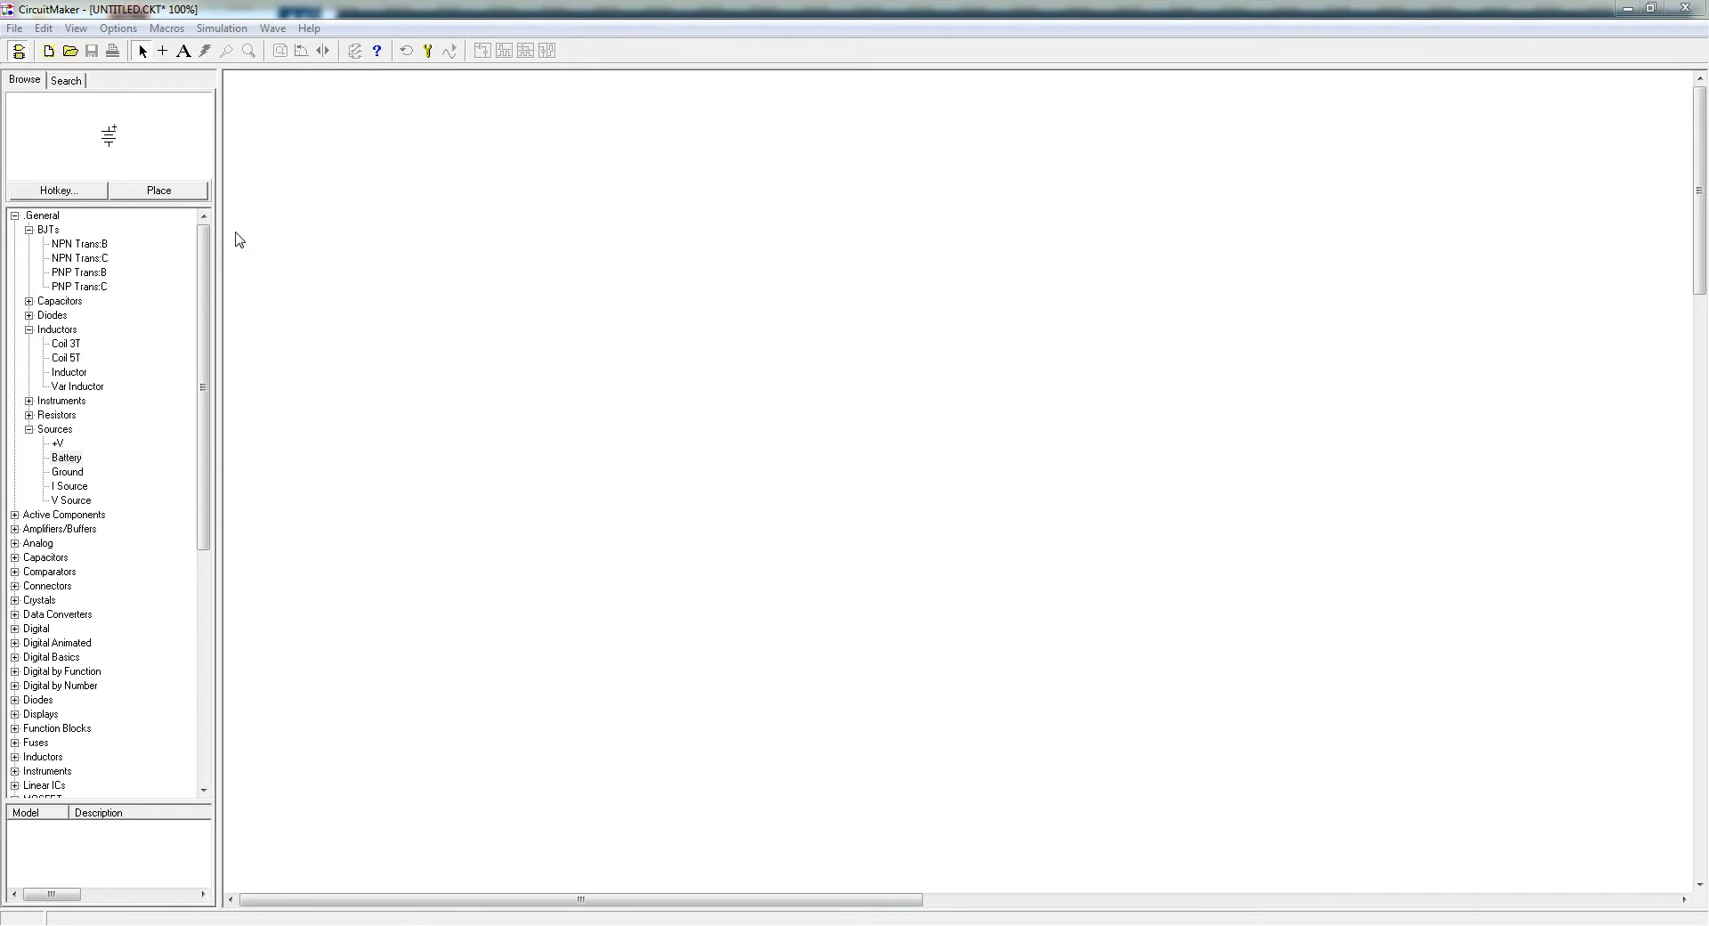
- Collapse the Inductors, Sources, BJTs and General categories in the device tree
{"action": "mouse_move", "coordinate": [204, 251]}
{"action": "left_mouse_down"}
{"action": "mouse_move", "coordinate": [196, 369]}
{"action": "mouse_move", "coordinate": [207, 257]}
{"action": "left_mouse_up"}
{"action": "left_click", "coordinate": [31, 315]}
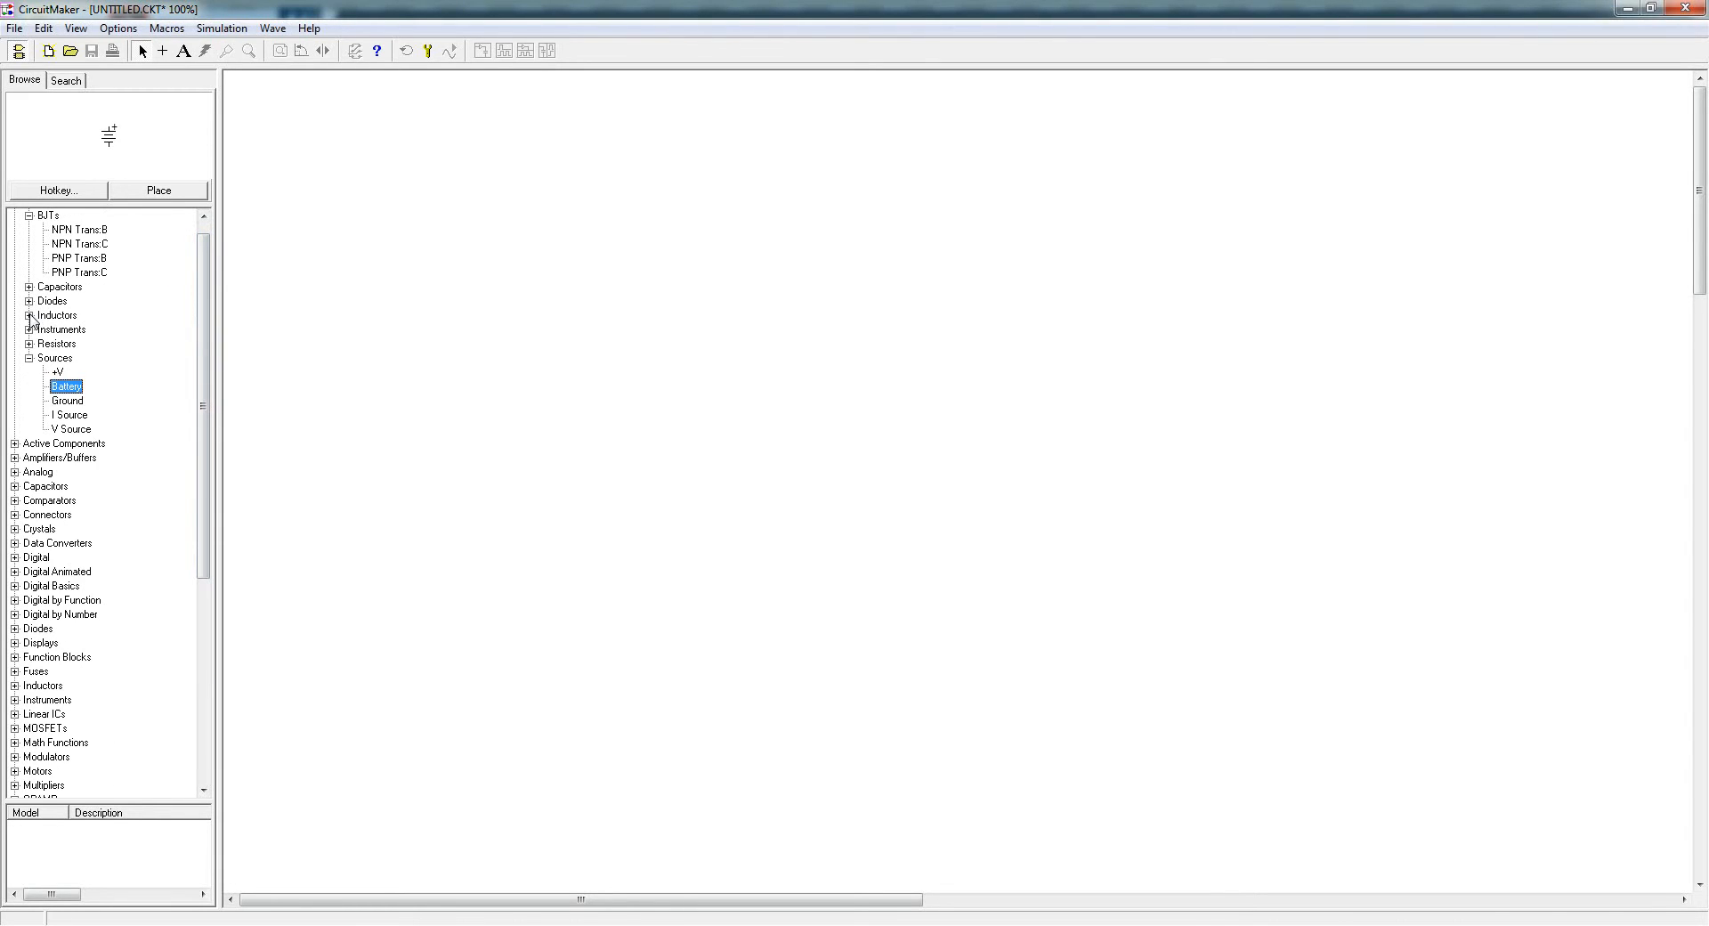
{"action": "left_click", "coordinate": [29, 358]}
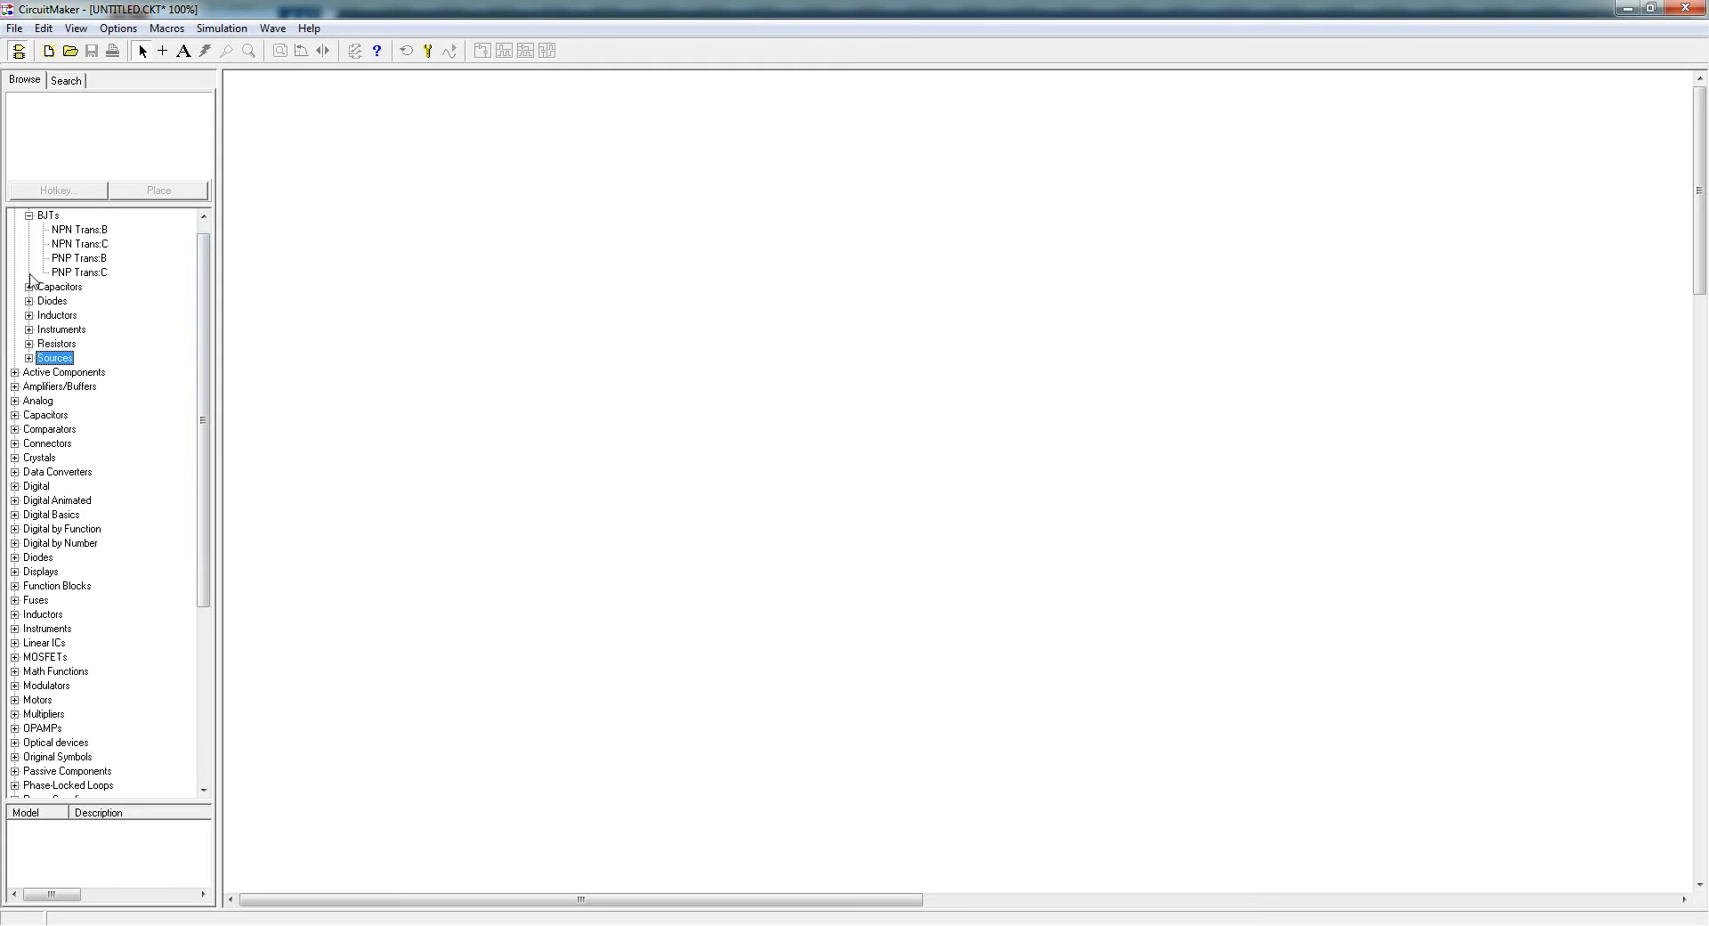
{"action": "left_click", "coordinate": [29, 215]}
{"action": "scroll", "coordinate": [70, 278], "scroll_direction": "up", "scroll_amount": 1}
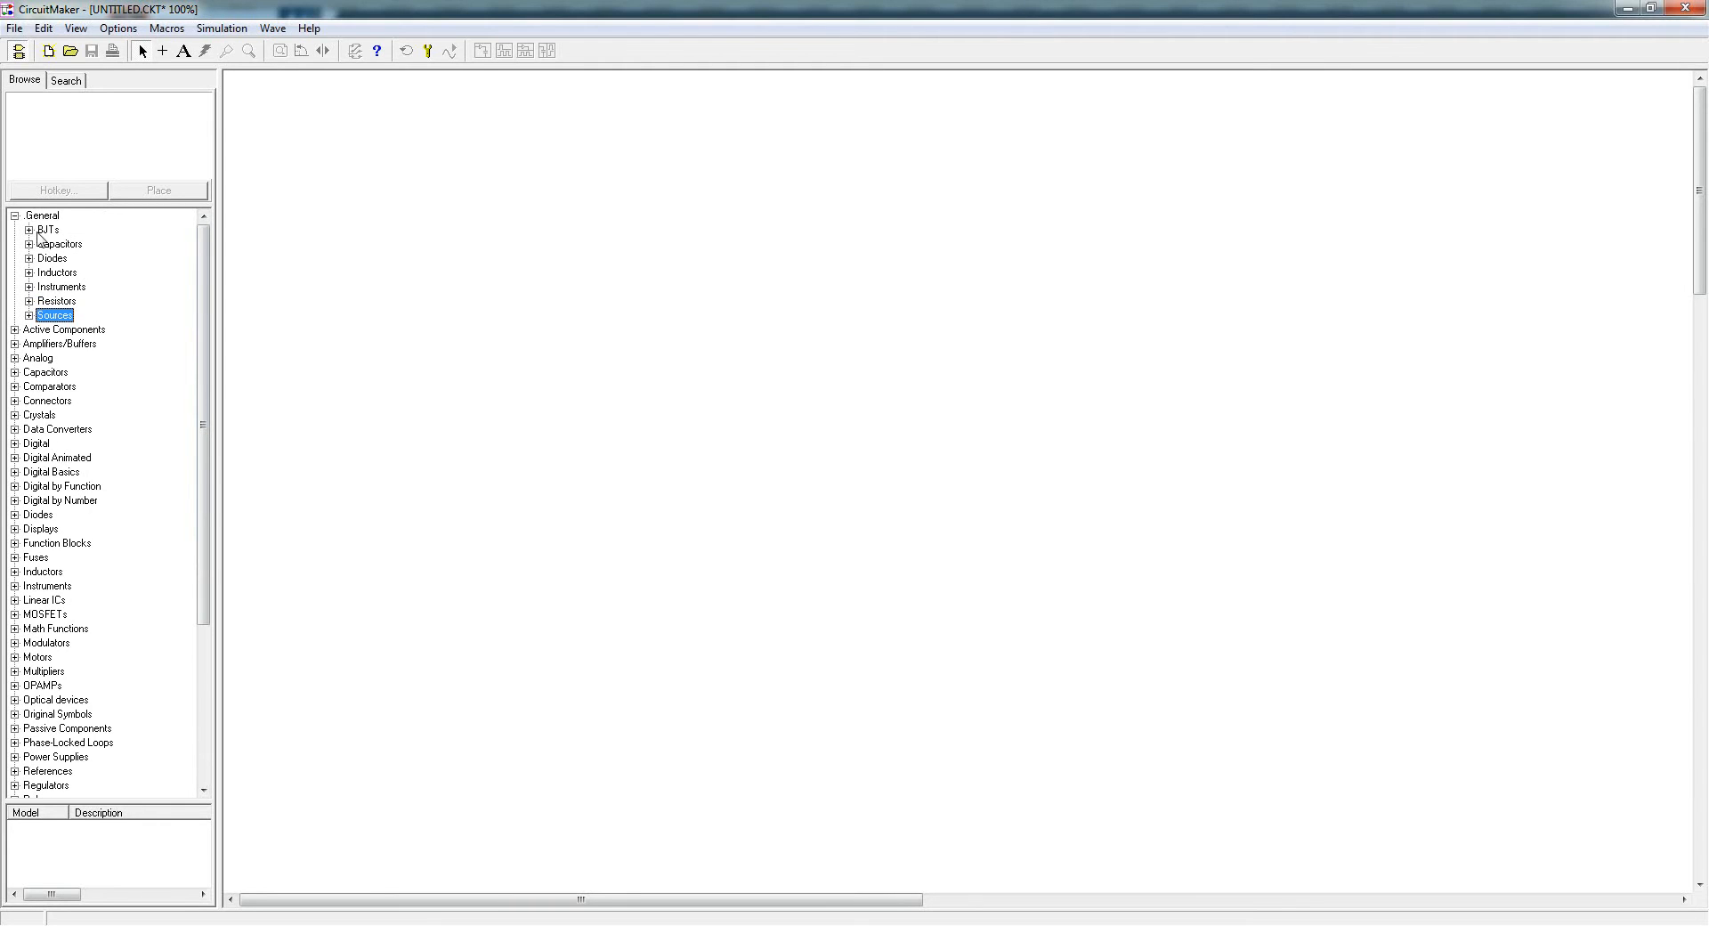
{"action": "left_click", "coordinate": [15, 216]}
{"action": "scroll", "coordinate": [85, 516], "scroll_direction": "down", "scroll_amount": 3}
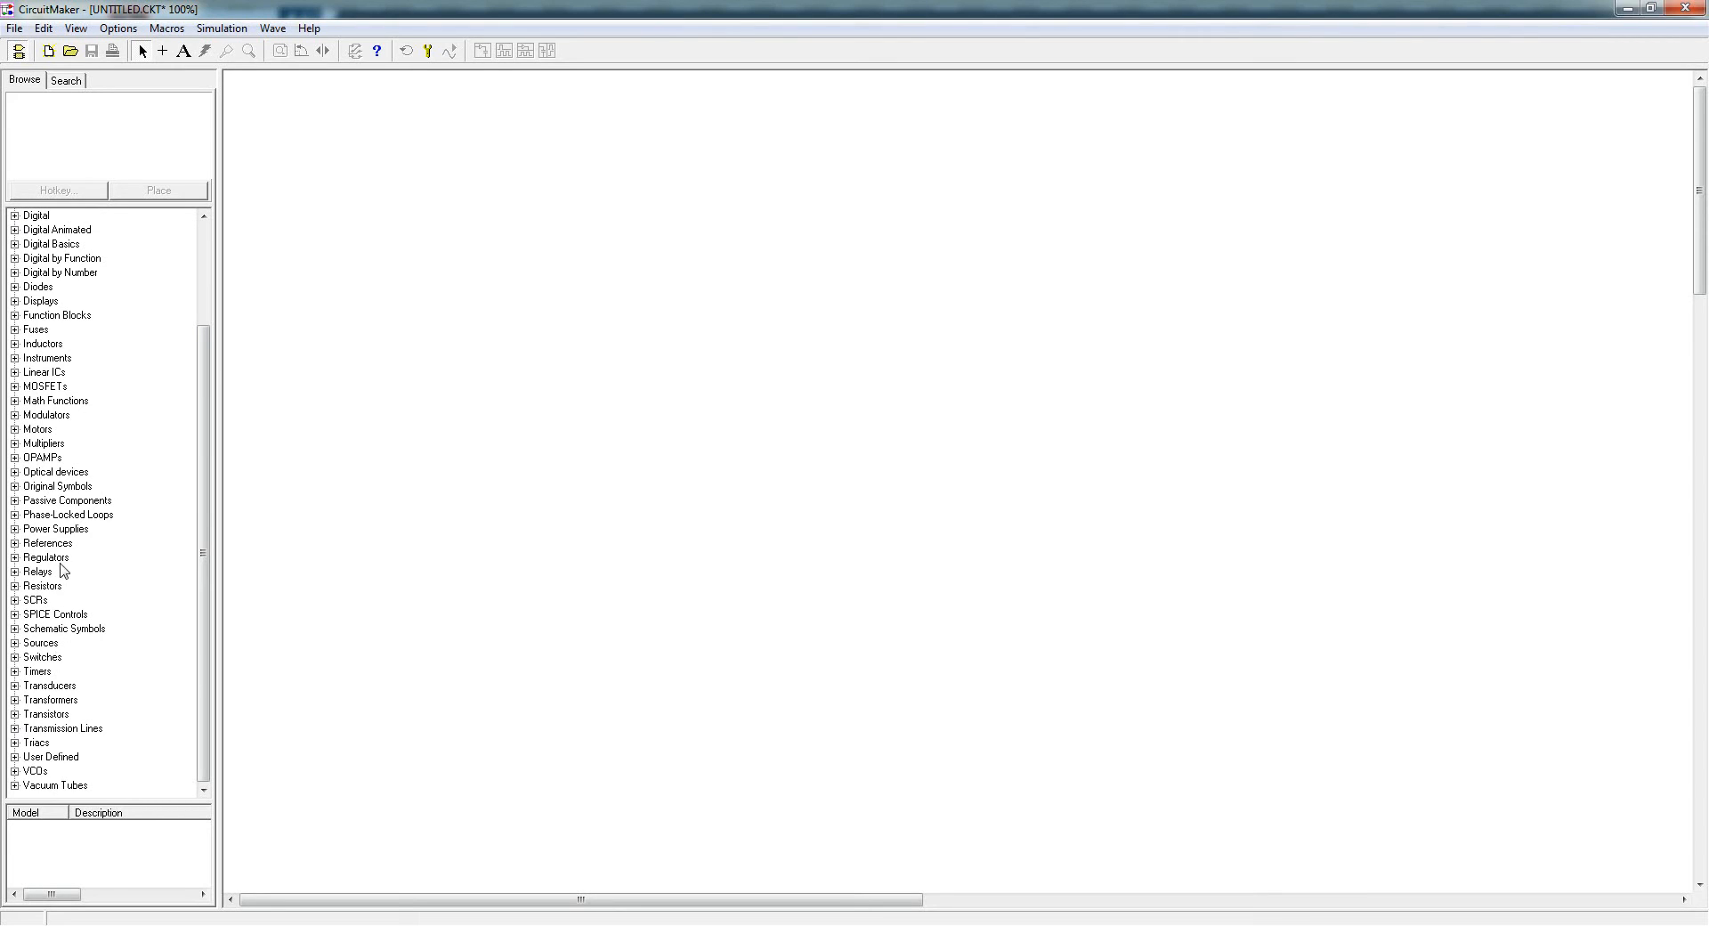
{"action": "scroll", "coordinate": [62, 571], "scroll_direction": "up", "scroll_amount": 3}
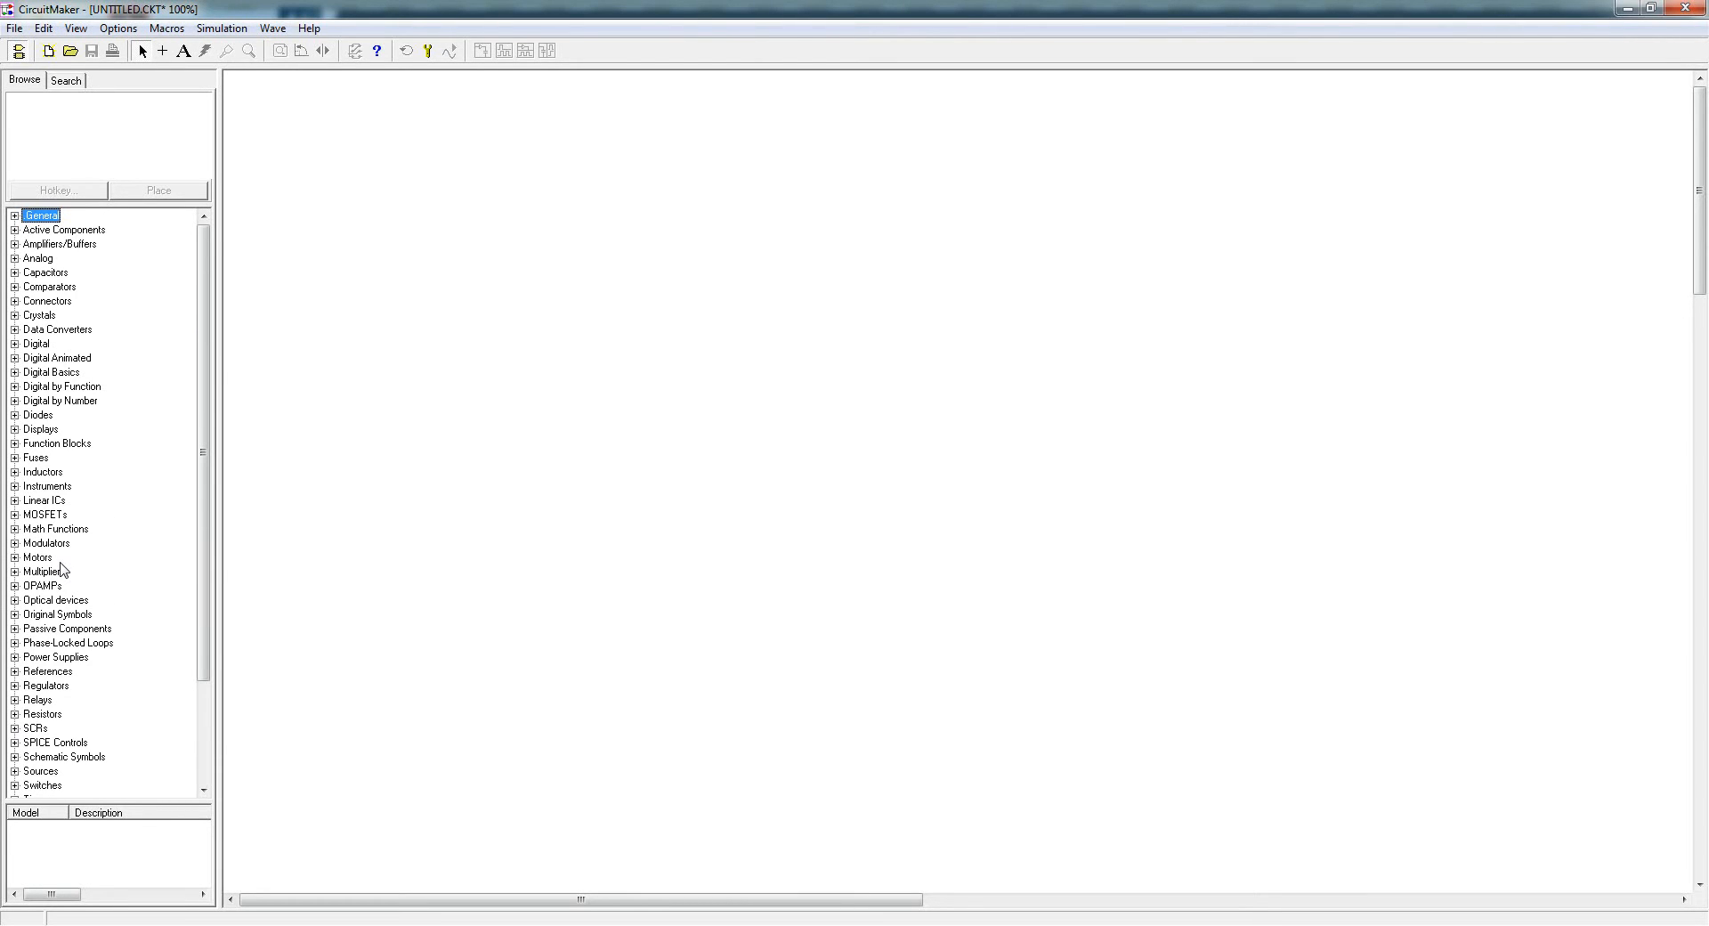
{"action": "scroll", "coordinate": [62, 570], "scroll_direction": "down", "scroll_amount": 3}
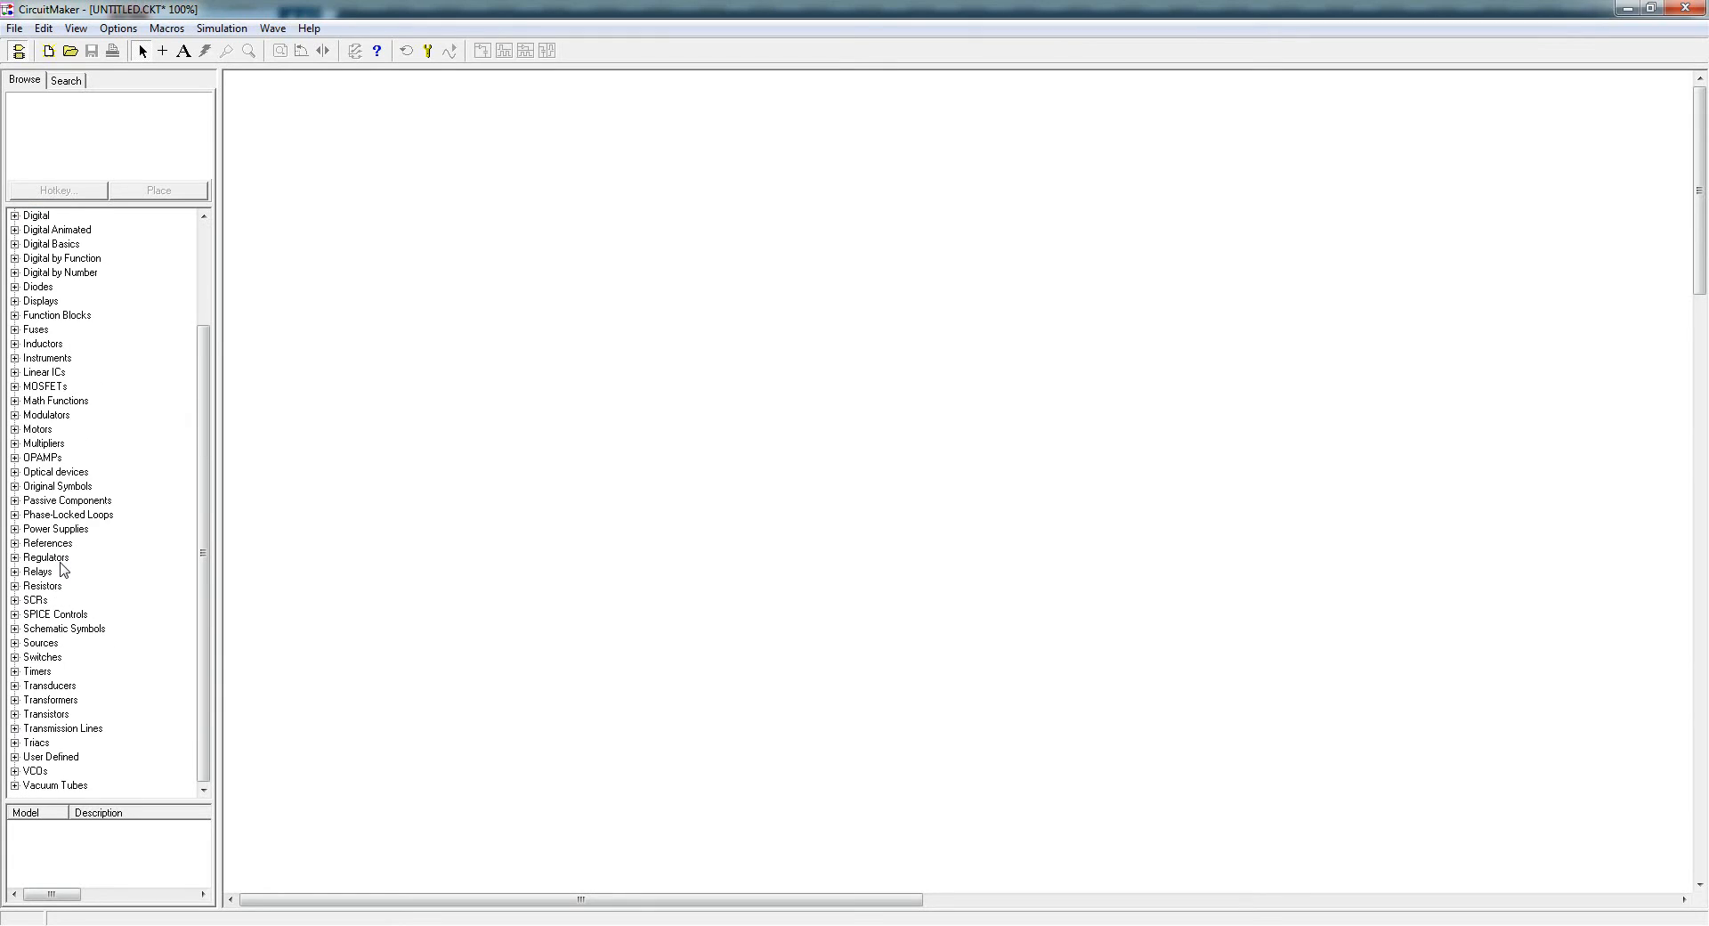
{"action": "scroll", "coordinate": [62, 571], "scroll_direction": "up", "scroll_amount": 3}
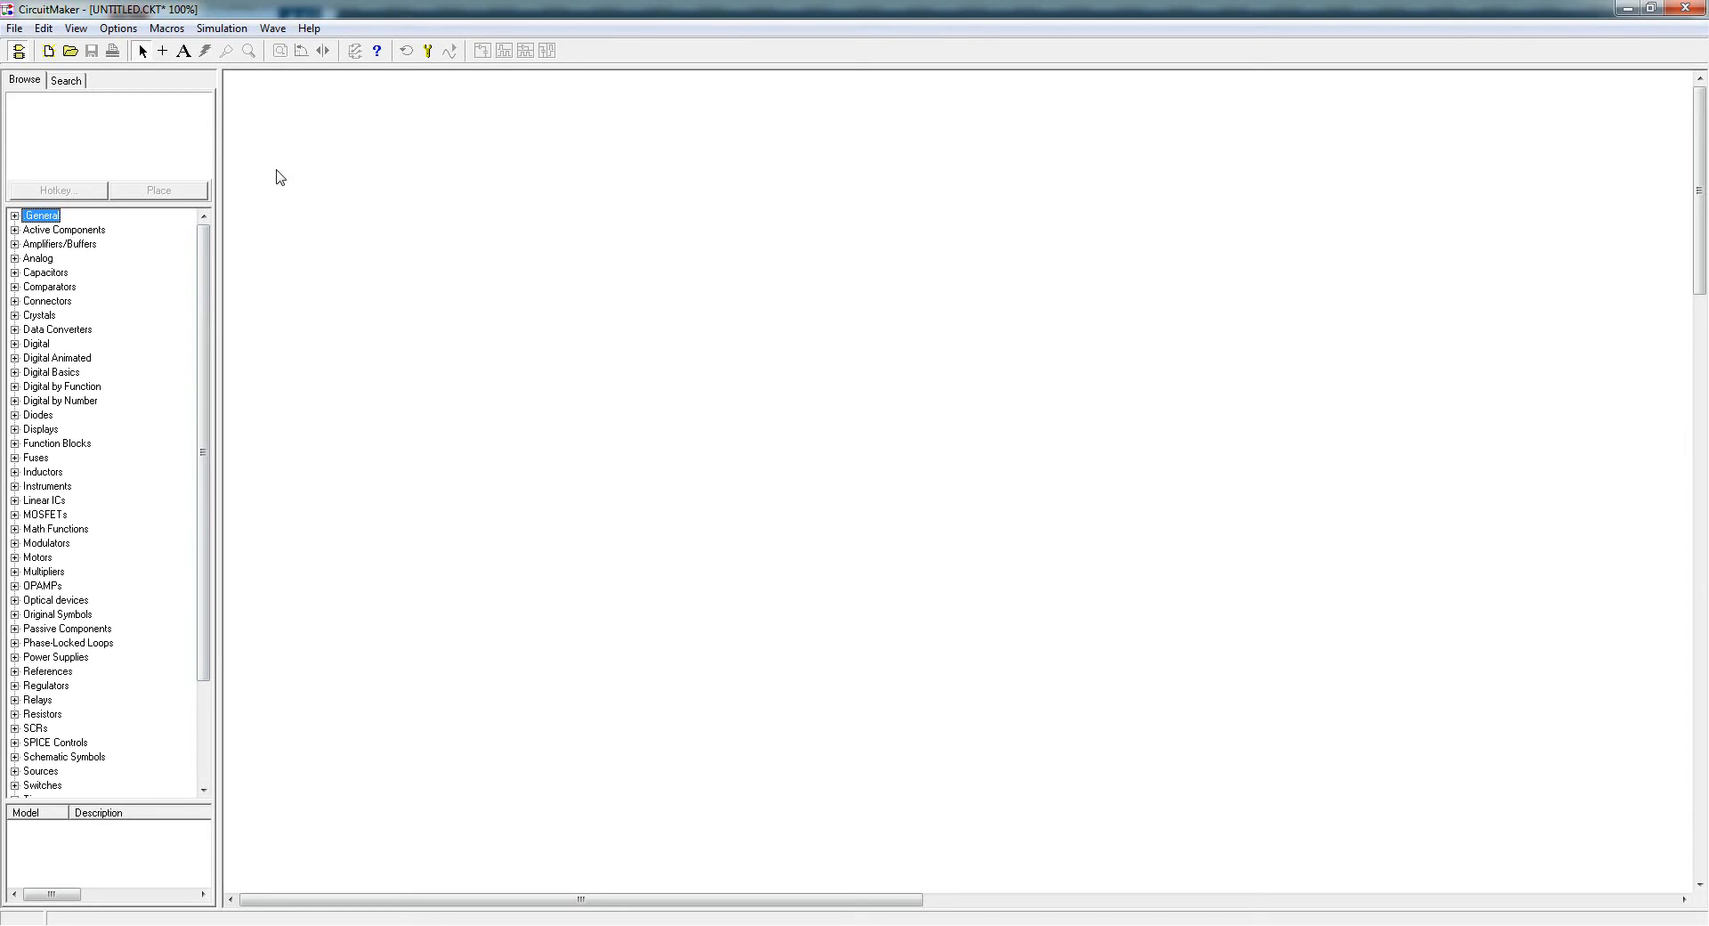
{"action": "left_click", "coordinate": [15, 32]}
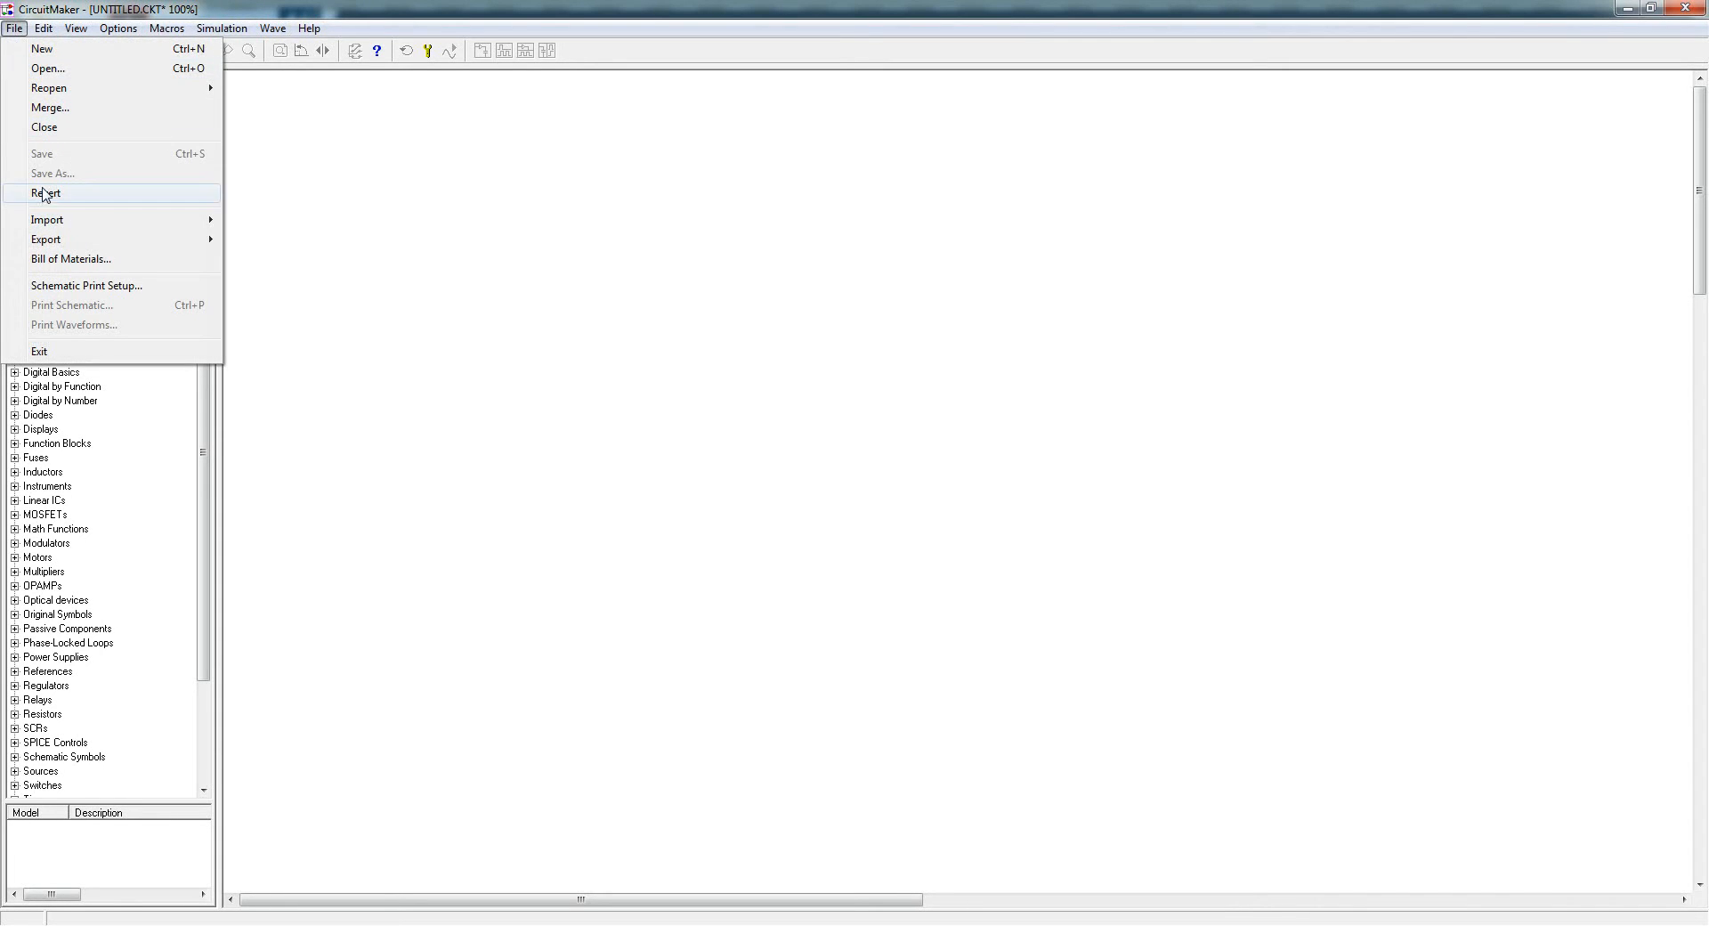
{"action": "left_click", "coordinate": [327, 219]}
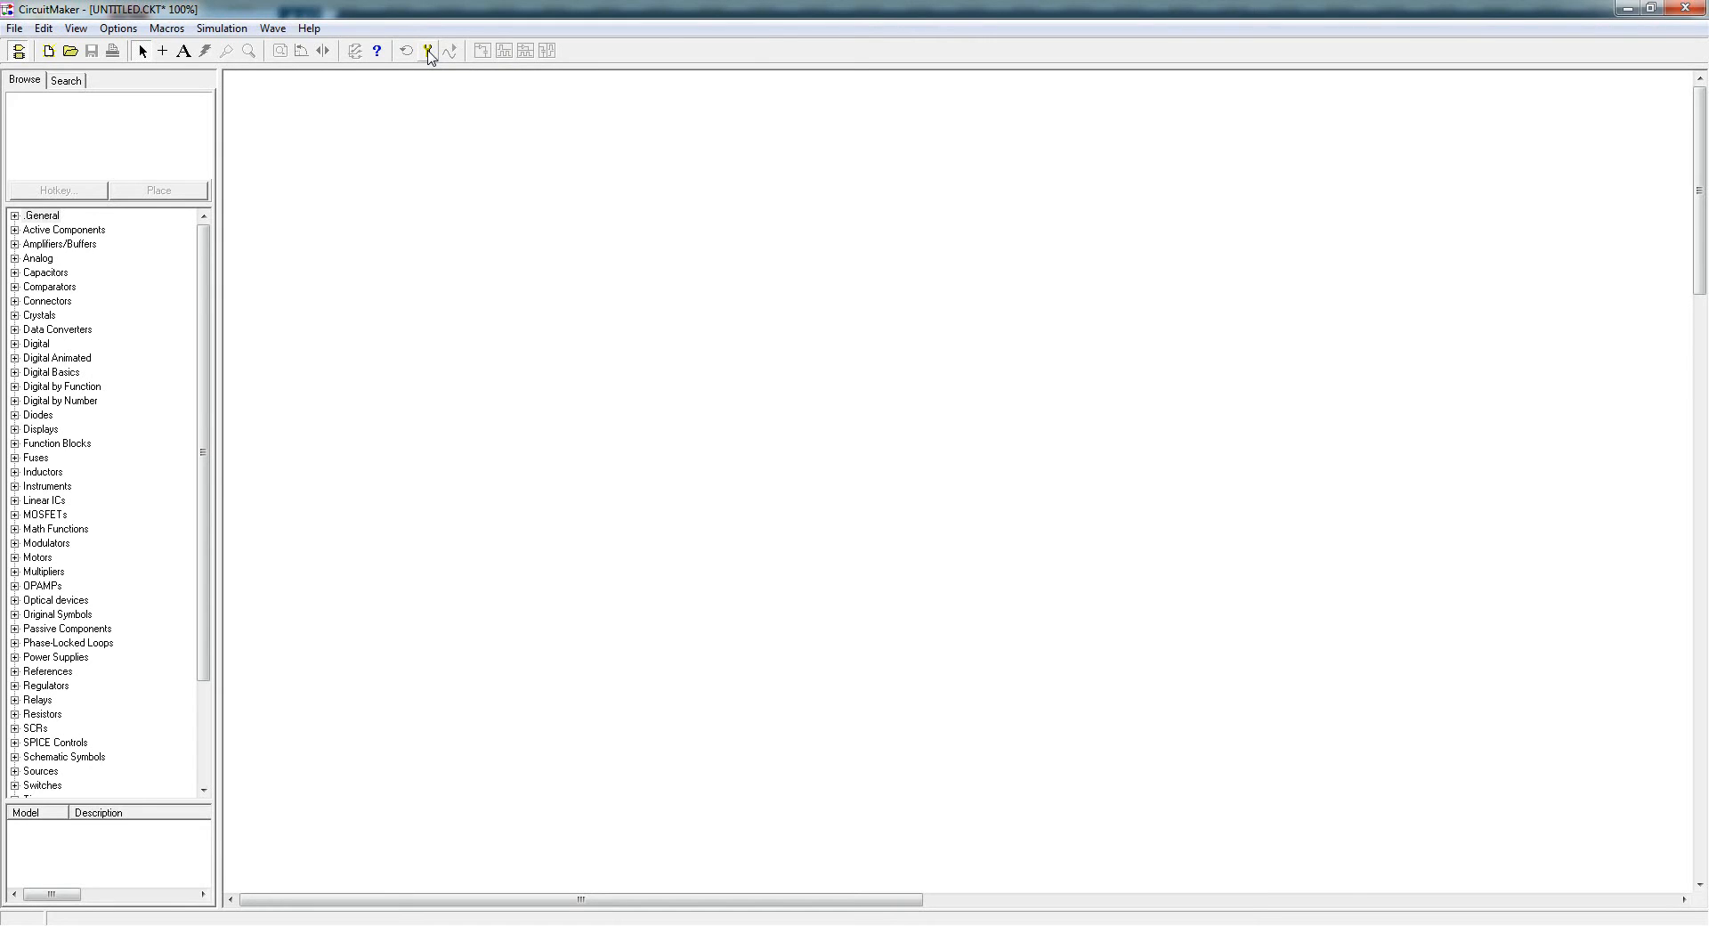
- View the analysis types and options in the Analyses Setup dialog and close it
{"action": "left_click", "coordinate": [428, 54]}
{"action": "left_click_drag", "start_coordinate": [712, 349], "coordinate": [463, 206]}
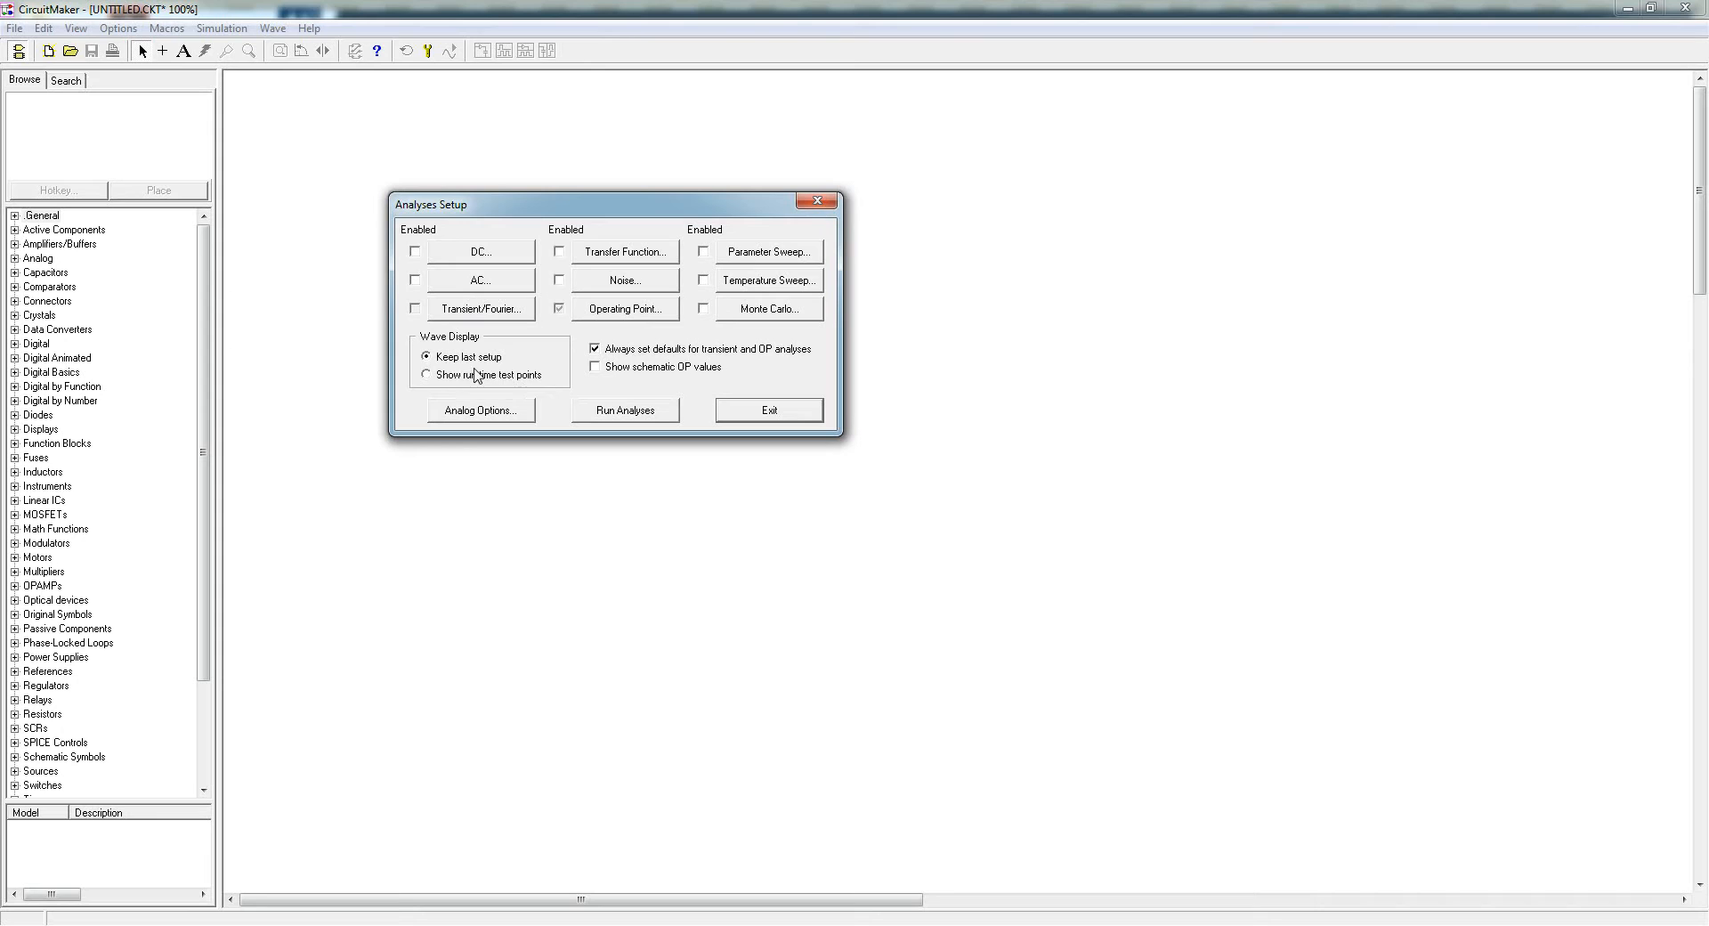
{"action": "left_click", "coordinate": [817, 201]}
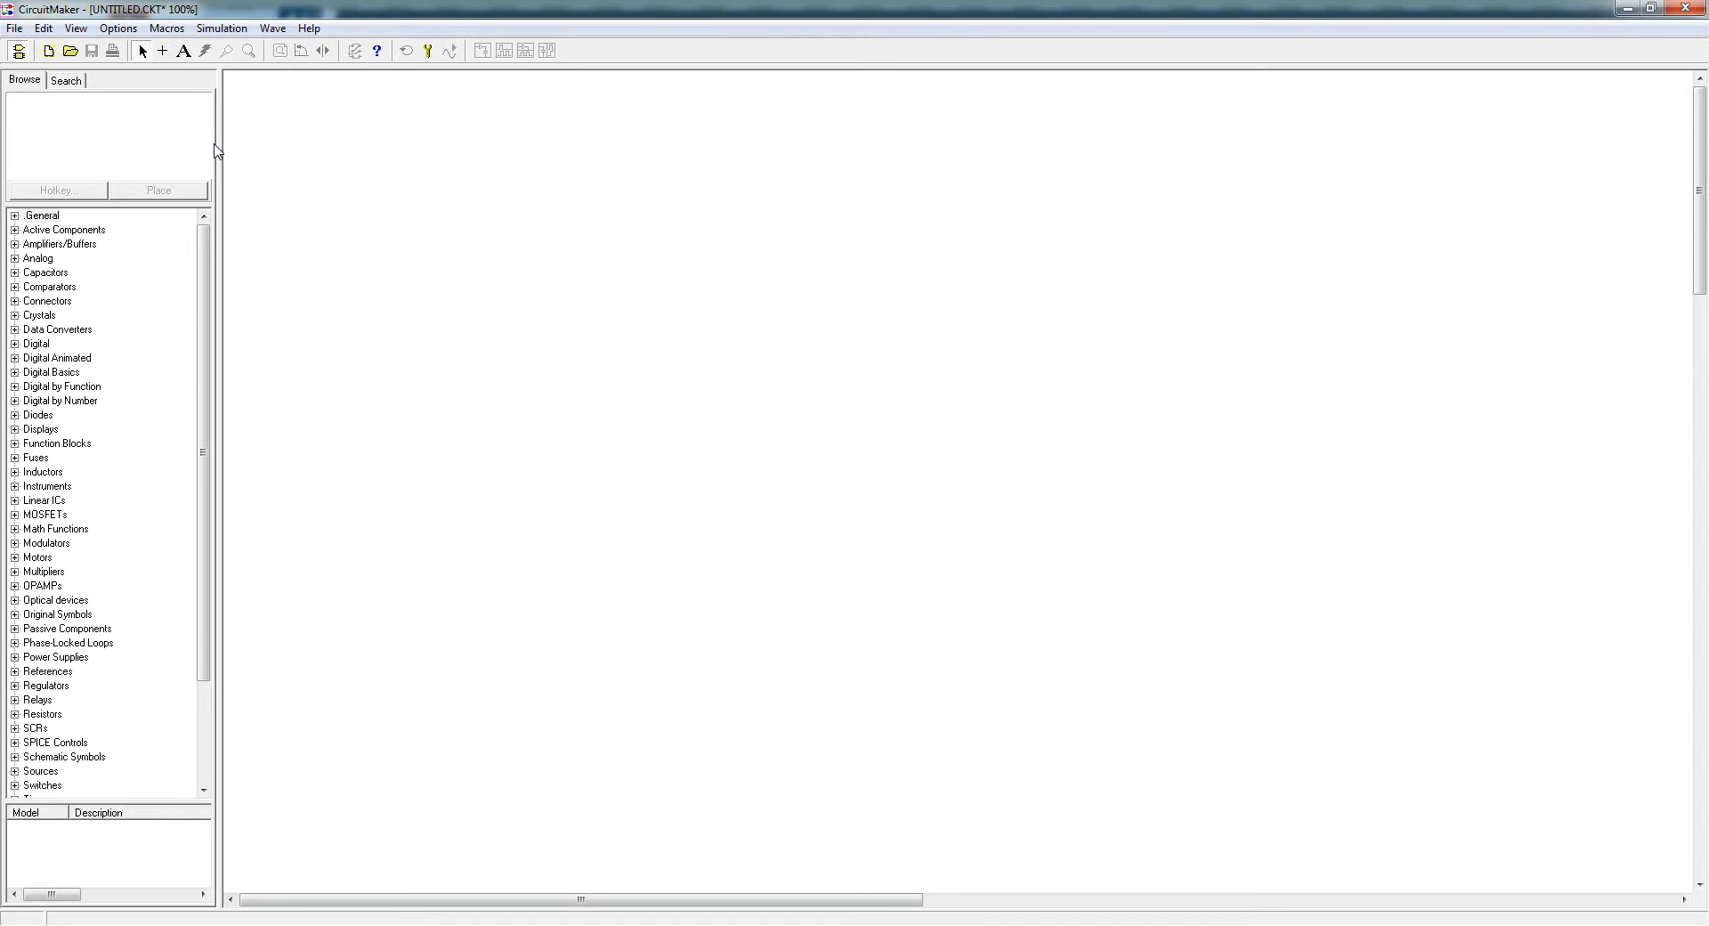
- Place the sample text "bvbnvn" on the blank schematic and delete it
{"action": "left_click", "coordinate": [184, 54]}
{"action": "left_click", "coordinate": [406, 191]}
{"action": "type", "text": "bvbnvn"}
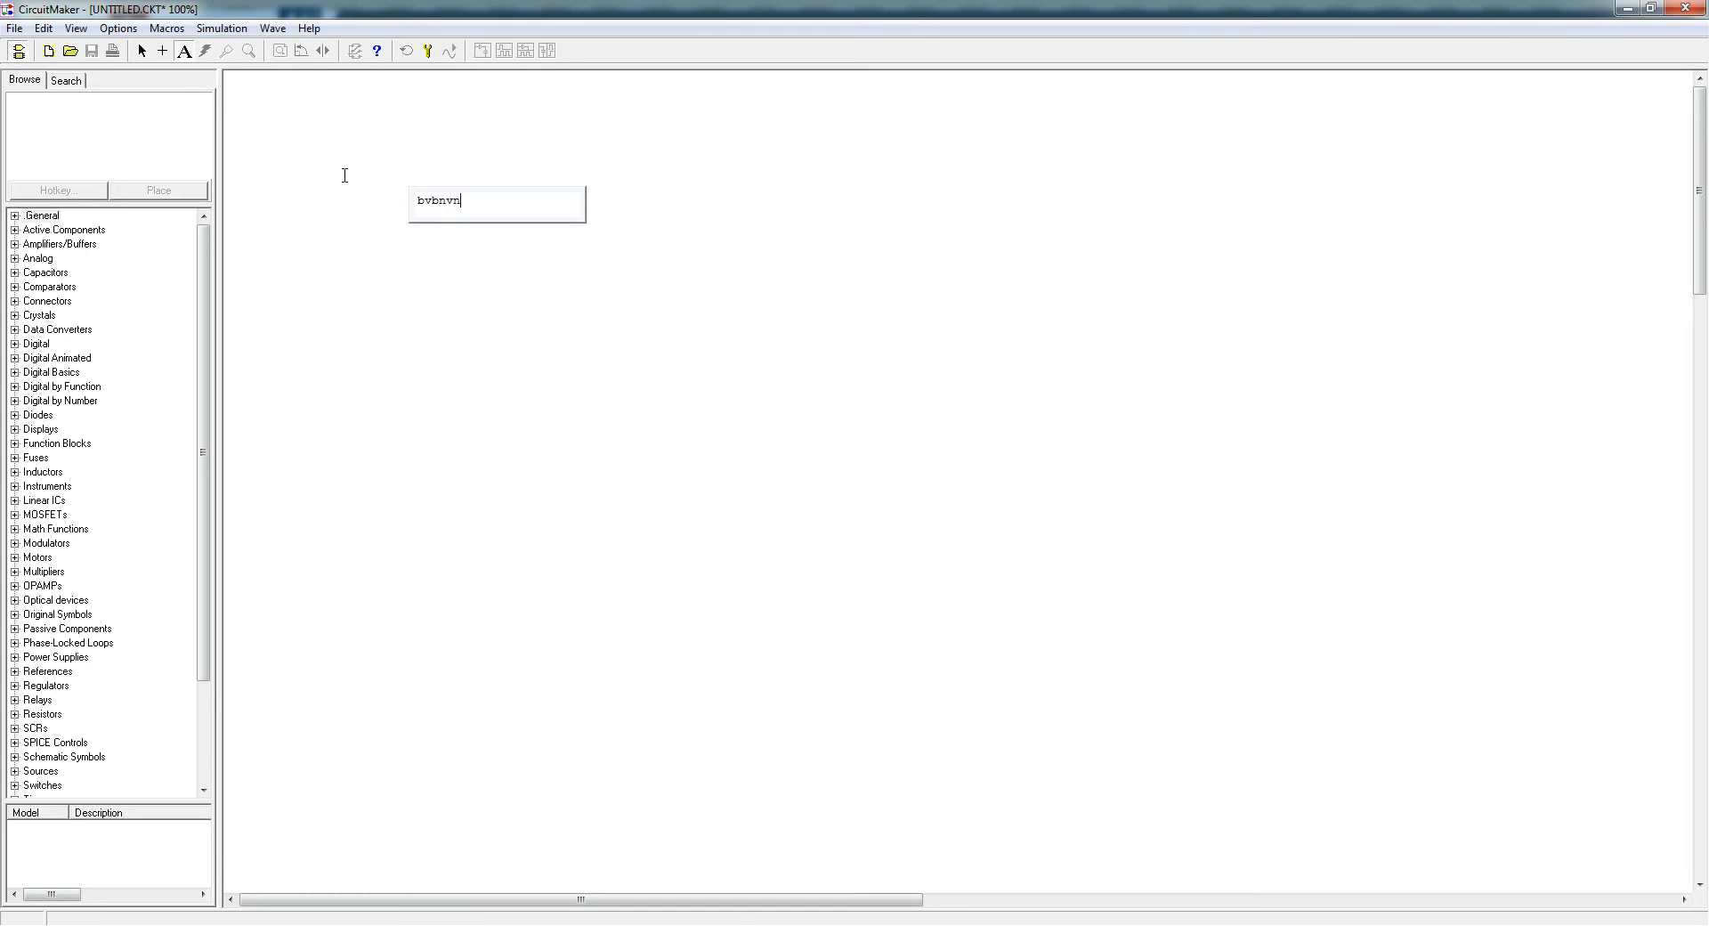
{"action": "left_click", "coordinate": [345, 175]}
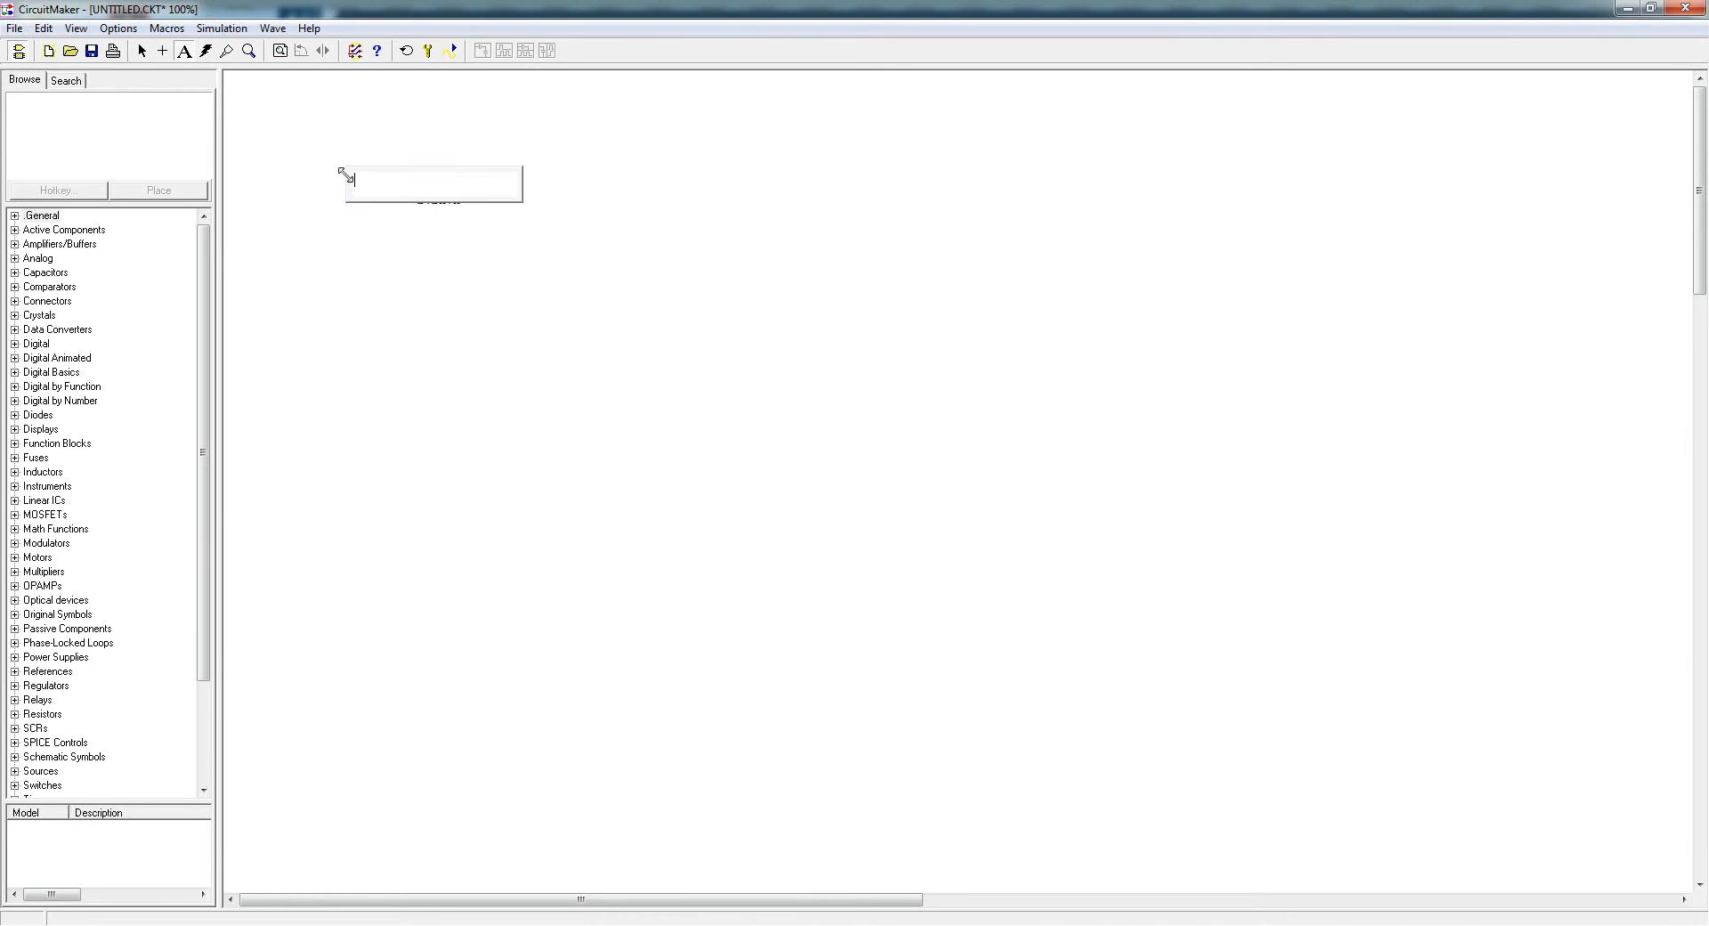
{"action": "left_click", "coordinate": [143, 54]}
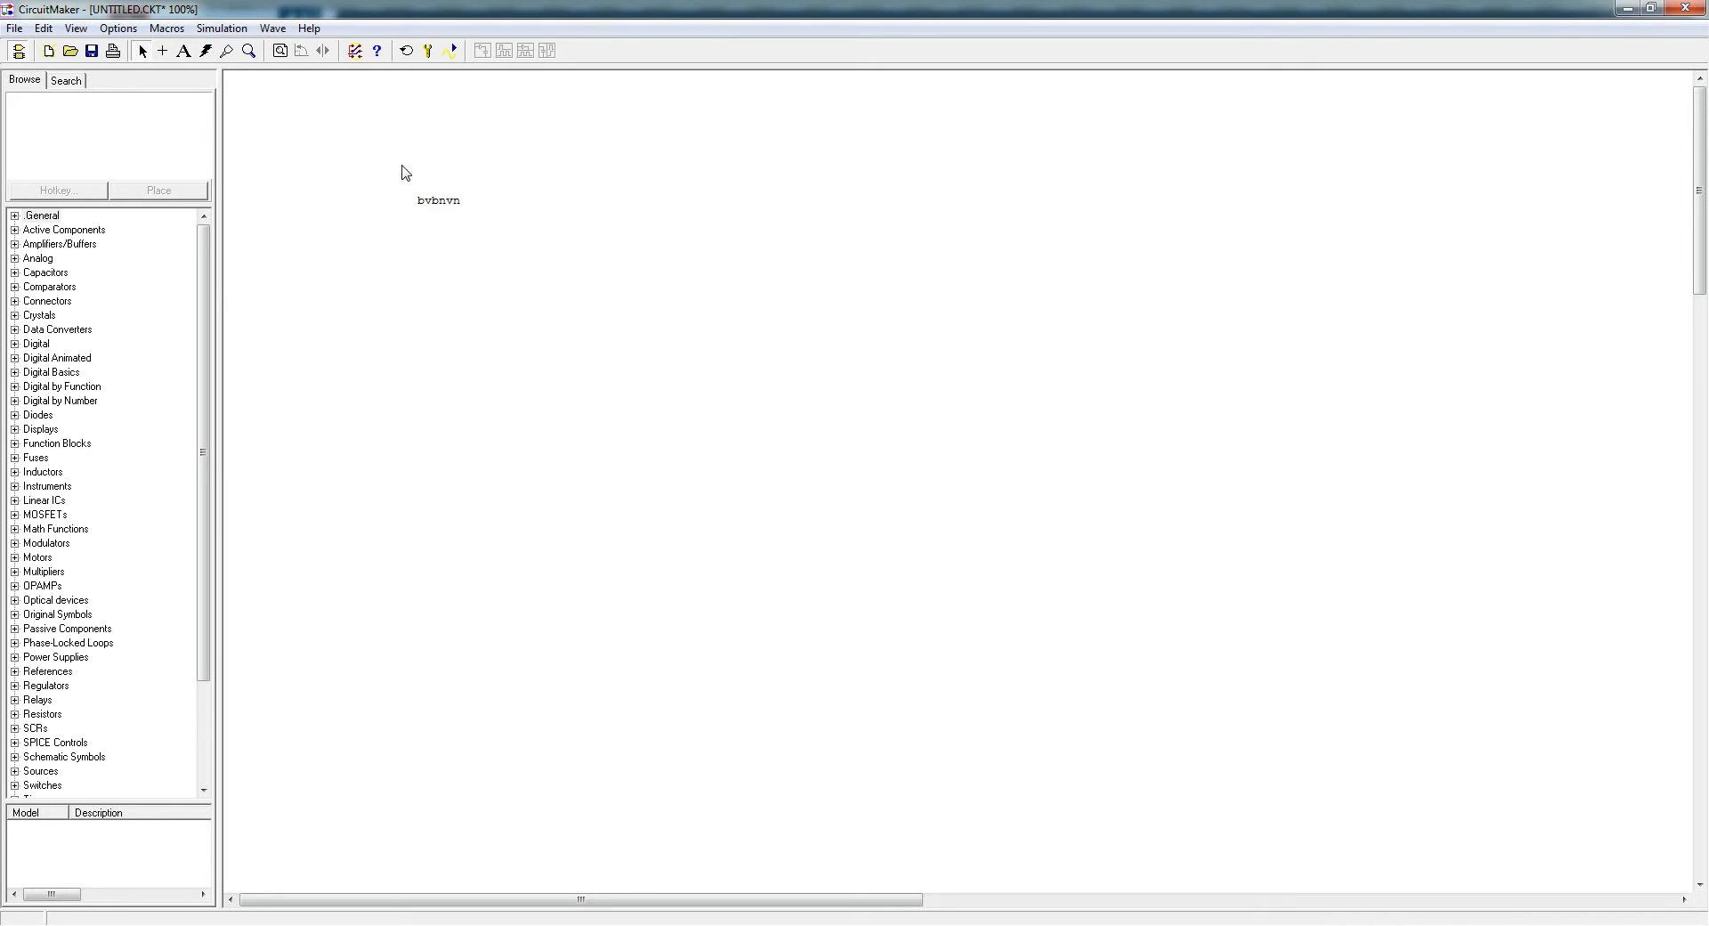
{"action": "left_click", "coordinate": [435, 203]}
{"action": "key", "text": "Delete"}
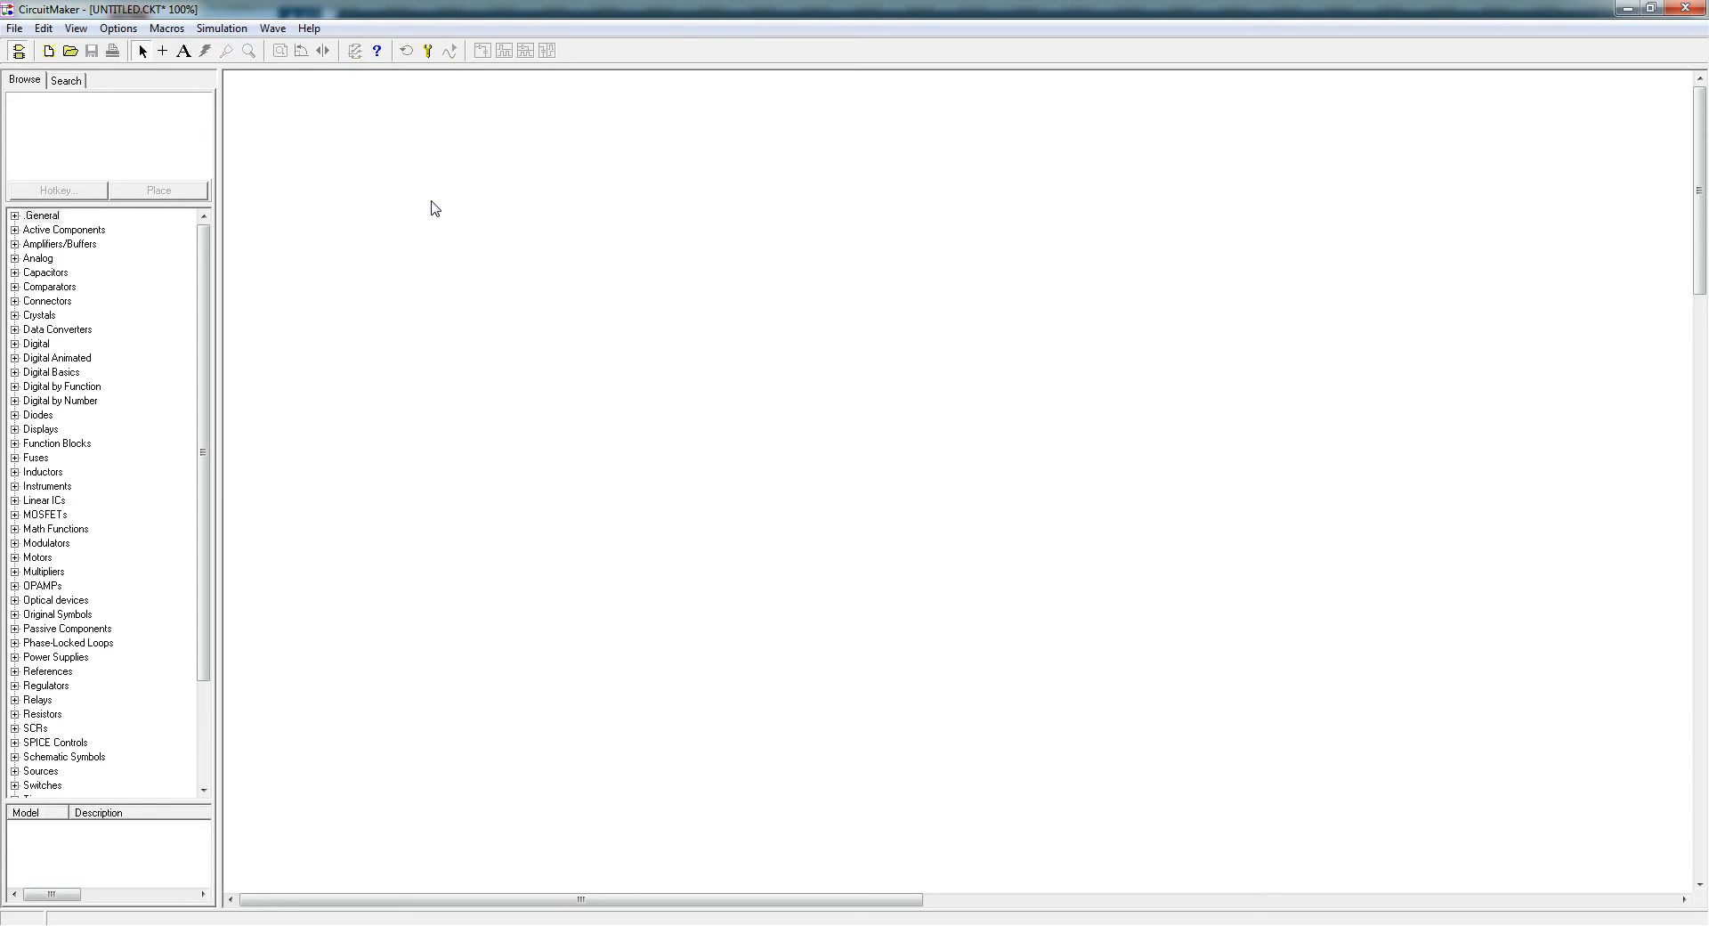
{"action": "left_click", "coordinate": [163, 53]}
{"action": "left_click", "coordinate": [77, 28]}
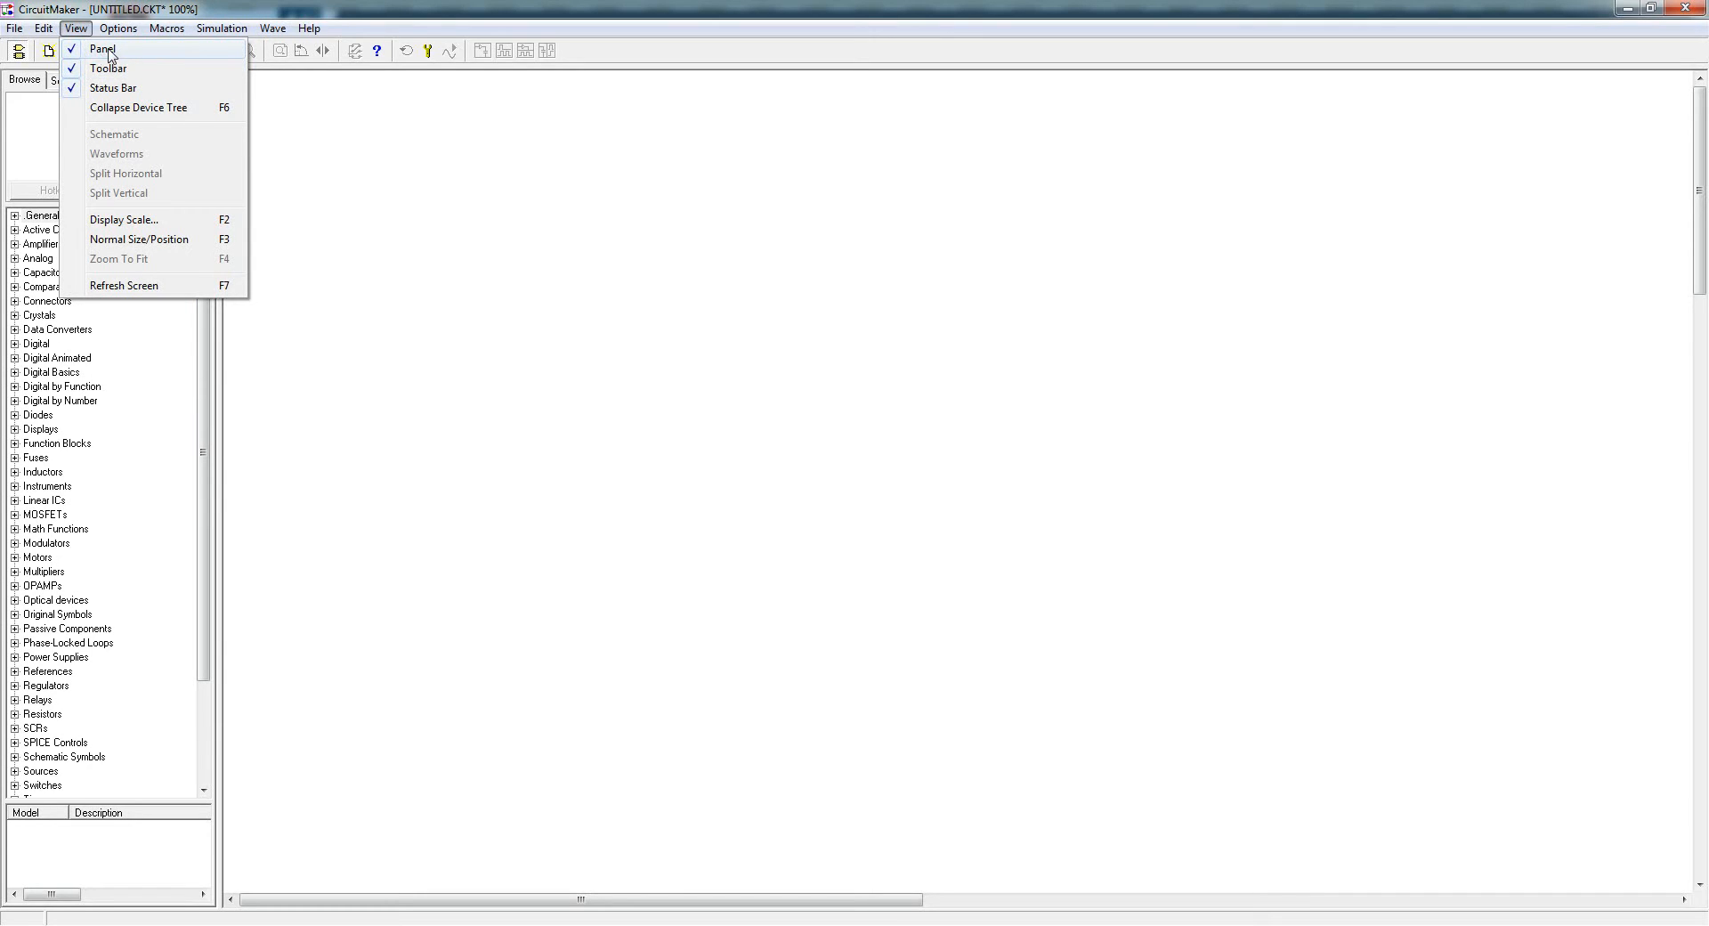
{"action": "left_click", "coordinate": [355, 155]}
- Toggle the device panel off and on to compare the drawing area, leaving the panel shown
{"action": "left_click", "coordinate": [20, 53]}
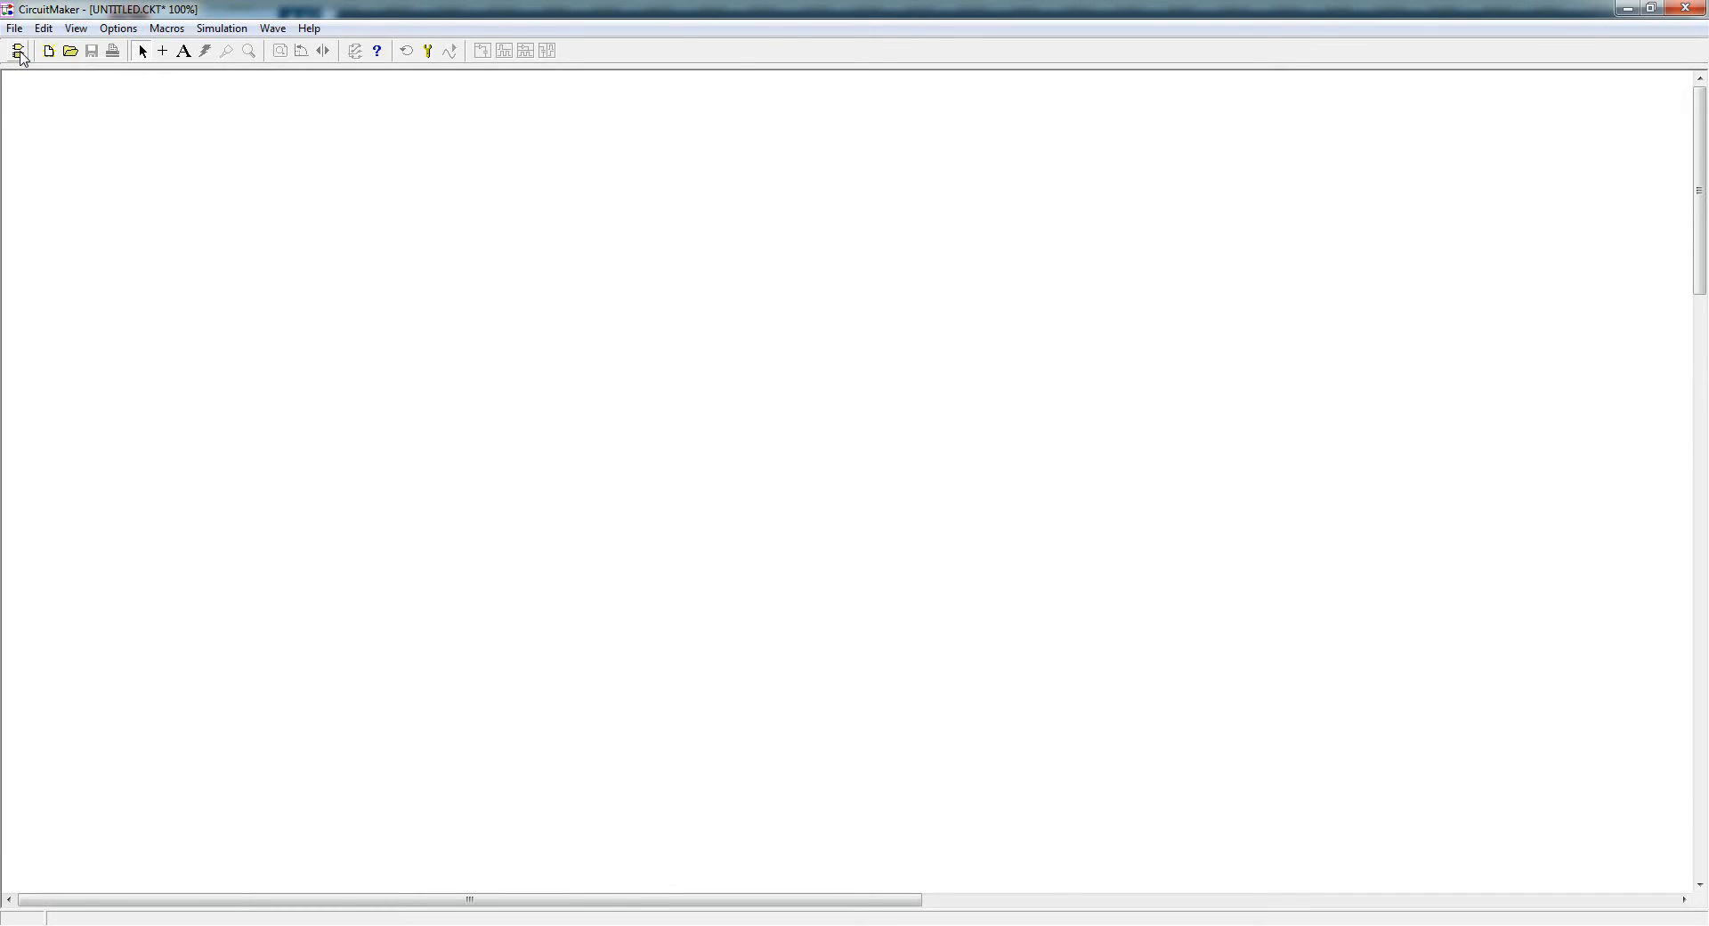
{"action": "left_click", "coordinate": [18, 52]}
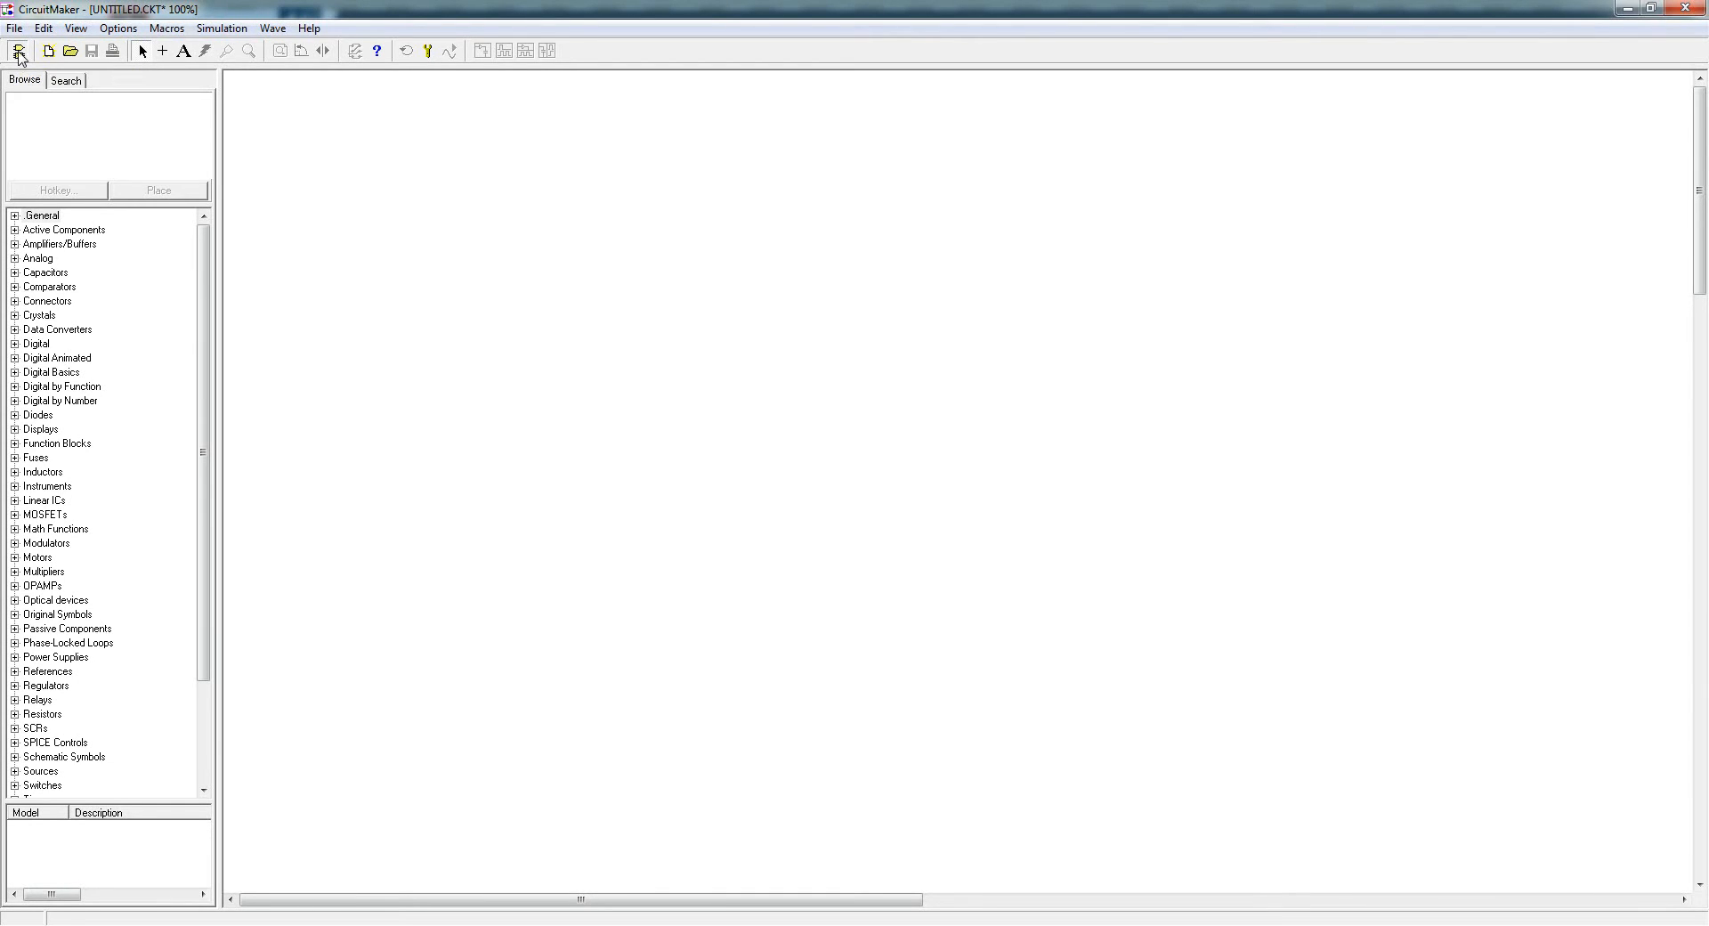
{"action": "left_click", "coordinate": [18, 52]}
{"action": "left_click", "coordinate": [19, 52]}
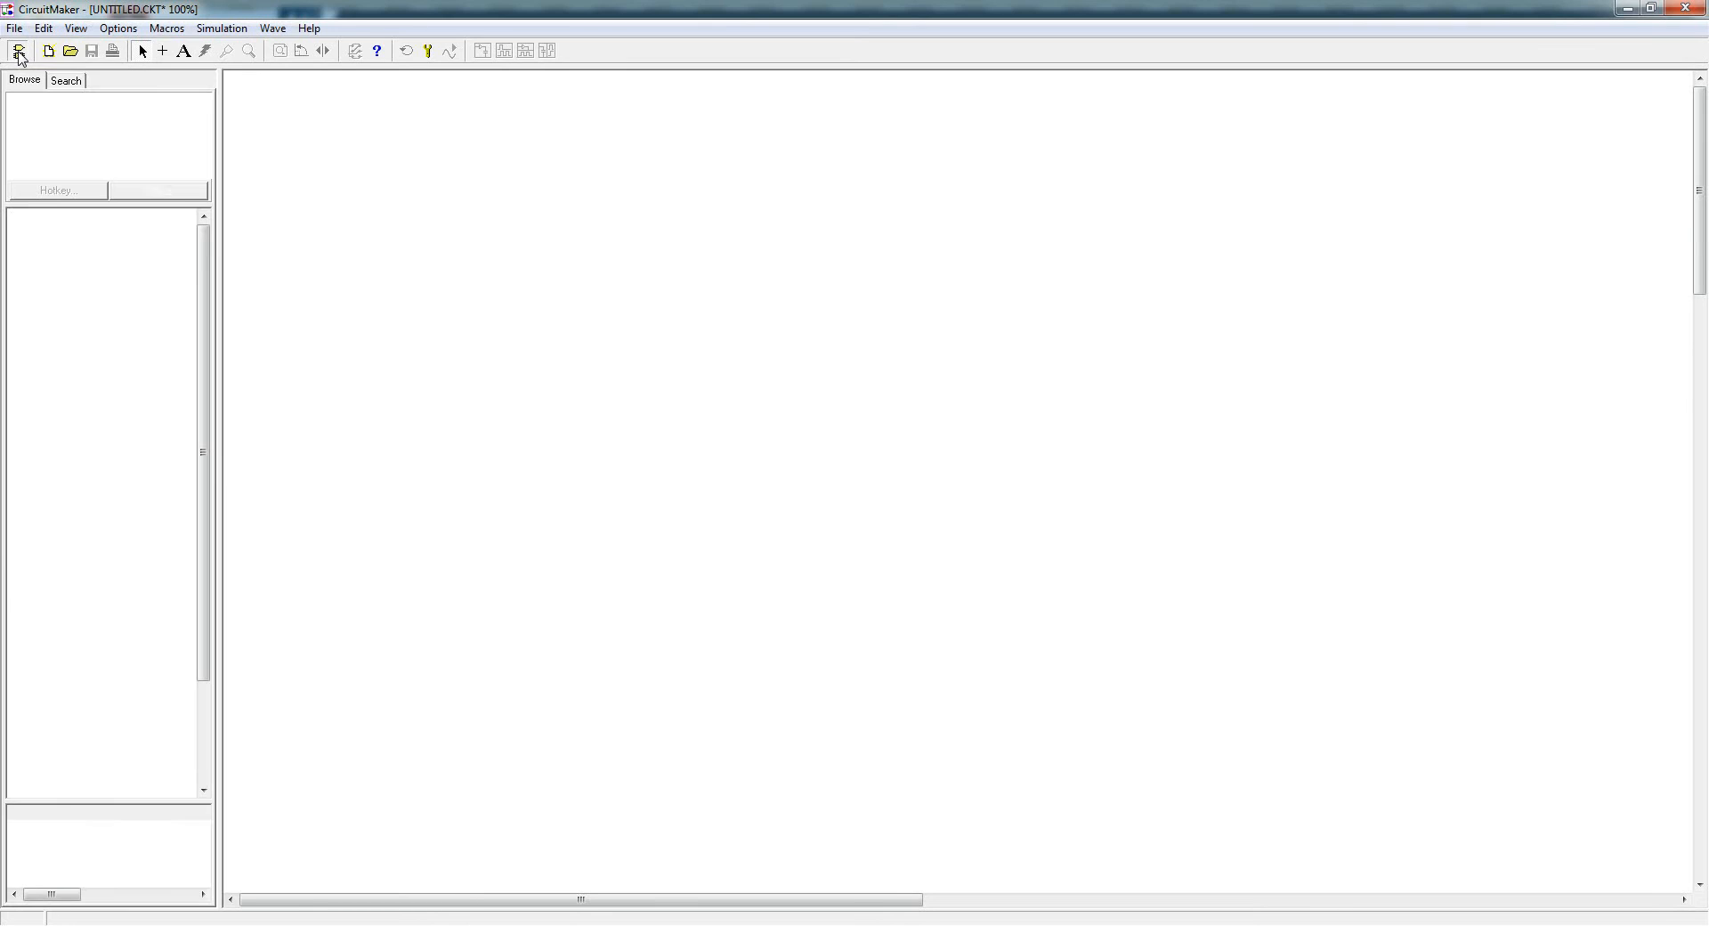
{"action": "left_click", "coordinate": [18, 52]}
{"action": "left_click", "coordinate": [19, 52]}
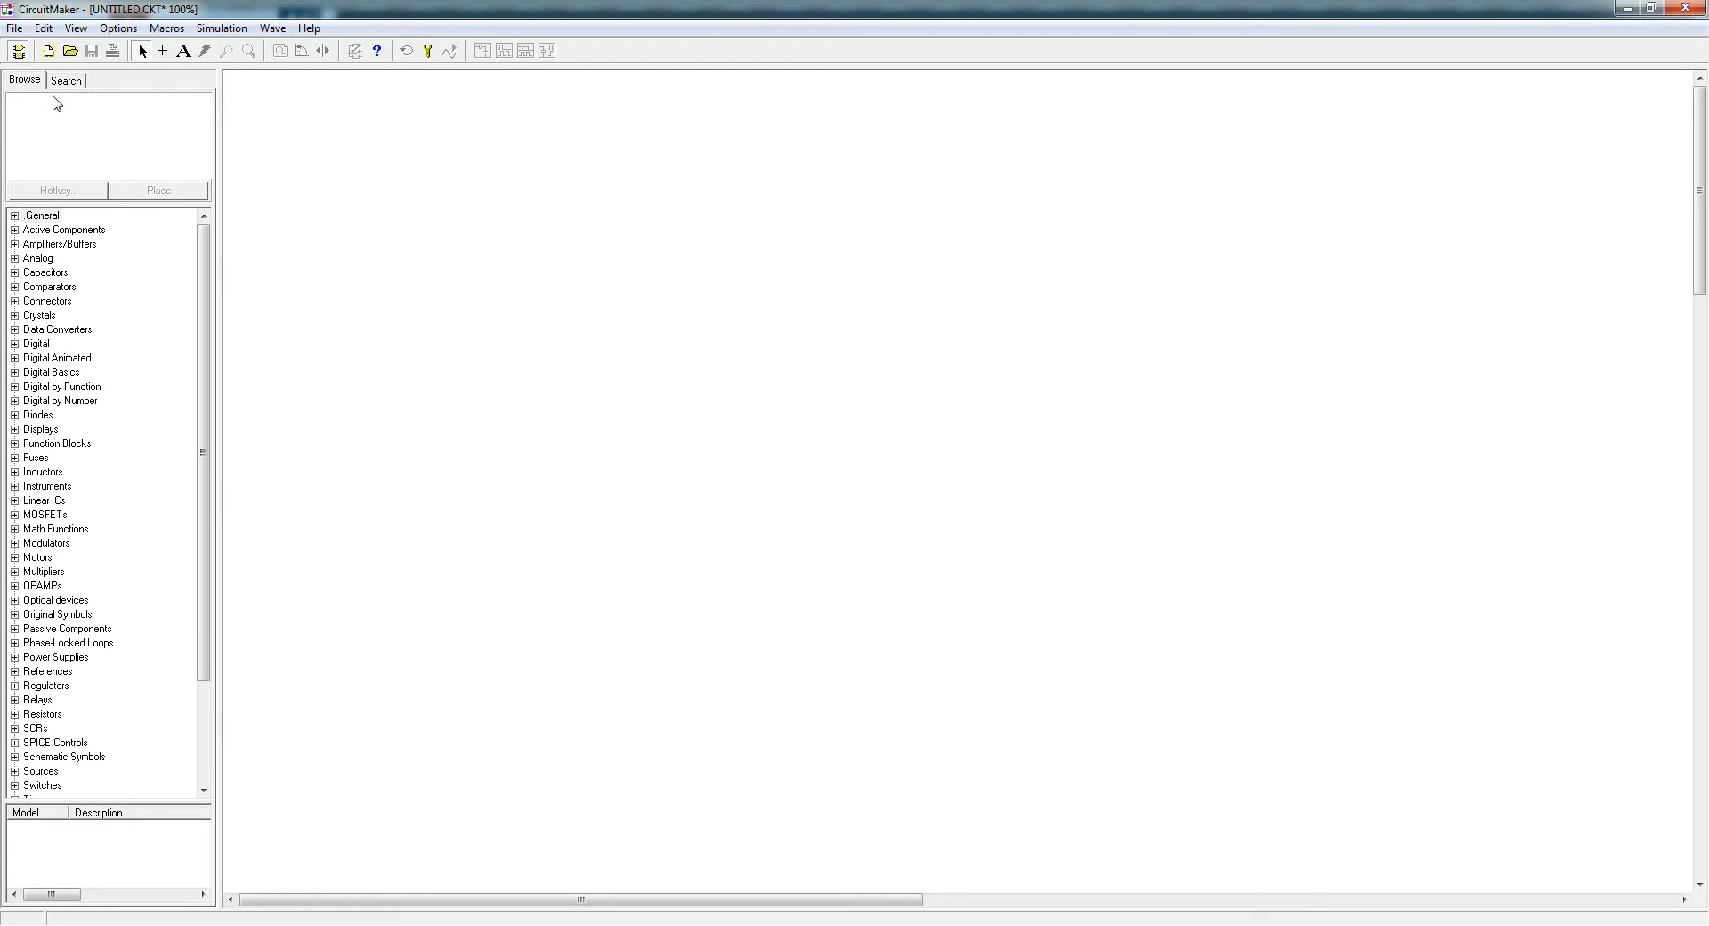
{"action": "left_click_drag", "start_coordinate": [1696, 139], "coordinate": [1695, 178]}
{"action": "left_click_drag", "start_coordinate": [795, 906], "coordinate": [641, 868]}
{"action": "left_click", "coordinate": [19, 50]}
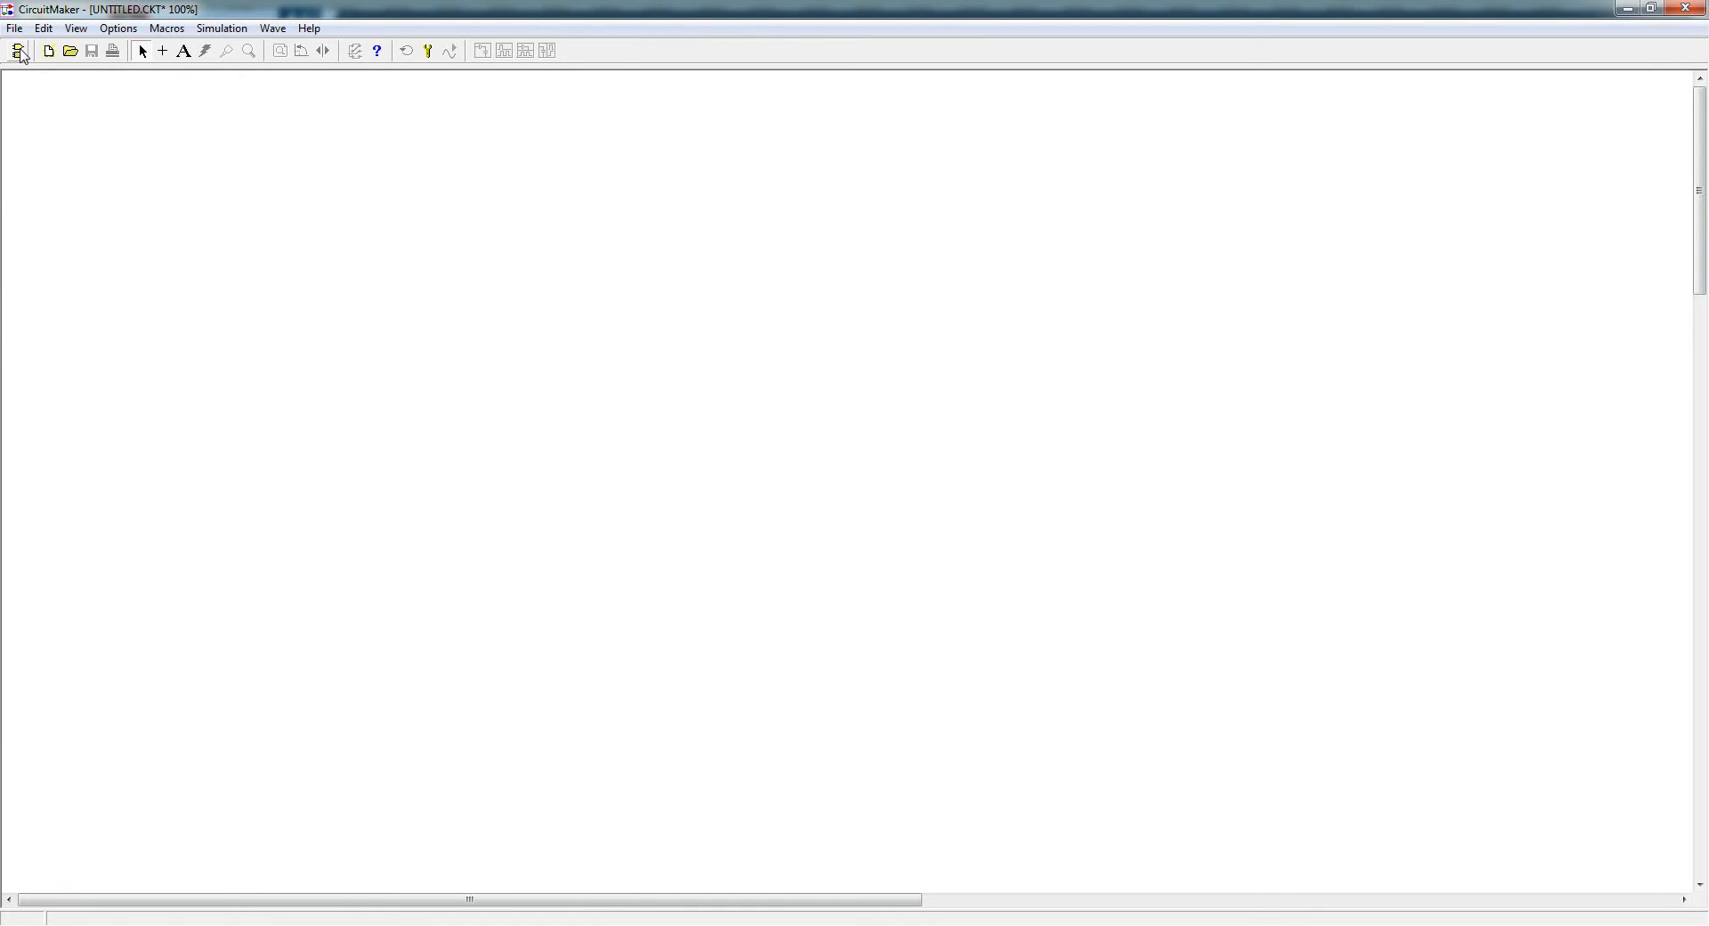
{"action": "left_click", "coordinate": [19, 51]}
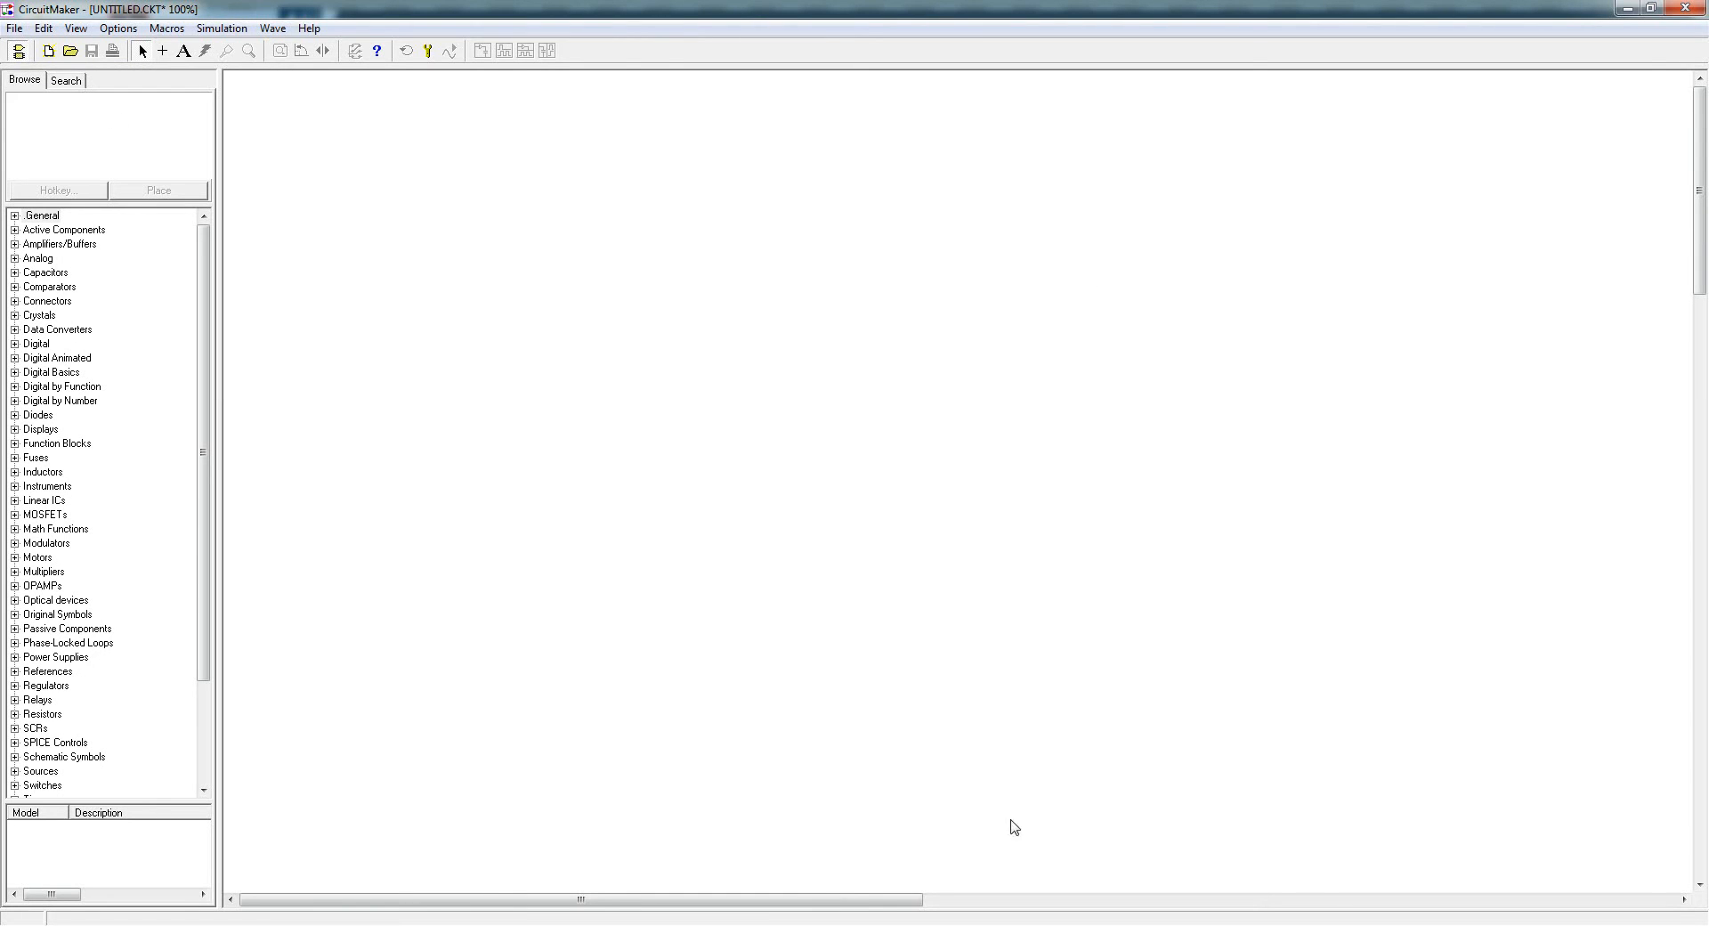
{"action": "left_click_drag", "start_coordinate": [855, 899], "coordinate": [755, 901]}
{"action": "mouse_move", "coordinate": [1700, 151]}
{"action": "left_mouse_down"}
{"action": "mouse_move", "coordinate": [1700, 731]}
{"action": "mouse_move", "coordinate": [1700, 151]}
{"action": "left_mouse_up"}
- Search the device library for "bc" and widen the device panel so the result descriptions fit
{"action": "left_click", "coordinate": [27, 85]}
{"action": "left_click", "coordinate": [66, 81]}
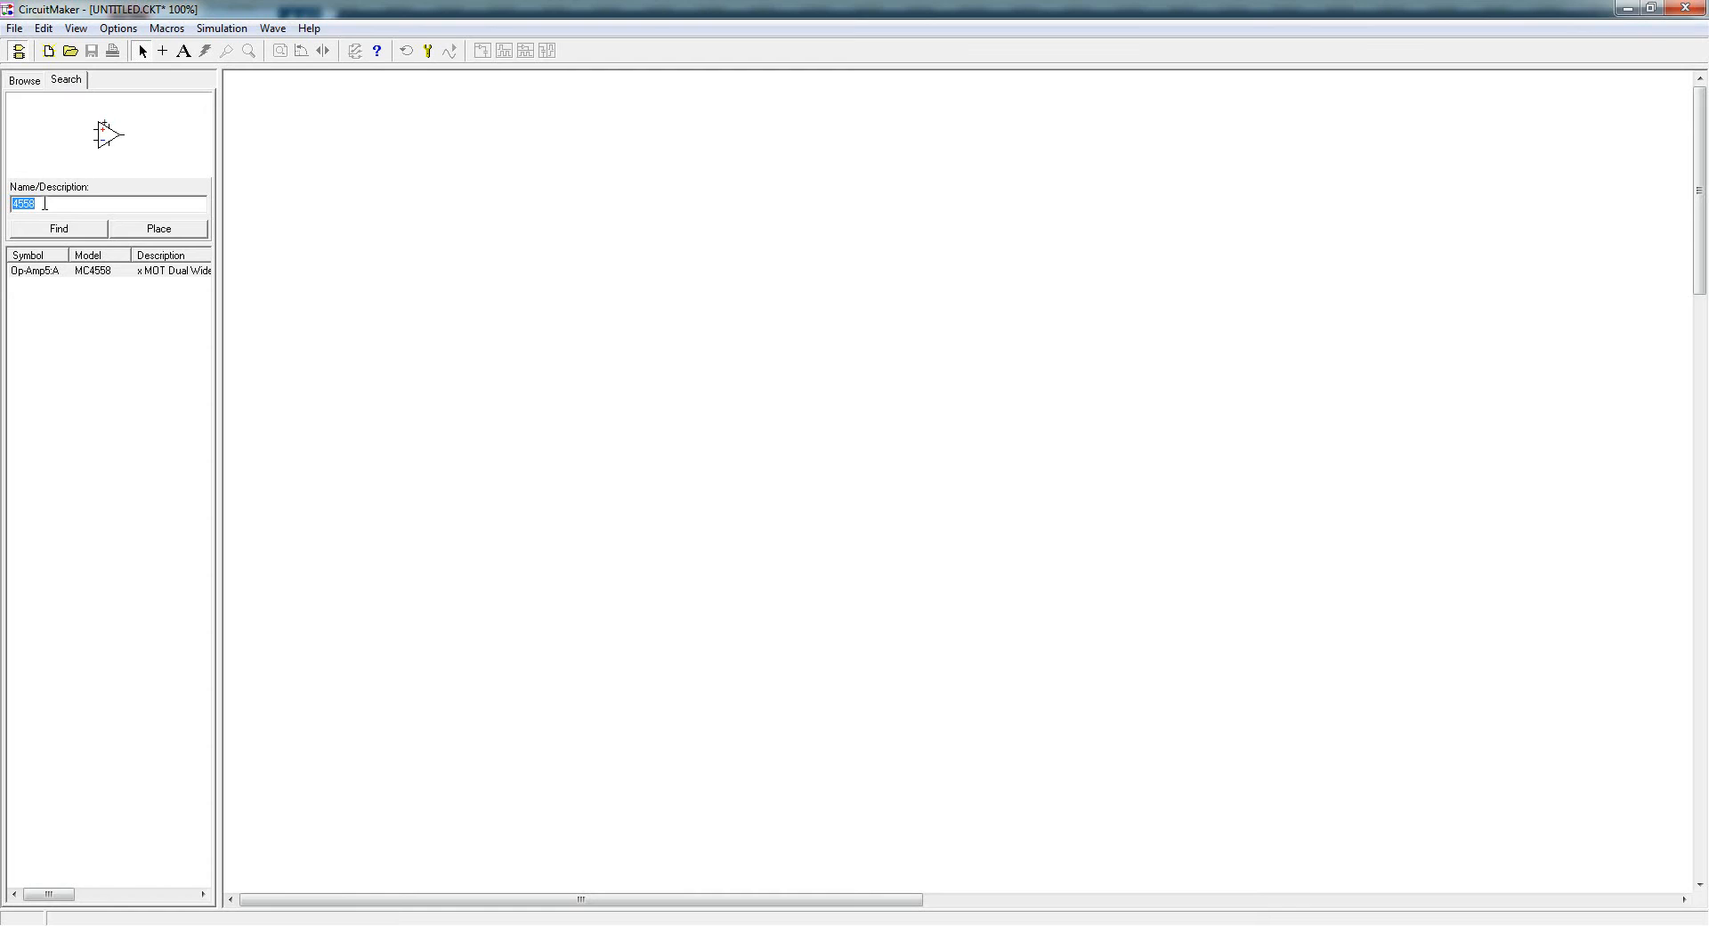
{"action": "type", "text": "bc"}
{"action": "left_click", "coordinate": [59, 228]}
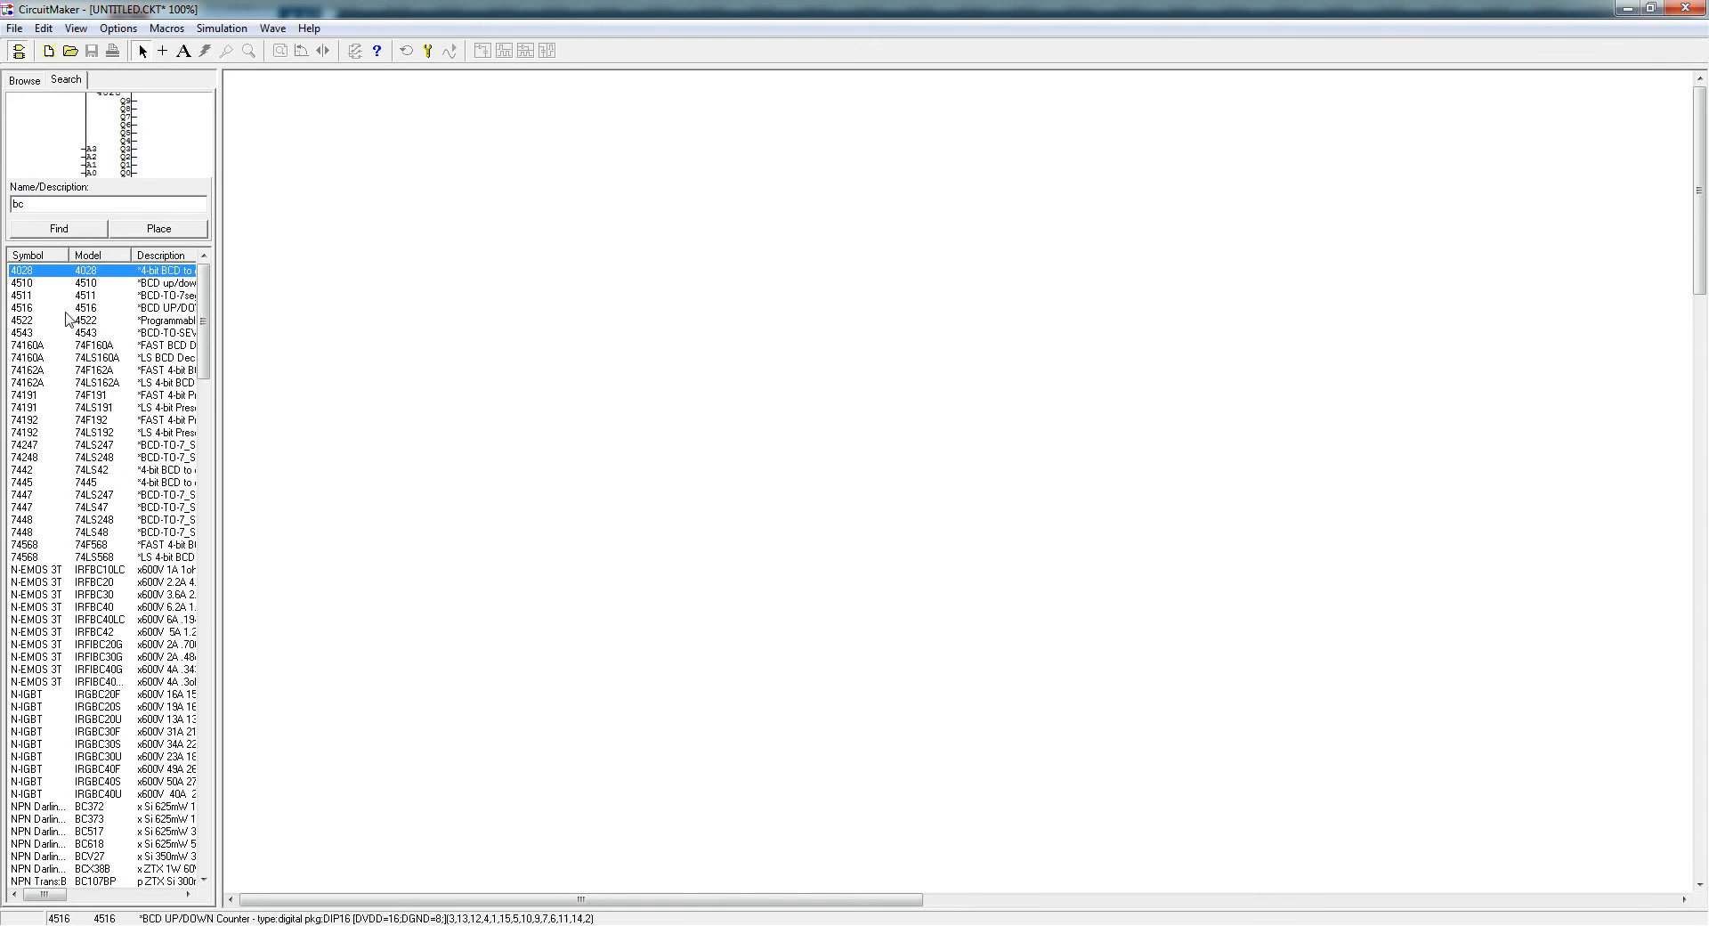
{"action": "left_click_drag", "start_coordinate": [214, 307], "coordinate": [623, 249]}
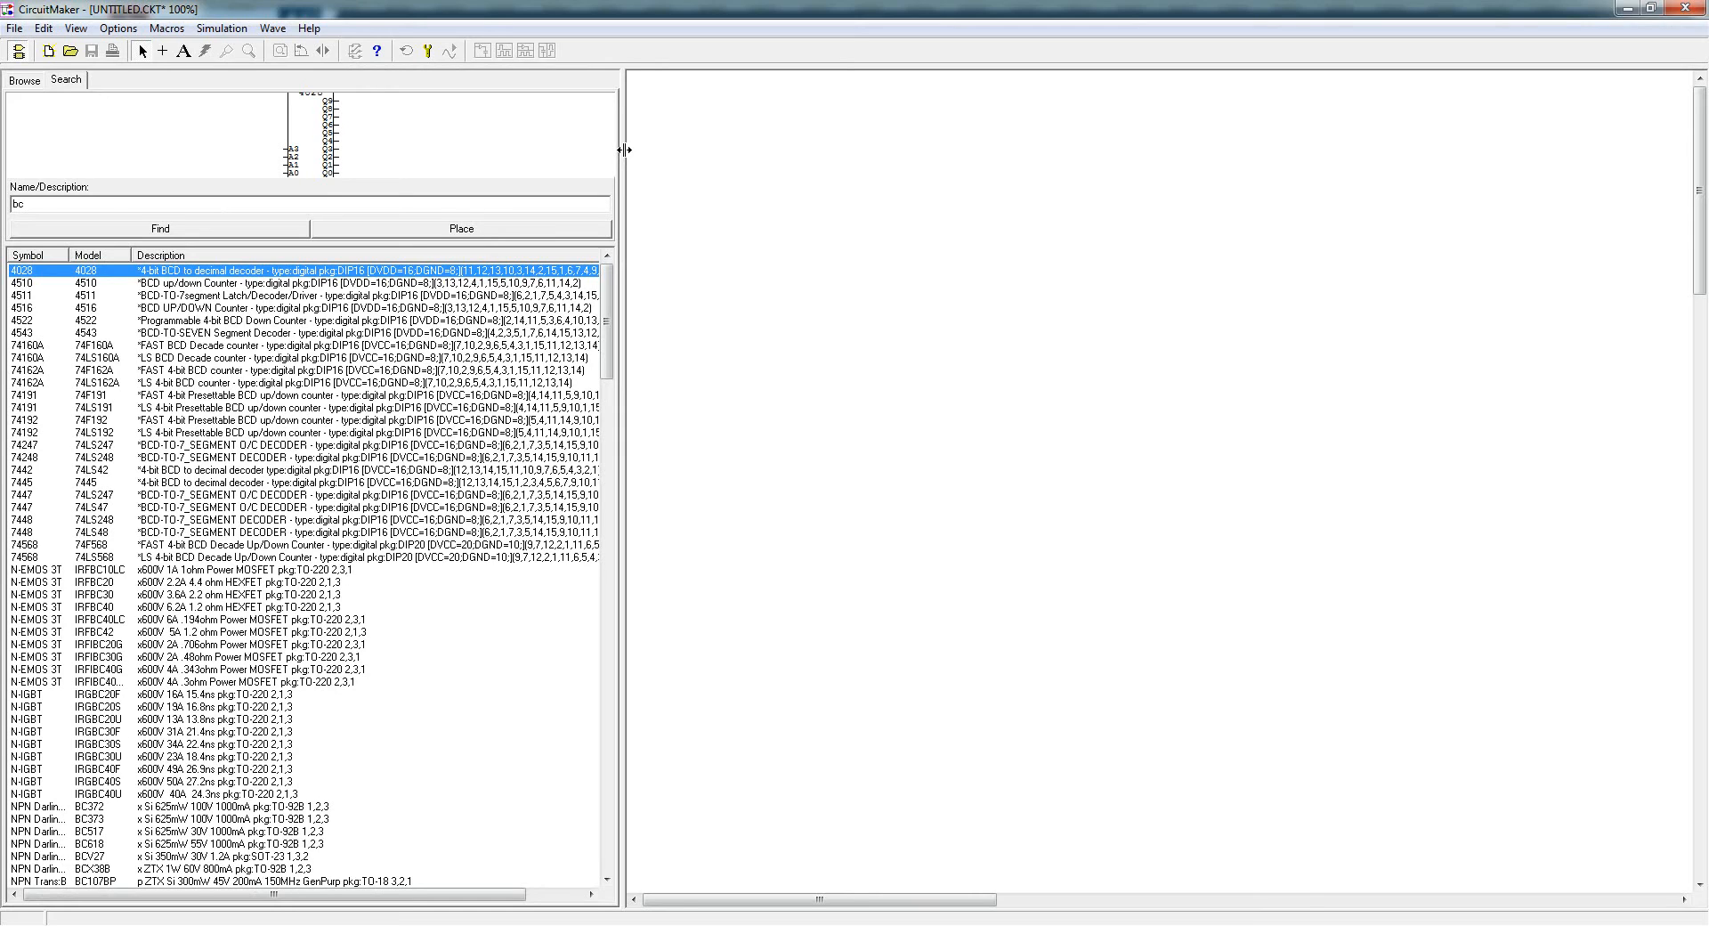
{"action": "left_click_drag", "start_coordinate": [624, 149], "coordinate": [759, 204]}
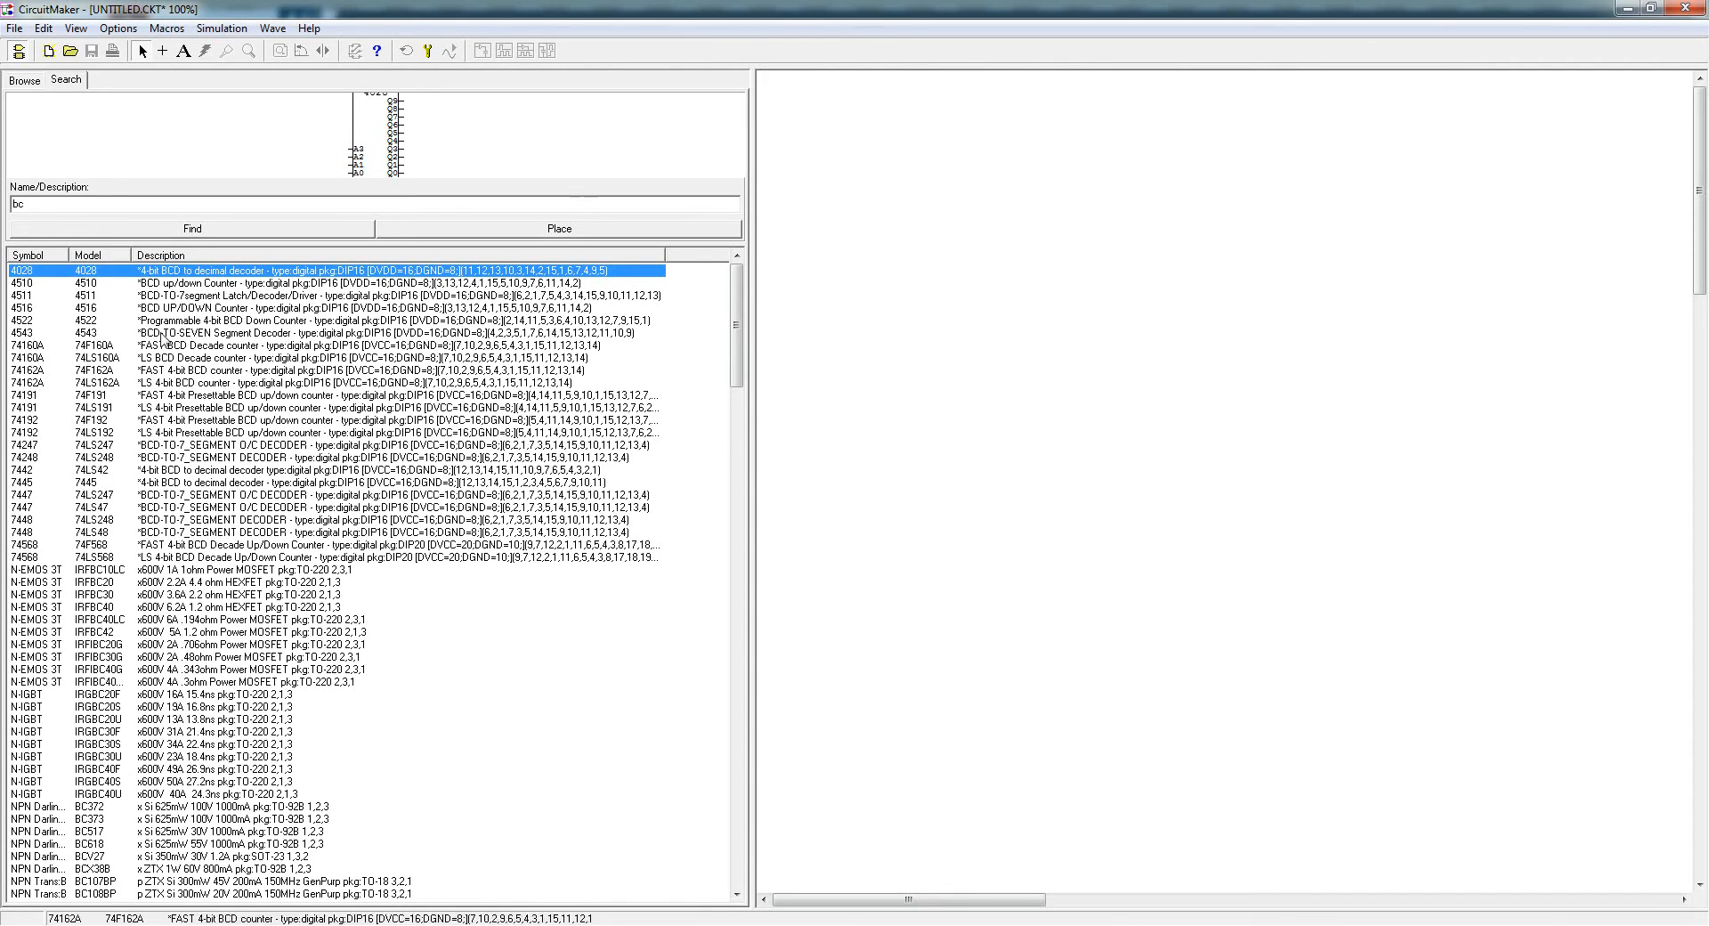
- Refine the device search to "bc5" and preview the BC546BP, BC548A and BC556AP transistors
{"action": "left_click", "coordinate": [58, 206]}
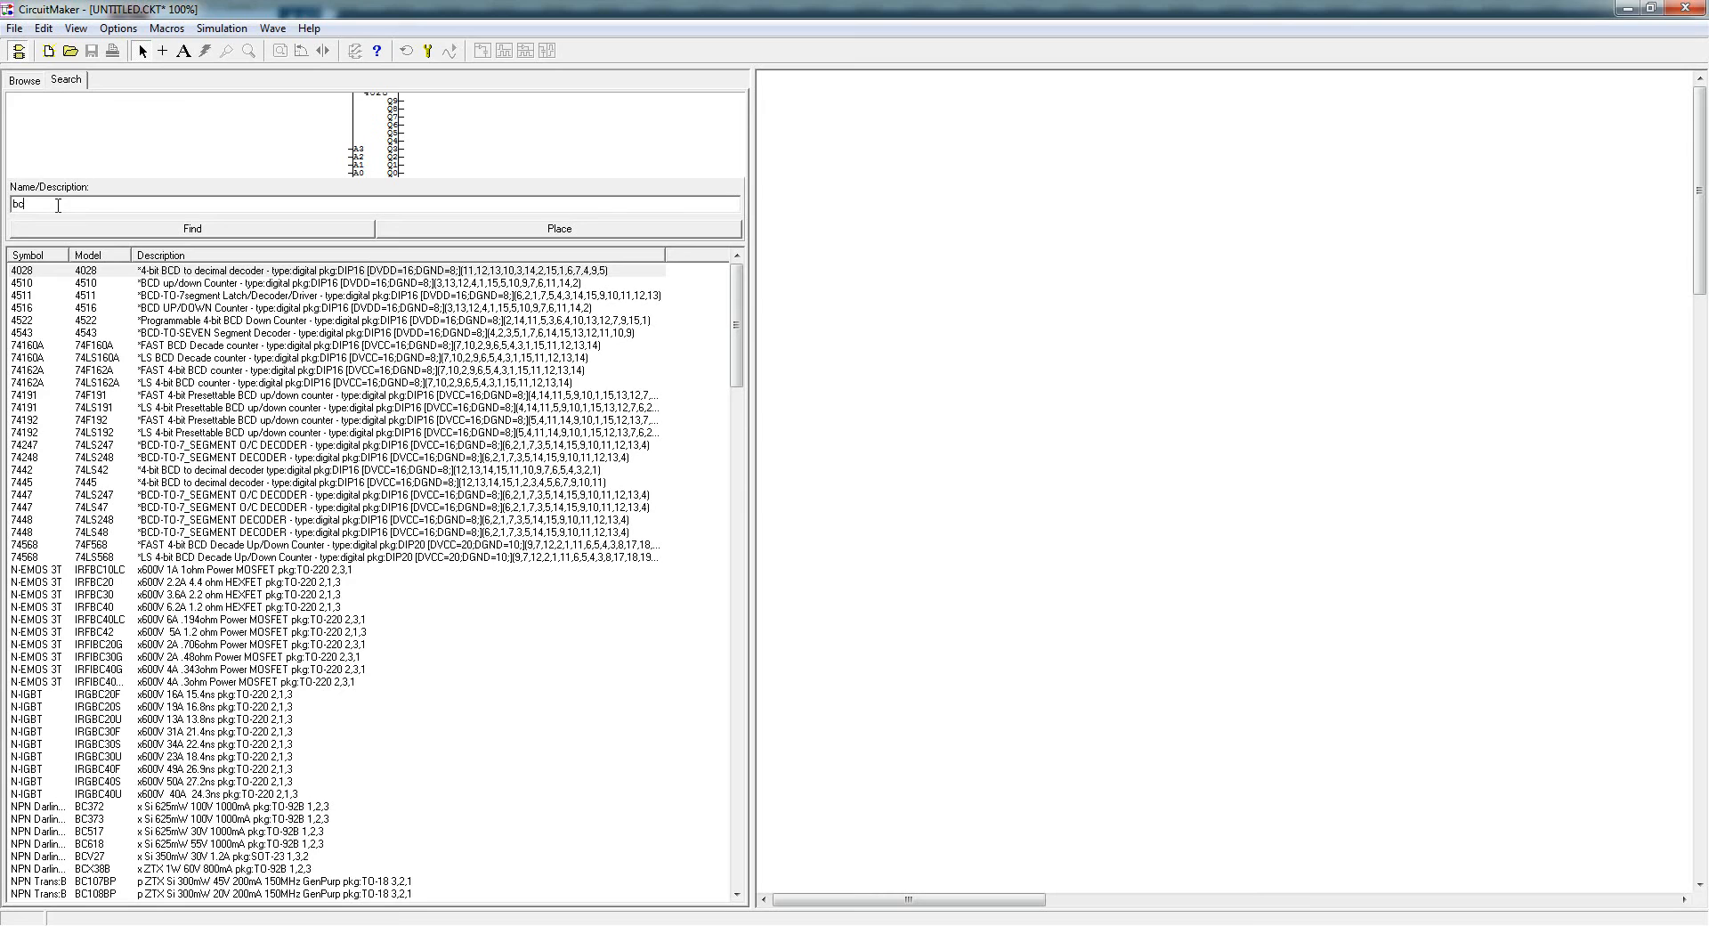
{"action": "left_click", "coordinate": [187, 227]}
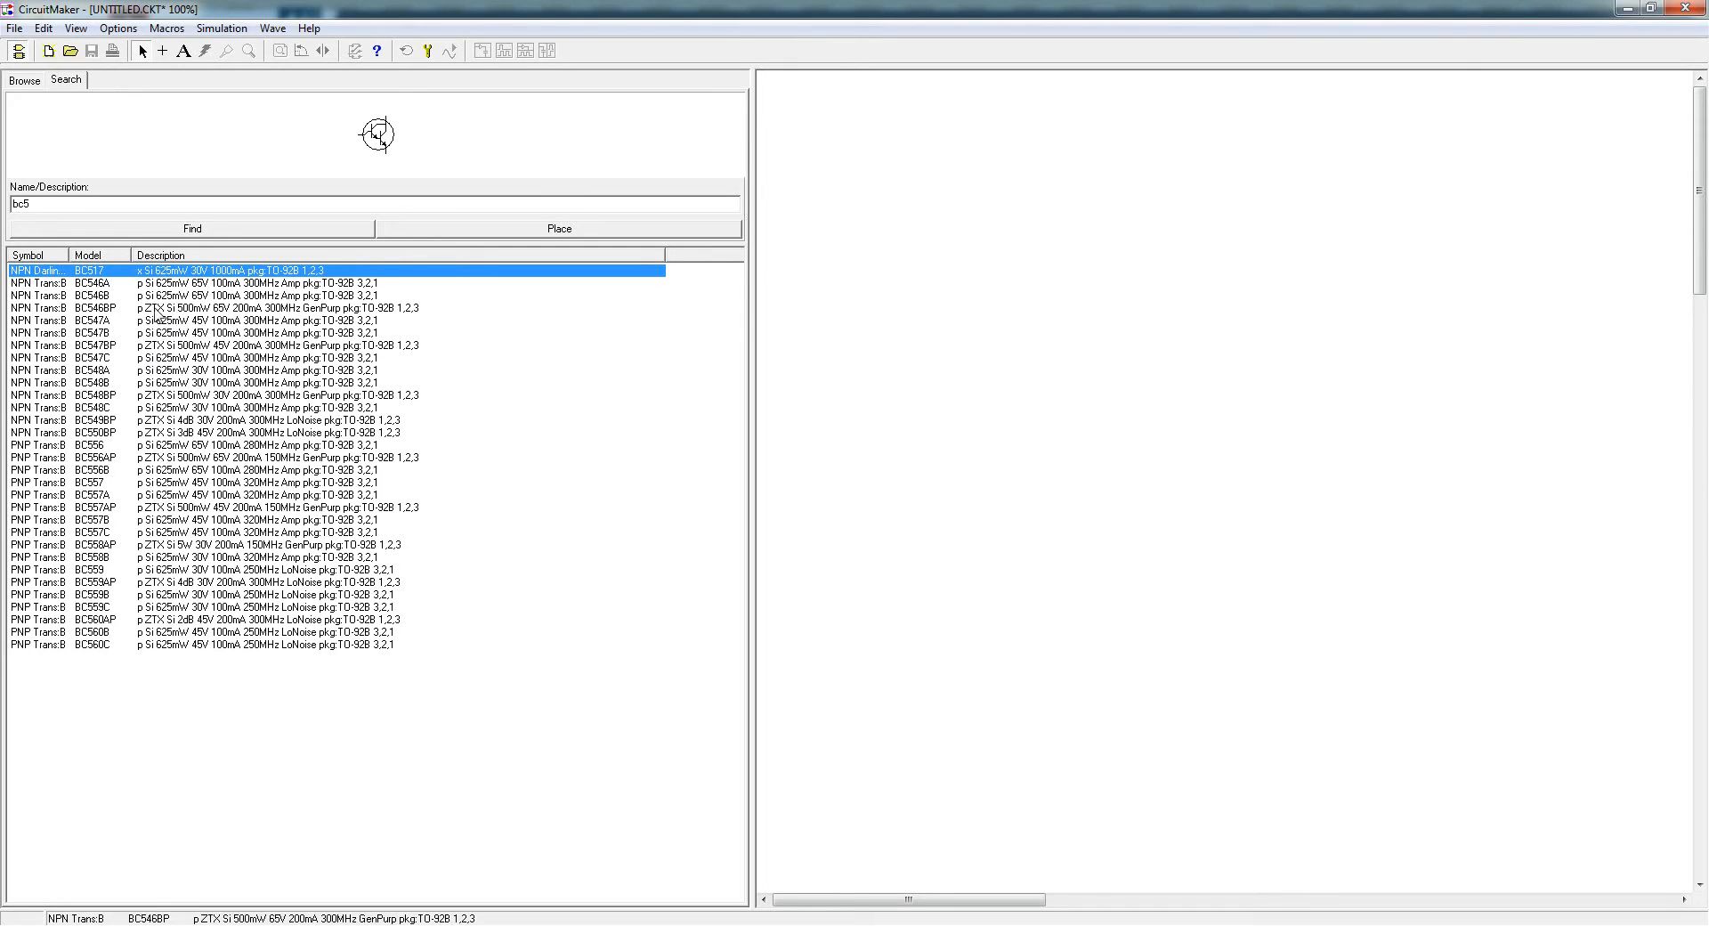
{"action": "left_click", "coordinate": [323, 309]}
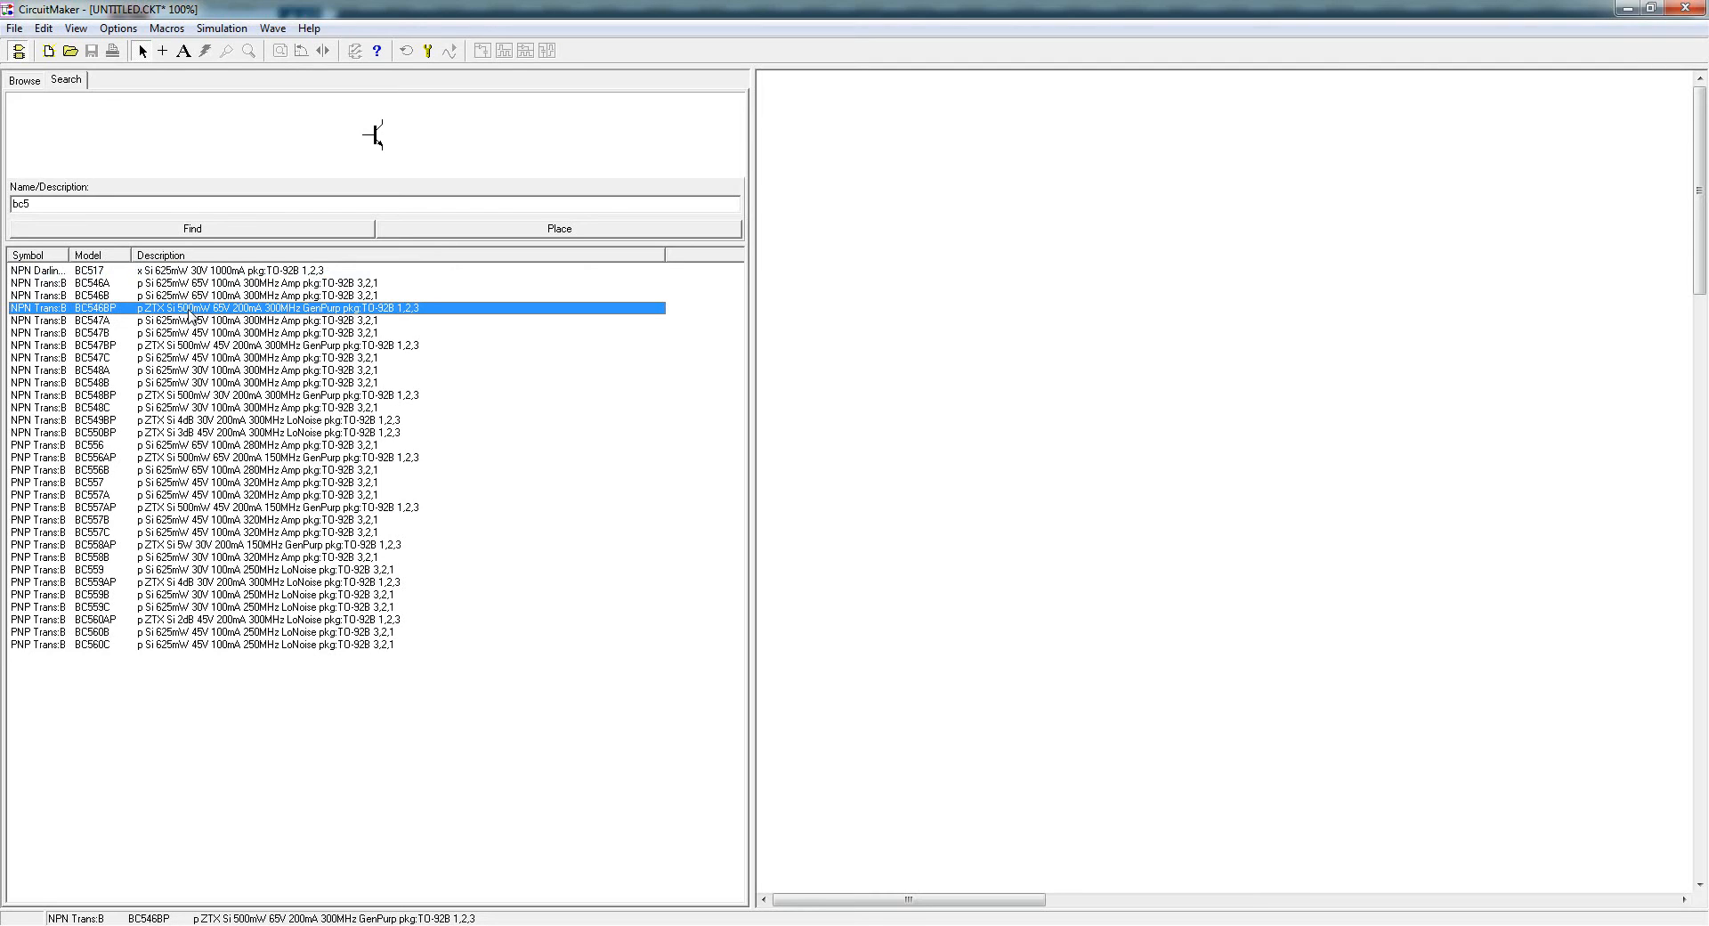
{"action": "left_click", "coordinate": [195, 370]}
{"action": "left_click", "coordinate": [208, 457]}
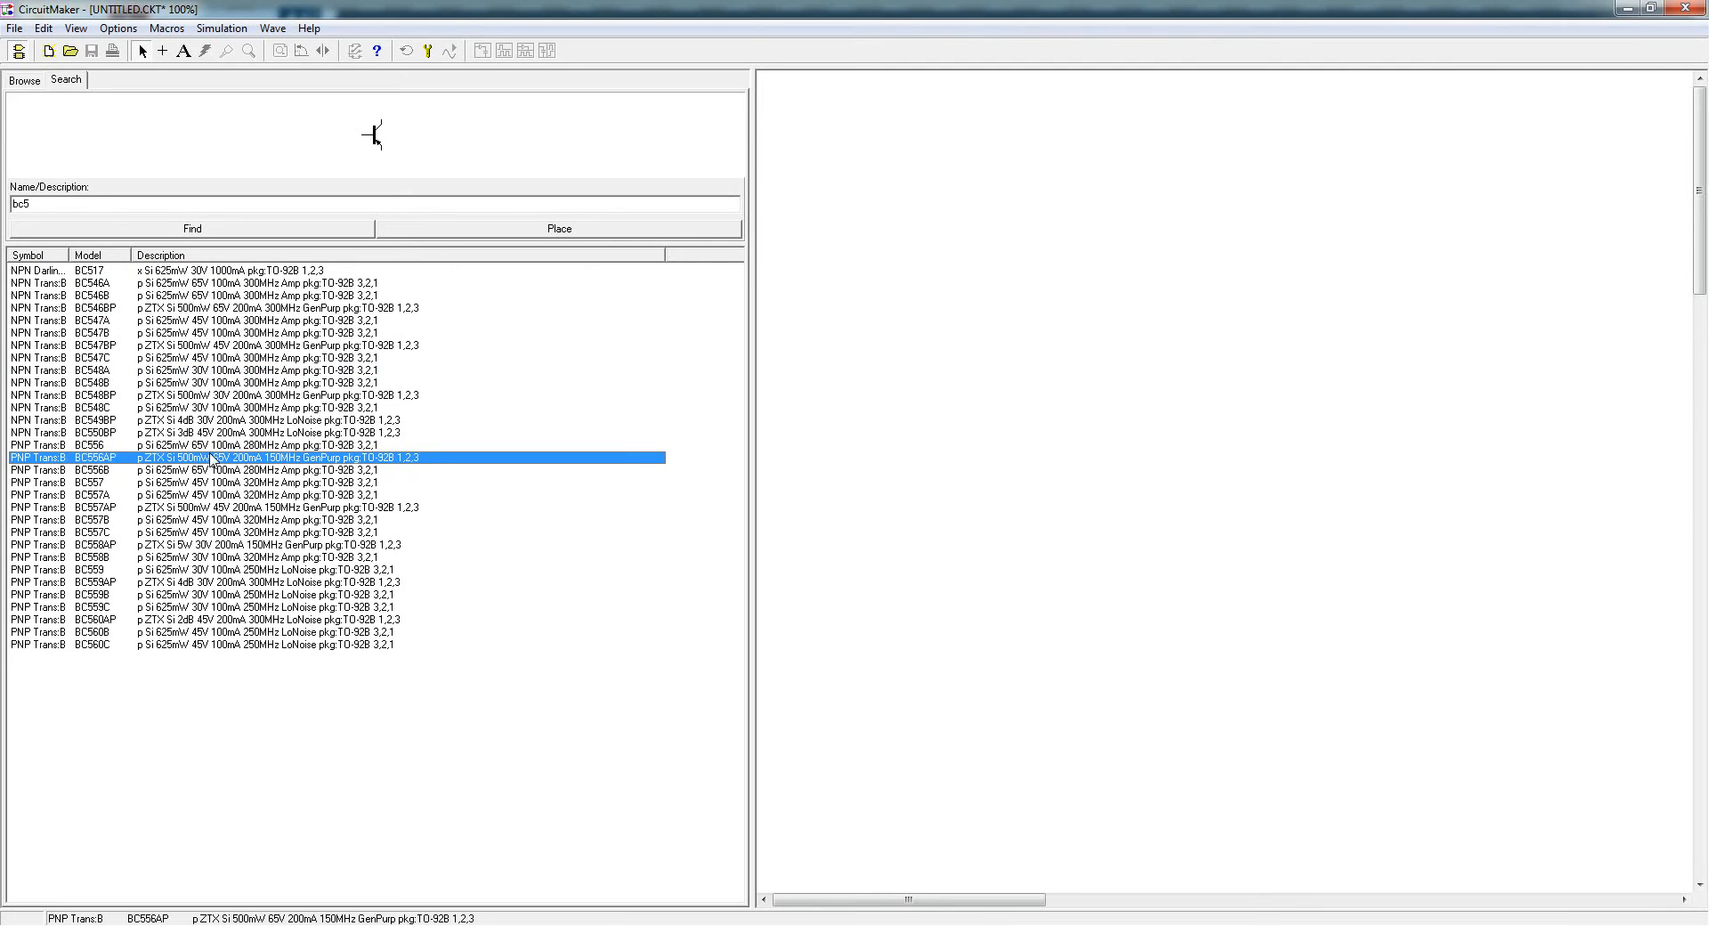
- Search the device library for "bat"
{"action": "left_click_drag", "start_coordinate": [65, 206], "coordinate": [4, 199]}
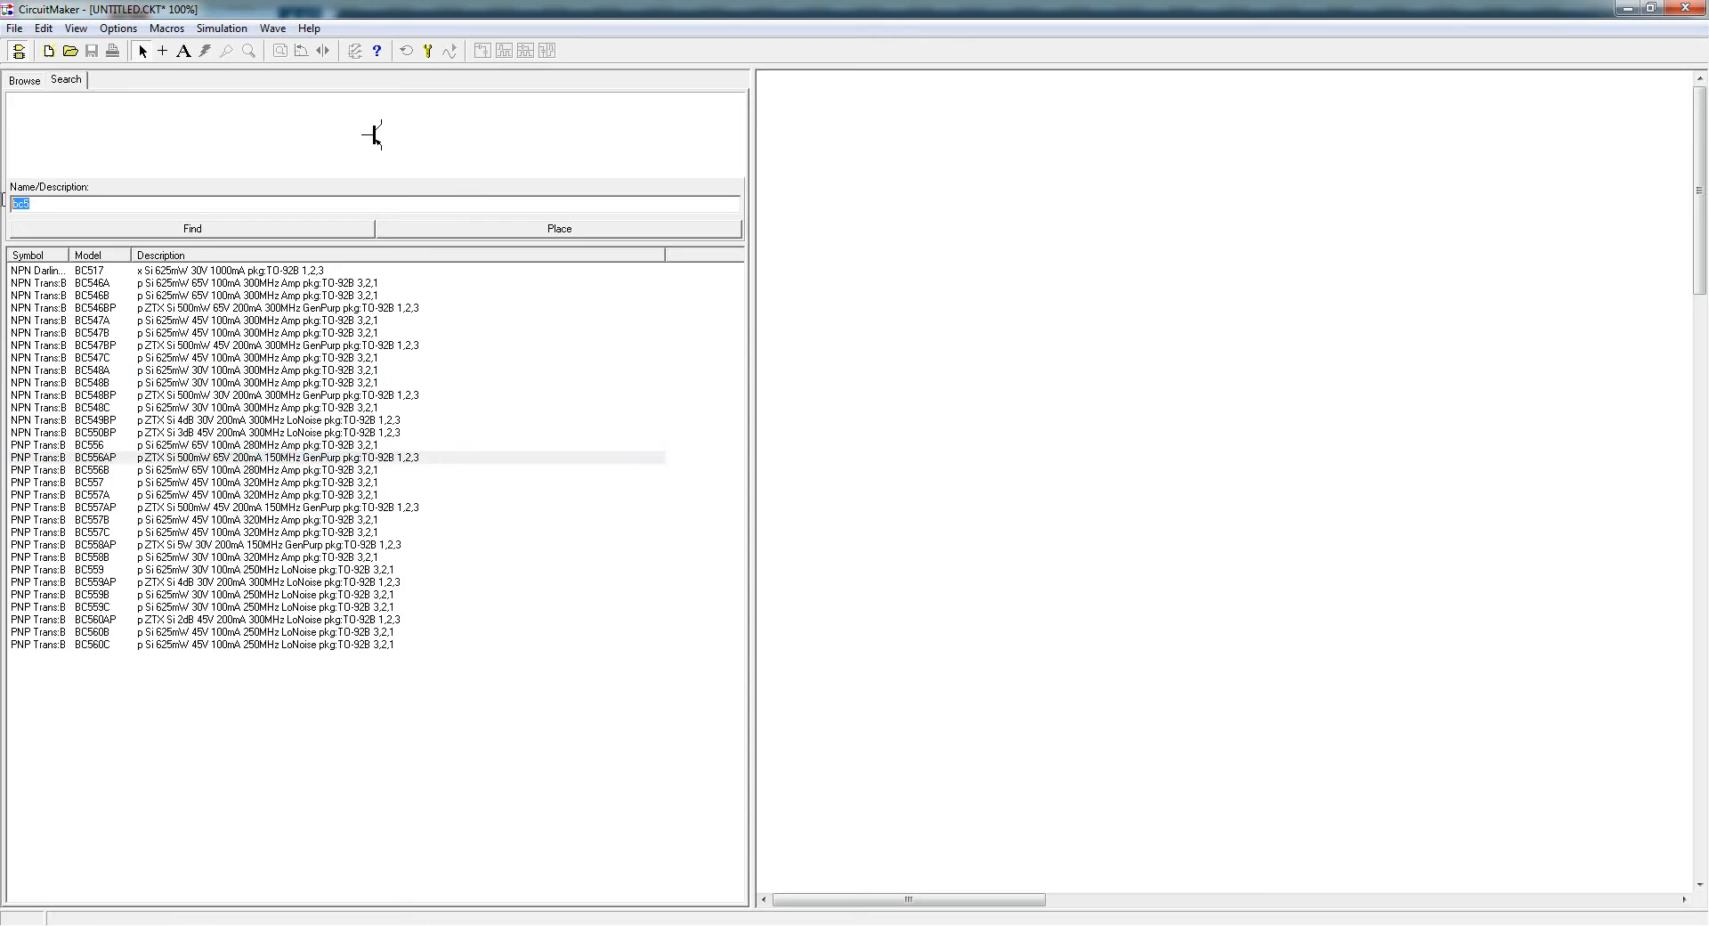
{"action": "type", "text": "bat"}
{"action": "left_click", "coordinate": [61, 234]}
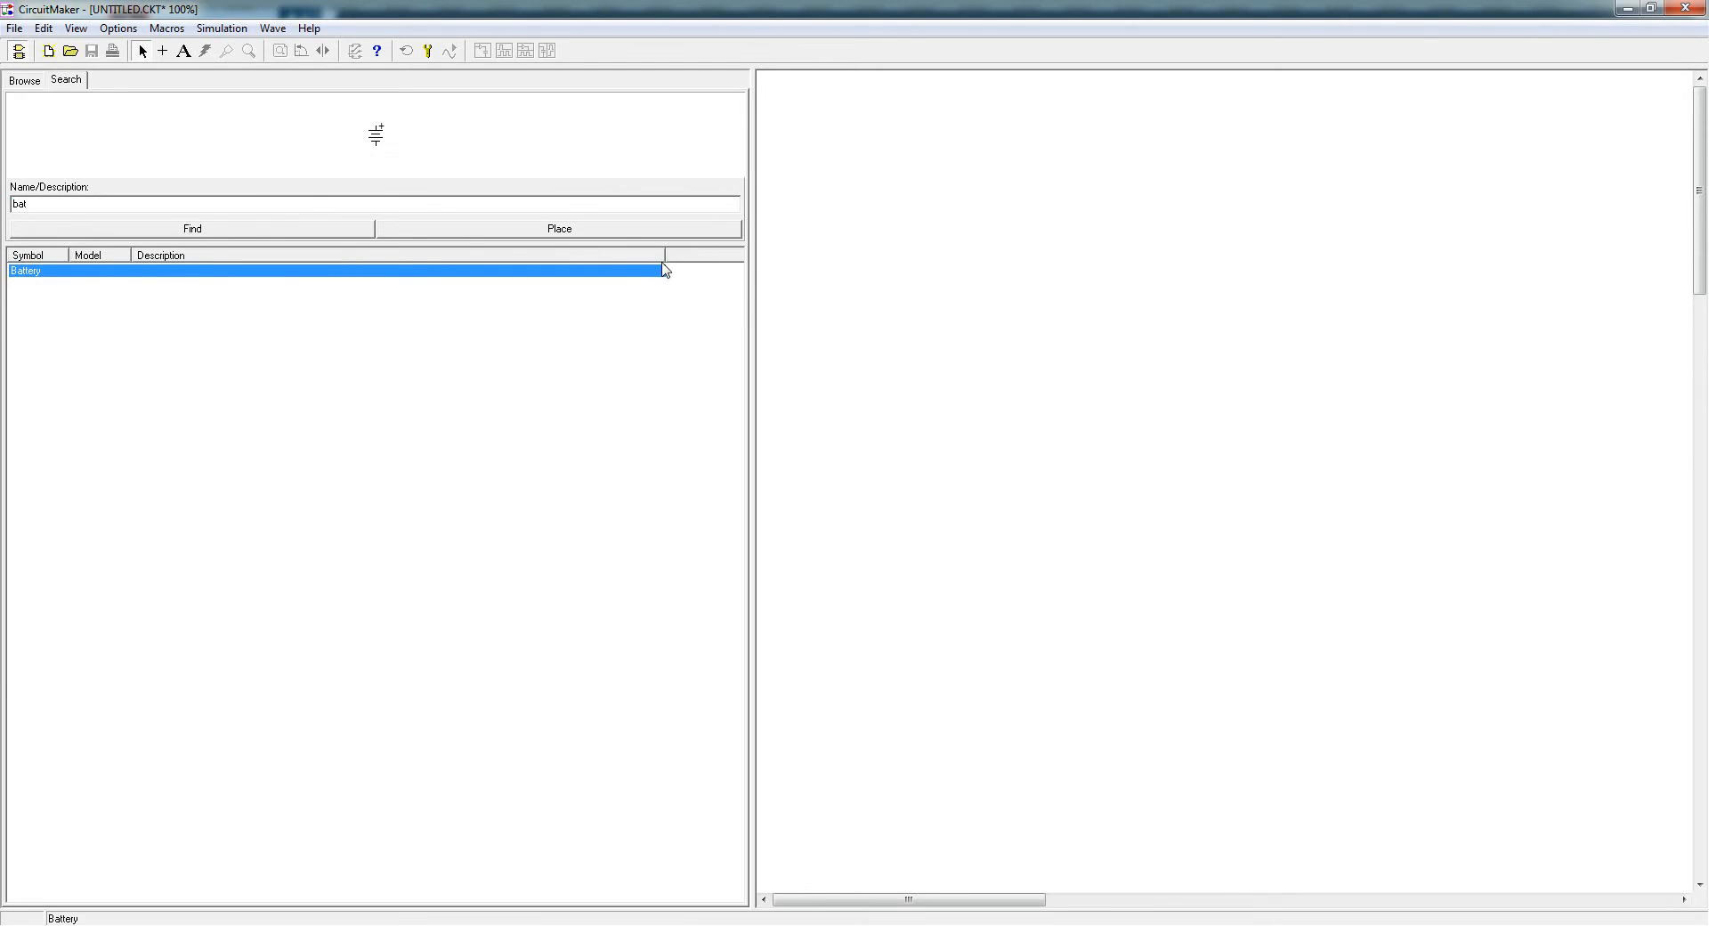
- Return to browsing the device library and expand the General category
{"action": "left_click", "coordinate": [67, 83]}
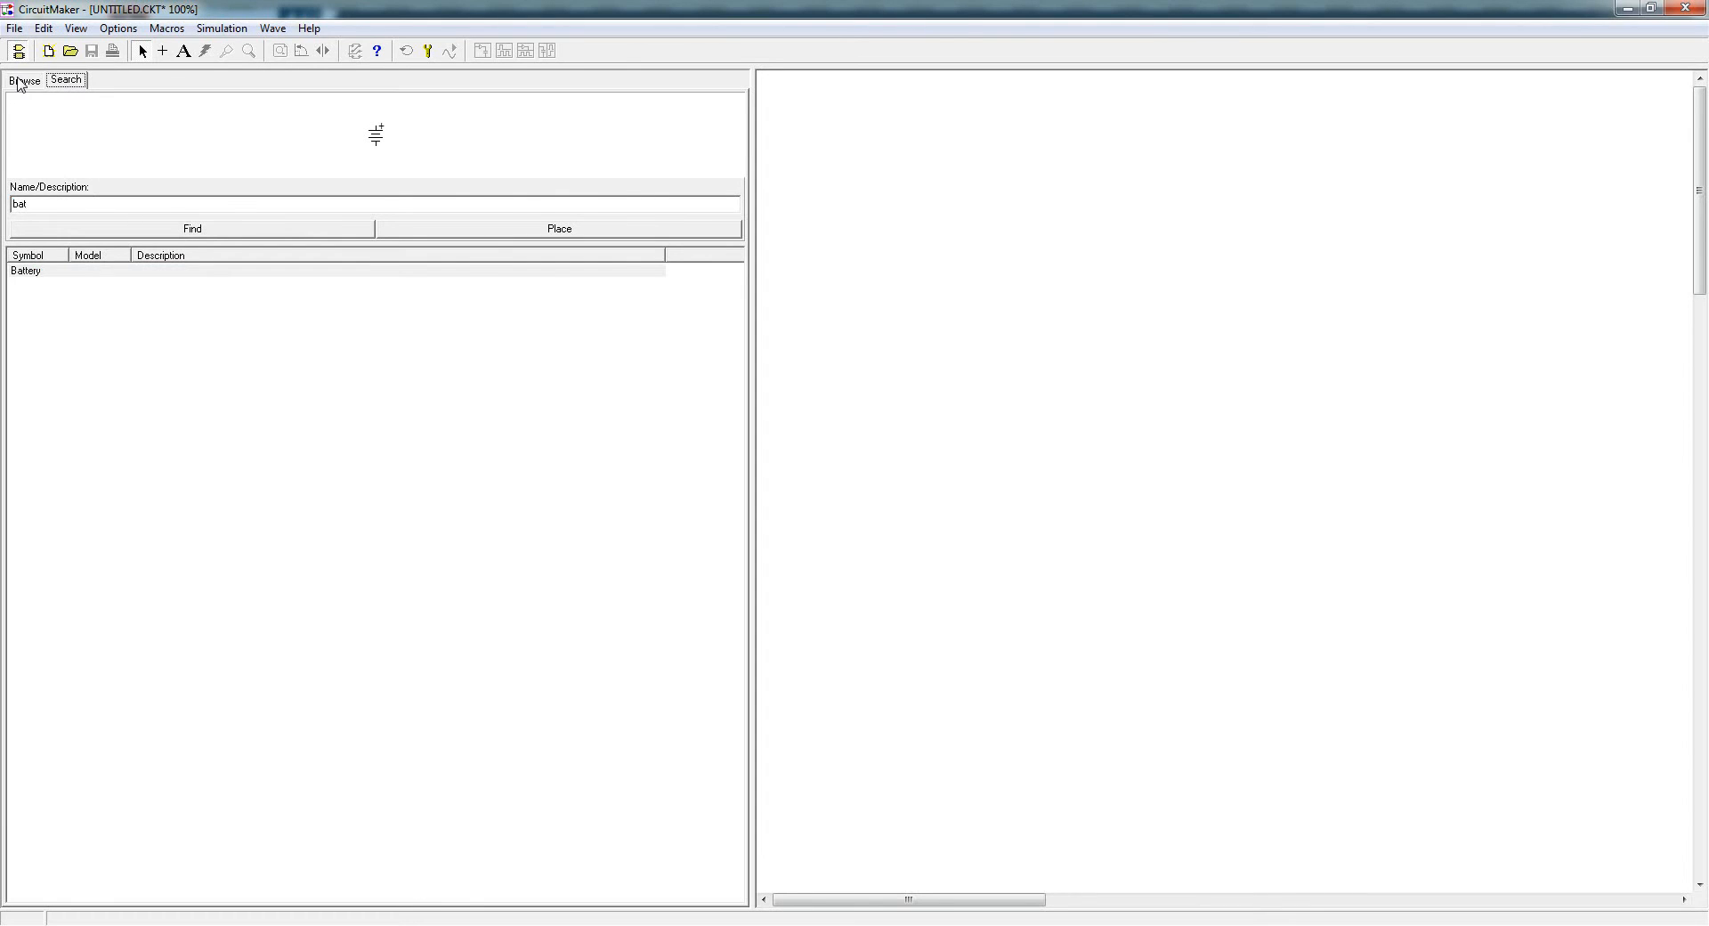
{"action": "left_click", "coordinate": [21, 80]}
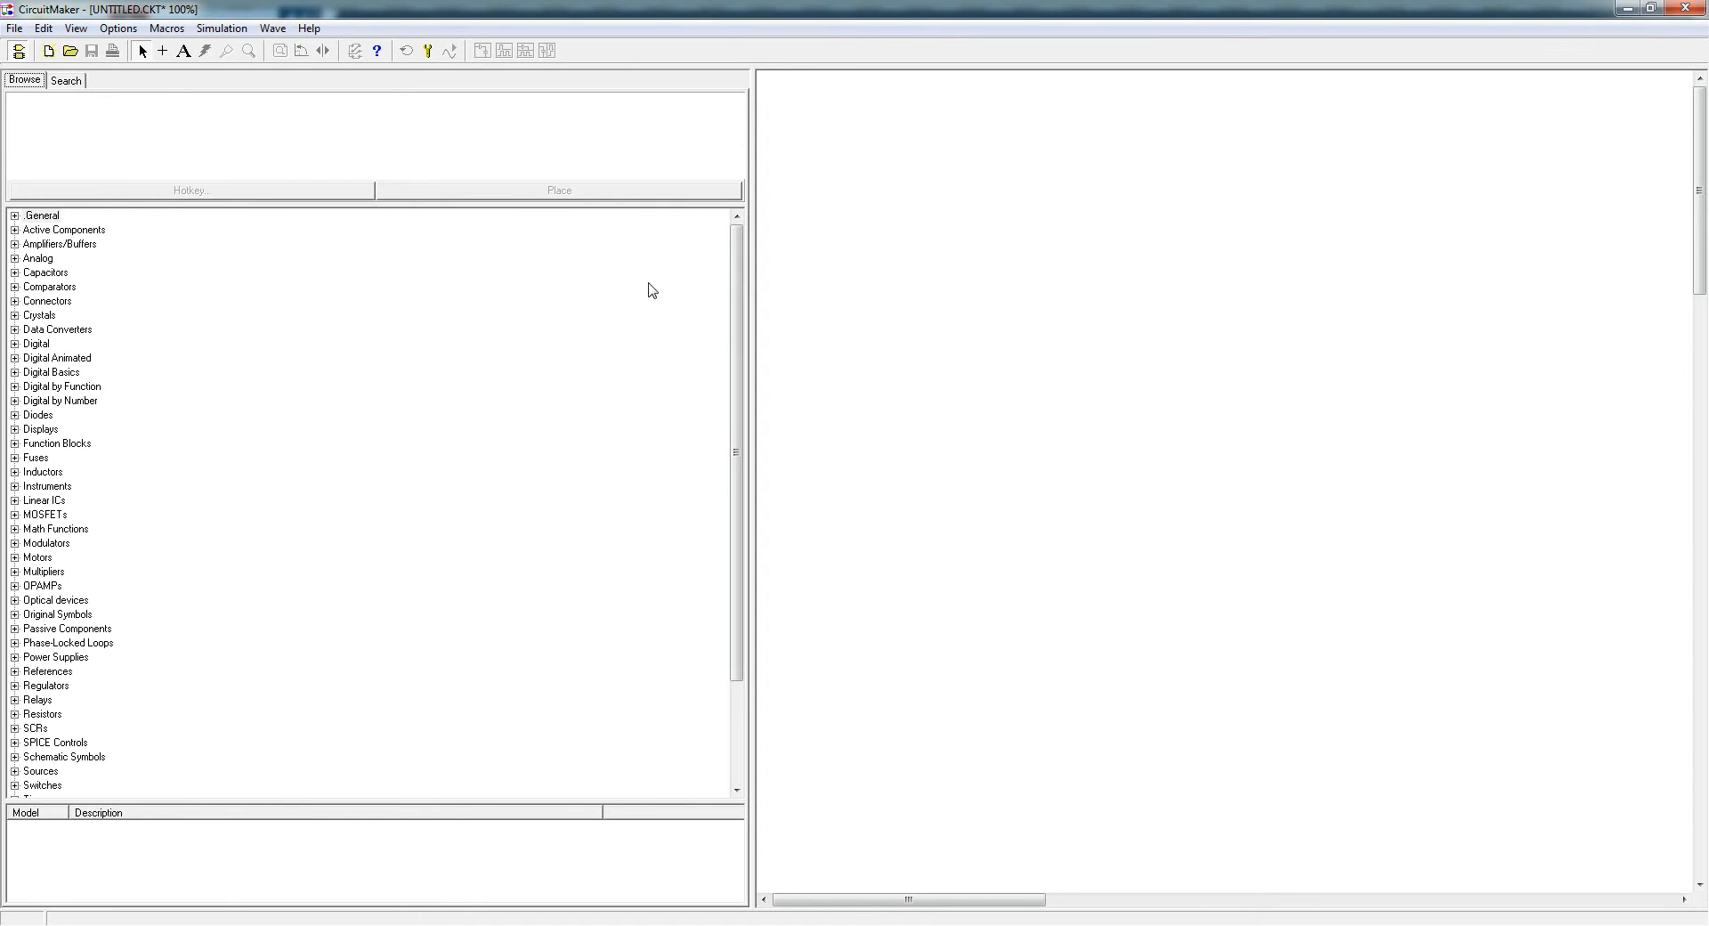
{"action": "left_click_drag", "start_coordinate": [739, 311], "coordinate": [744, 254]}
{"action": "left_click", "coordinate": [15, 216]}
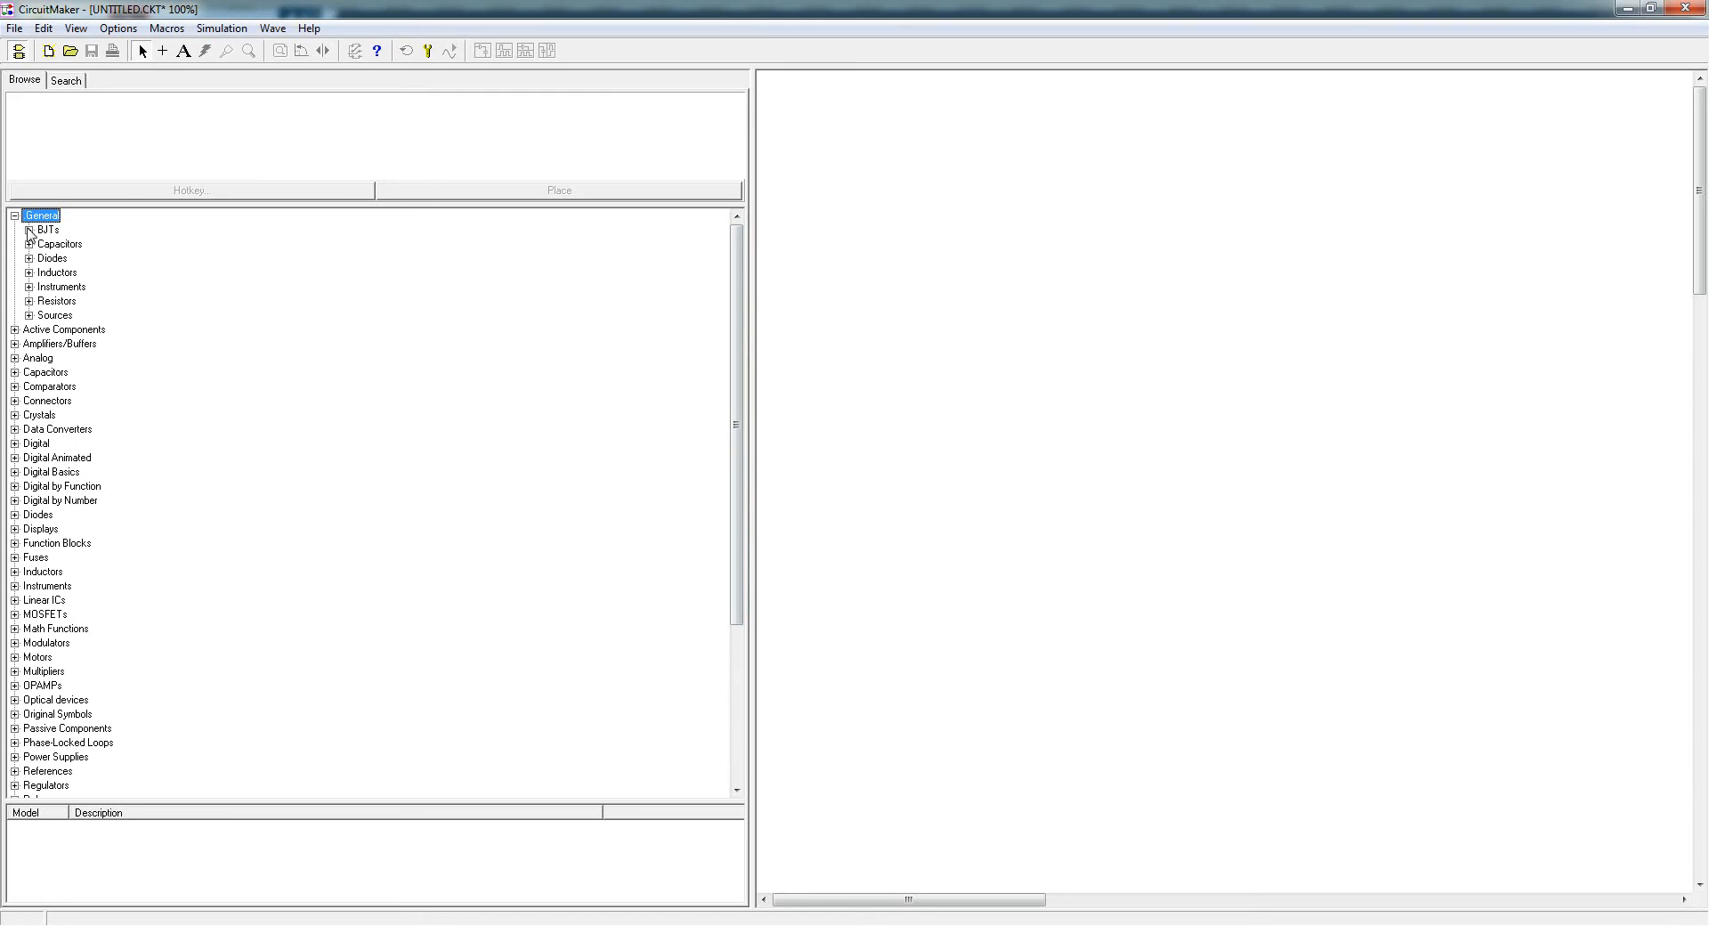
- Examine the devices listed under BJTs and Capacitors in the General category, closing each group again
{"action": "left_click", "coordinate": [29, 231]}
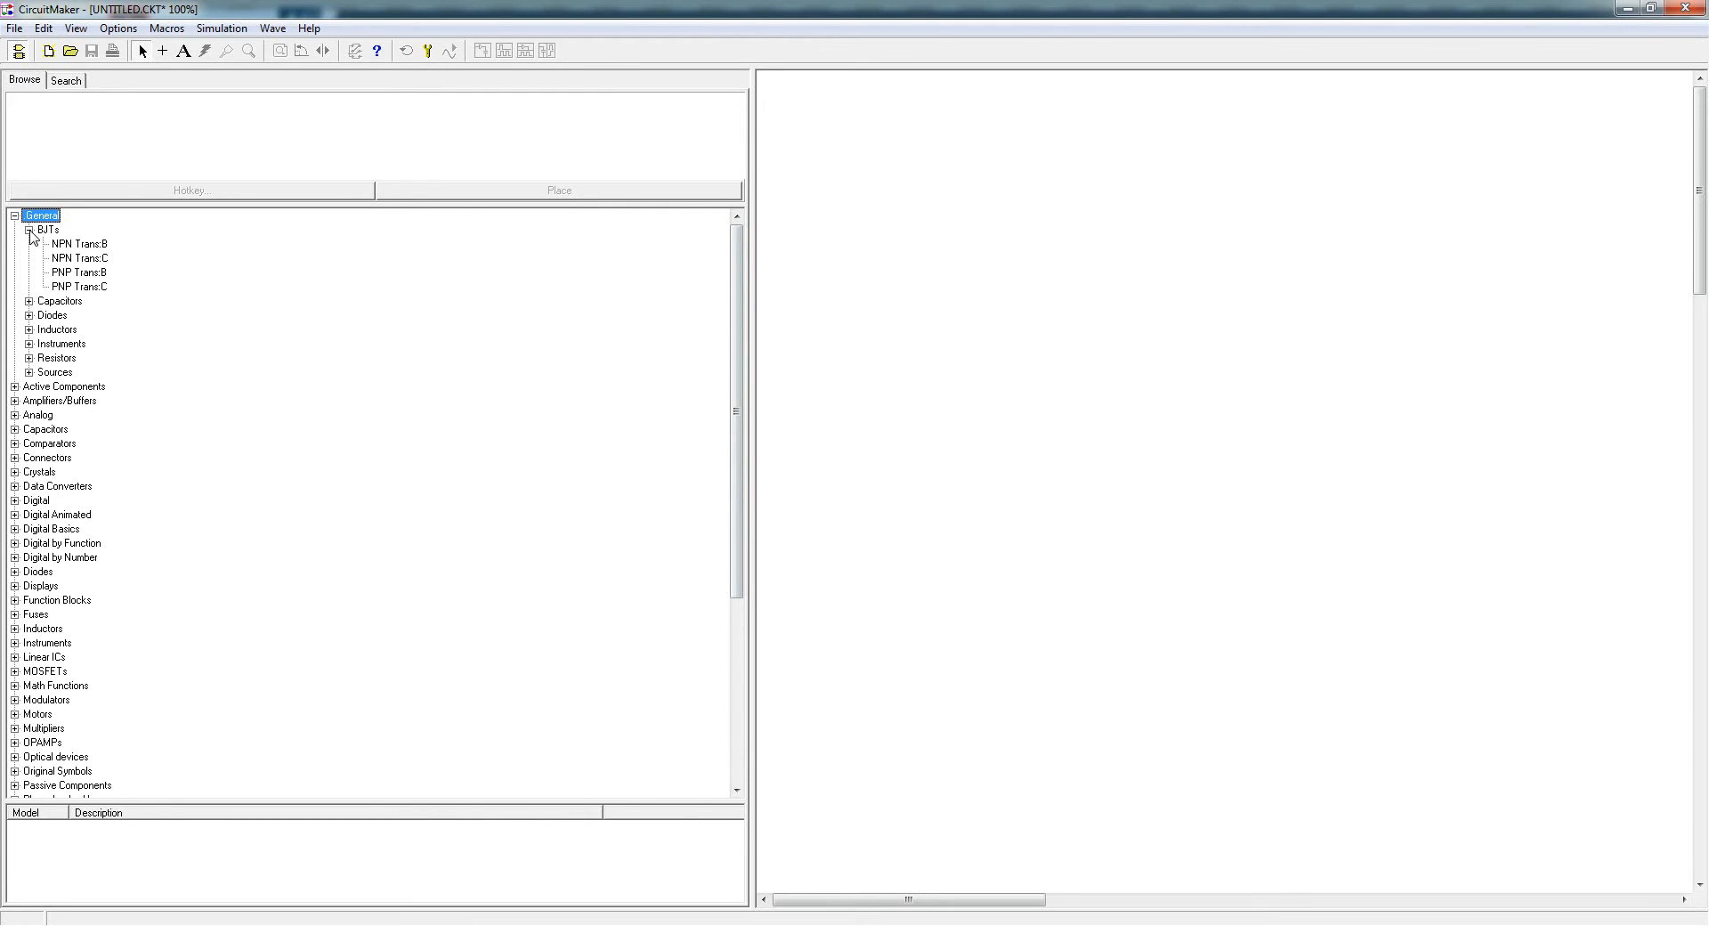
{"action": "left_click", "coordinate": [29, 230]}
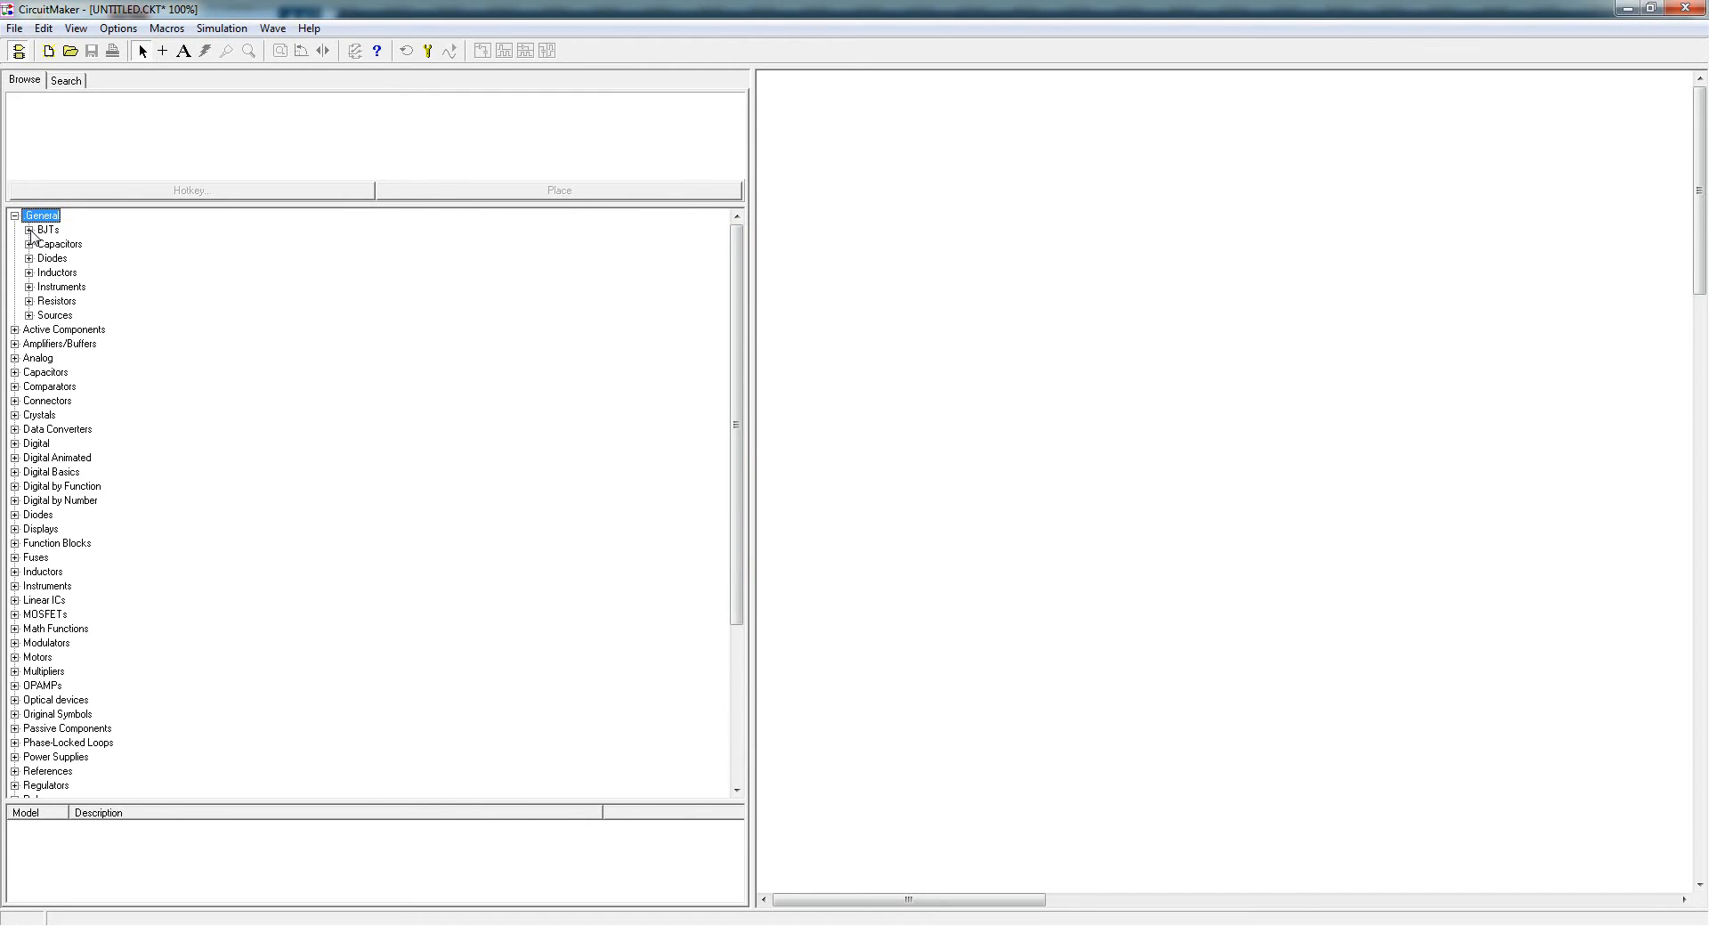
{"action": "left_click", "coordinate": [29, 244]}
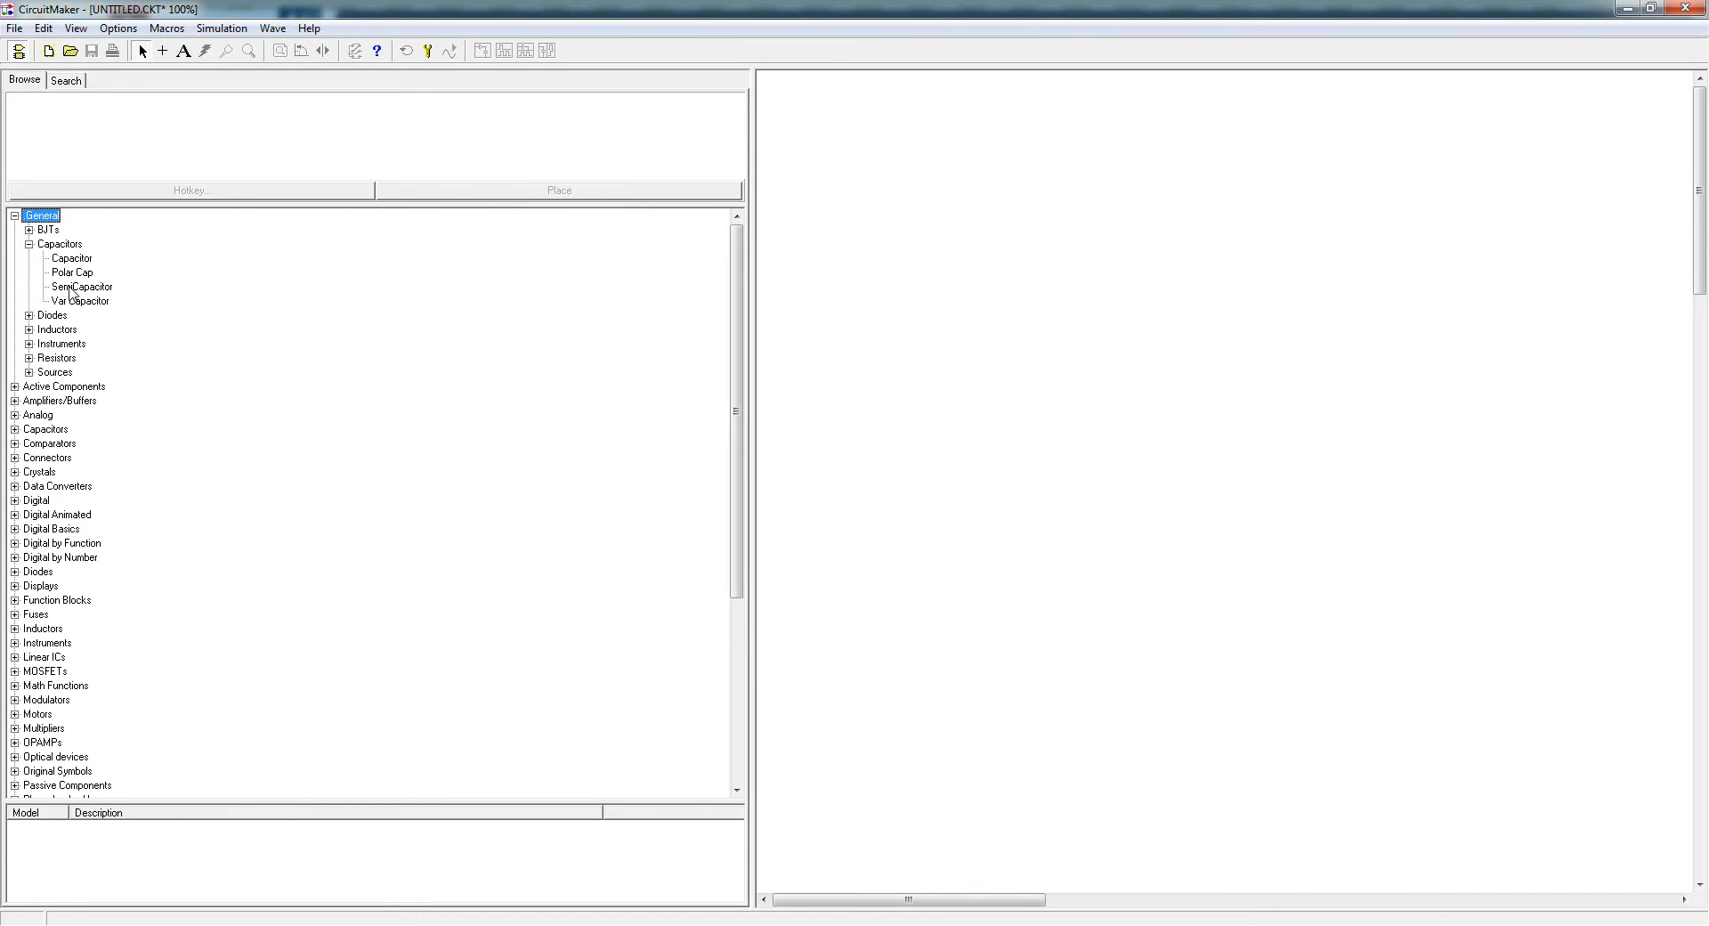
{"action": "left_click", "coordinate": [29, 245]}
- Examine the General diodes and preview the Diode ACK symbol and its models, then close the group
{"action": "left_click", "coordinate": [30, 258]}
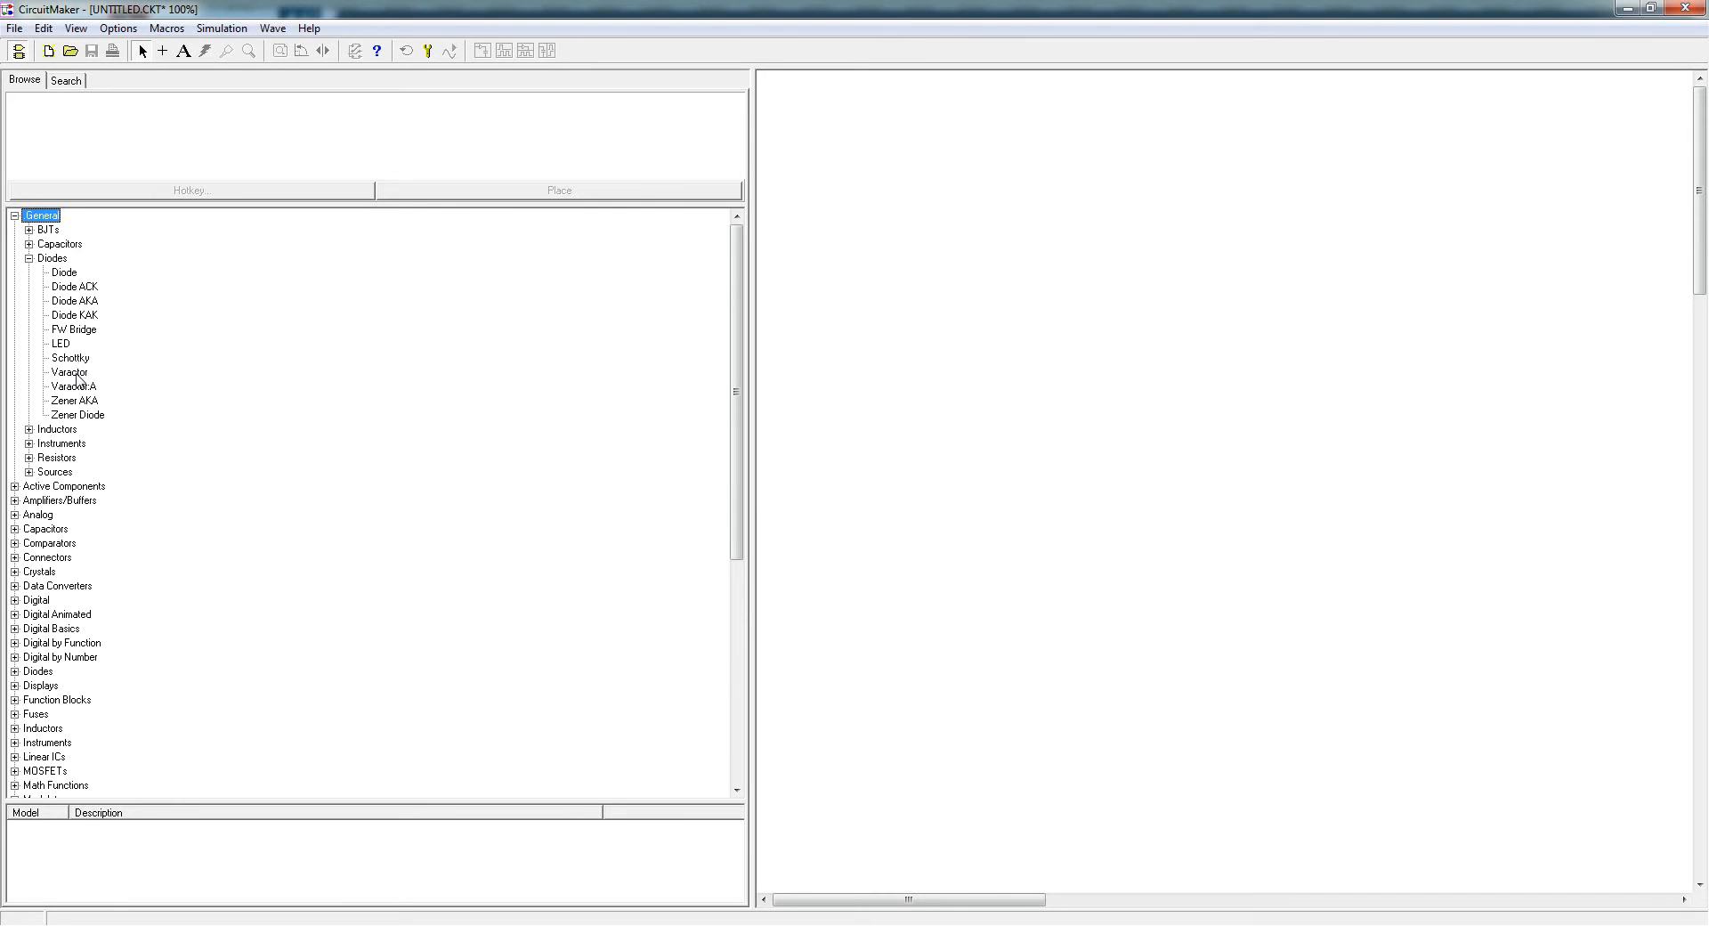
{"action": "left_click", "coordinate": [29, 258]}
{"action": "left_click", "coordinate": [30, 258]}
{"action": "left_click", "coordinate": [85, 288]}
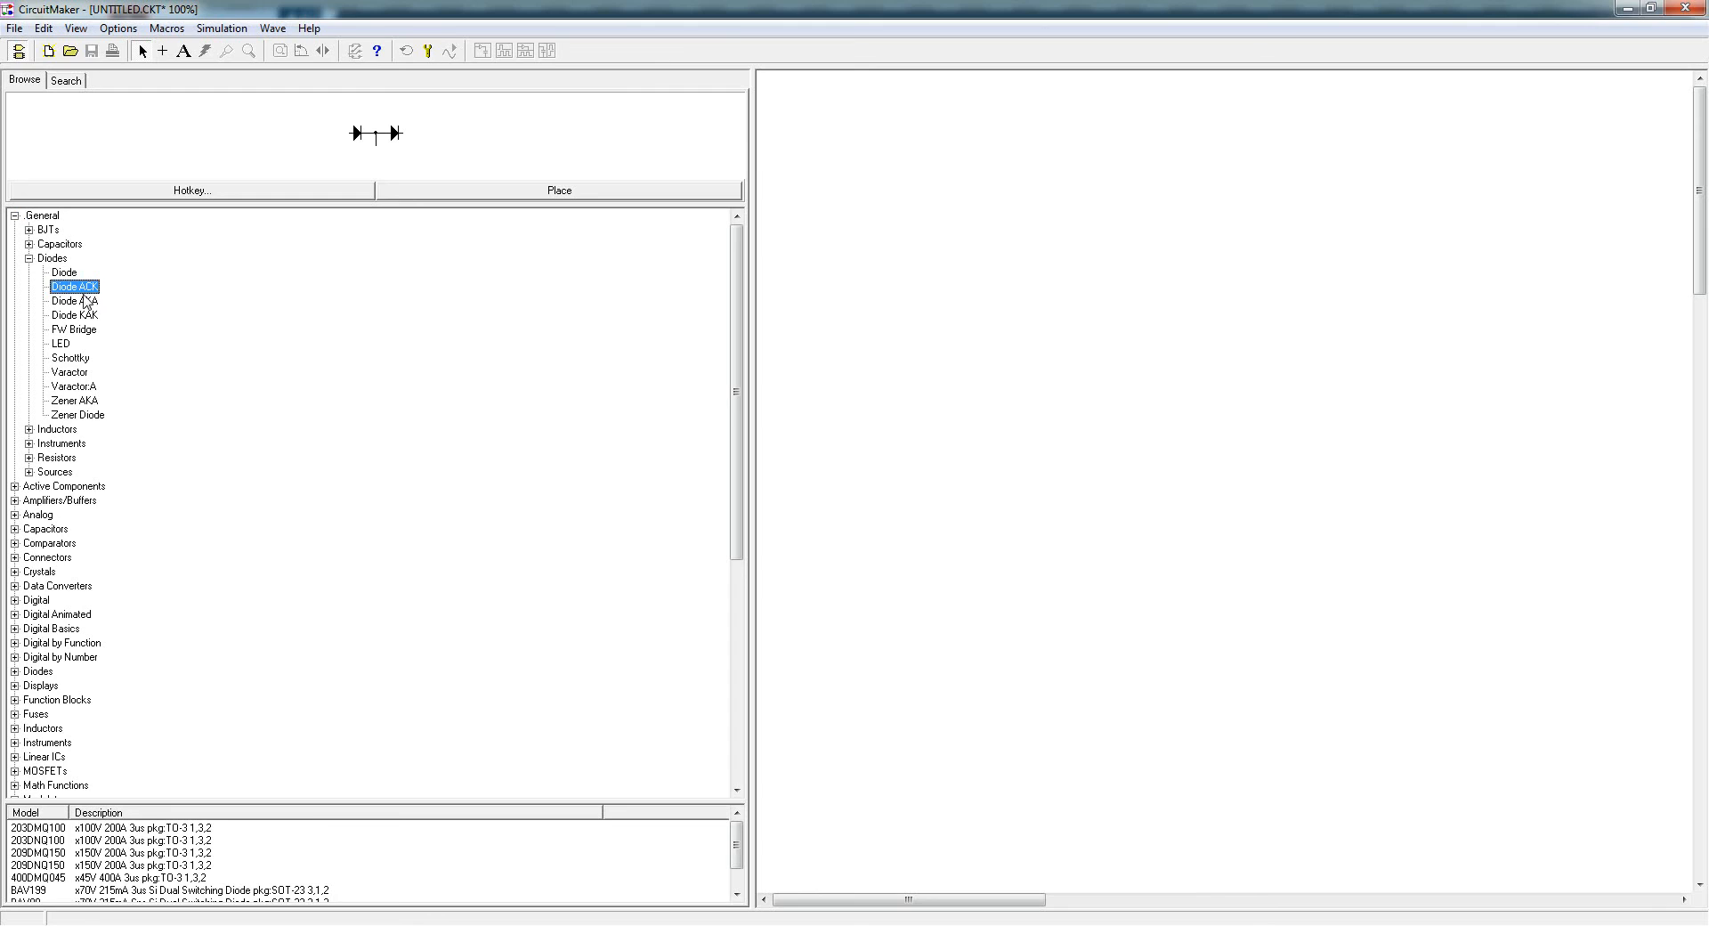
{"action": "left_click", "coordinate": [30, 258]}
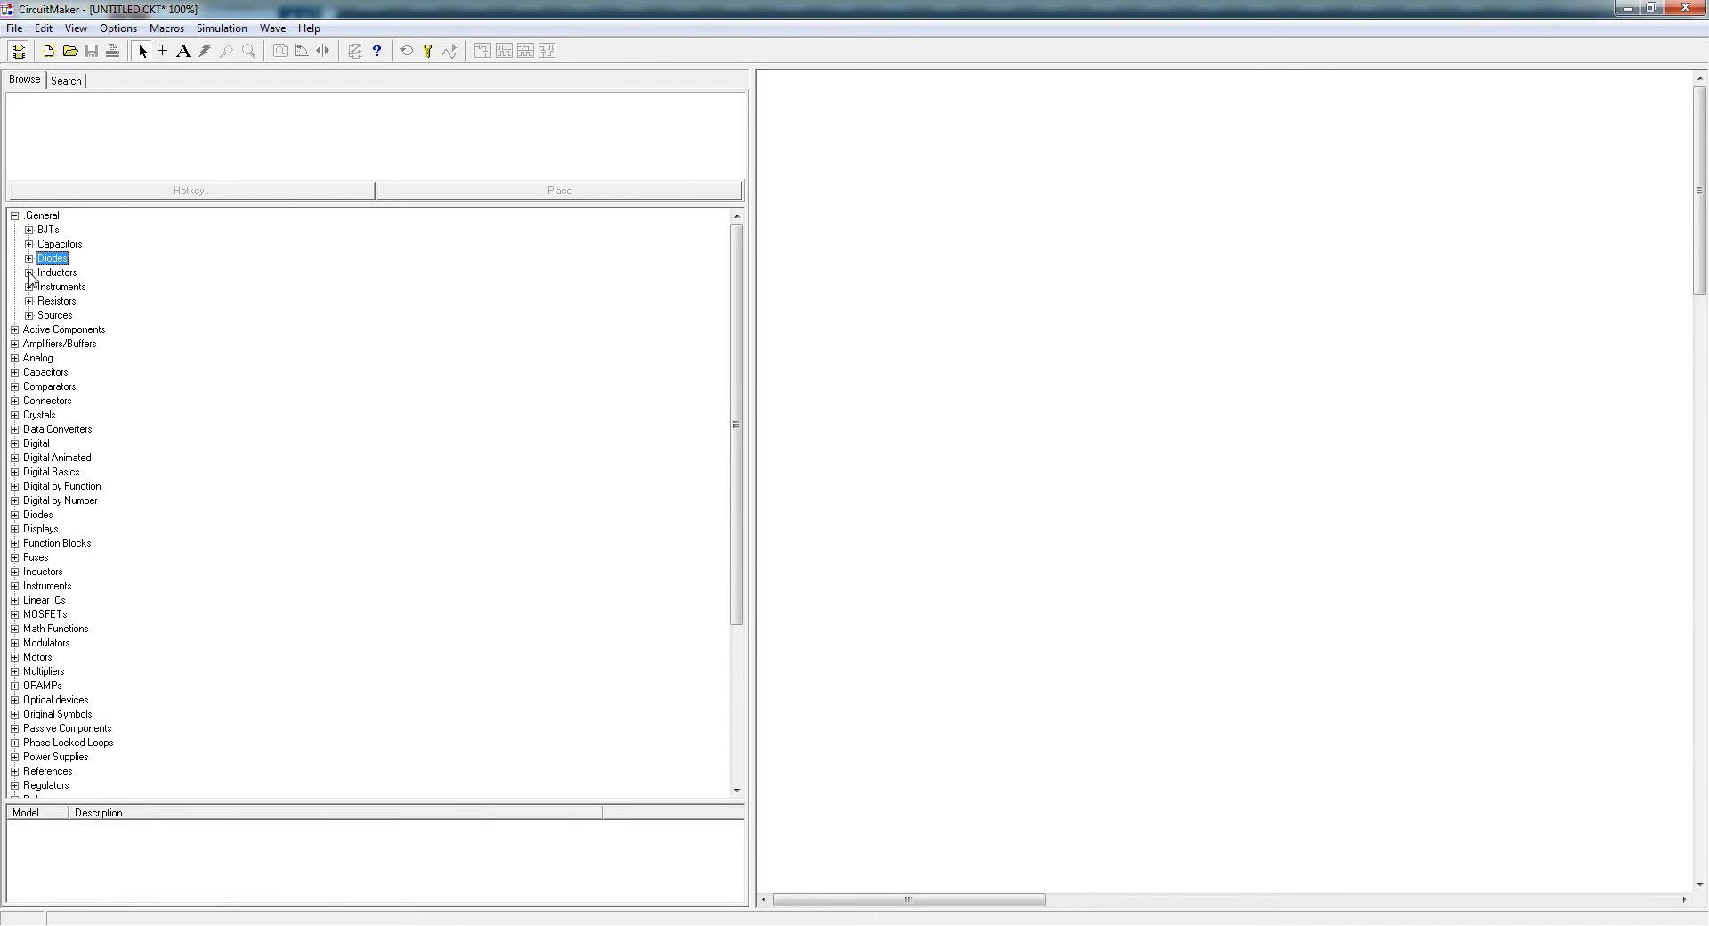
- Preview Coil 3T, the coil below it, Inductor and Var Inductor in the General Inductors group
{"action": "left_click", "coordinate": [29, 272]}
{"action": "left_click", "coordinate": [66, 287]}
{"action": "left_click", "coordinate": [67, 301]}
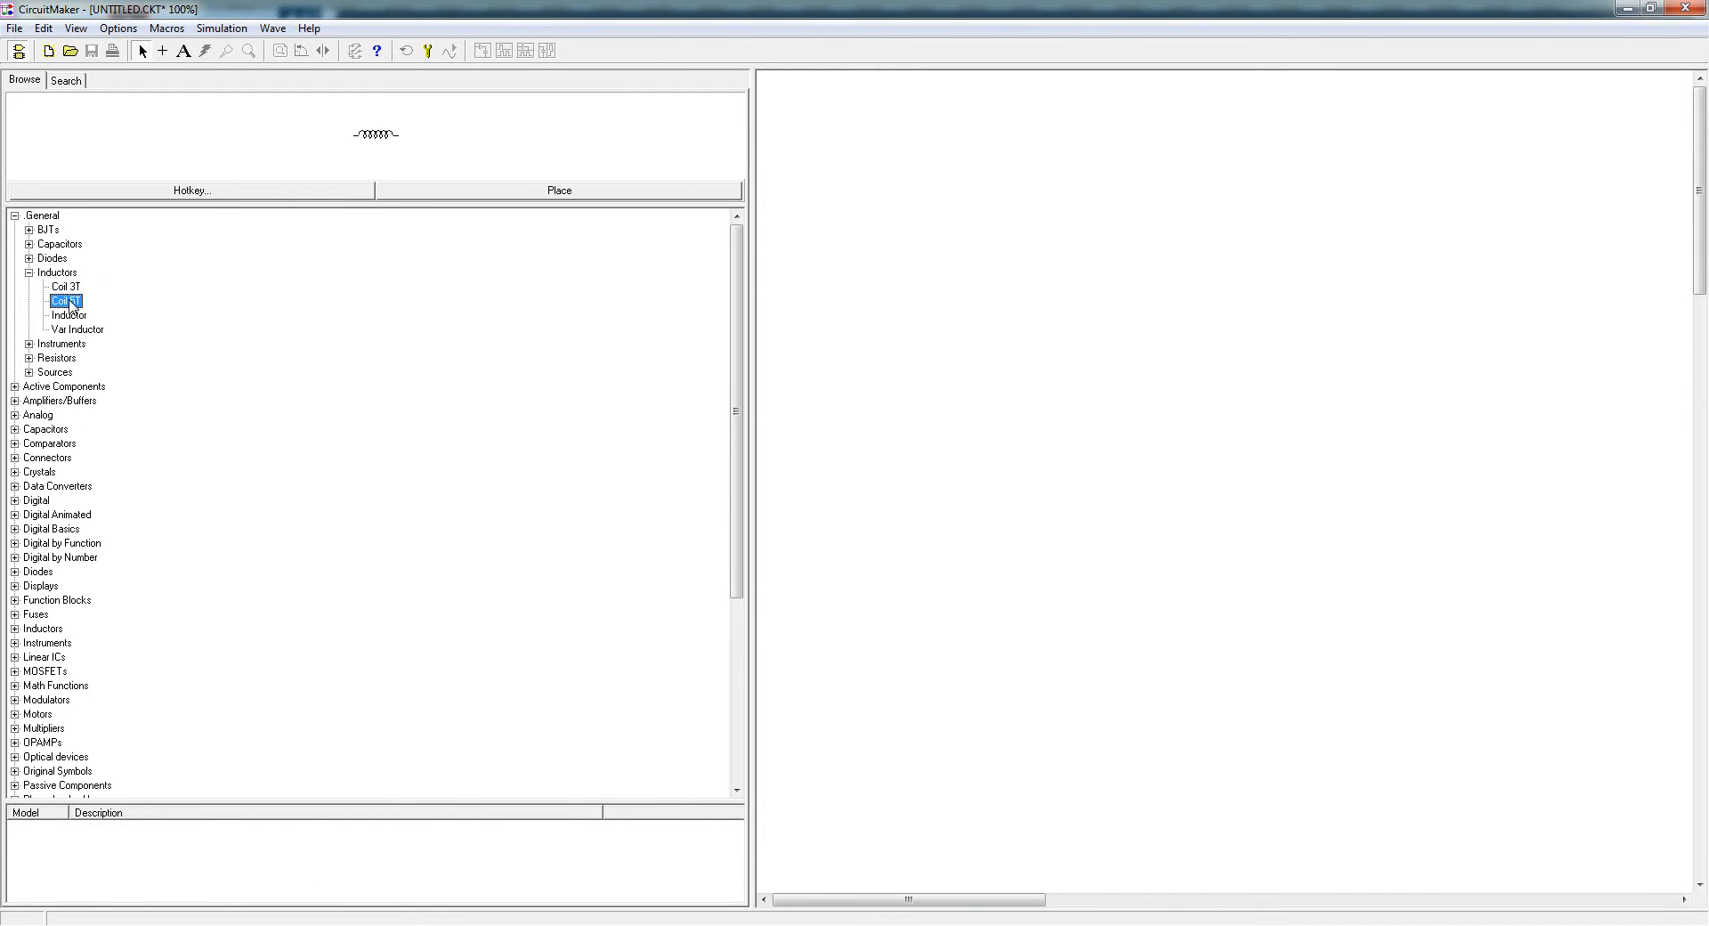
{"action": "left_click", "coordinate": [70, 316]}
{"action": "left_click", "coordinate": [73, 331]}
{"action": "left_click", "coordinate": [30, 273]}
- Preview the Data Seq, Multimeter and Signal Gen devices in the General Instruments group
{"action": "left_click", "coordinate": [30, 287]}
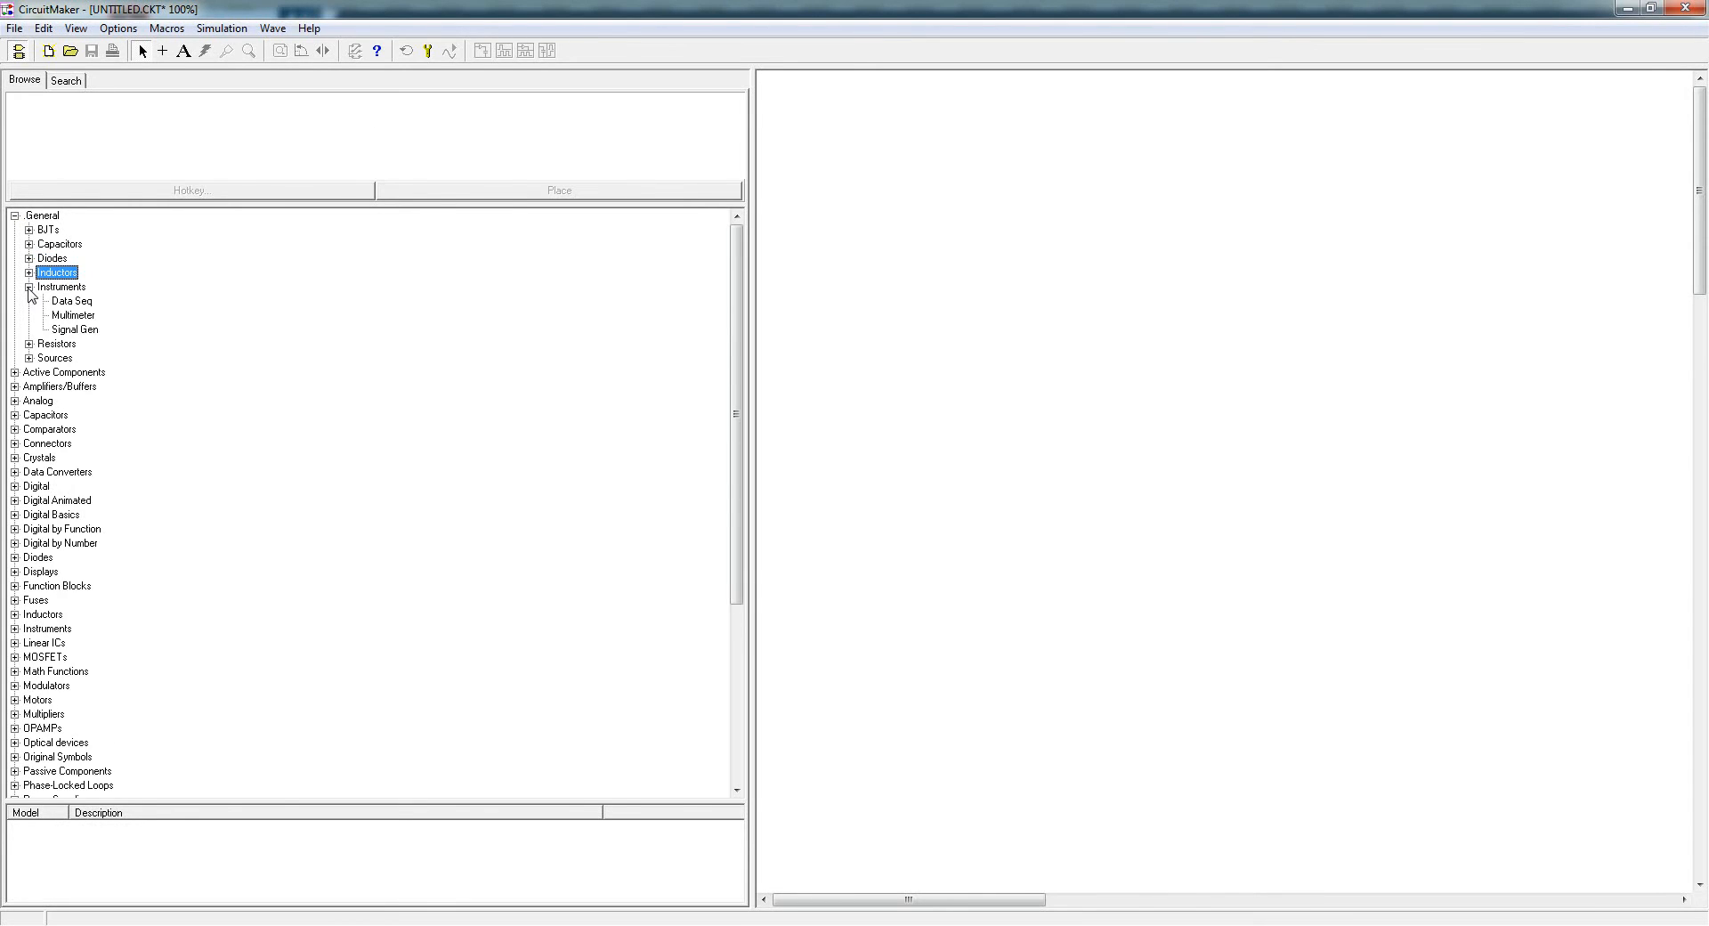
{"action": "left_click", "coordinate": [71, 302]}
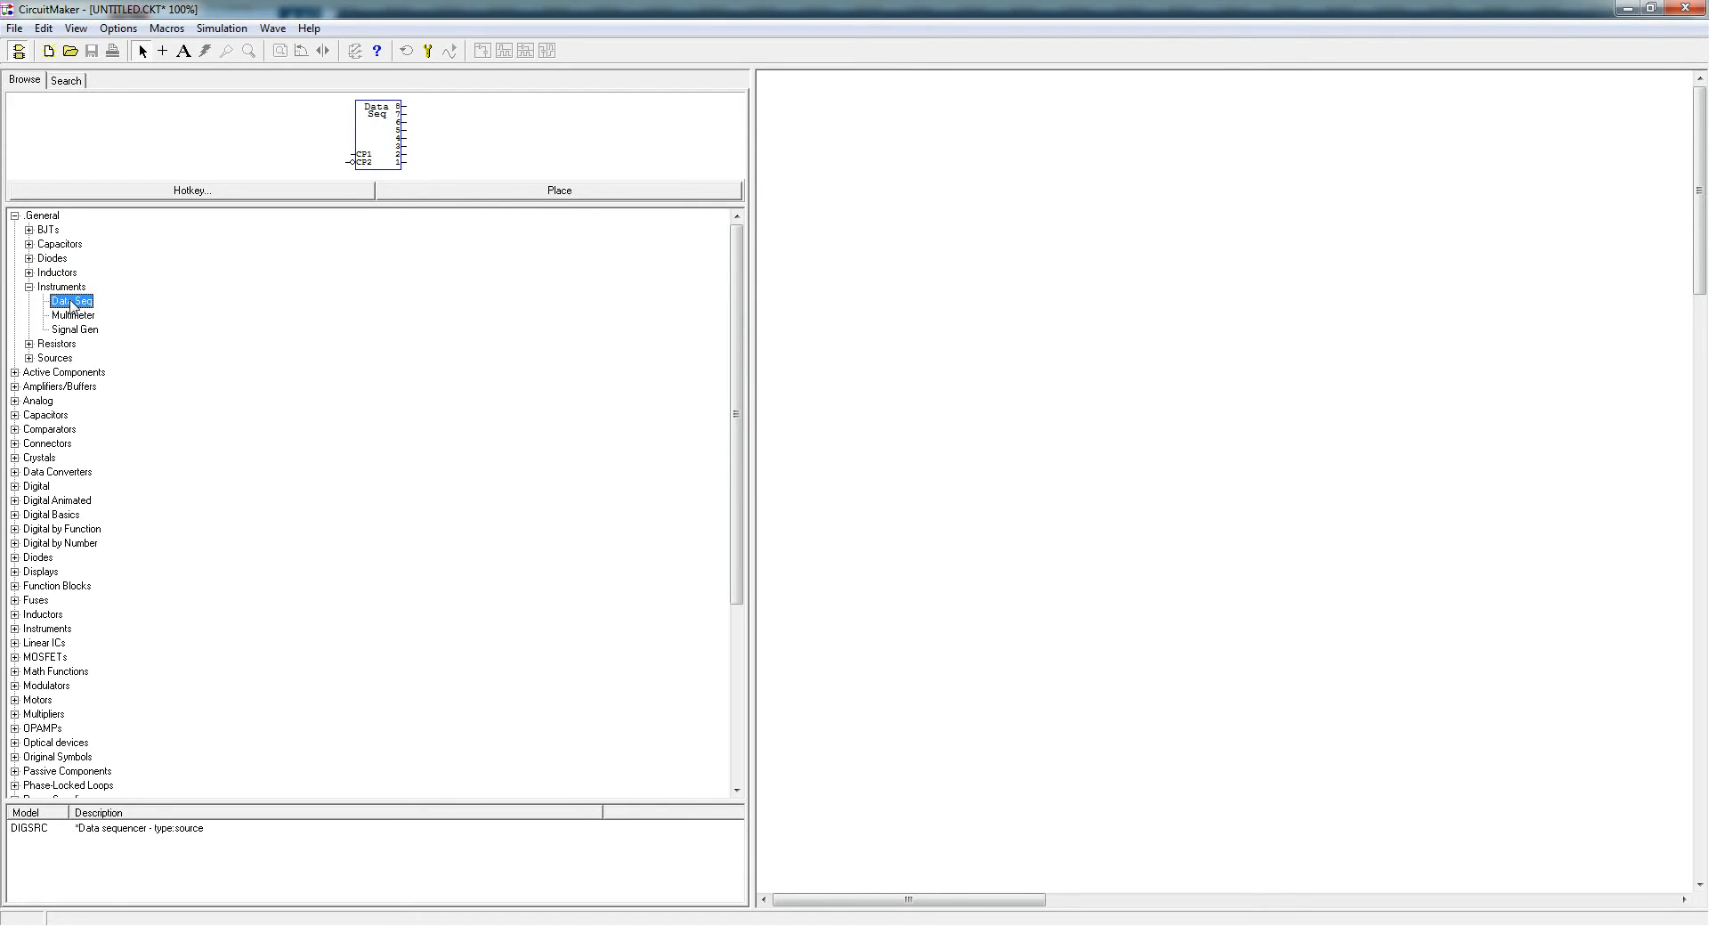
{"action": "left_click", "coordinate": [73, 316]}
{"action": "left_click", "coordinate": [74, 331]}
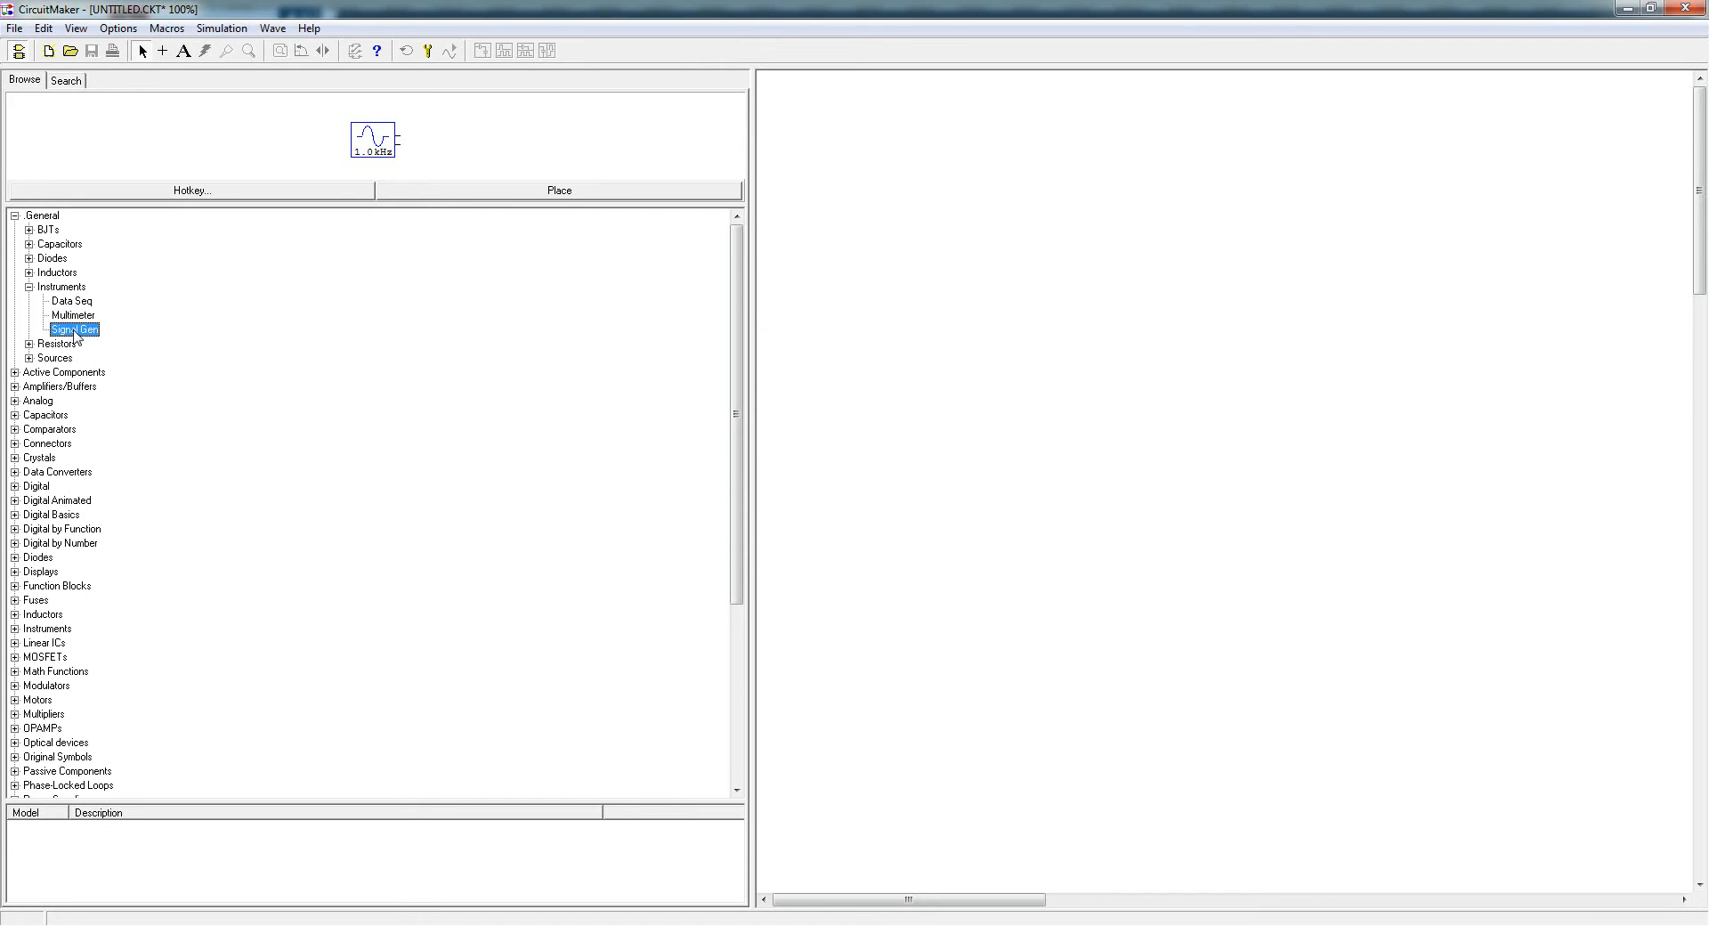
{"action": "left_click", "coordinate": [29, 286]}
- Open the General Resistors group and compare the symbols of Resistor and Resistor:A
{"action": "left_click", "coordinate": [29, 301]}
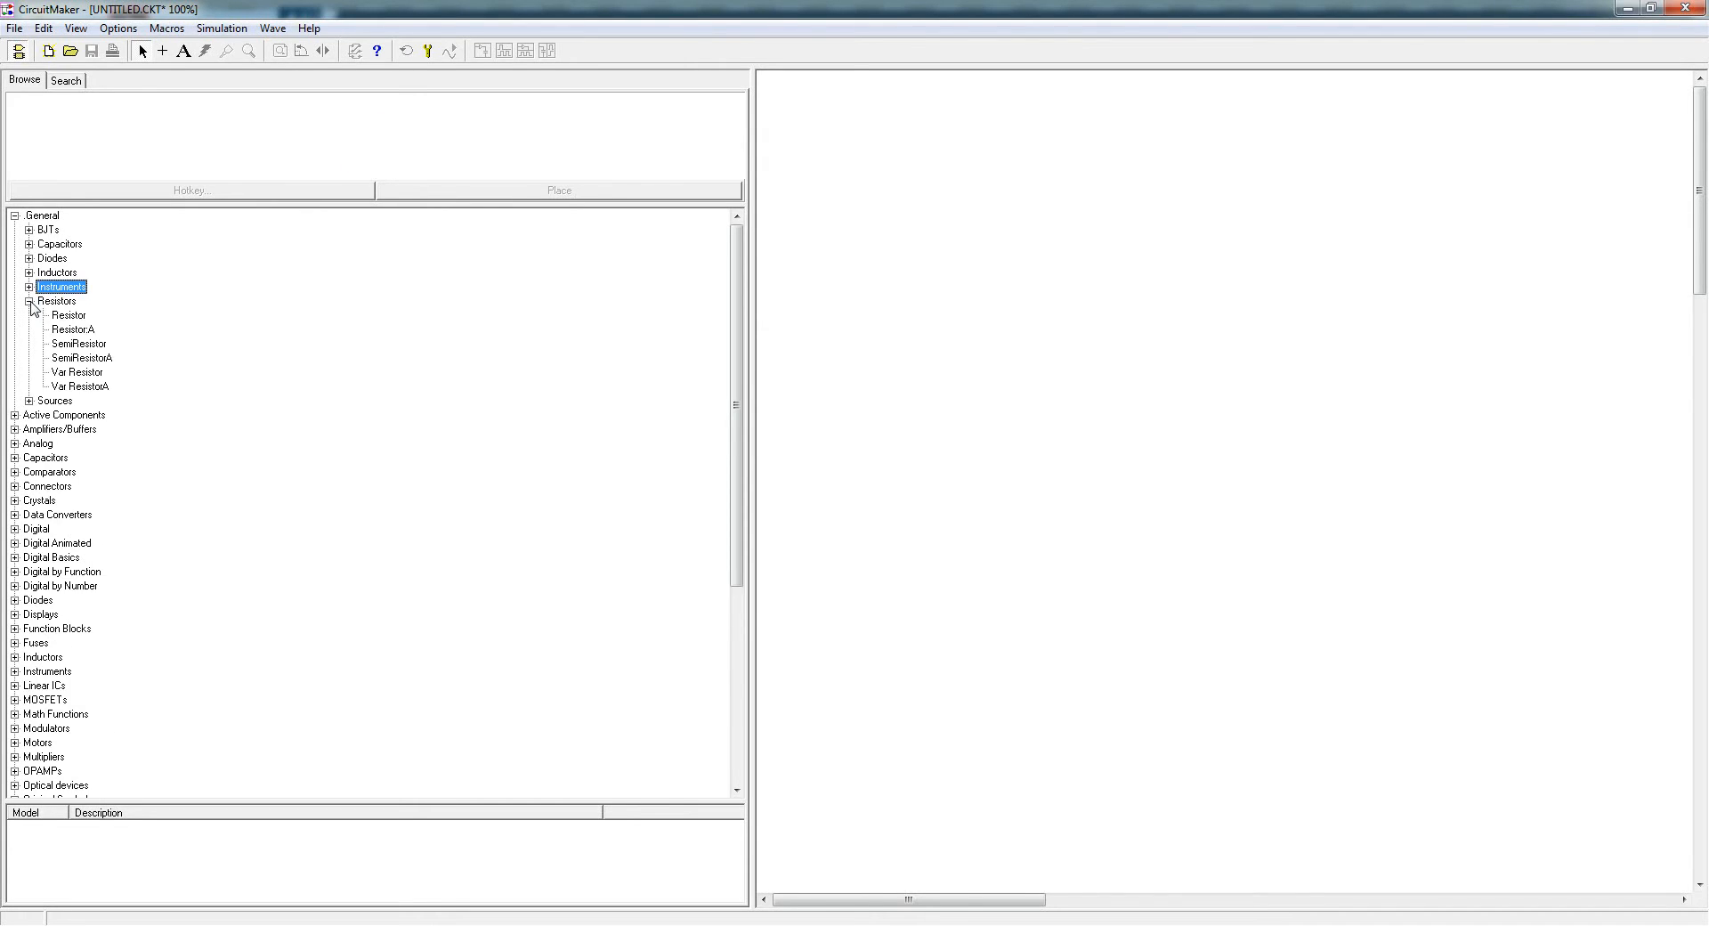
{"action": "left_click", "coordinate": [60, 317]}
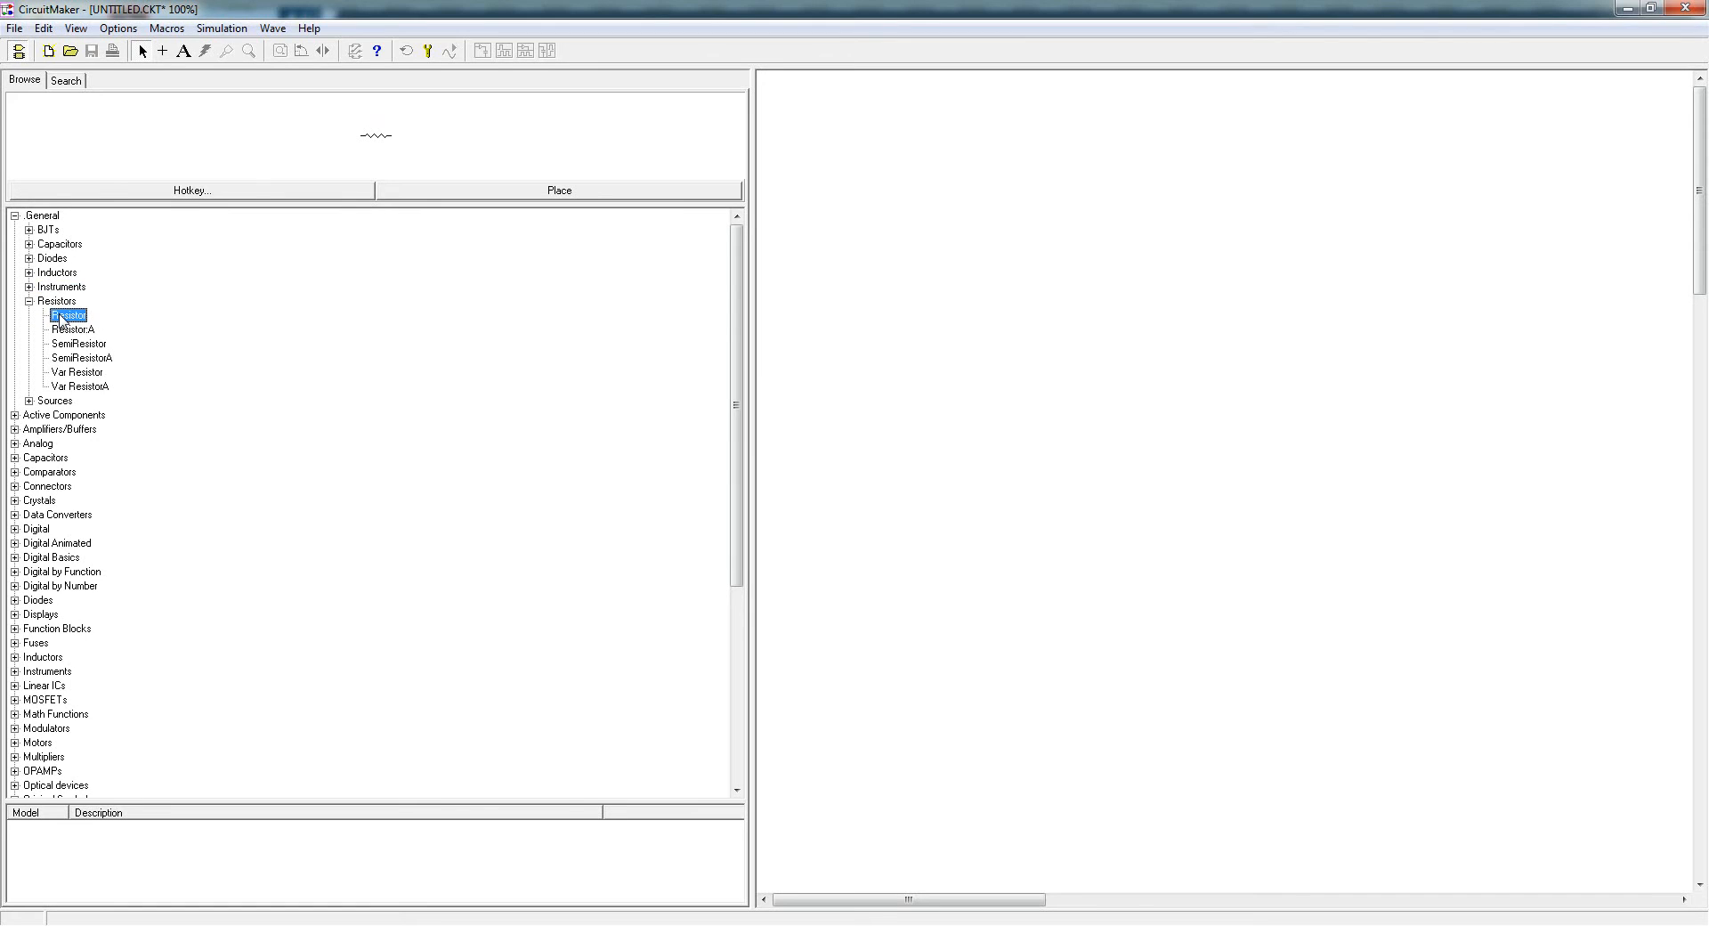
{"action": "left_click", "coordinate": [90, 333]}
{"action": "left_click", "coordinate": [81, 324]}
- Preview Capacitor, Polar Cap and SemiCapacitor in the General Capacitors group, then close the group
{"action": "left_click", "coordinate": [28, 243]}
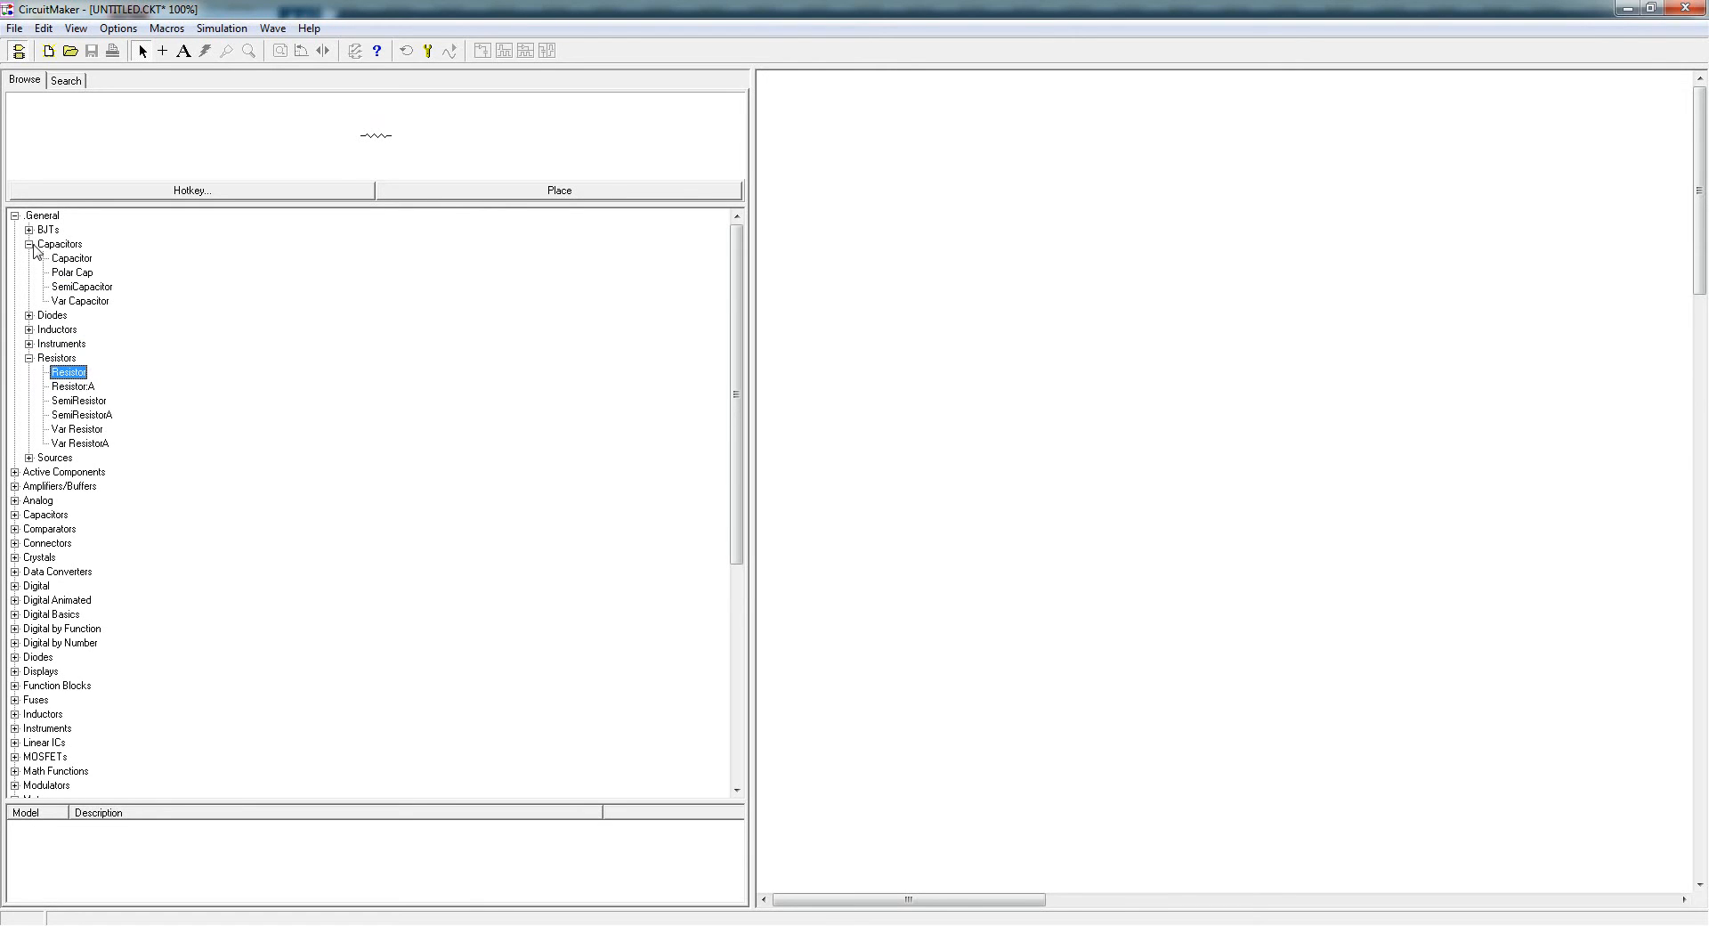
{"action": "left_click", "coordinate": [78, 261]}
{"action": "left_click", "coordinate": [75, 271]}
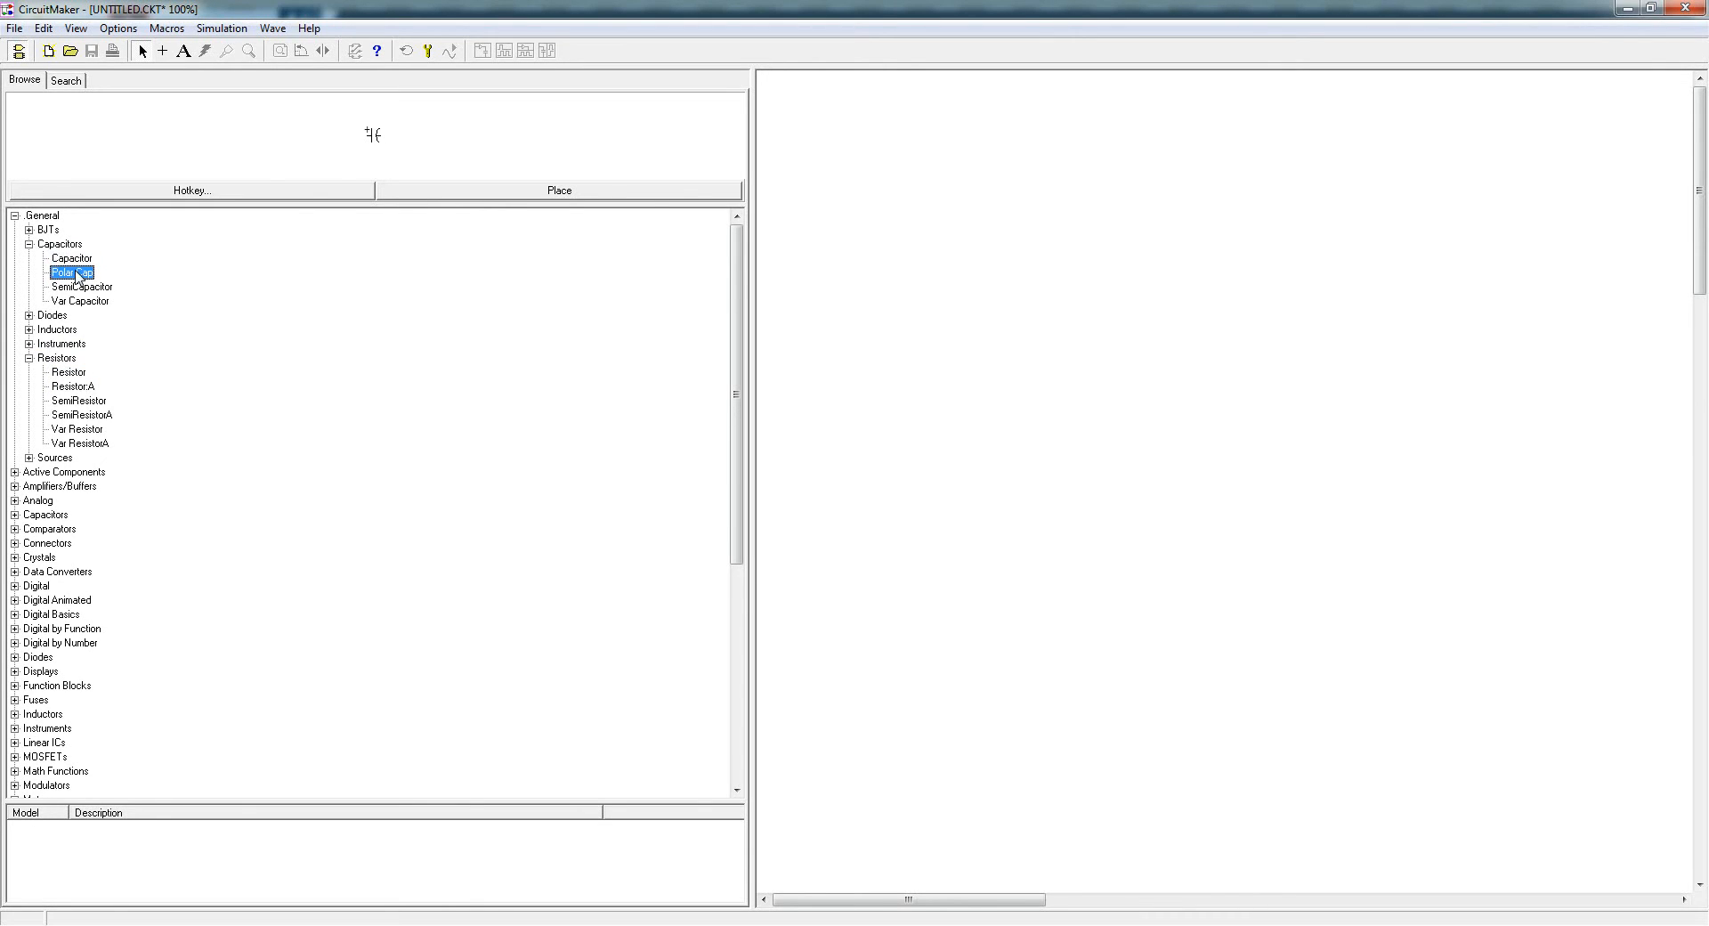
{"action": "left_click", "coordinate": [74, 263]}
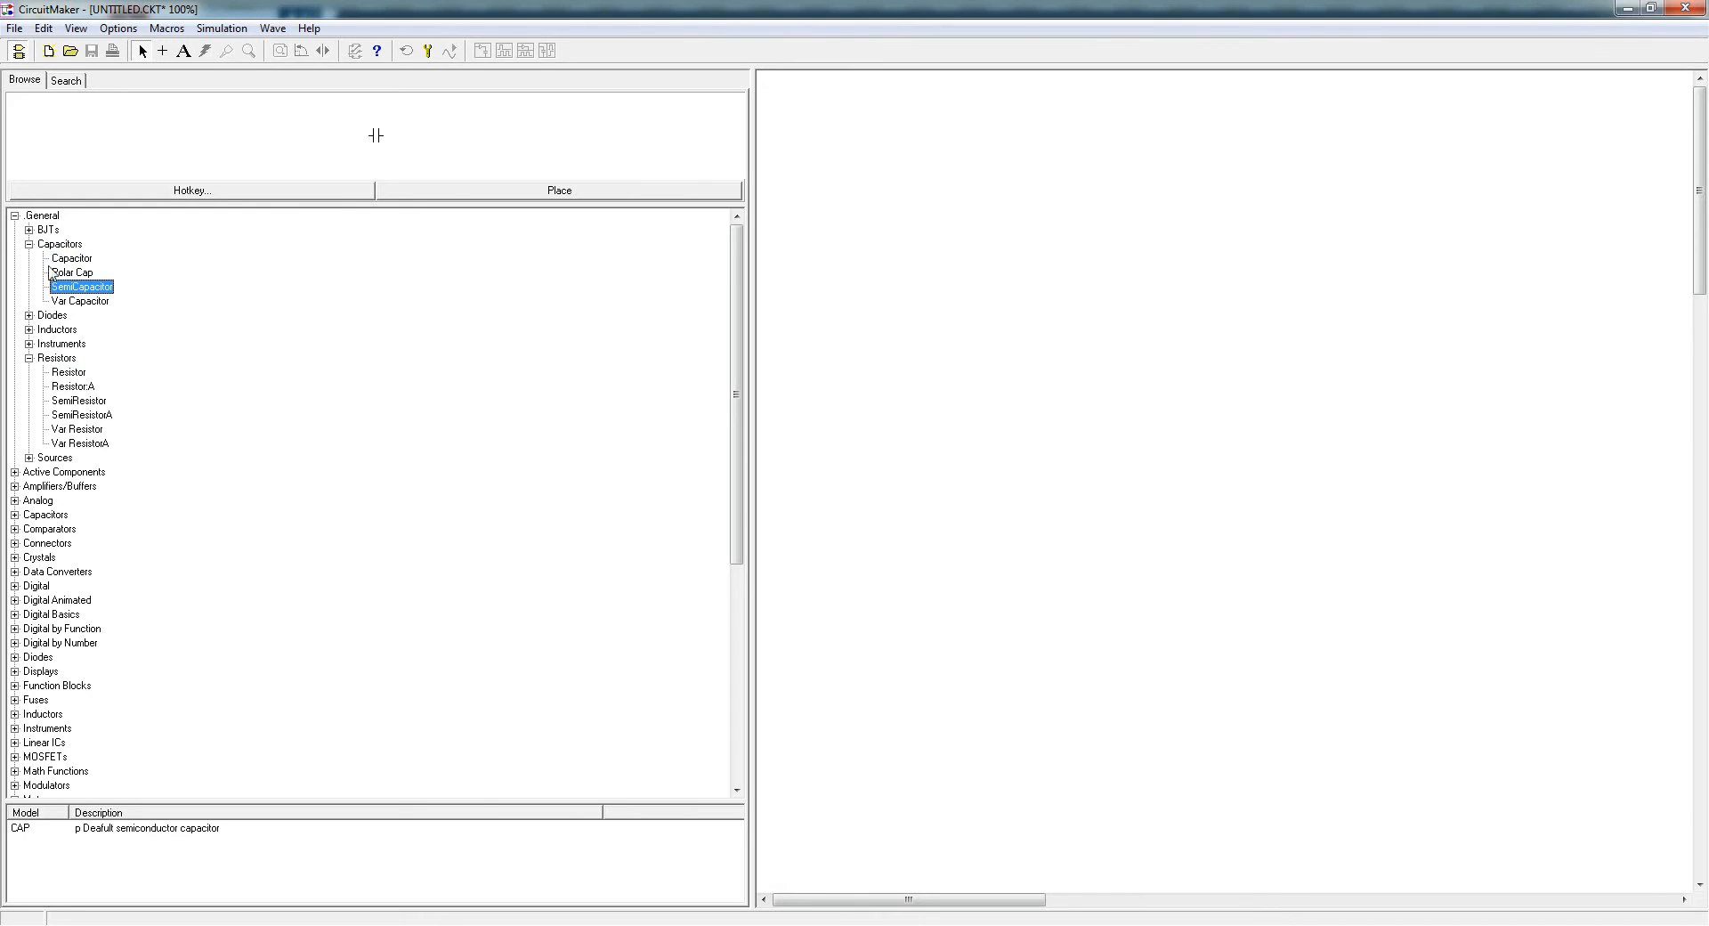
{"action": "left_click", "coordinate": [29, 245]}
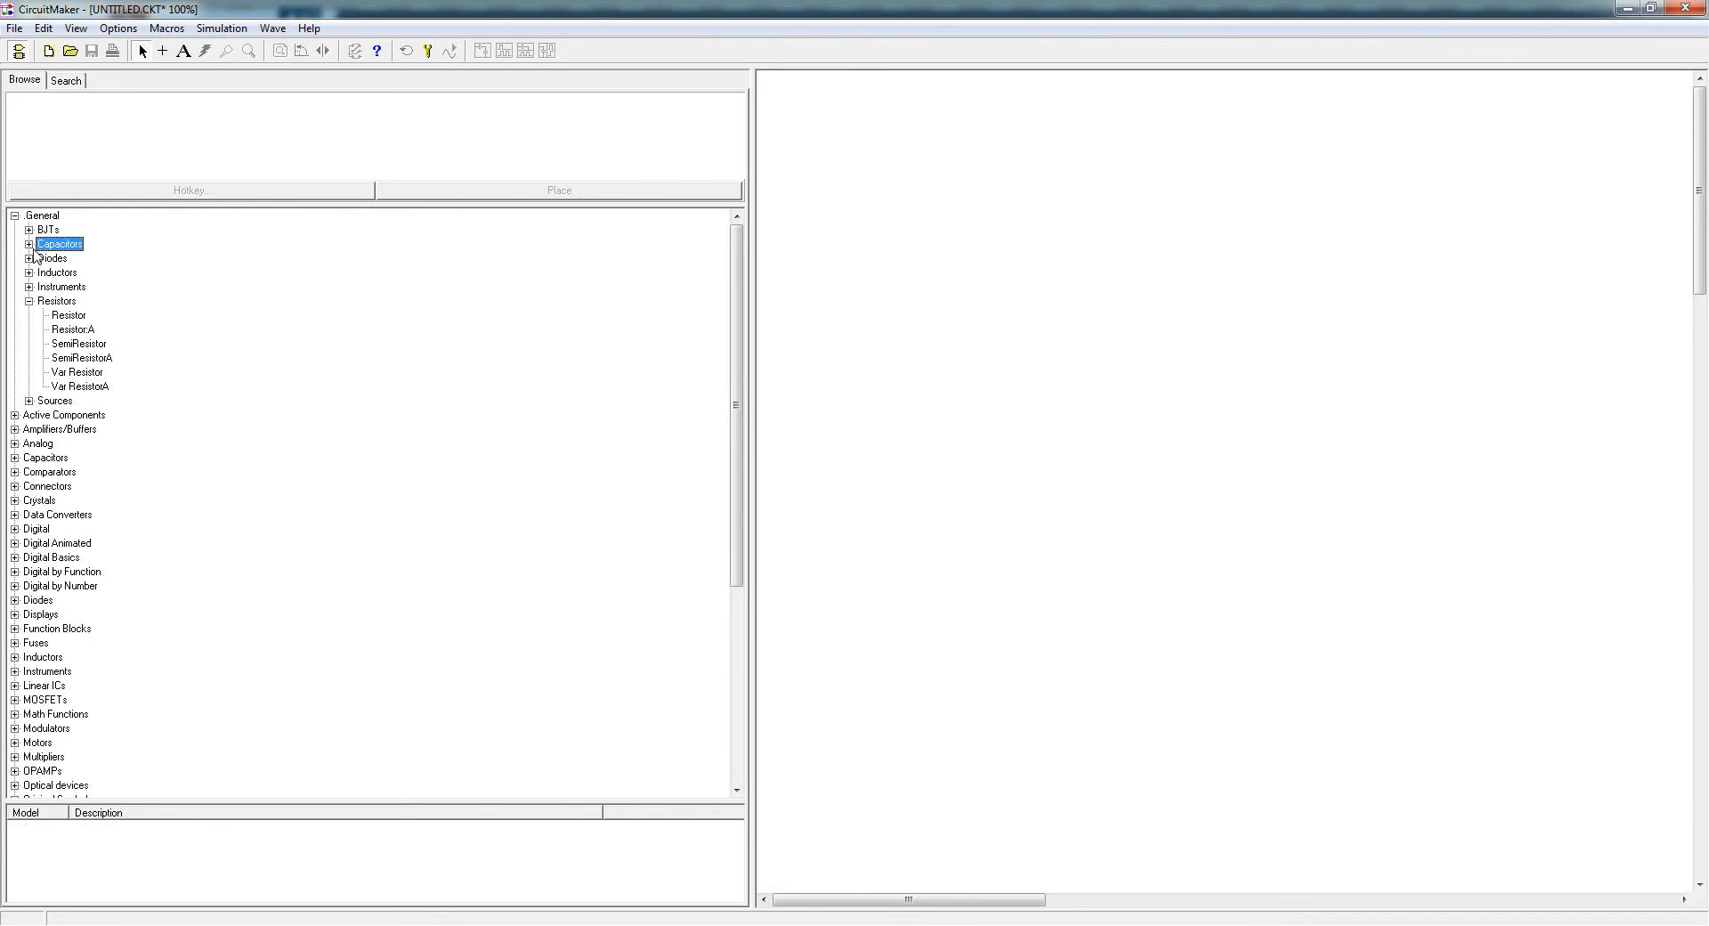
- Preview SemiResistor, SemiResistorA, Var Resistor and Var ResistorA, then close the Resistors group
{"action": "left_click", "coordinate": [75, 345]}
{"action": "left_click", "coordinate": [75, 359]}
{"action": "left_click", "coordinate": [73, 373]}
{"action": "left_click", "coordinate": [73, 384]}
{"action": "left_click", "coordinate": [74, 373]}
{"action": "left_click", "coordinate": [29, 301]}
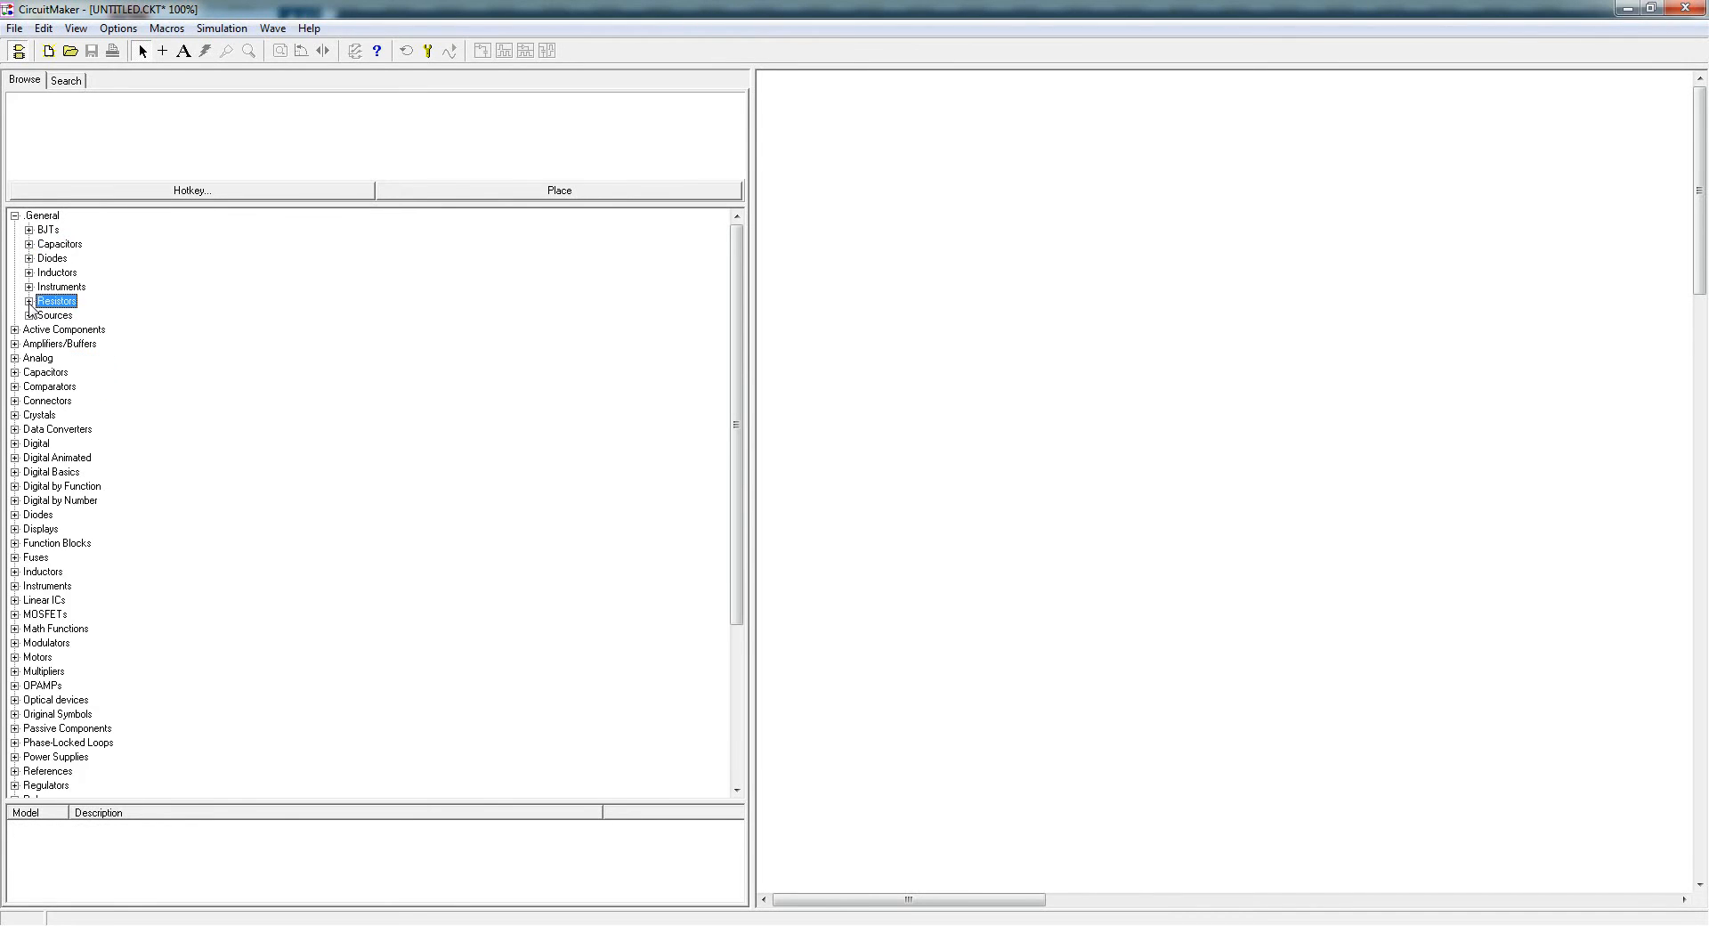
- Preview +V, Battery, Ground, I Source and V Source in the General Sources group, then close the group
{"action": "left_click", "coordinate": [29, 316]}
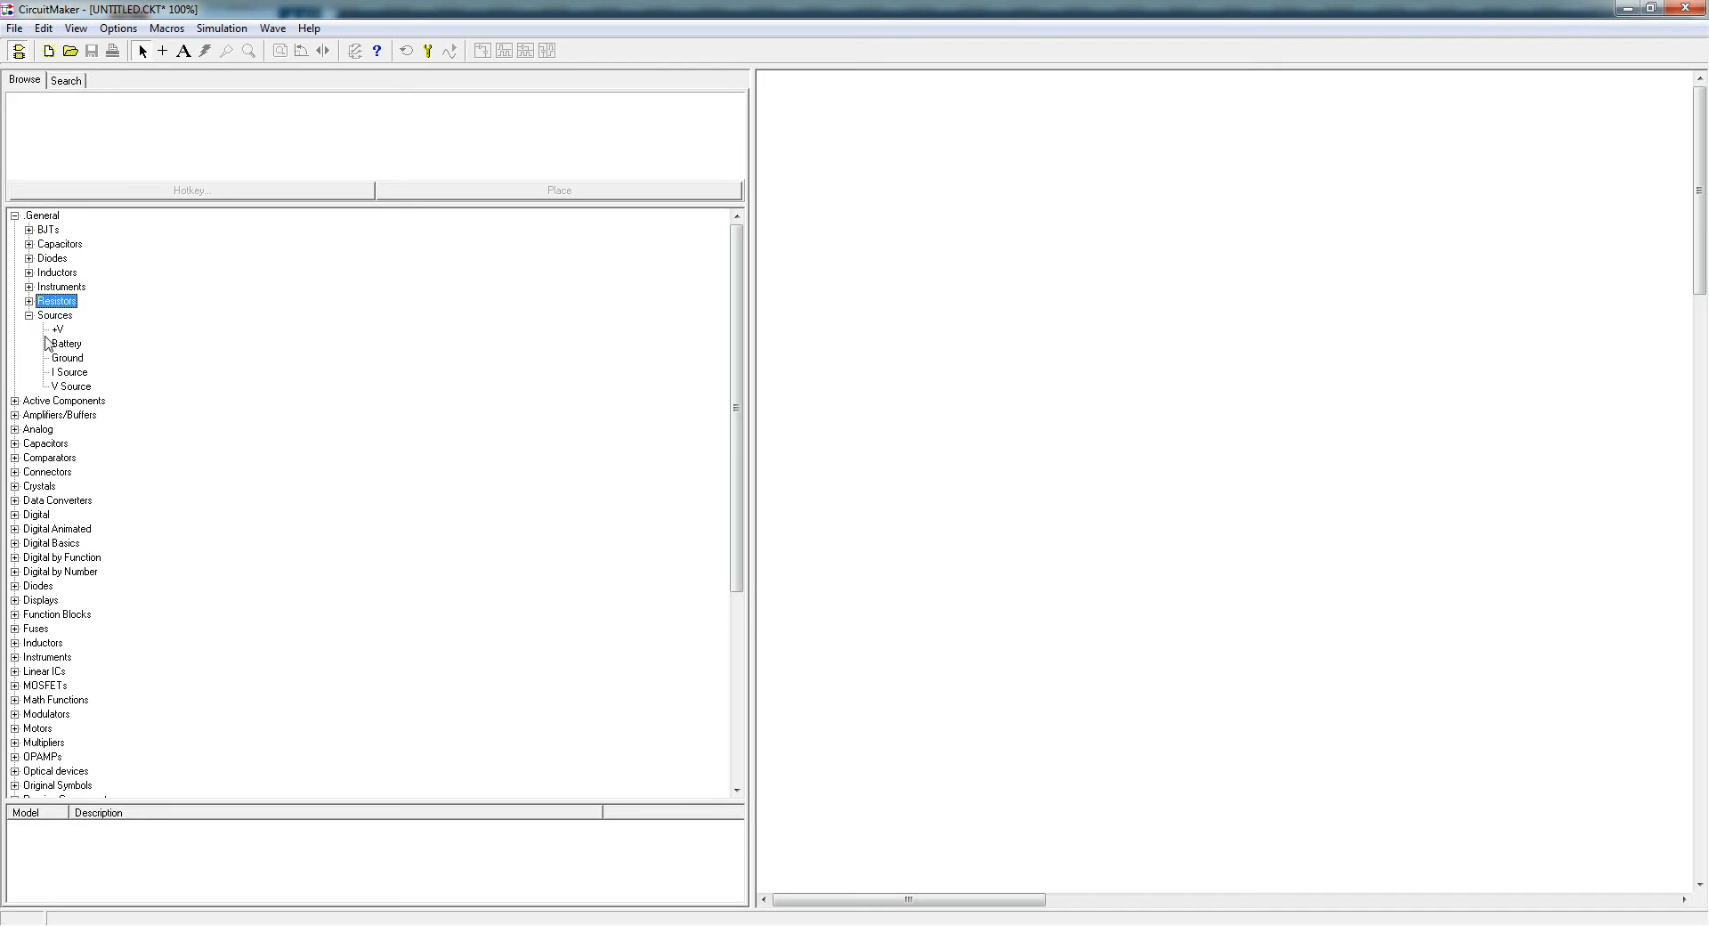
{"action": "left_click", "coordinate": [57, 331]}
{"action": "left_click", "coordinate": [66, 343]}
{"action": "left_click", "coordinate": [66, 360]}
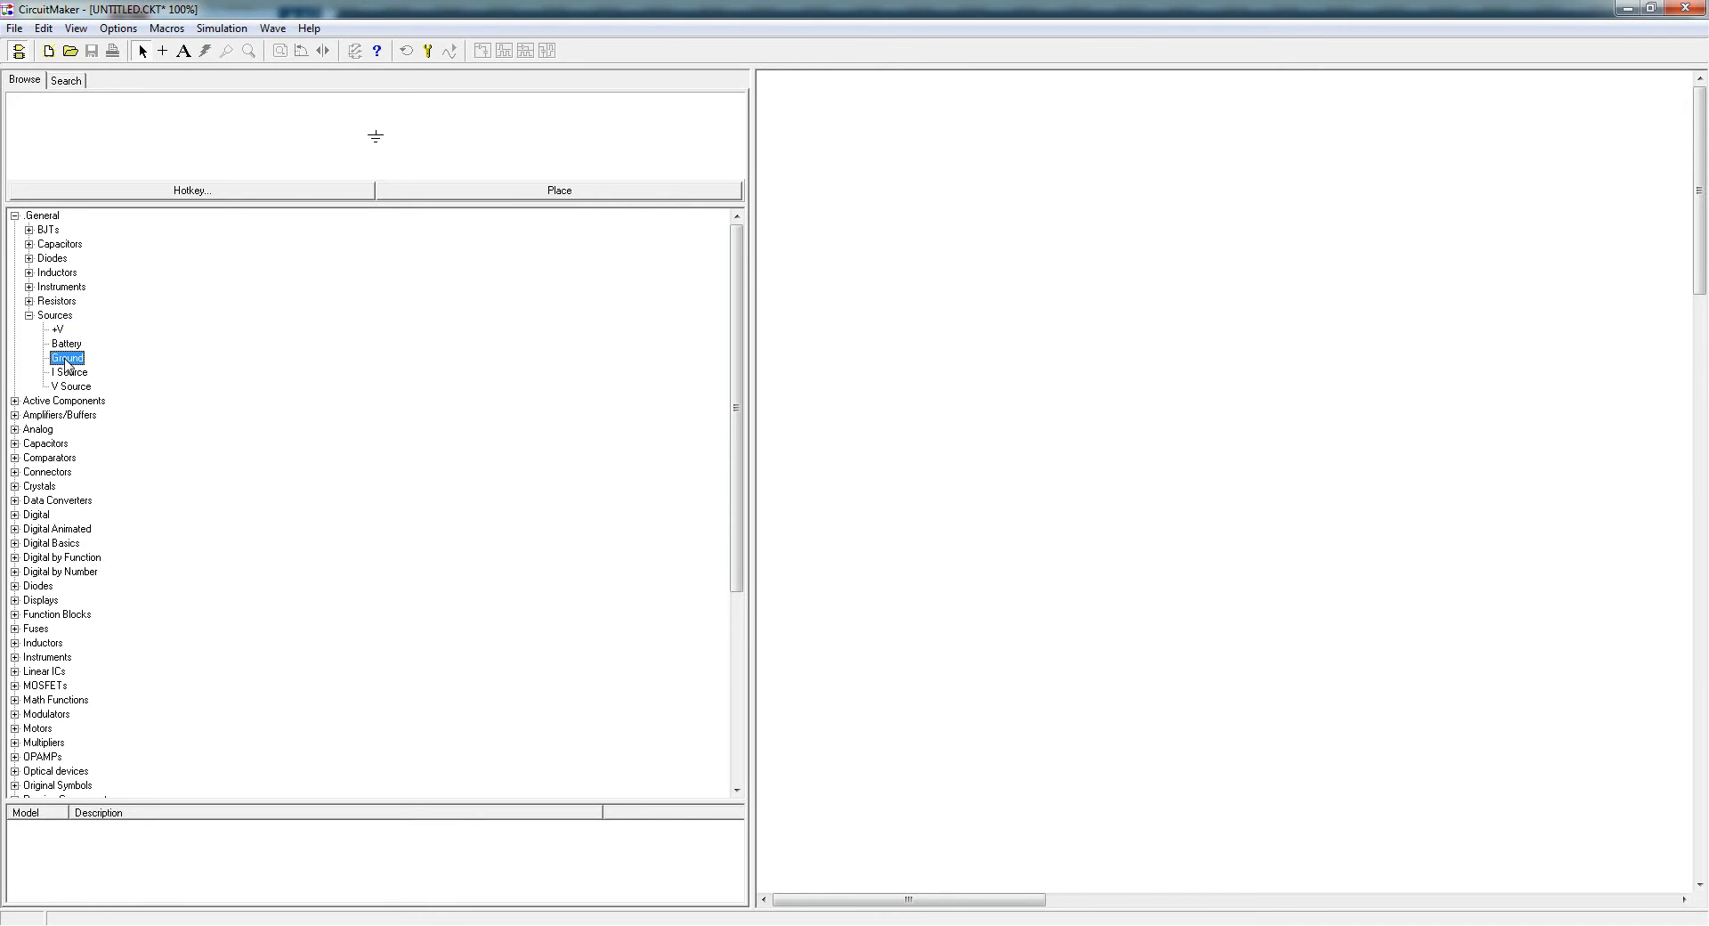
{"action": "left_click", "coordinate": [70, 374]}
{"action": "left_click", "coordinate": [72, 386]}
{"action": "left_click", "coordinate": [29, 315]}
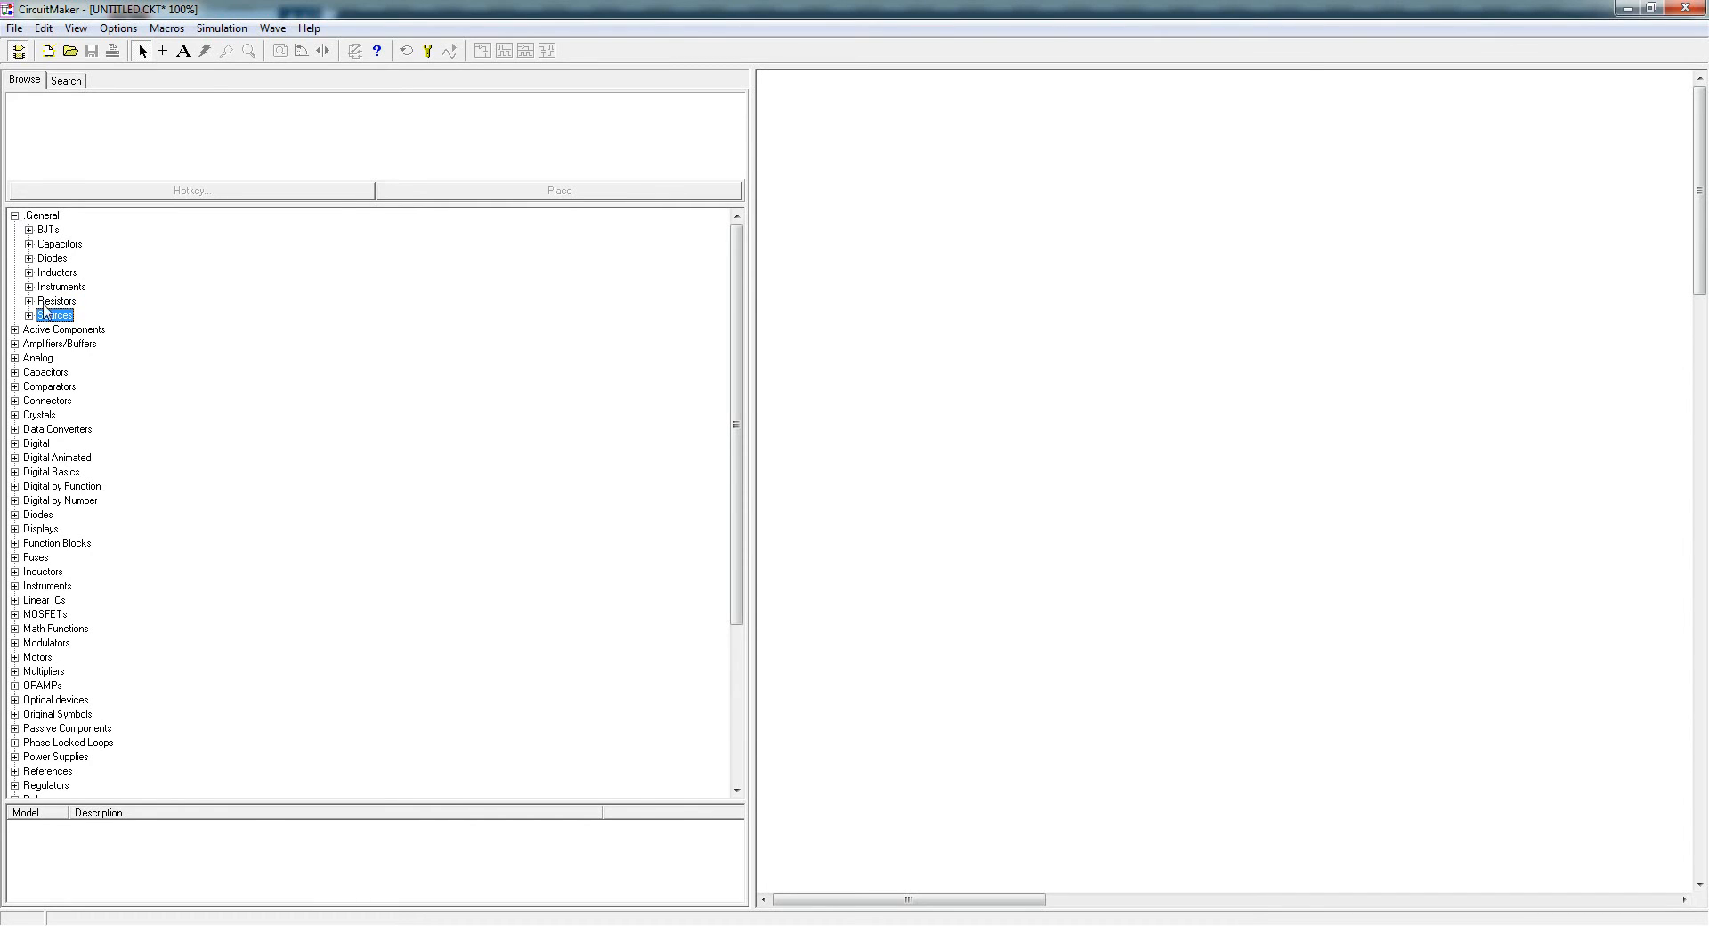
- Collapse the General category, check Active Components briefly, and expand Amplifiers/Buffers
{"action": "left_click", "coordinate": [14, 215]}
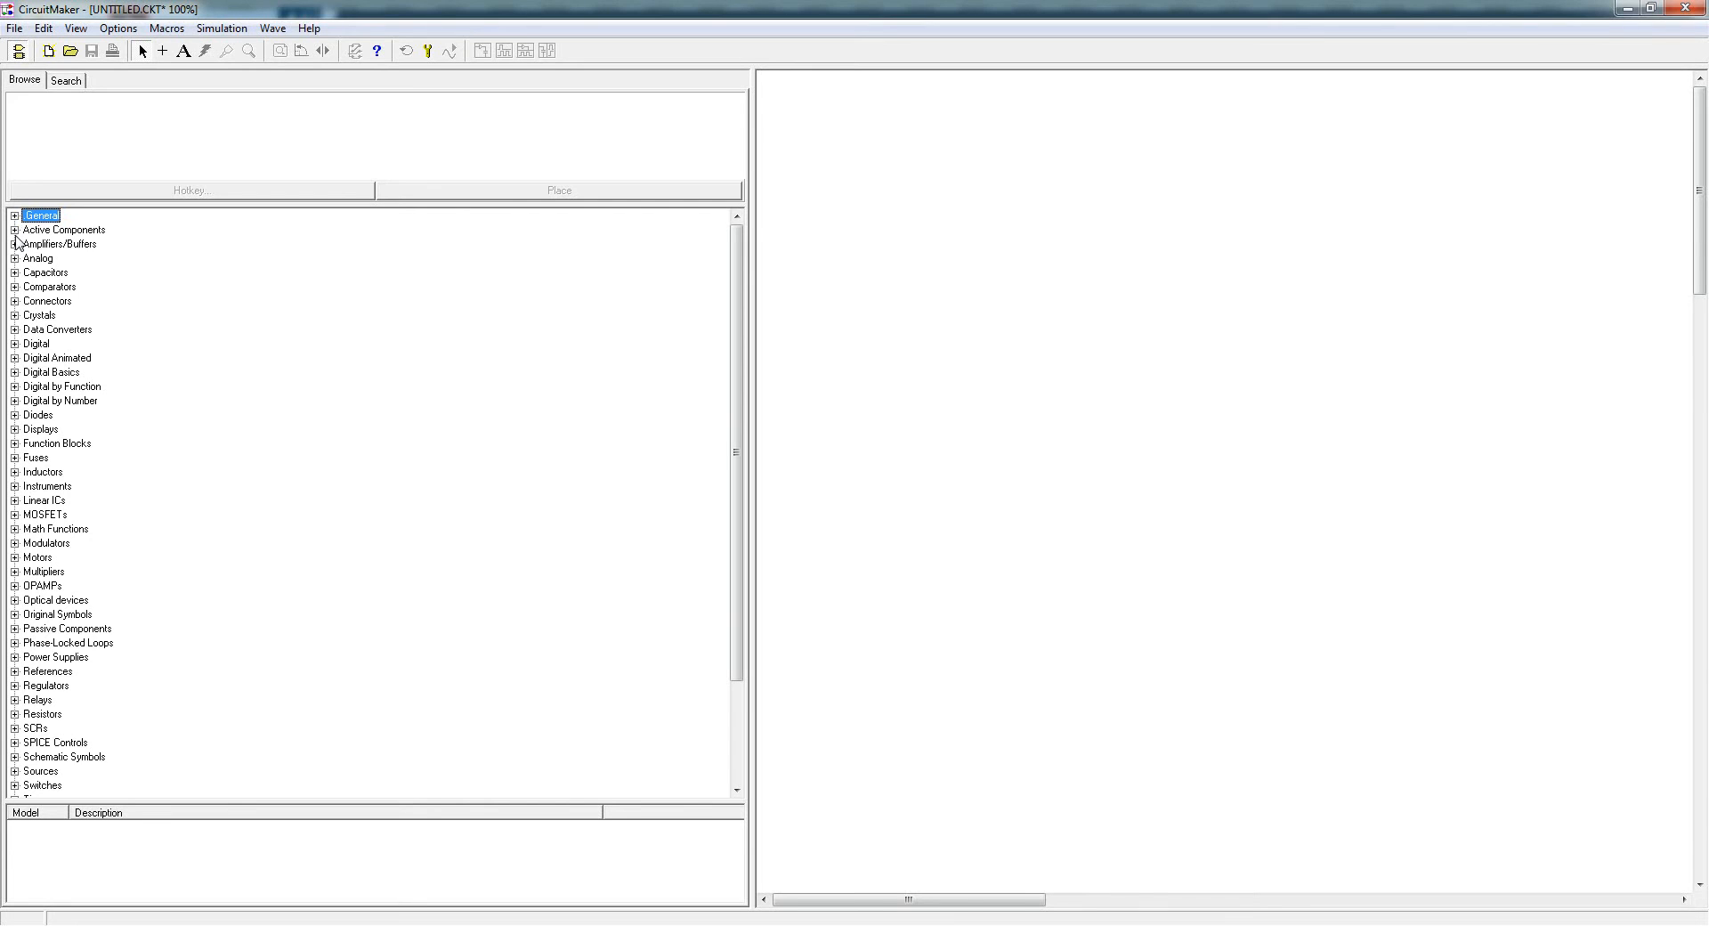
{"action": "left_click", "coordinate": [14, 230]}
{"action": "left_click", "coordinate": [14, 229]}
{"action": "left_click", "coordinate": [14, 244]}
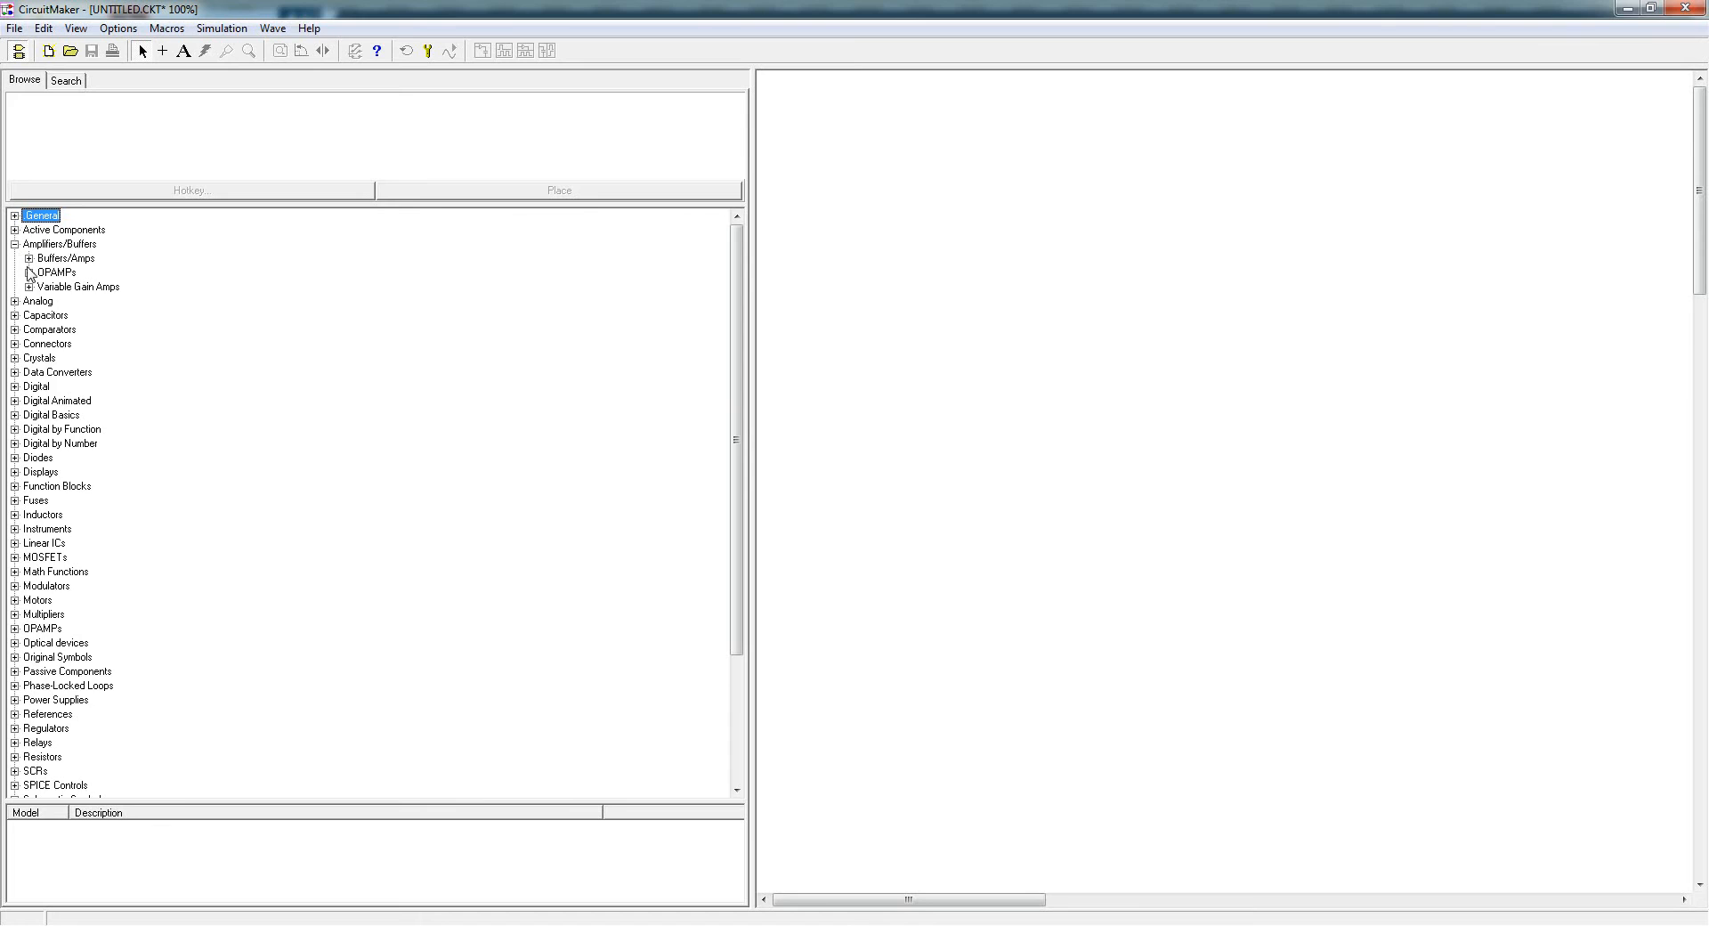
- Preview Op-Amp3 from the OPAMPs group and enlarge the model list area
{"action": "left_click", "coordinate": [29, 273]}
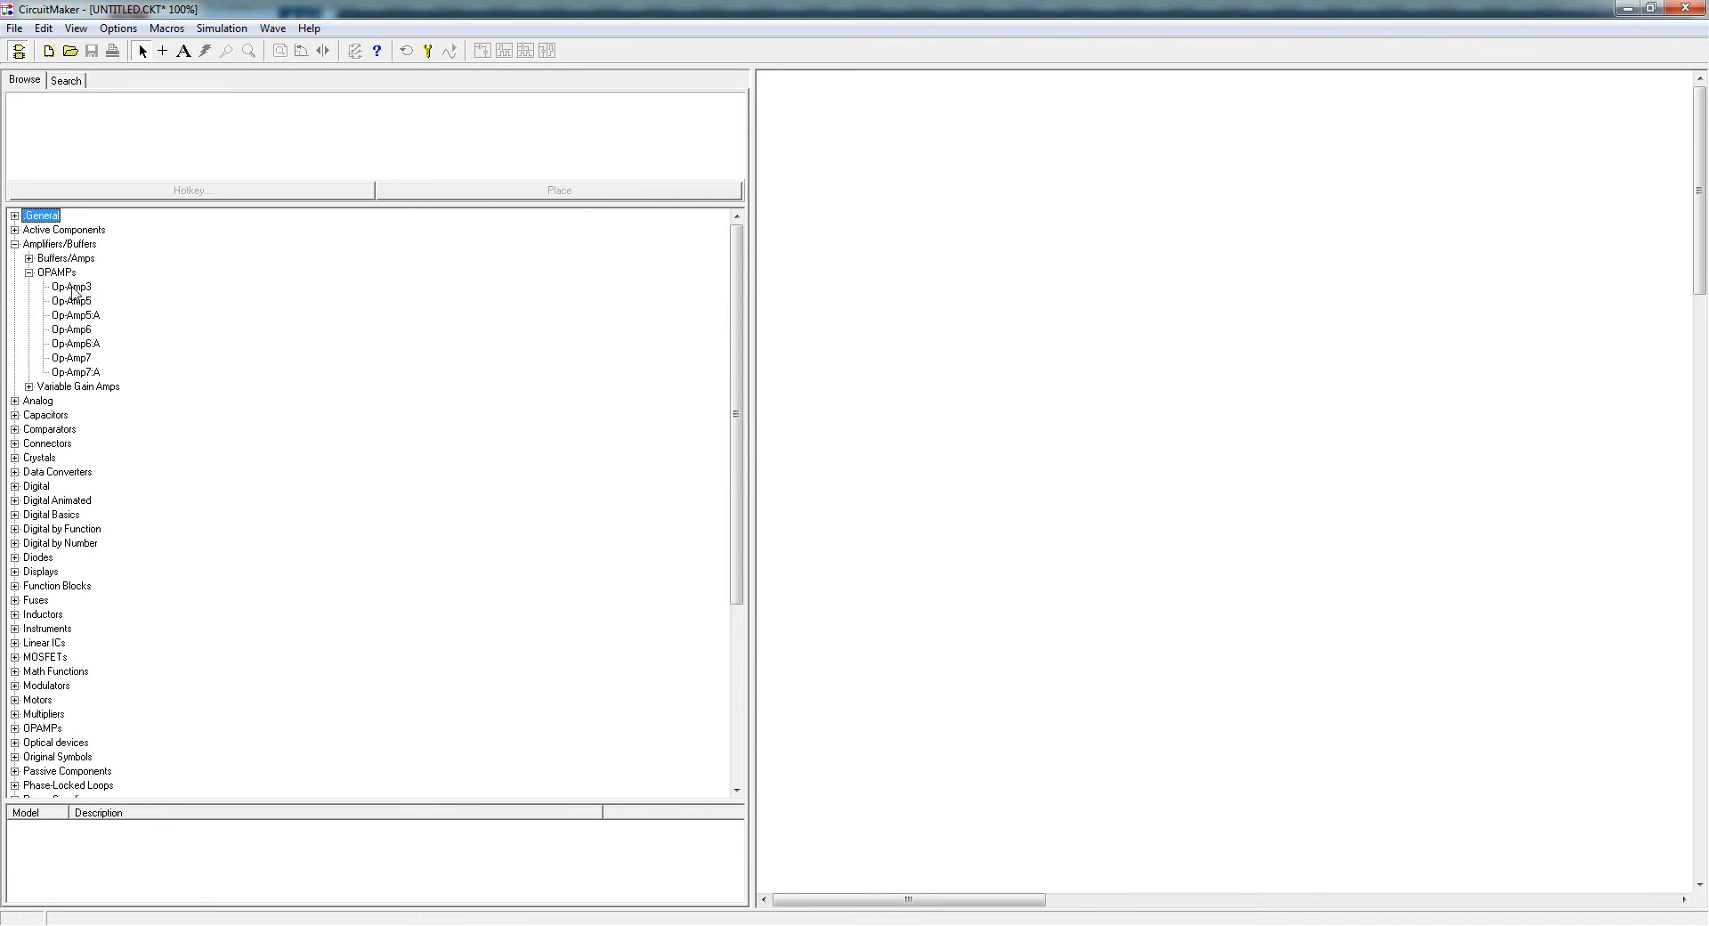
{"action": "left_click", "coordinate": [72, 288]}
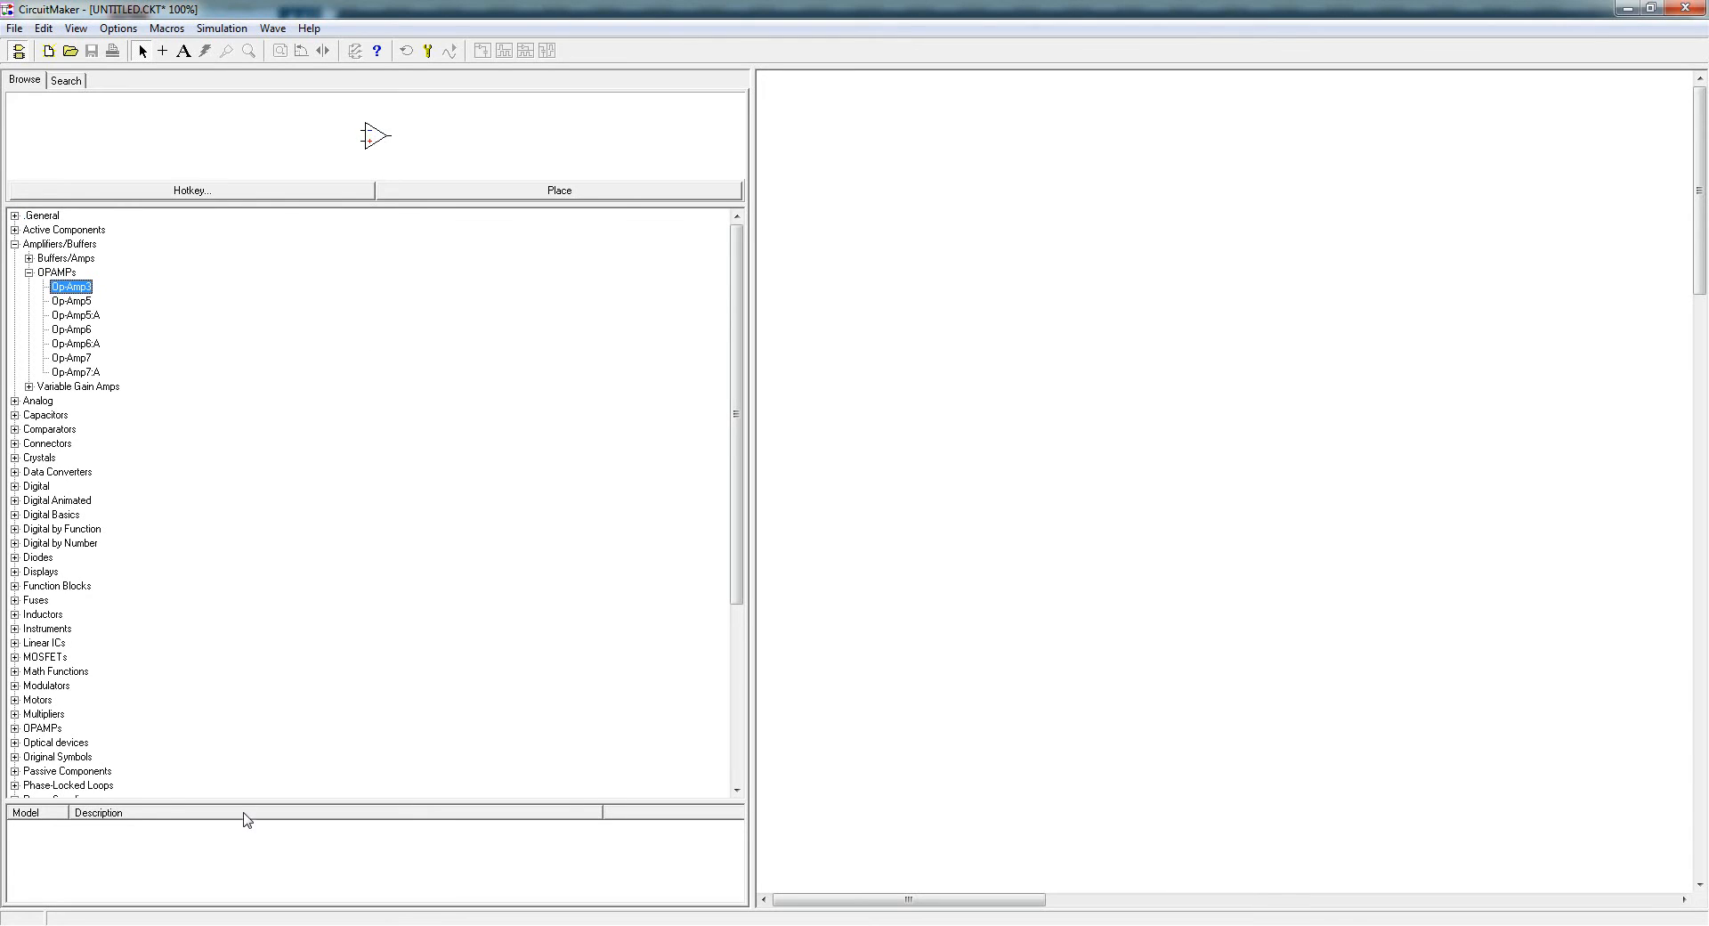
{"action": "left_click_drag", "start_coordinate": [242, 801], "coordinate": [249, 634]}
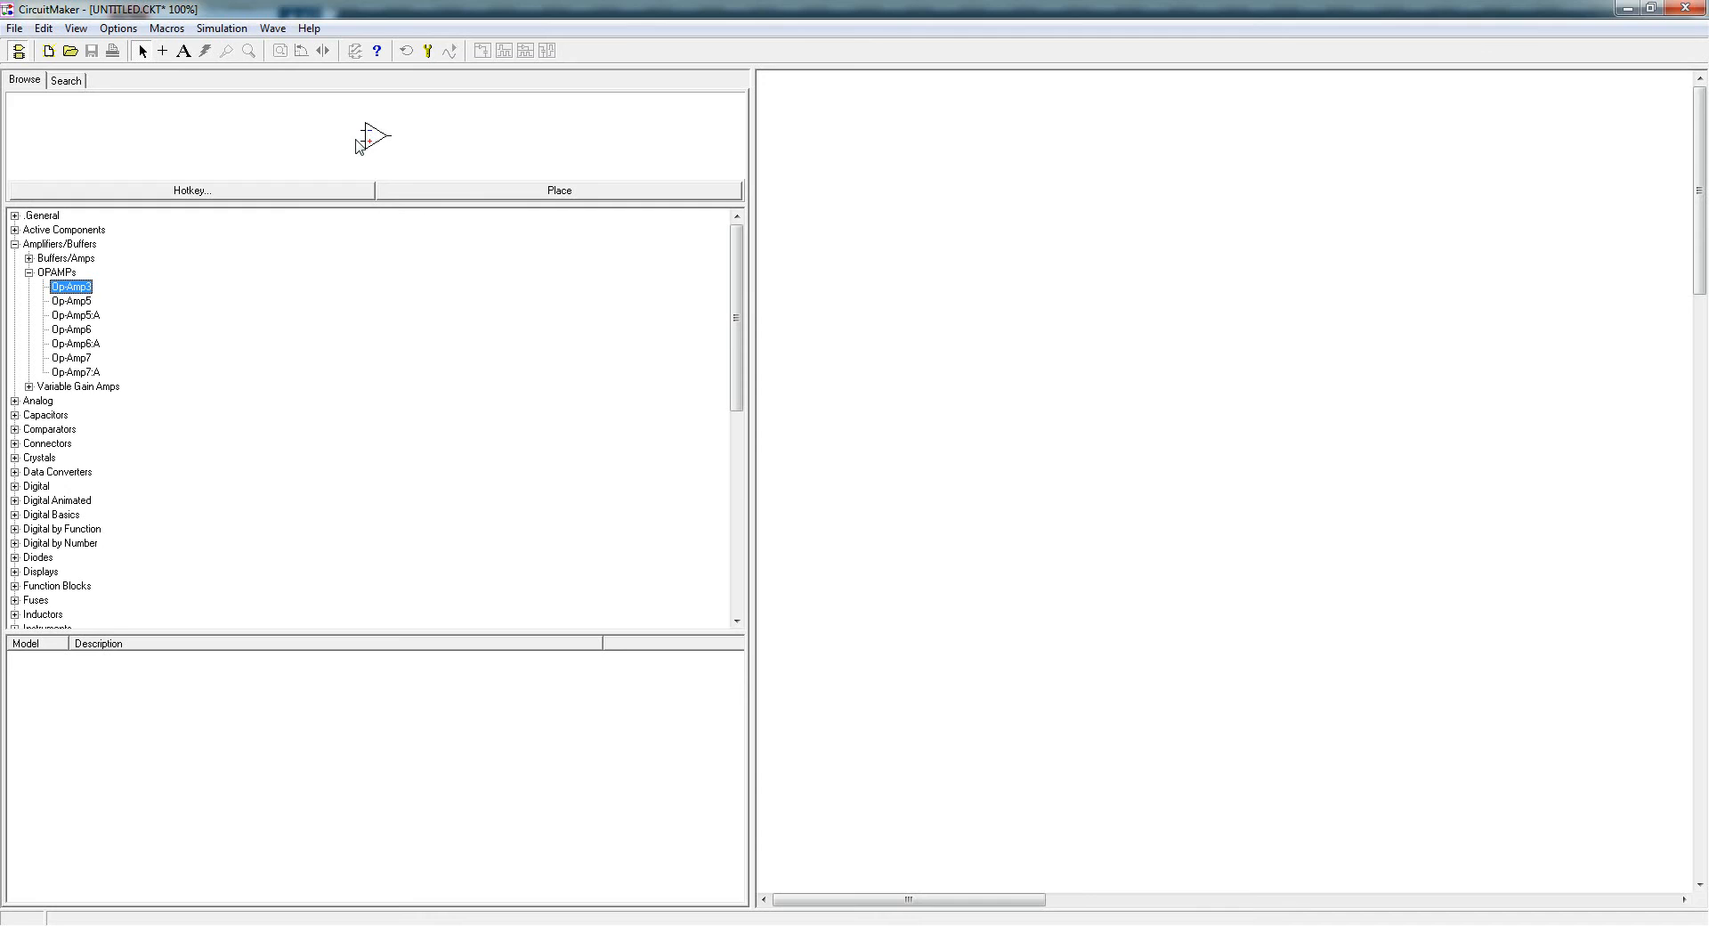
- Examine the models and descriptions available for the Op-Amp5 device
{"action": "left_click", "coordinate": [73, 300]}
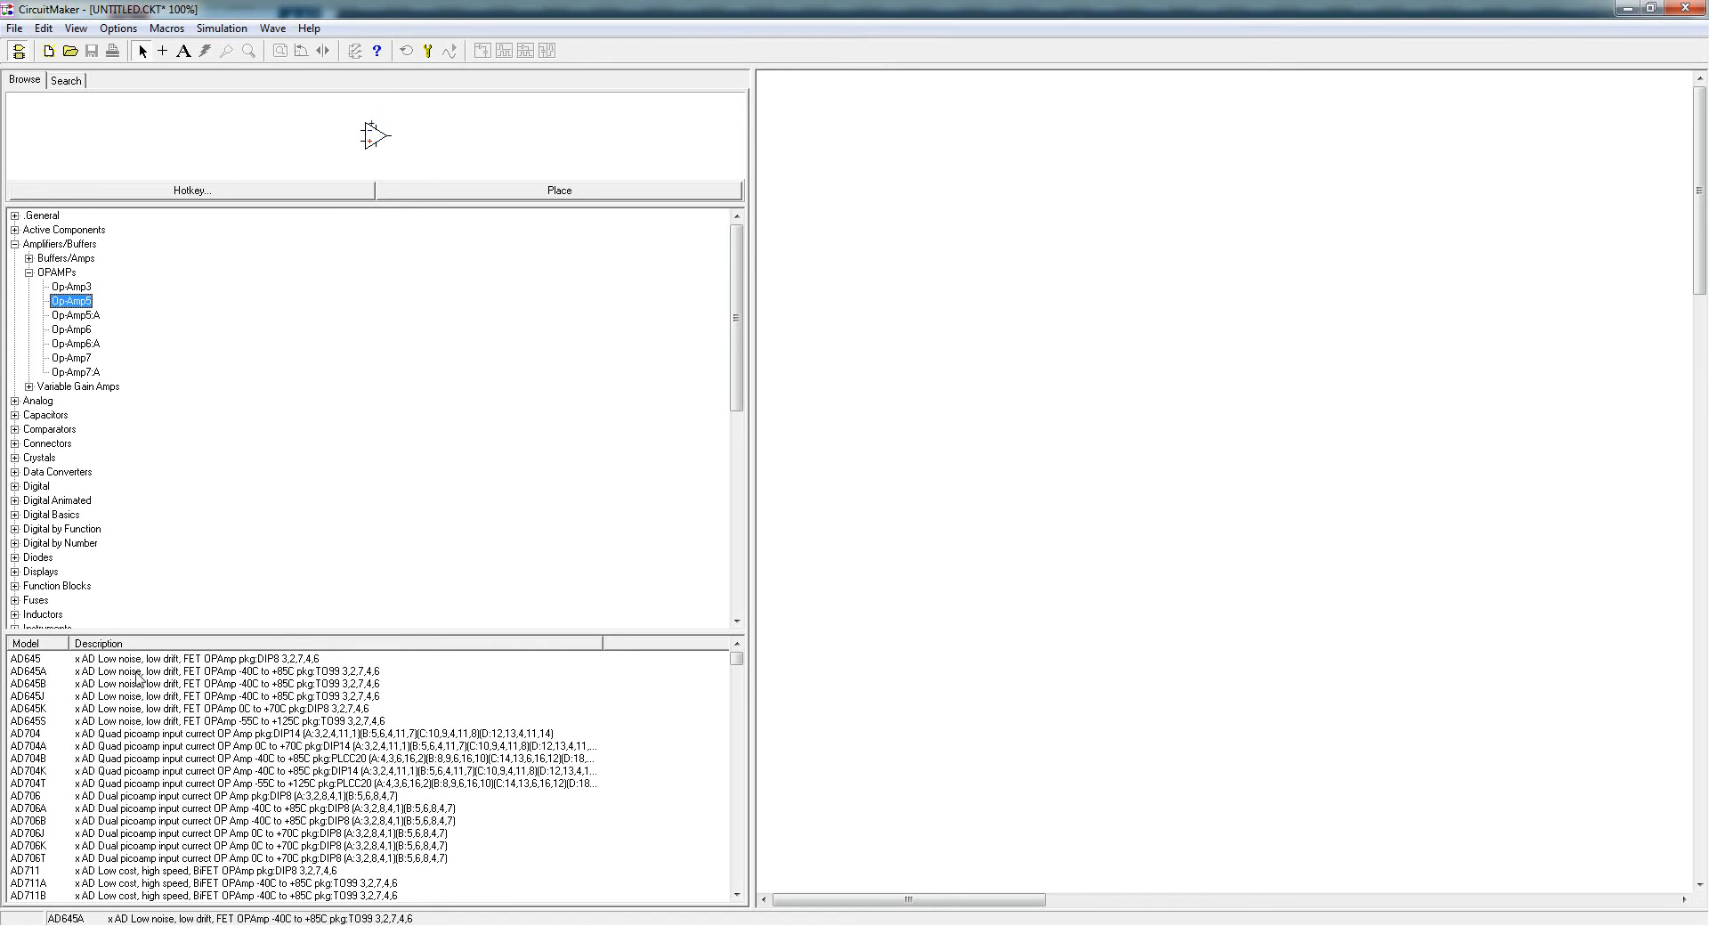
{"action": "left_click", "coordinate": [78, 662]}
{"action": "scroll", "coordinate": [79, 668], "scroll_direction": "down", "scroll_amount": 12}
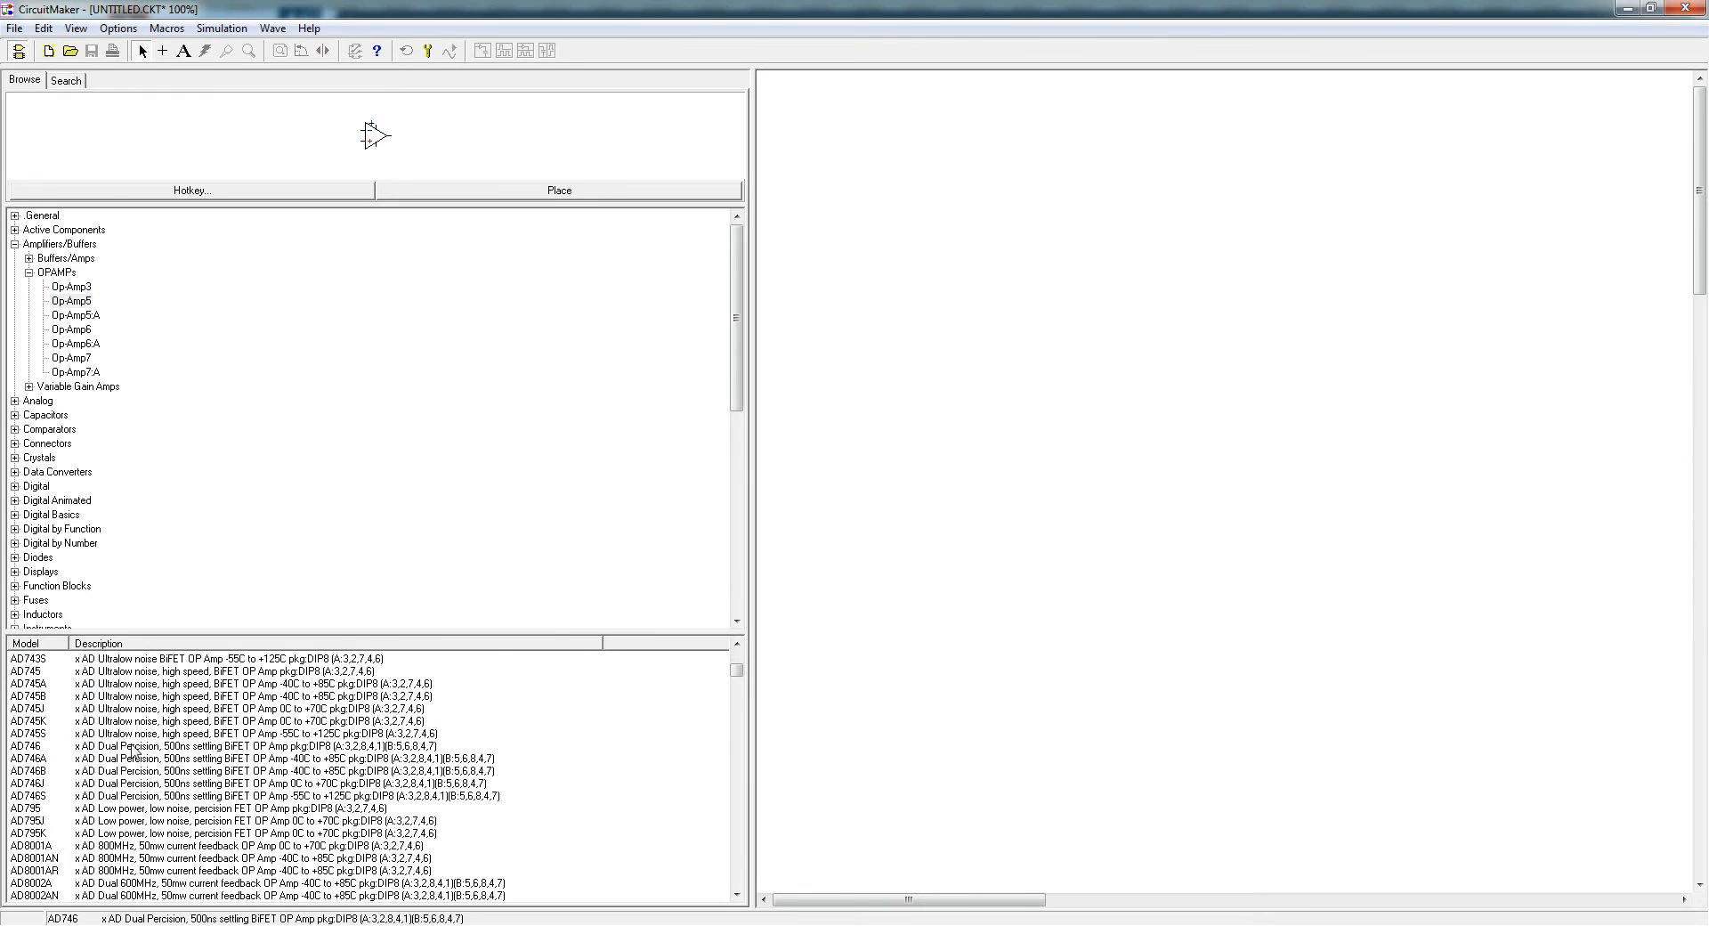
{"action": "scroll", "coordinate": [134, 752], "scroll_direction": "down", "scroll_amount": 15}
{"action": "scroll", "coordinate": [98, 786], "scroll_direction": "down", "scroll_amount": 15}
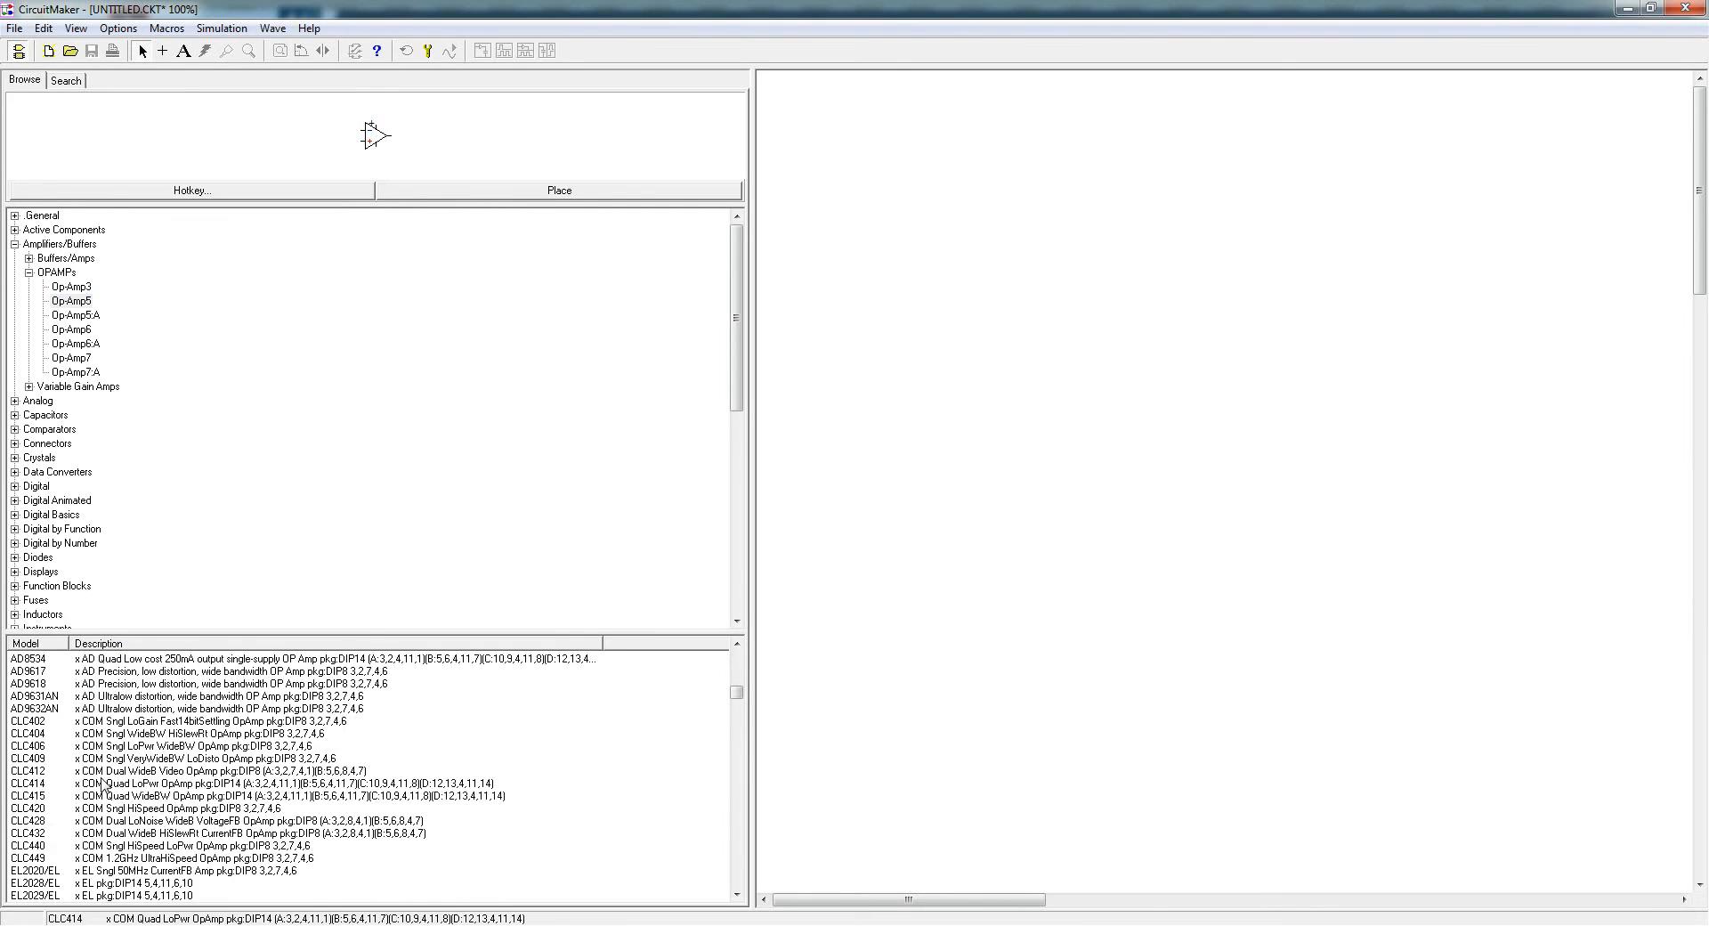
{"action": "scroll", "coordinate": [102, 782], "scroll_direction": "down", "scroll_amount": 15}
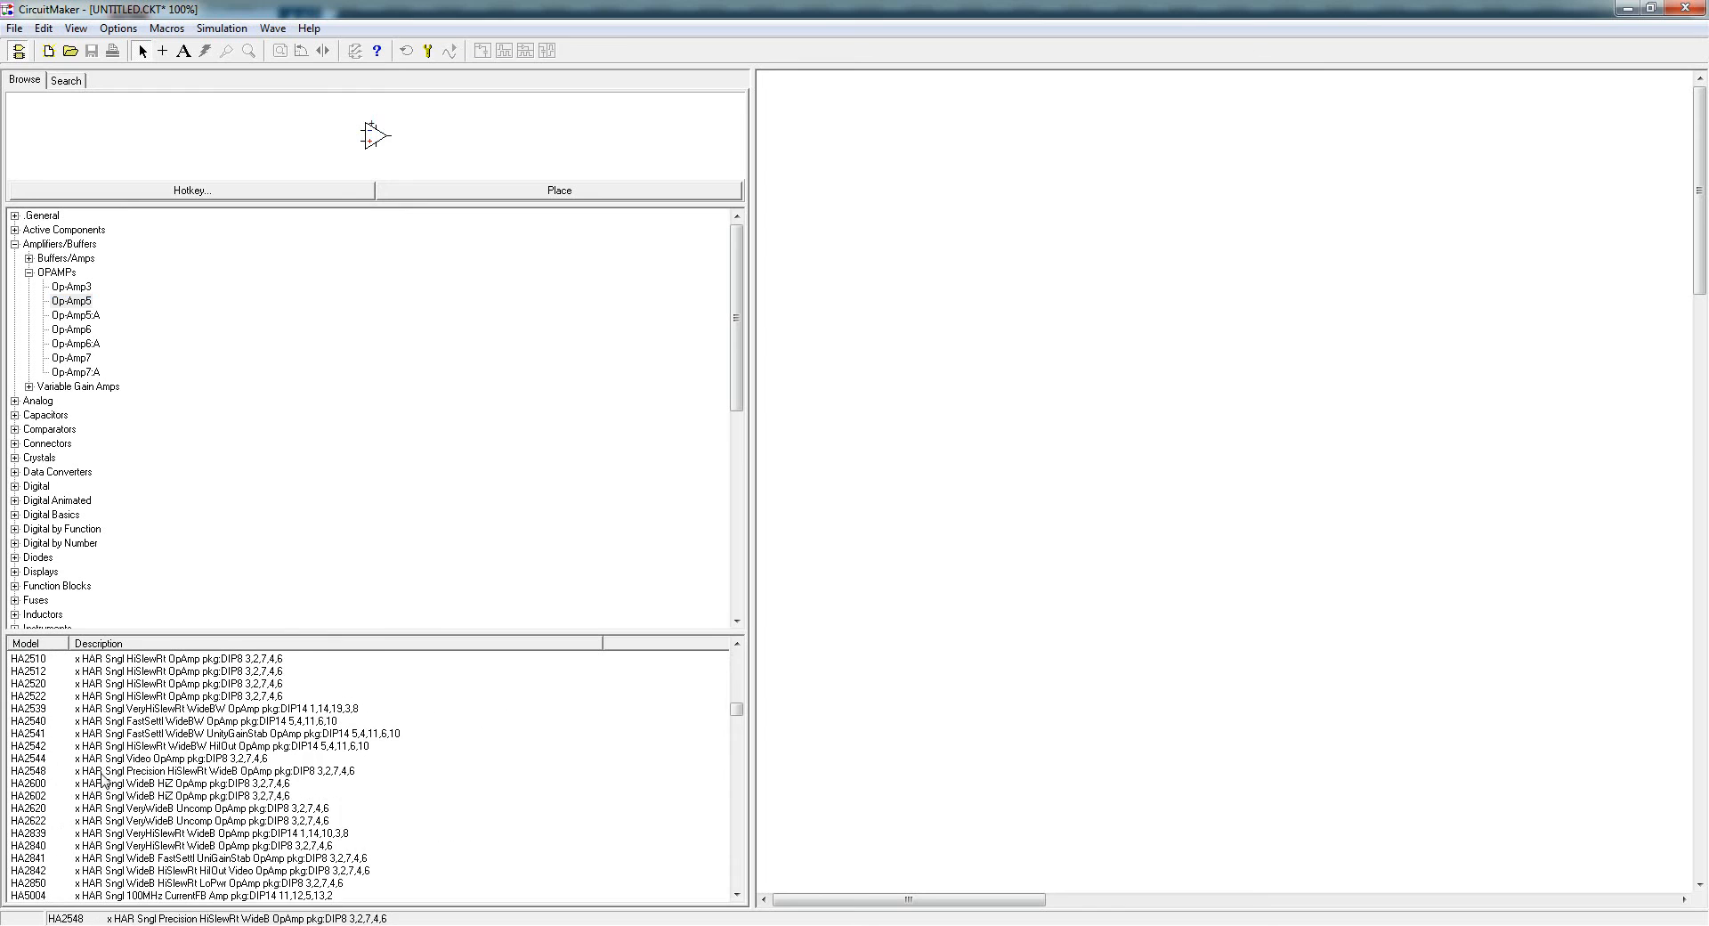
{"action": "scroll", "coordinate": [98, 769], "scroll_direction": "up", "scroll_amount": 5}
{"action": "scroll", "coordinate": [97, 769], "scroll_direction": "down", "scroll_amount": 5}
{"action": "scroll", "coordinate": [85, 745], "scroll_direction": "down", "scroll_amount": 5}
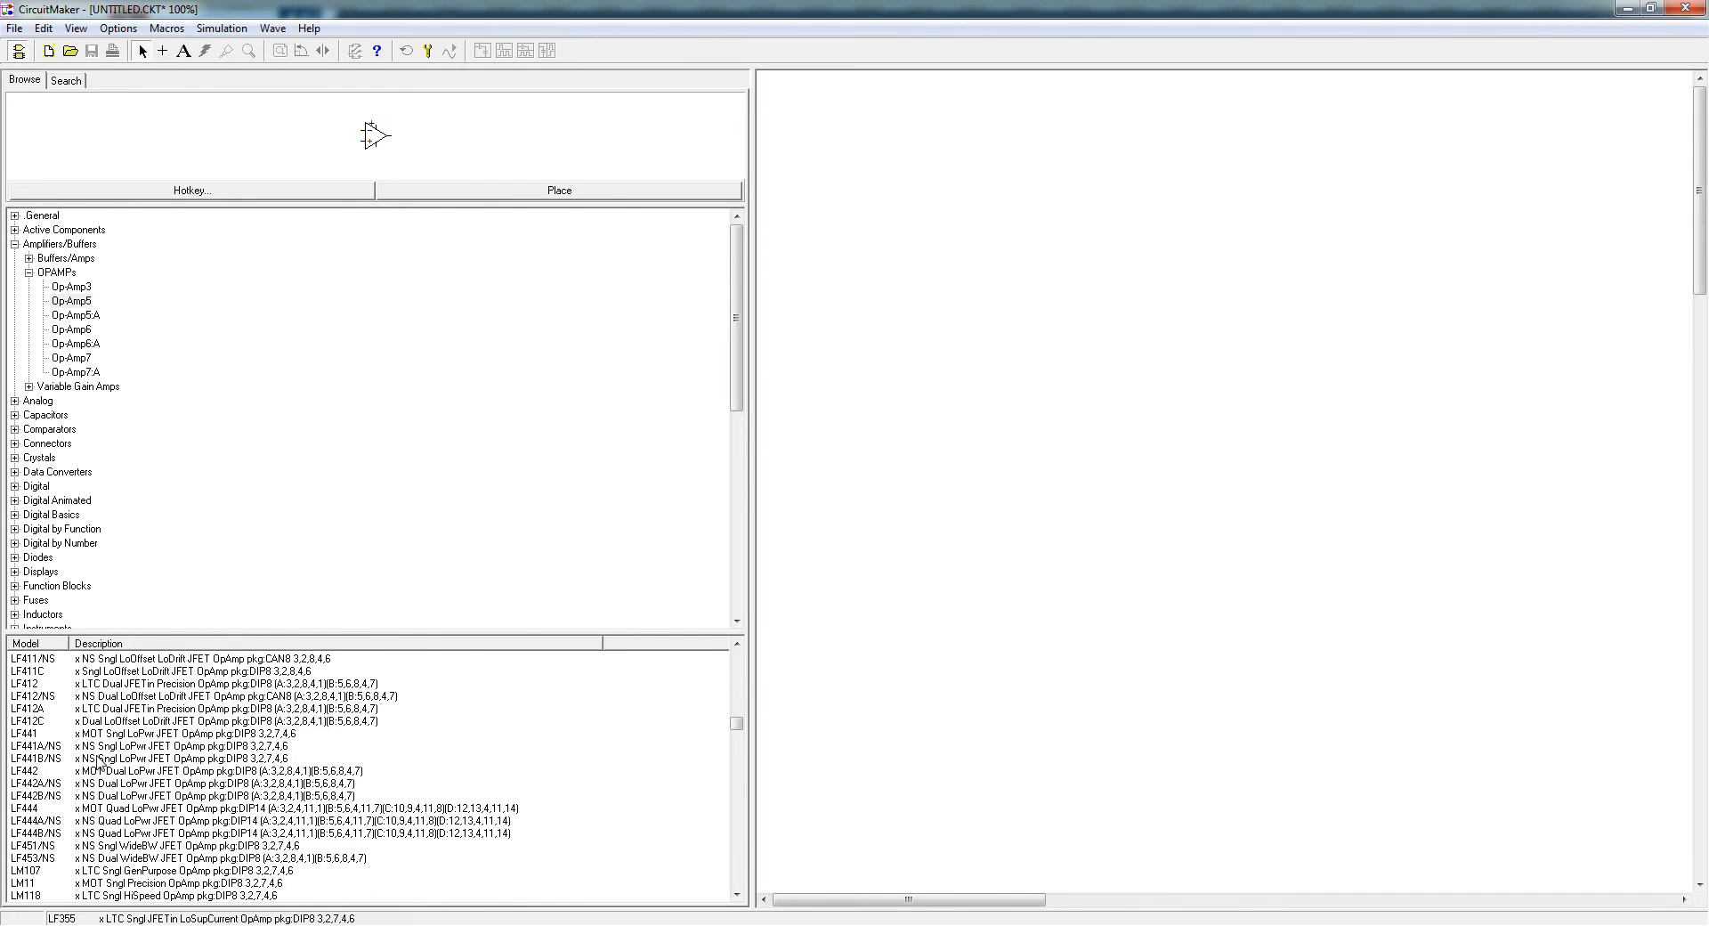
{"action": "scroll", "coordinate": [98, 763], "scroll_direction": "down", "scroll_amount": 15}
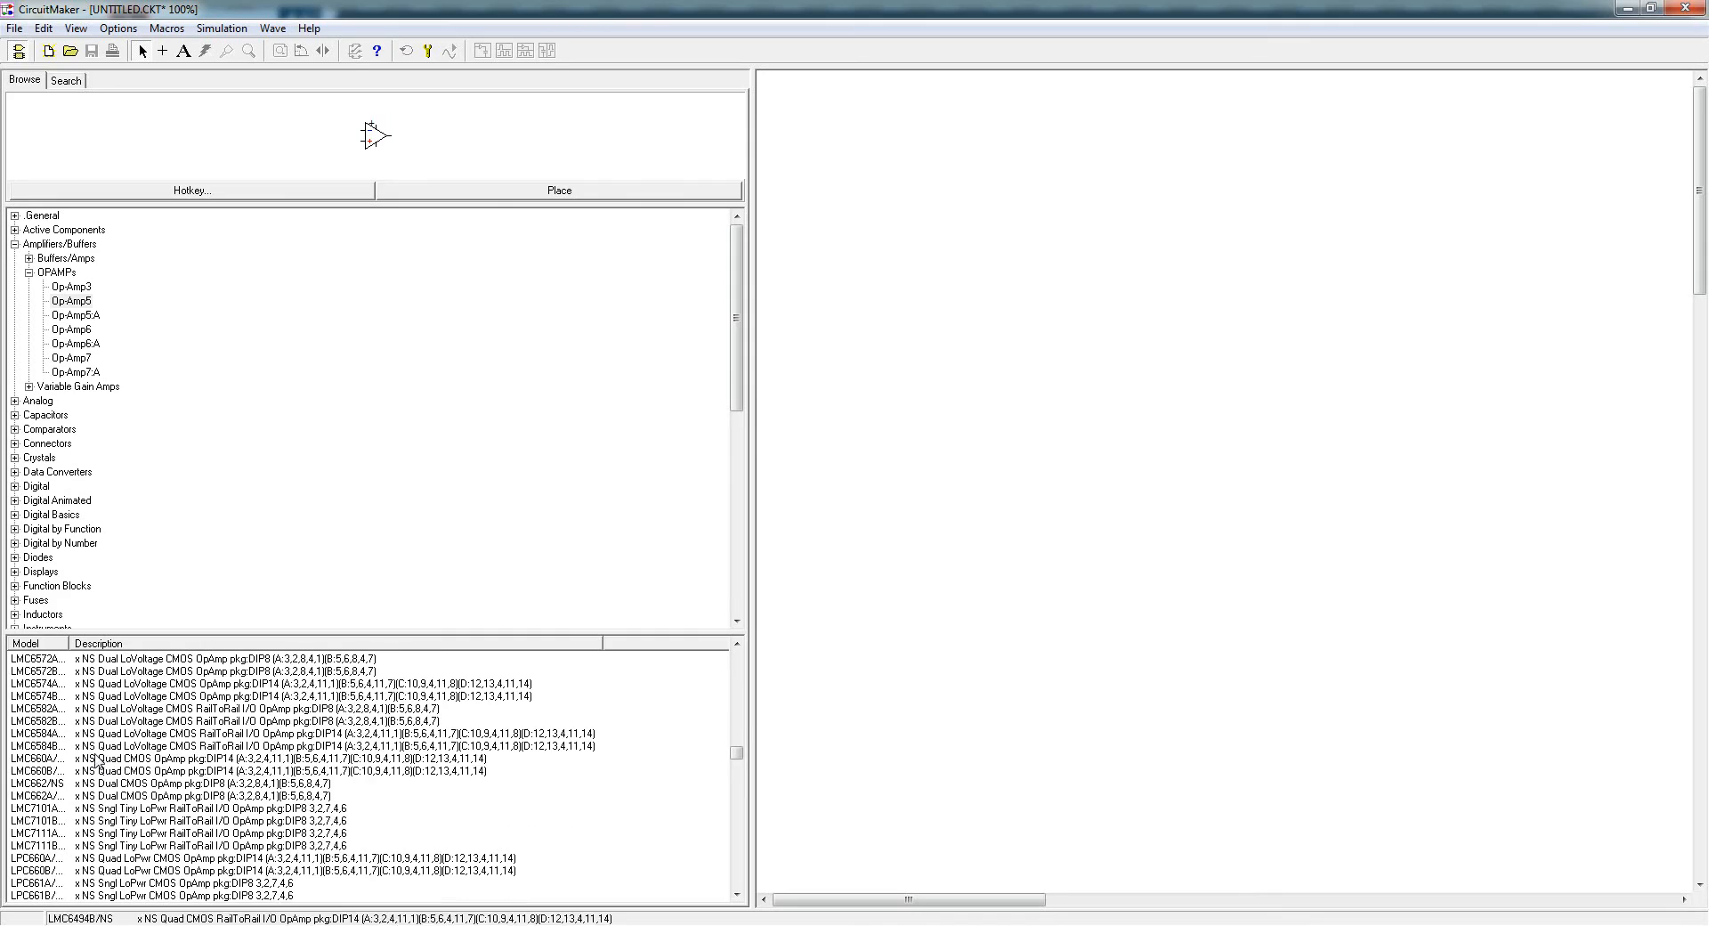
- Find the TL032, TL072 and UA741 op-amp models in the Op-Amp5 list, ending with UA741 selected
{"action": "left_click_drag", "start_coordinate": [736, 753], "coordinate": [747, 878]}
{"action": "left_click", "coordinate": [33, 761]}
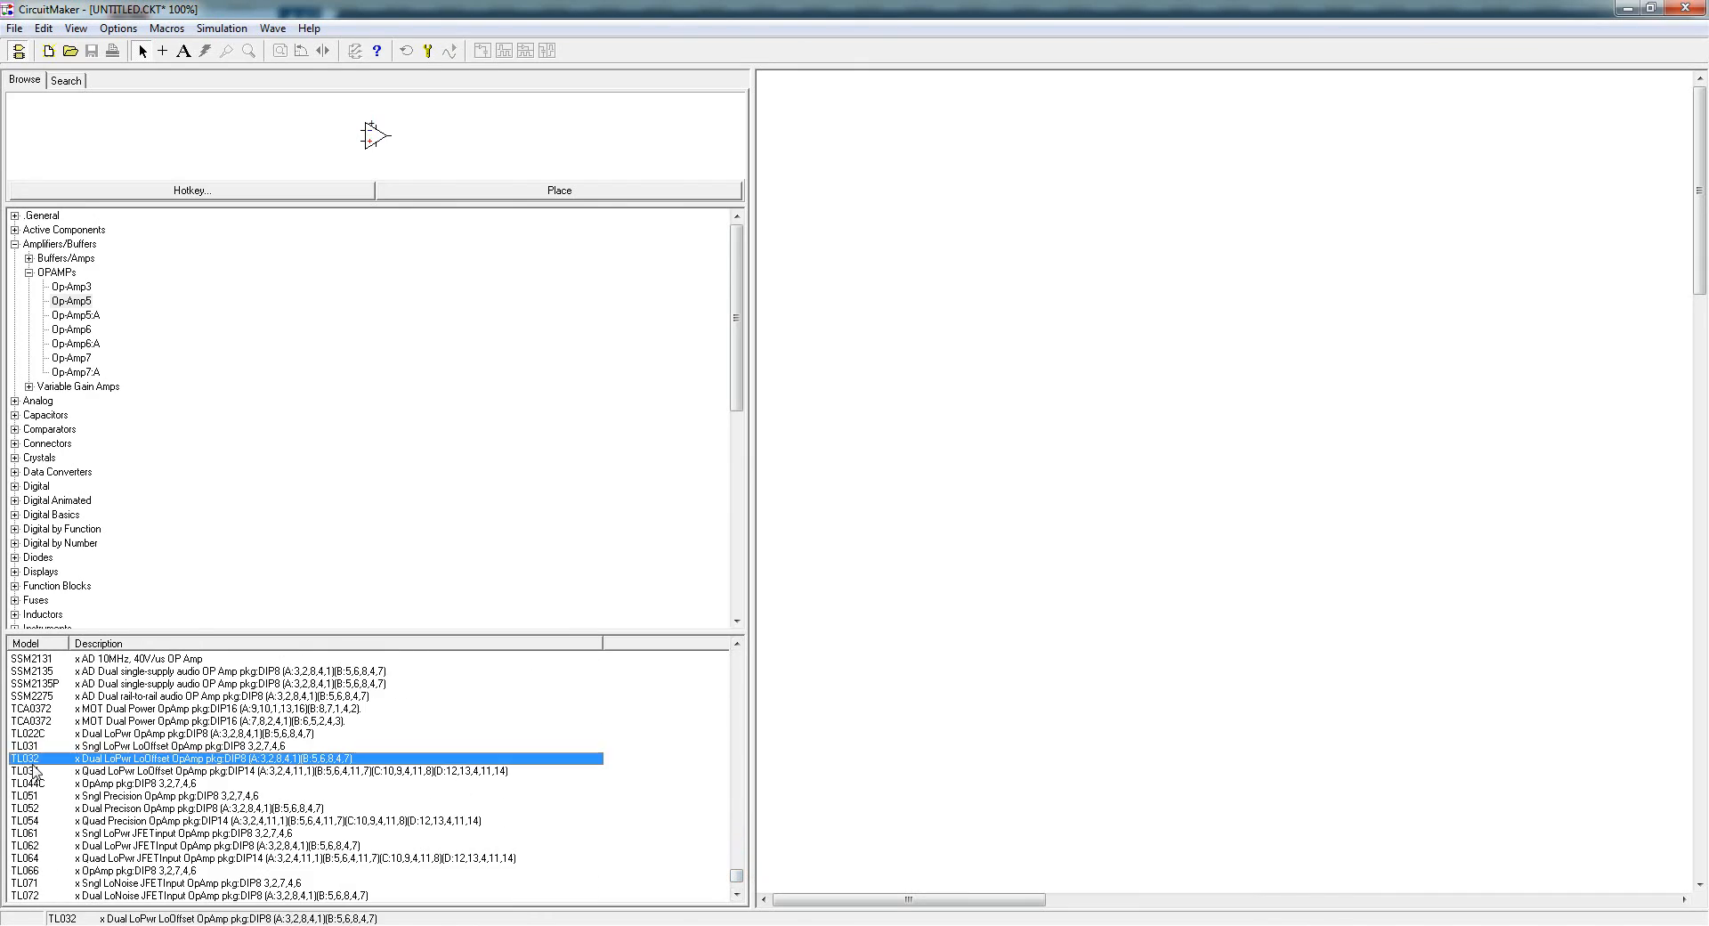
{"action": "scroll", "coordinate": [36, 774], "scroll_direction": "down", "scroll_amount": 4}
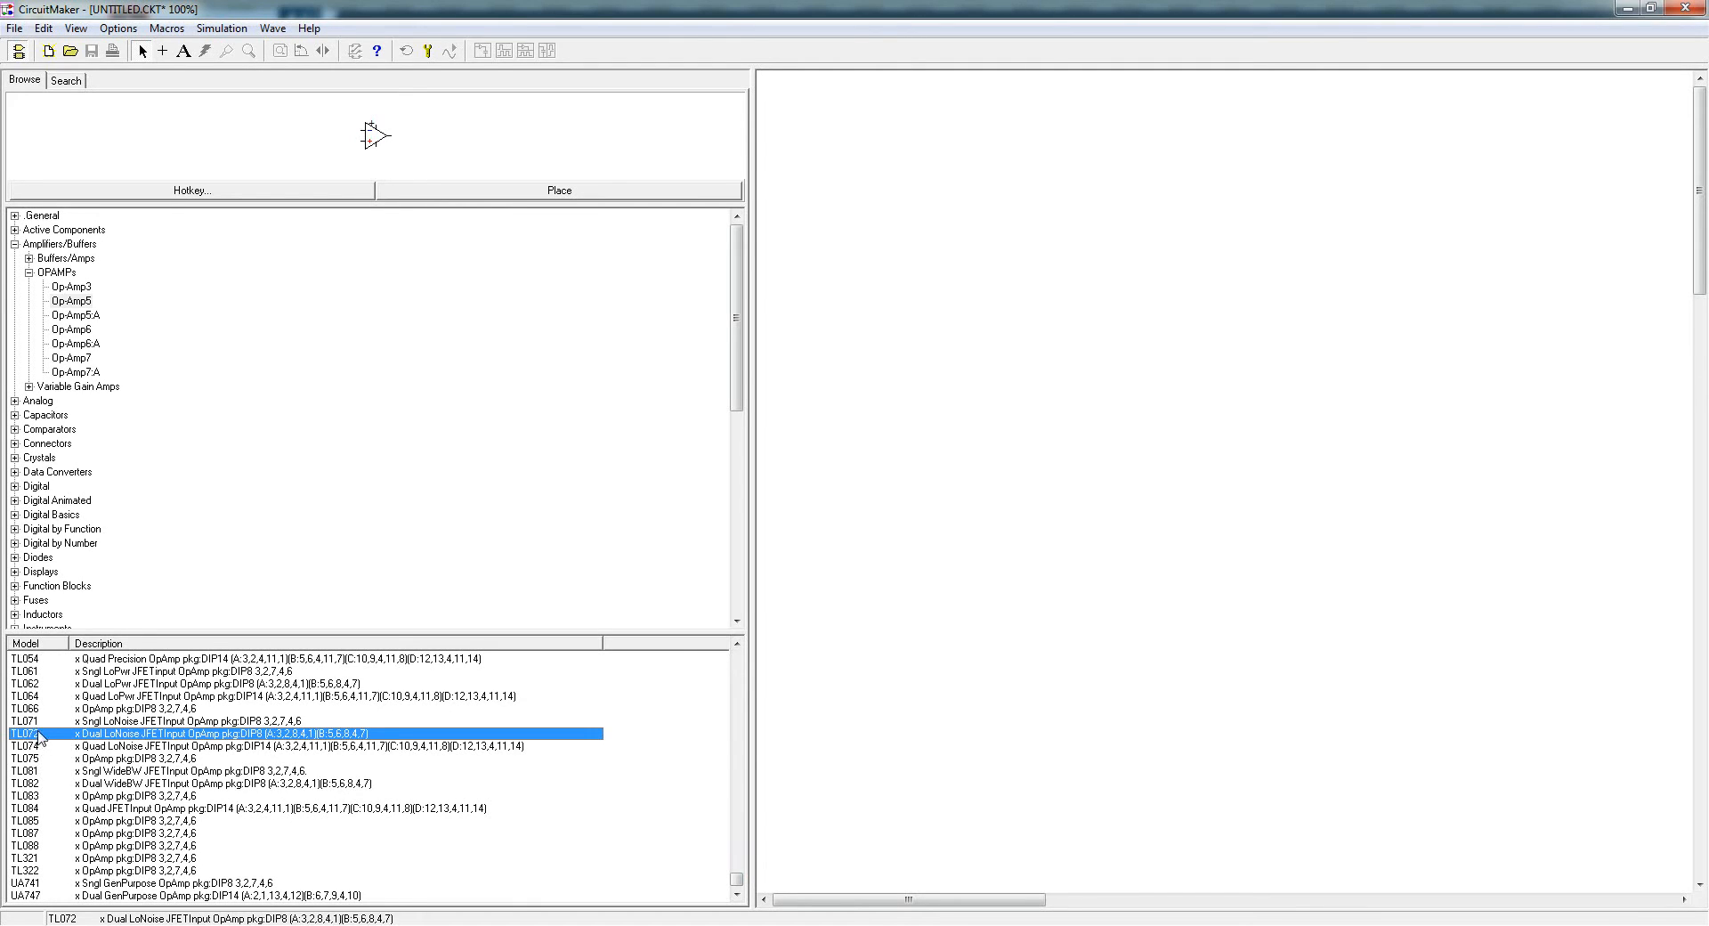
{"action": "left_click", "coordinate": [36, 733]}
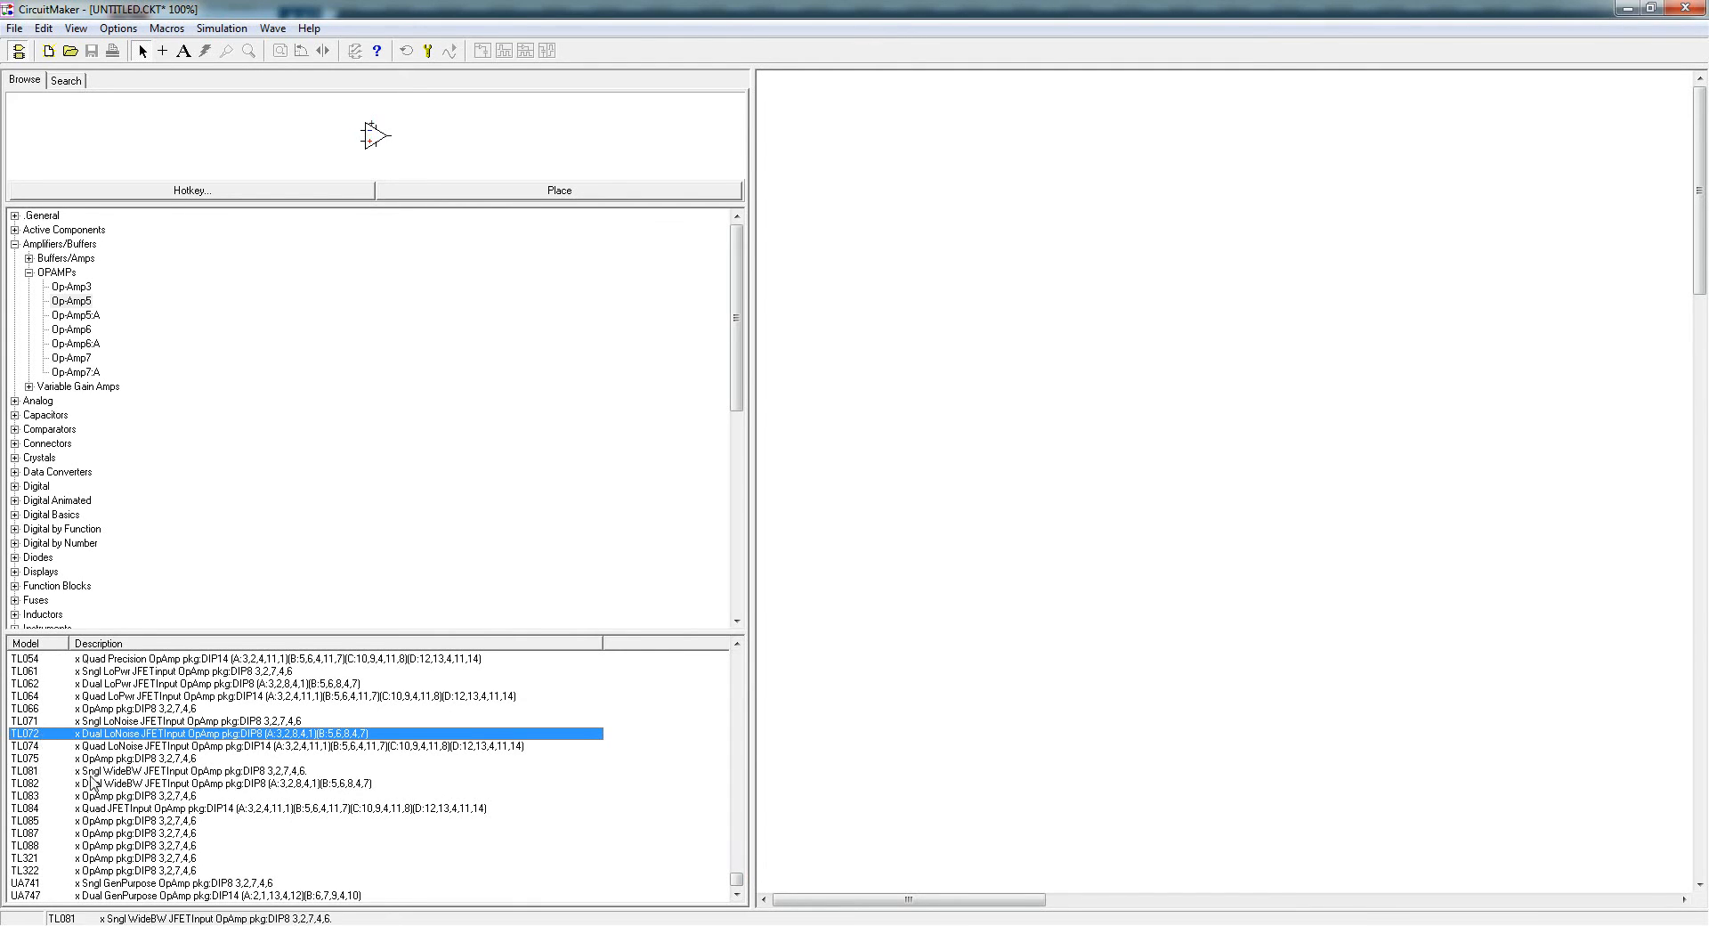
{"action": "left_click", "coordinate": [28, 884]}
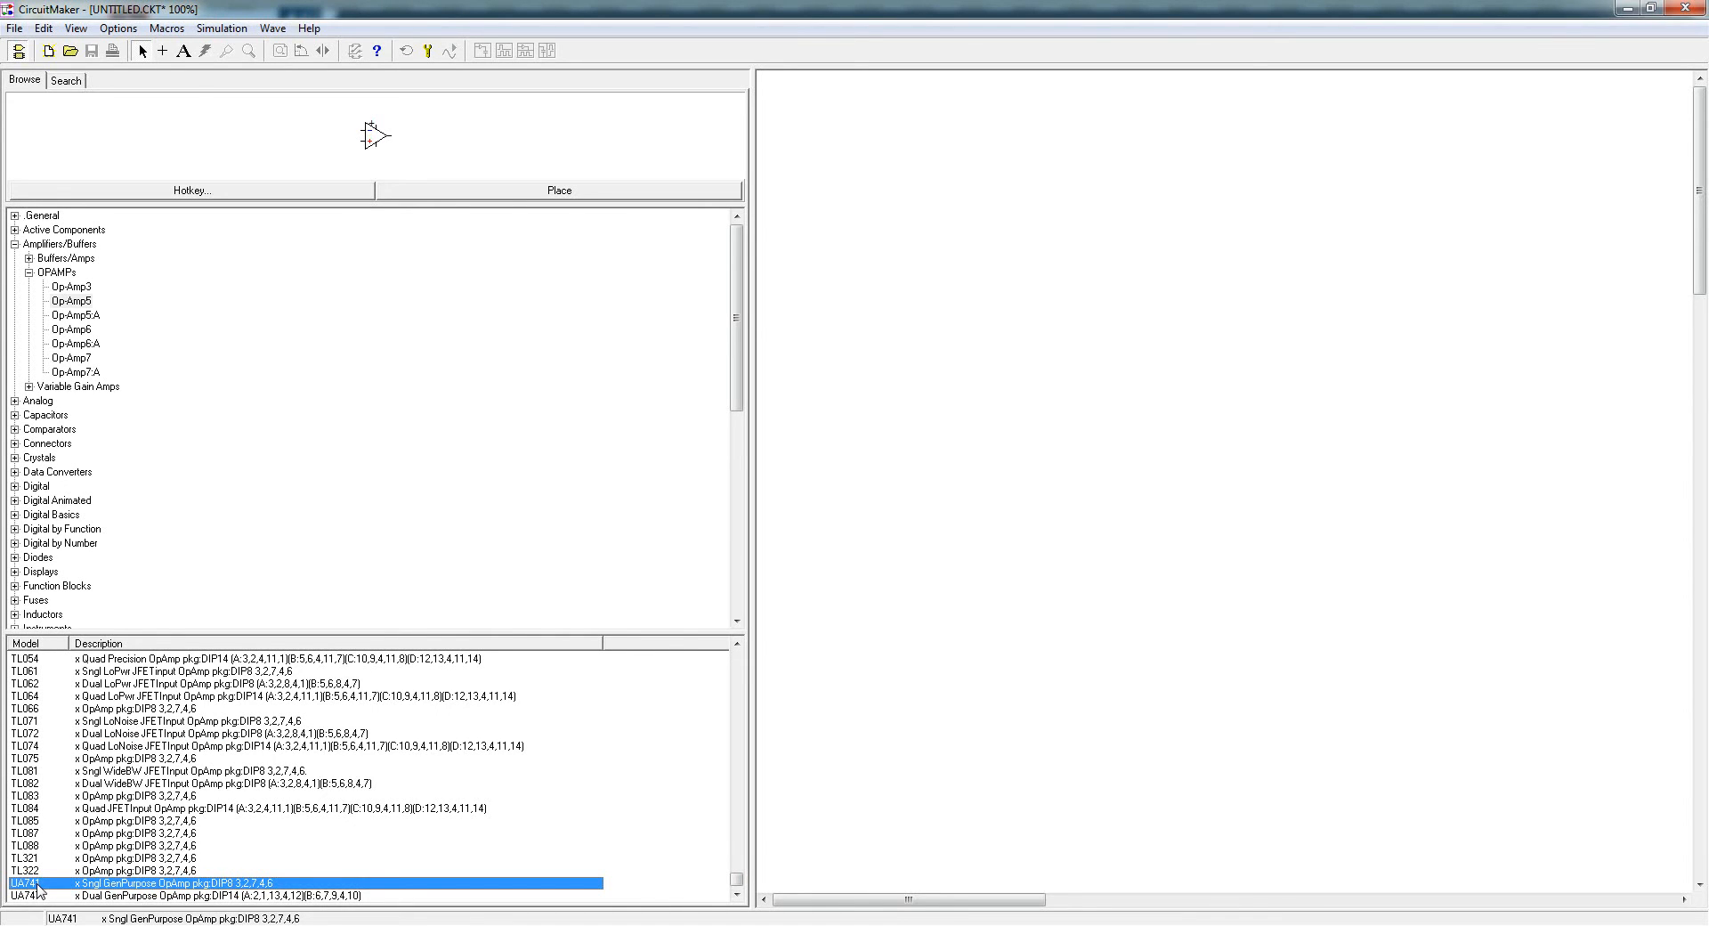
- Compare the symbols and model lists of Op-Amp6:A, Op-Amp5:A and Op-Amp5, and collapse the OPAMPs group
{"action": "scroll", "coordinate": [39, 882], "scroll_direction": "up", "scroll_amount": 10}
{"action": "left_click", "coordinate": [72, 330]}
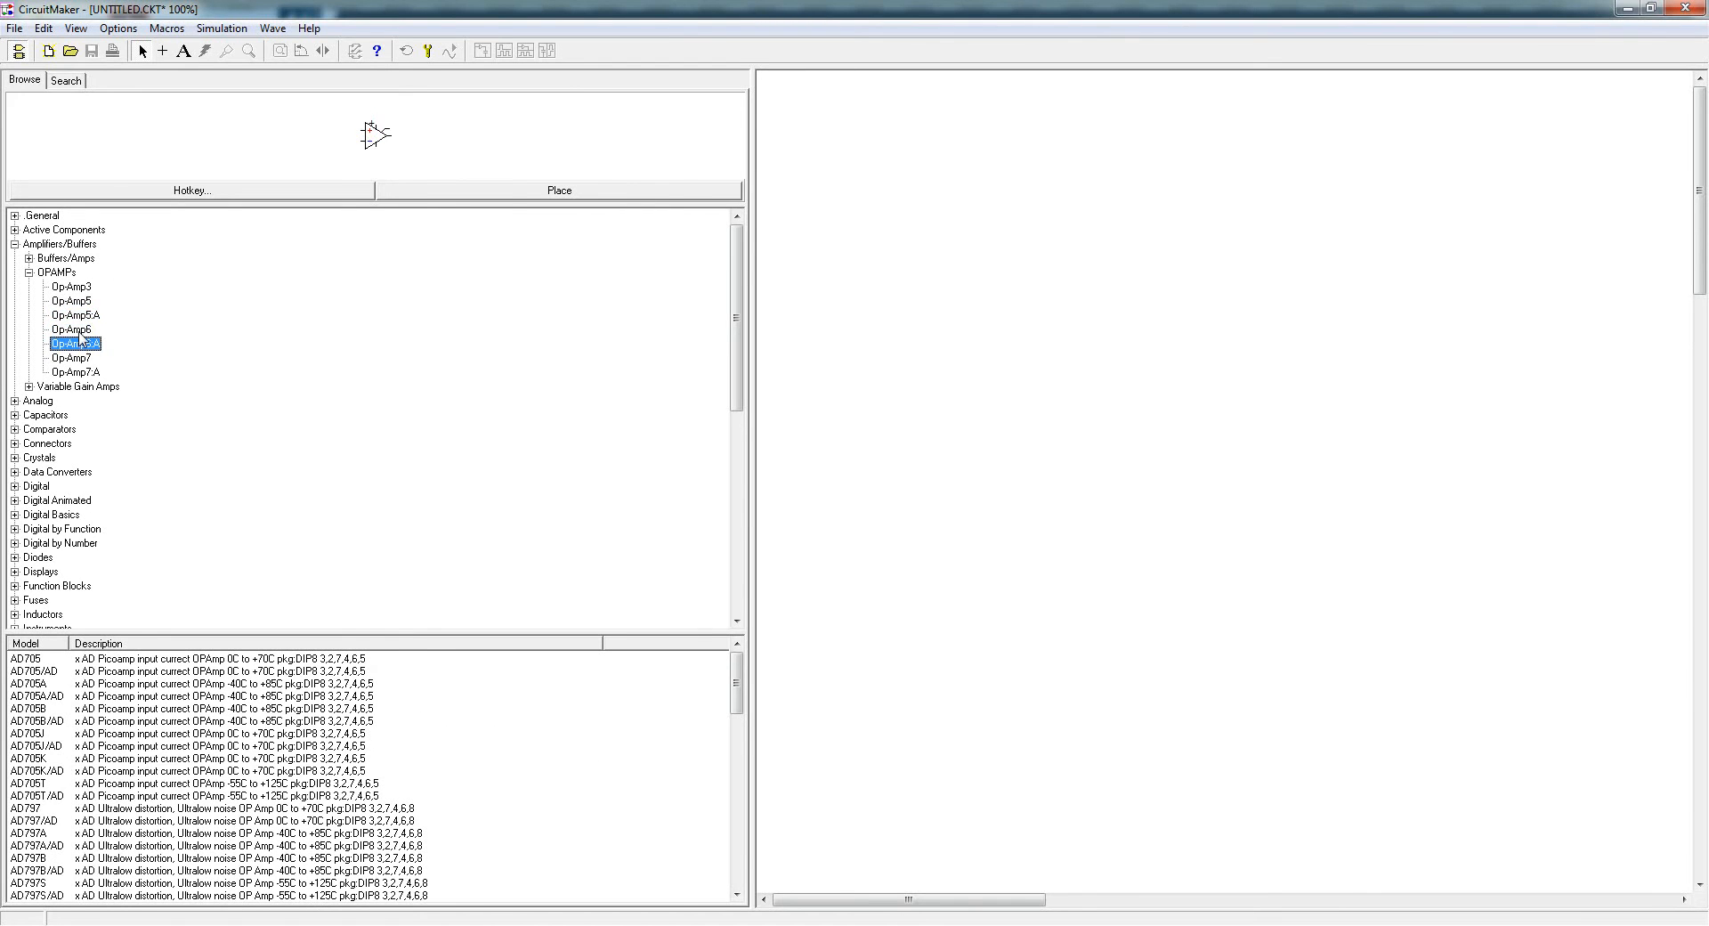
{"action": "left_click", "coordinate": [73, 316]}
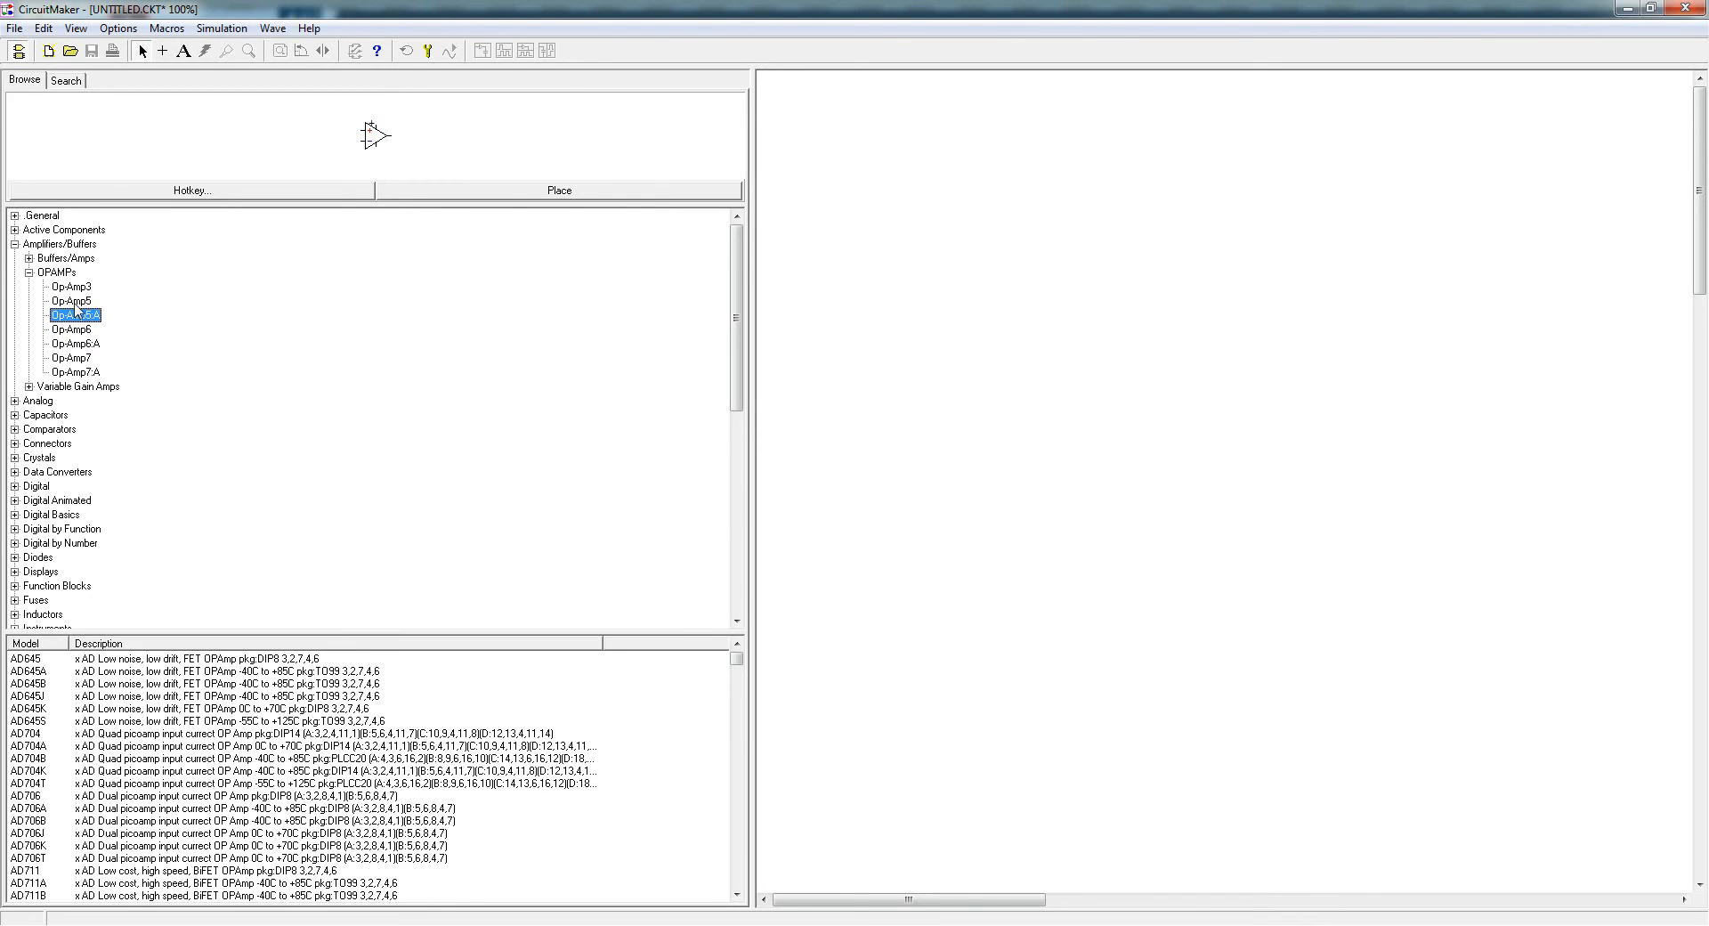
{"action": "left_click", "coordinate": [73, 302]}
{"action": "left_click", "coordinate": [80, 317]}
{"action": "left_click", "coordinate": [76, 303]}
{"action": "left_click", "coordinate": [75, 316]}
{"action": "left_click", "coordinate": [29, 272]}
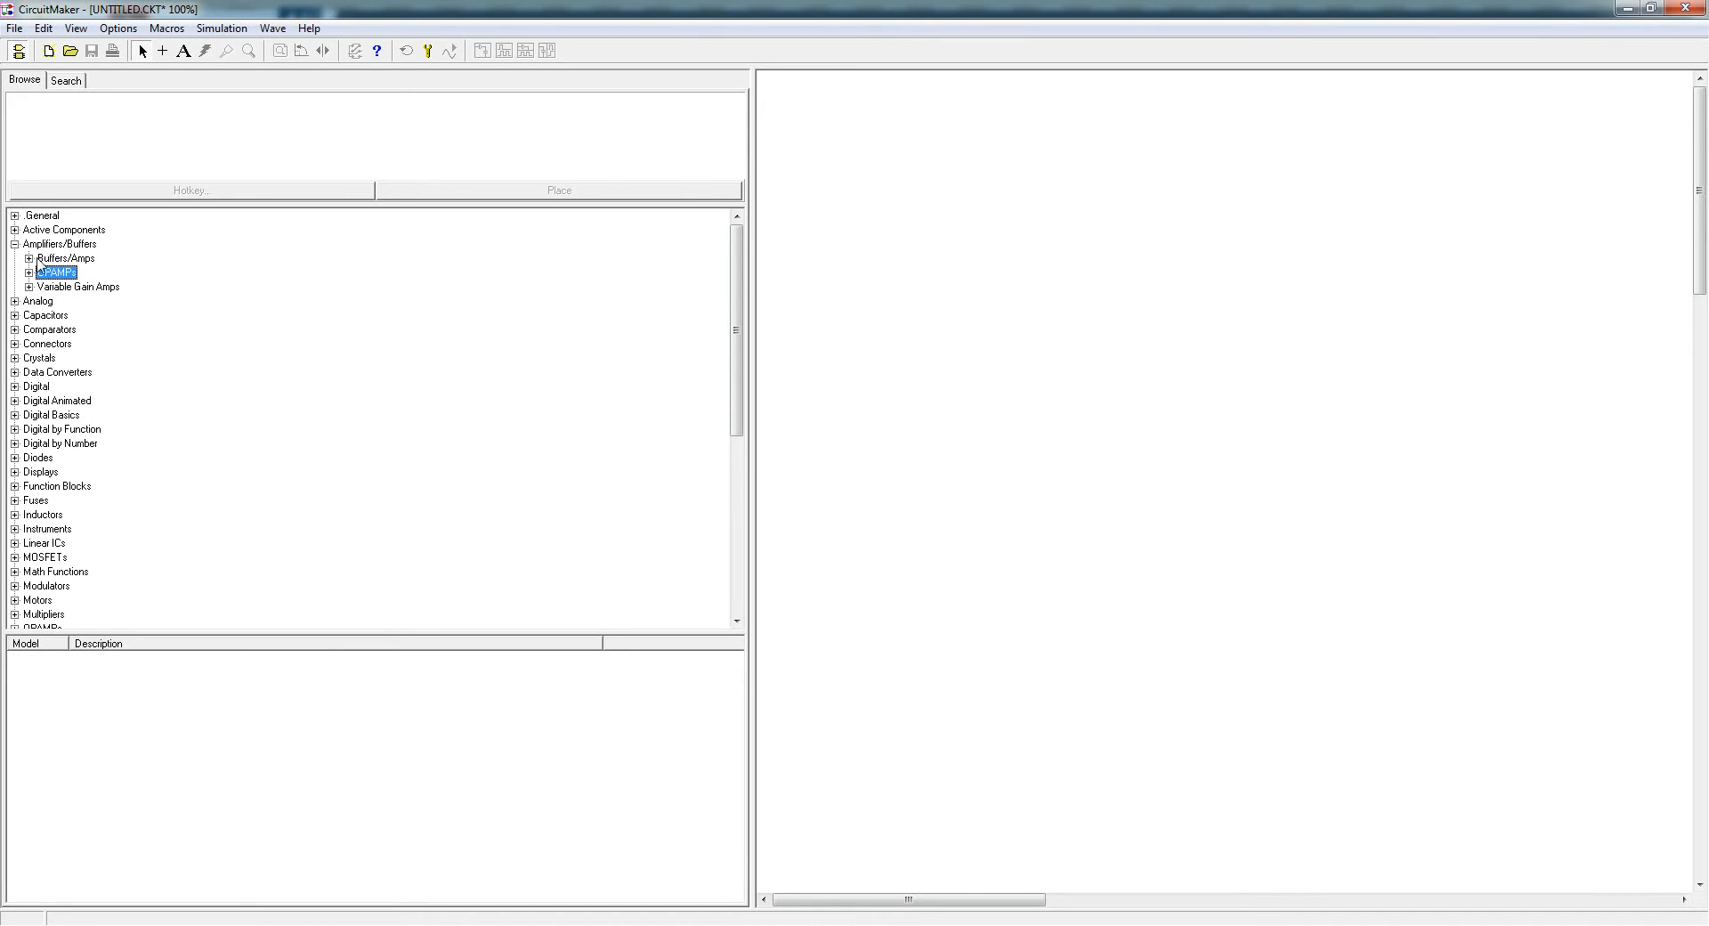
- Preview the Buffers/Amps devices from AD620 through BUF04 and Buffer/Amp, and collapse the group
{"action": "left_click", "coordinate": [30, 258]}
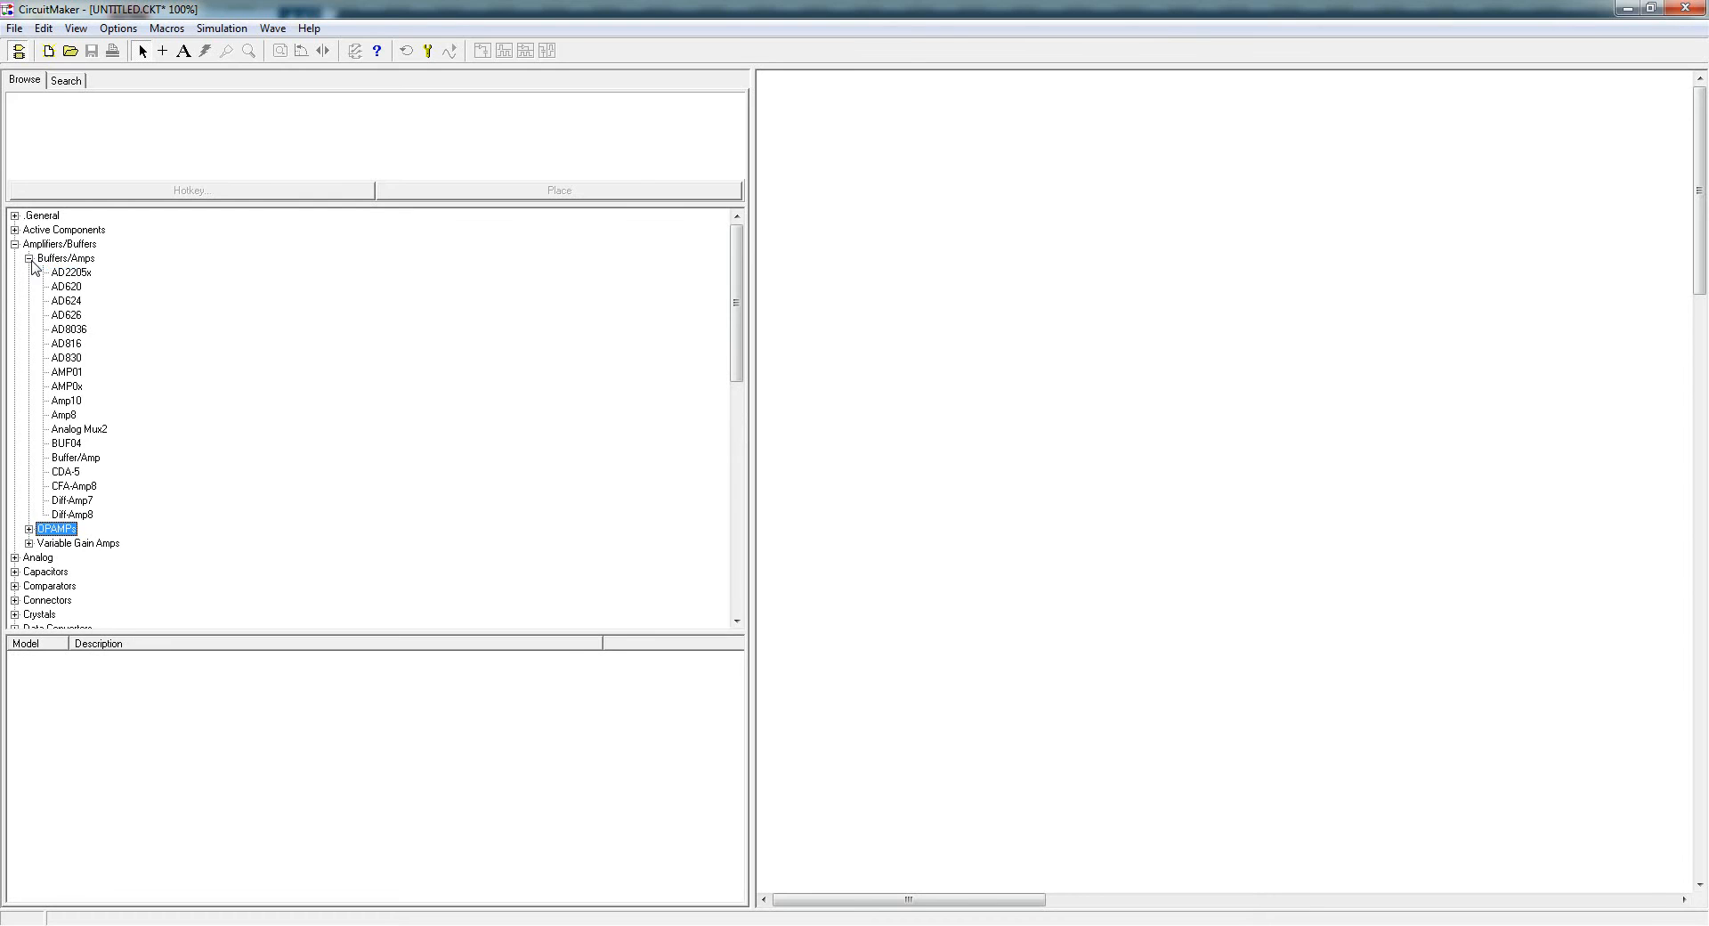
{"action": "left_click", "coordinate": [66, 287]}
{"action": "left_click", "coordinate": [66, 303]}
{"action": "left_click", "coordinate": [67, 317]}
{"action": "left_click", "coordinate": [68, 330]}
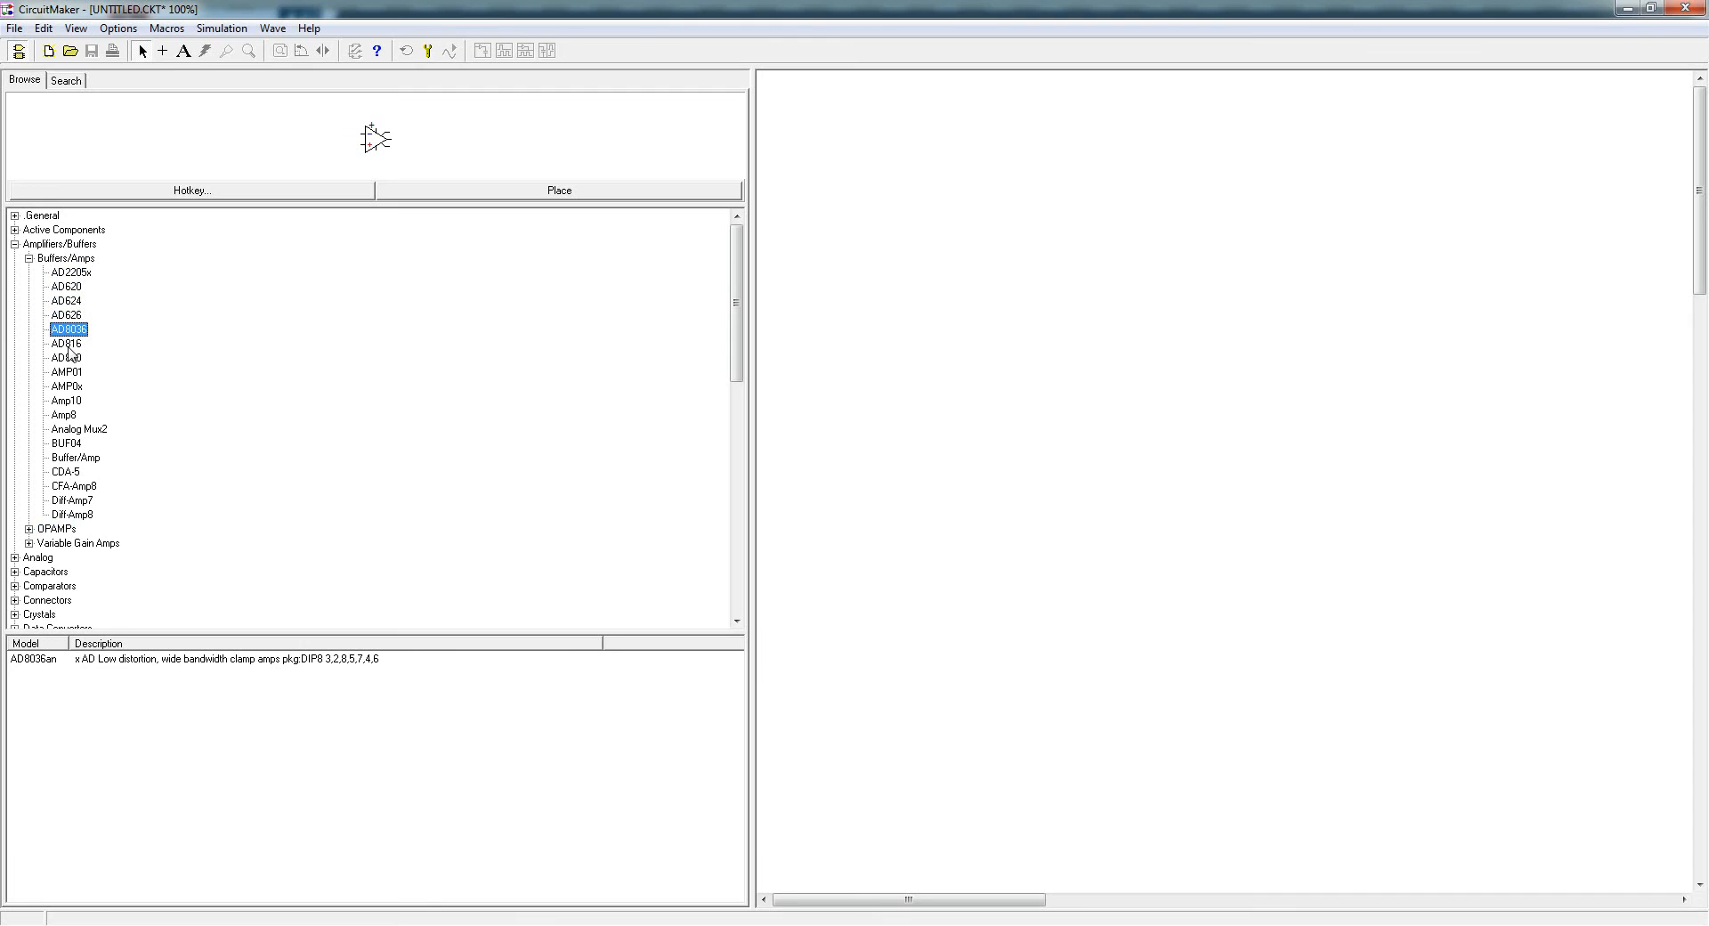
{"action": "left_click", "coordinate": [67, 358]}
{"action": "left_click", "coordinate": [67, 373]}
{"action": "left_click", "coordinate": [65, 402]}
{"action": "left_click", "coordinate": [64, 433]}
{"action": "left_click", "coordinate": [65, 444]}
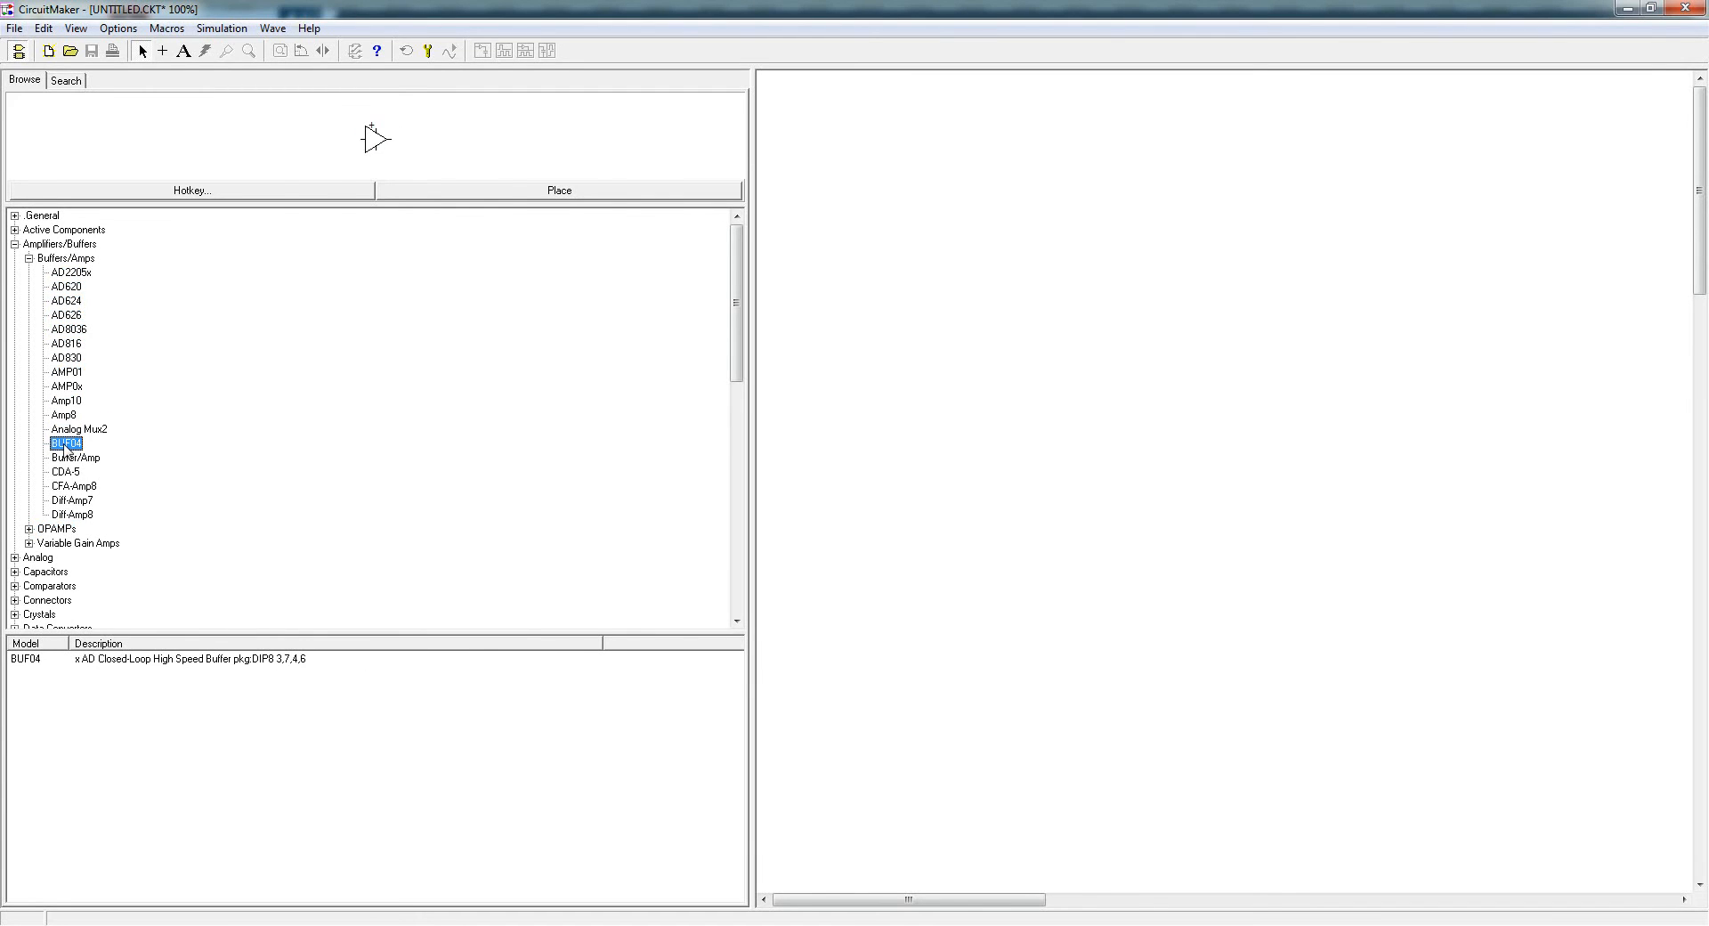
{"action": "left_click", "coordinate": [68, 458]}
{"action": "left_click", "coordinate": [28, 258]}
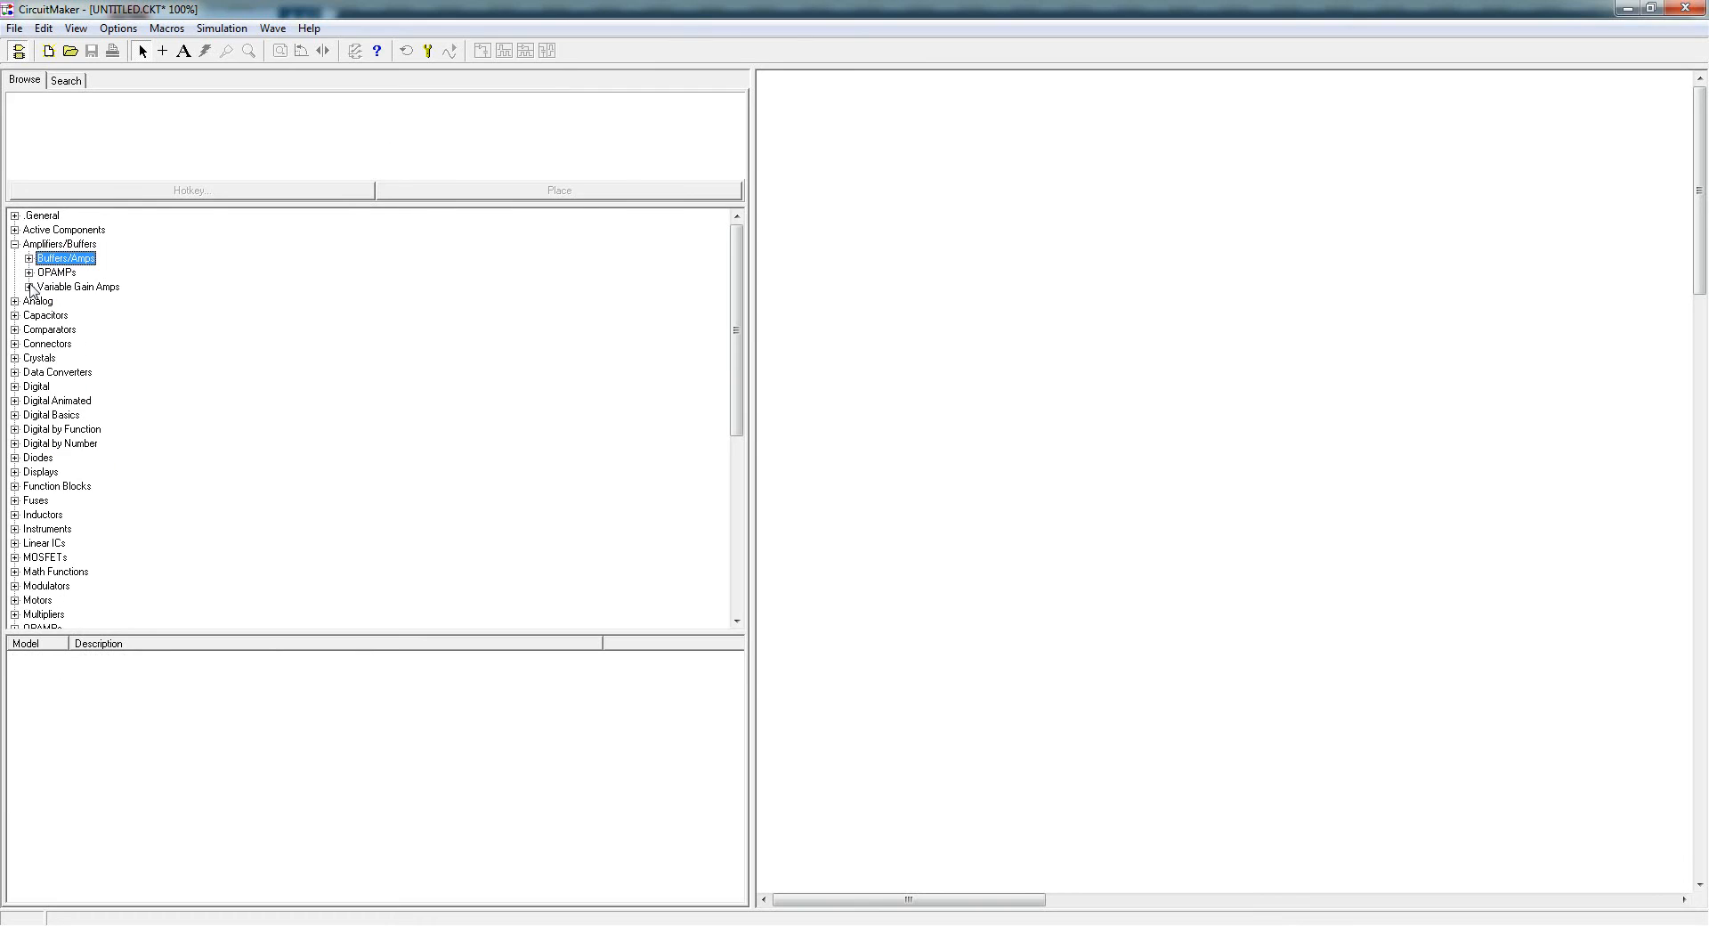
- Preview the first two devices in Variable Gain Amps and collapse the whole Amplifiers/Buffers category
{"action": "left_click", "coordinate": [29, 287]}
{"action": "left_click", "coordinate": [61, 299]}
{"action": "left_click", "coordinate": [66, 314]}
{"action": "left_click", "coordinate": [67, 302]}
{"action": "left_click", "coordinate": [29, 287]}
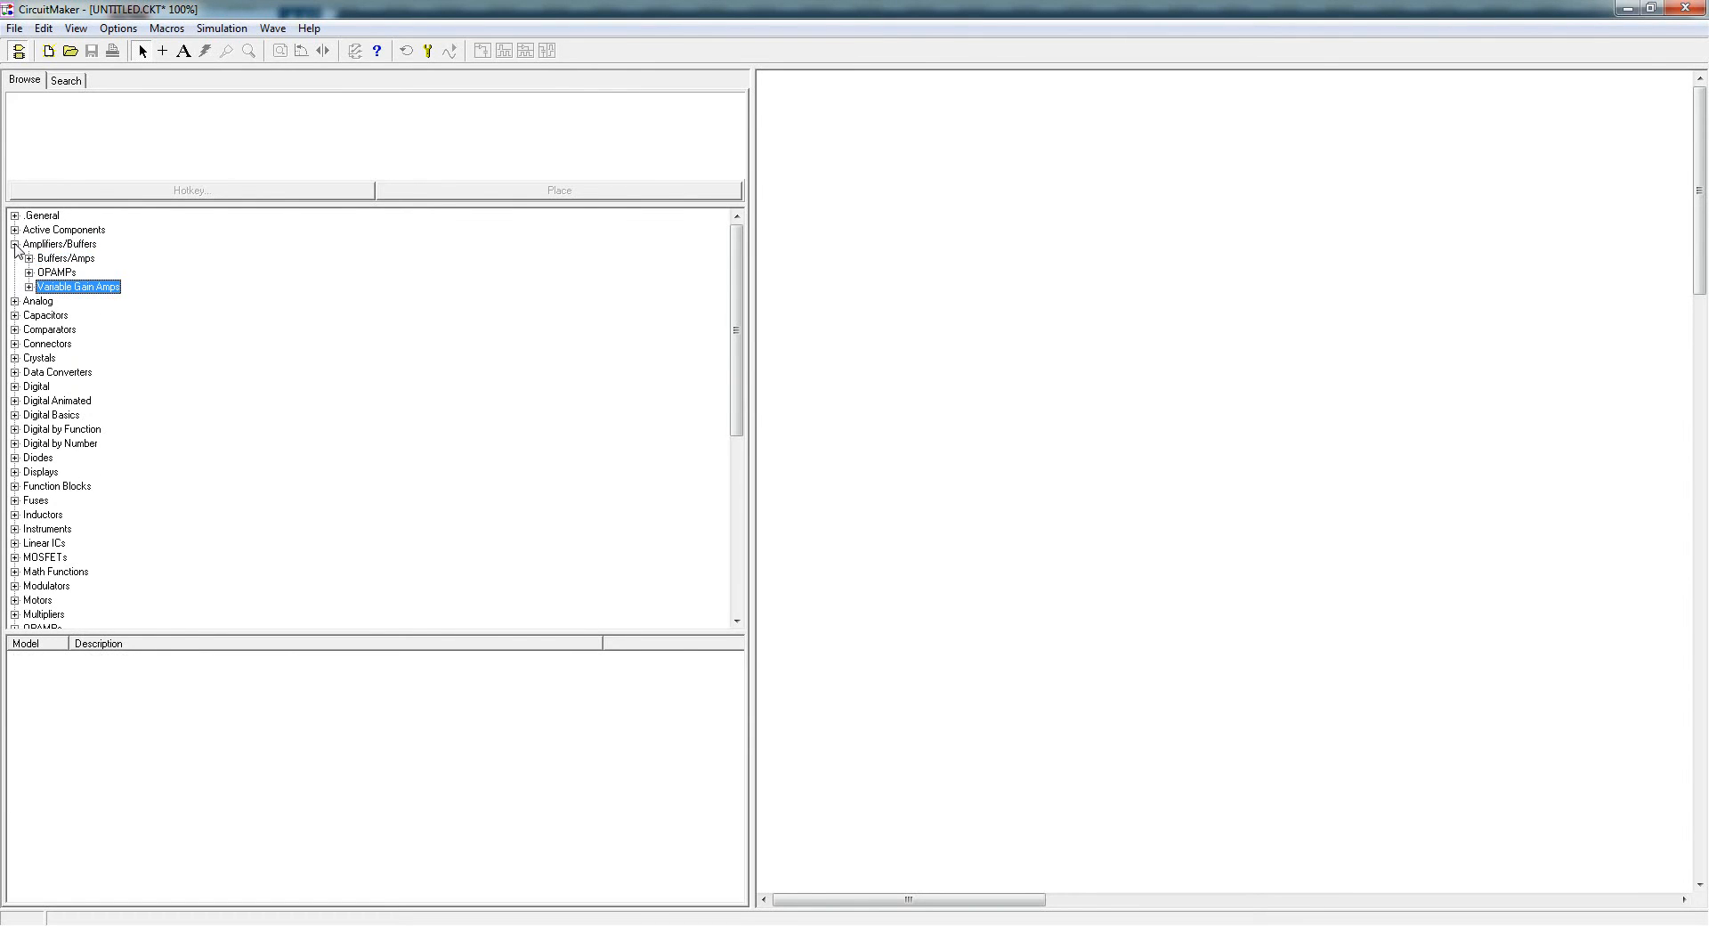
{"action": "left_click", "coordinate": [15, 244]}
- Expand Active Components and check which NPN and PNP transistors the BJTs group offers
{"action": "left_click", "coordinate": [15, 230]}
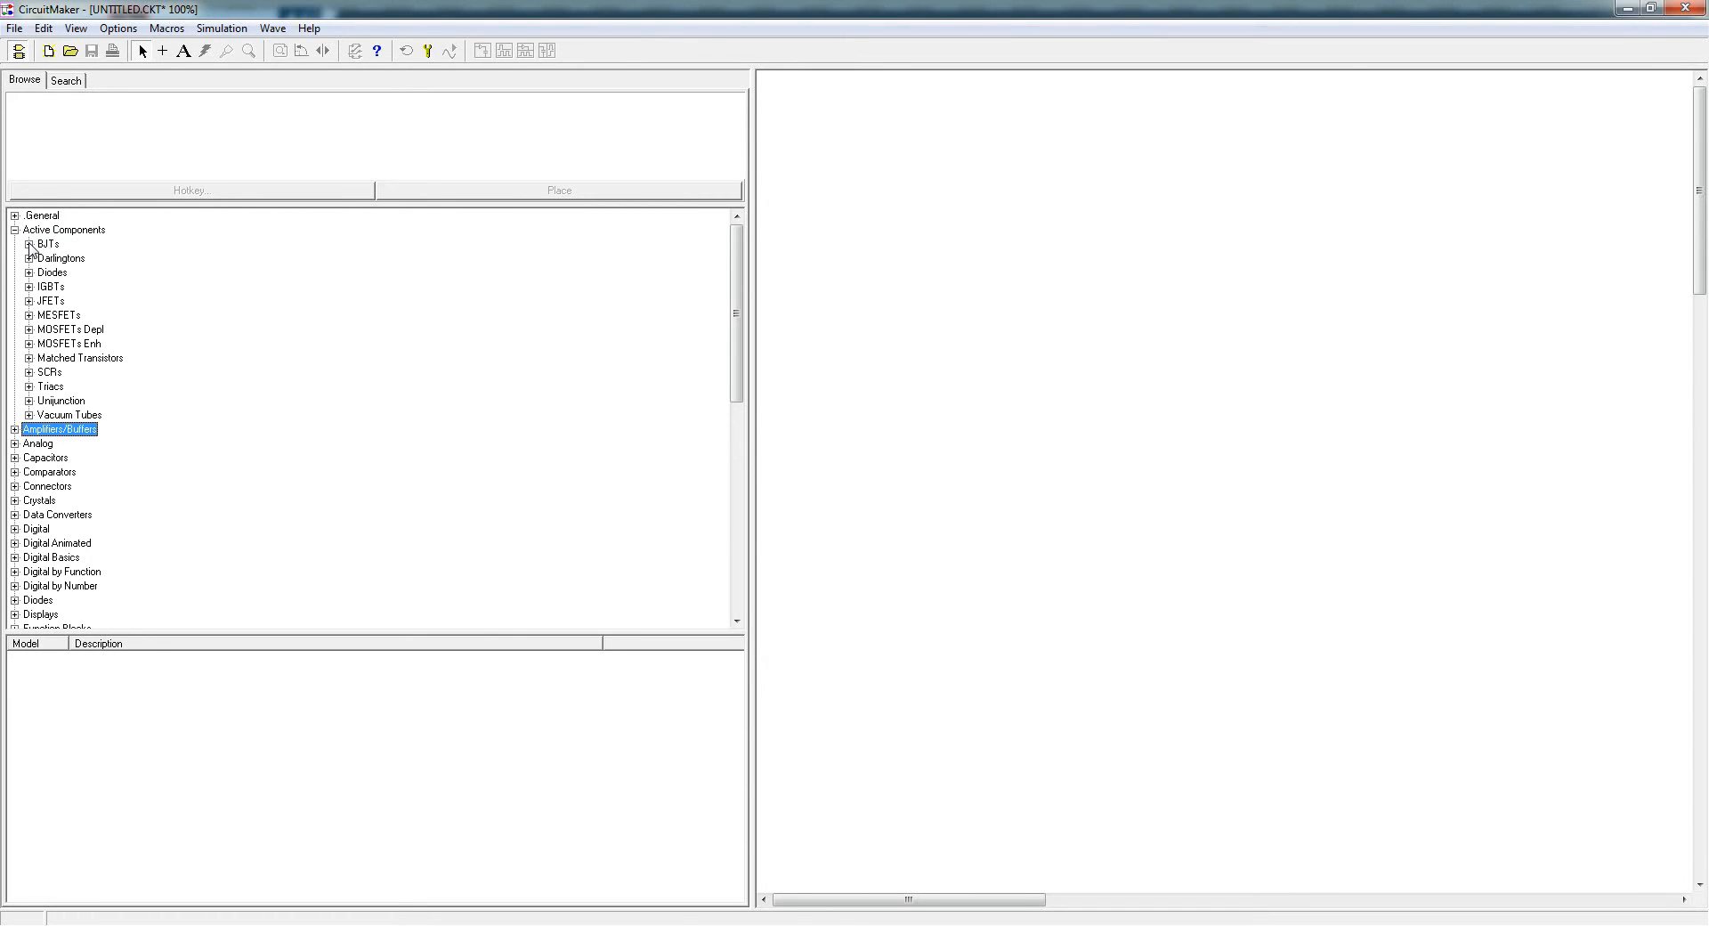
{"action": "left_click", "coordinate": [30, 244]}
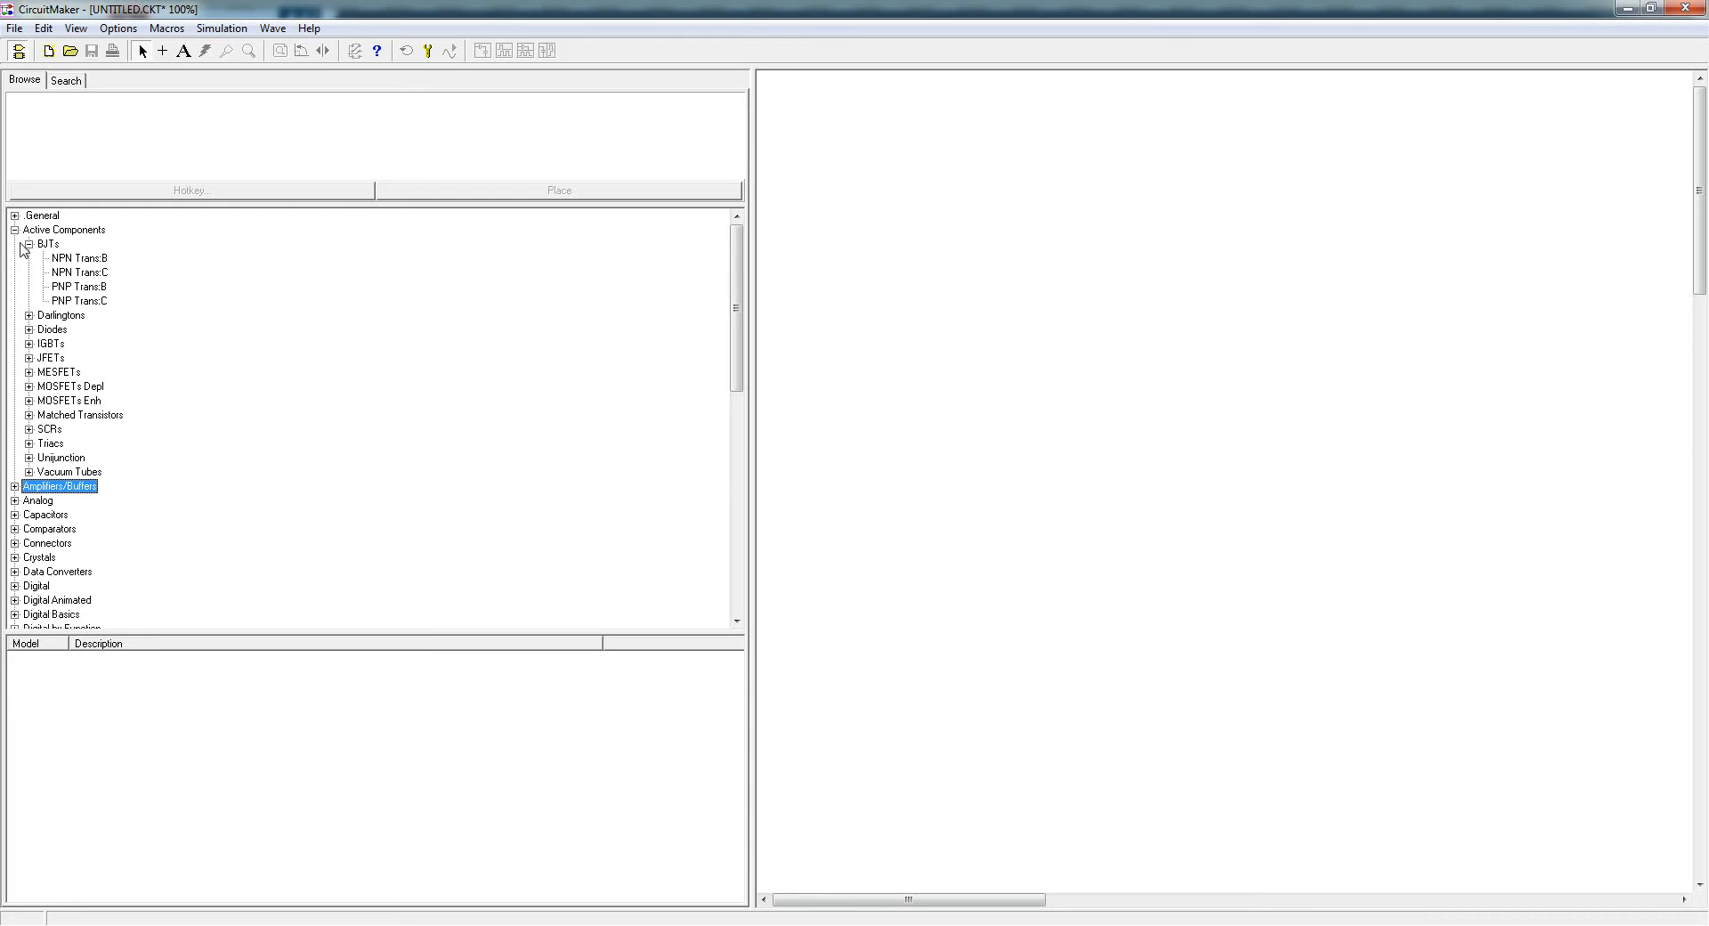
{"action": "left_click", "coordinate": [29, 244]}
- Preview the NPN and PNP Darlington devices, select the ECG269 model under PNP Darling1, and collapse the Darlingtons group
{"action": "left_click", "coordinate": [30, 258]}
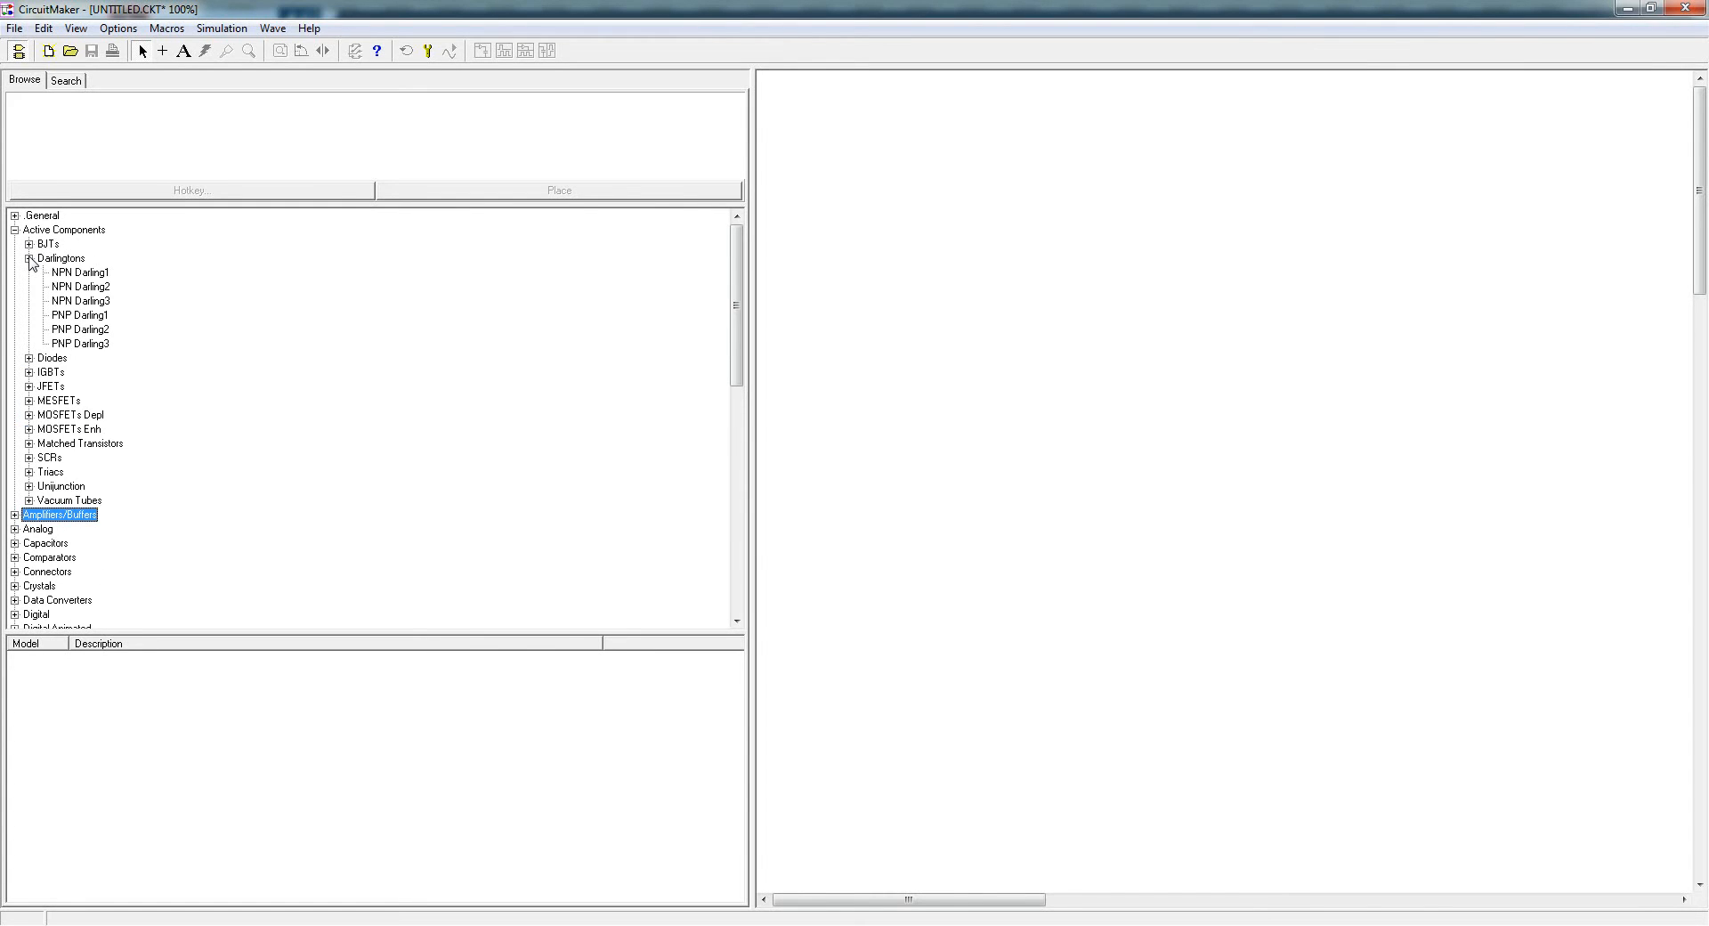
{"action": "left_click", "coordinate": [79, 287]}
{"action": "left_click", "coordinate": [78, 303]}
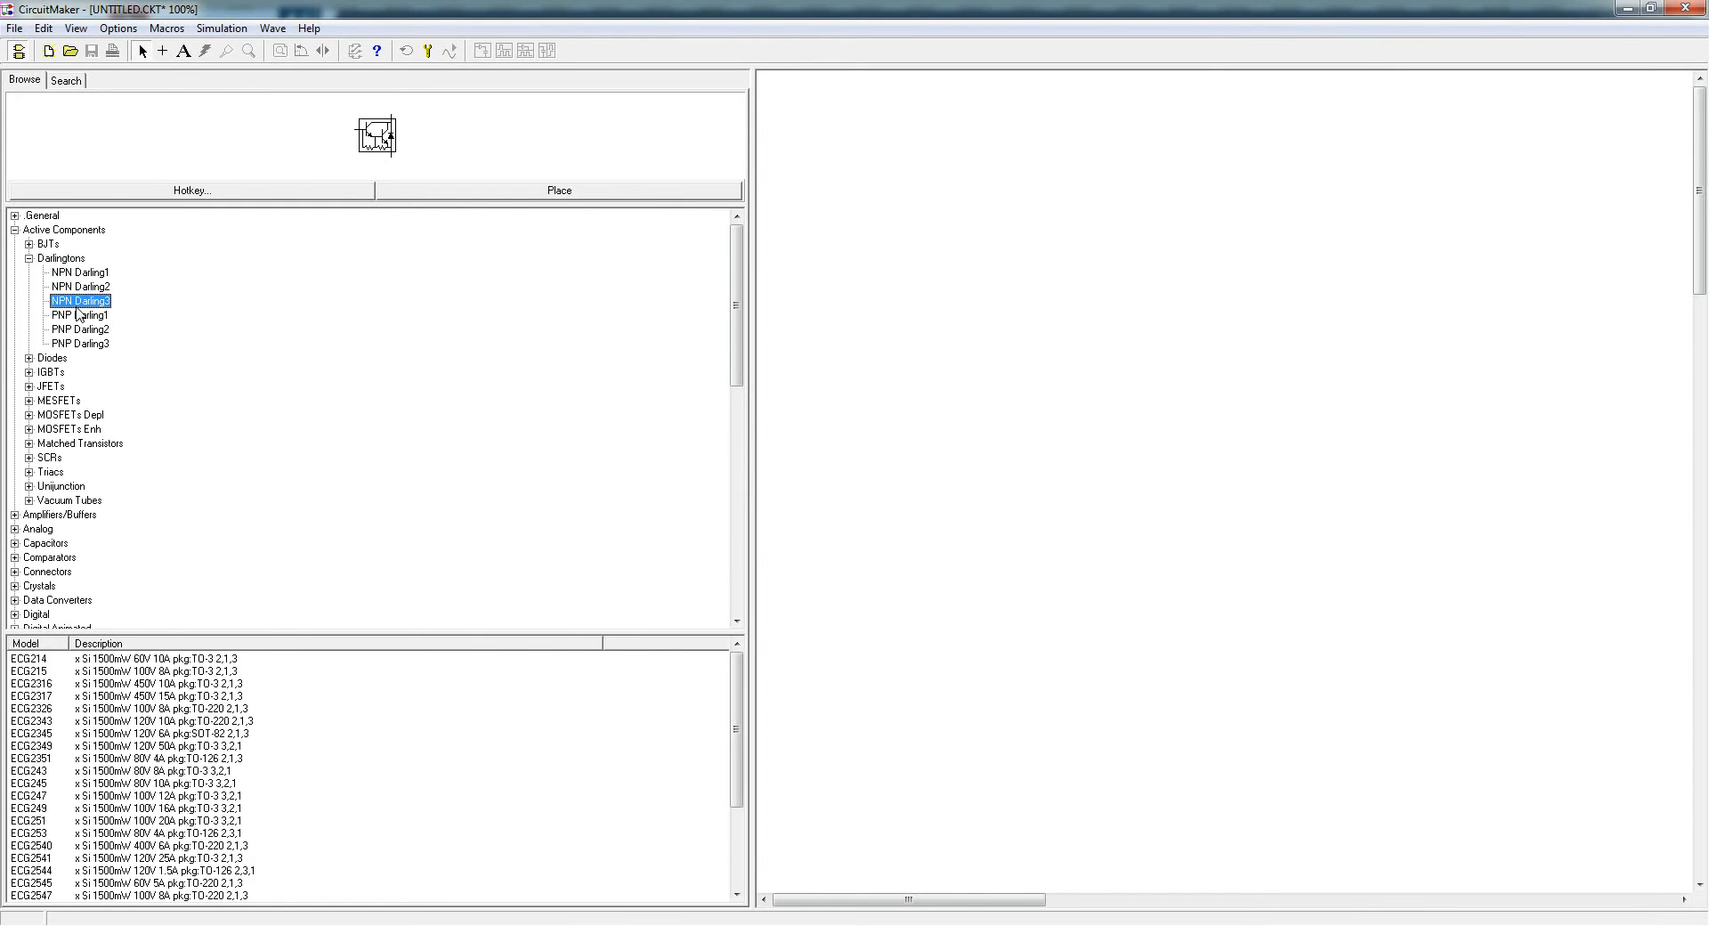
{"action": "left_click", "coordinate": [78, 315]}
{"action": "left_click", "coordinate": [80, 330]}
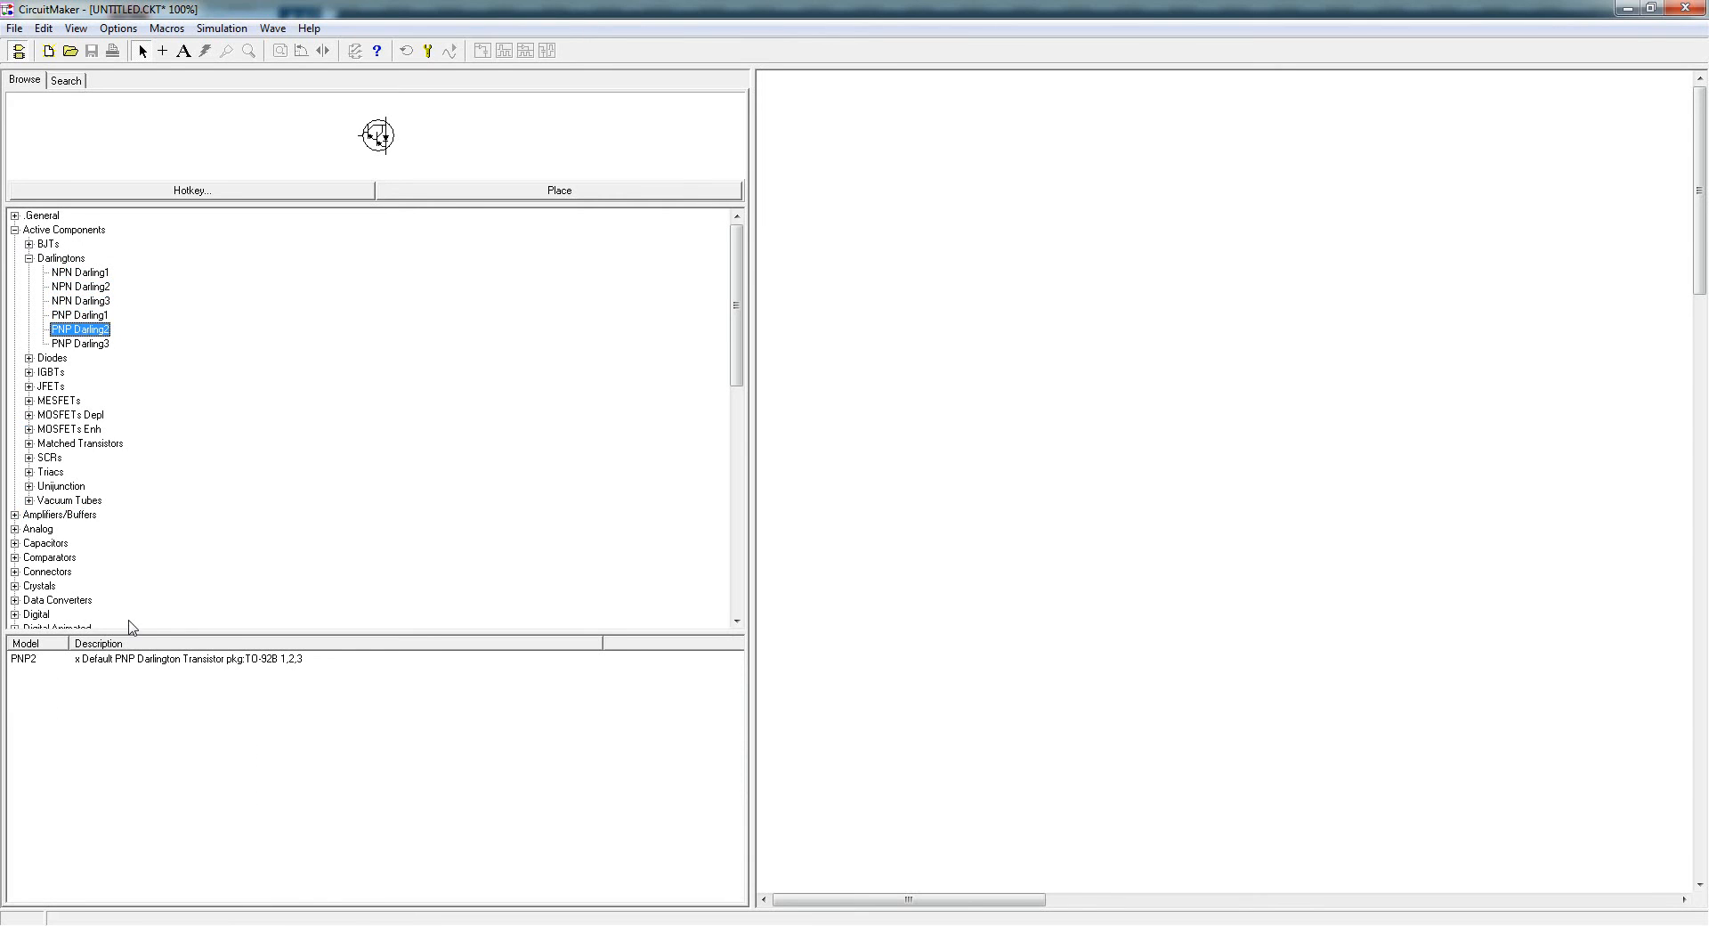
{"action": "left_click", "coordinate": [78, 316]}
{"action": "left_click", "coordinate": [31, 758]}
{"action": "left_click", "coordinate": [31, 696]}
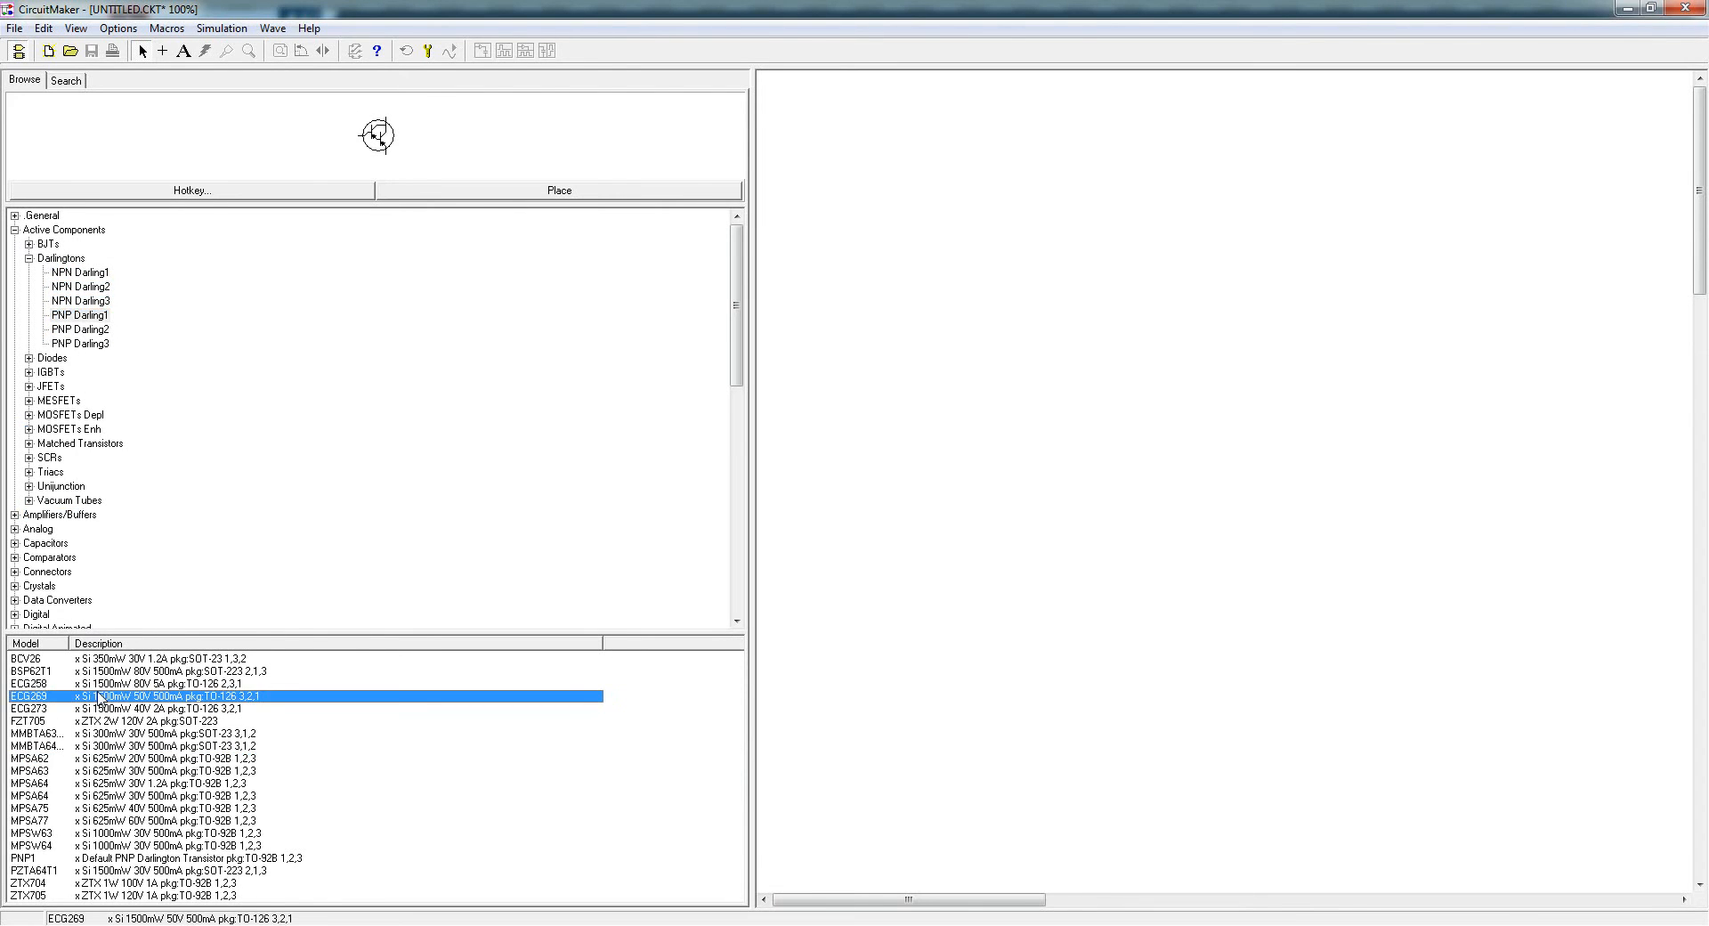
{"action": "left_click", "coordinate": [29, 258]}
- Preview Diode, Diode ACK, Diode AKA and Diode KAK in the Diodes group, and collapse it
{"action": "left_click", "coordinate": [29, 273]}
{"action": "left_click", "coordinate": [64, 287]}
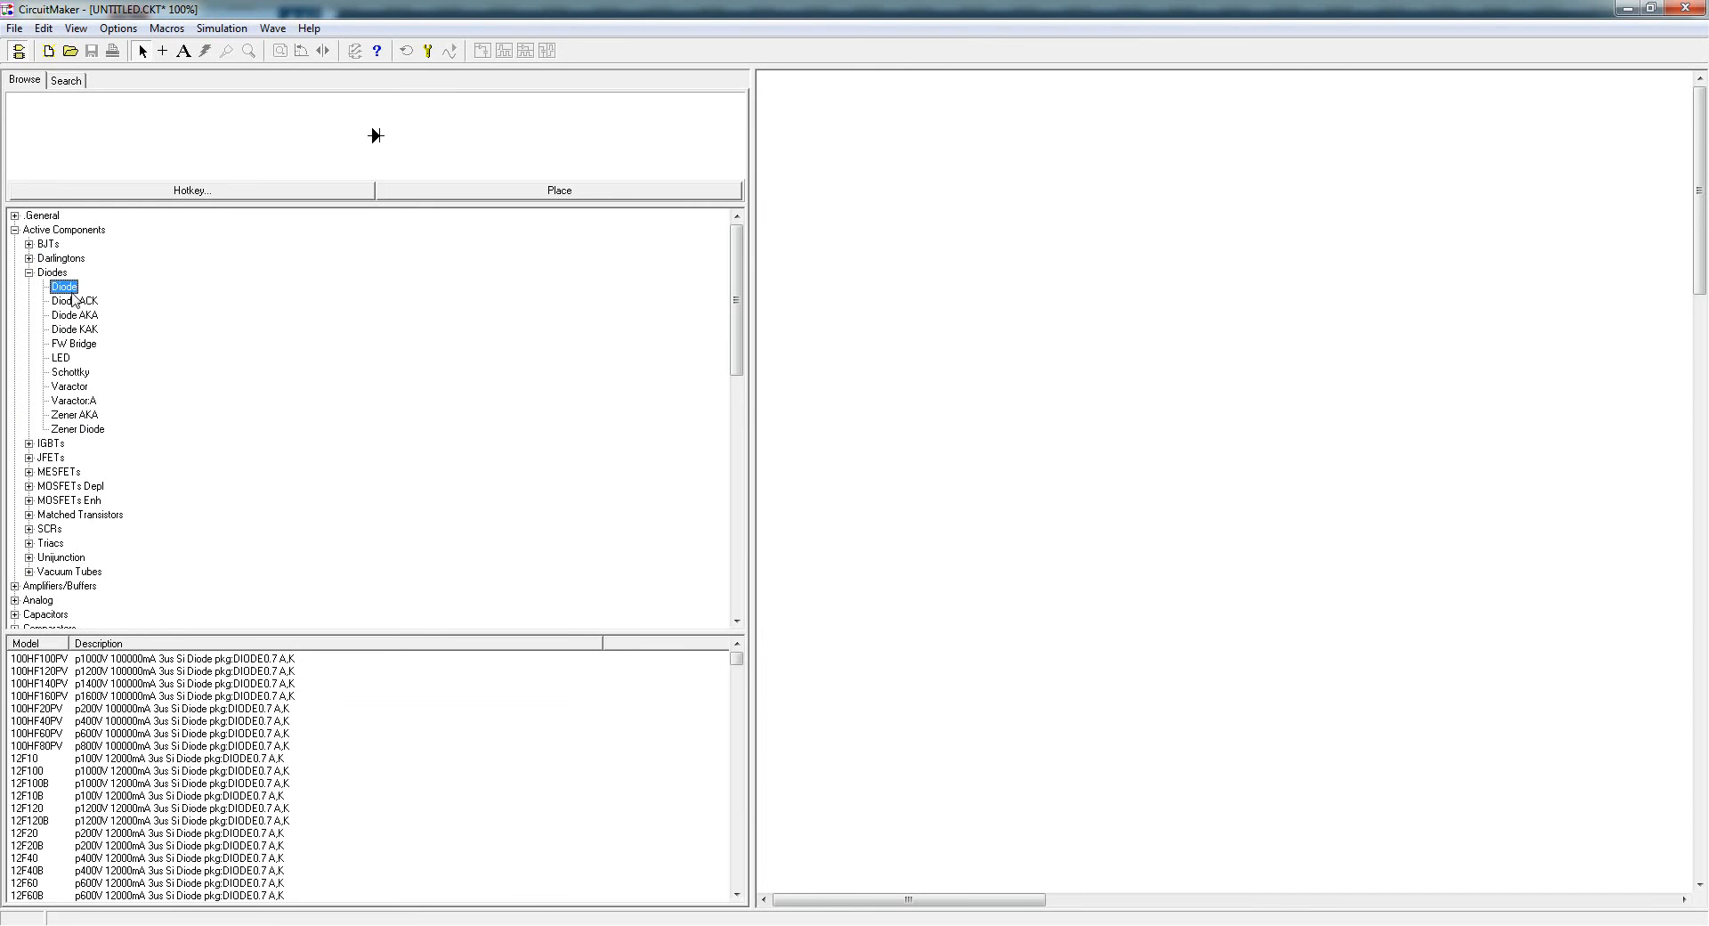
{"action": "left_click", "coordinate": [75, 302]}
{"action": "left_click", "coordinate": [75, 315]}
{"action": "left_click", "coordinate": [75, 330]}
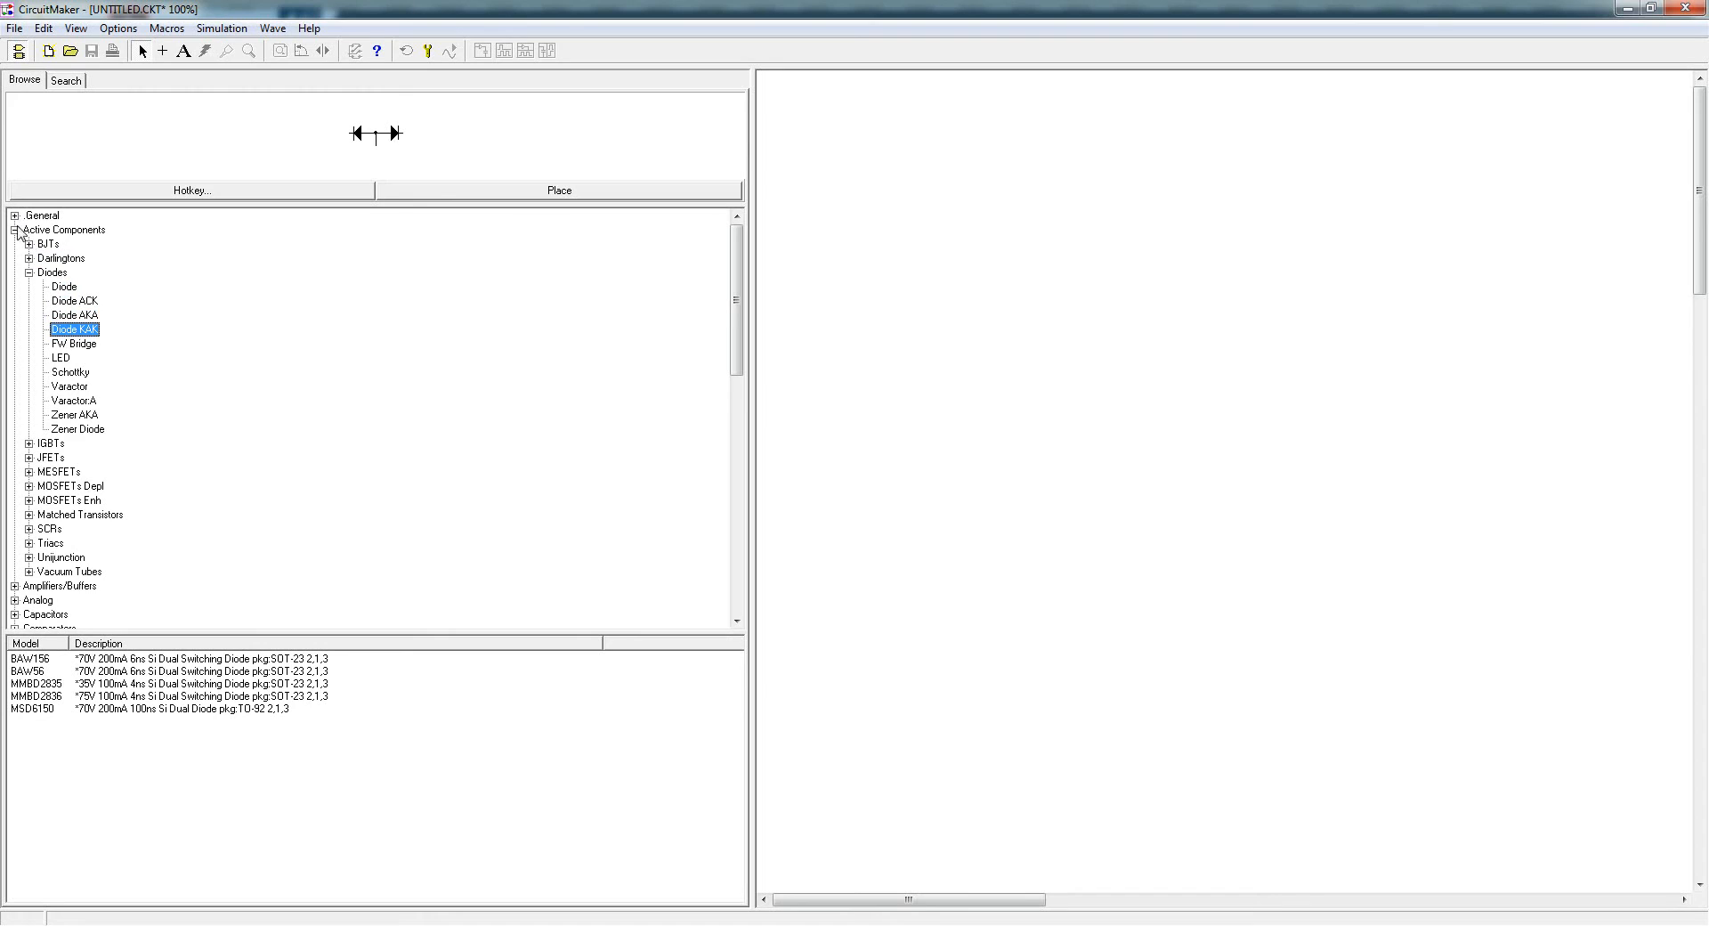
{"action": "left_click", "coordinate": [28, 273]}
- Preview the N-IGBT variants and the P-IGBT in the IGBTs group, and collapse it
{"action": "left_click", "coordinate": [29, 287]}
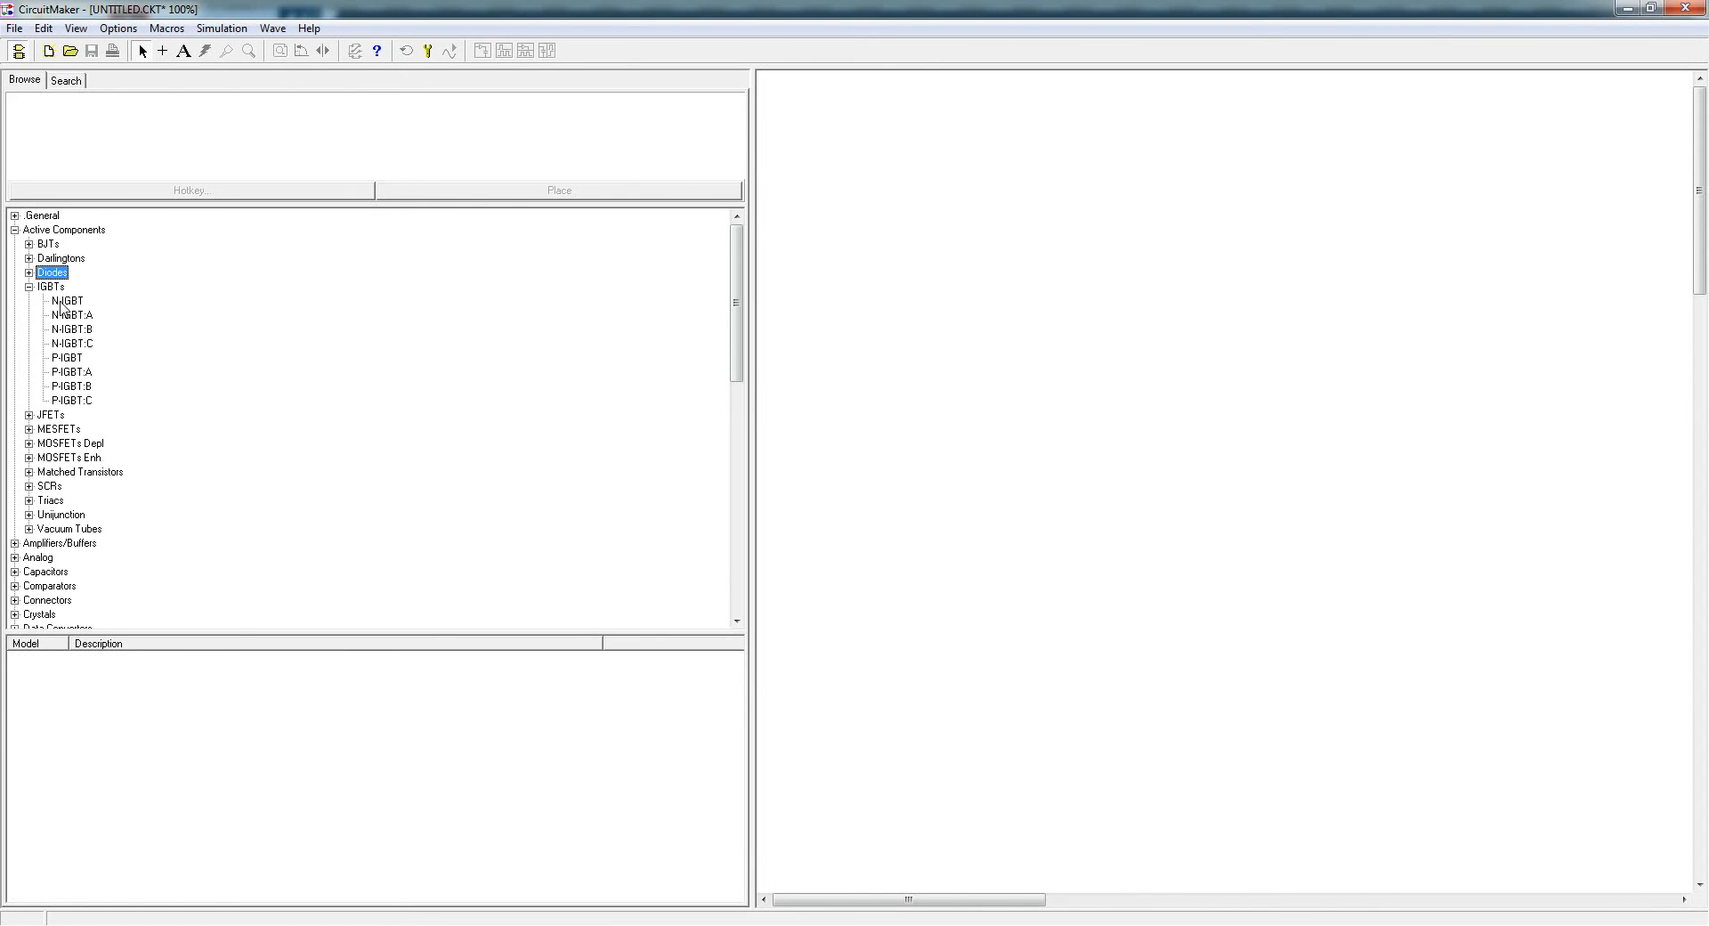
{"action": "left_click", "coordinate": [63, 303]}
{"action": "left_click", "coordinate": [70, 317]}
{"action": "left_click", "coordinate": [73, 331]}
{"action": "left_click", "coordinate": [75, 359]}
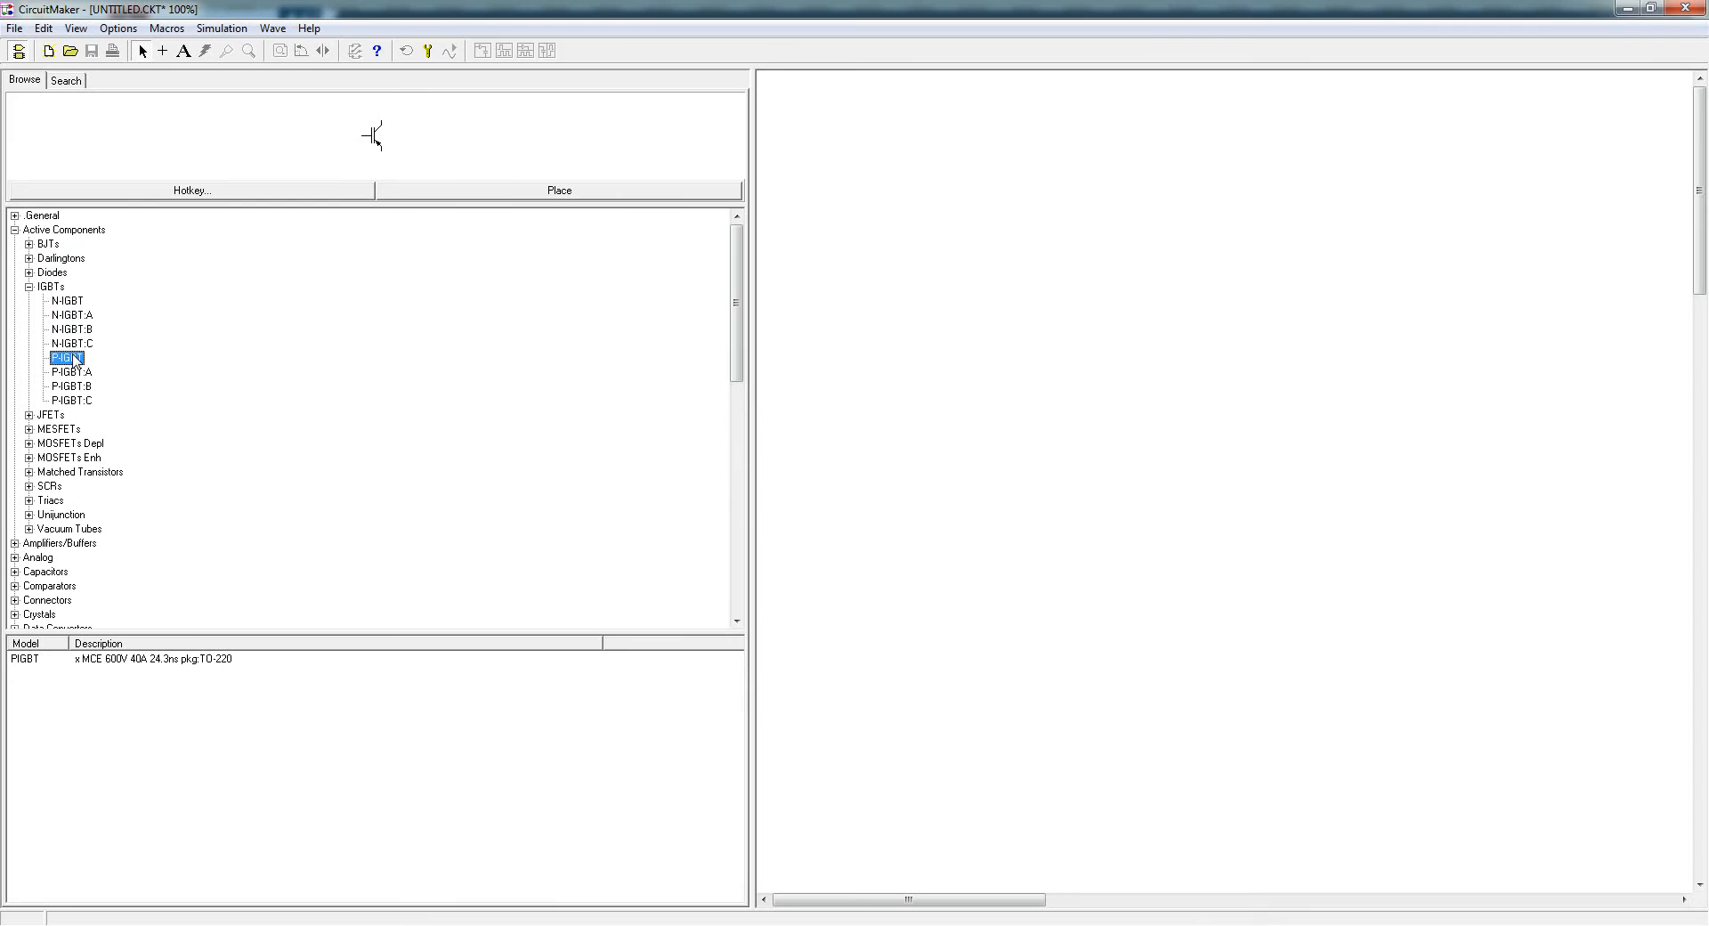
{"action": "left_click", "coordinate": [29, 287]}
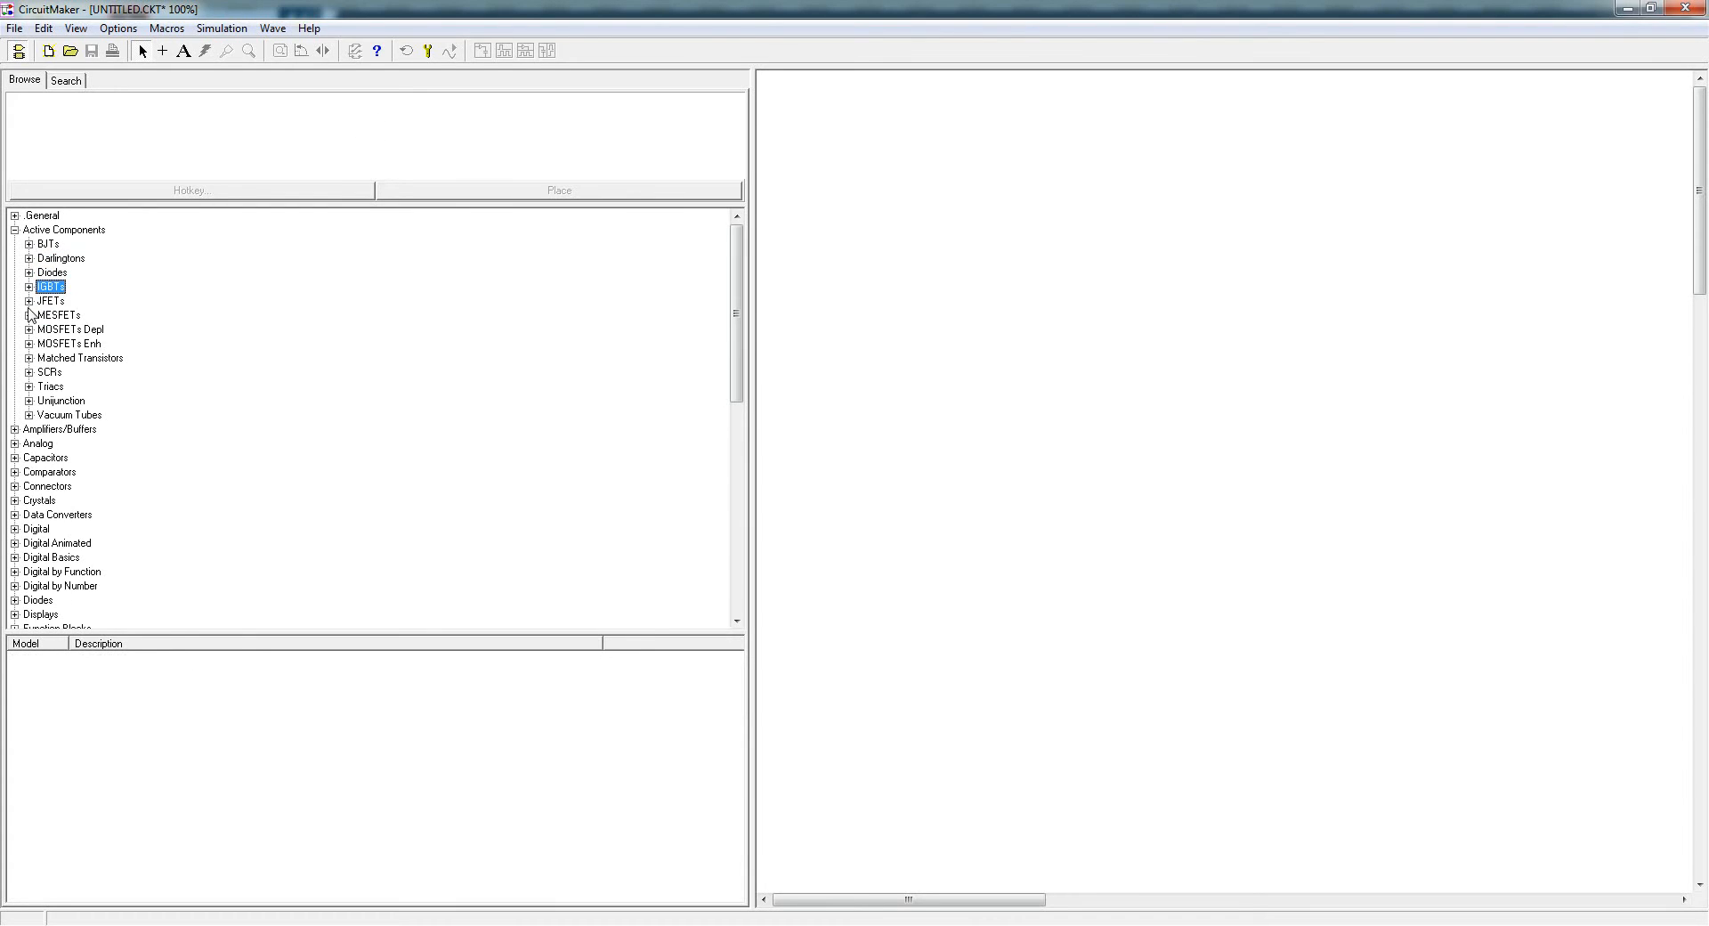
- Check the MOSFETs Depl group briefly and preview N-EMOS 3T and N-EMOS 4T in MOSFETs Enh
{"action": "left_click", "coordinate": [29, 329]}
{"action": "left_click", "coordinate": [29, 329]}
{"action": "left_click", "coordinate": [29, 344]}
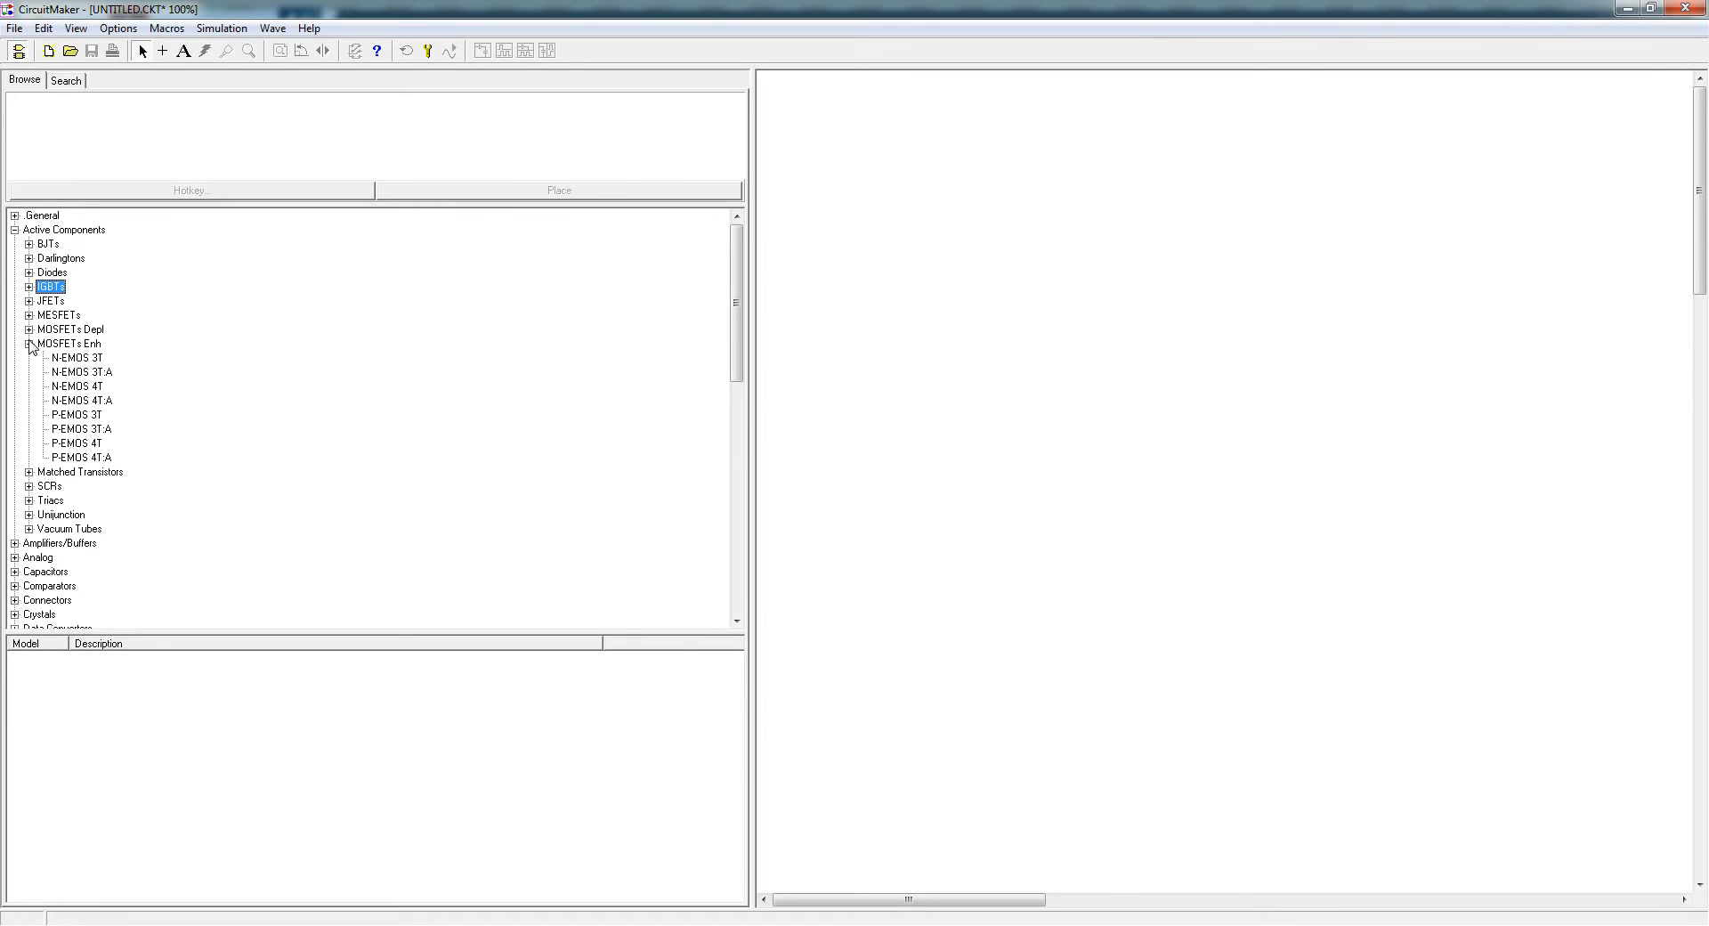
{"action": "left_click", "coordinate": [76, 359]}
{"action": "left_click", "coordinate": [76, 385]}
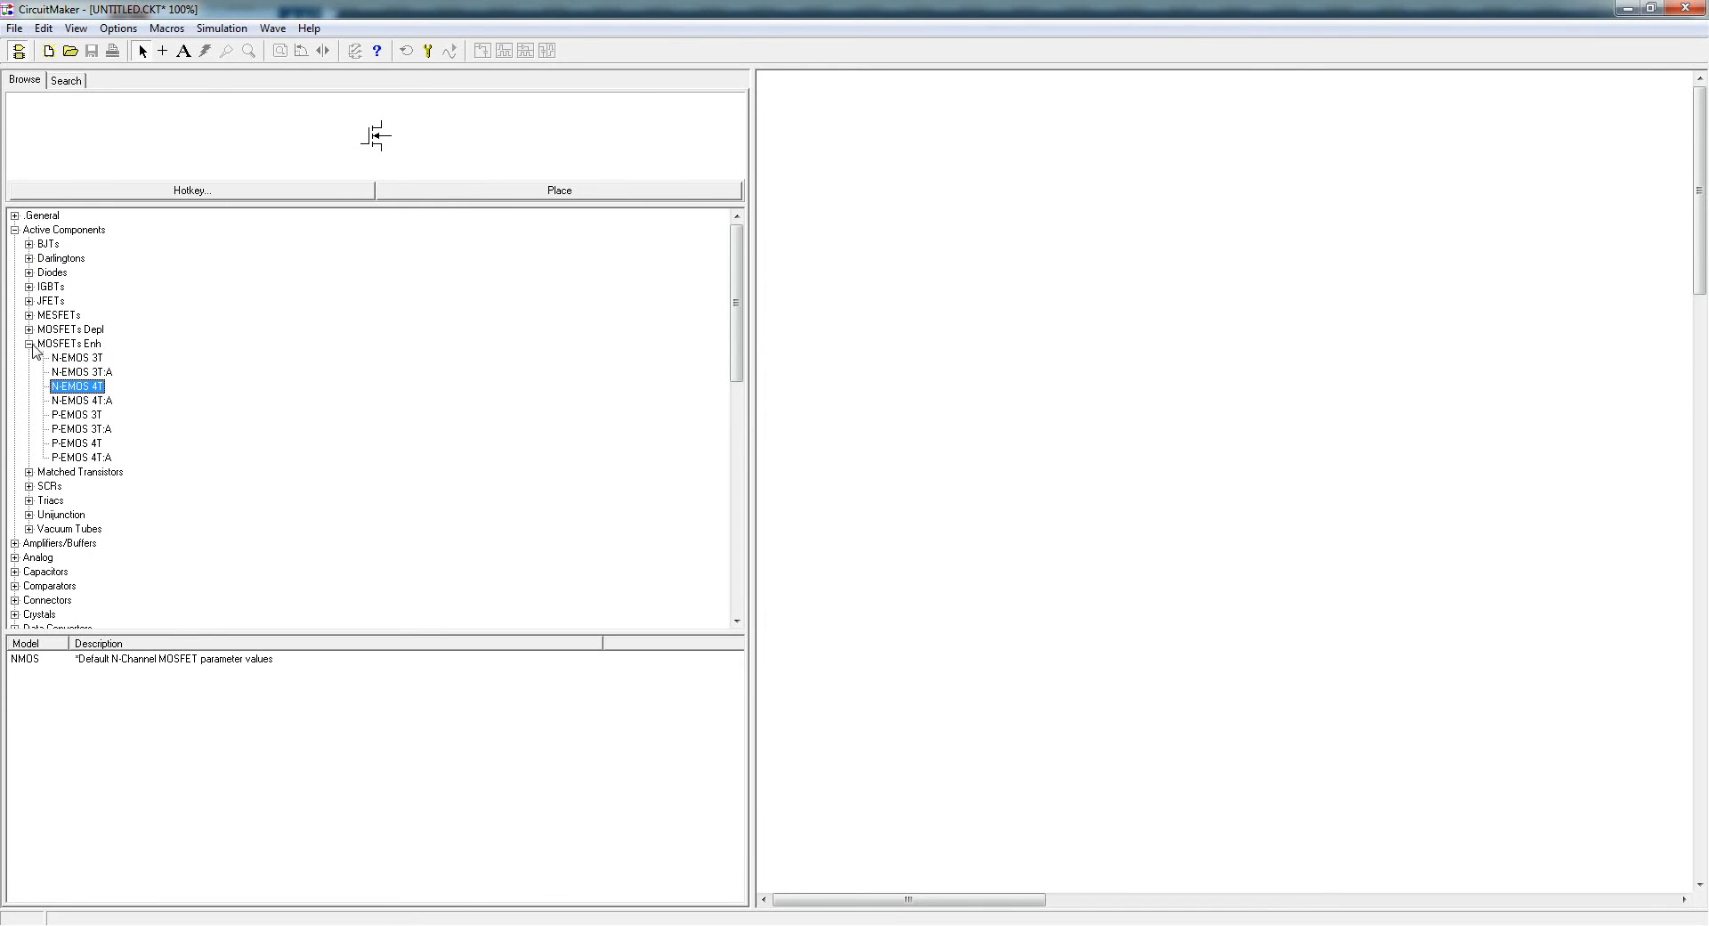
- Browse the N-EMOS 3T:A model list down to the IRF power MOSFETs, and collapse the MOSFETs Enh group
{"action": "left_click", "coordinate": [77, 368]}
{"action": "left_click", "coordinate": [83, 745]}
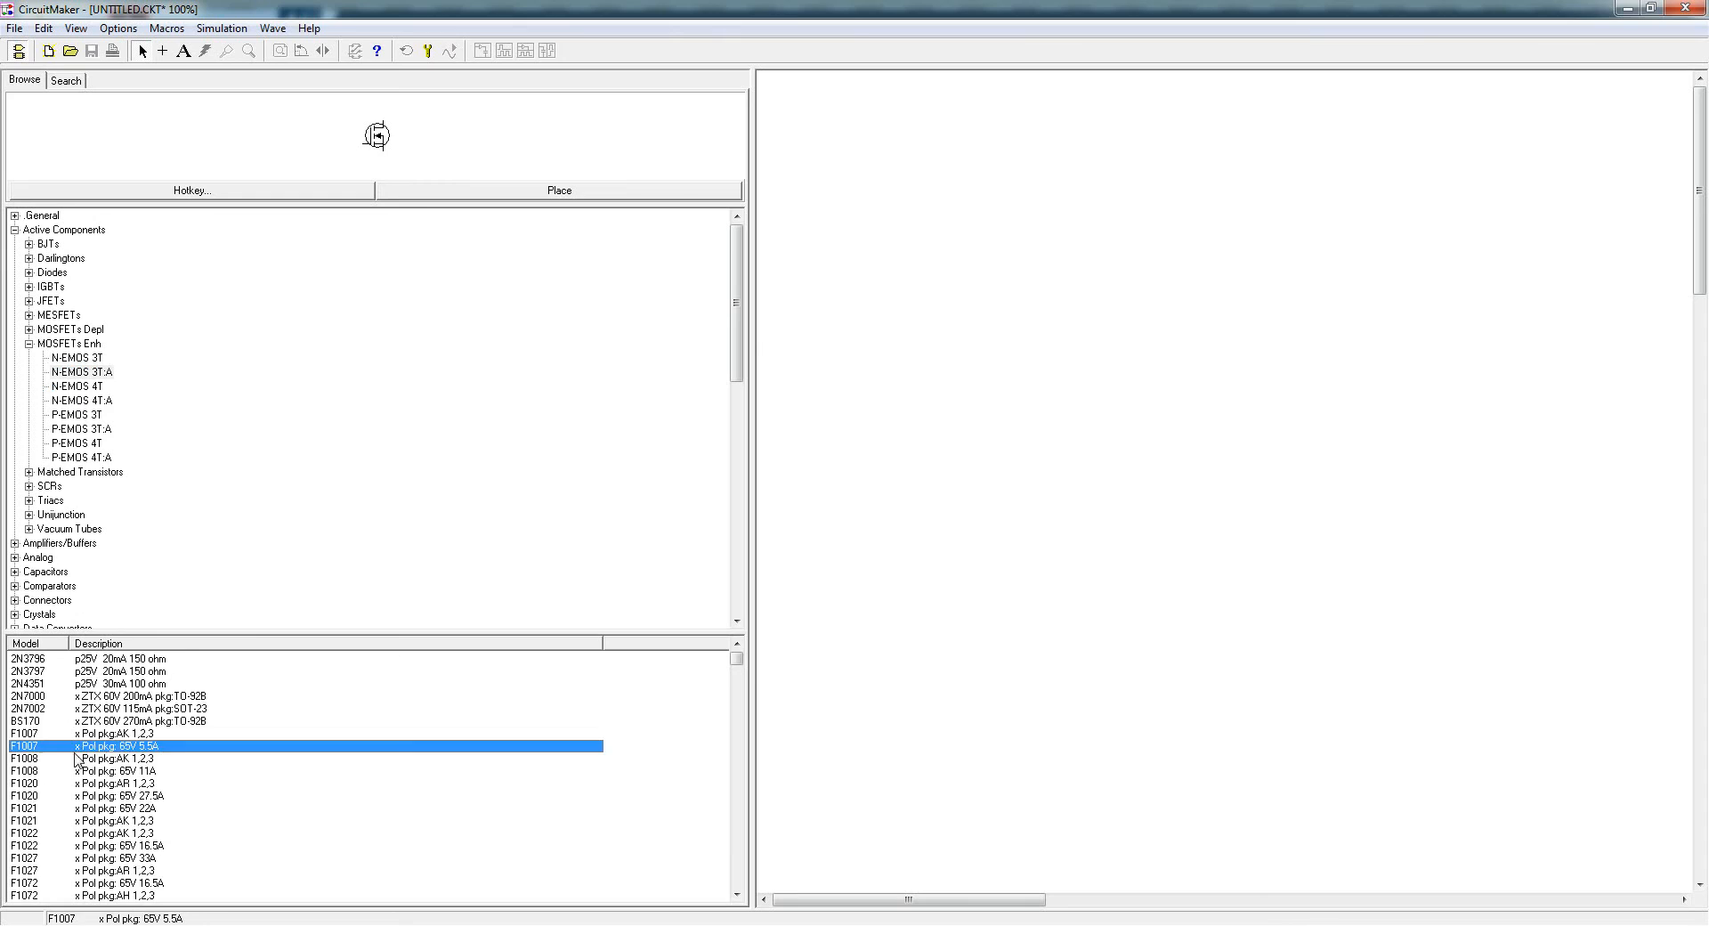
{"action": "scroll", "coordinate": [458, 846], "scroll_direction": "down", "scroll_amount": 6}
{"action": "left_click_drag", "start_coordinate": [733, 668], "coordinate": [786, 707]}
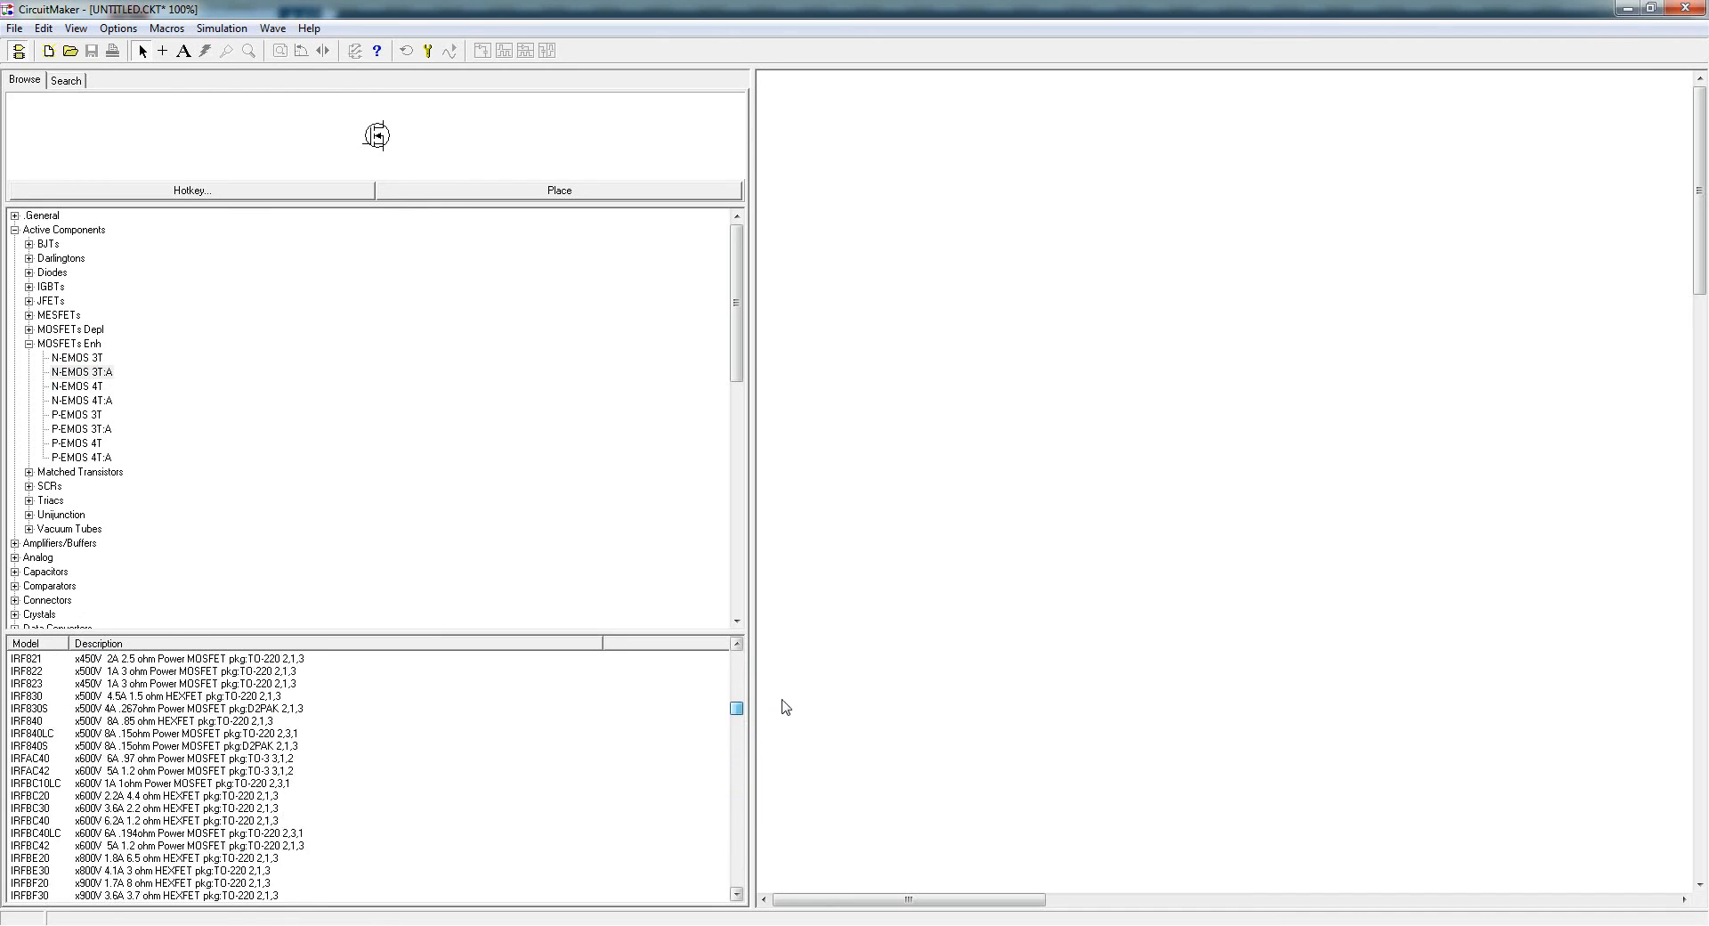
{"action": "left_click", "coordinate": [28, 343]}
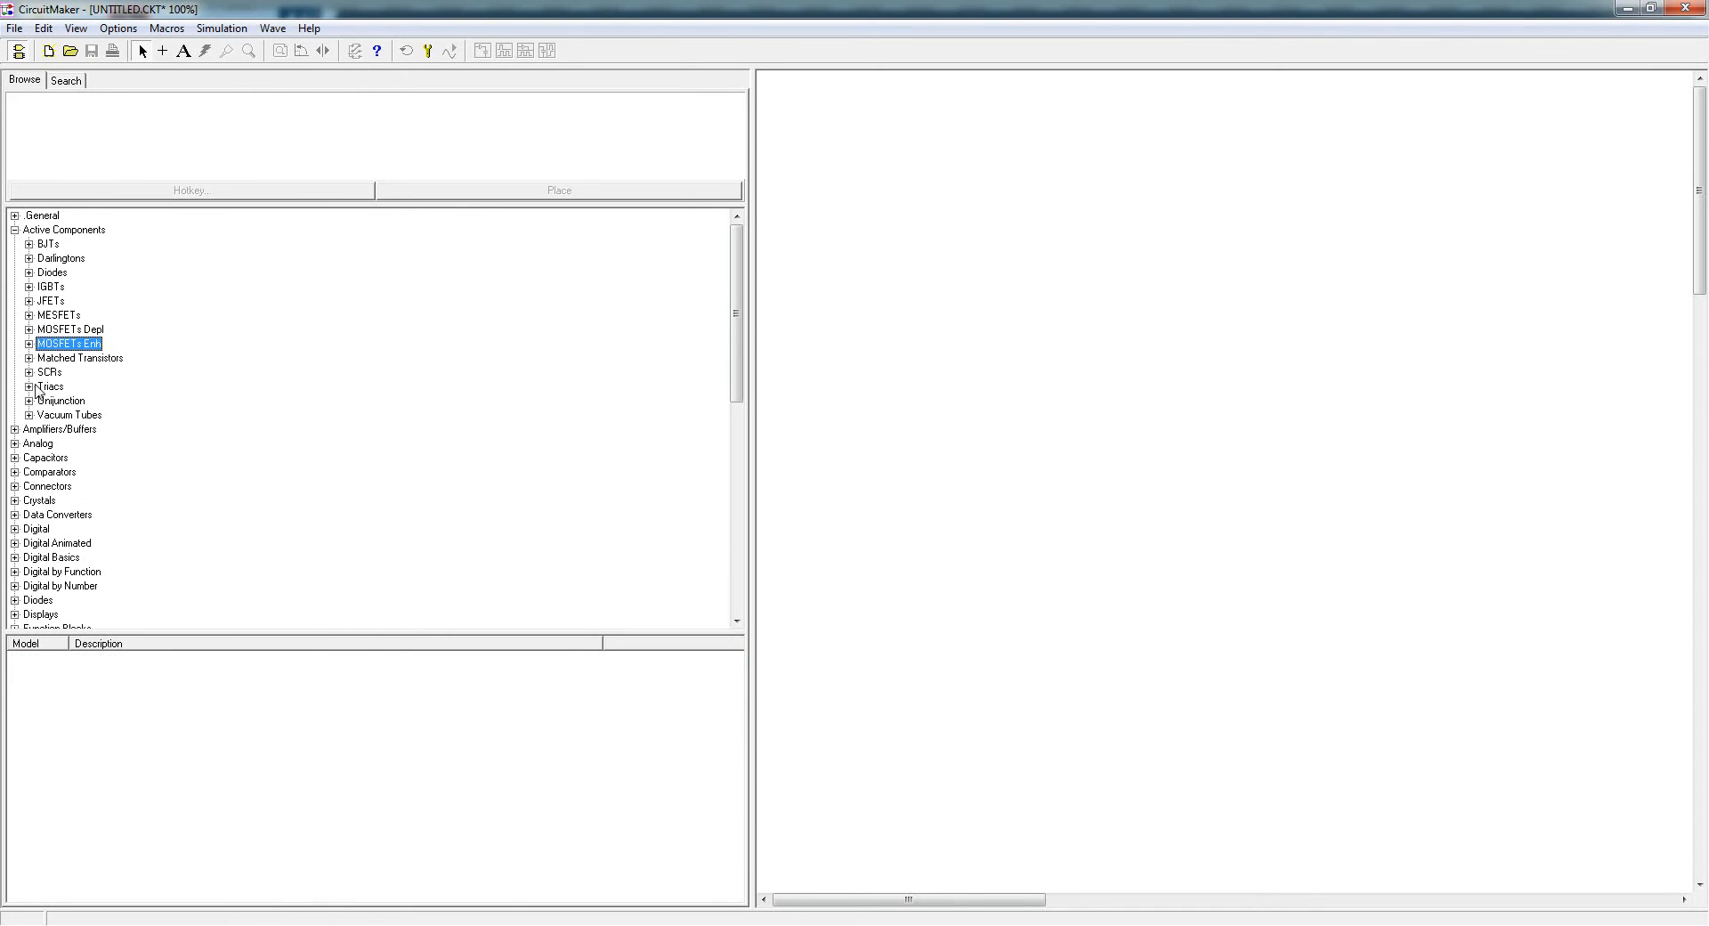
- Compare the SCR symbol and models with Triac:A and Triac:B, and collapse the SCRs and Triacs groups
{"action": "left_click", "coordinate": [29, 372]}
{"action": "left_click", "coordinate": [62, 388]}
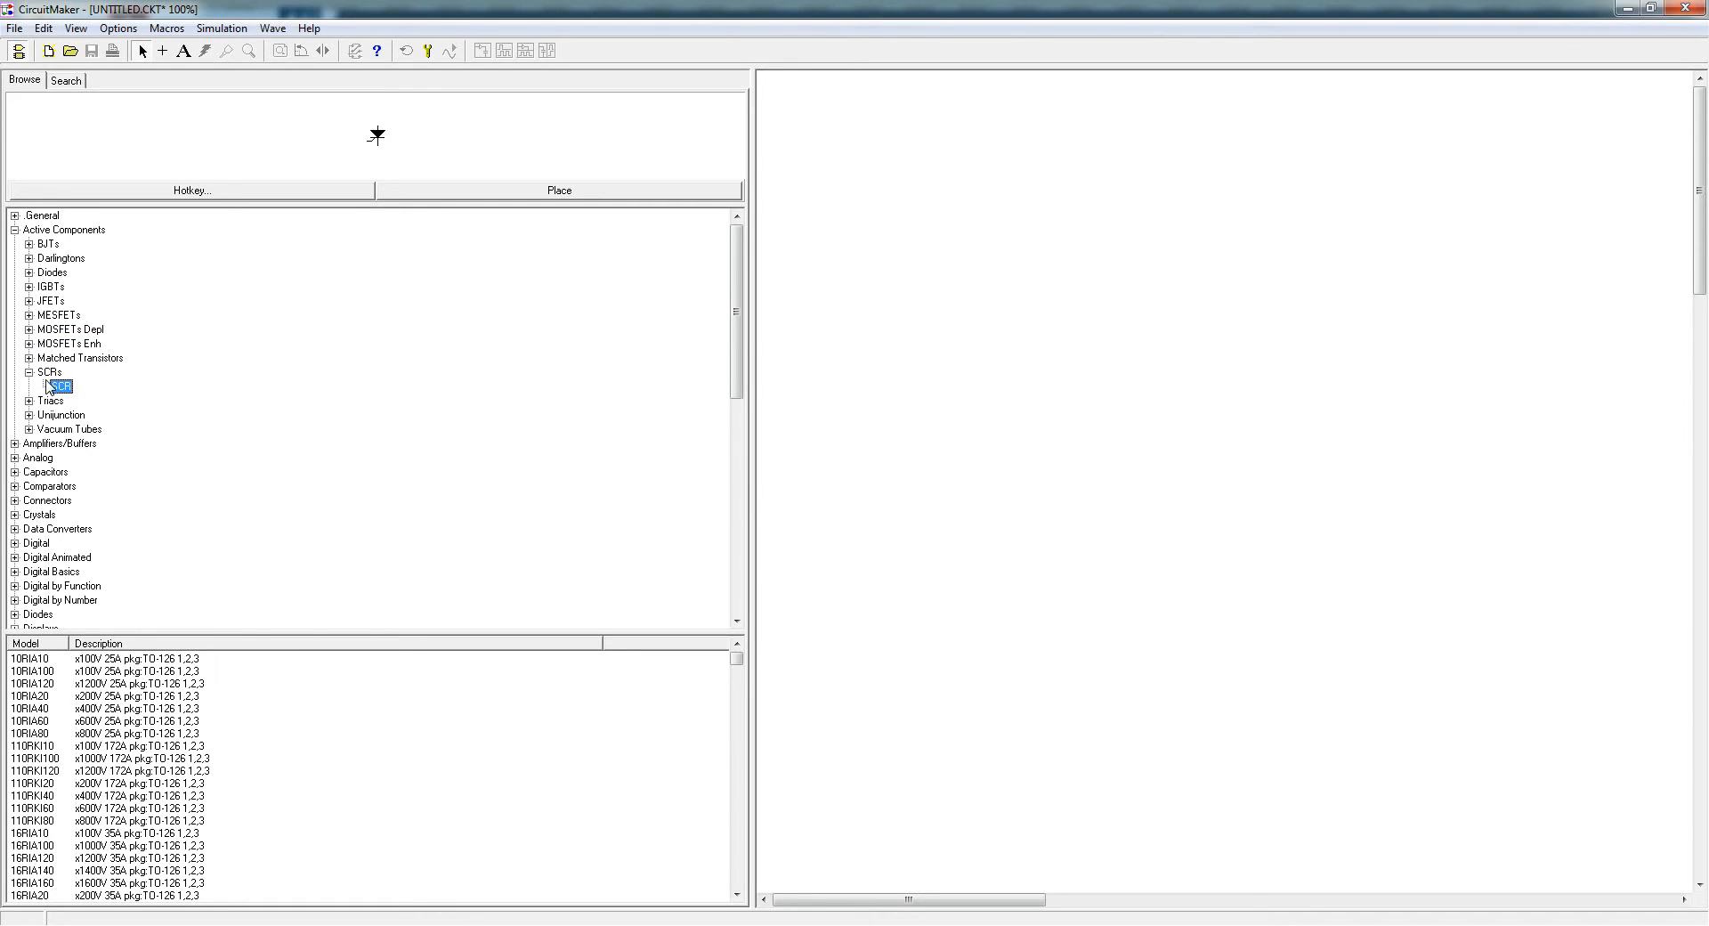
{"action": "left_click", "coordinate": [29, 401]}
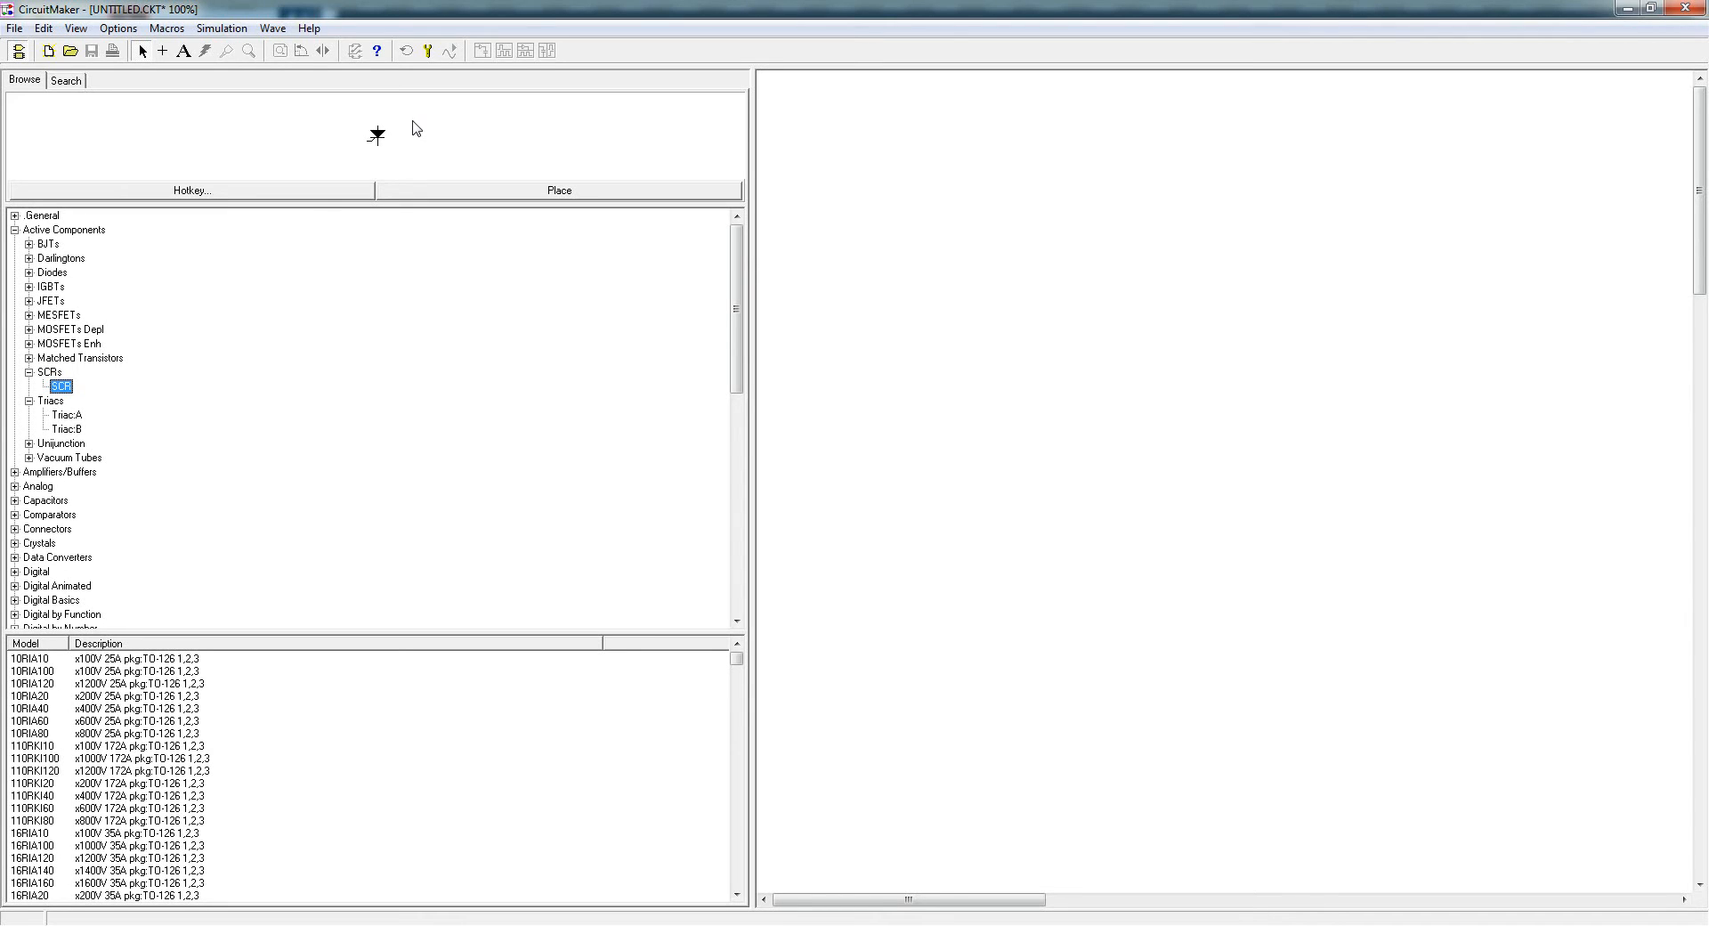
{"action": "left_click", "coordinate": [71, 415]}
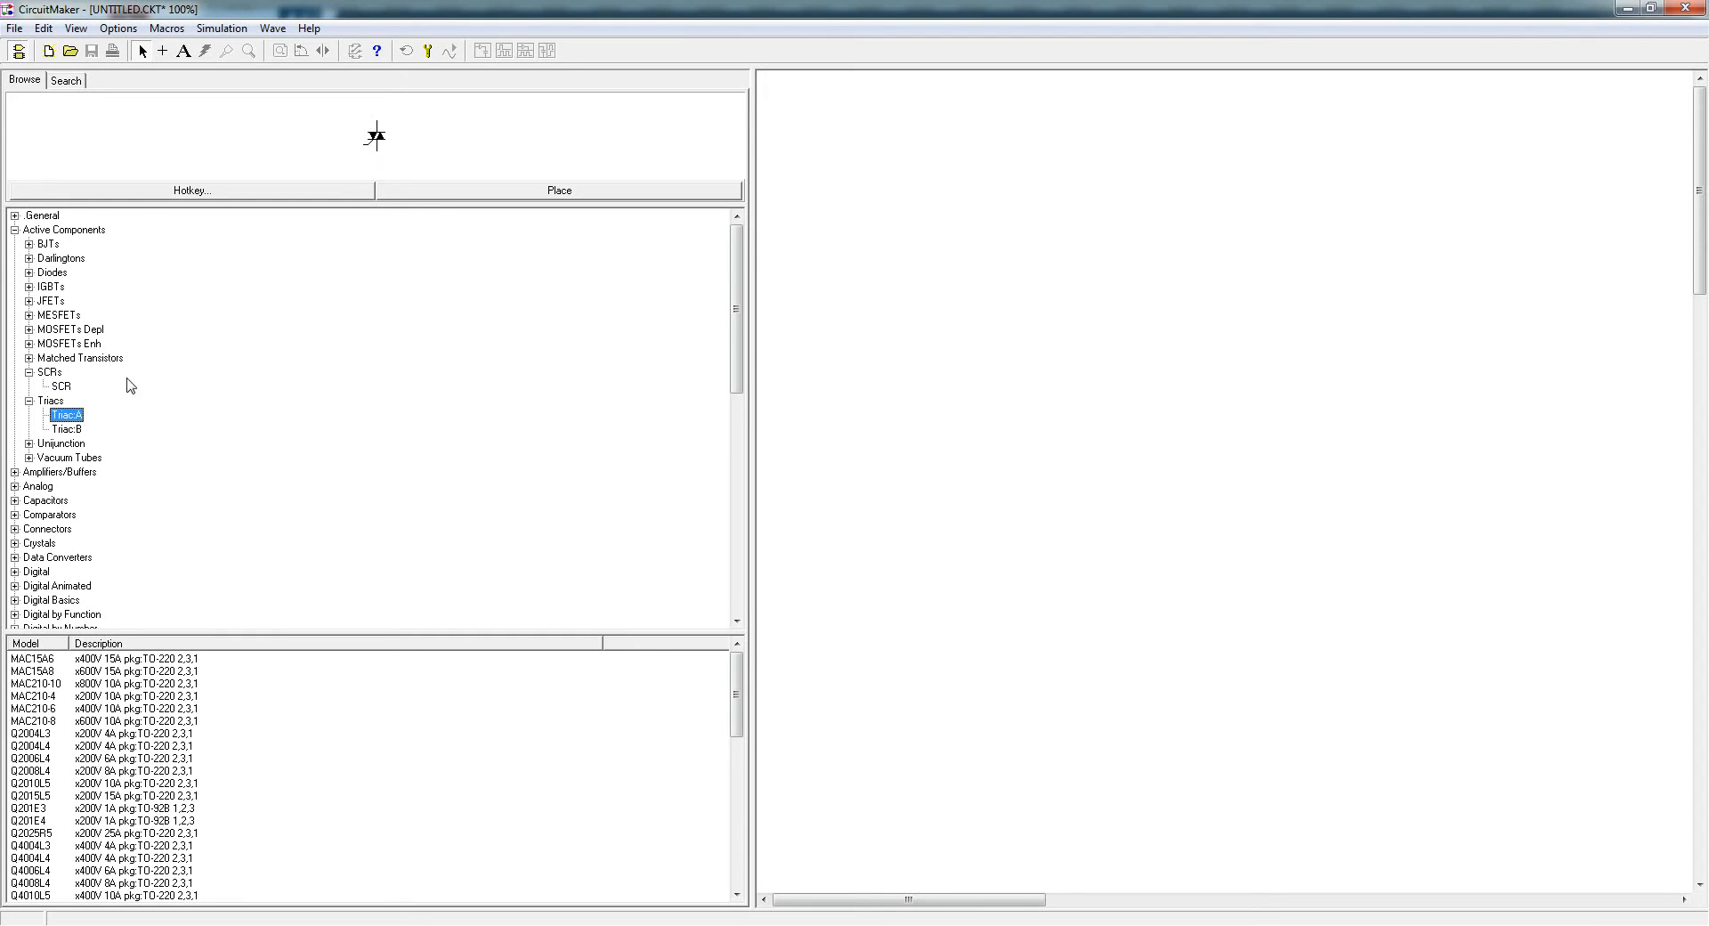
{"action": "left_click", "coordinate": [62, 387]}
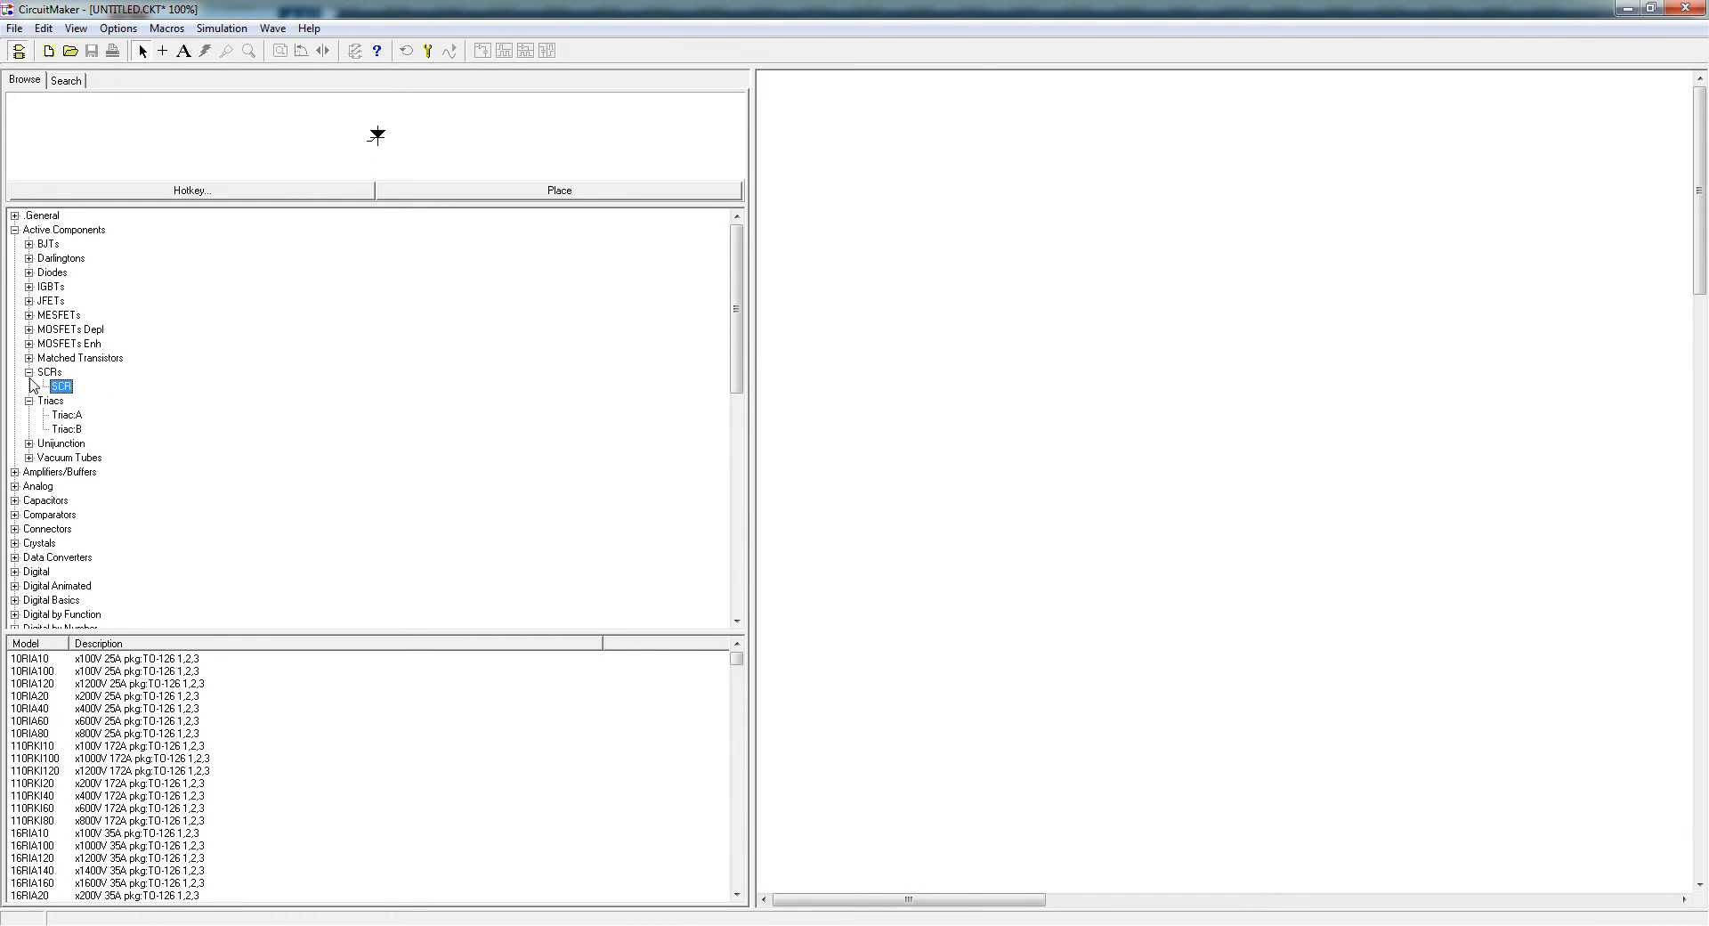
{"action": "left_click", "coordinate": [67, 428]}
{"action": "left_click", "coordinate": [29, 400]}
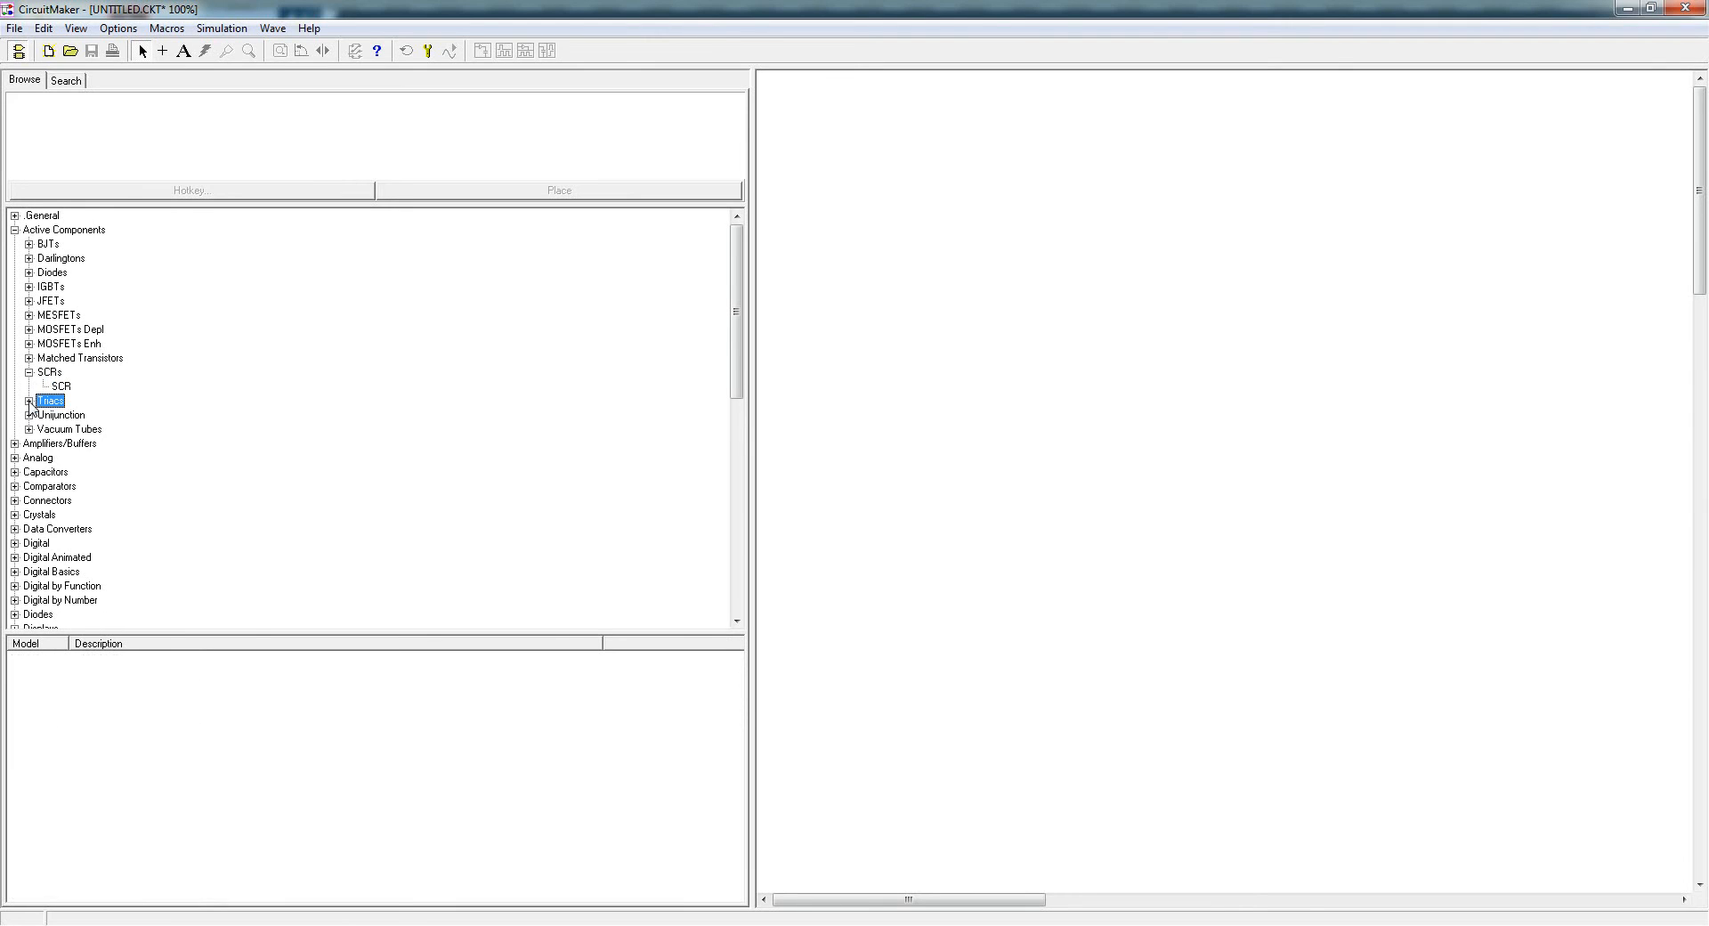
{"action": "left_click", "coordinate": [29, 372]}
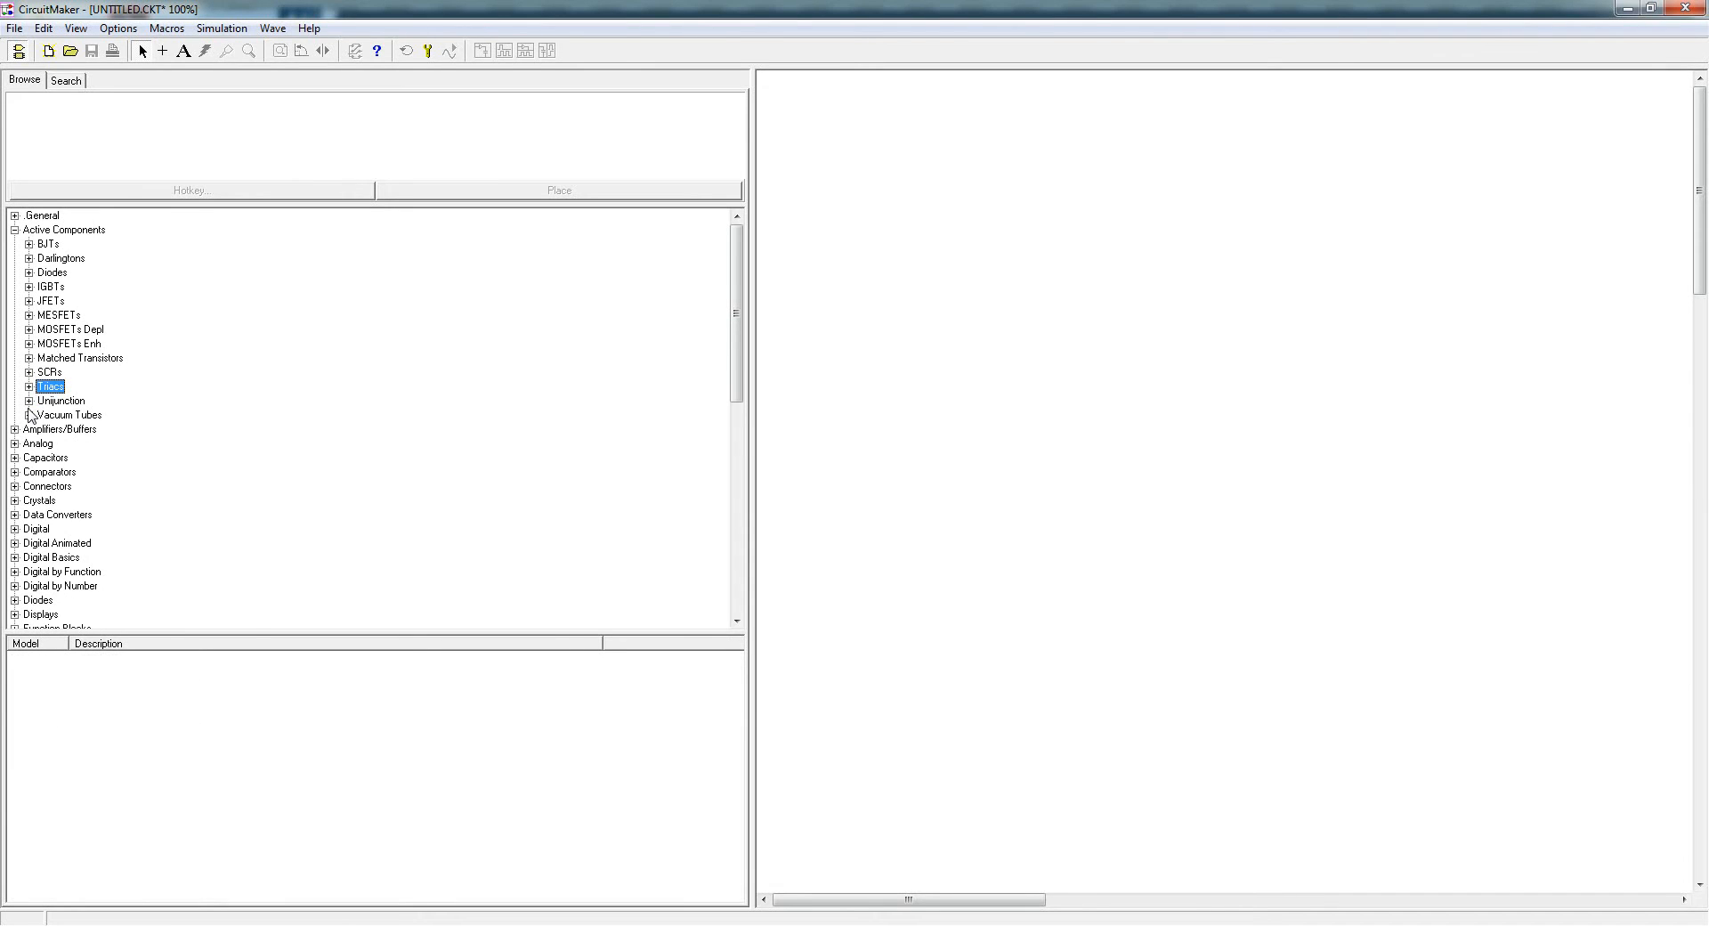
- Preview the N-UJT and PUT devices in the Unijunction group, and collapse it
{"action": "left_click", "coordinate": [30, 401]}
{"action": "left_click", "coordinate": [57, 414]}
{"action": "left_click", "coordinate": [59, 429]}
{"action": "left_click", "coordinate": [62, 415]}
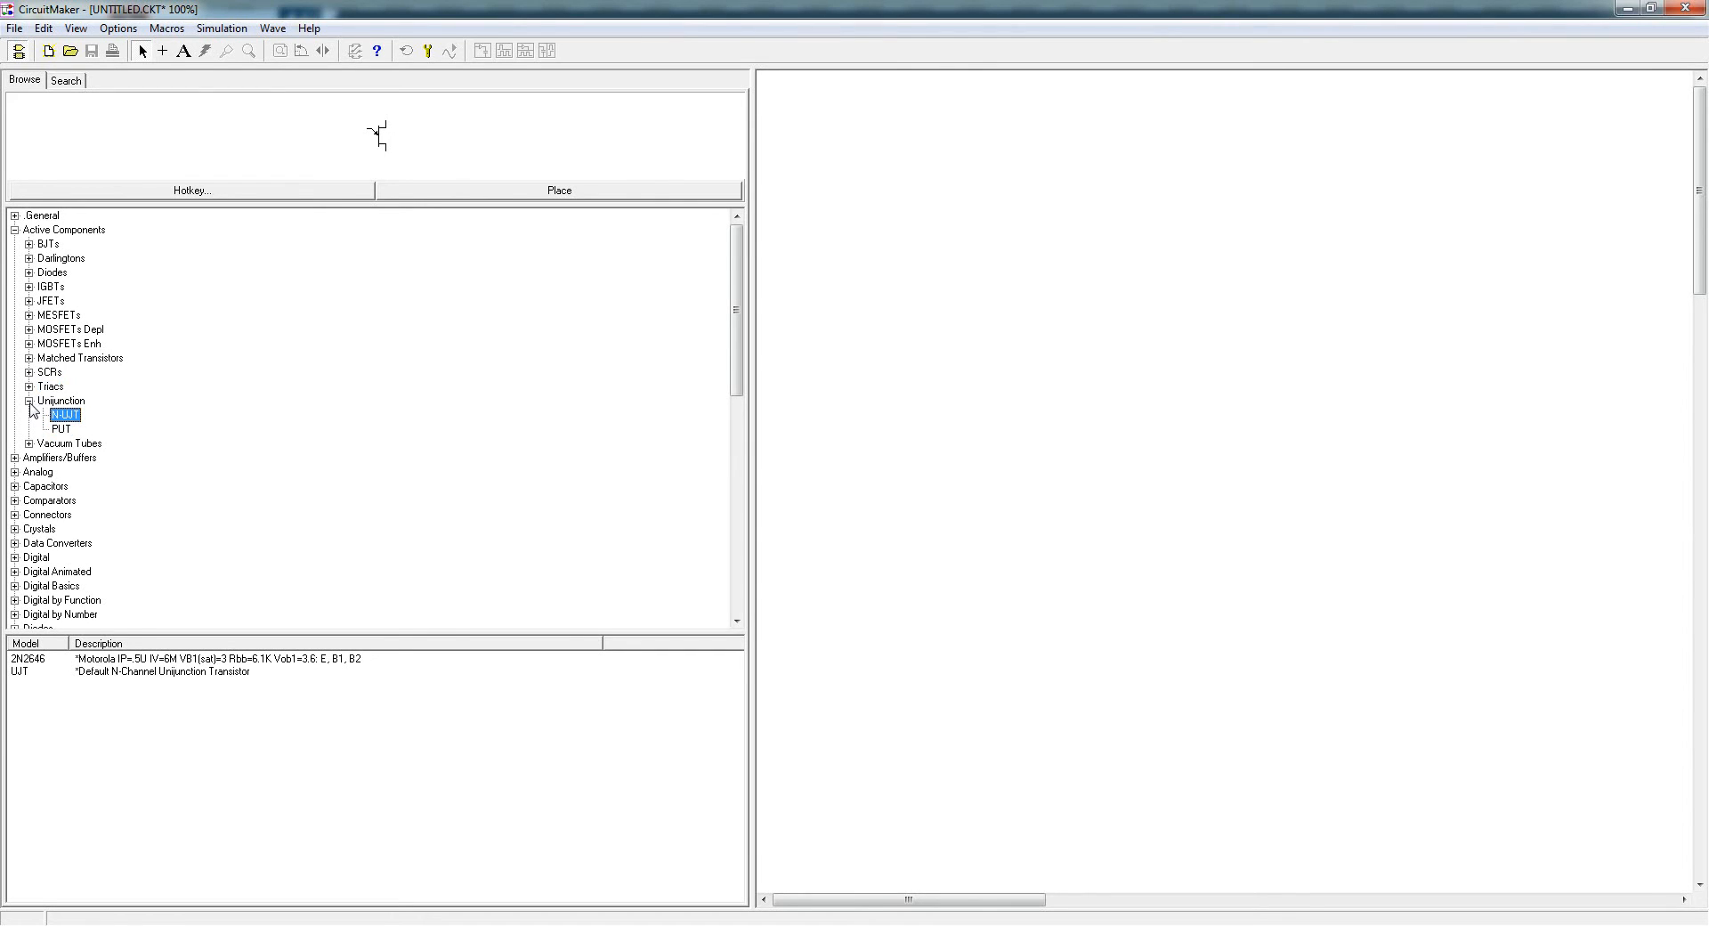
{"action": "left_click", "coordinate": [30, 401]}
- Preview the Vacuum Tubes devices from Pentode to Vac Diode:H, and collapse the group and the Active Components category
{"action": "left_click", "coordinate": [29, 416]}
{"action": "left_click", "coordinate": [66, 430]}
{"action": "left_click", "coordinate": [70, 443]}
{"action": "left_click", "coordinate": [69, 458]}
{"action": "left_click", "coordinate": [71, 472]}
{"action": "left_click", "coordinate": [71, 486]}
{"action": "left_click", "coordinate": [73, 501]}
{"action": "left_click", "coordinate": [73, 515]}
{"action": "left_click", "coordinate": [74, 528]}
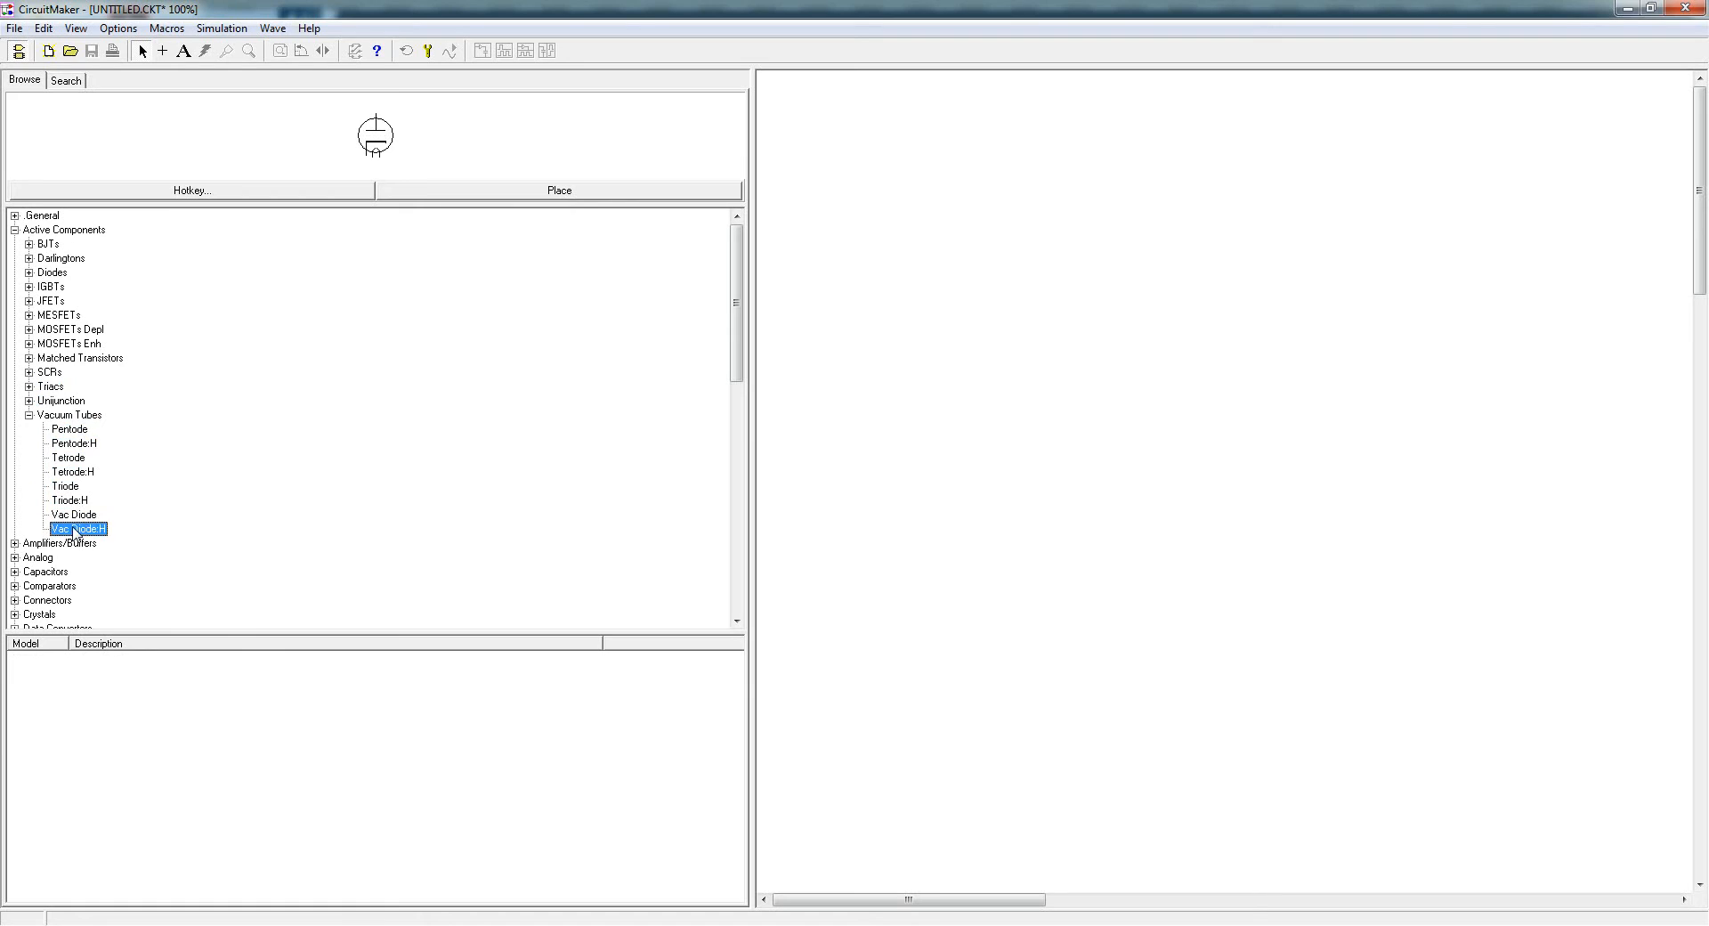
{"action": "left_click", "coordinate": [73, 513]}
{"action": "left_click", "coordinate": [74, 499]}
{"action": "left_click", "coordinate": [72, 472]}
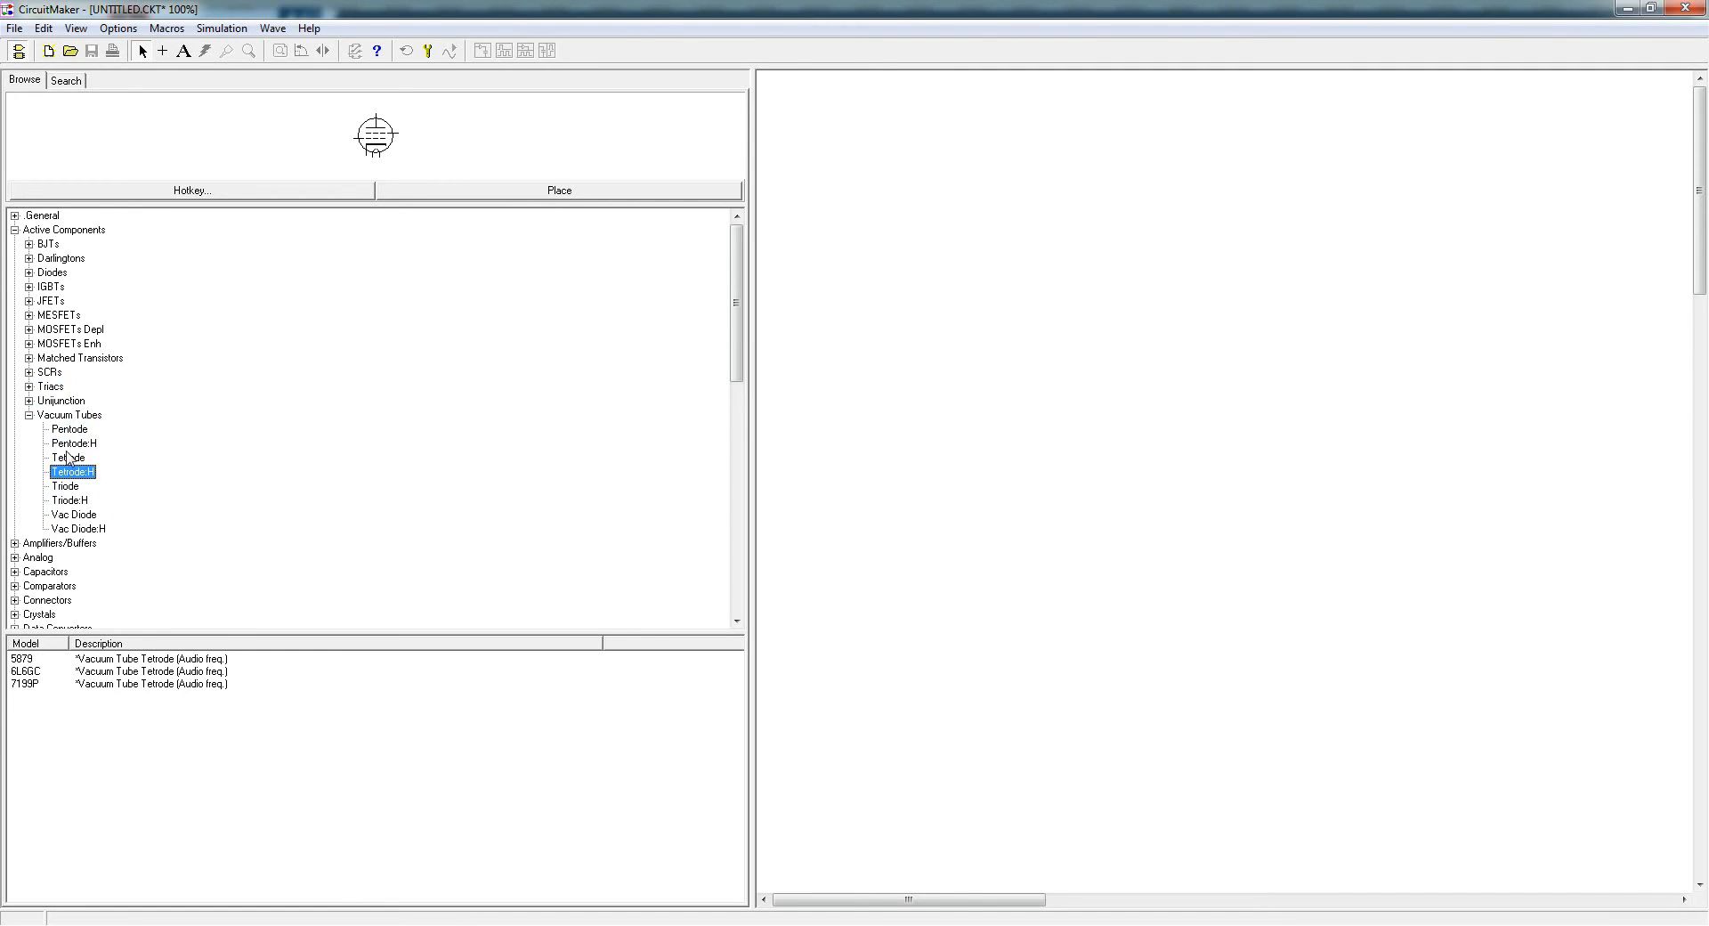
{"action": "left_click", "coordinate": [29, 415]}
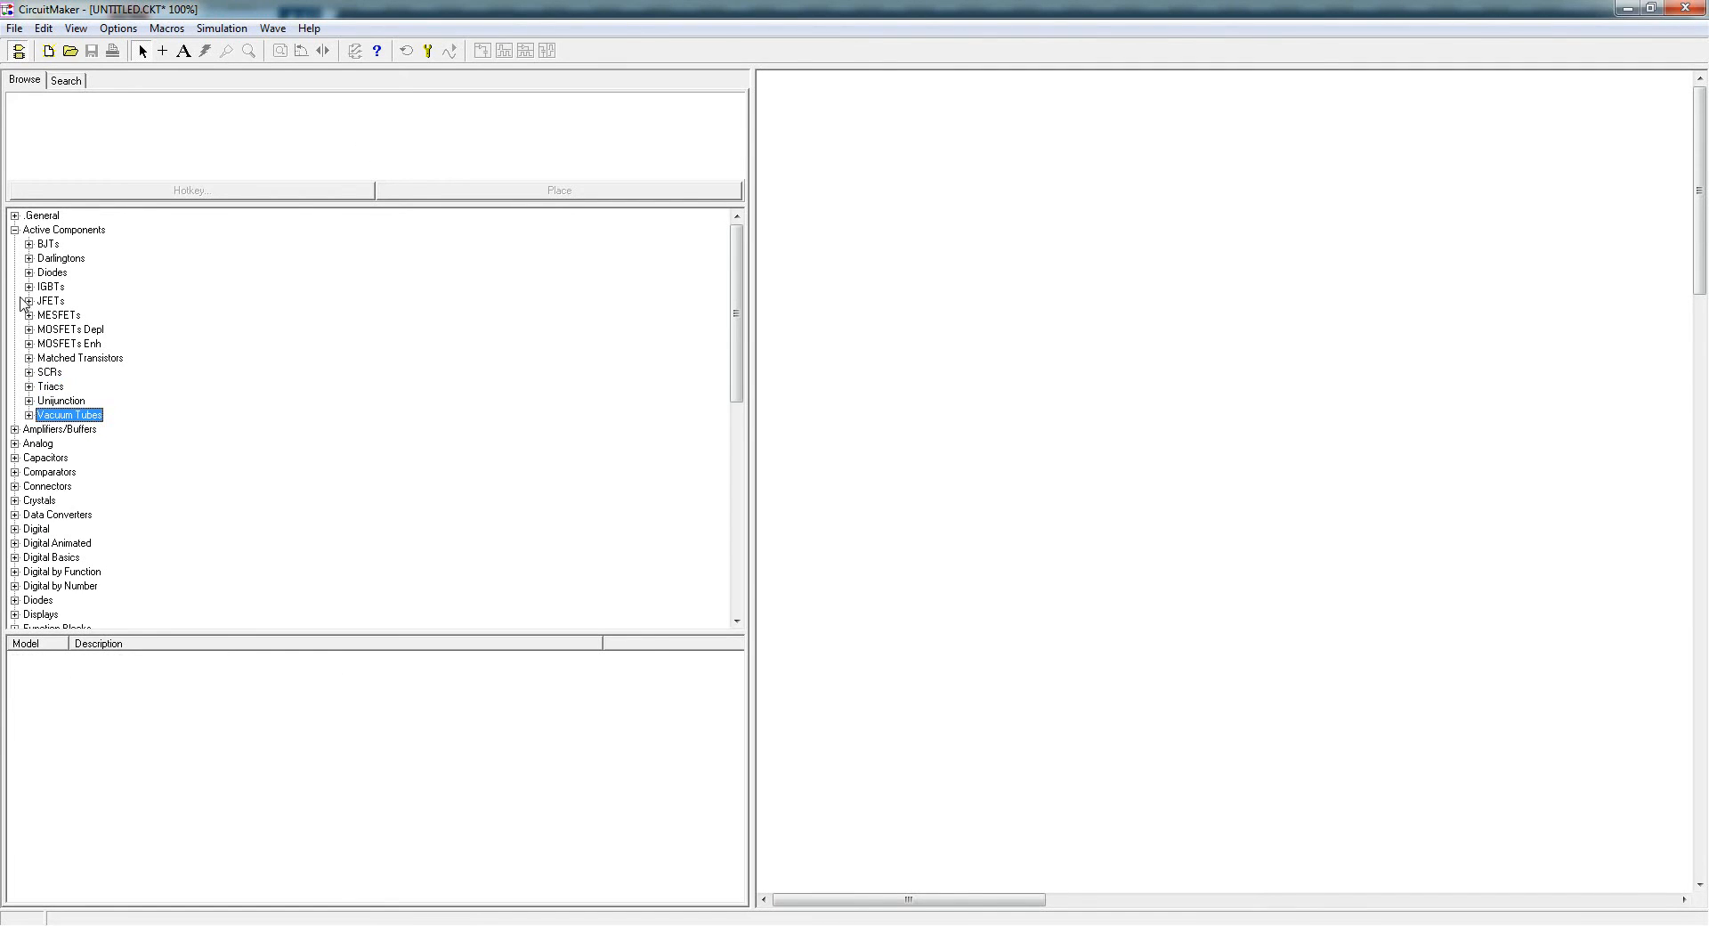
{"action": "left_click", "coordinate": [15, 229]}
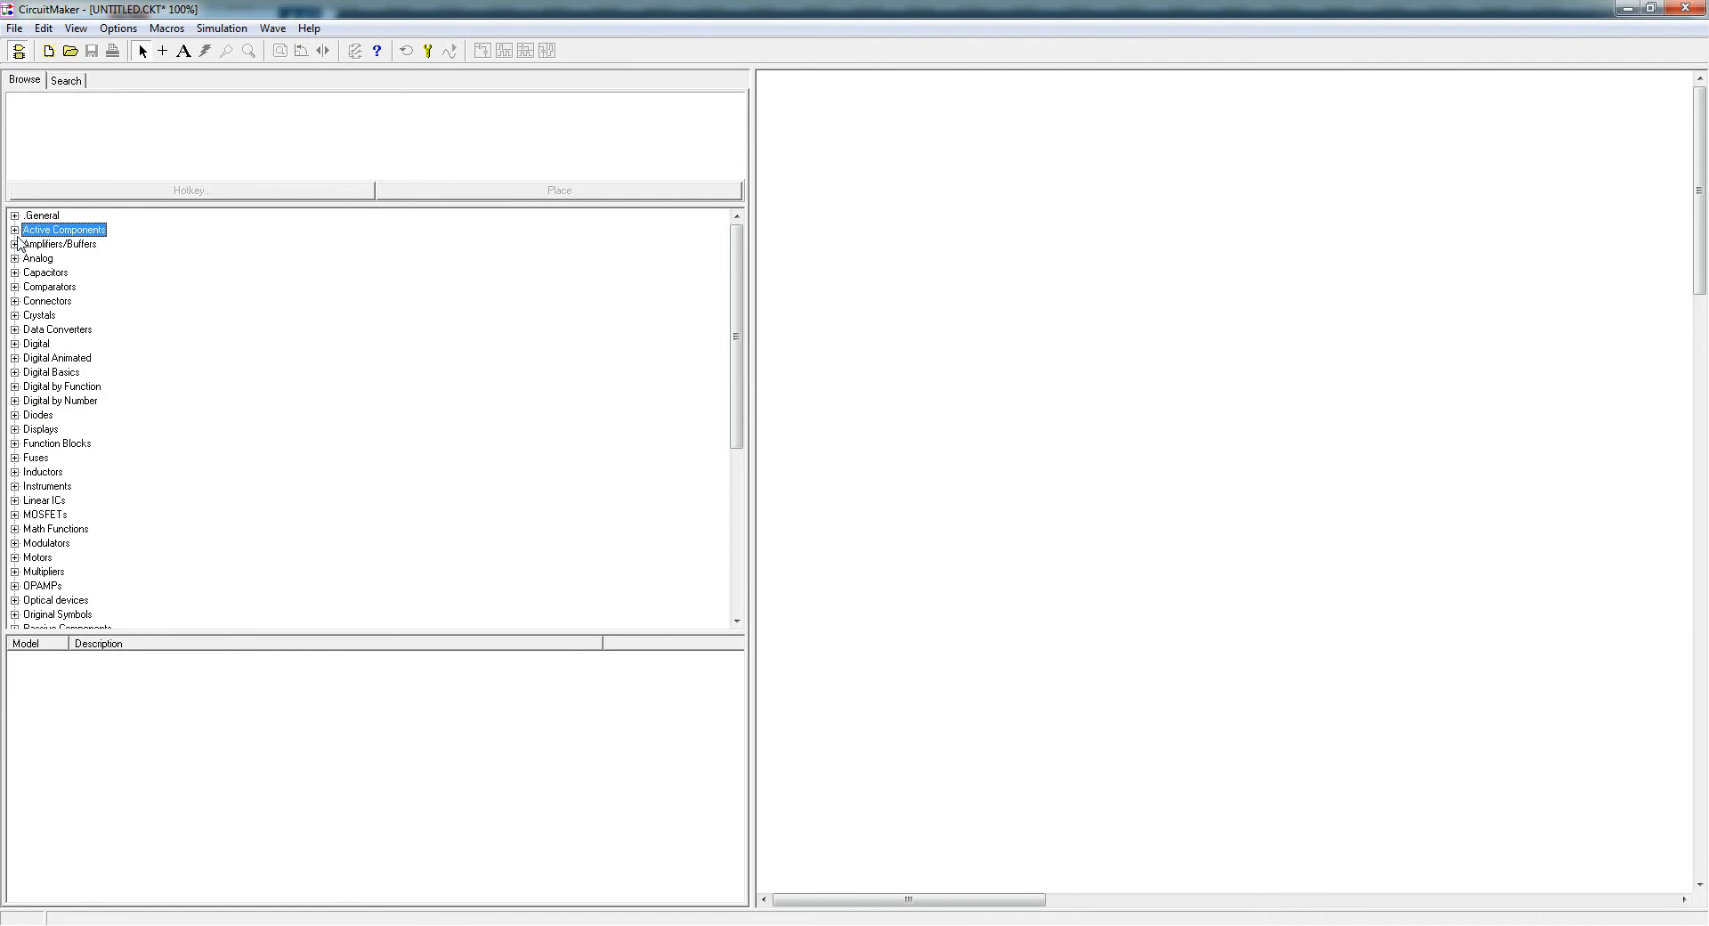
- Preview Comparator6 and browse the Comparator5 model list in the Comparators category, and collapse the category
{"action": "left_click", "coordinate": [14, 286]}
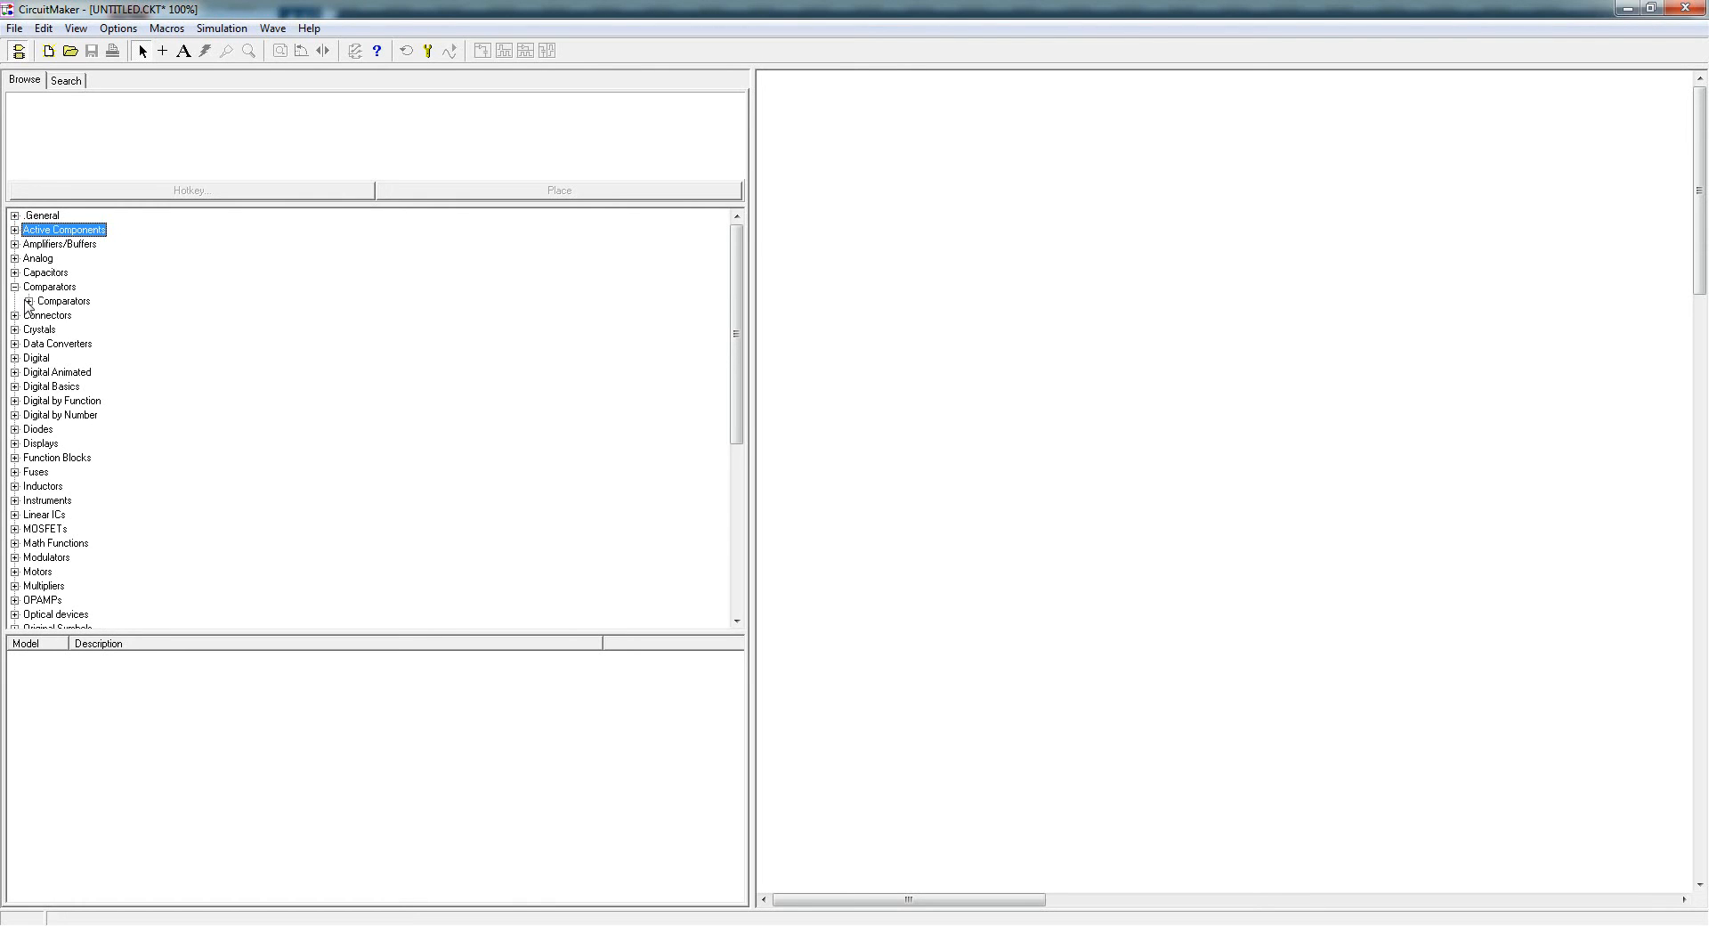
{"action": "left_click", "coordinate": [28, 301]}
{"action": "left_click", "coordinate": [78, 344]}
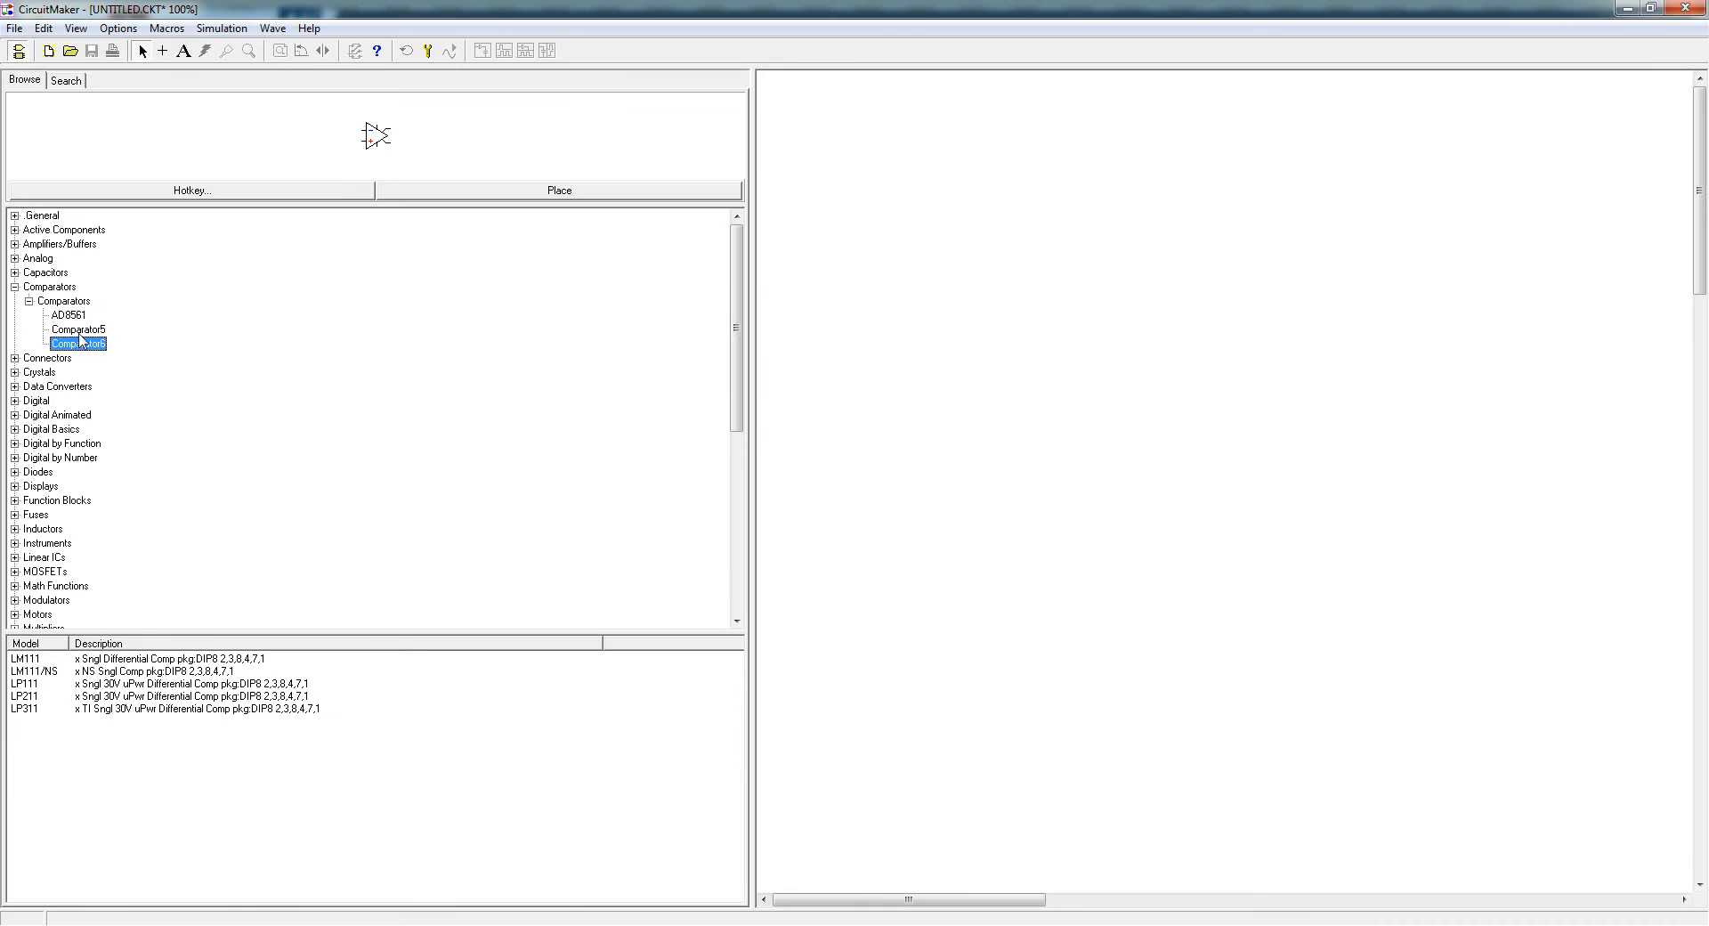
{"action": "left_click", "coordinate": [130, 783]}
{"action": "scroll", "coordinate": [130, 789], "scroll_direction": "down", "scroll_amount": 5}
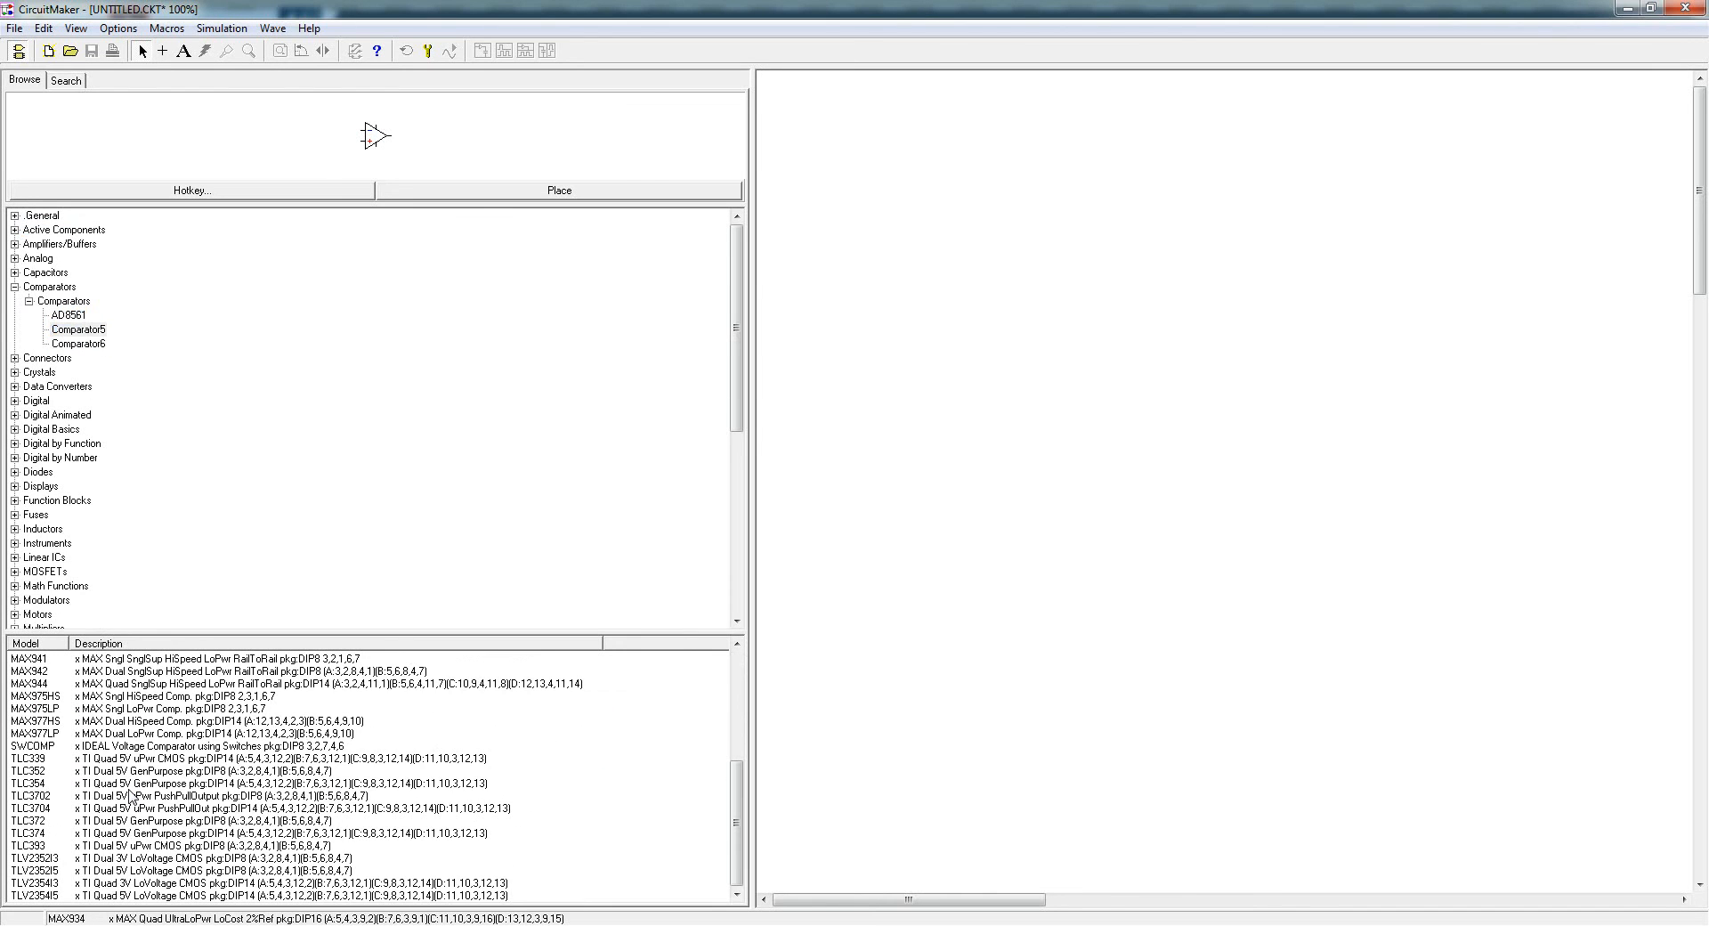
{"action": "scroll", "coordinate": [130, 795], "scroll_direction": "up", "scroll_amount": 5}
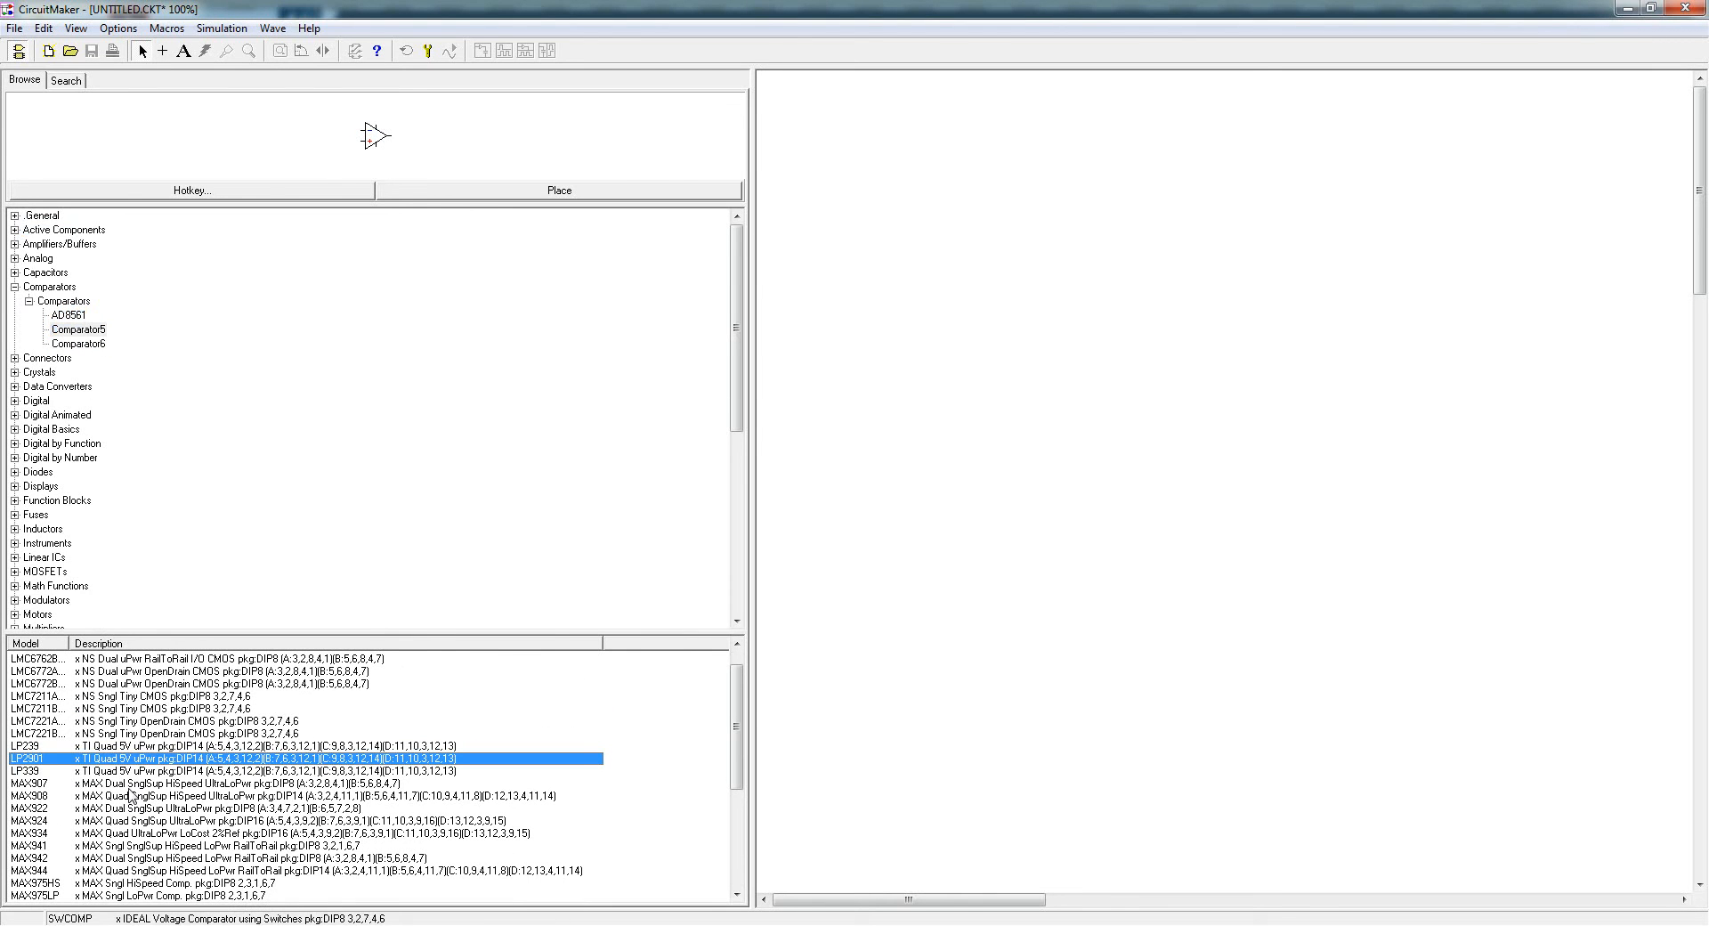
{"action": "left_click", "coordinate": [14, 287]}
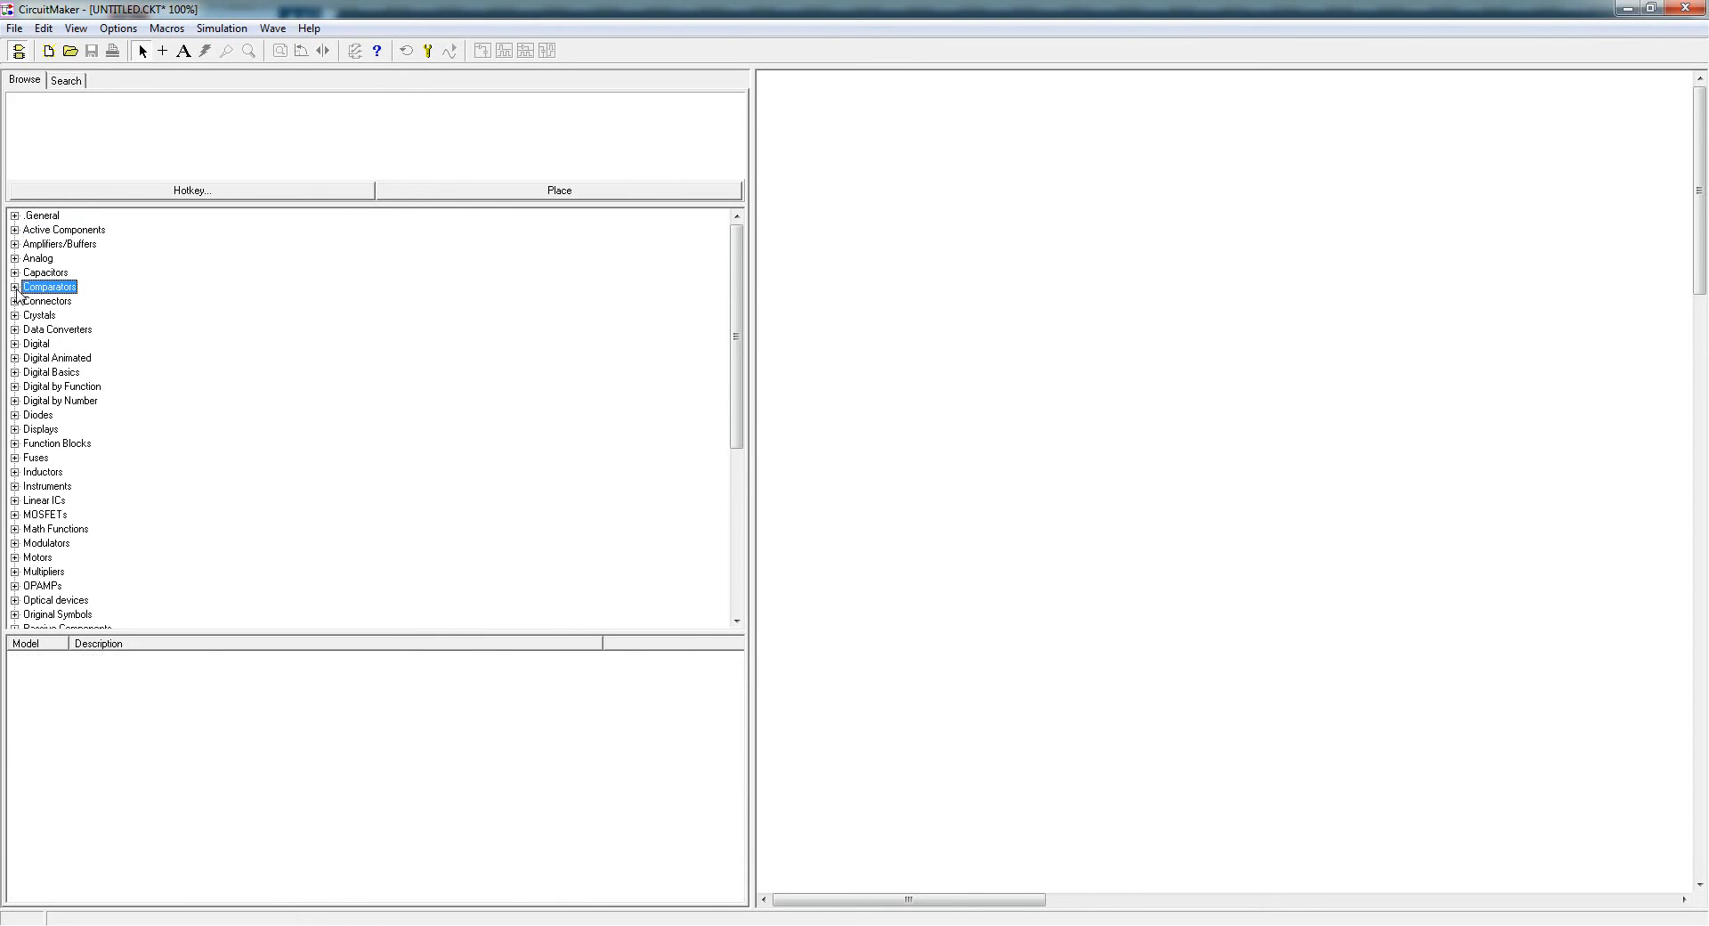
- Preview the Data Seq and Pulser instruments and the Power devices in the Digital category, and collapse it
{"action": "left_click", "coordinate": [14, 344]}
{"action": "left_click", "coordinate": [29, 358]}
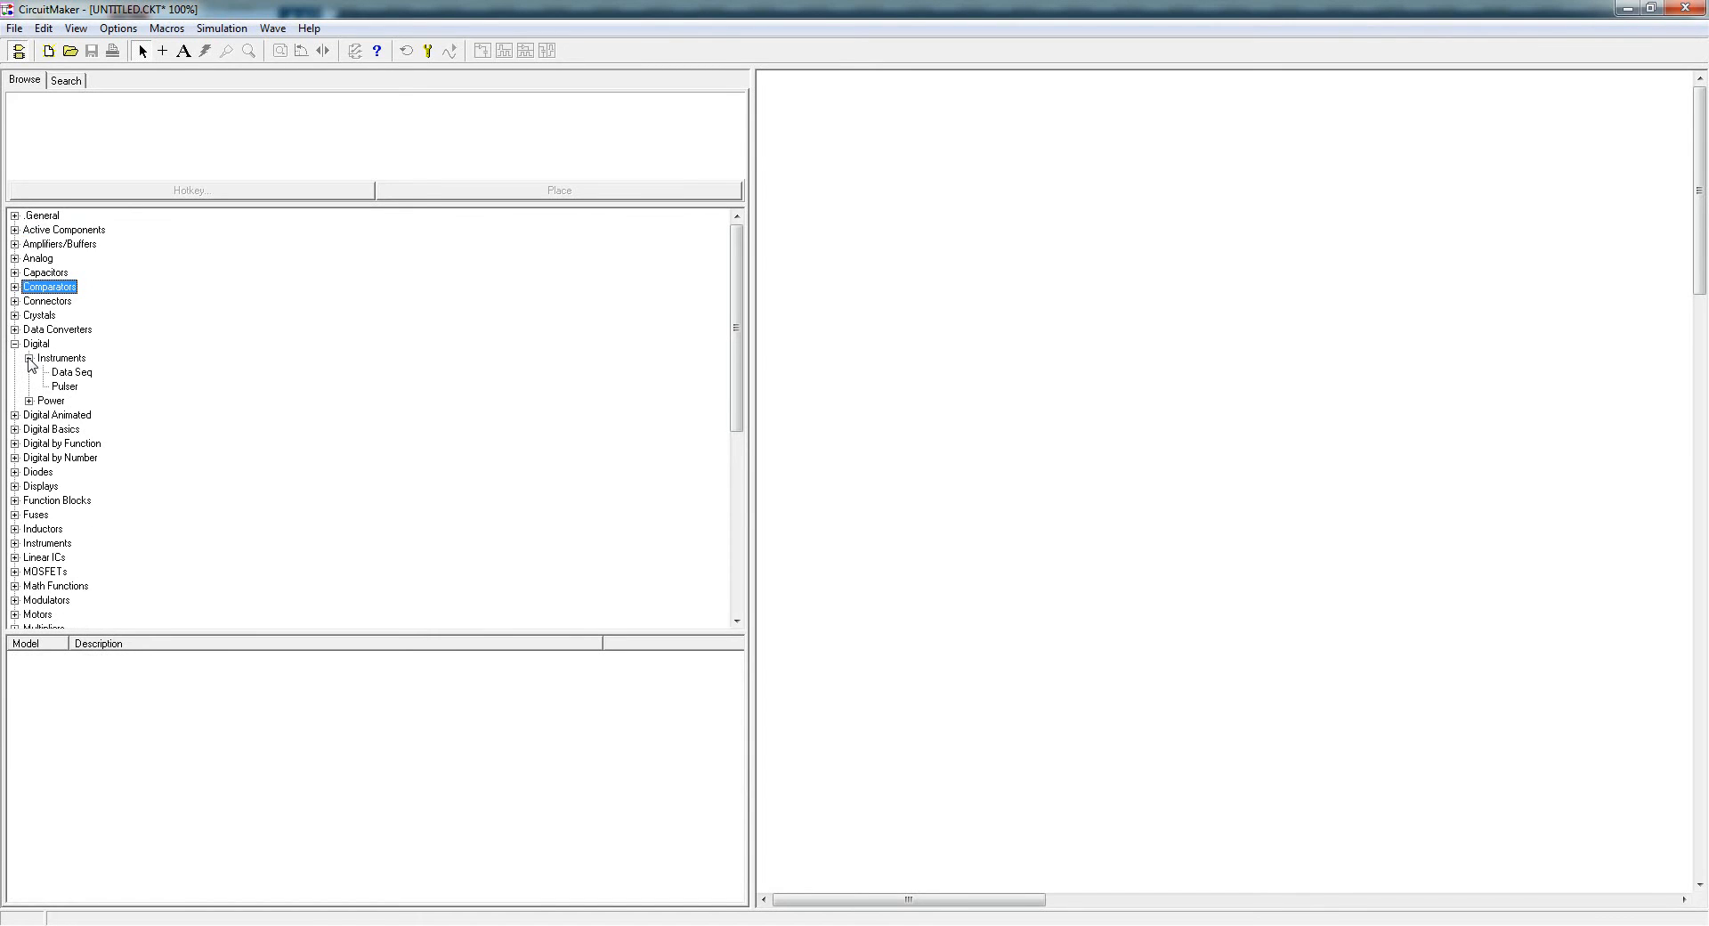
{"action": "left_click", "coordinate": [64, 385]}
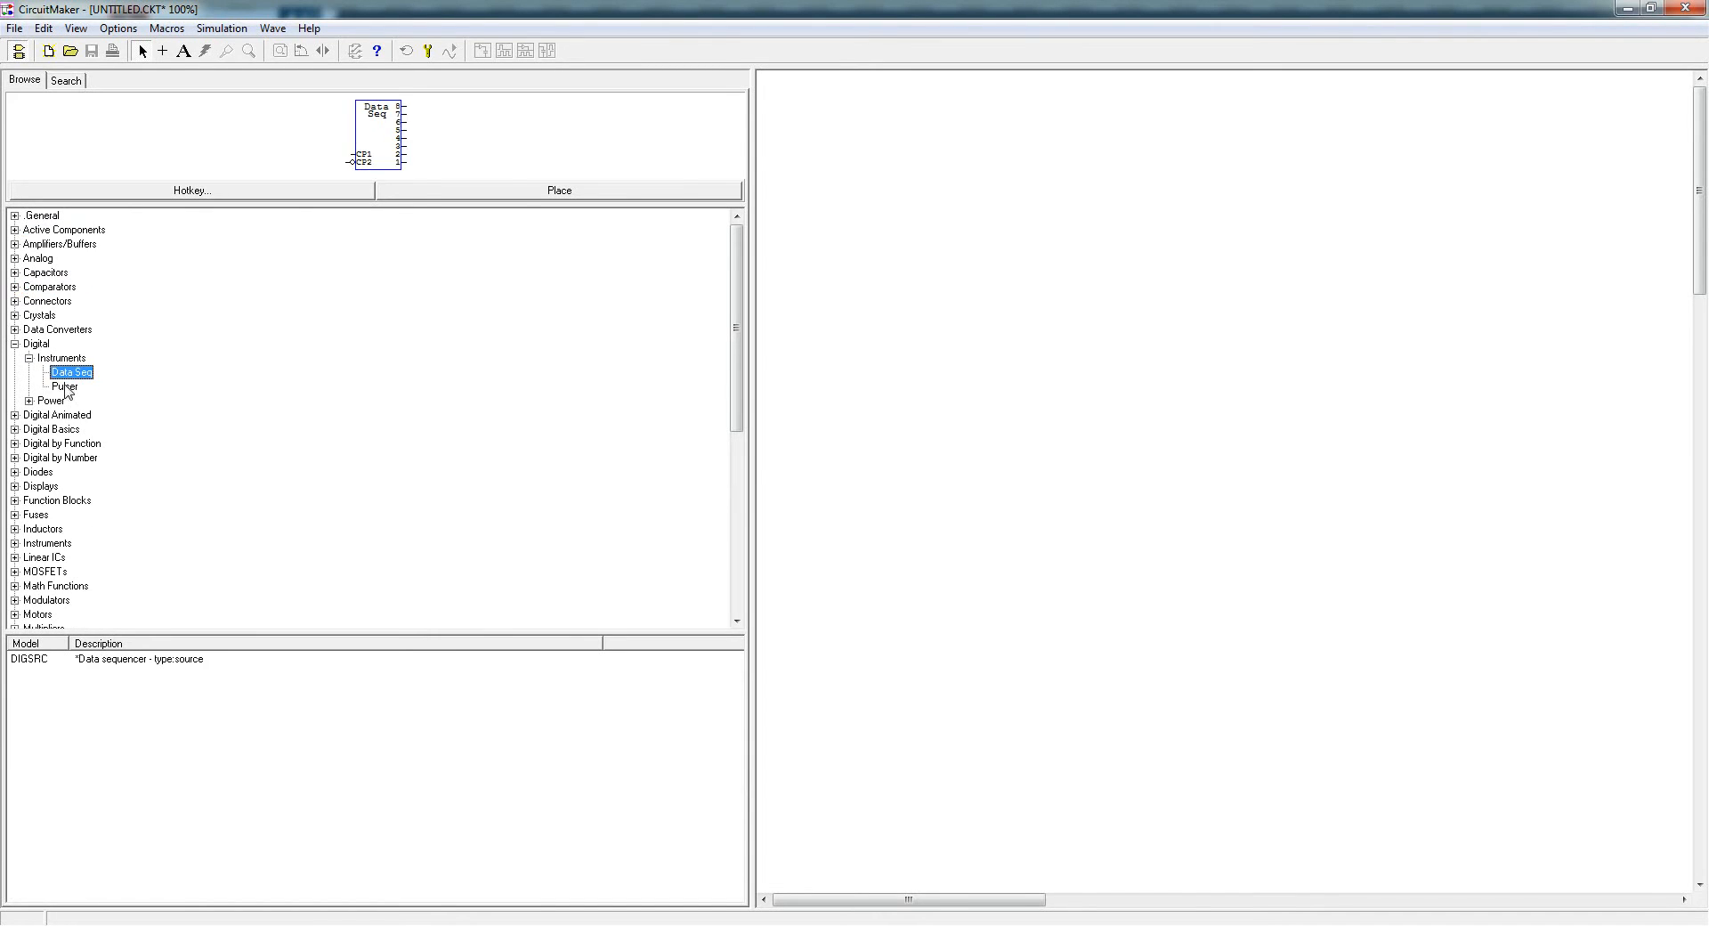
{"action": "left_click", "coordinate": [29, 358]}
{"action": "left_click", "coordinate": [28, 372]}
{"action": "left_click", "coordinate": [57, 388]}
{"action": "left_click", "coordinate": [61, 401]}
{"action": "left_click", "coordinate": [28, 372]}
{"action": "left_click", "coordinate": [14, 343]}
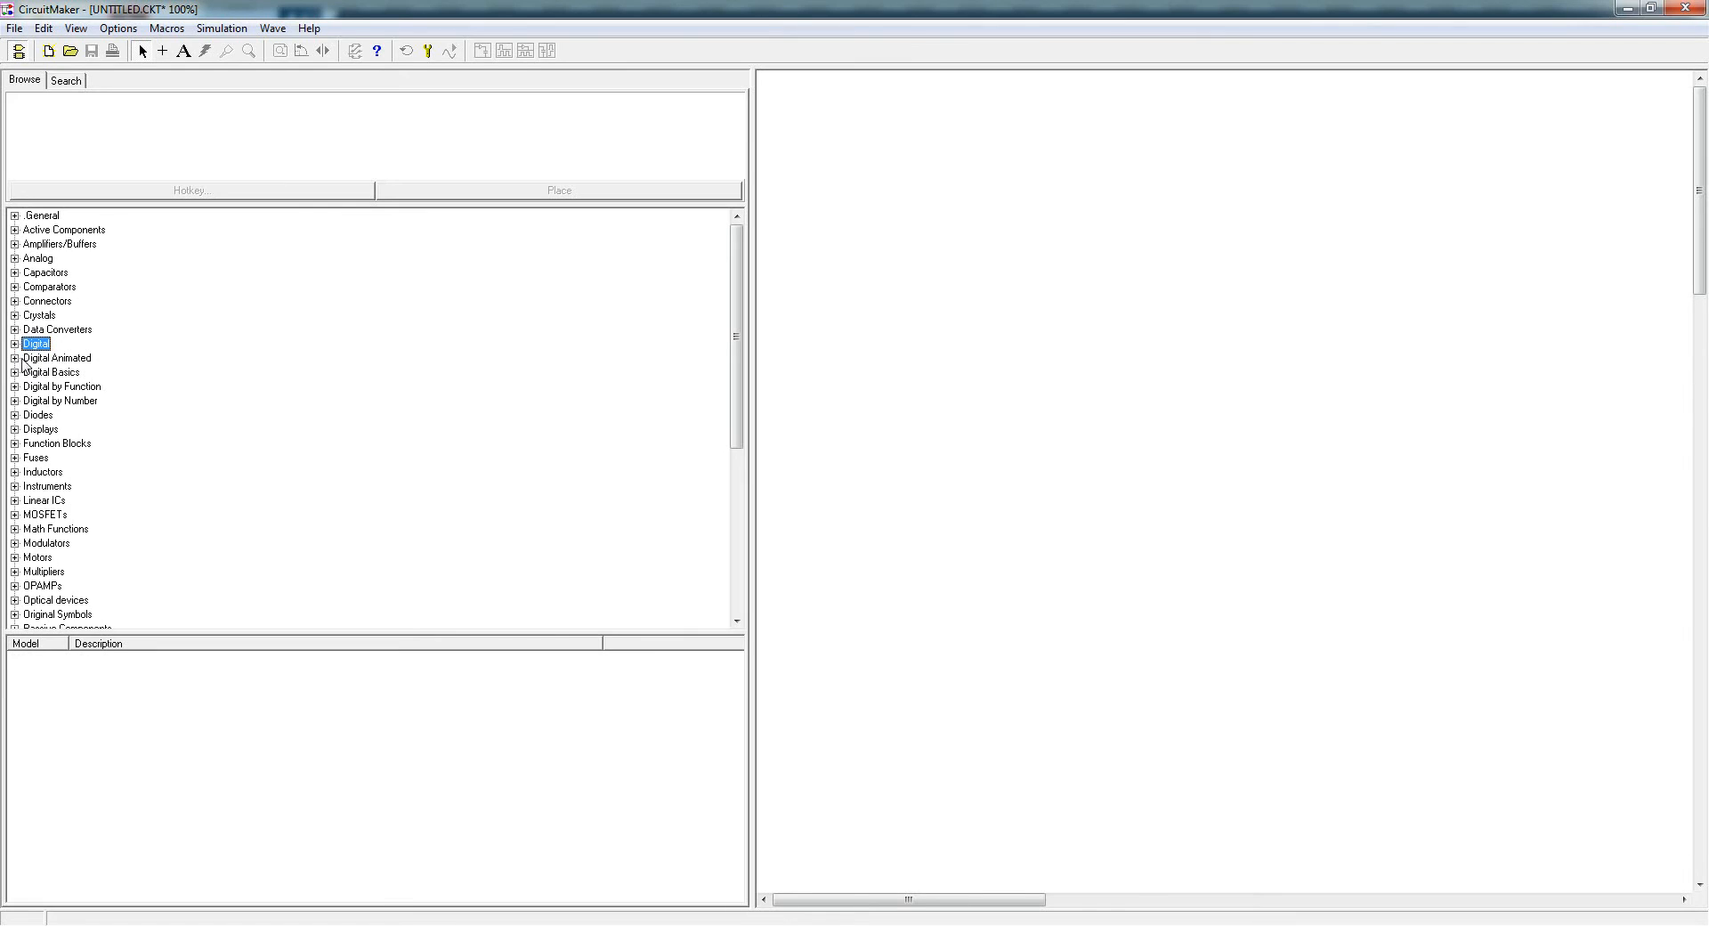
- Look over the device groups in the Digital Animated category and collapse it
{"action": "left_click", "coordinate": [15, 358]}
{"action": "left_click", "coordinate": [48, 374]}
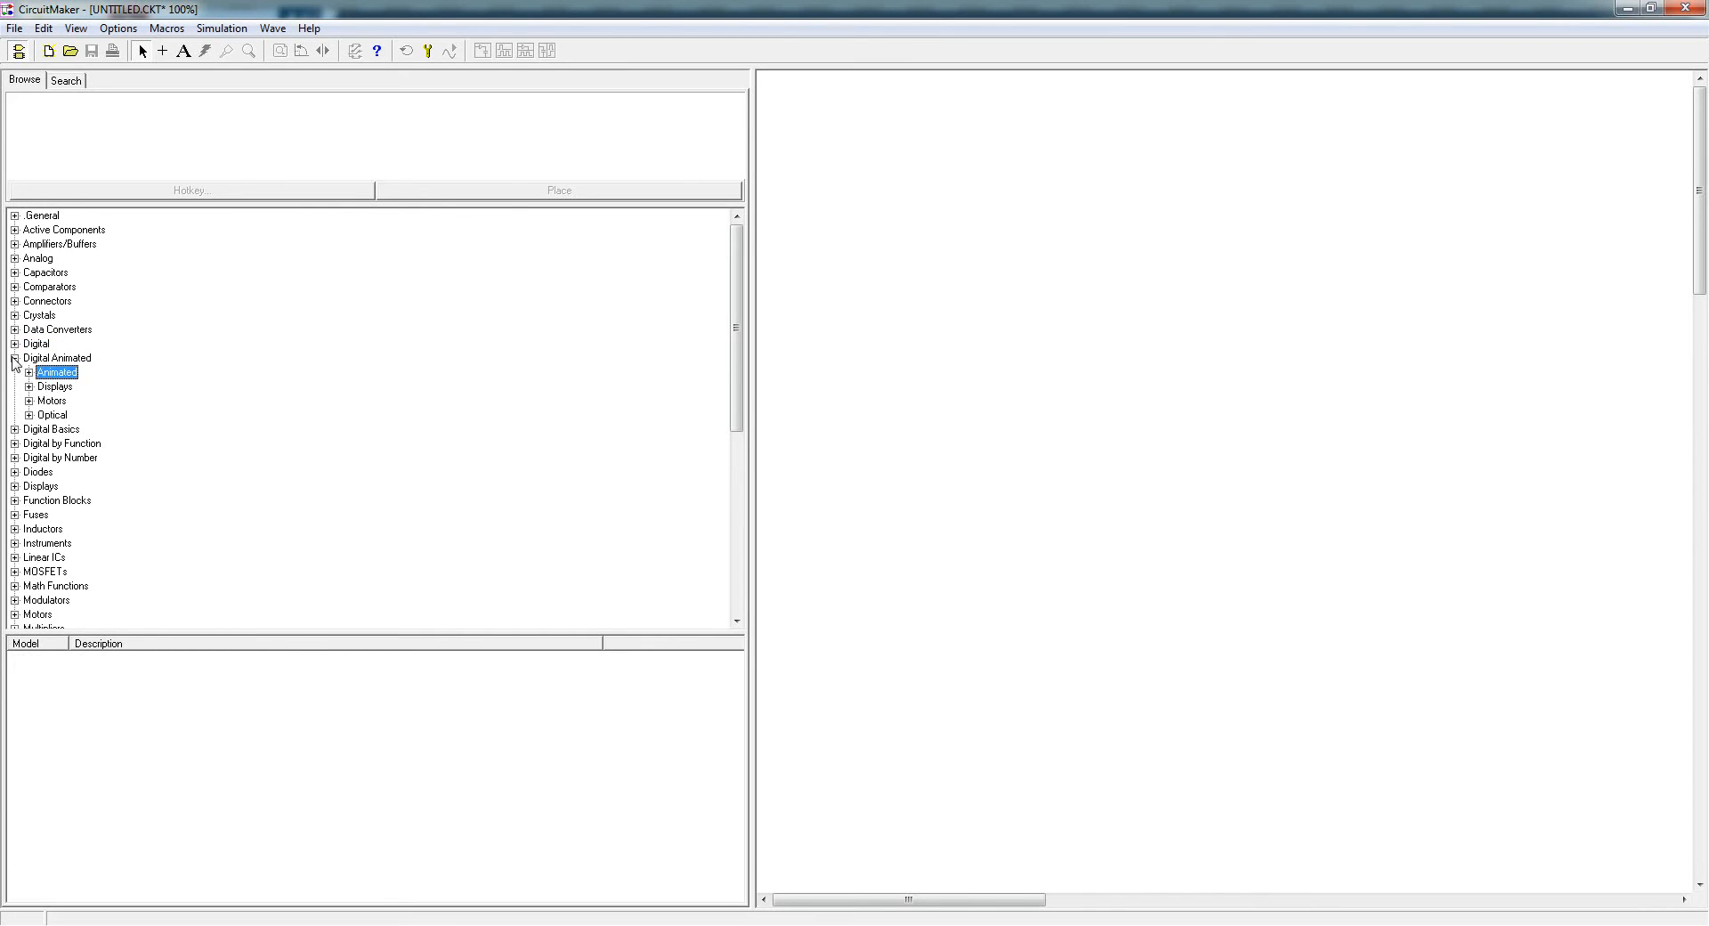
{"action": "left_click", "coordinate": [13, 357]}
- Preview the Gates OC devices in the Digital Basics category, from 2-In XNOR to 4-In NAND
{"action": "left_click", "coordinate": [14, 372]}
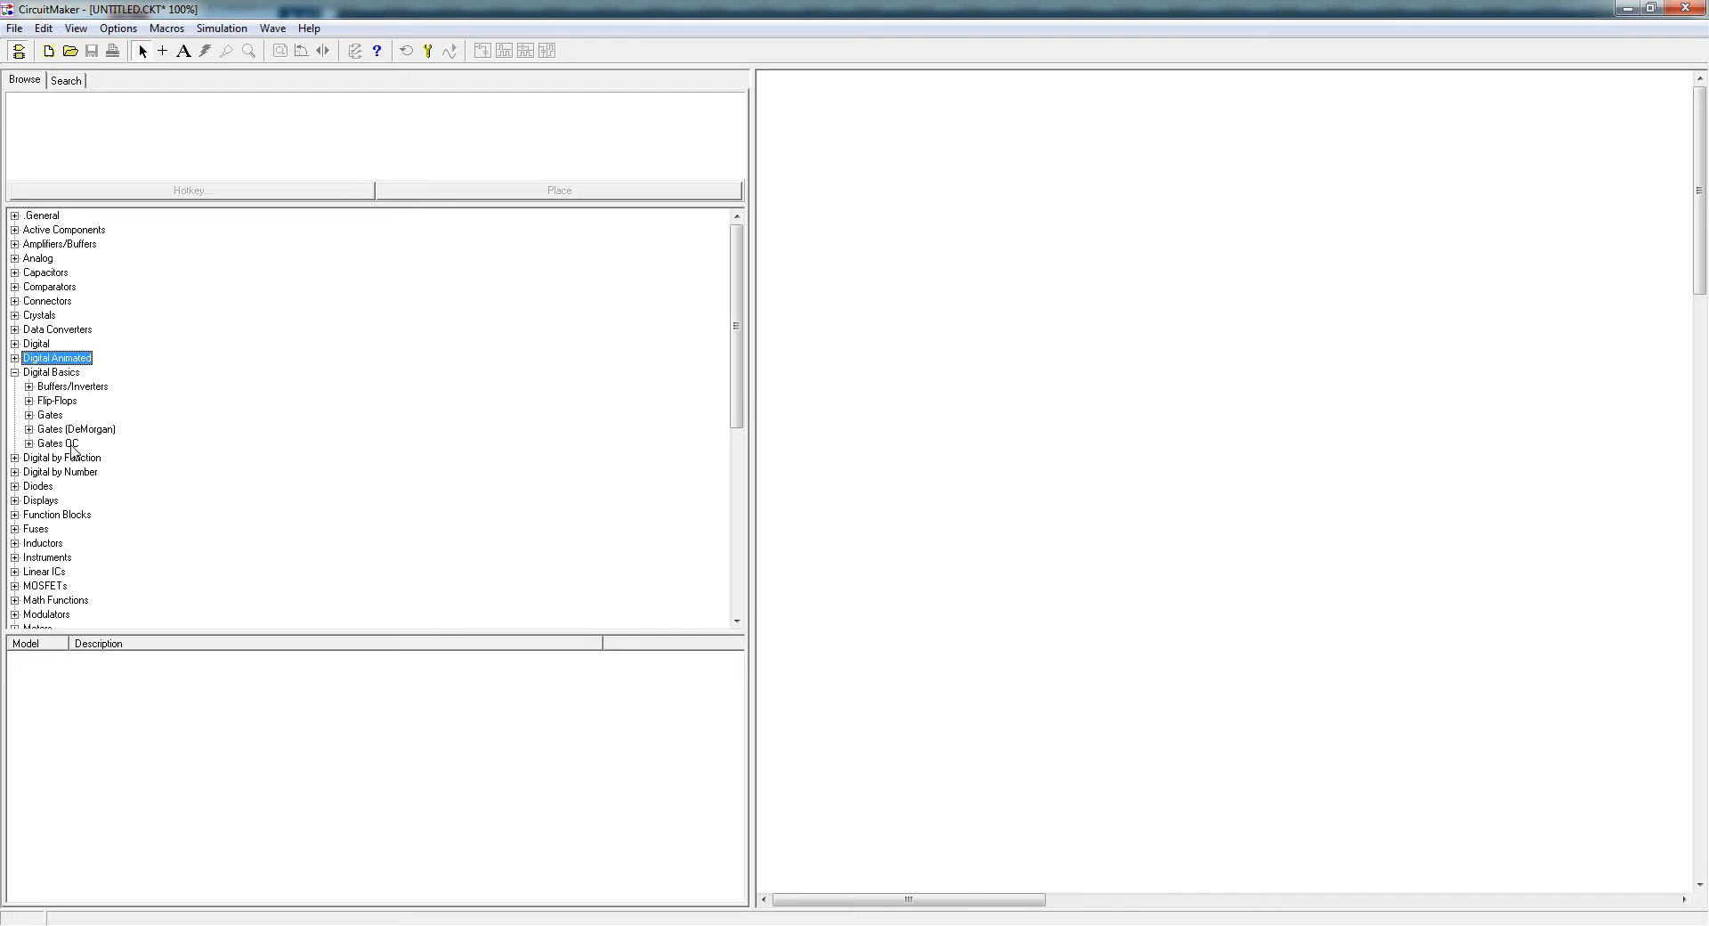
{"action": "left_click", "coordinate": [28, 444]}
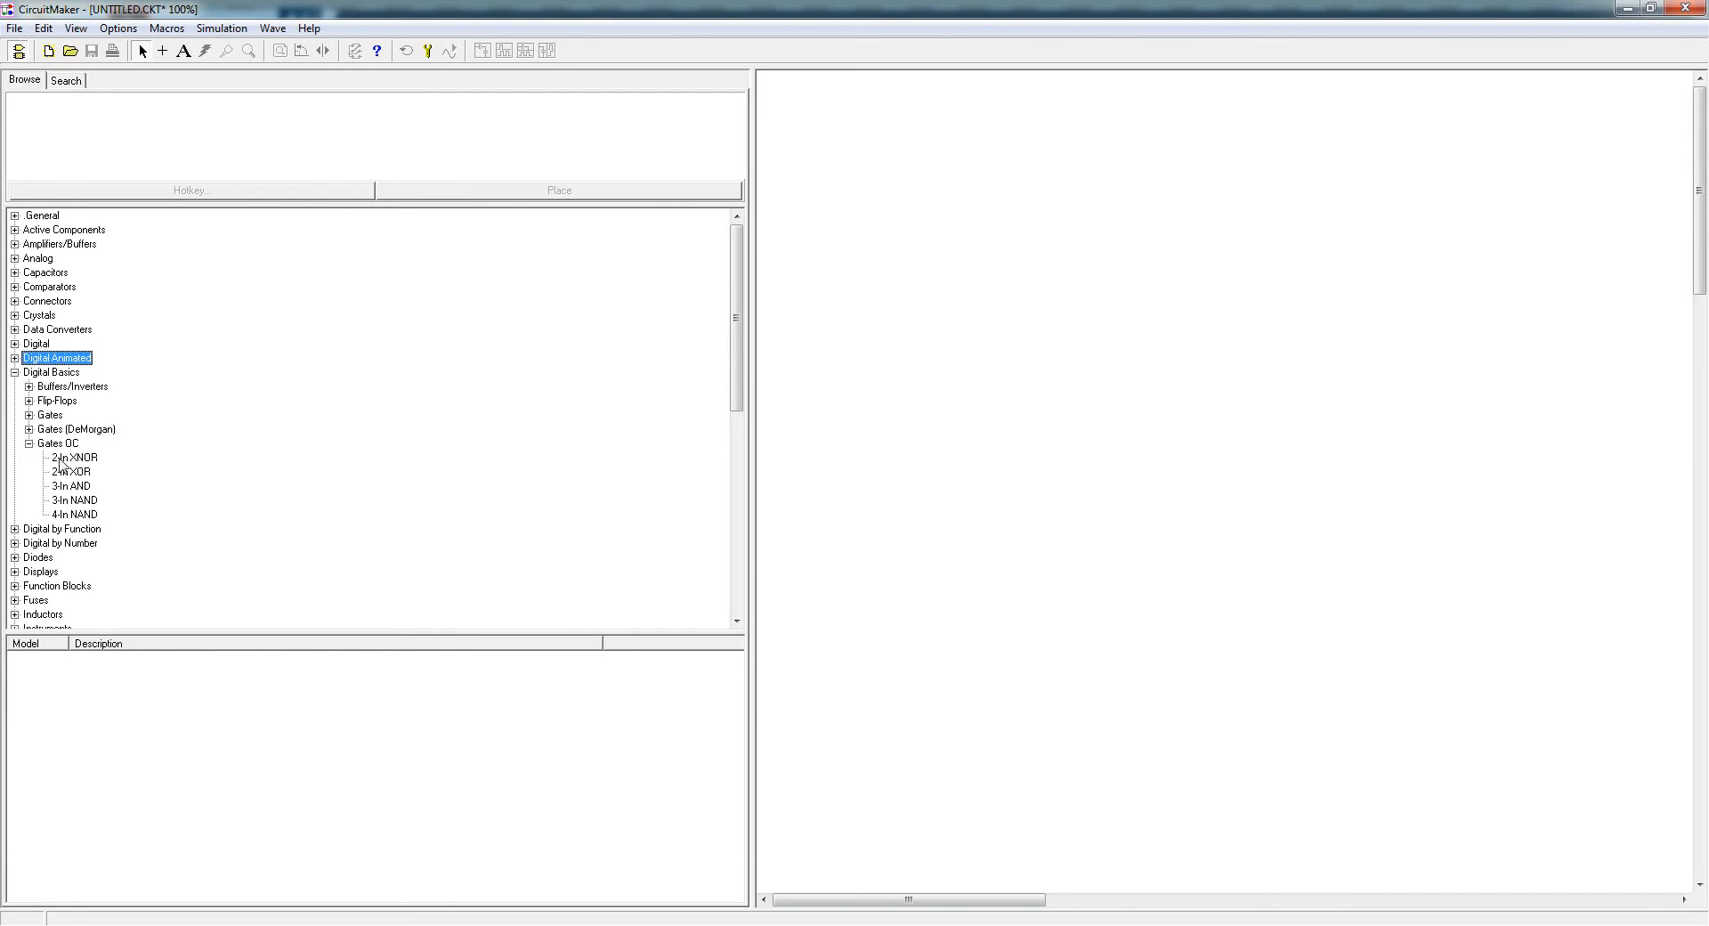
{"action": "left_click", "coordinate": [66, 458]}
{"action": "left_click", "coordinate": [67, 473]}
{"action": "left_click", "coordinate": [69, 487]}
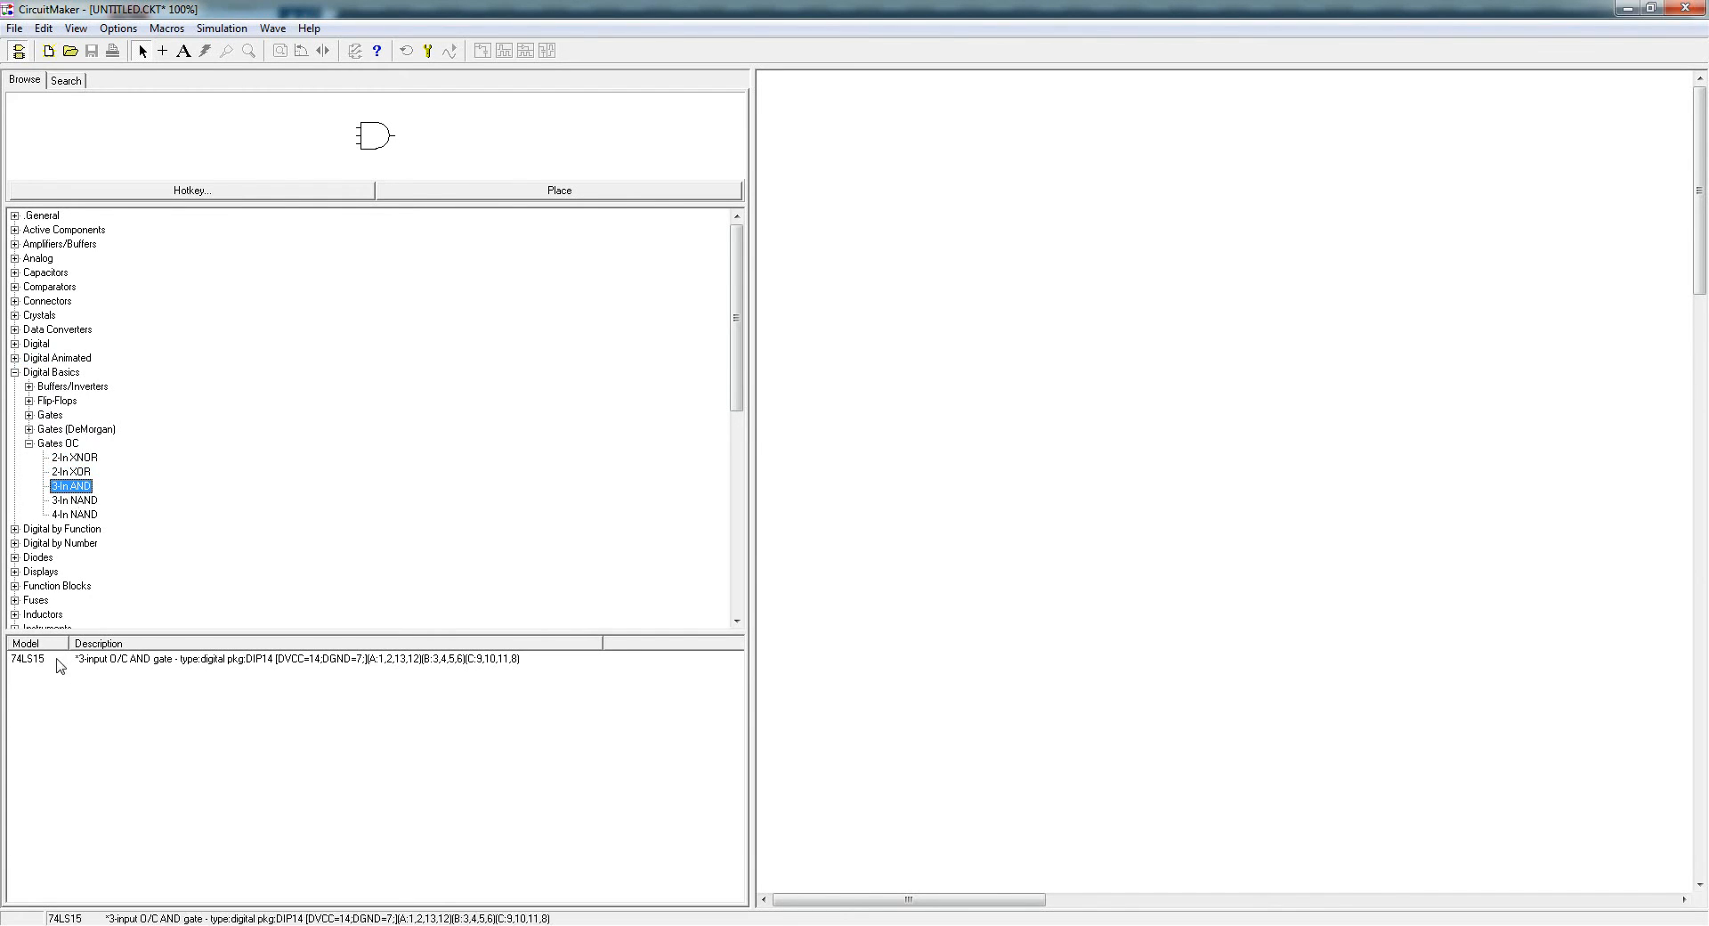
{"action": "left_click", "coordinate": [71, 501]}
{"action": "left_click", "coordinate": [76, 516]}
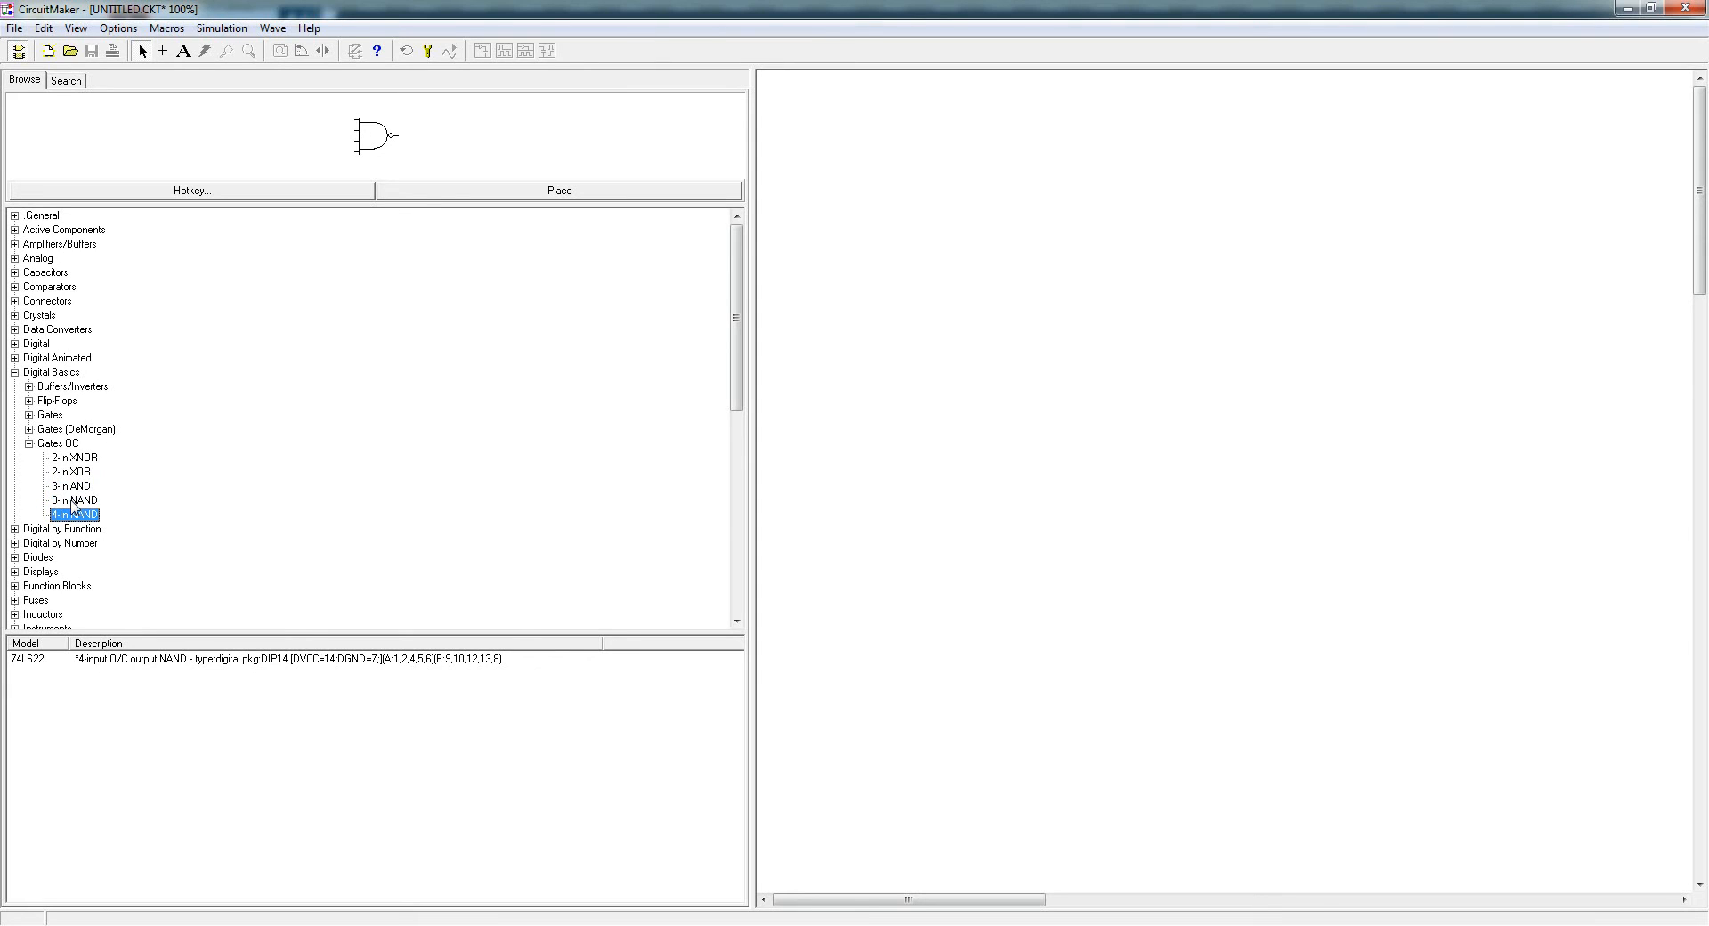
- Review the Gates OC symbols in reverse order from 3-In NAND back to 2-In XNOR, and collapse the group
{"action": "left_click", "coordinate": [73, 501]}
{"action": "left_click", "coordinate": [71, 487]}
{"action": "left_click", "coordinate": [71, 473]}
{"action": "left_click", "coordinate": [73, 458]}
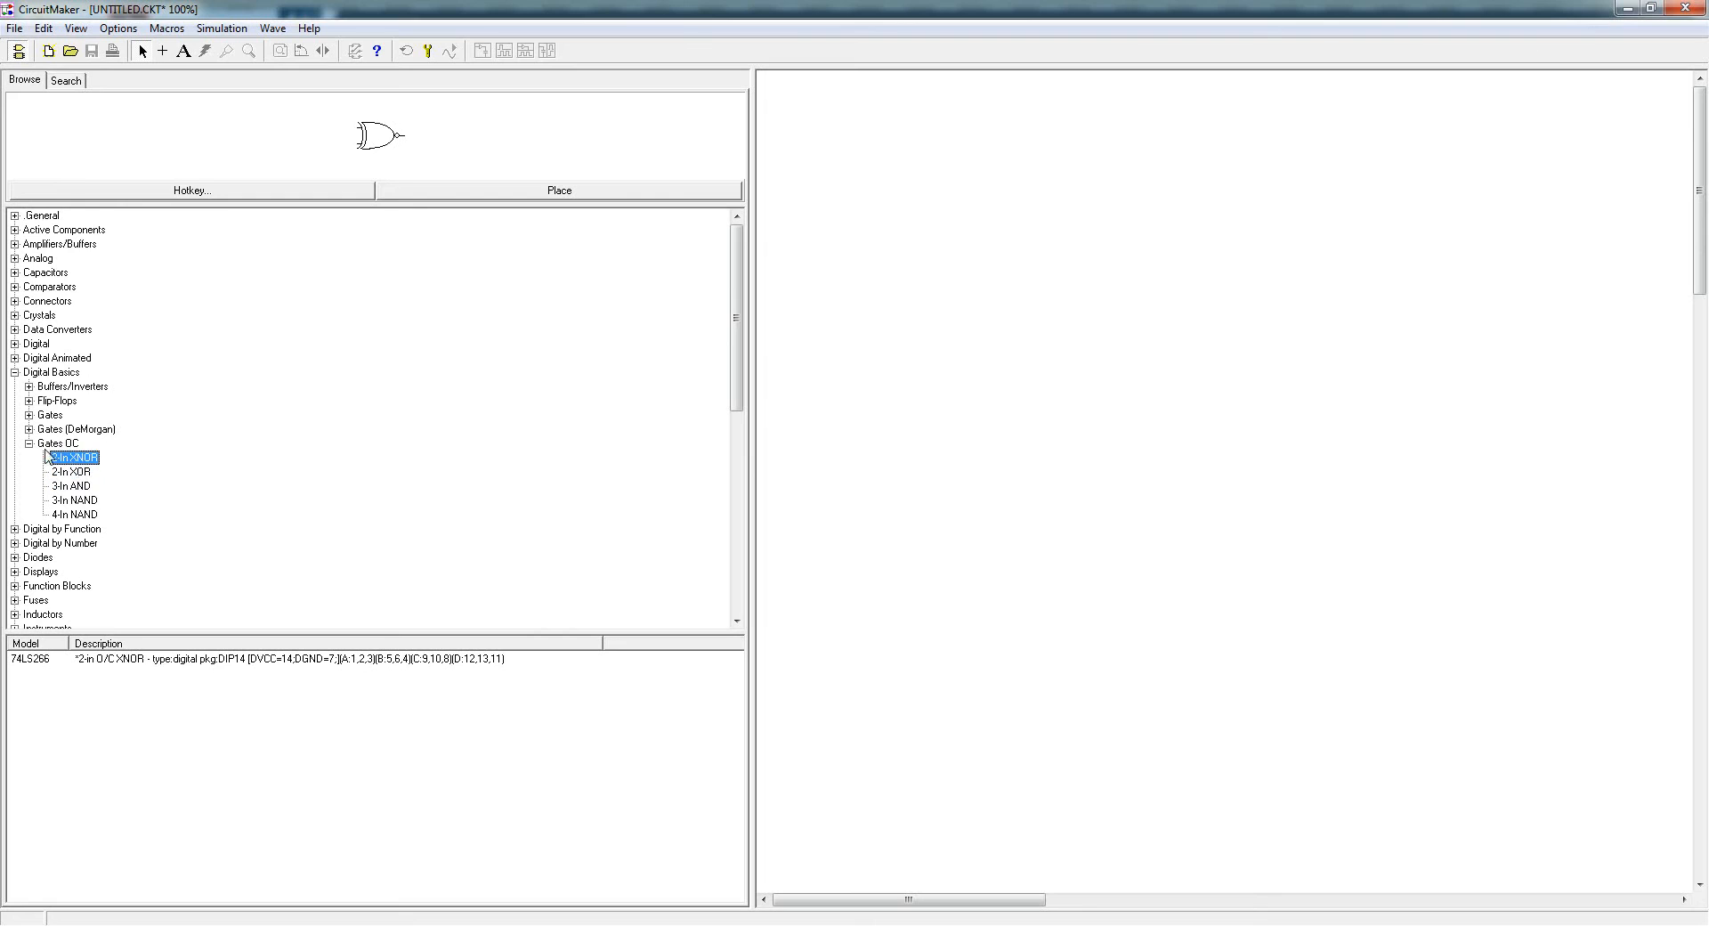
{"action": "left_click", "coordinate": [29, 443]}
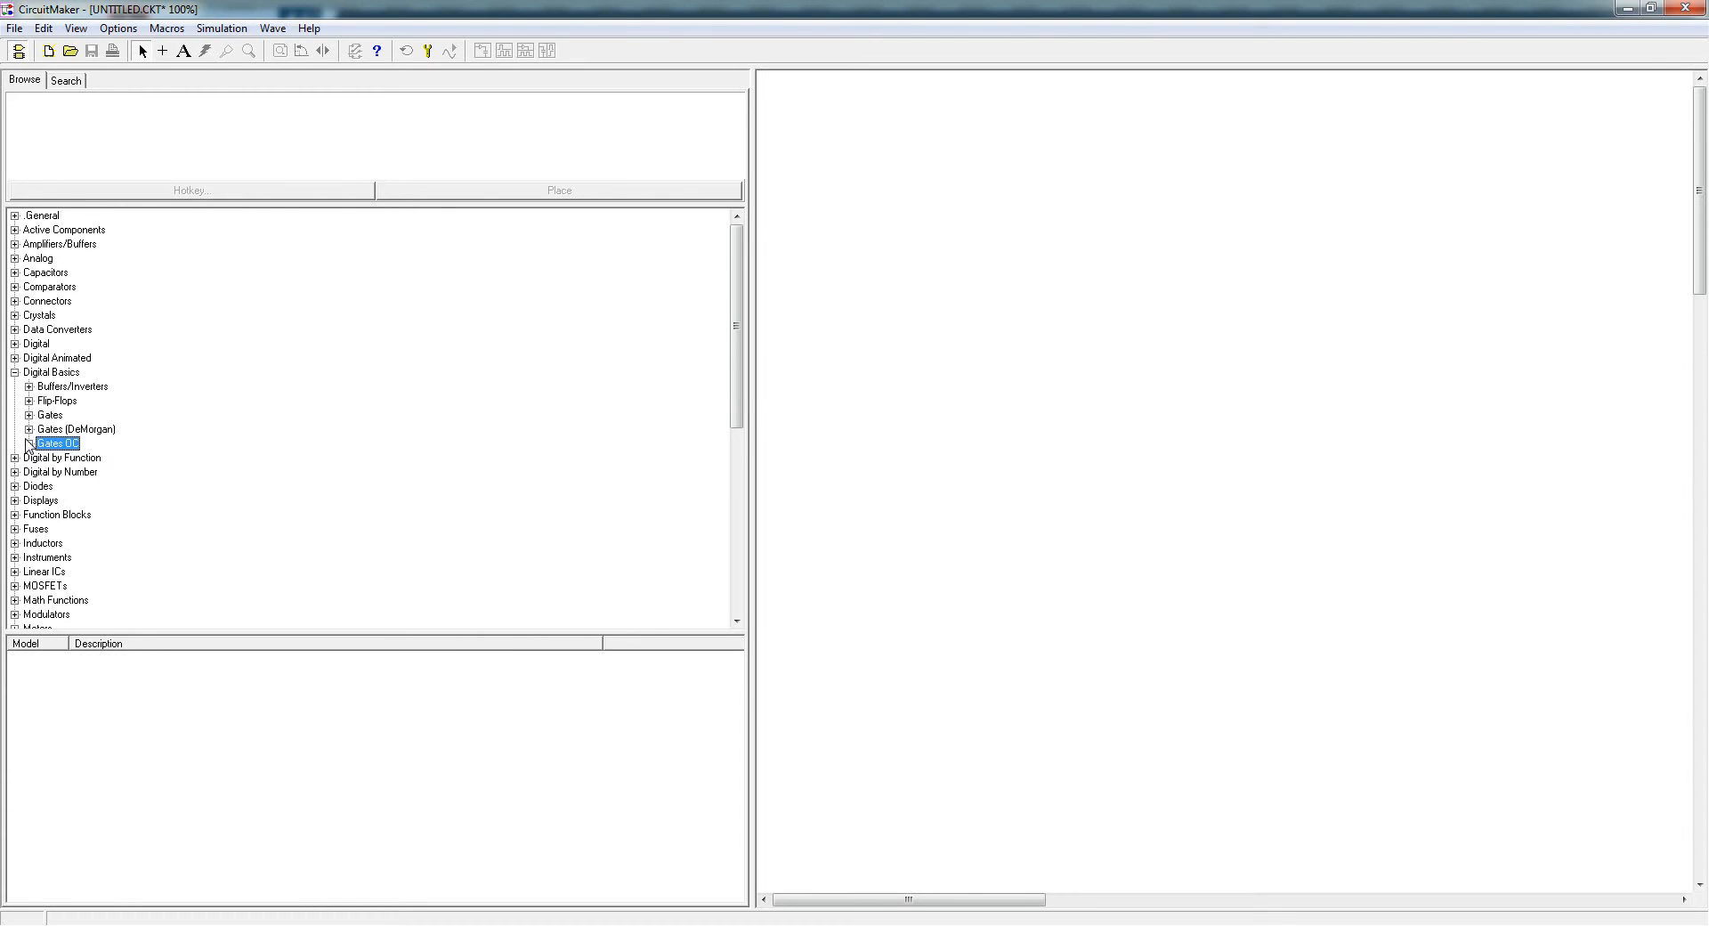
- Preview the two-input gates from 2-In AND to 2-In XOR in the Gates group
{"action": "left_click", "coordinate": [30, 415]}
{"action": "left_click", "coordinate": [57, 429]}
{"action": "left_click", "coordinate": [64, 443]}
{"action": "left_click", "coordinate": [66, 455]}
{"action": "left_click", "coordinate": [80, 402]}
{"action": "left_click", "coordinate": [81, 415]}
{"action": "left_click", "coordinate": [80, 429]}
{"action": "left_click", "coordinate": [76, 444]}
{"action": "left_click", "coordinate": [79, 457]}
{"action": "left_click", "coordinate": [78, 471]}
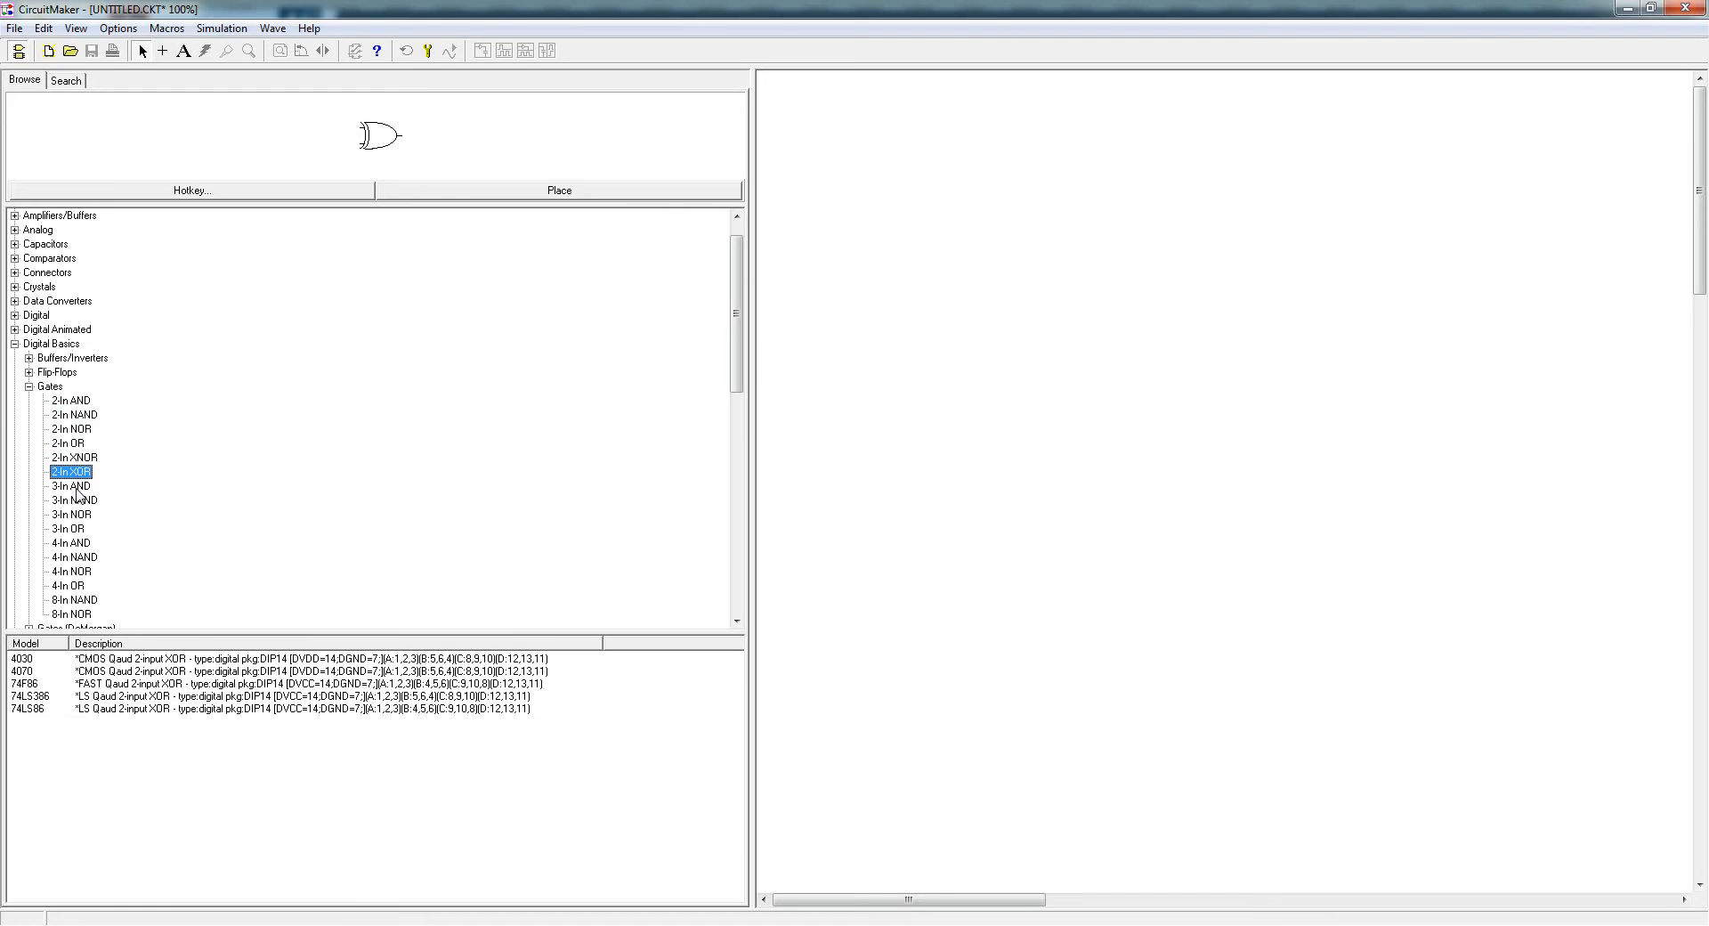
- Preview the 3-In AND and 3-In NOR gates and their models
{"action": "left_click", "coordinate": [79, 486]}
{"action": "scroll", "coordinate": [78, 525], "scroll_direction": "down", "scroll_amount": 3}
{"action": "scroll", "coordinate": [78, 528], "scroll_direction": "up", "scroll_amount": 2}
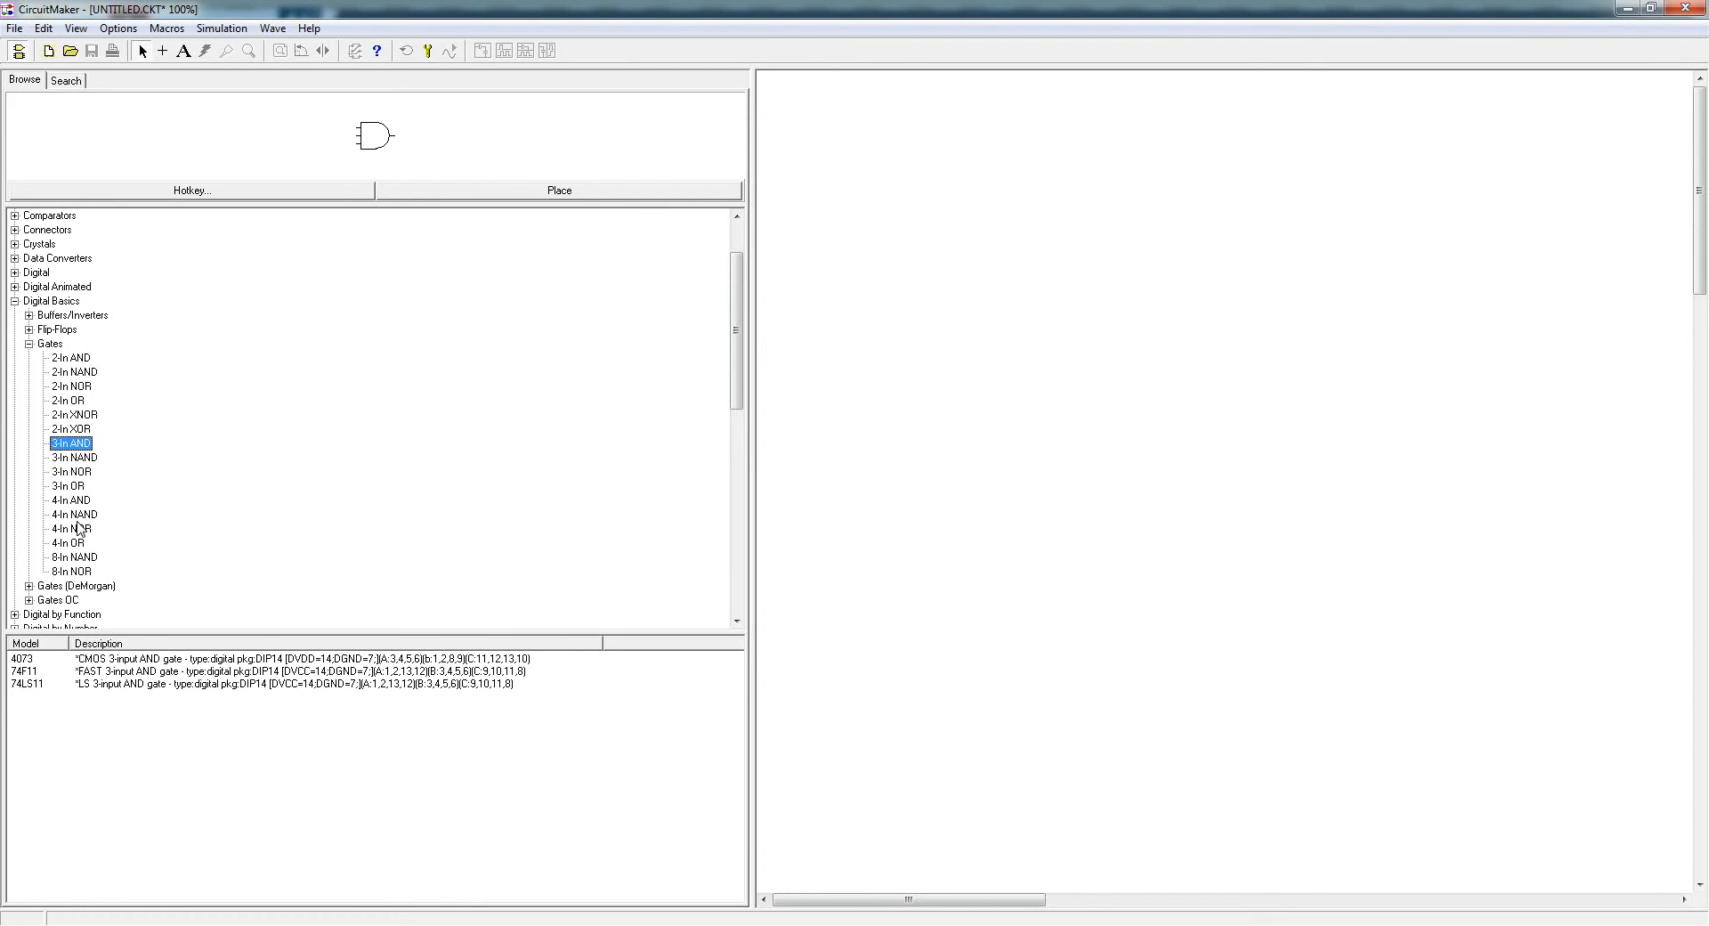
{"action": "left_click", "coordinate": [75, 474]}
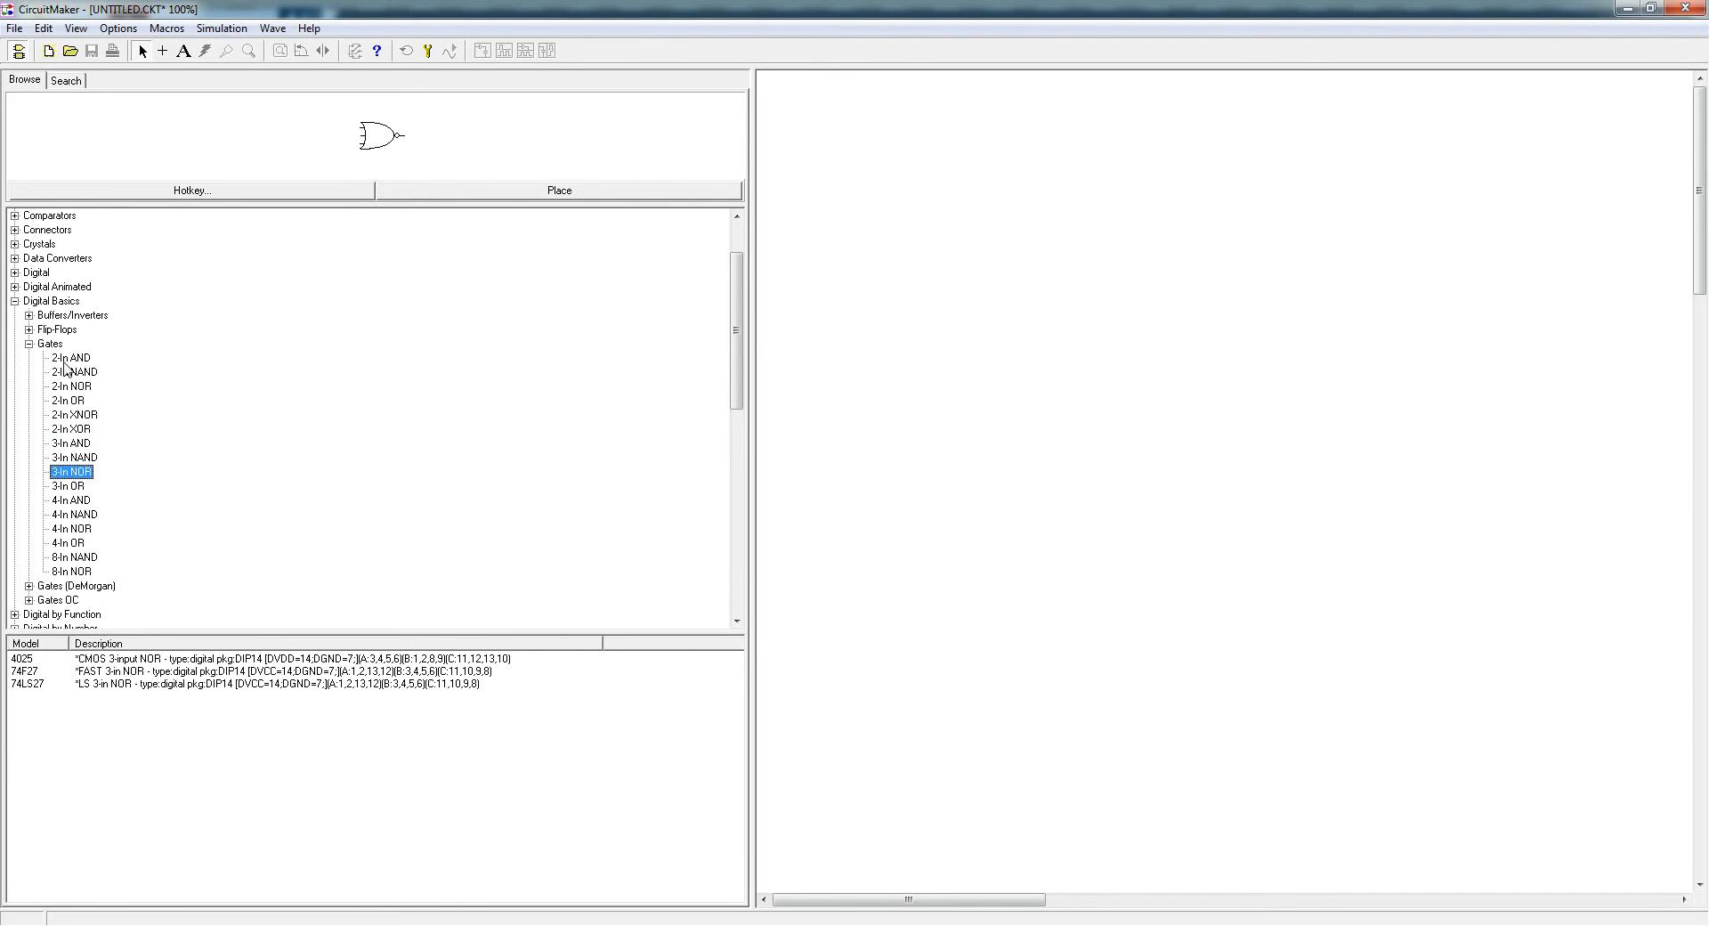
- Compare 8-In NAND and 8-In NOR, examine the NAND models 4068, 74F30 and 74LS30, and collapse the Gates group and Digital Basics
{"action": "left_click", "coordinate": [68, 557]}
{"action": "left_click", "coordinate": [71, 570]}
{"action": "left_click", "coordinate": [201, 663]}
{"action": "left_click", "coordinate": [75, 557]}
{"action": "left_click", "coordinate": [27, 672]}
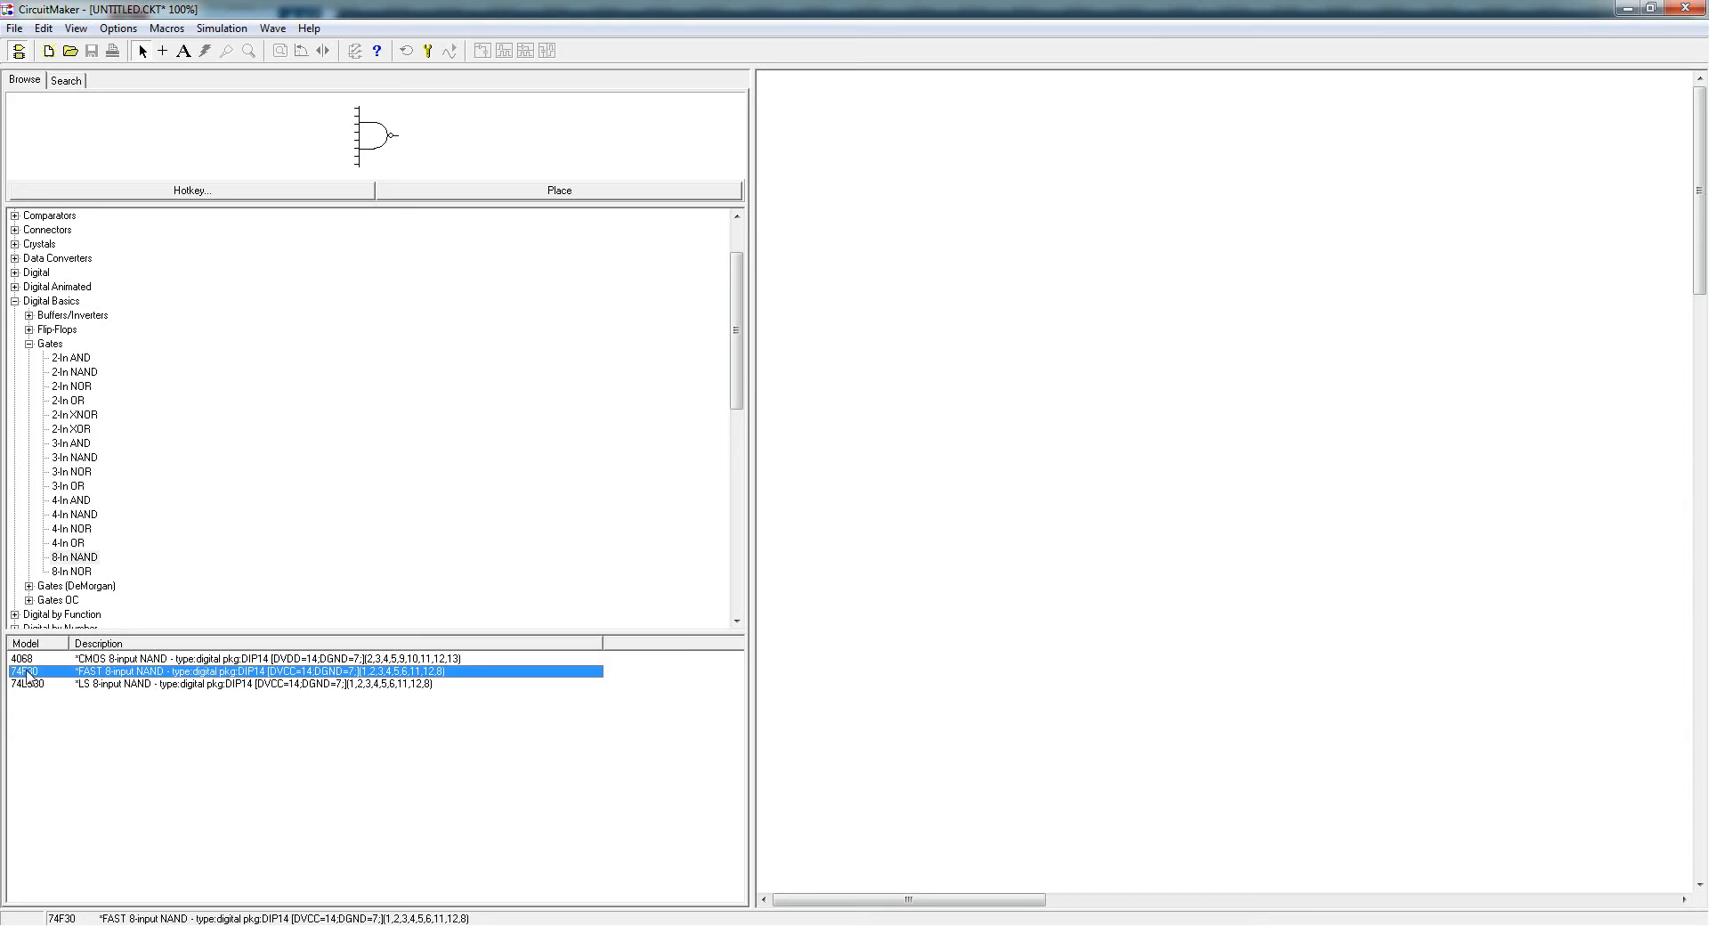
{"action": "left_click", "coordinate": [29, 661]}
{"action": "left_click", "coordinate": [29, 673]}
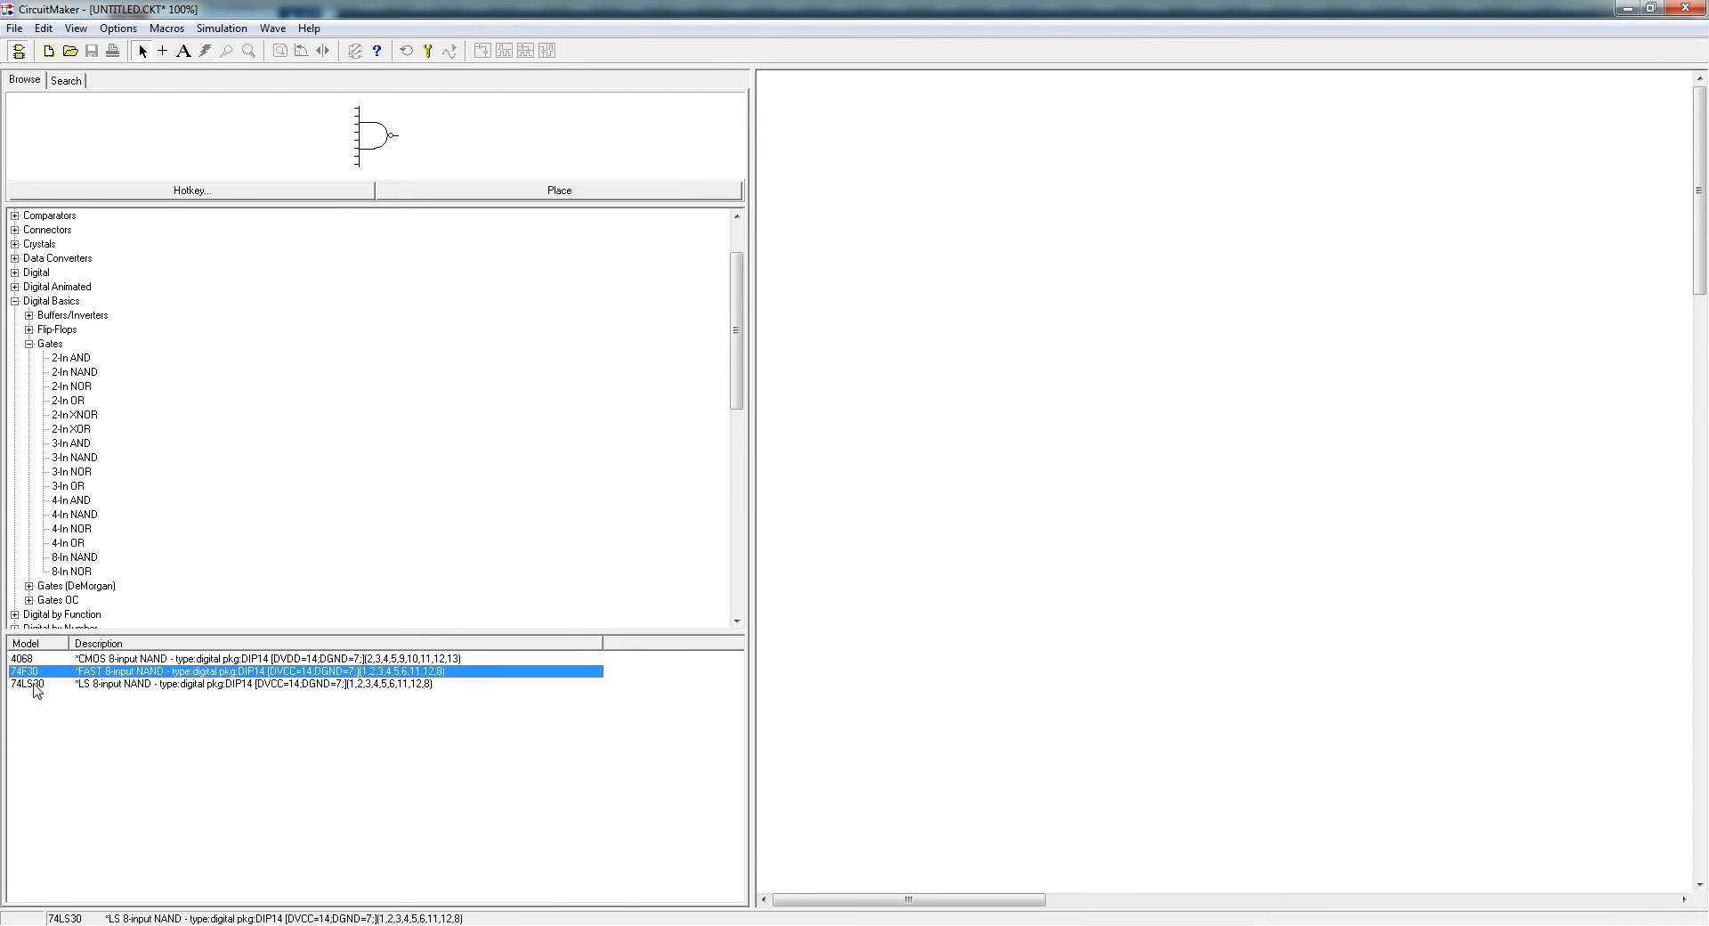
{"action": "left_click", "coordinate": [36, 683]}
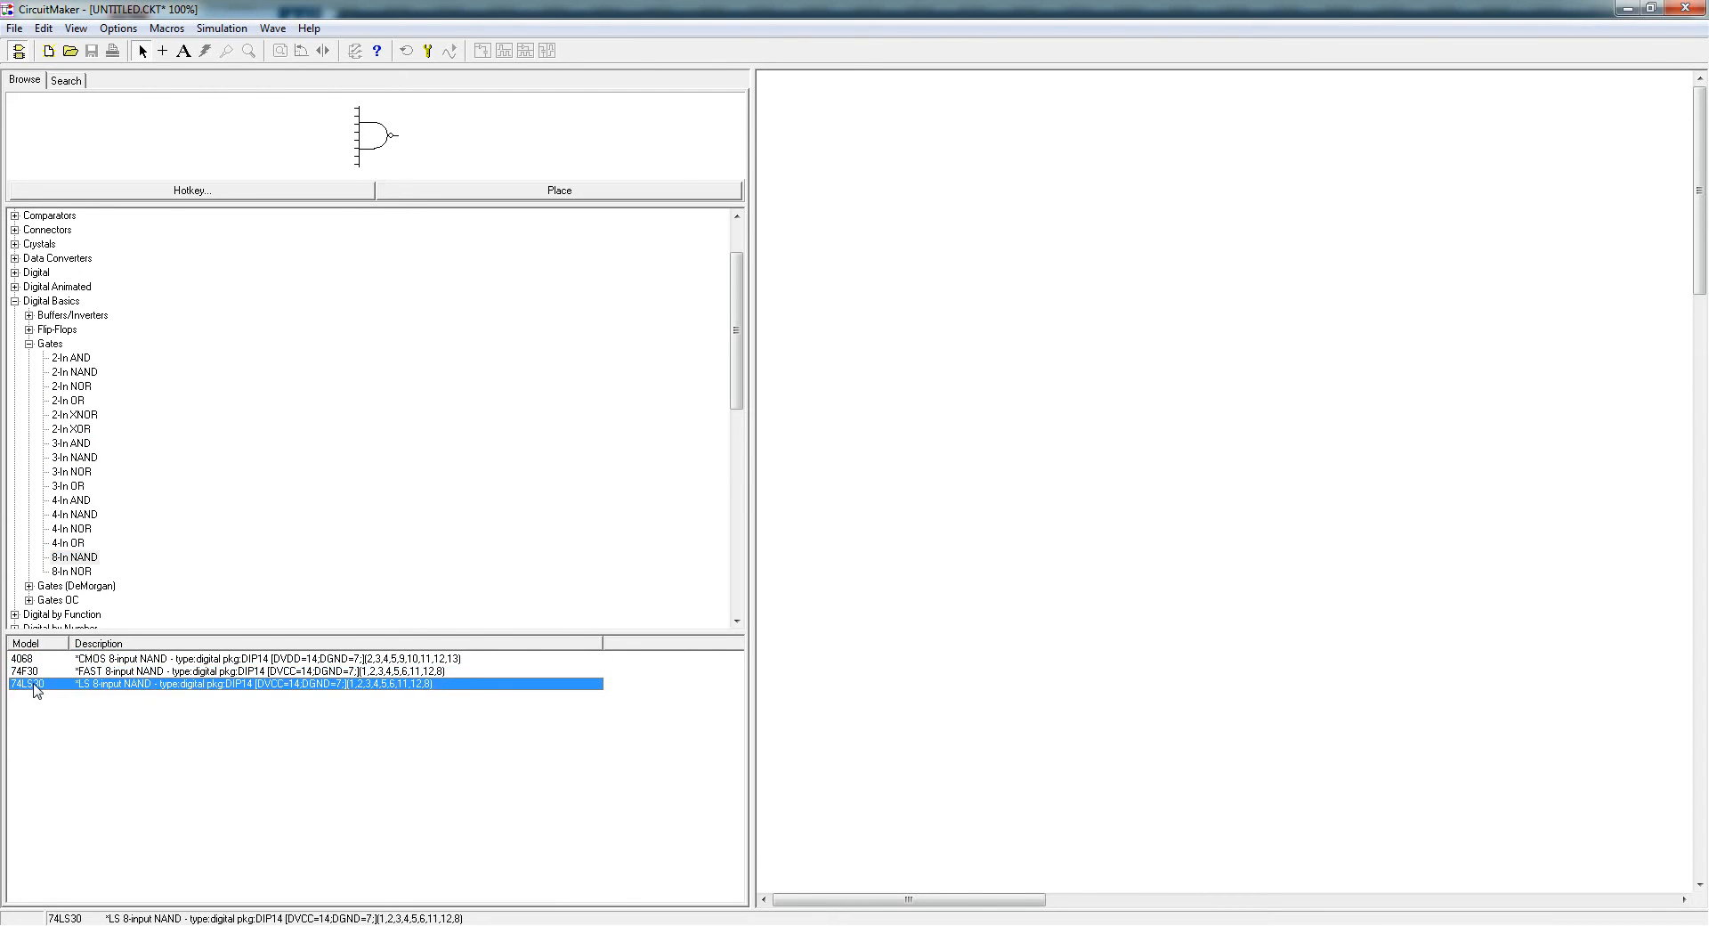
{"action": "left_click", "coordinate": [81, 558]}
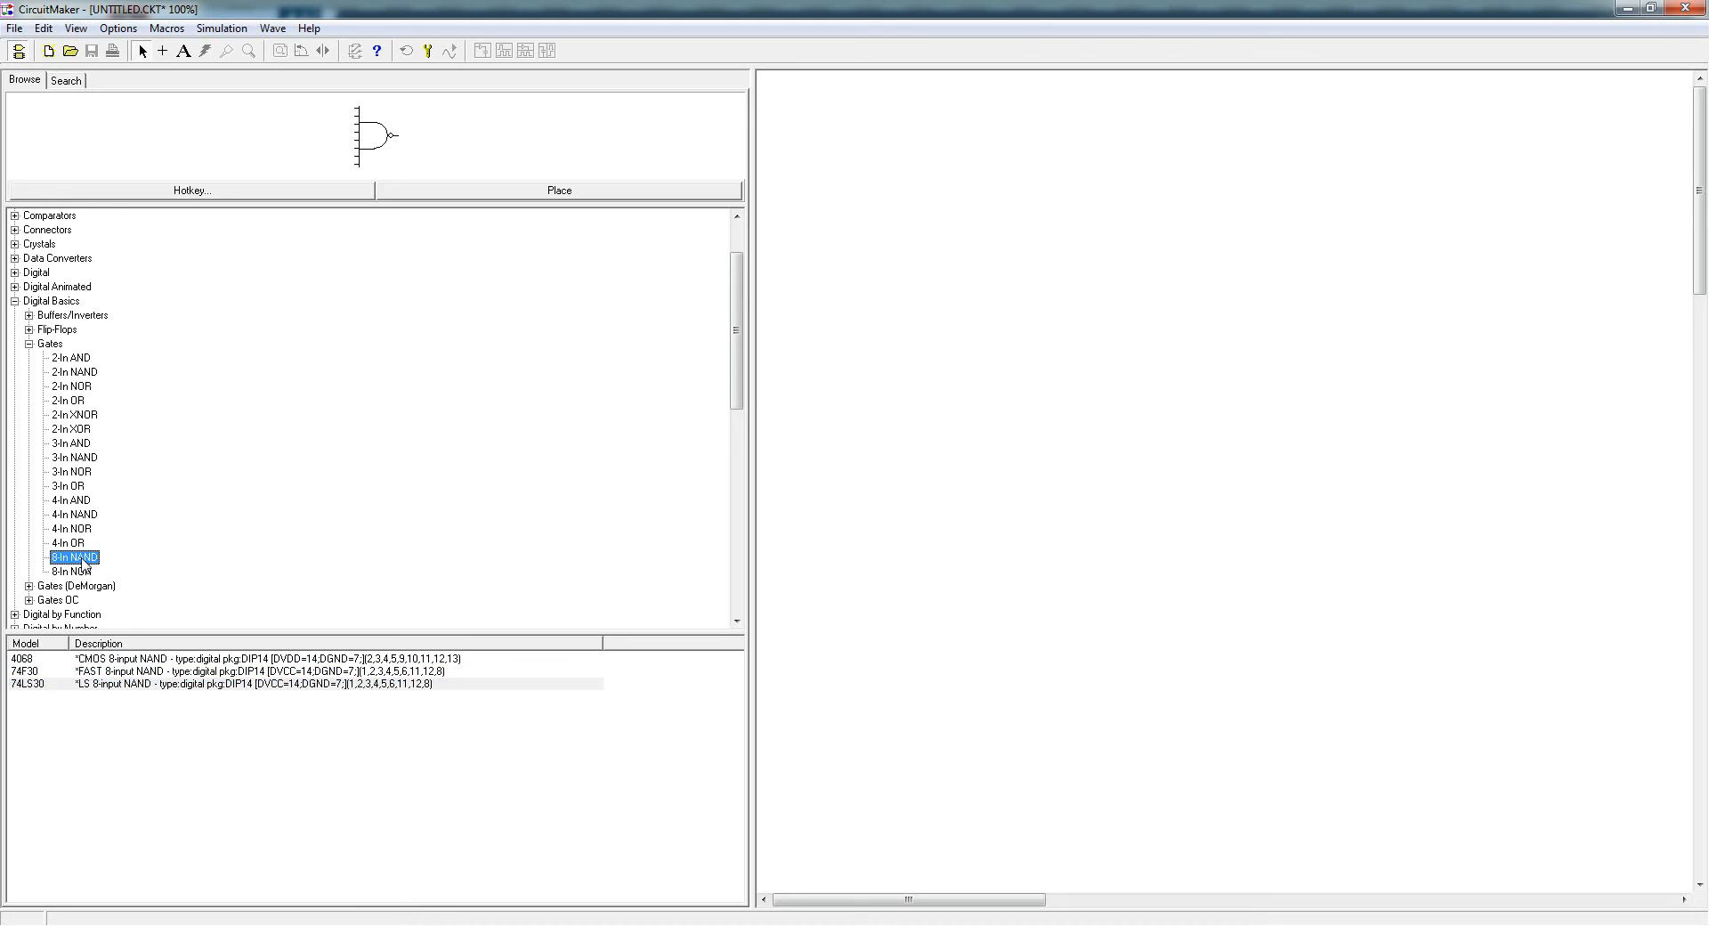
{"action": "left_click", "coordinate": [29, 344]}
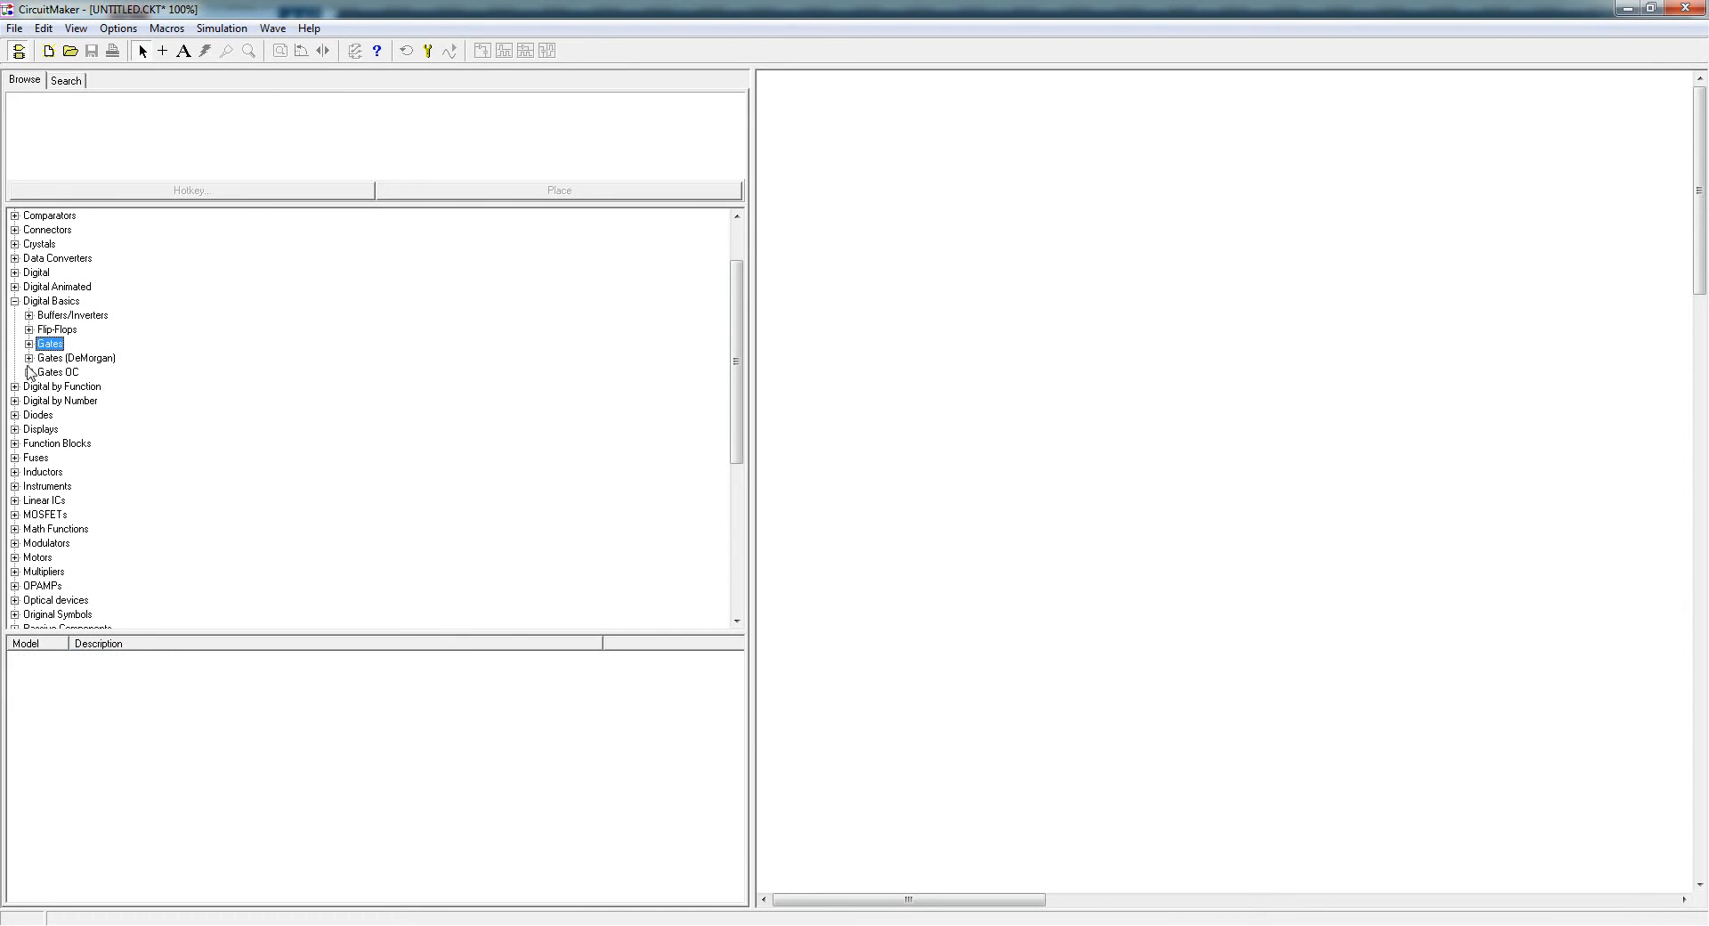
{"action": "left_click", "coordinate": [14, 302]}
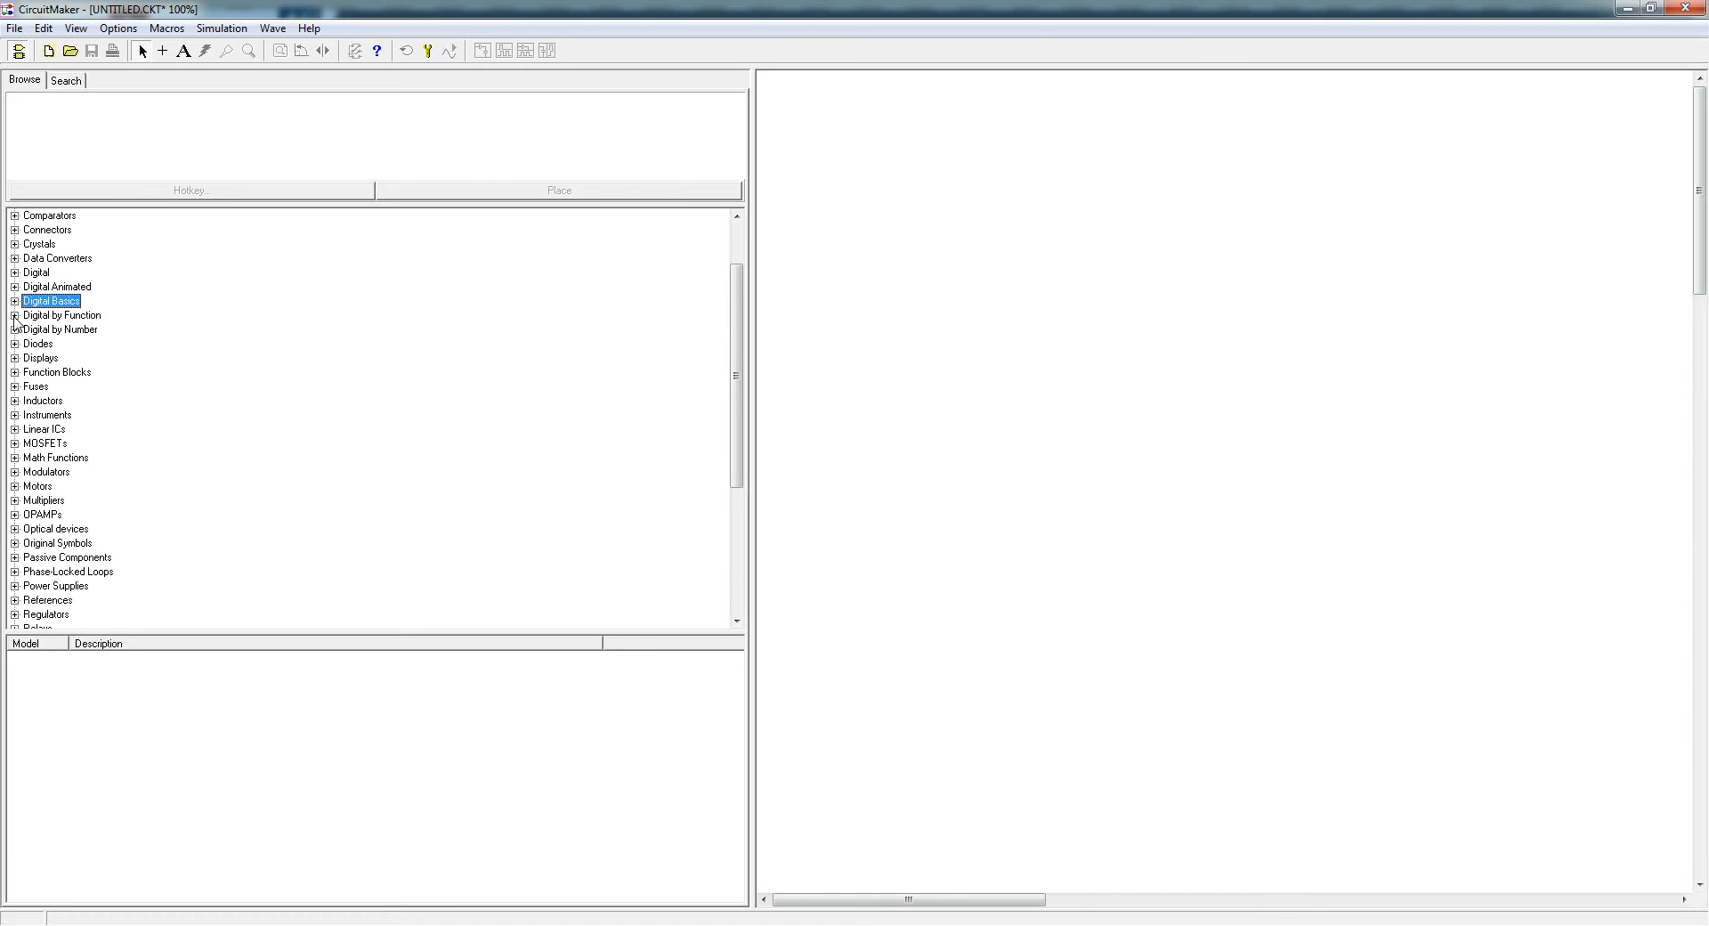
- Preview the 4071, 4072 and 4075 devices in the Gates OR group of Digital by Function
{"action": "left_click", "coordinate": [14, 316]}
{"action": "scroll", "coordinate": [53, 480], "scroll_direction": "down", "scroll_amount": 1}
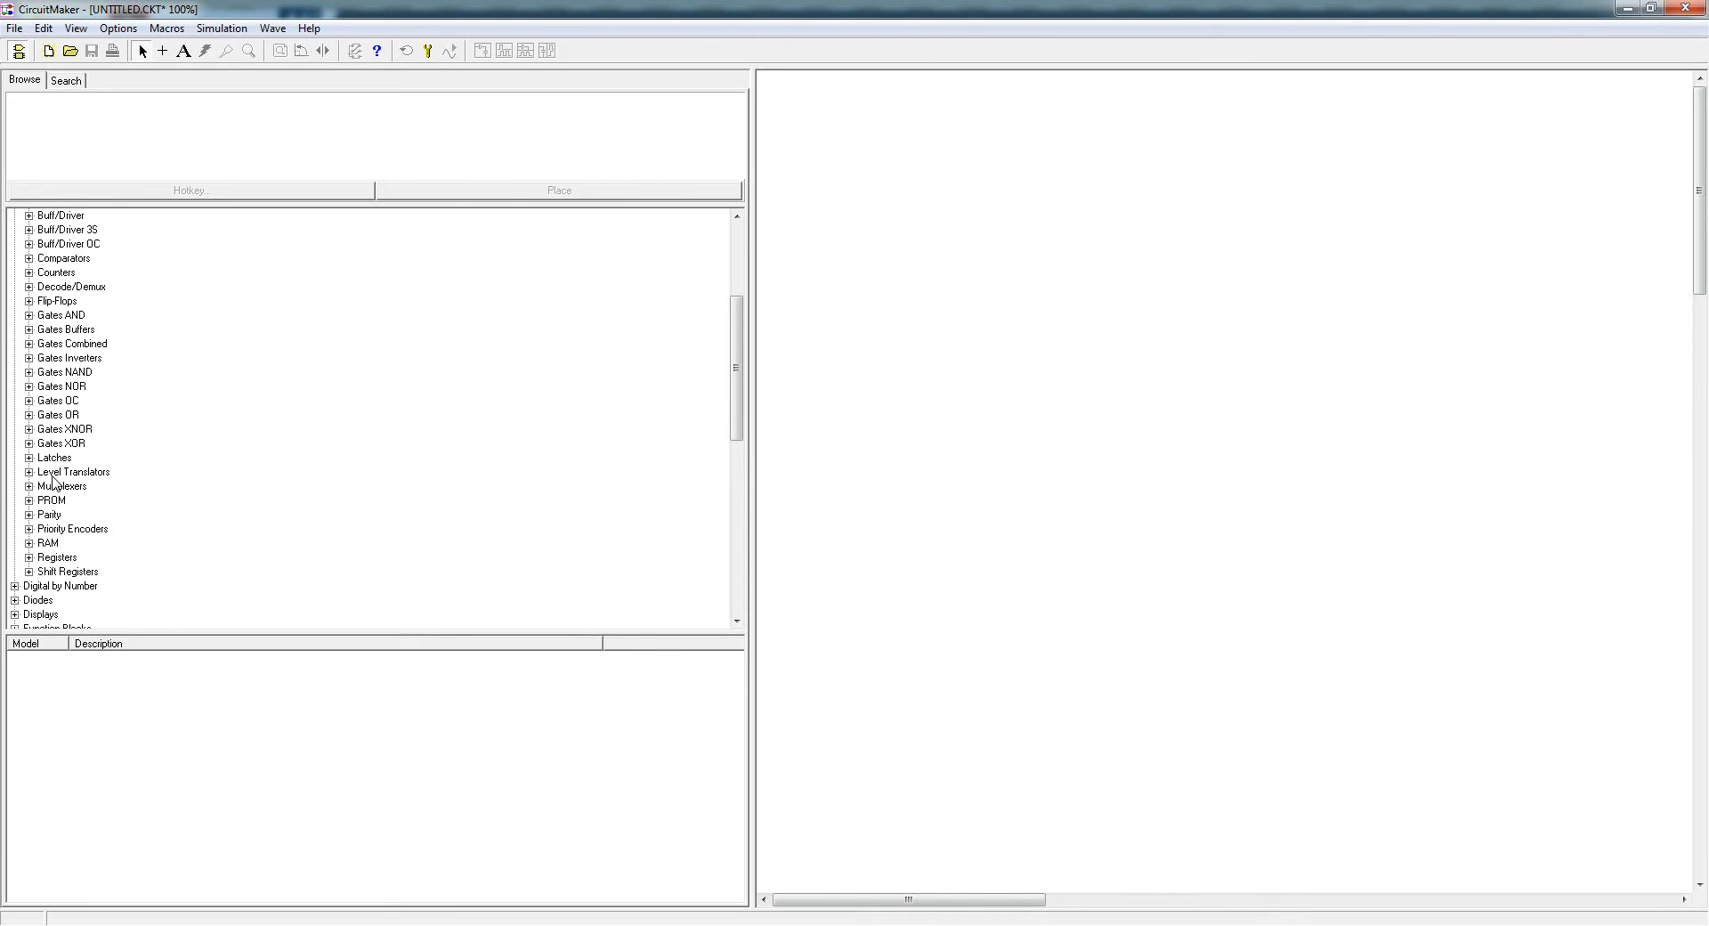
{"action": "left_click", "coordinate": [28, 414]}
{"action": "left_click", "coordinate": [62, 429]}
{"action": "left_click", "coordinate": [62, 443]}
{"action": "left_click", "coordinate": [62, 458]}
- Preview the 4077 and 74266 XNOR gates and the 4030 XOR gate, and collapse the Gates XOR and Gates OR groups
{"action": "left_click", "coordinate": [29, 486]}
{"action": "left_click", "coordinate": [62, 501]}
{"action": "left_click", "coordinate": [64, 515]}
{"action": "left_click", "coordinate": [29, 528]}
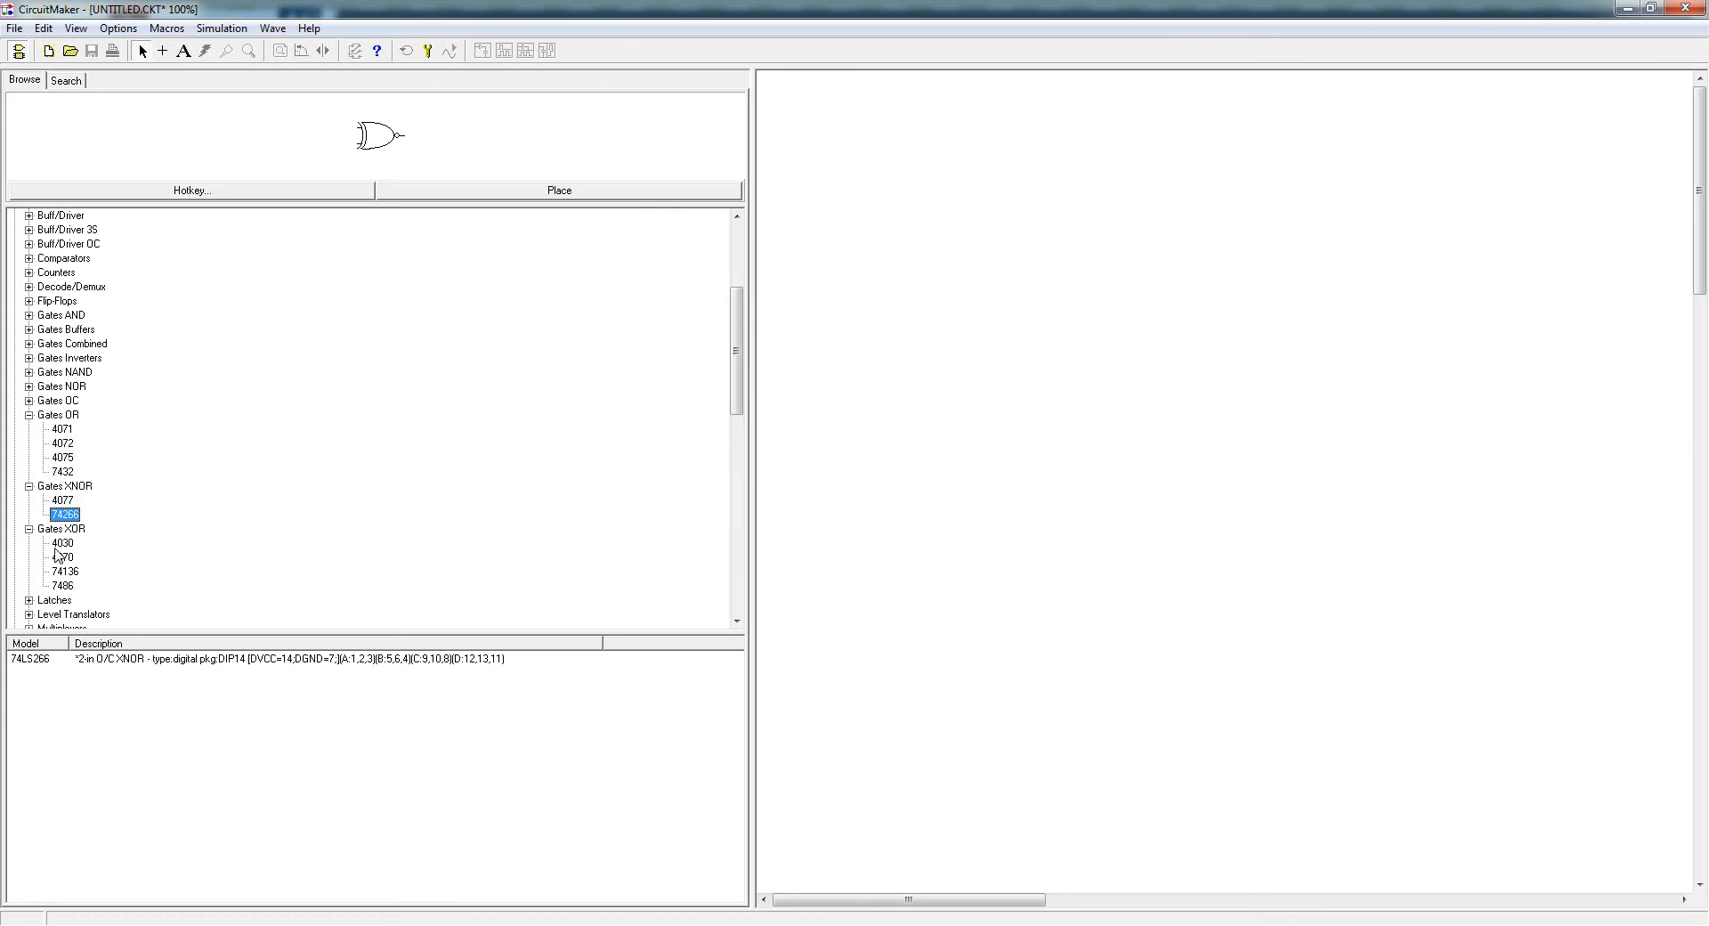
{"action": "left_click", "coordinate": [62, 543]}
{"action": "left_click", "coordinate": [29, 529]}
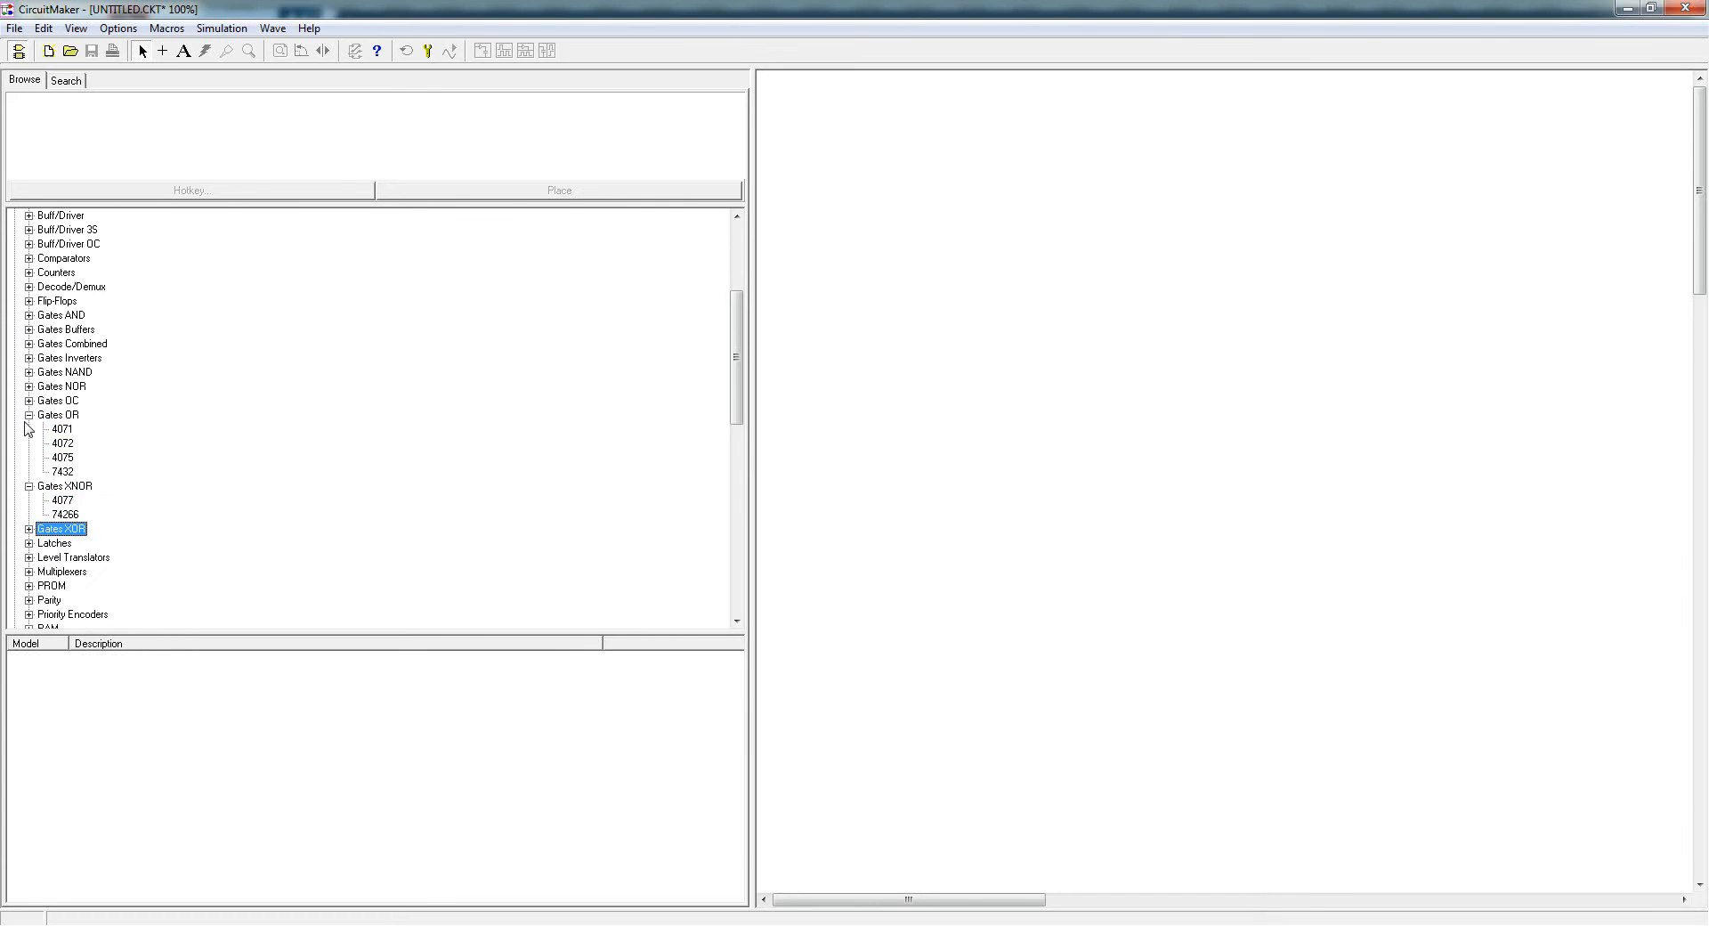
{"action": "left_click", "coordinate": [28, 414]}
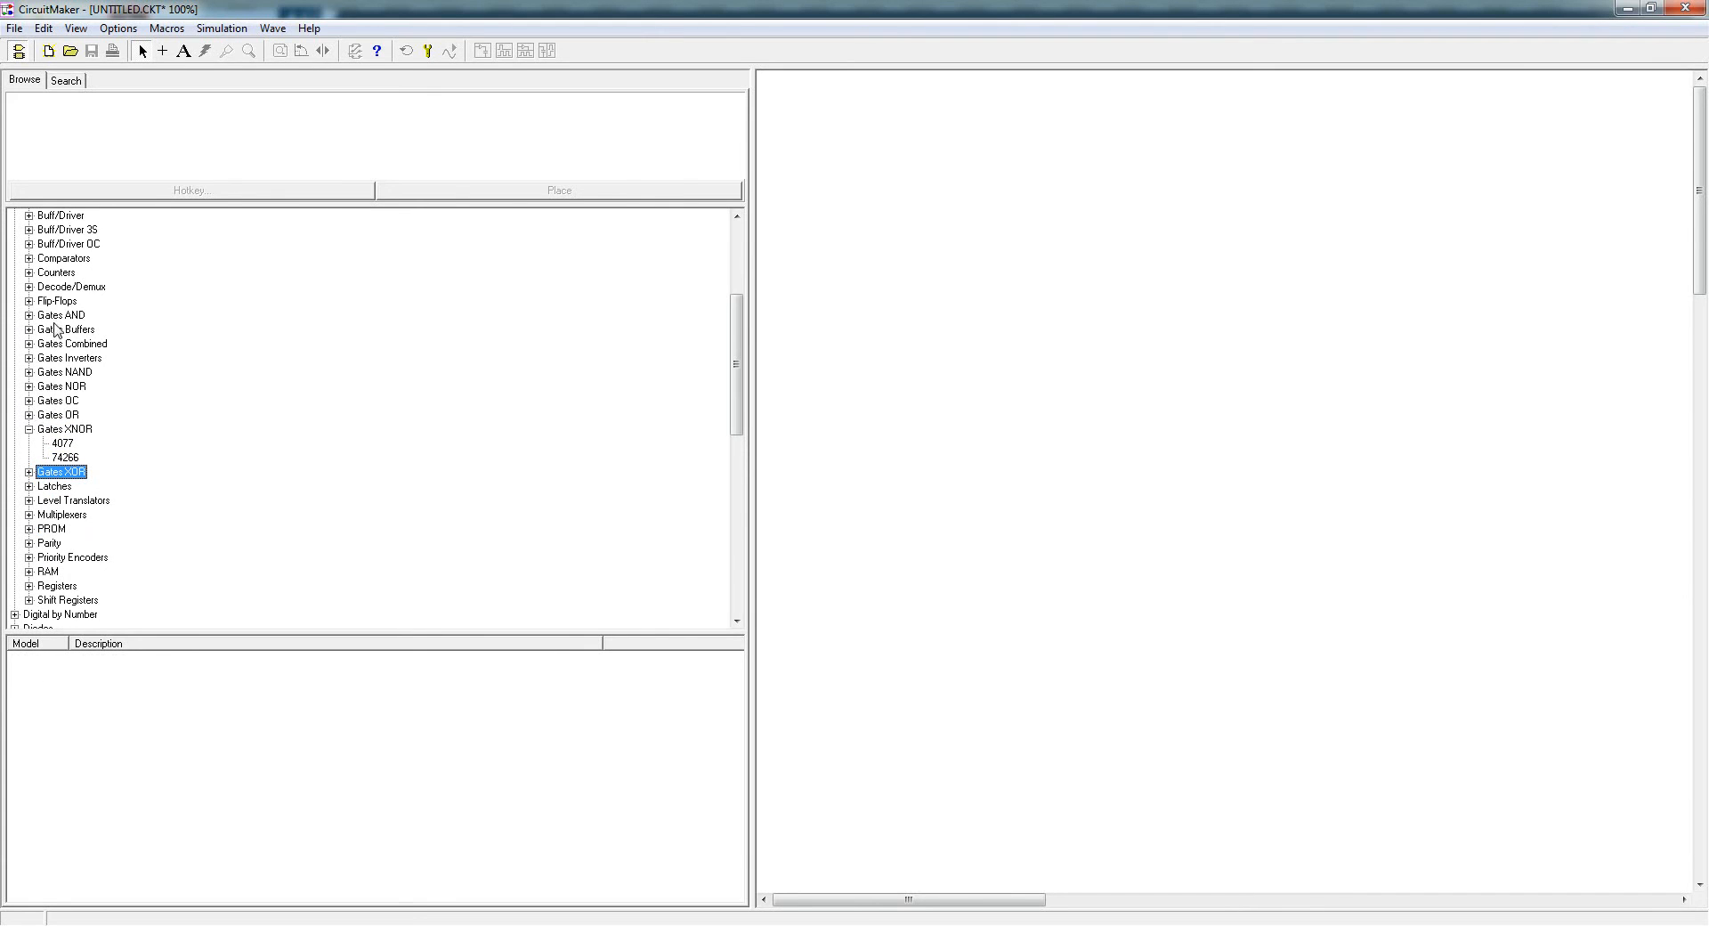
- Preview several decoder and demultiplexer devices in the Decode/Demux group, and collapse it
{"action": "left_click", "coordinate": [29, 286]}
{"action": "left_click", "coordinate": [61, 302]}
{"action": "left_click", "coordinate": [64, 330]}
{"action": "left_click", "coordinate": [65, 371]}
{"action": "left_click", "coordinate": [28, 286]}
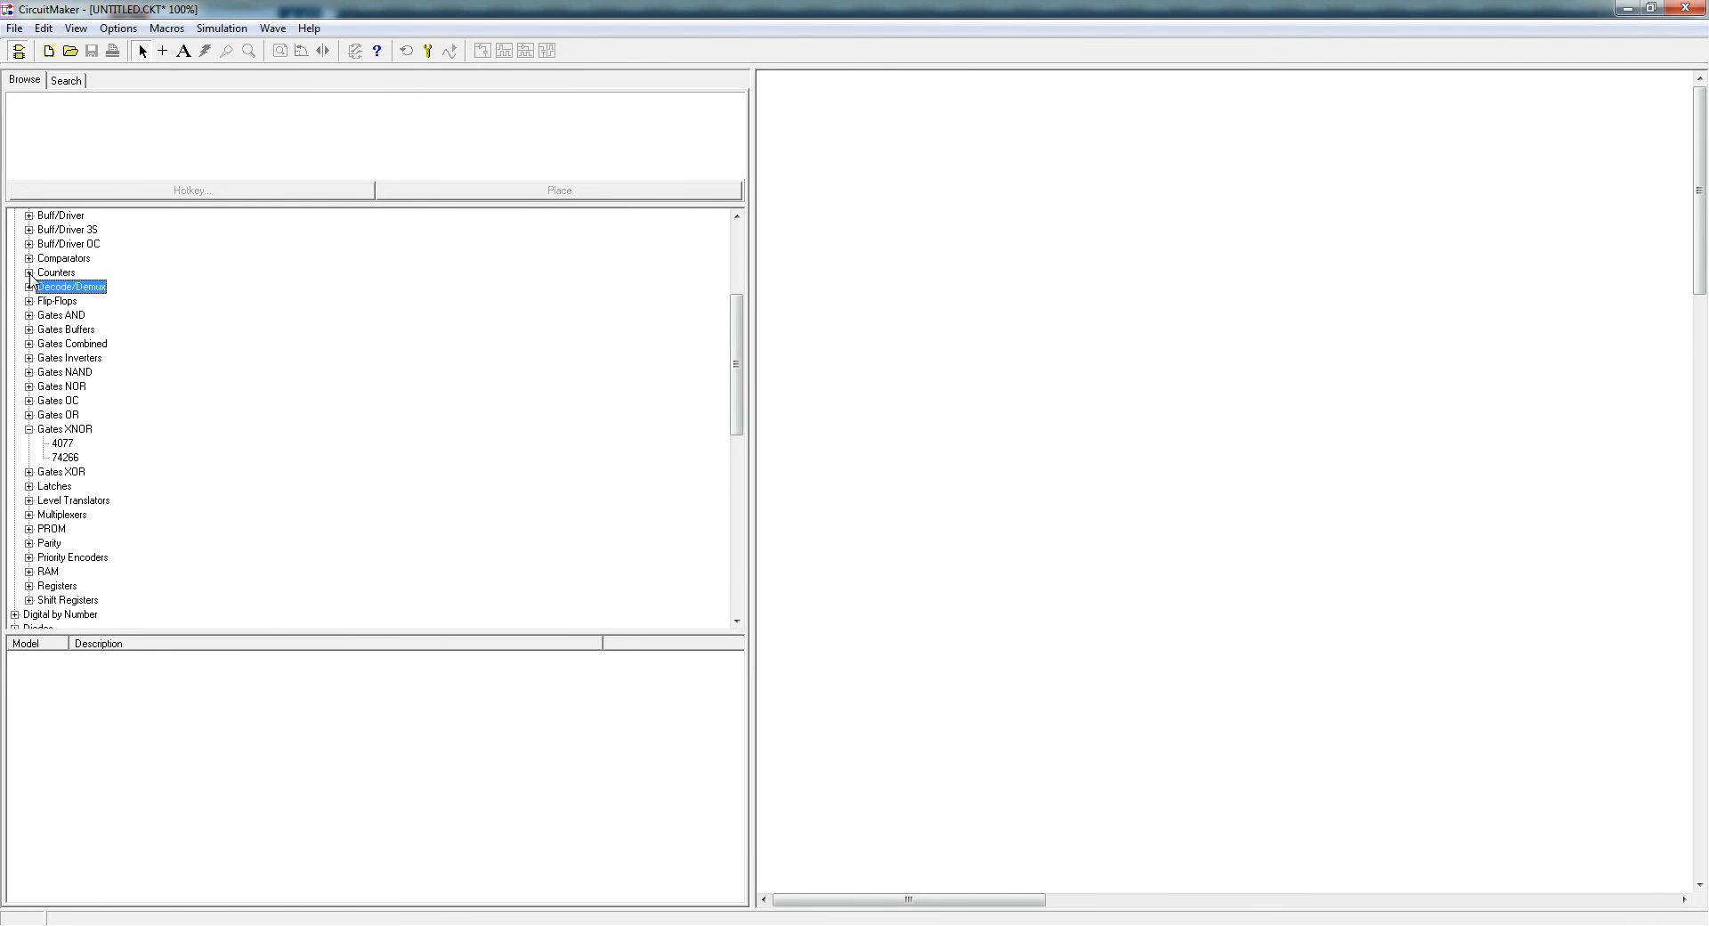
- Preview several devices in the Counters group, including the 74160, and collapse it
{"action": "left_click", "coordinate": [29, 273]}
{"action": "left_click", "coordinate": [62, 286]}
{"action": "left_click", "coordinate": [63, 342]}
{"action": "left_click", "coordinate": [66, 414]}
{"action": "scroll", "coordinate": [68, 414], "scroll_direction": "up", "scroll_amount": 3}
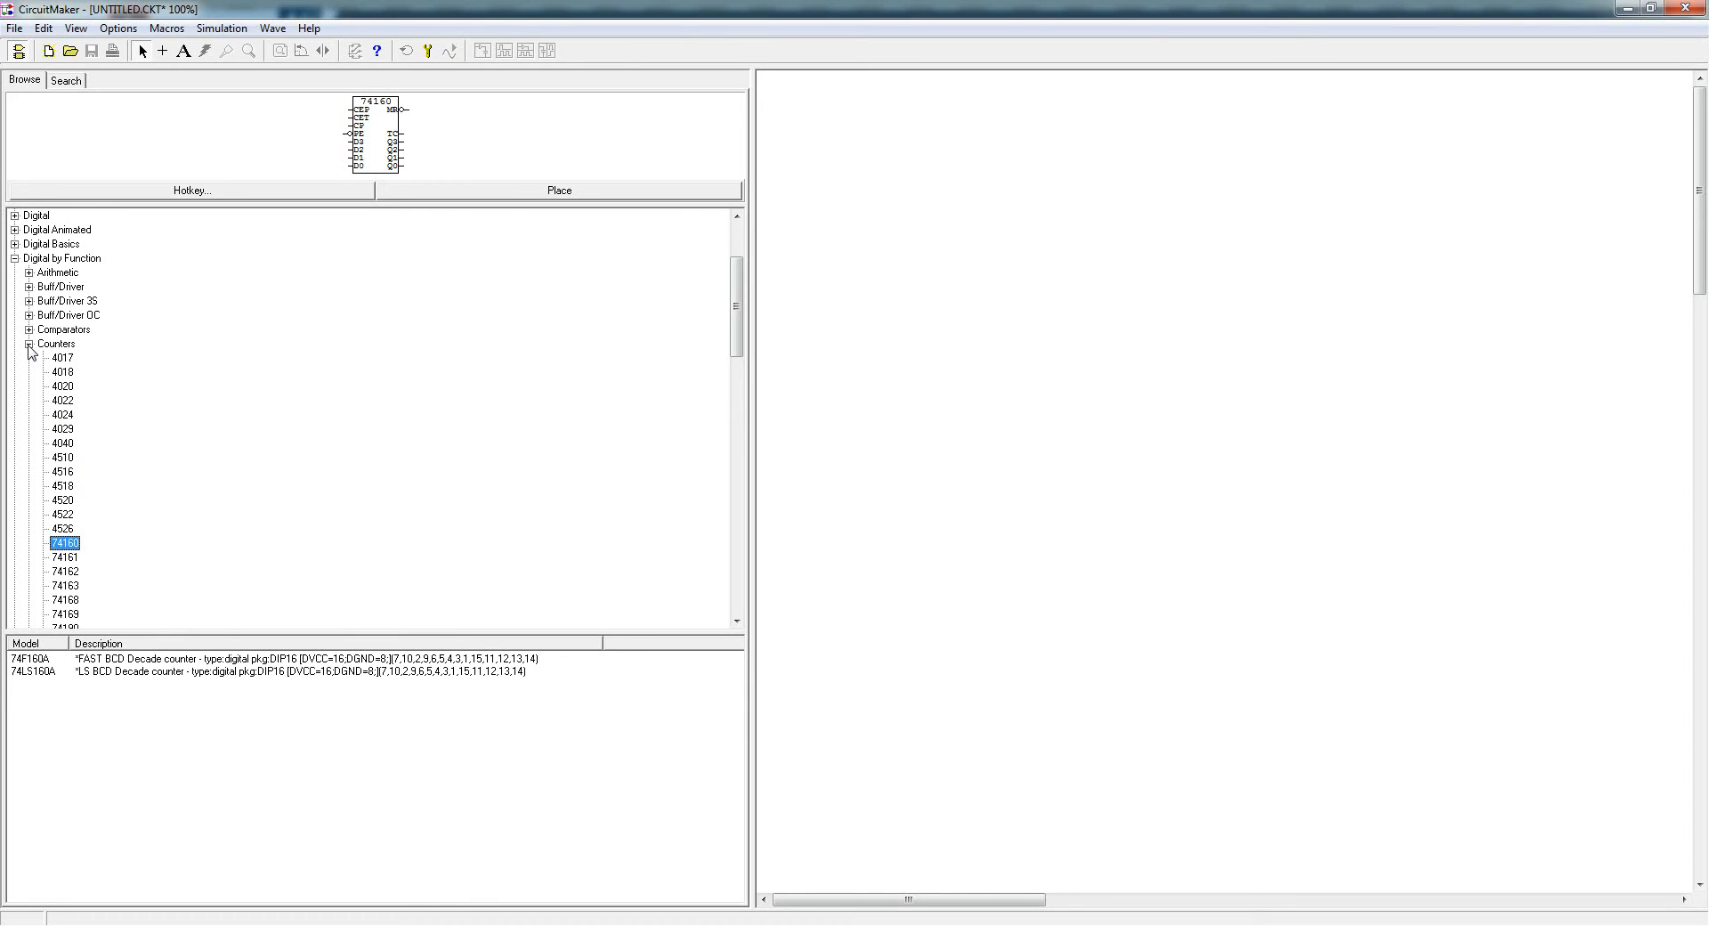
{"action": "left_click", "coordinate": [29, 343]}
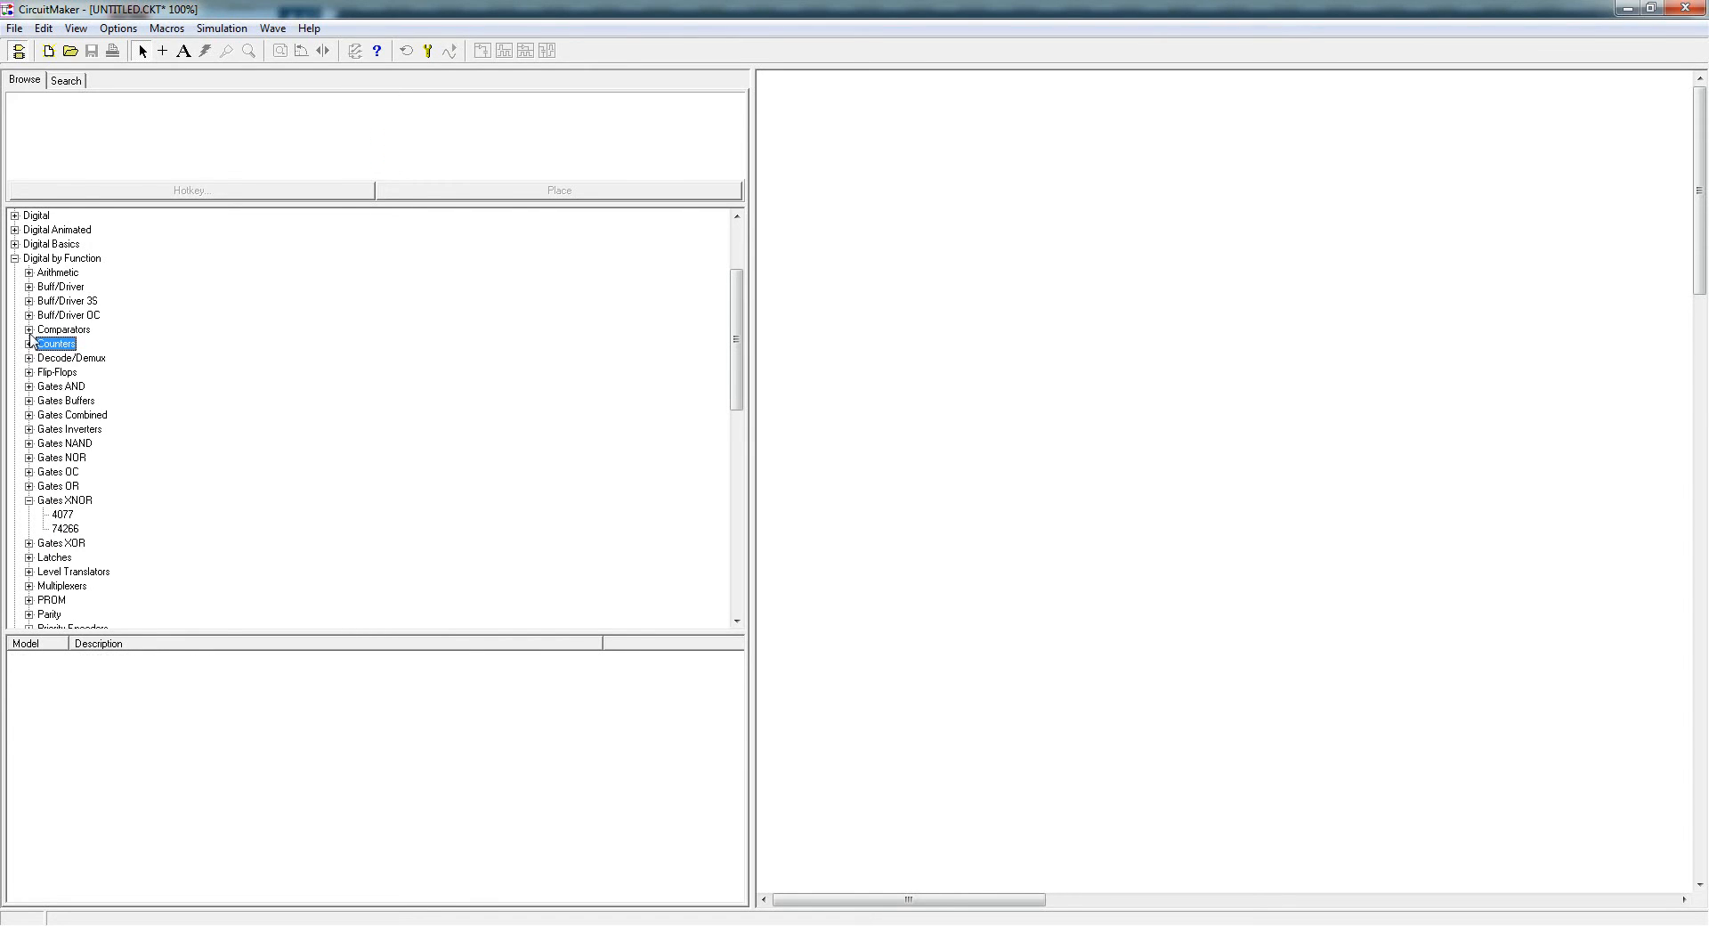
- Preview the 7485 device in the Comparators group of Digital by Function, and collapse the group
{"action": "left_click", "coordinate": [30, 330]}
{"action": "key", "text": "Up"}
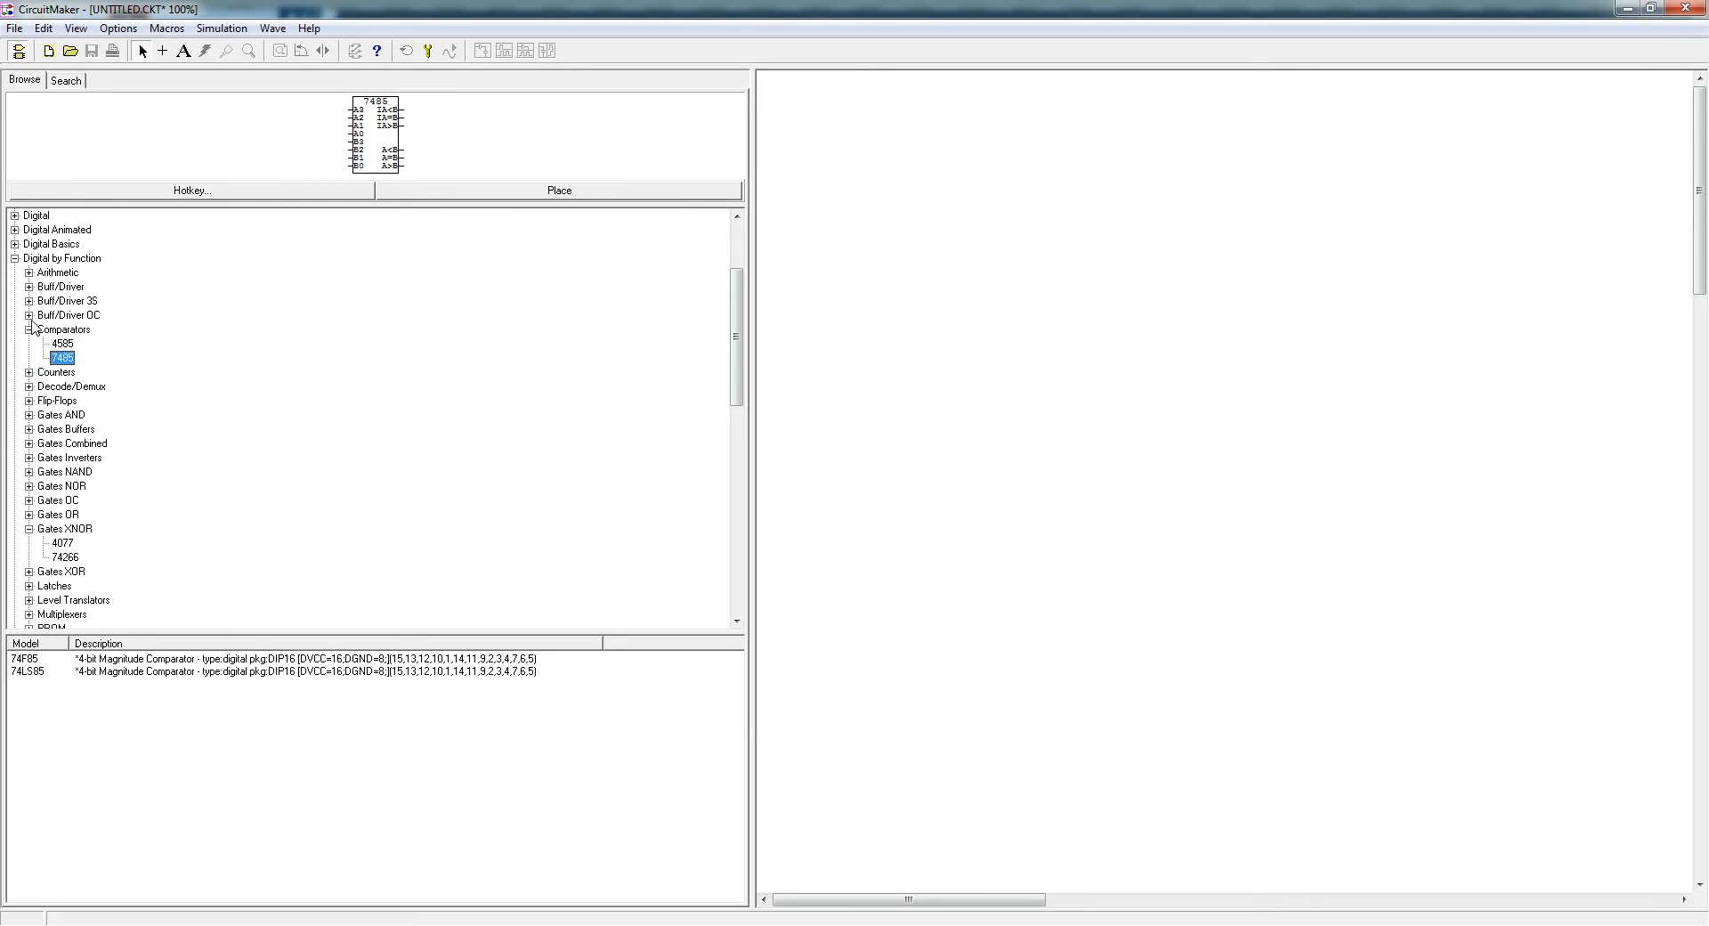
{"action": "left_click", "coordinate": [29, 330]}
- Preview the first devices in the Buff/Driver OC group, look over its device list, and collapse it
{"action": "left_click", "coordinate": [29, 315]}
{"action": "left_click", "coordinate": [57, 332]}
{"action": "key", "text": "Down"}
{"action": "key", "text": "Down"}
{"action": "left_click", "coordinate": [29, 315]}
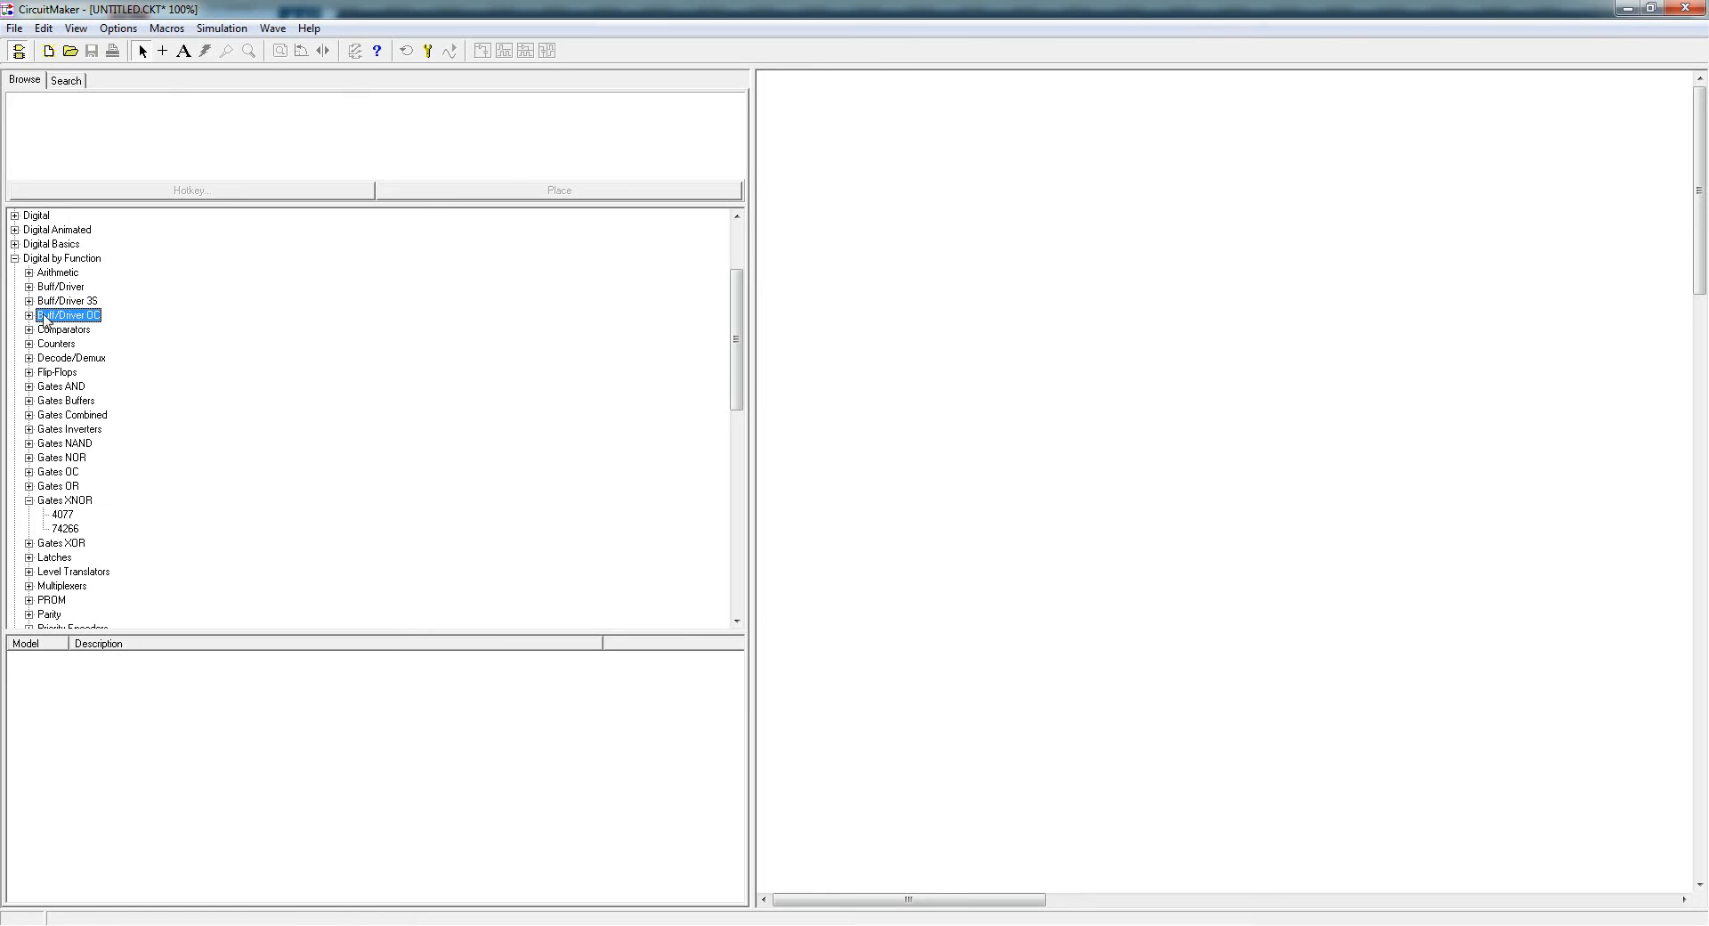
{"action": "left_click", "coordinate": [30, 315]}
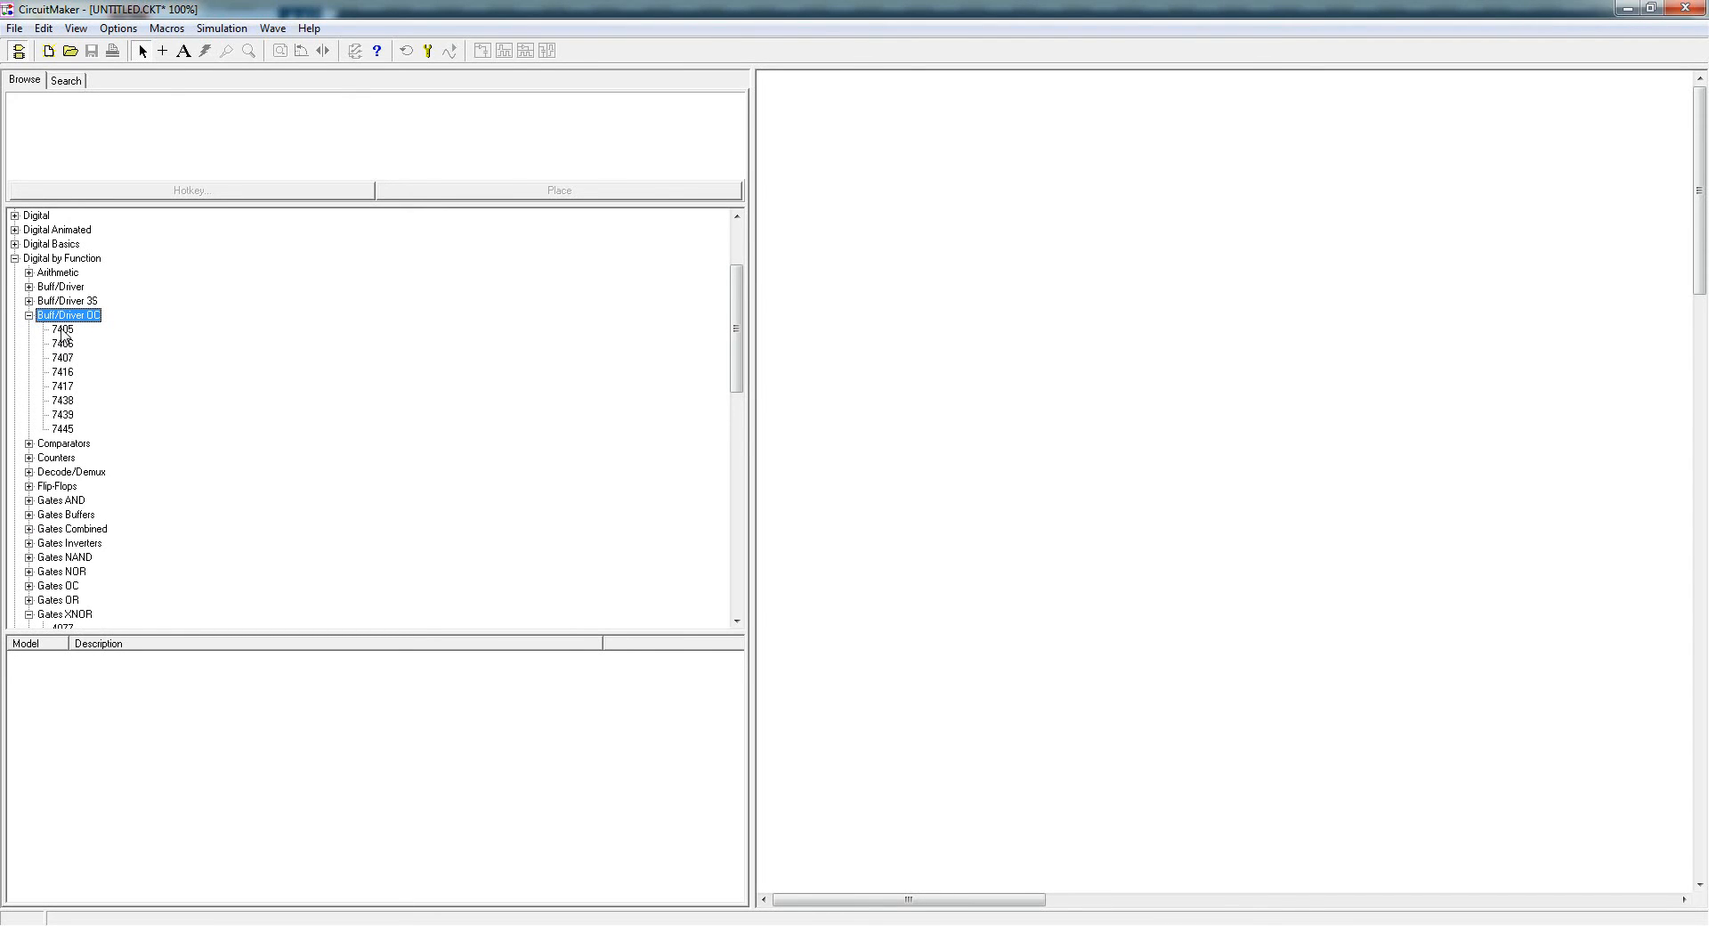
{"action": "left_click", "coordinate": [29, 315]}
- Preview the 74125, 74125 1/4, 74126 1/4 and 74240 devices in the Buff/Driver 3S group, and collapse it
{"action": "left_click", "coordinate": [30, 301]}
{"action": "left_click", "coordinate": [64, 315]}
{"action": "left_click", "coordinate": [68, 330]}
{"action": "left_click", "coordinate": [69, 357]}
{"action": "left_click", "coordinate": [73, 373]}
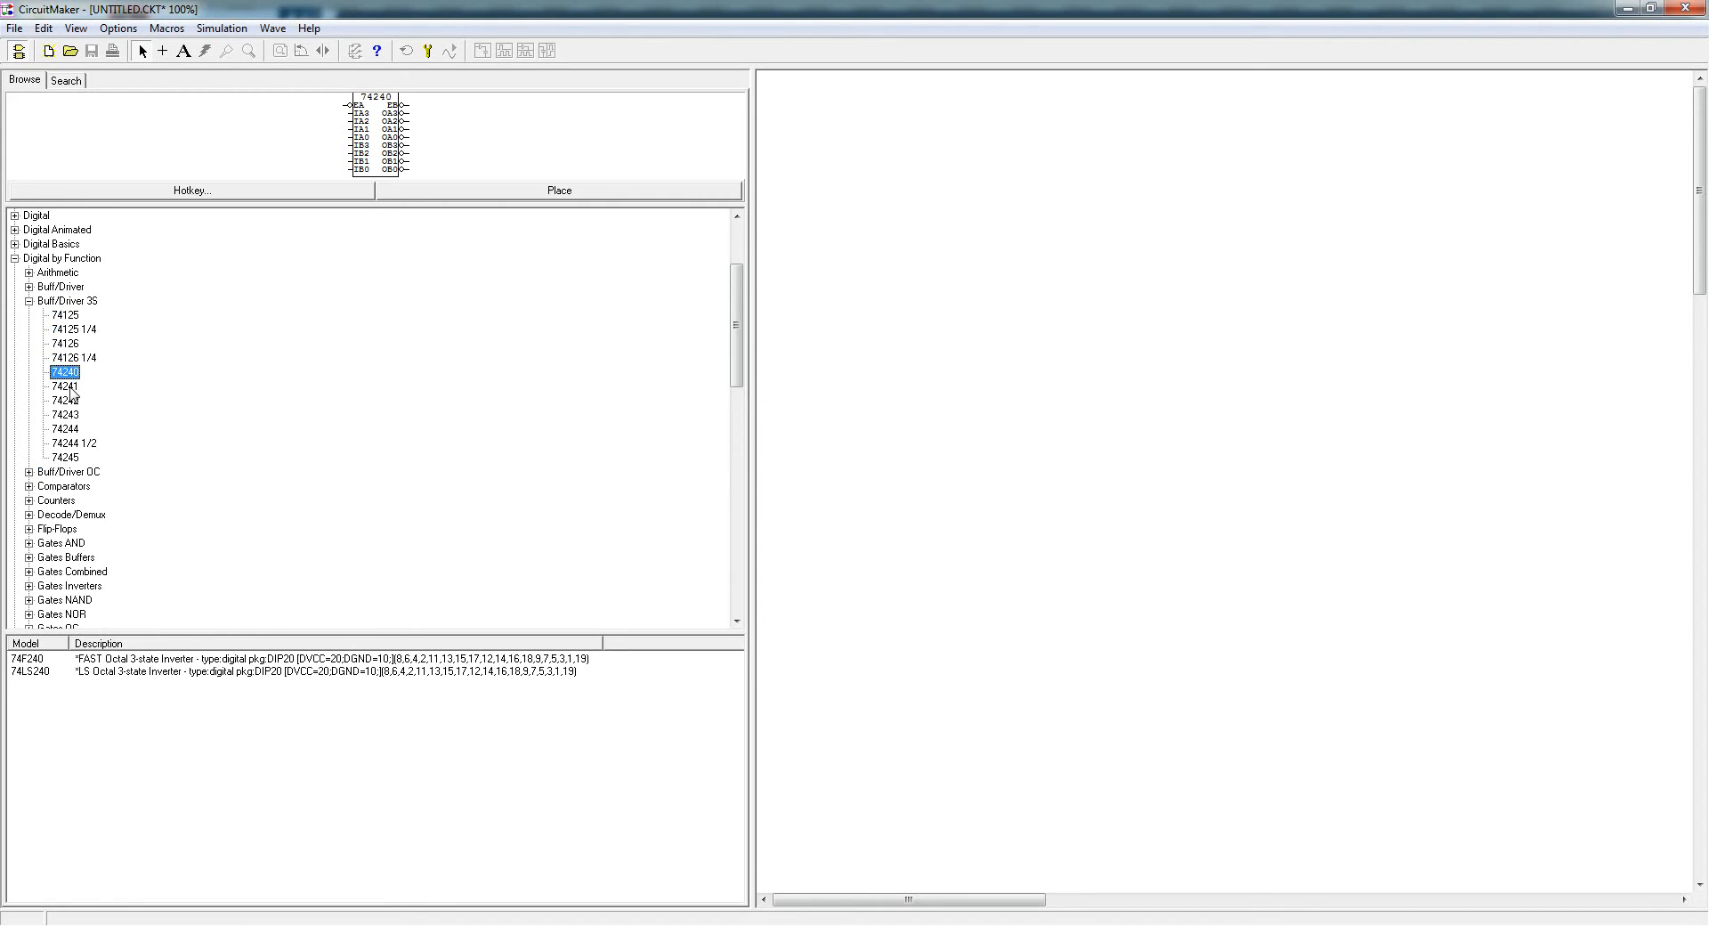
{"action": "left_click", "coordinate": [28, 301]}
- Preview the 4041, 4049 and 4050 devices in the Buff/Driver group, and collapse it
{"action": "left_click", "coordinate": [29, 286]}
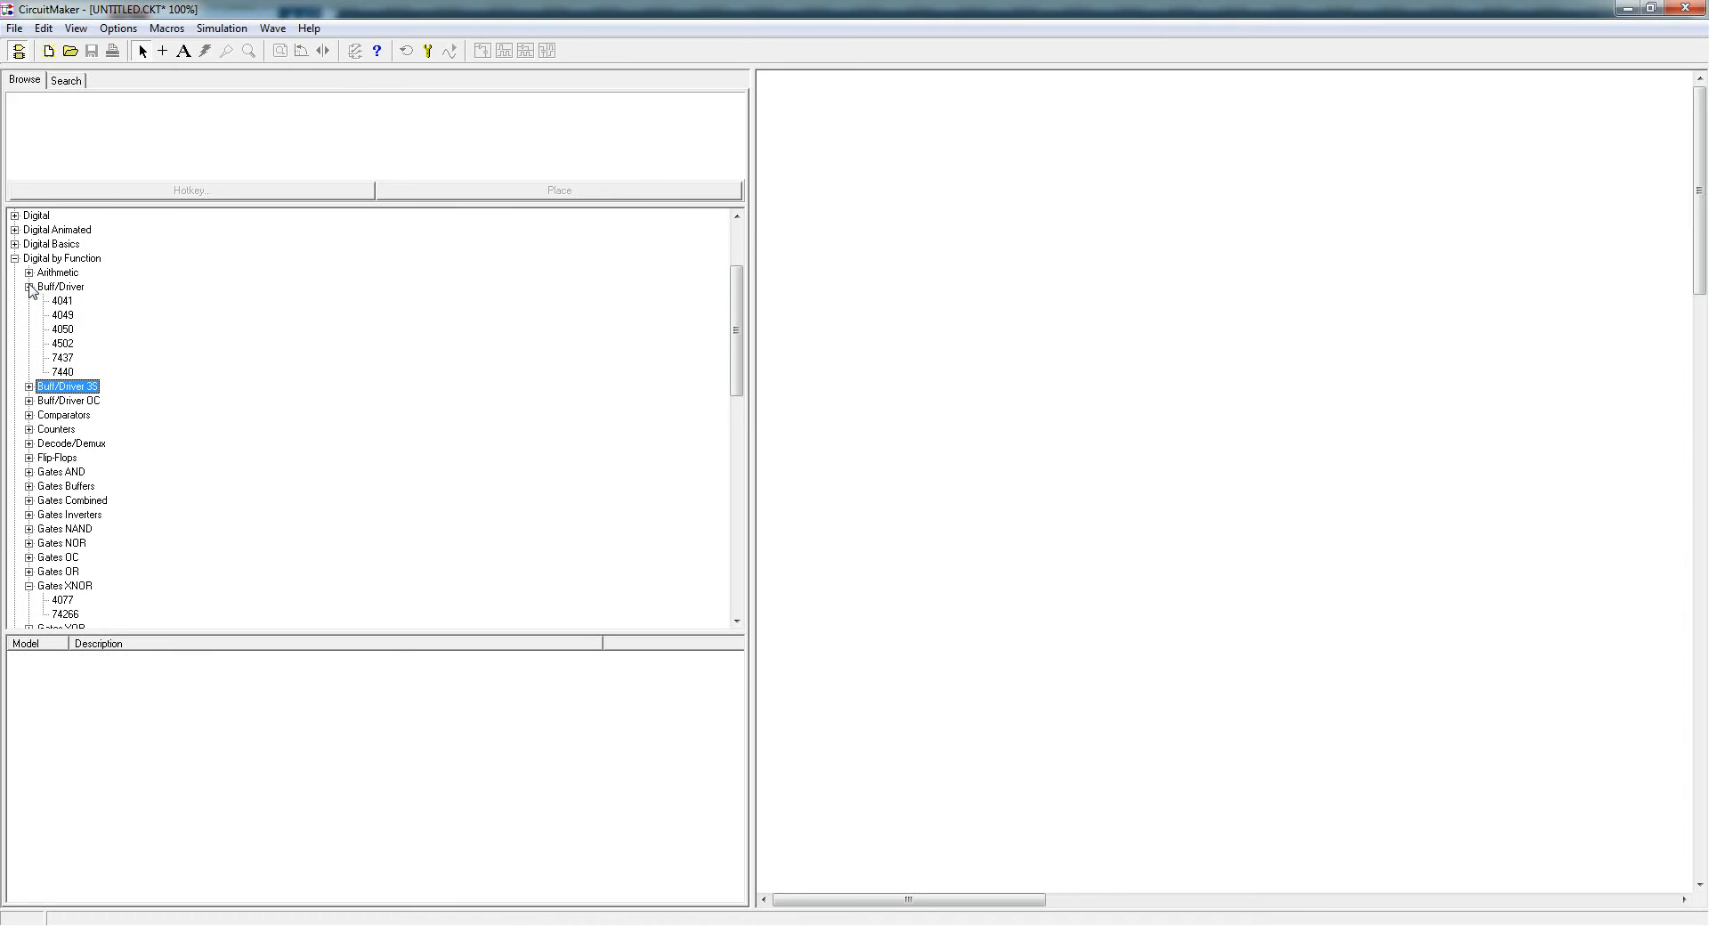
{"action": "left_click", "coordinate": [61, 301]}
{"action": "left_click", "coordinate": [61, 316]}
{"action": "left_click", "coordinate": [63, 329]}
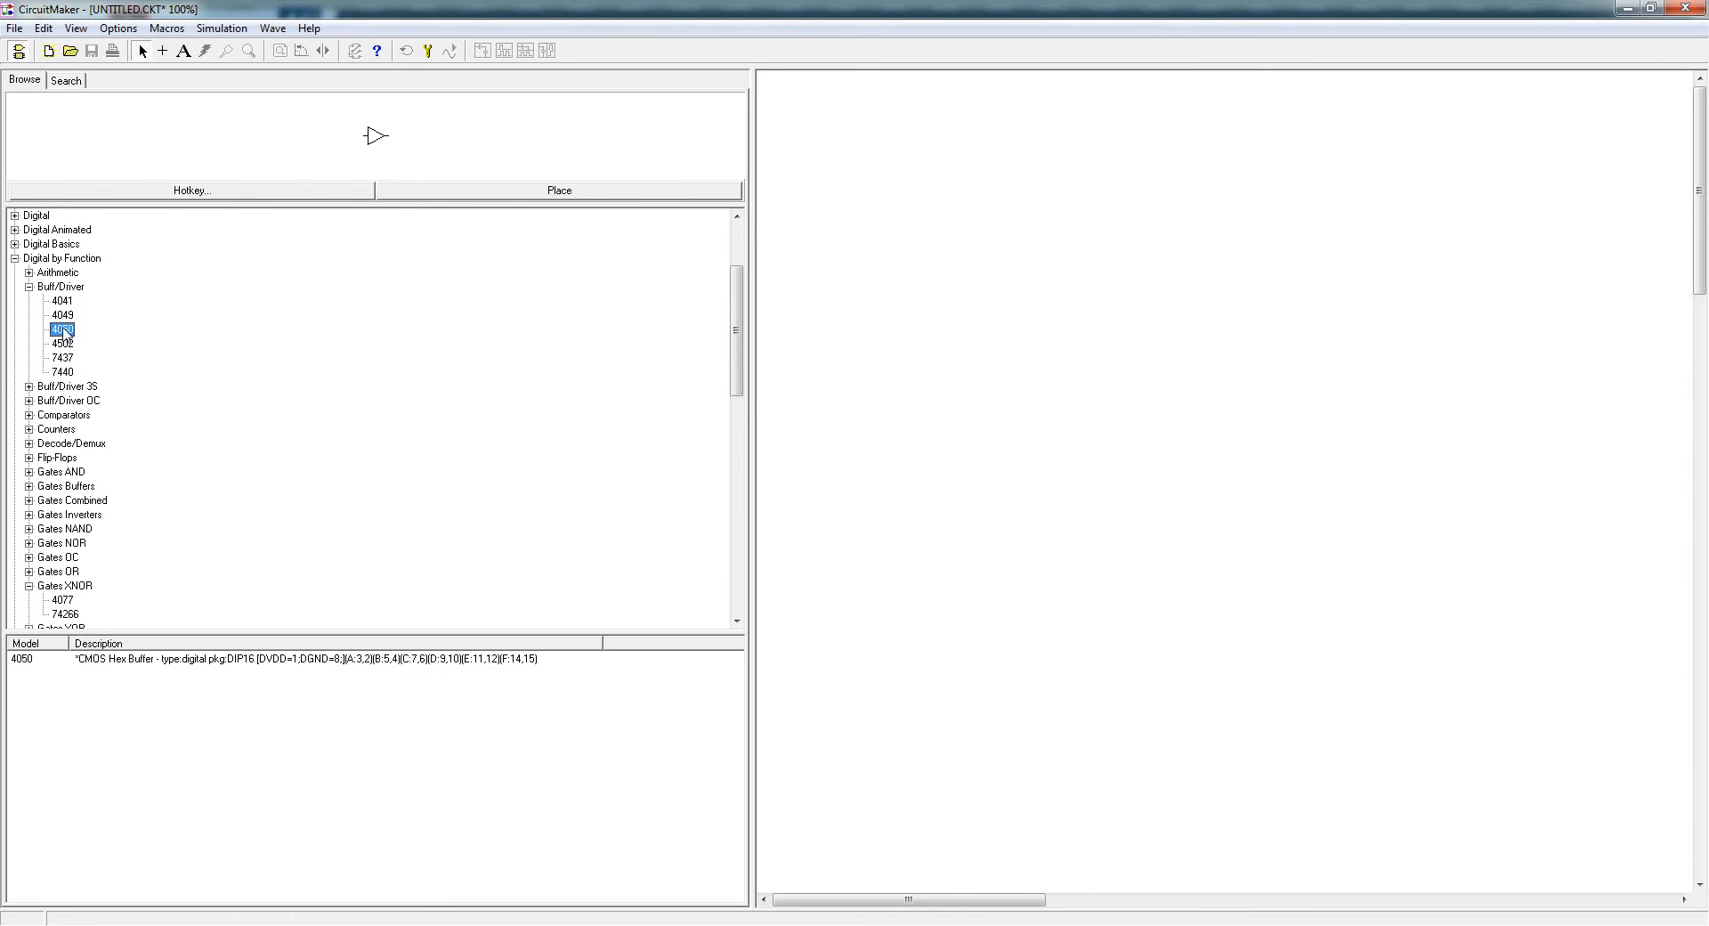
{"action": "left_click", "coordinate": [28, 287]}
- Preview the 4008, 74181 and 74182 devices in the Arithmetic group, and collapse it
{"action": "left_click", "coordinate": [29, 272]}
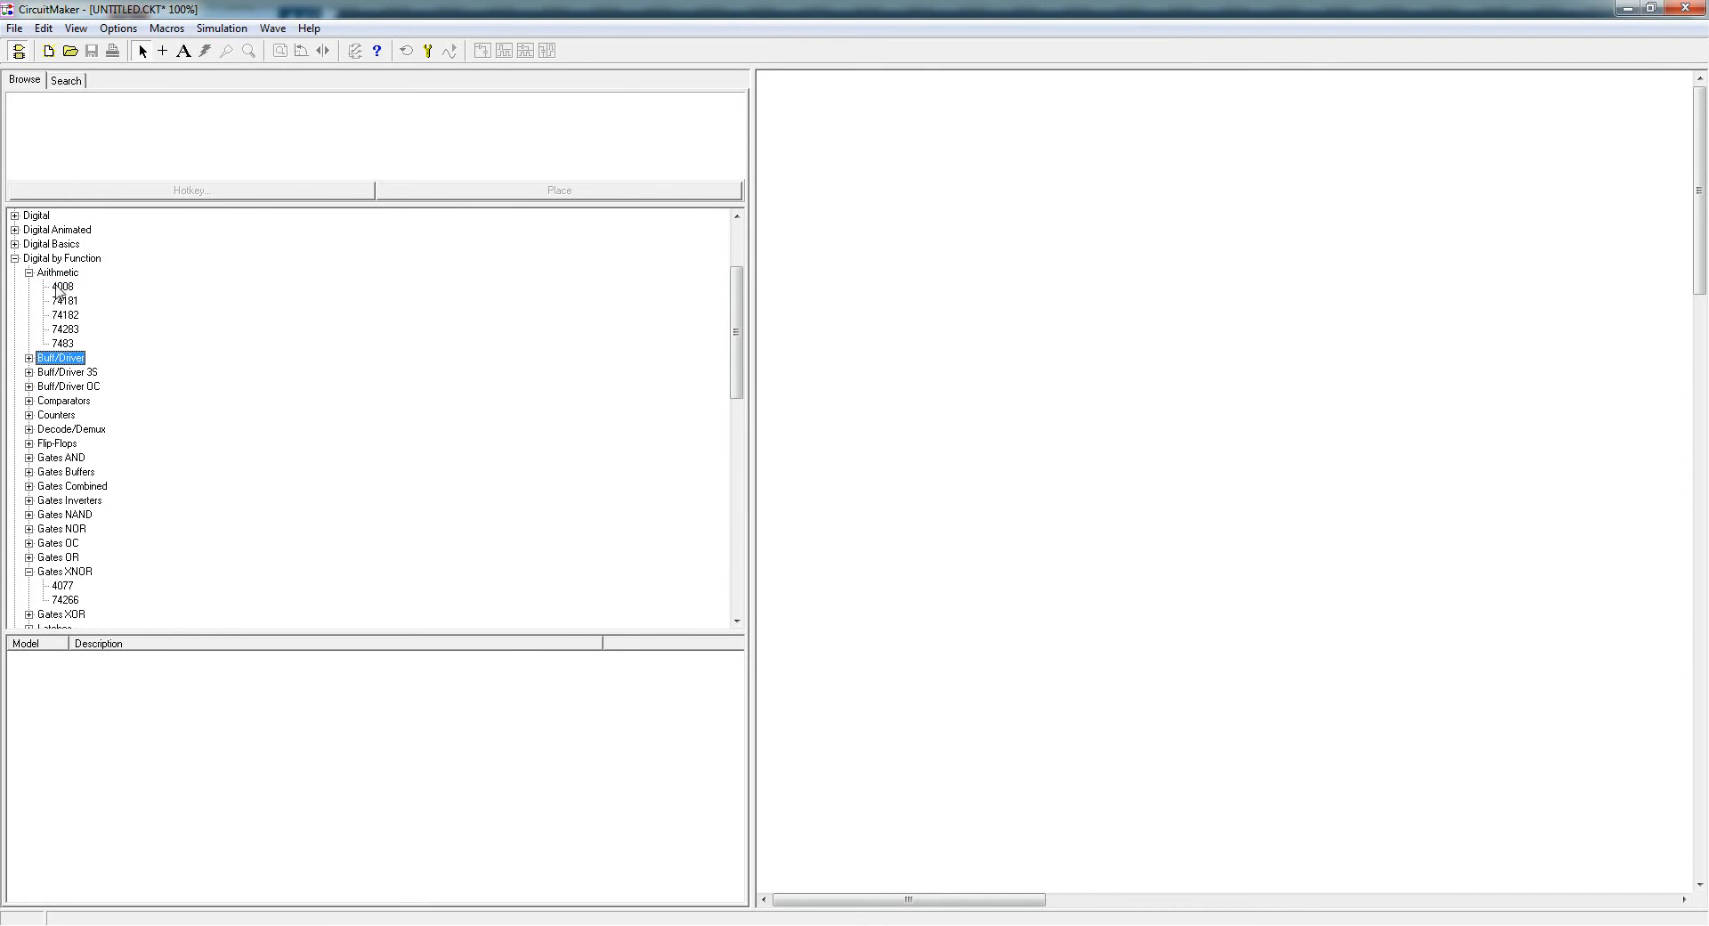
{"action": "left_click", "coordinate": [60, 288]}
{"action": "left_click", "coordinate": [66, 303]}
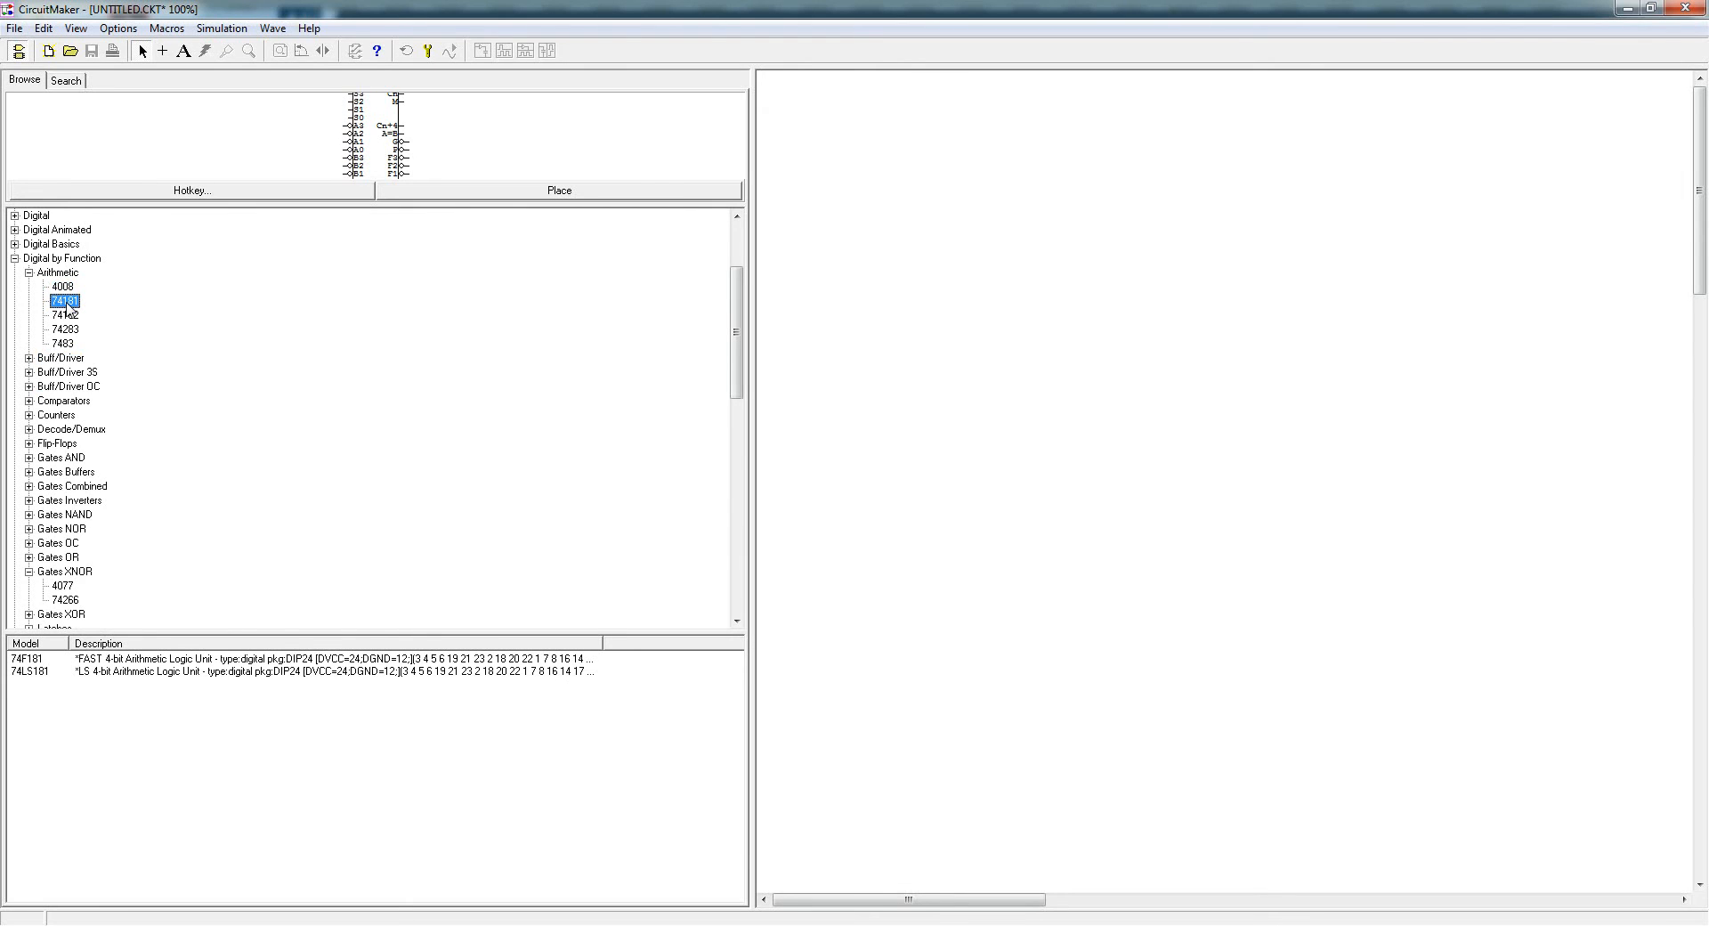
{"action": "left_click", "coordinate": [71, 316]}
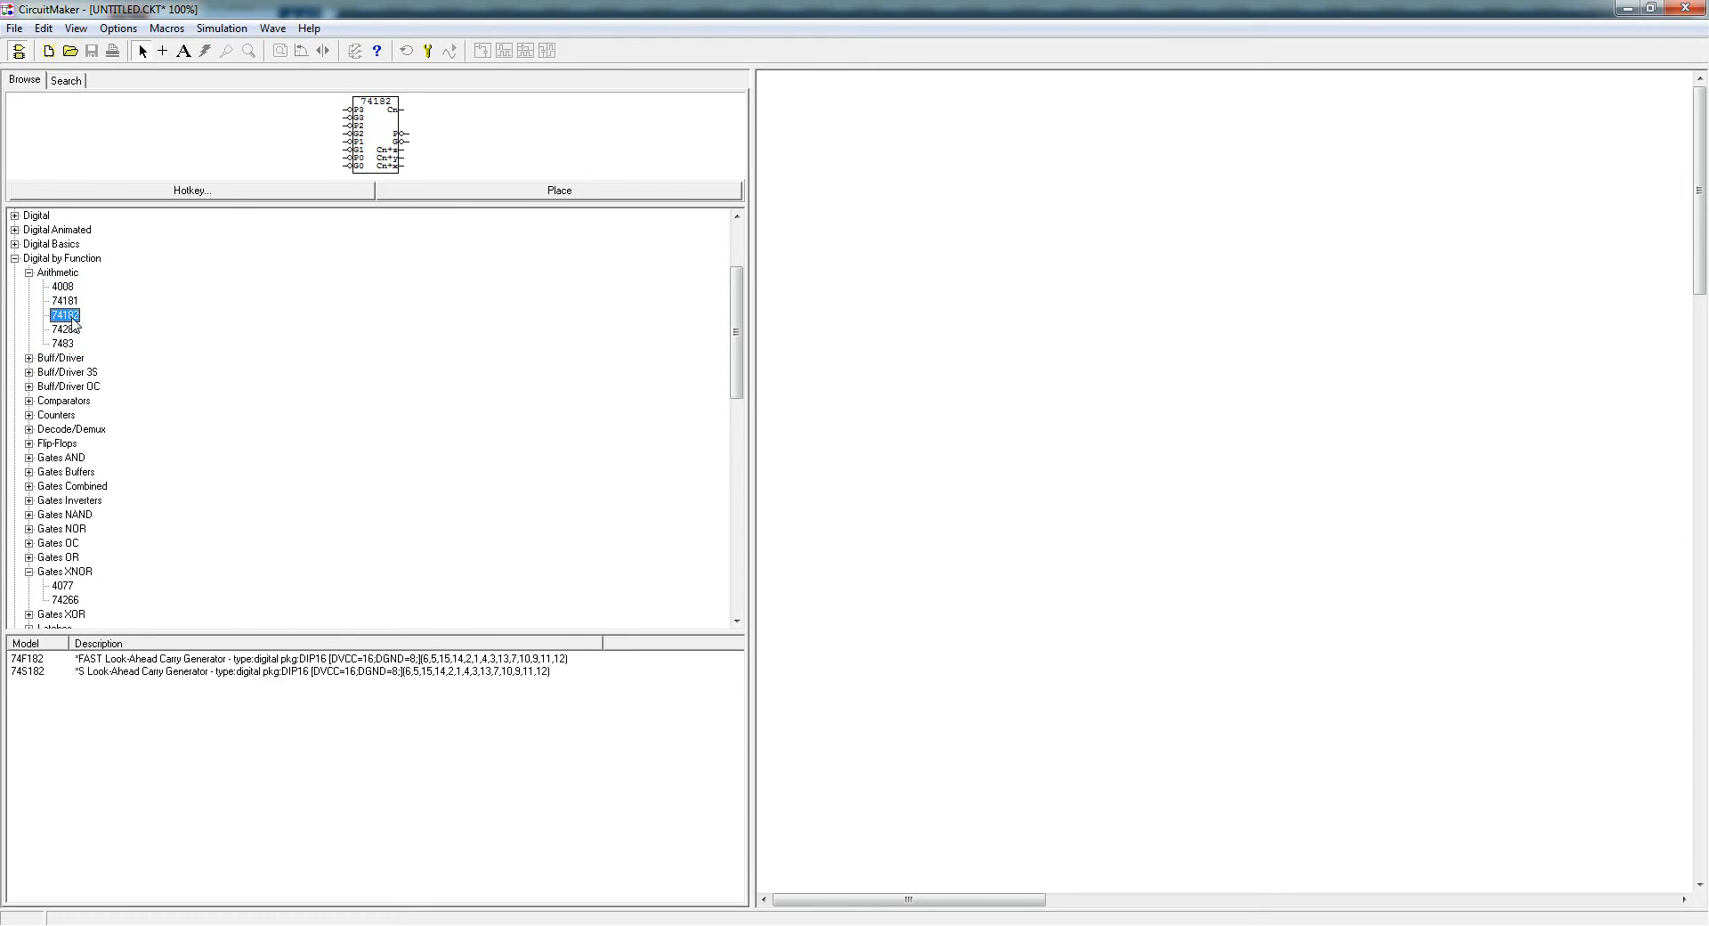
{"action": "left_click", "coordinate": [29, 273]}
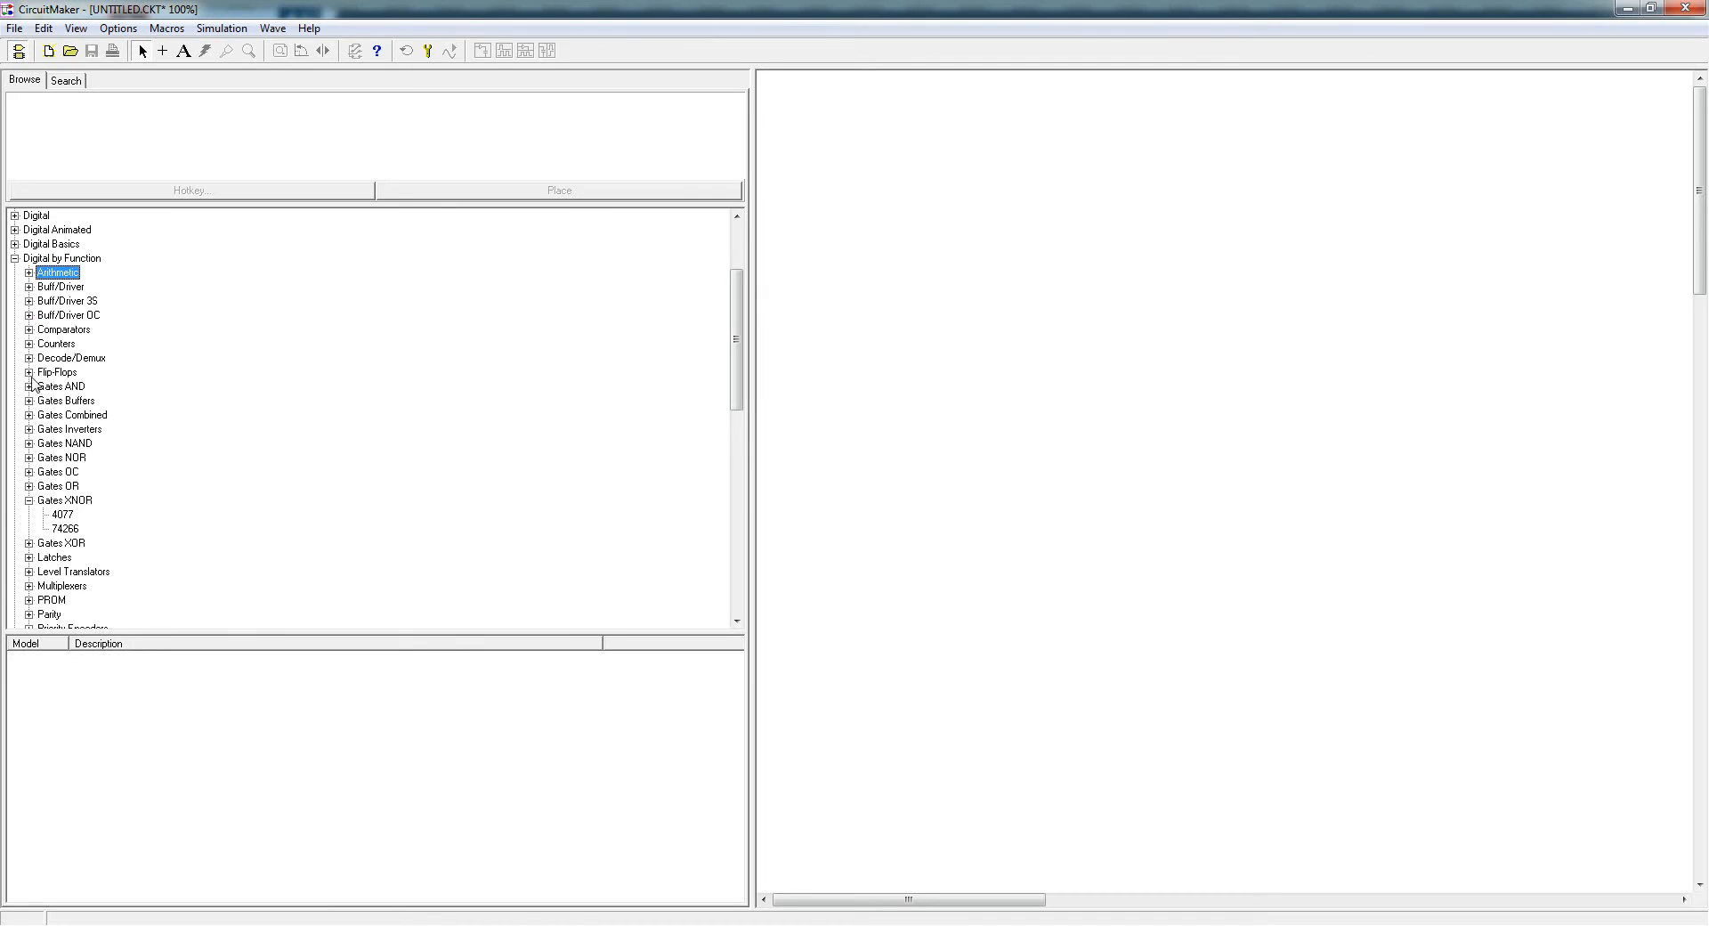
- Preview both devices in the RAM group, including RAM1K, and collapse the Digital by Function category
{"action": "scroll", "coordinate": [37, 387], "scroll_direction": "down", "scroll_amount": 2}
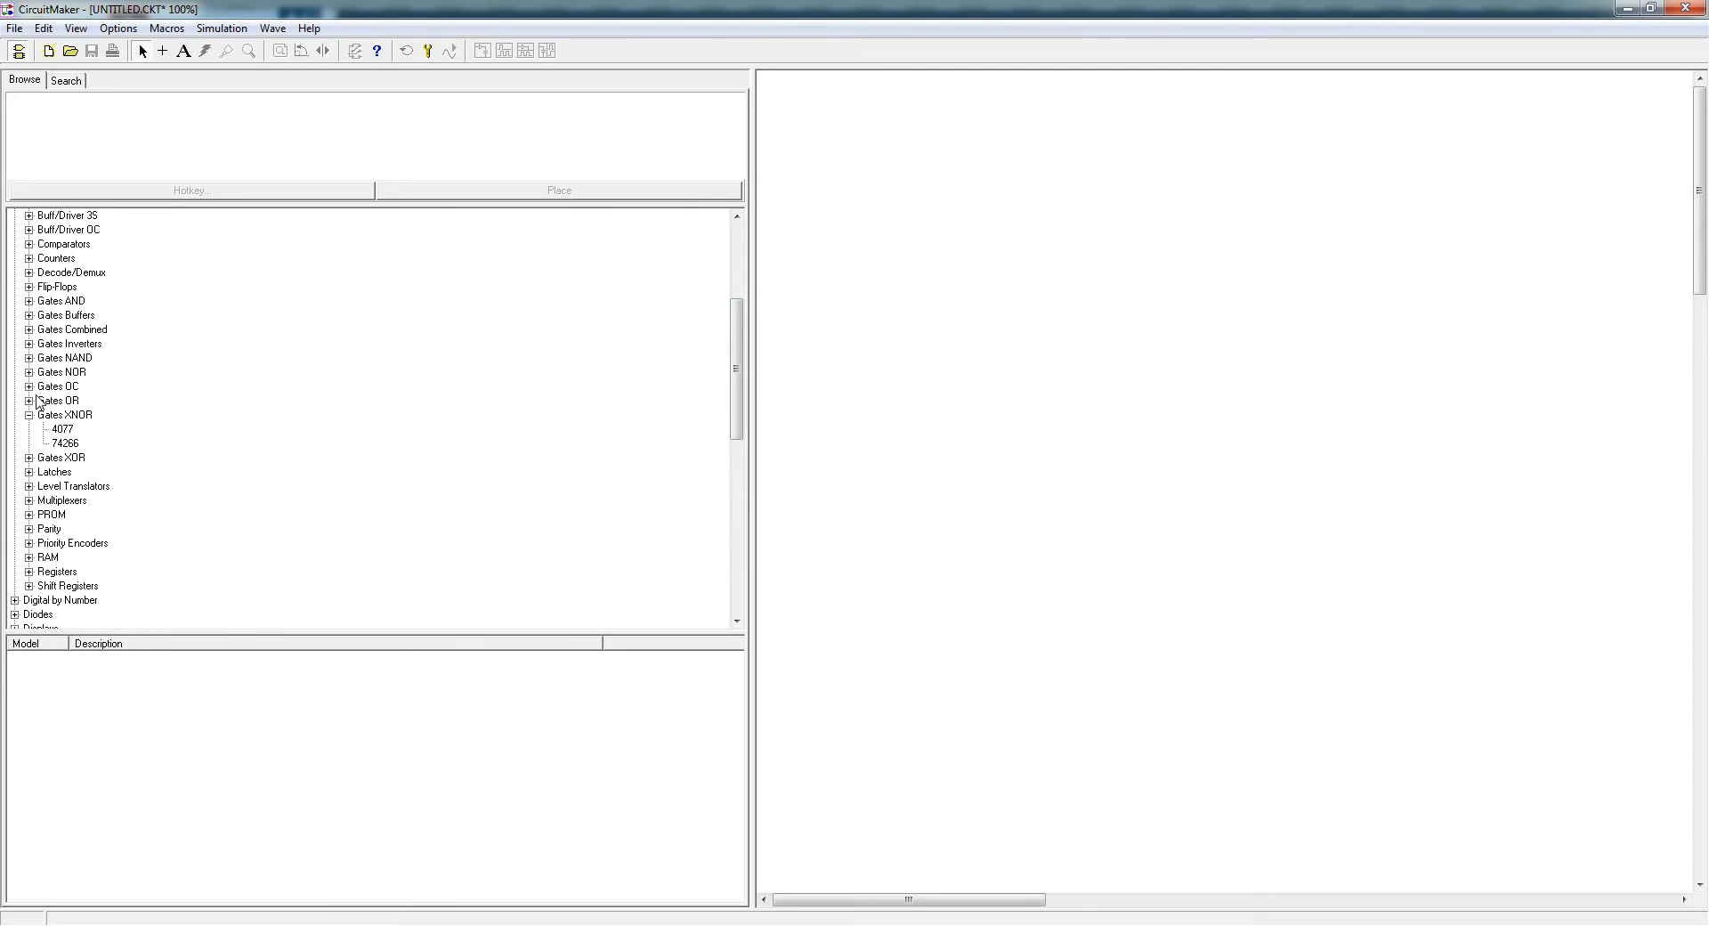
{"action": "left_click", "coordinate": [28, 557]}
{"action": "left_click", "coordinate": [61, 571]}
{"action": "left_click", "coordinate": [64, 586]}
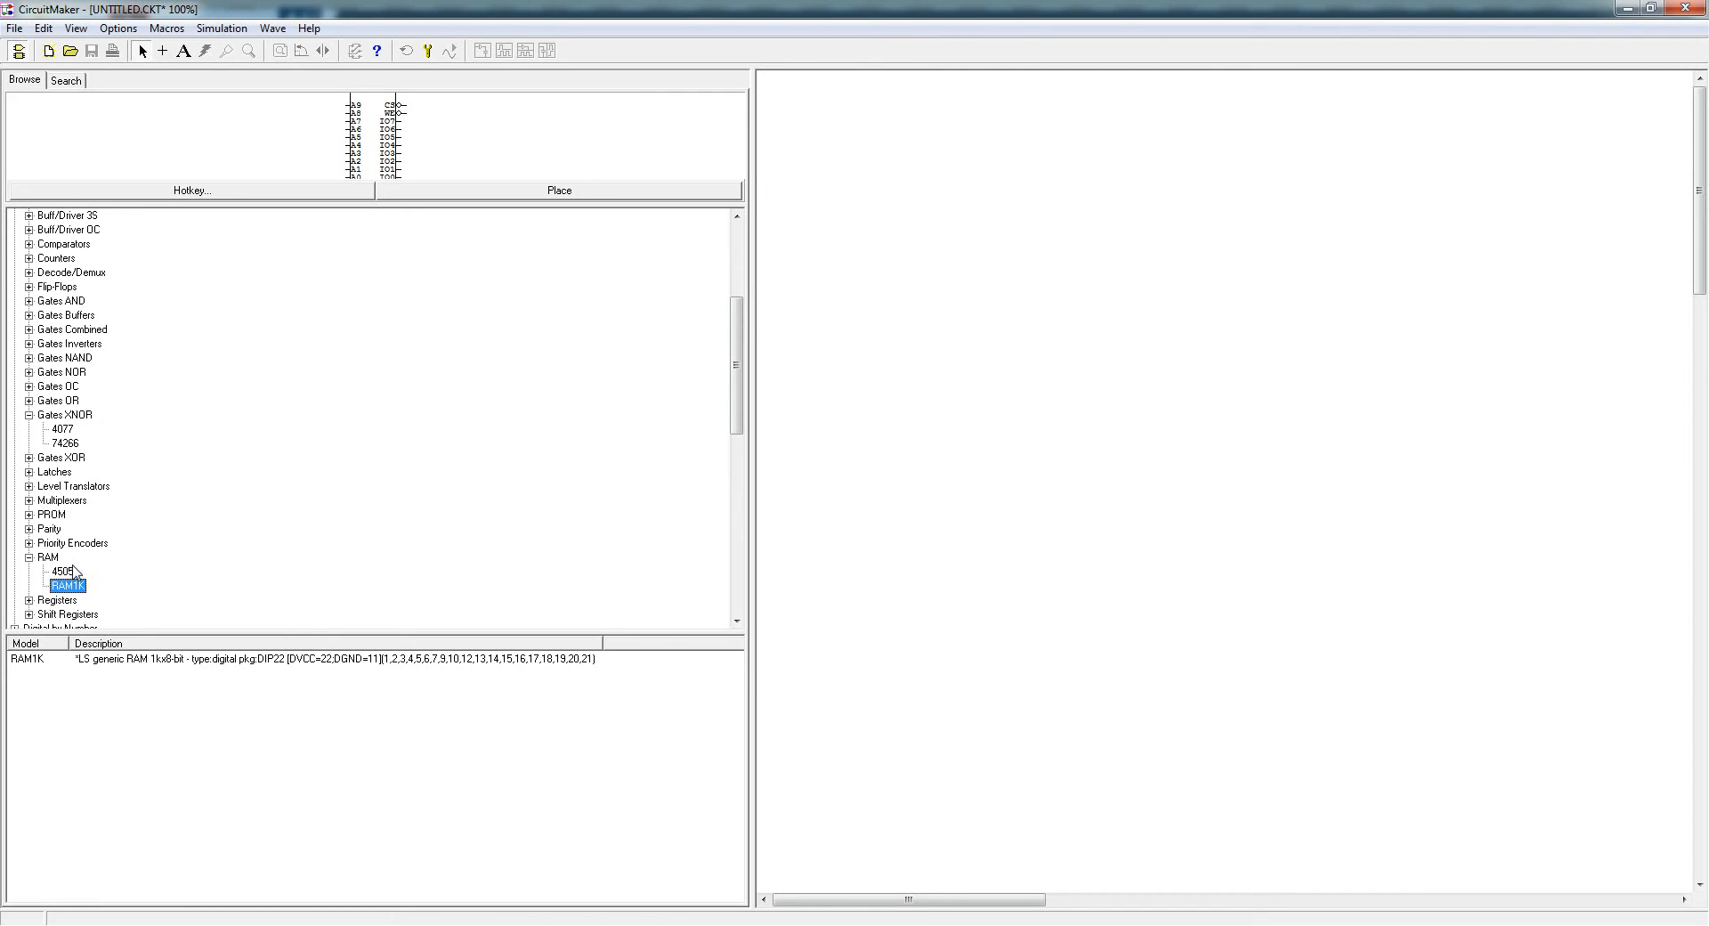
{"action": "scroll", "coordinate": [75, 573], "scroll_direction": "up", "scroll_amount": 3}
{"action": "left_click", "coordinate": [15, 301]}
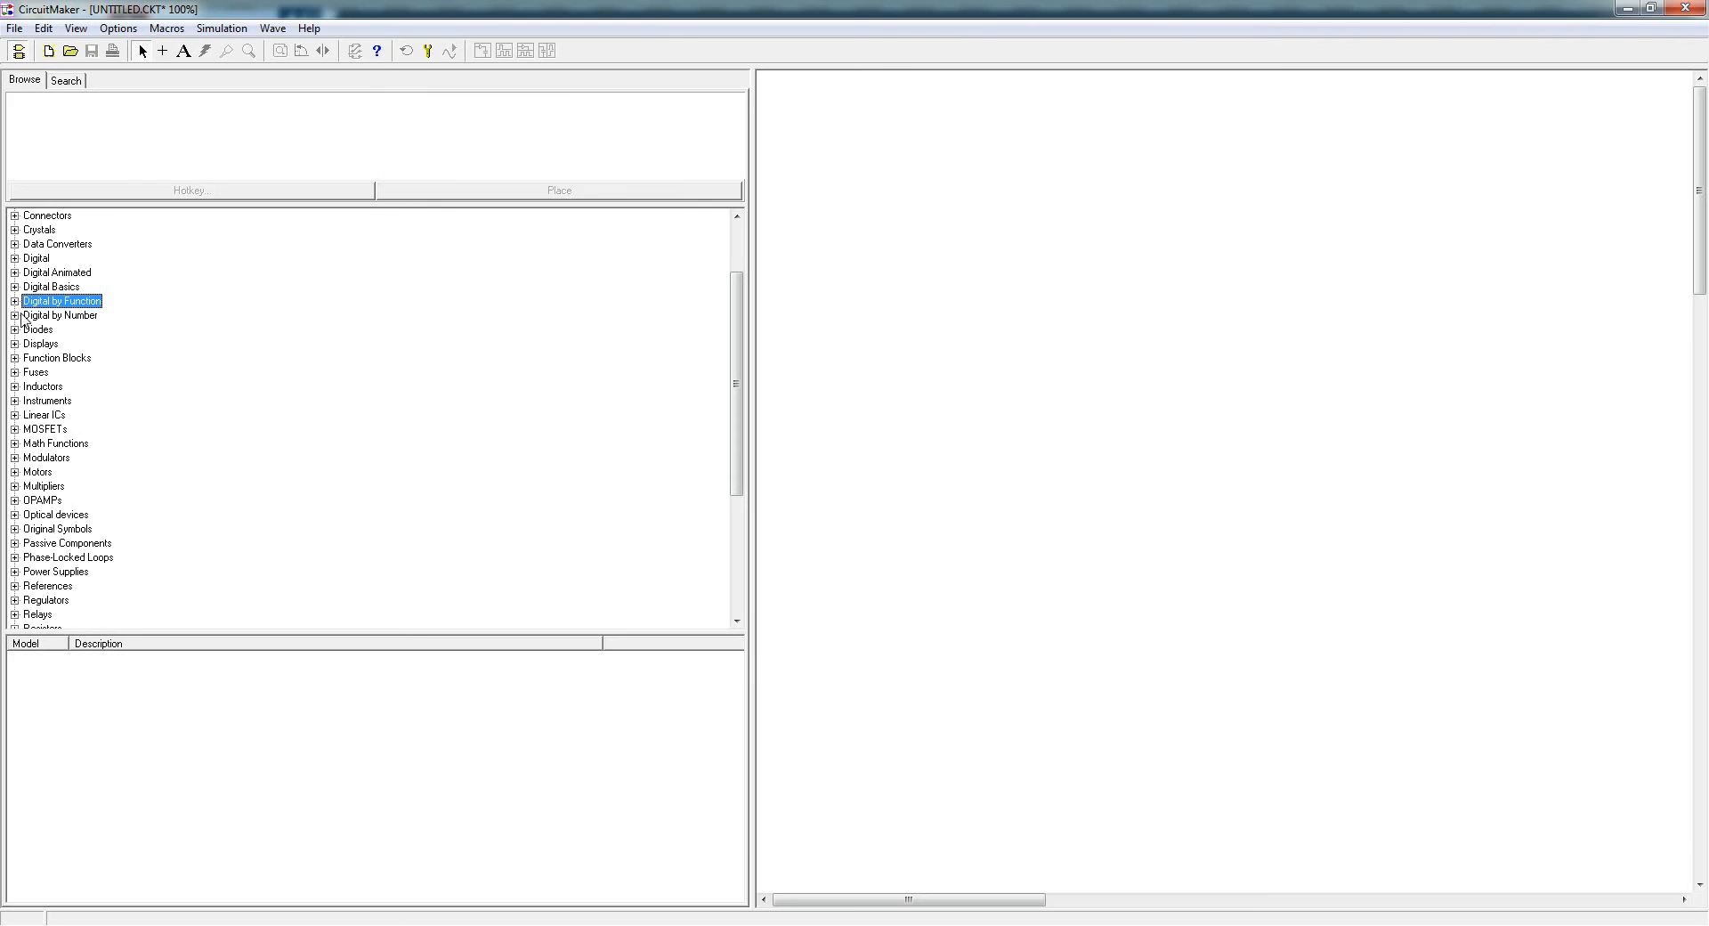
- Preview two devices in the Diodes group of the Diodes category, and collapse the category
{"action": "left_click", "coordinate": [15, 330]}
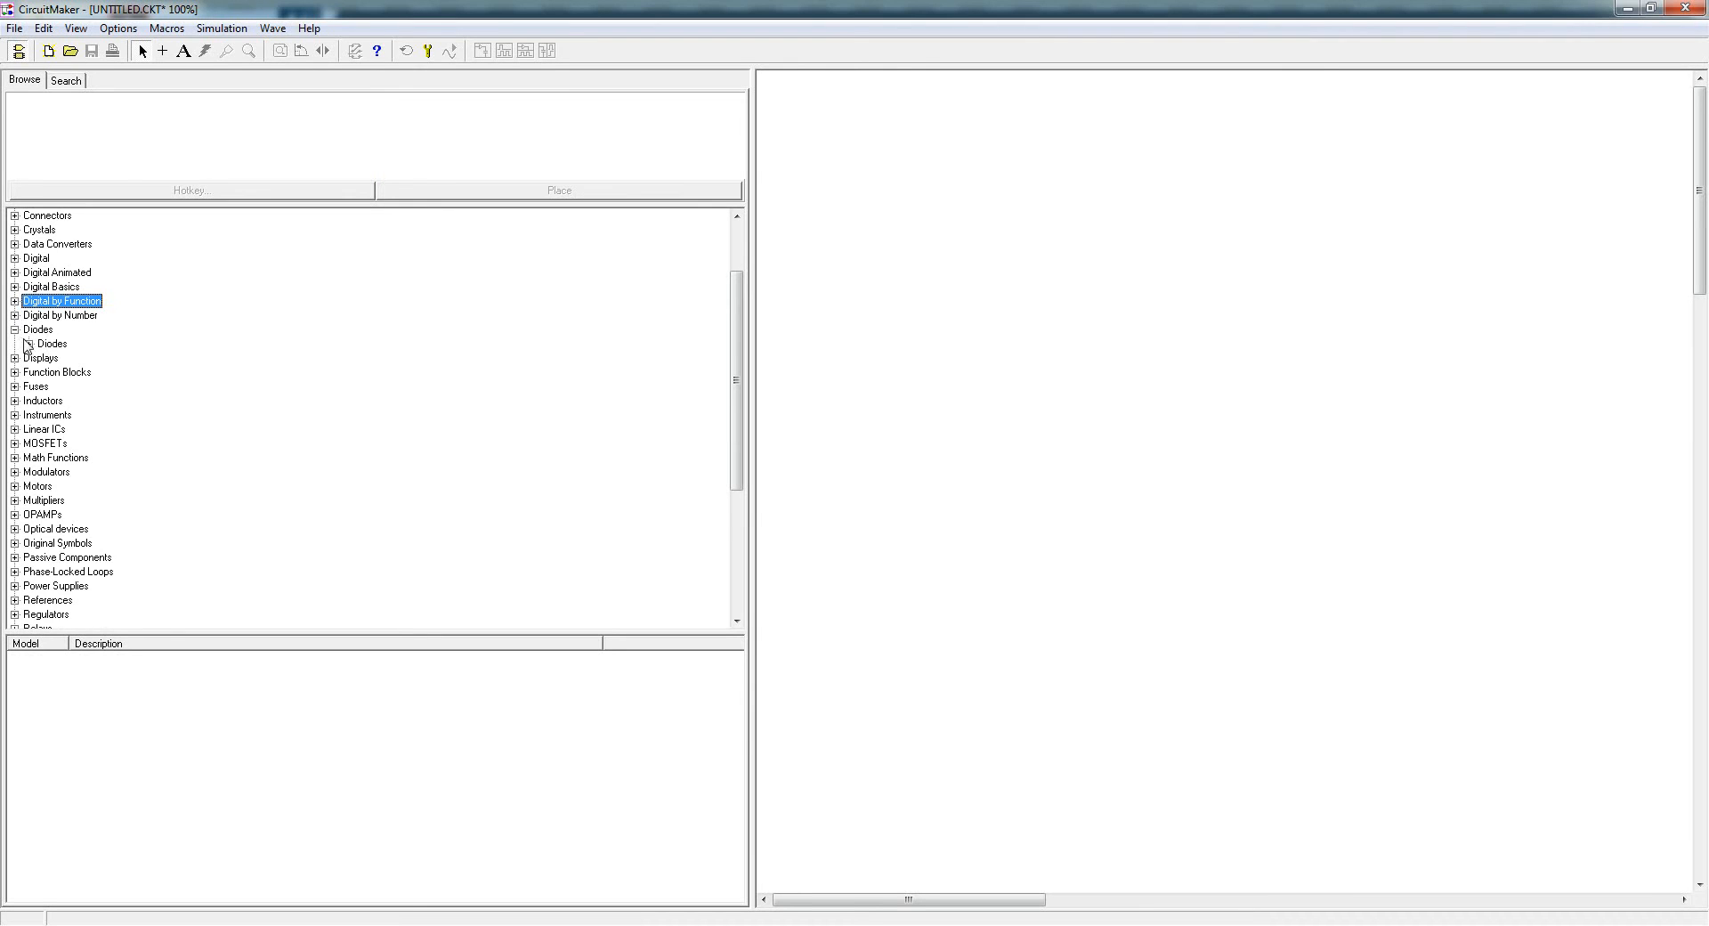
{"action": "left_click", "coordinate": [27, 343]}
{"action": "left_click", "coordinate": [67, 372]}
{"action": "left_click", "coordinate": [69, 386]}
{"action": "left_click", "coordinate": [14, 330]}
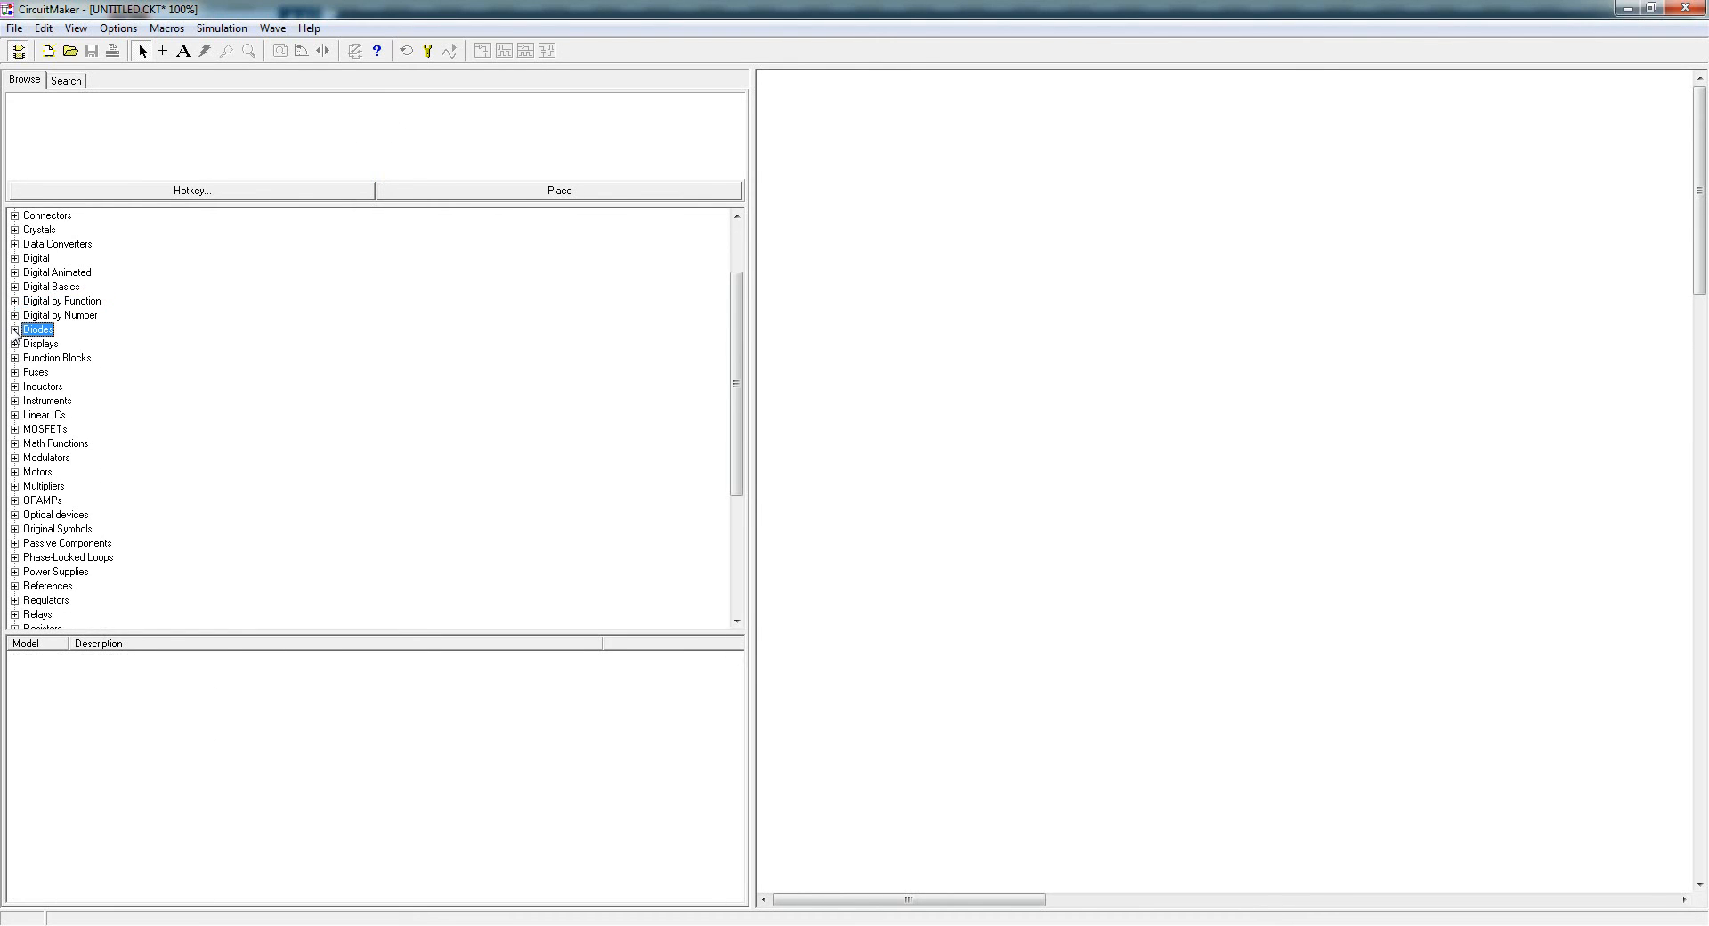
- Look over the Displays category, preview the device in its Incandescent group, and expand the Diode group
{"action": "left_click", "coordinate": [14, 343]}
{"action": "left_click", "coordinate": [39, 358]}
{"action": "left_click", "coordinate": [44, 373]}
{"action": "left_click", "coordinate": [30, 401]}
{"action": "left_click", "coordinate": [51, 415]}
{"action": "left_click", "coordinate": [29, 400]}
{"action": "left_click", "coordinate": [29, 386]}
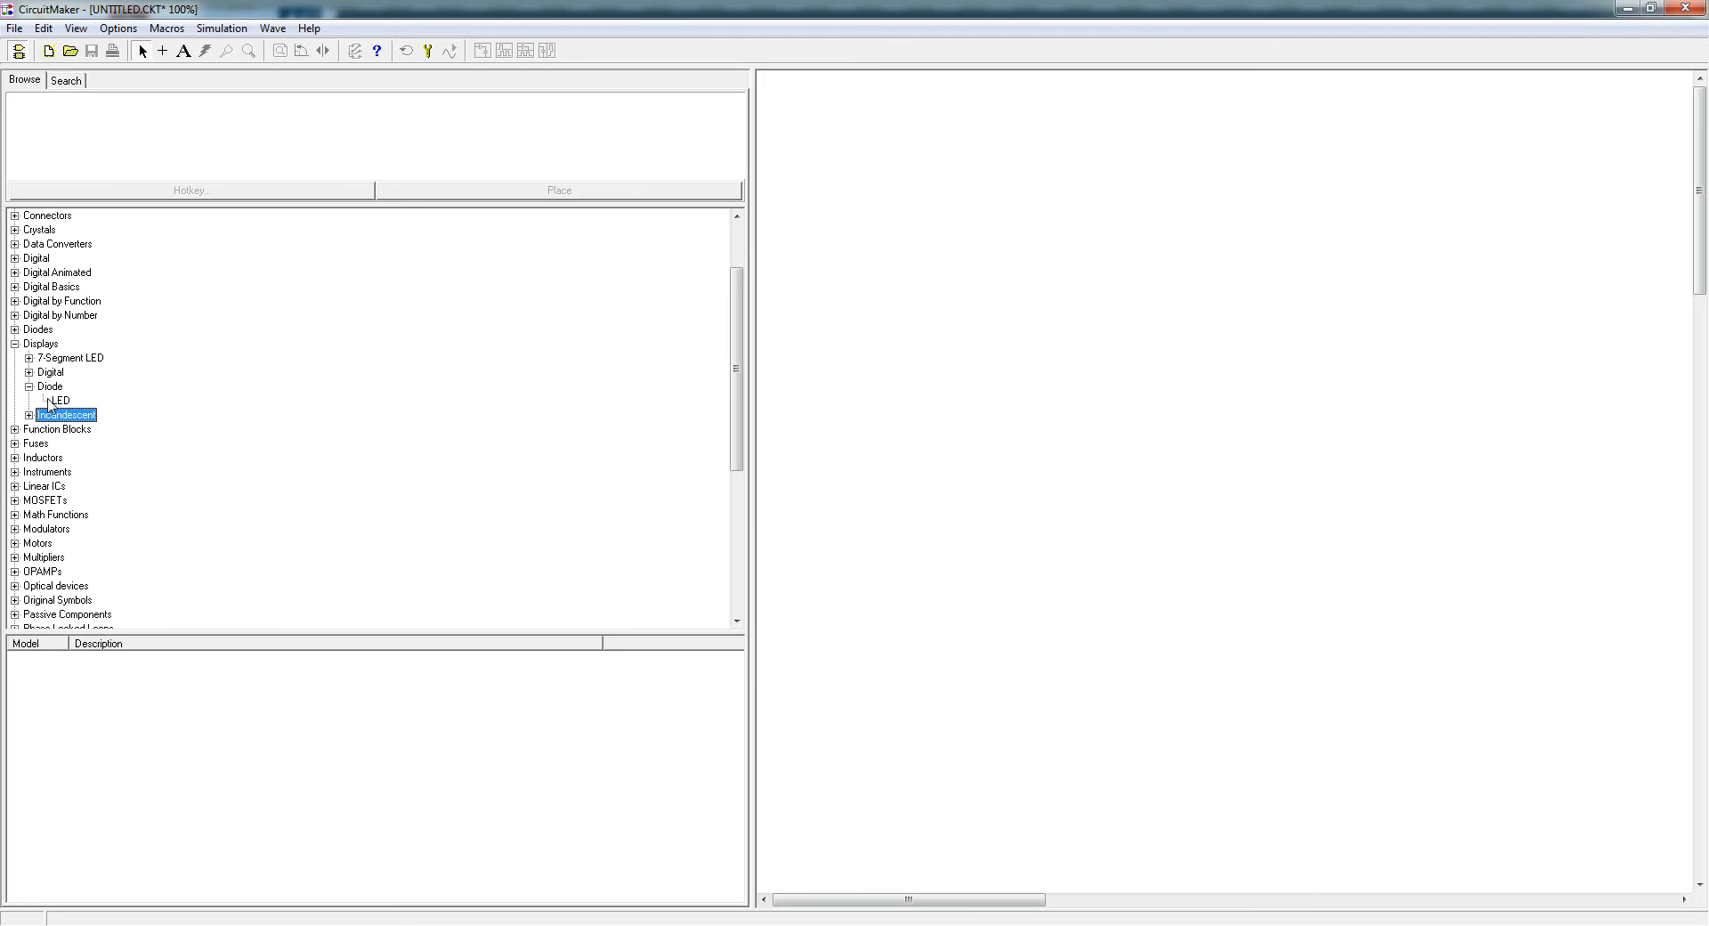
- Preview the Ascii Display, Hex Display and Logic Display in the Digital group of Displays, and collapse the group
{"action": "left_click", "coordinate": [29, 372]}
{"action": "left_click", "coordinate": [62, 386]}
{"action": "left_click", "coordinate": [67, 402]}
{"action": "left_click", "coordinate": [72, 417]}
{"action": "left_click", "coordinate": [82, 387]}
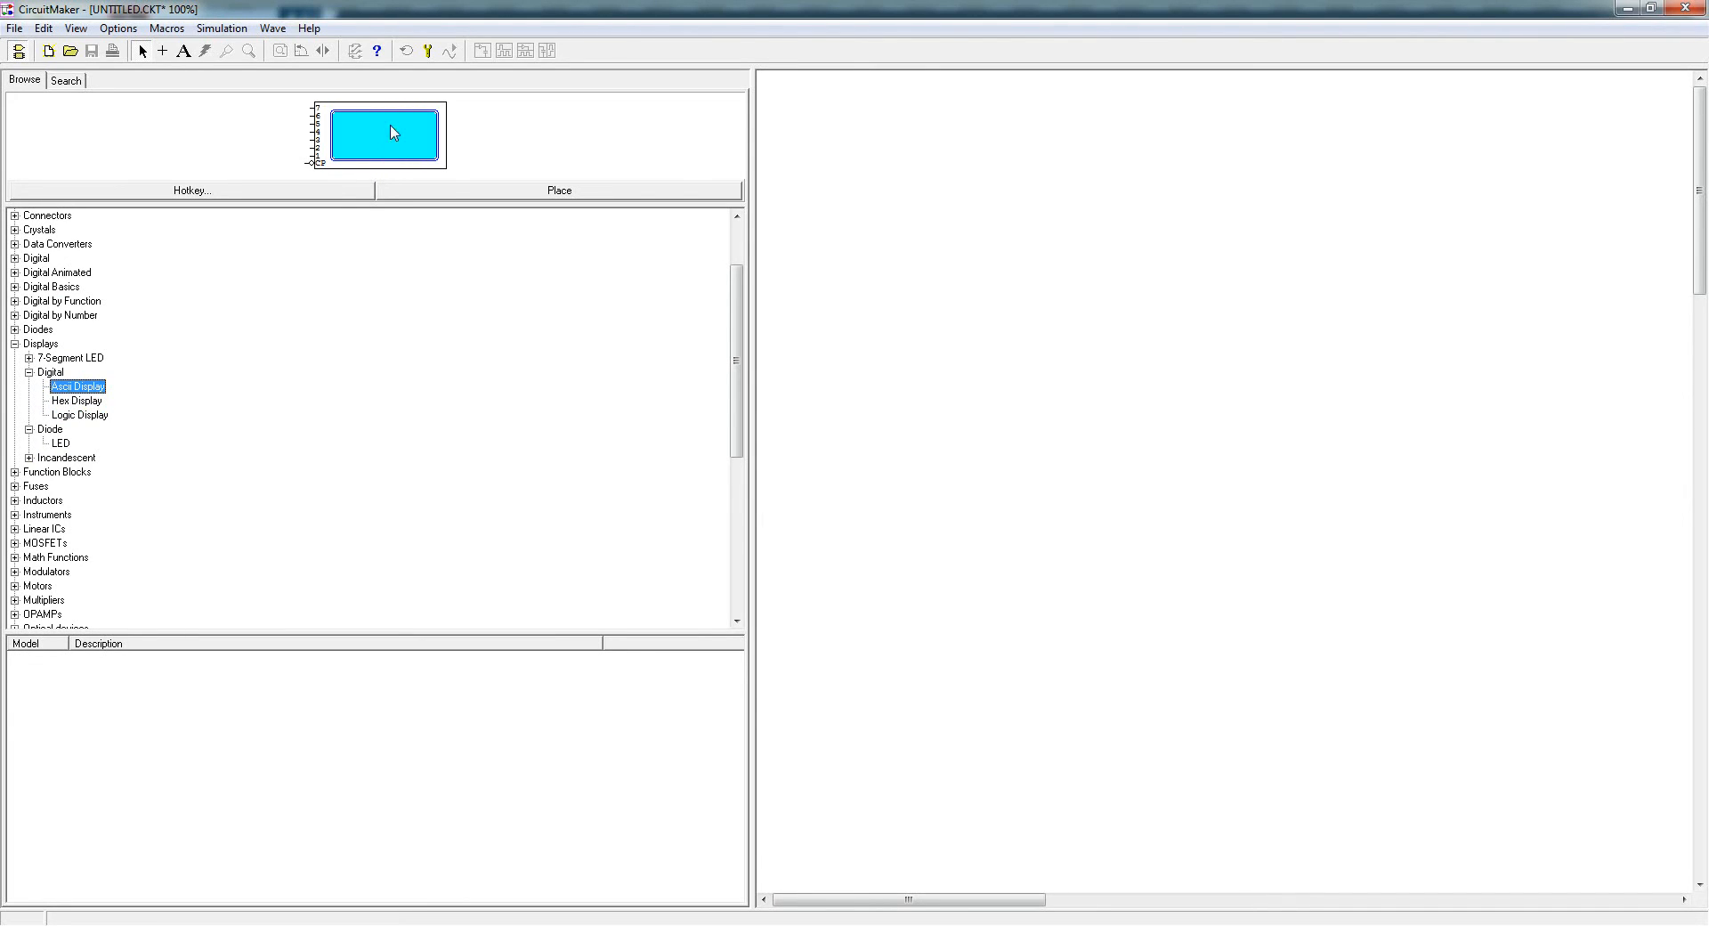
{"action": "left_click", "coordinate": [29, 372]}
- Preview the CA 7-Seg and CC 7-Seg devices in the 7-Segment LED group, and collapse the Displays category
{"action": "left_click", "coordinate": [29, 357]}
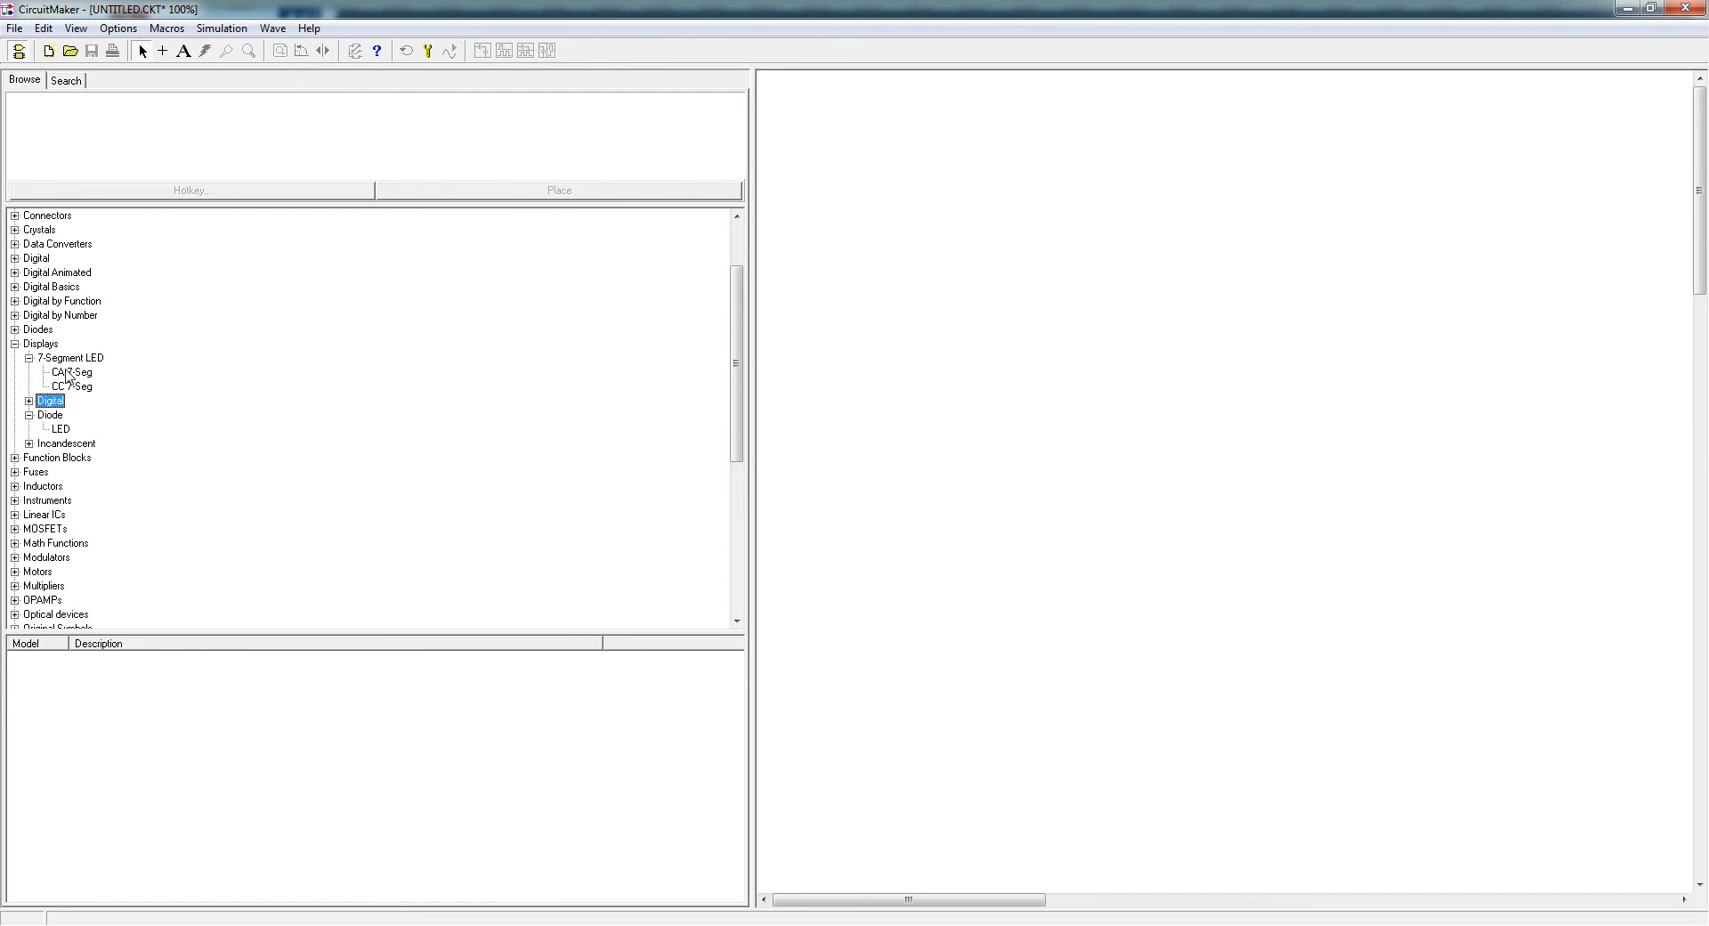
{"action": "left_click", "coordinate": [68, 374]}
{"action": "left_click", "coordinate": [58, 388]}
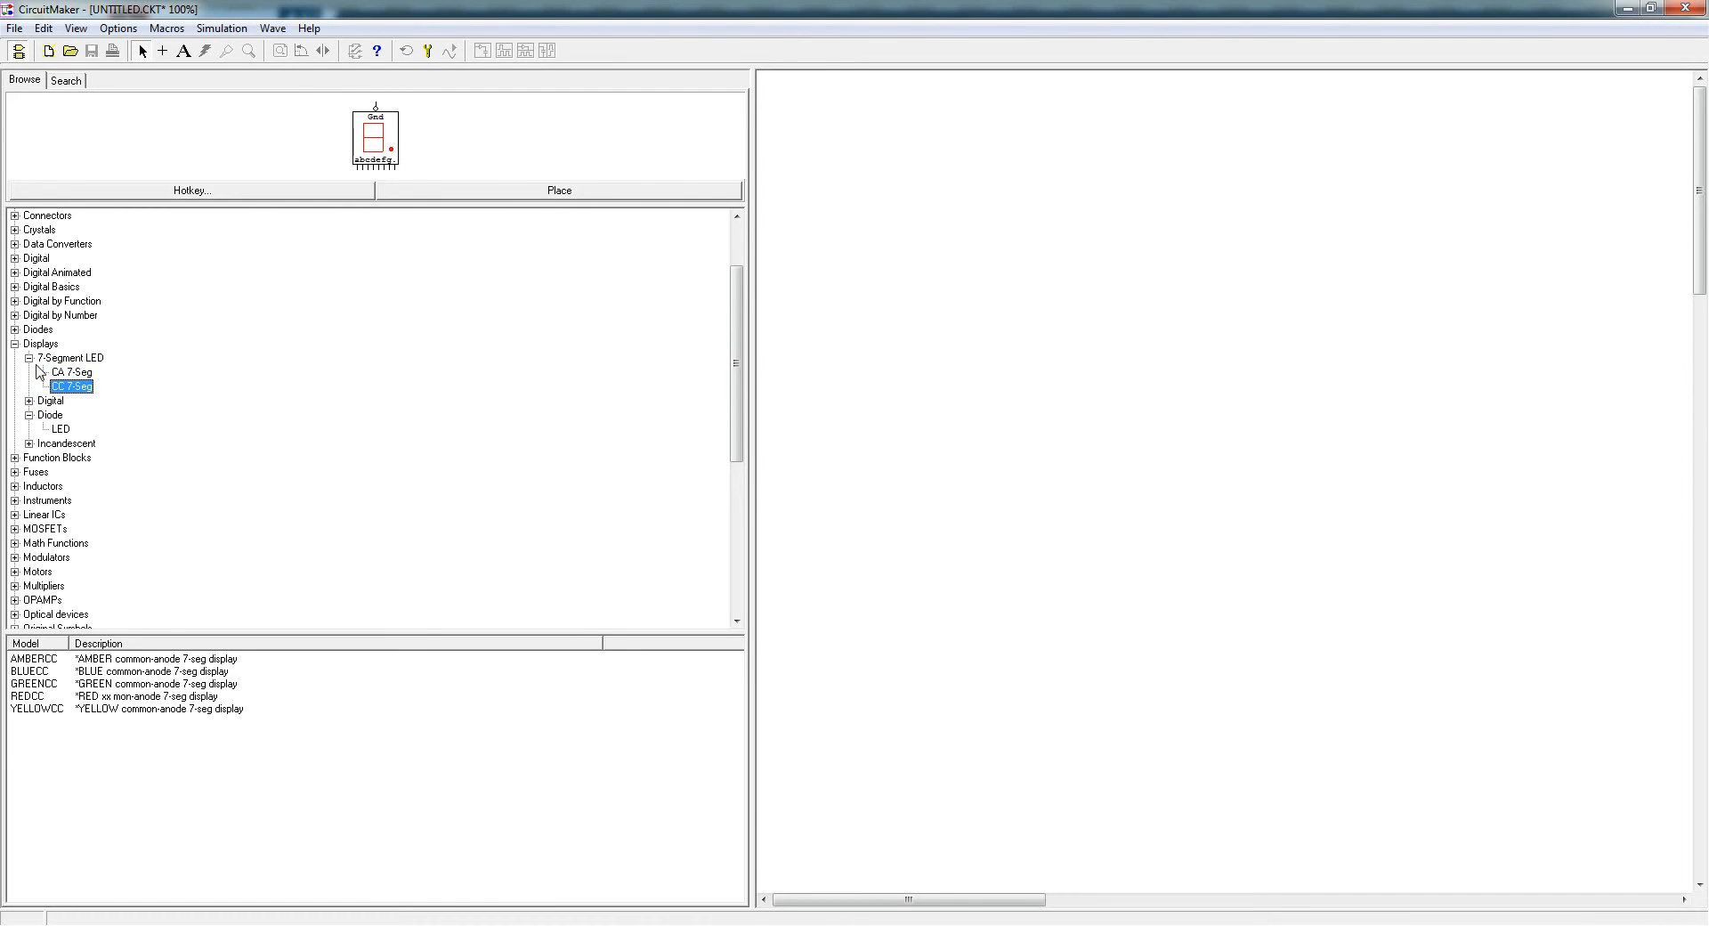
{"action": "left_click", "coordinate": [30, 358]}
{"action": "left_click", "coordinate": [15, 344]}
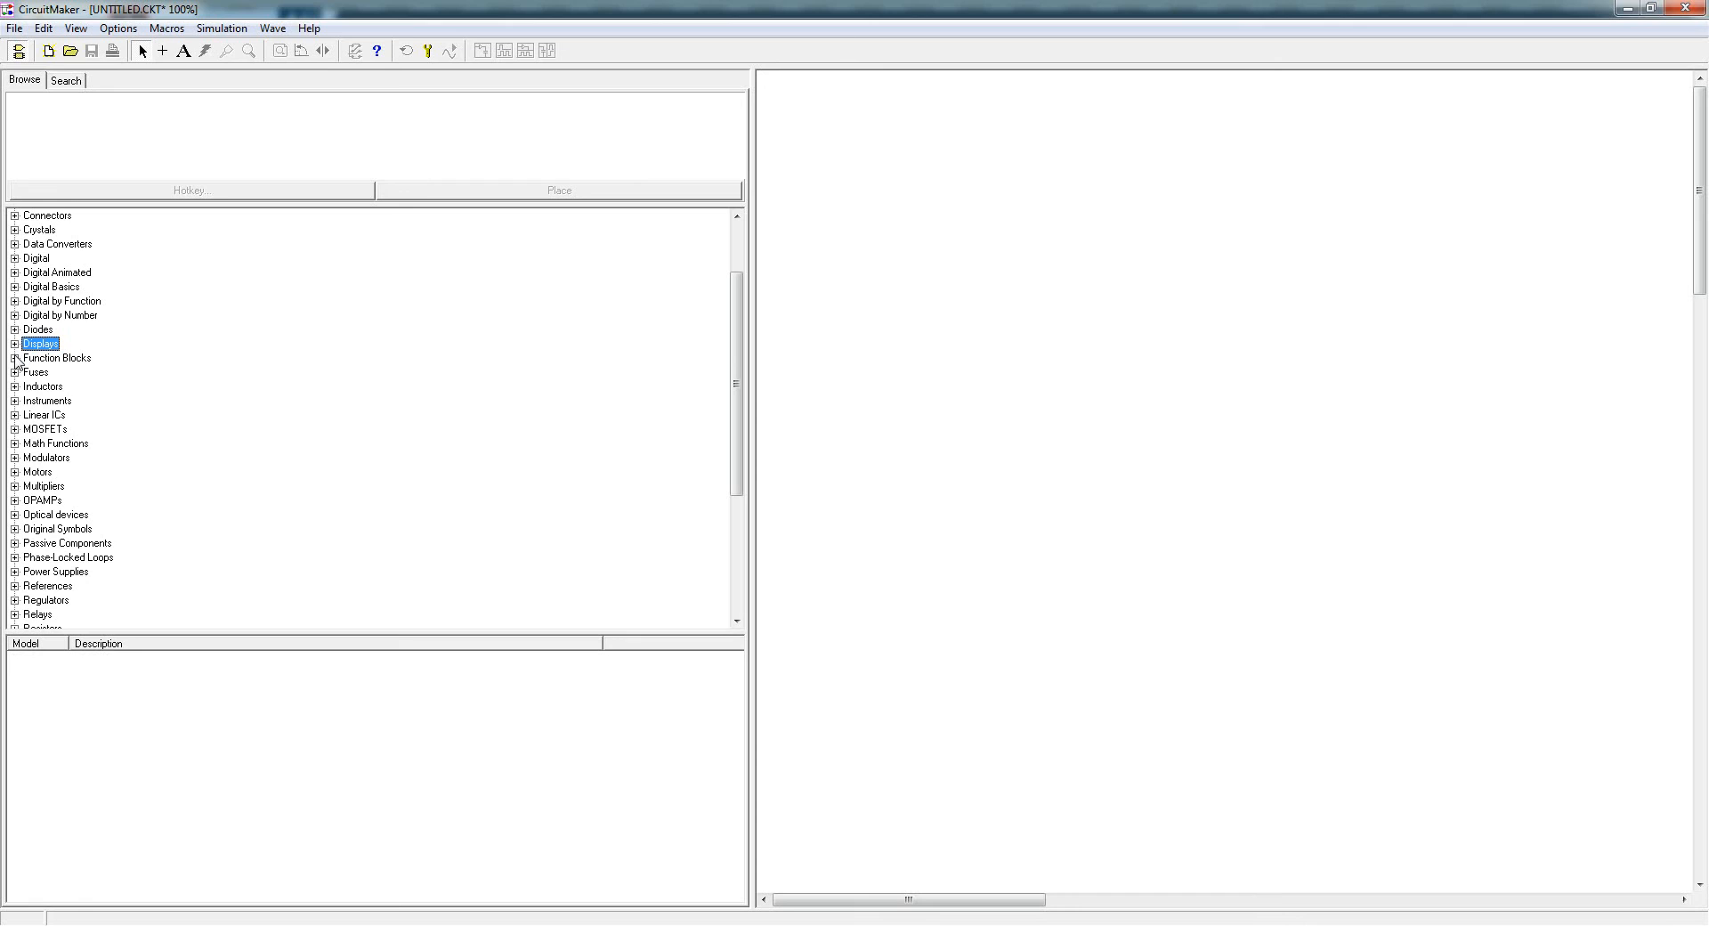
- Look over the Function Blocks subgroups, and preview the Electronic and Thermal devices in the Fuses category, collapsing both categories
{"action": "left_click", "coordinate": [14, 358]}
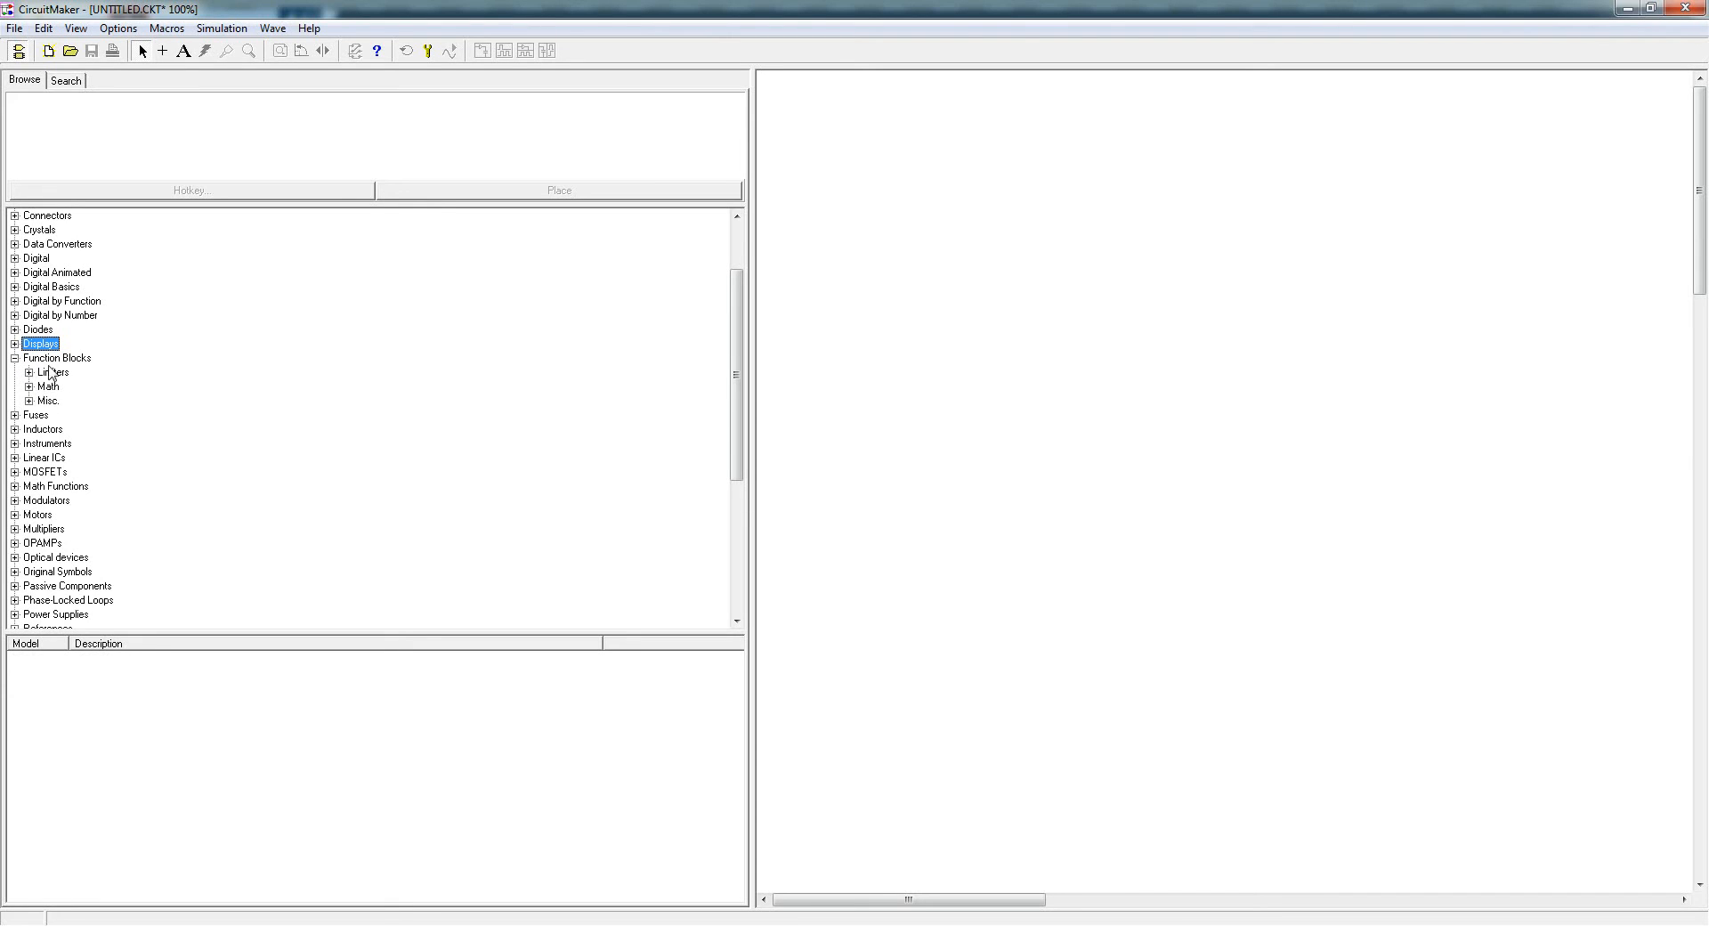
{"action": "left_click", "coordinate": [14, 357]}
{"action": "left_click", "coordinate": [14, 372]}
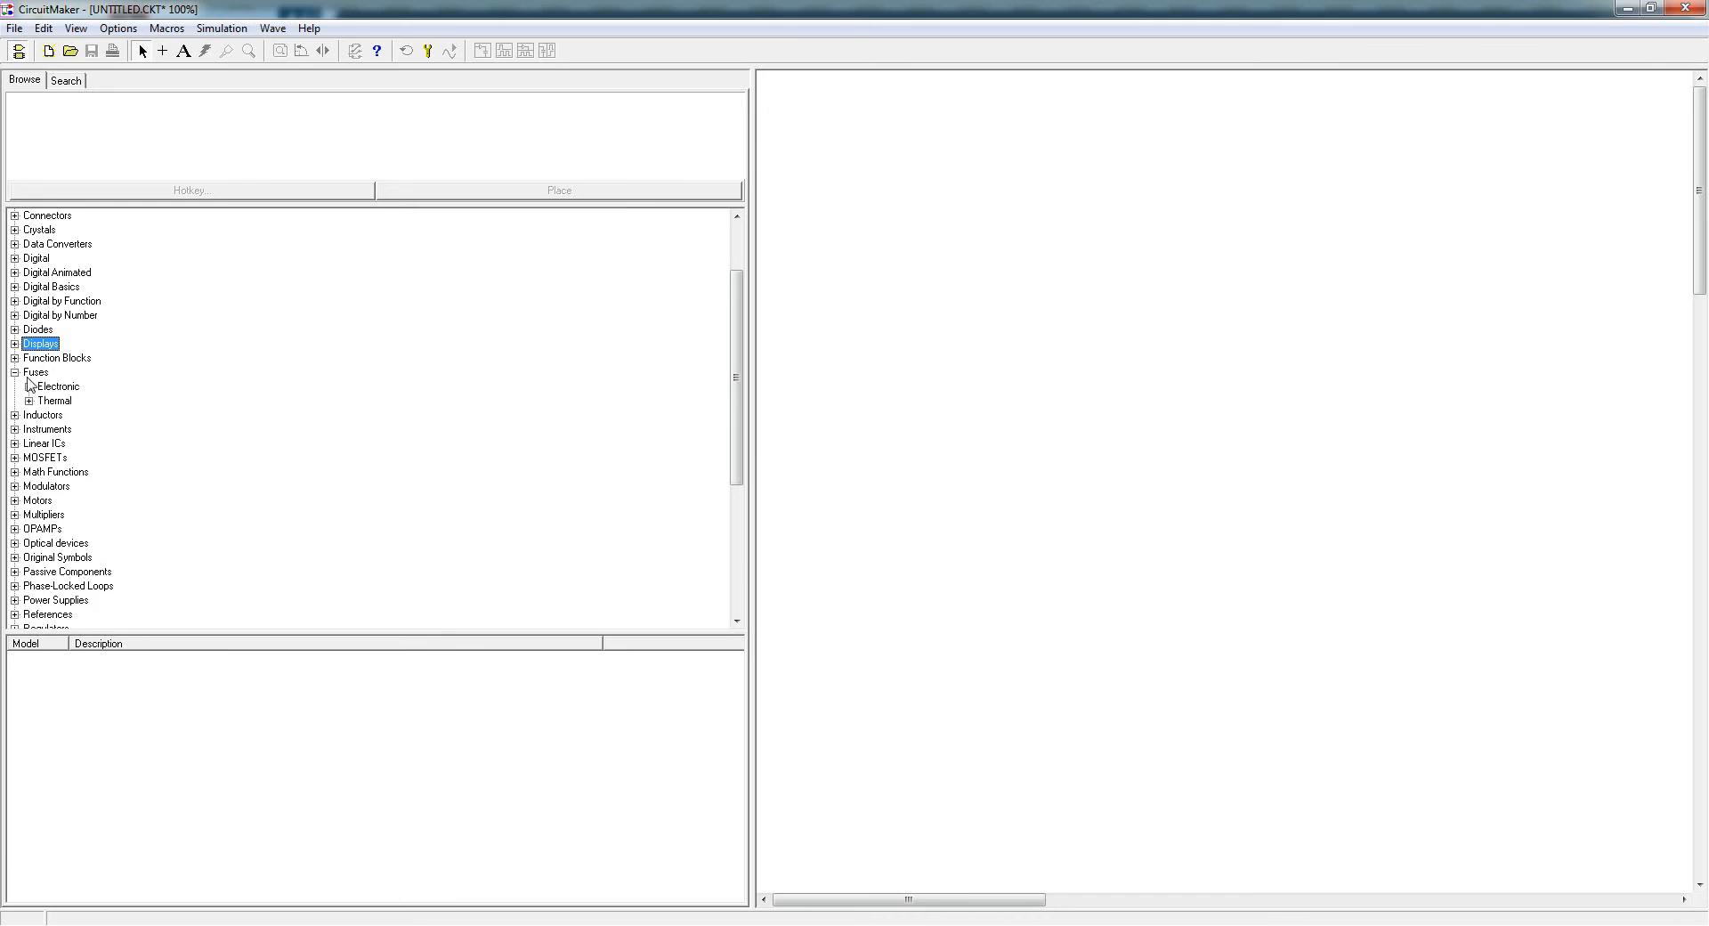
{"action": "left_click", "coordinate": [29, 387]}
{"action": "left_click", "coordinate": [58, 400]}
{"action": "left_click", "coordinate": [59, 414]}
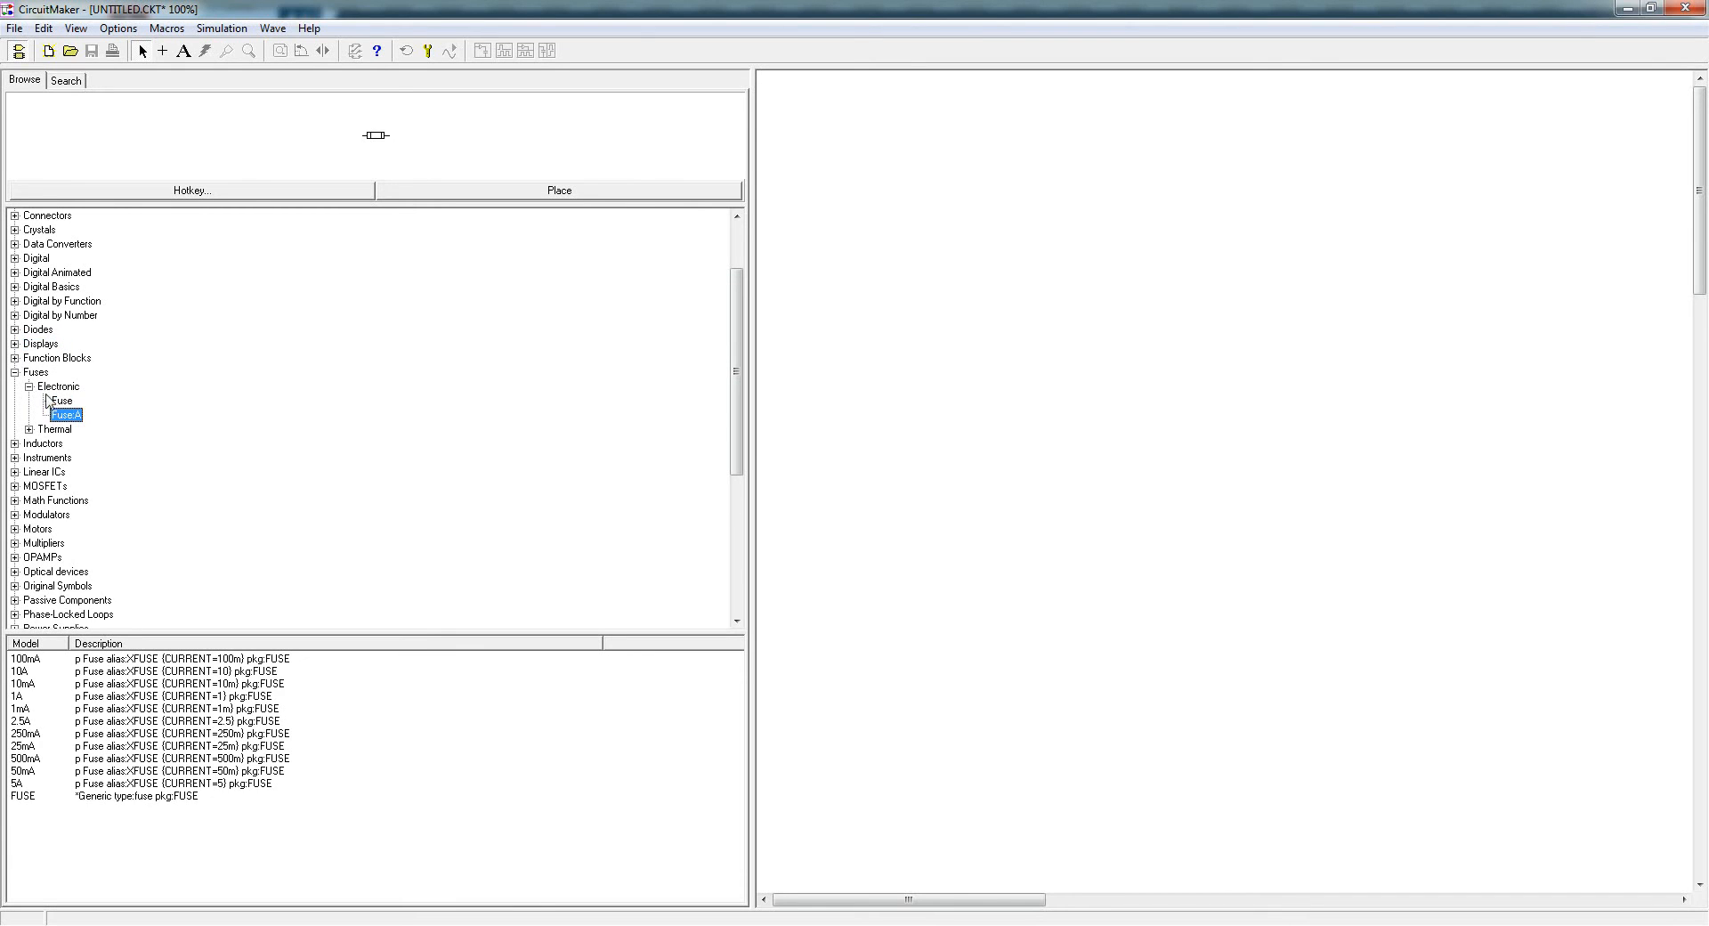
{"action": "left_click", "coordinate": [29, 386]}
{"action": "left_click", "coordinate": [29, 401]}
{"action": "left_click", "coordinate": [58, 415]}
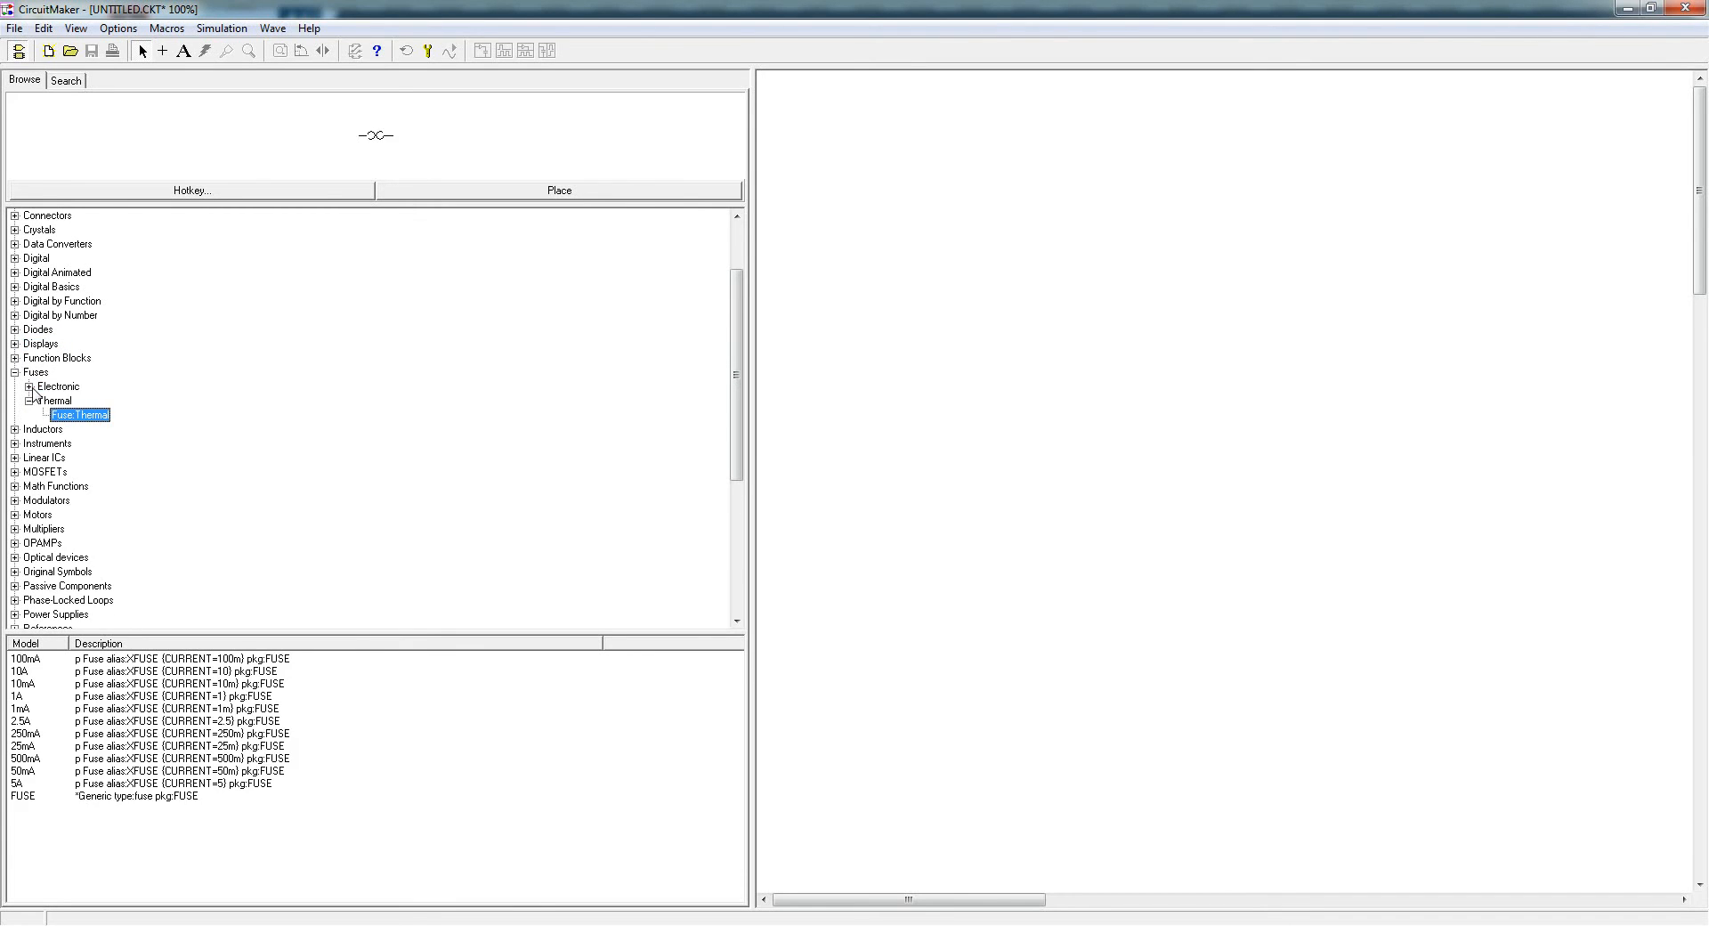
{"action": "left_click", "coordinate": [15, 373]}
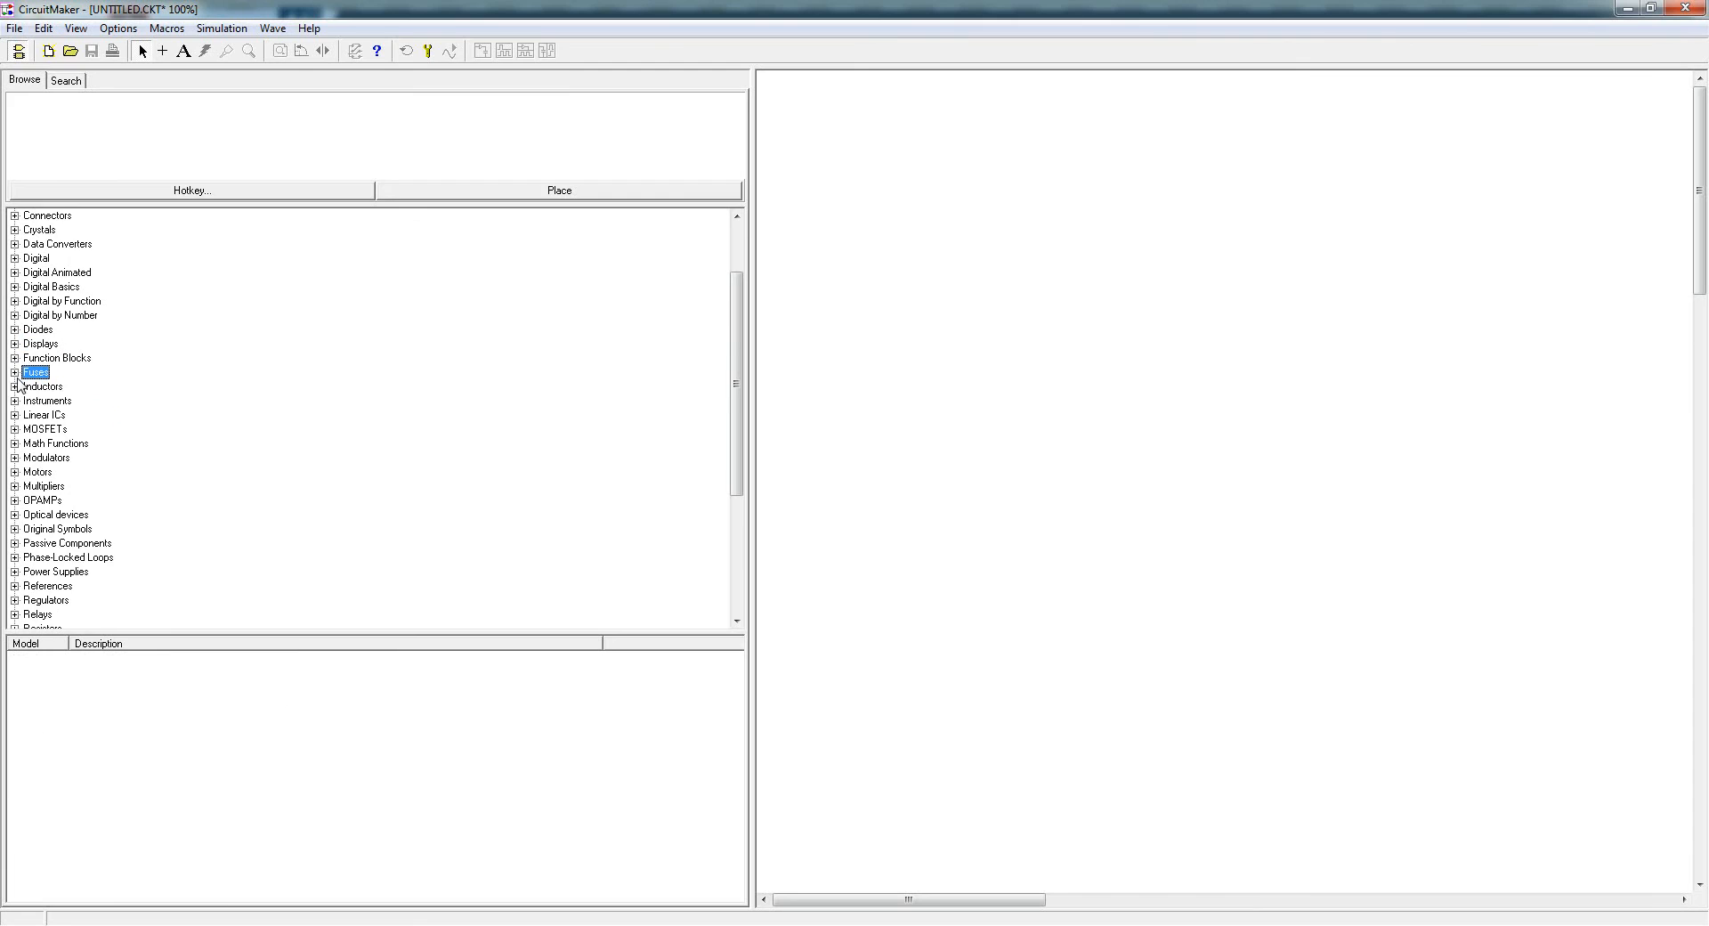
- Preview the motors in the DC group of the Motors category, and collapse the category
{"action": "left_click", "coordinate": [15, 429]}
{"action": "left_click", "coordinate": [15, 429]}
{"action": "scroll", "coordinate": [21, 454], "scroll_direction": "down", "scroll_amount": 1}
{"action": "left_click", "coordinate": [15, 429]}
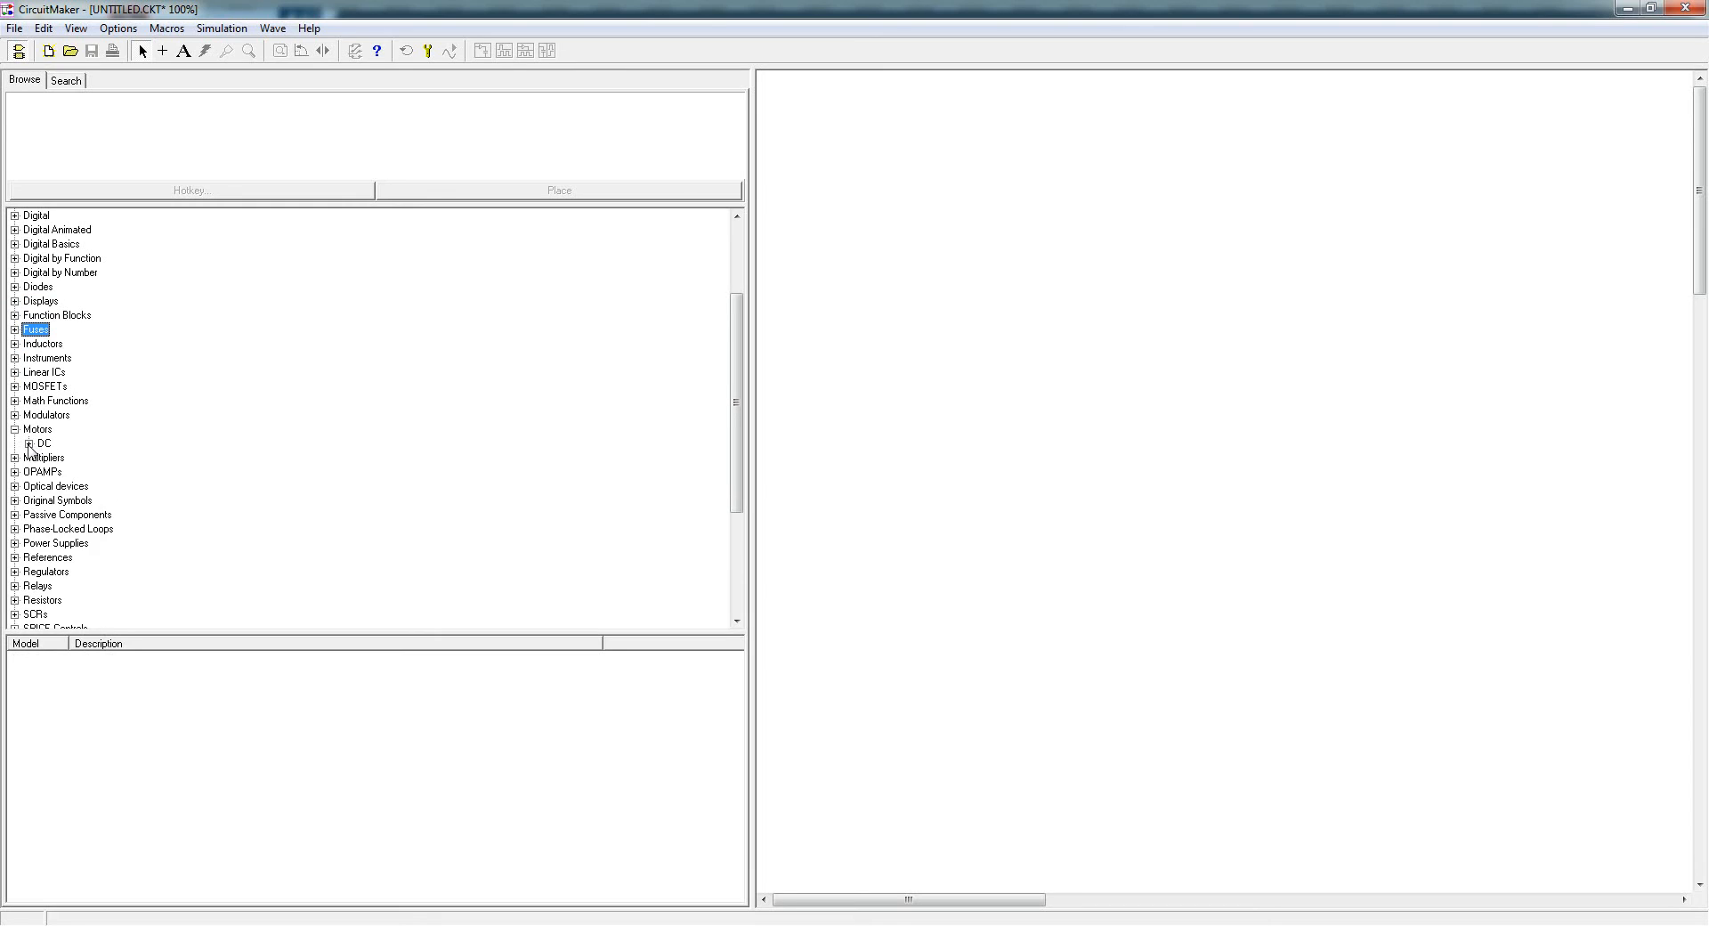
{"action": "left_click", "coordinate": [30, 443]}
{"action": "left_click", "coordinate": [65, 472]}
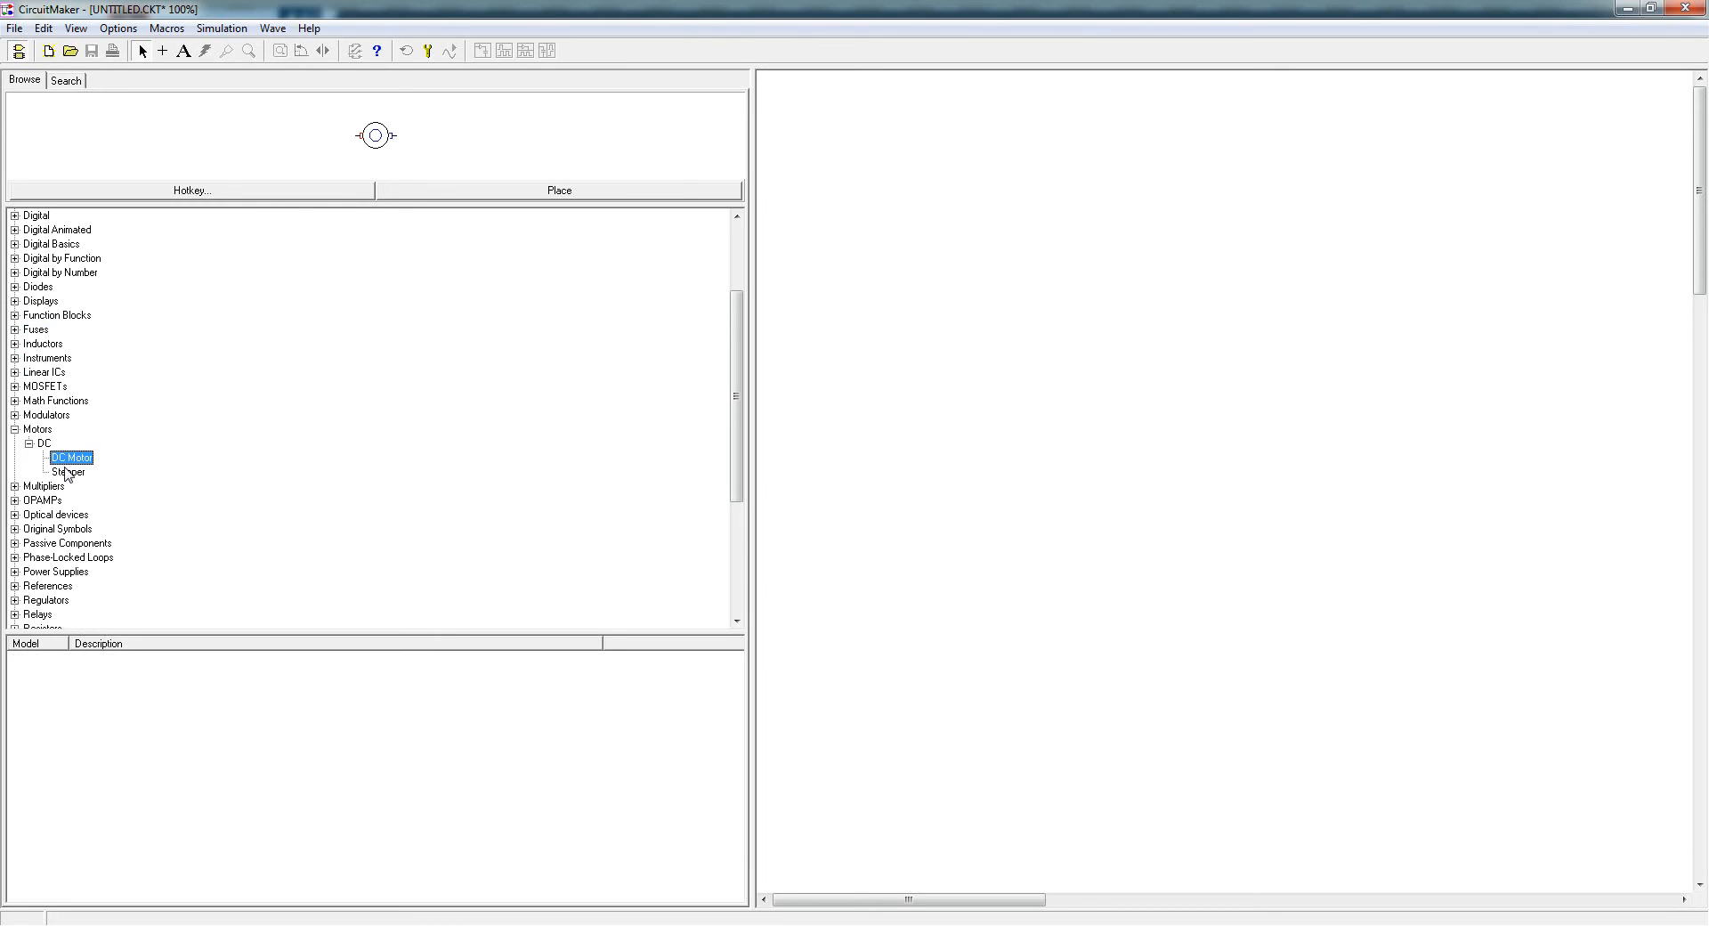
{"action": "left_click", "coordinate": [15, 429]}
- Preview the Opto Isolator and Photo Diode in the Optical devices category, and look over the Passive Components subgroups
{"action": "scroll", "coordinate": [18, 428], "scroll_direction": "down", "scroll_amount": 2}
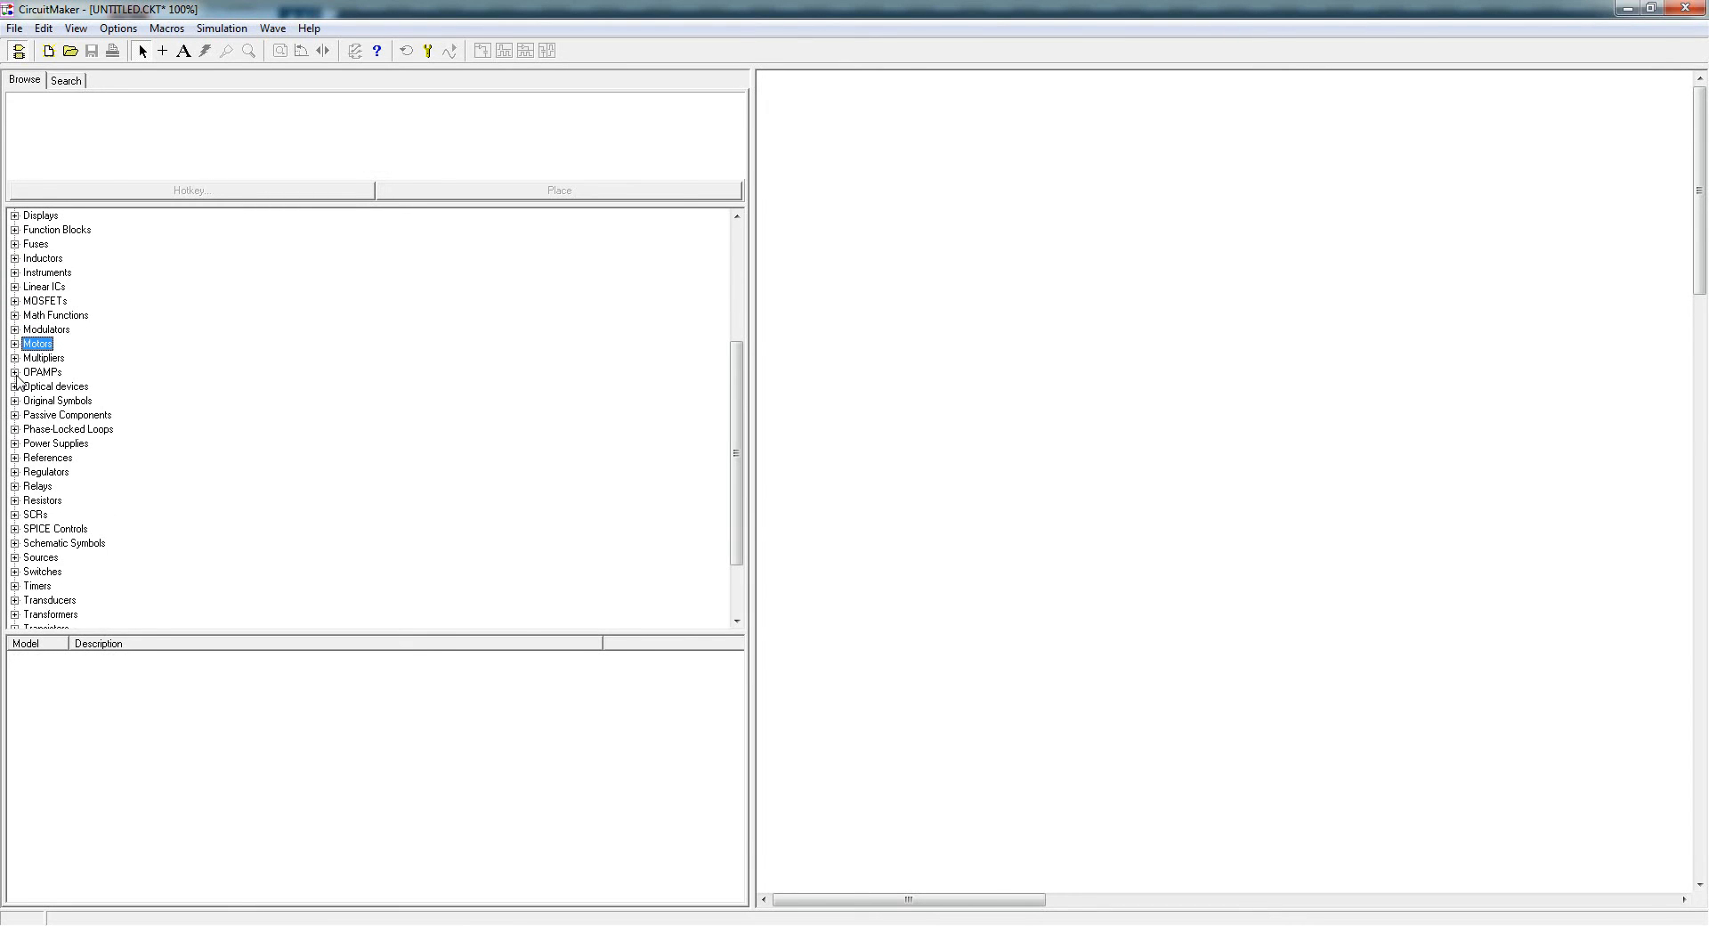
{"action": "scroll", "coordinate": [42, 405], "scroll_direction": "down", "scroll_amount": 1}
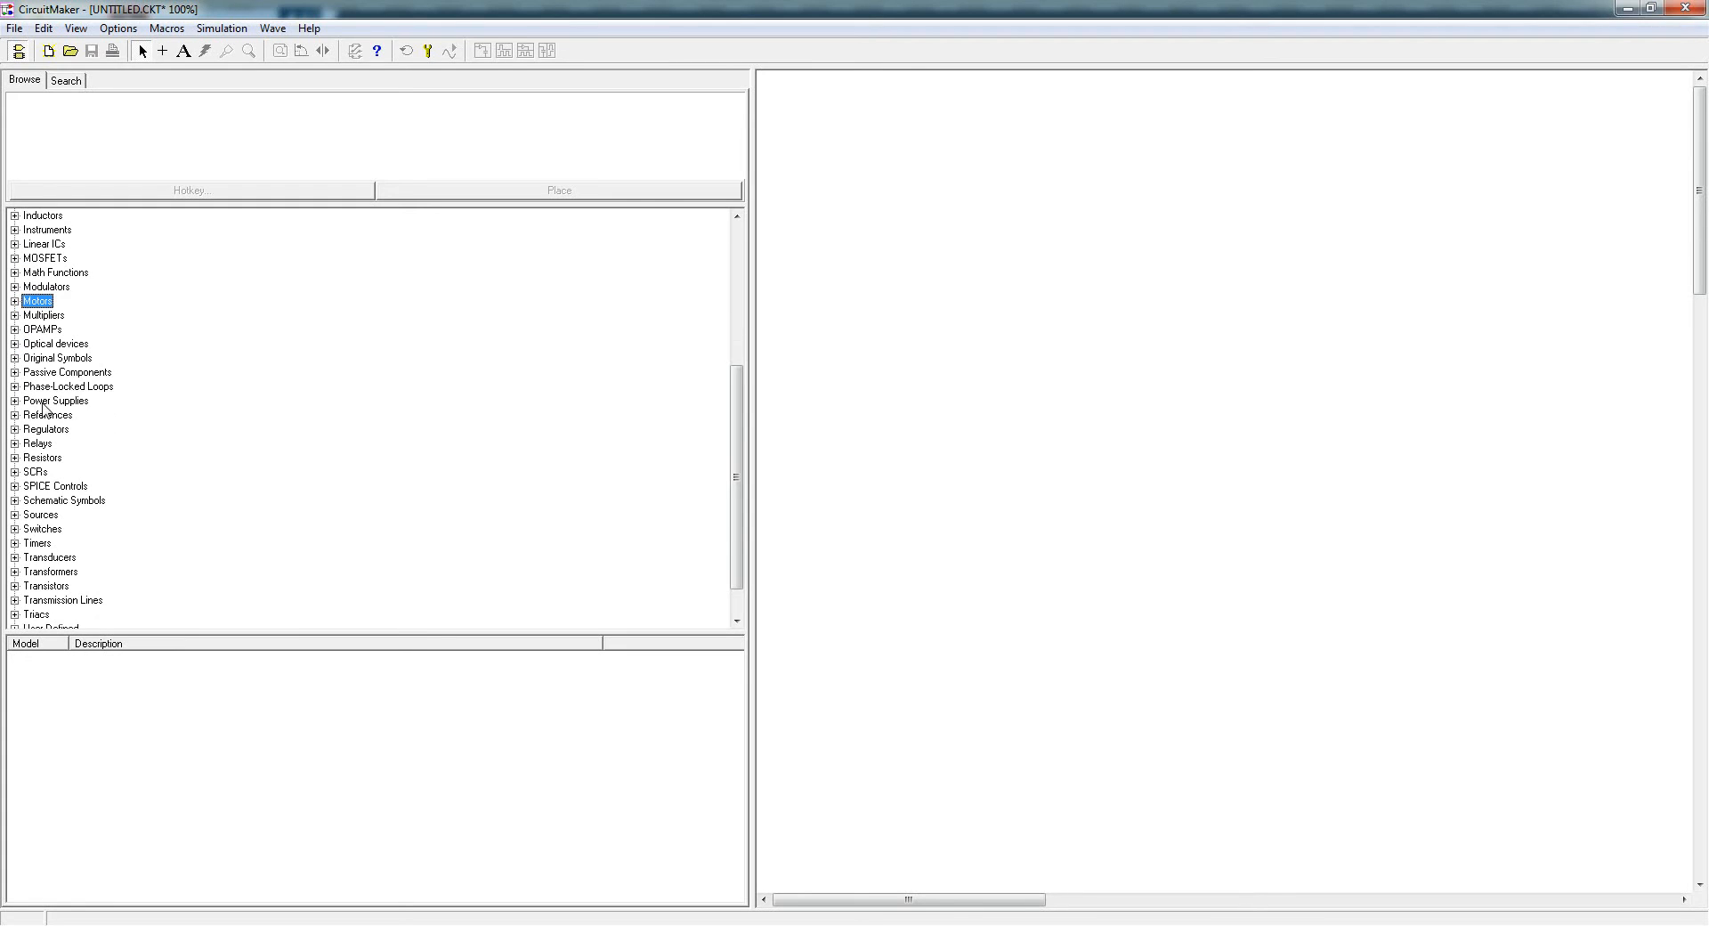
{"action": "left_click", "coordinate": [15, 344]}
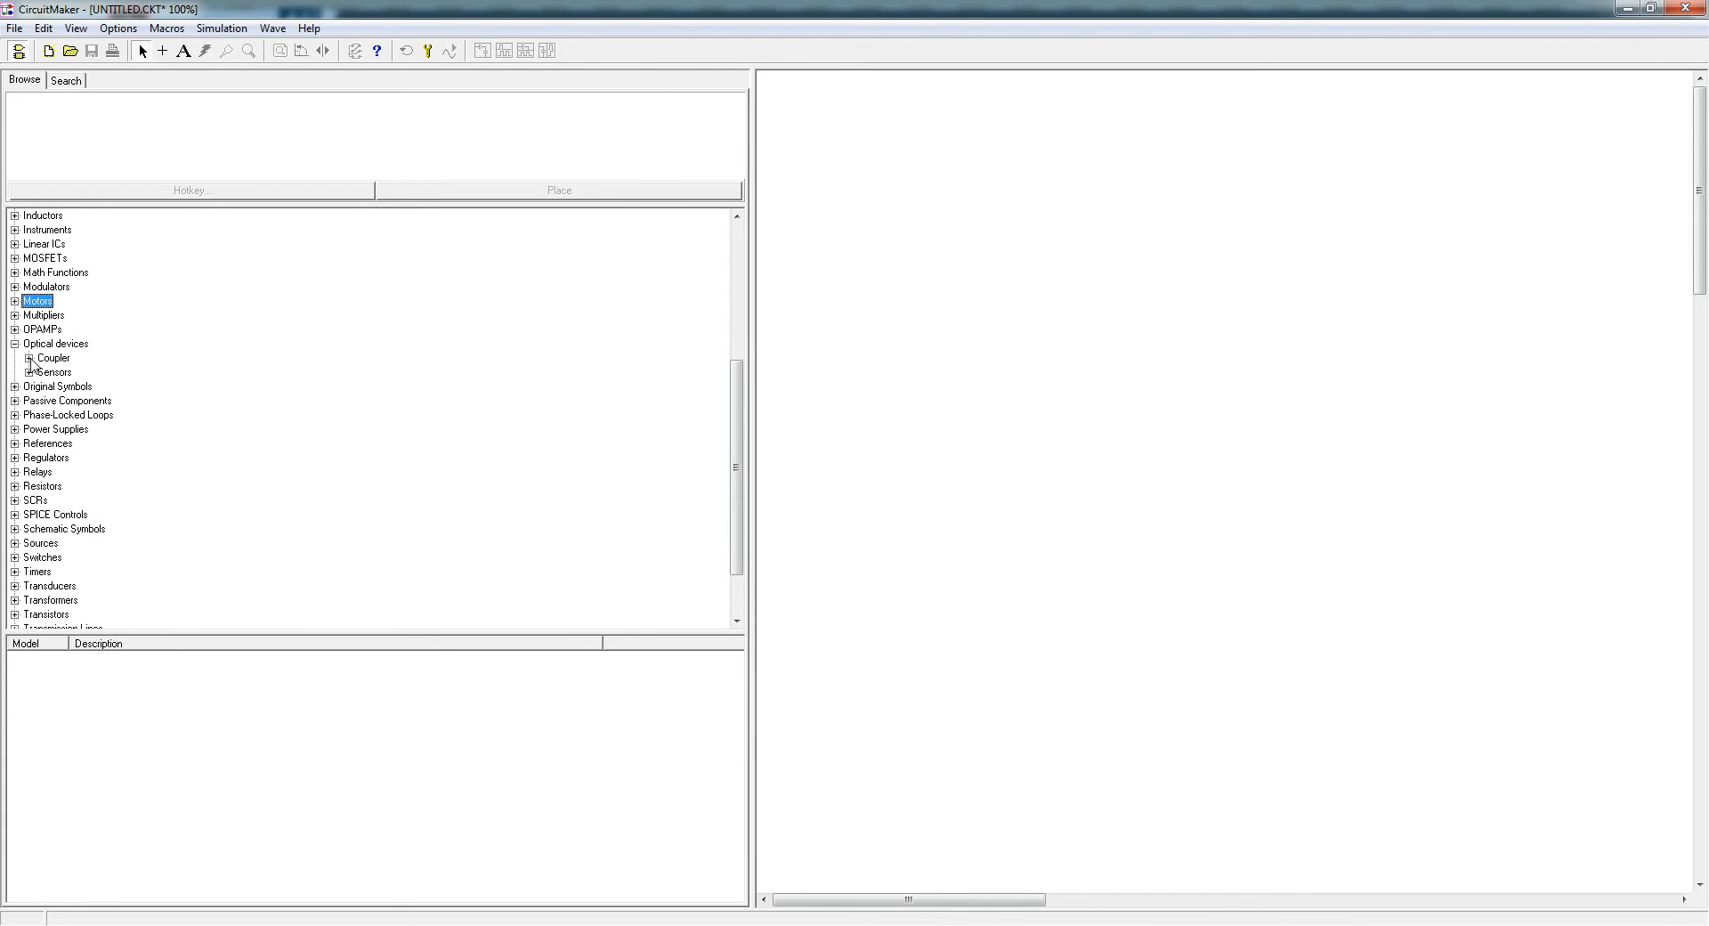
{"action": "left_click", "coordinate": [29, 358]}
{"action": "left_click", "coordinate": [79, 372]}
{"action": "left_click", "coordinate": [30, 386]}
{"action": "left_click", "coordinate": [79, 401]}
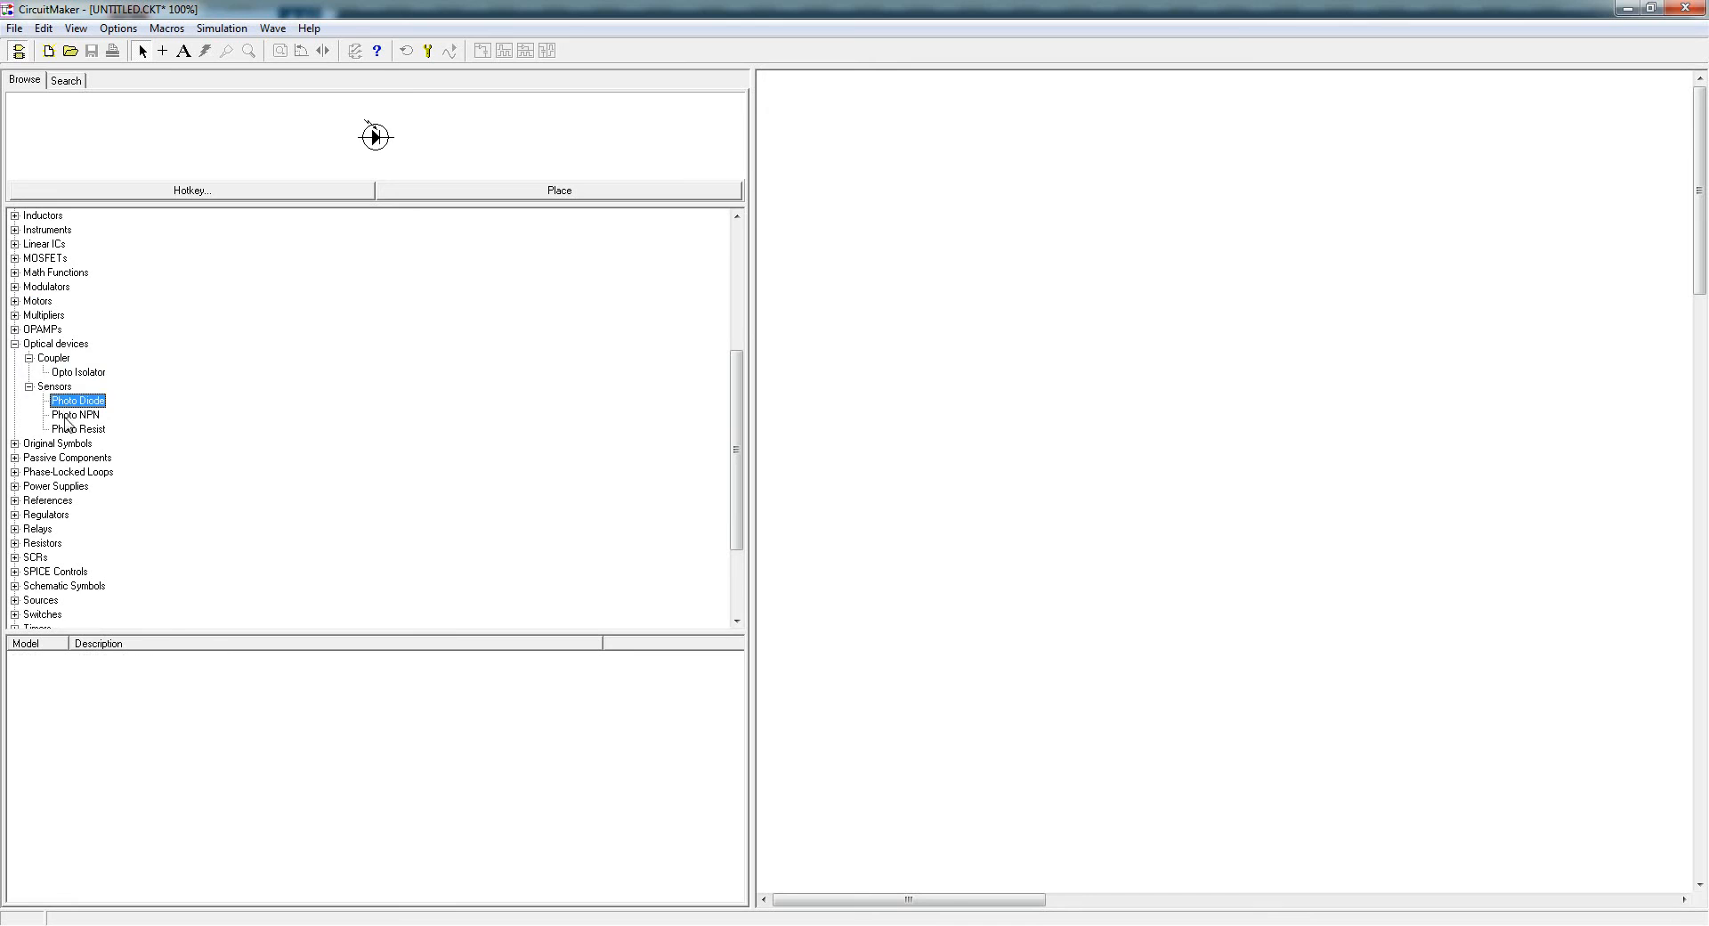
{"action": "left_click", "coordinate": [16, 344]}
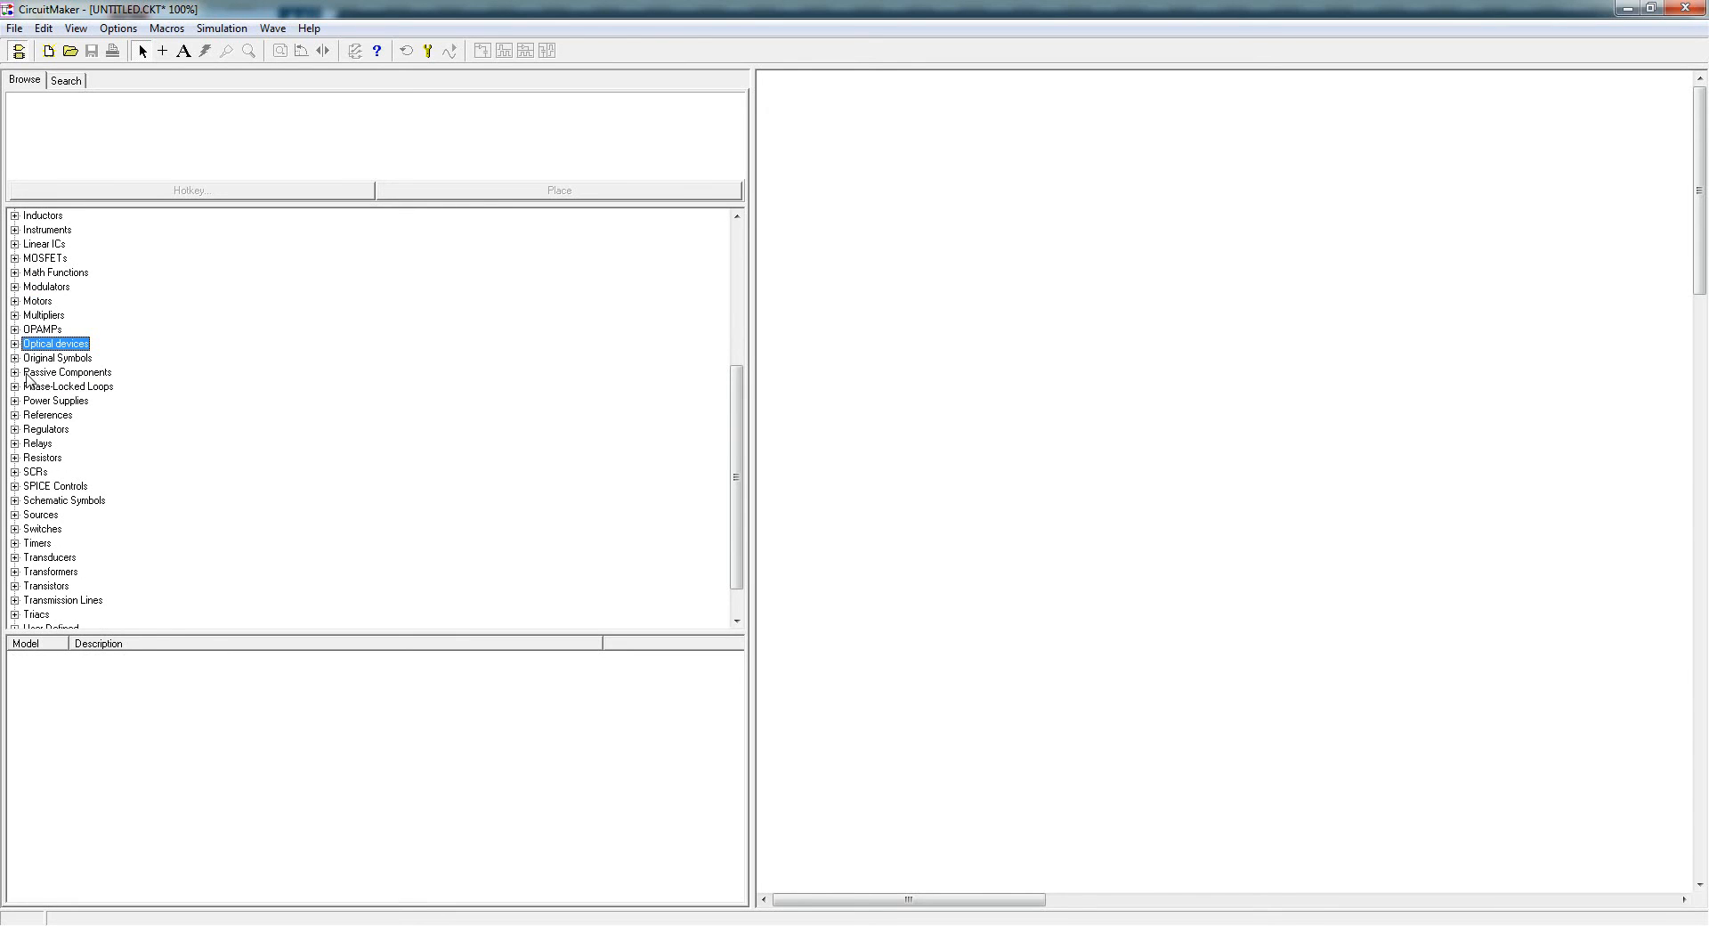
{"action": "left_click", "coordinate": [15, 372]}
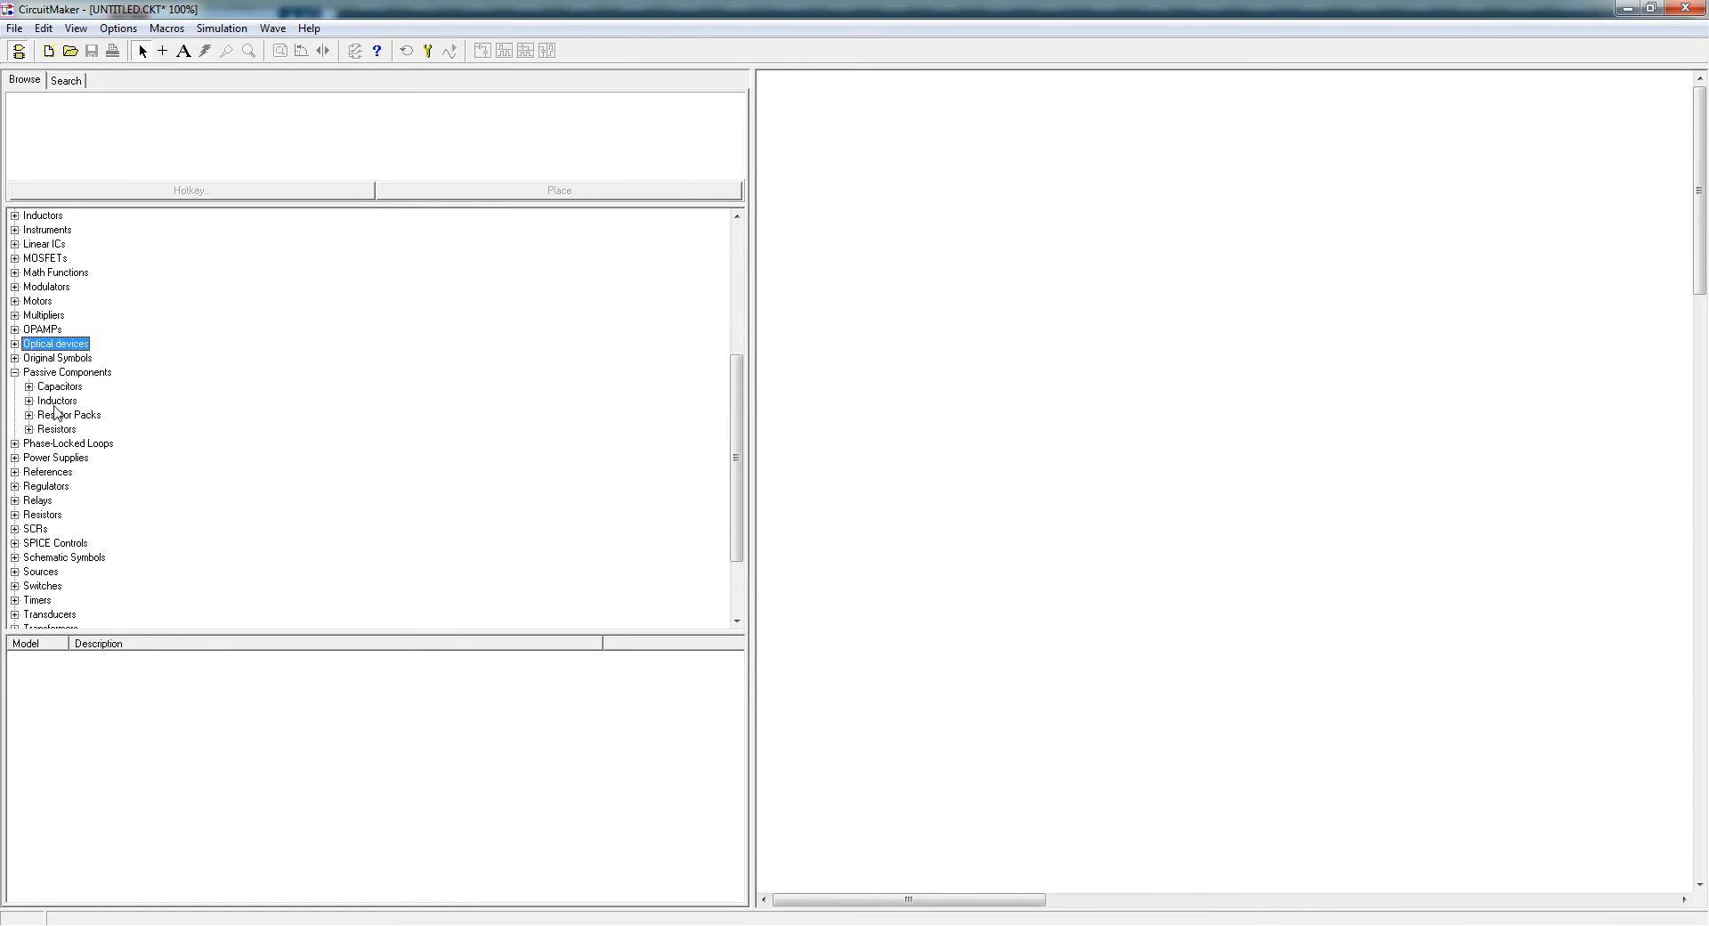
{"action": "left_click", "coordinate": [15, 372]}
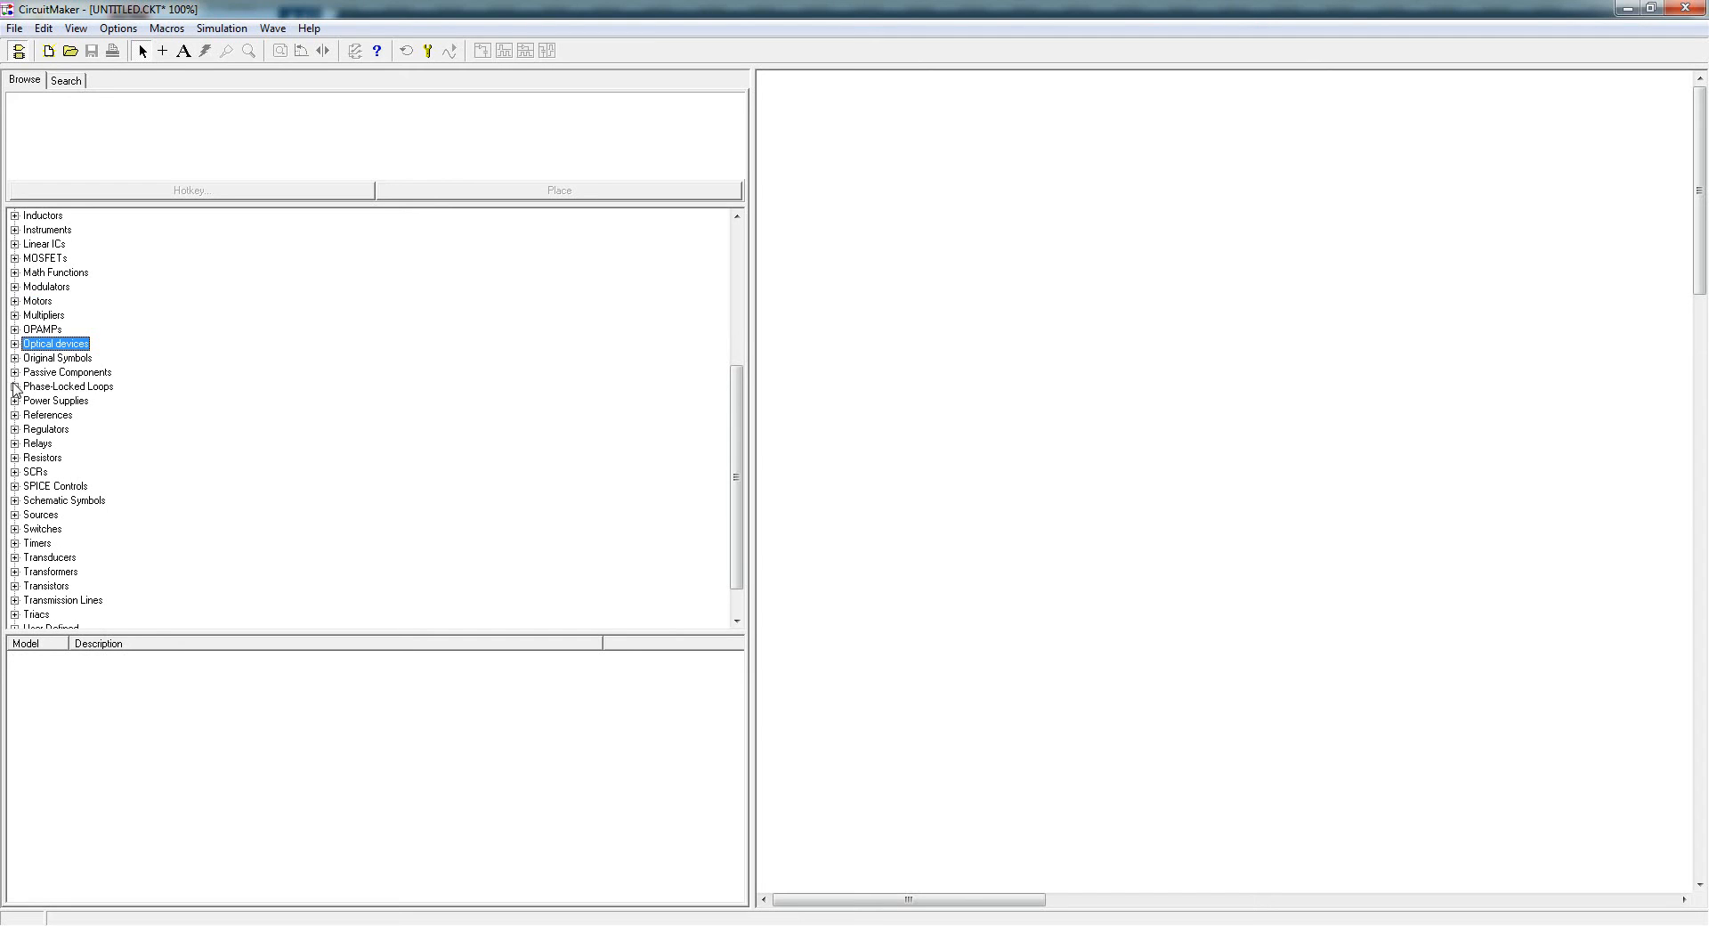
- Preview the F->V, I->I, I->V, V->I and V->V sources in the Controlled group of the Power Supplies category, and collapse the group
{"action": "left_click", "coordinate": [15, 401]}
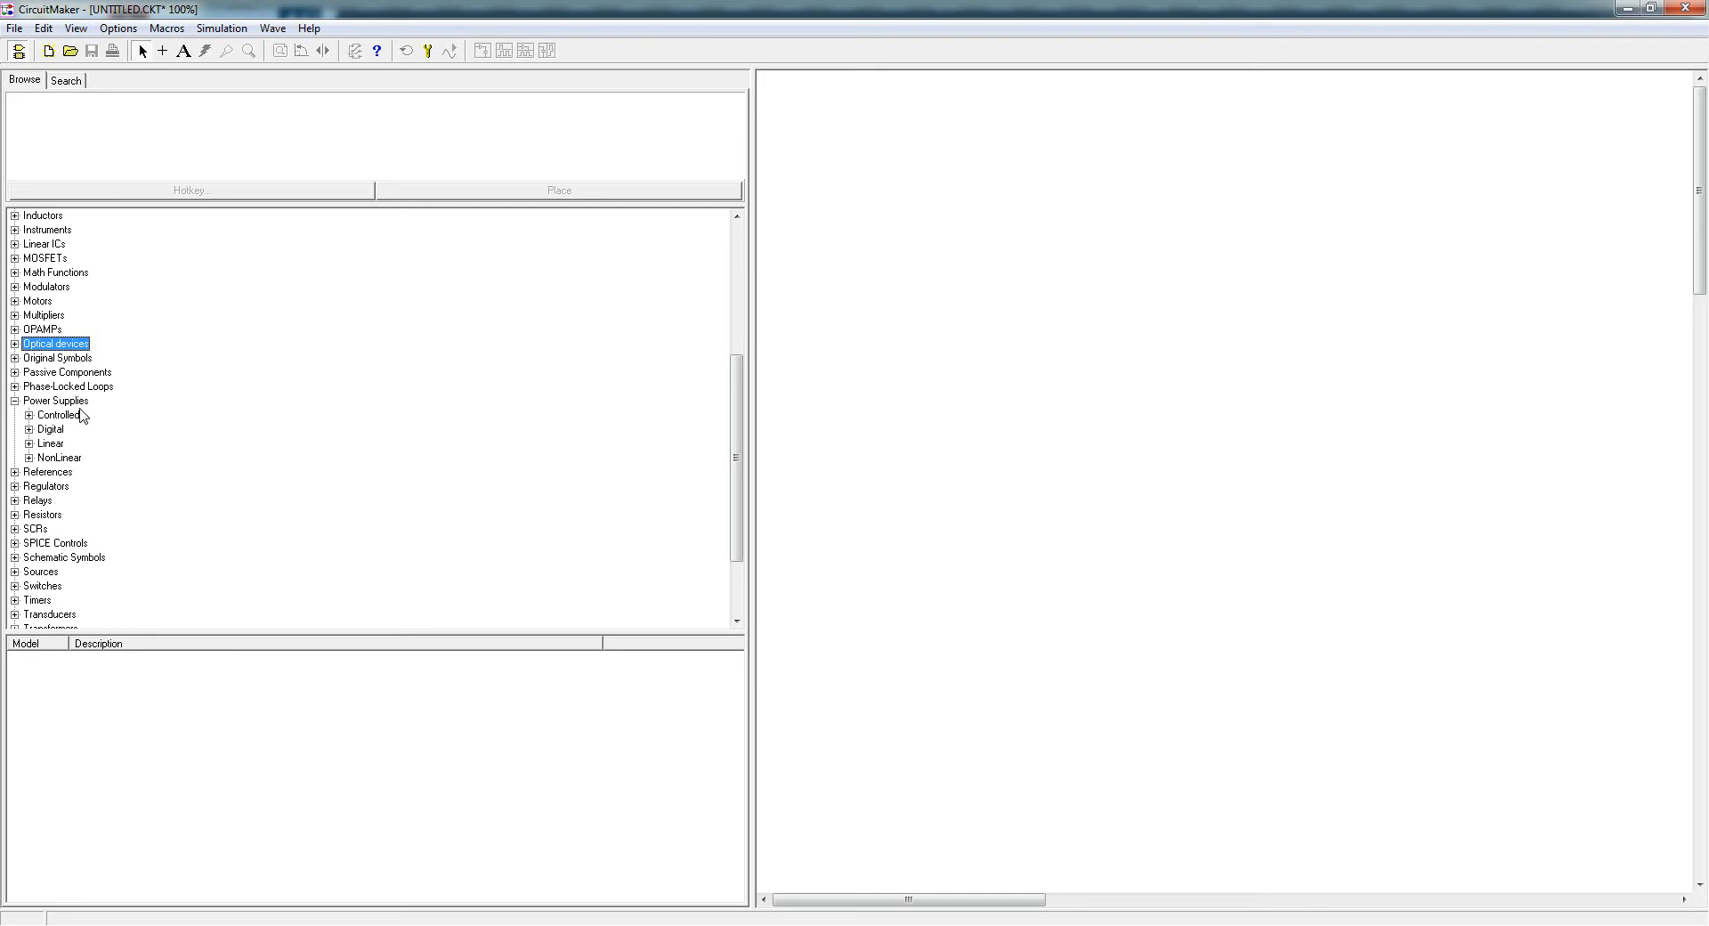
{"action": "left_click", "coordinate": [29, 415]}
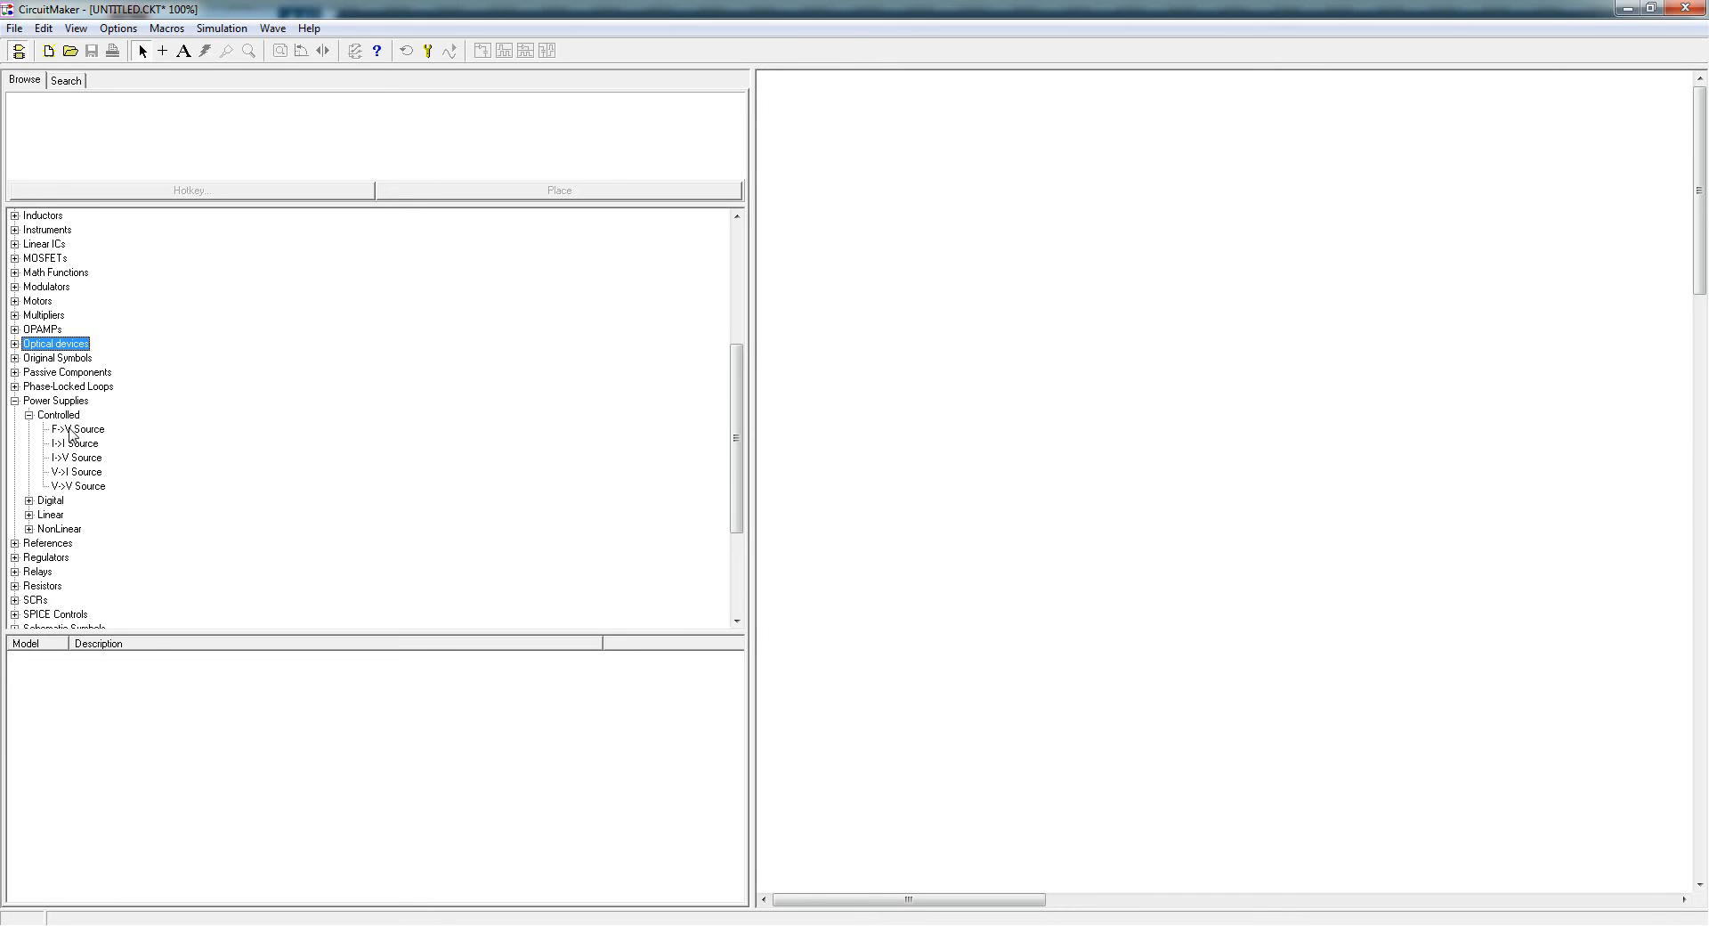
{"action": "left_click", "coordinate": [73, 430]}
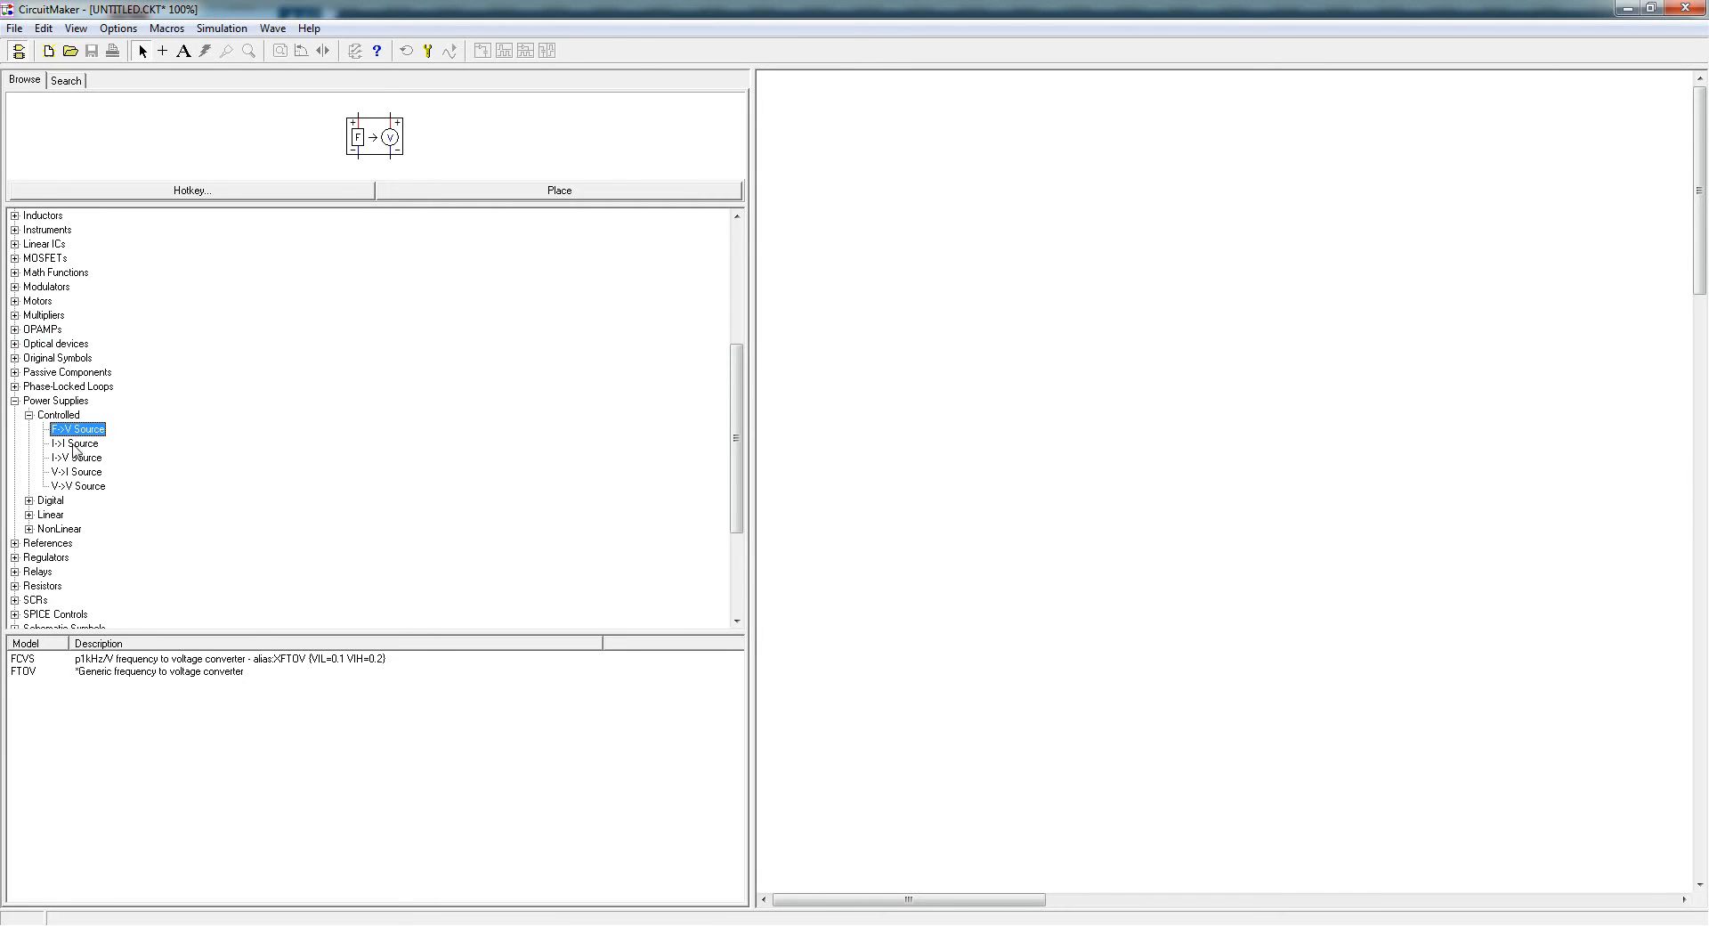
{"action": "left_click", "coordinate": [74, 446]}
{"action": "left_click", "coordinate": [77, 459]}
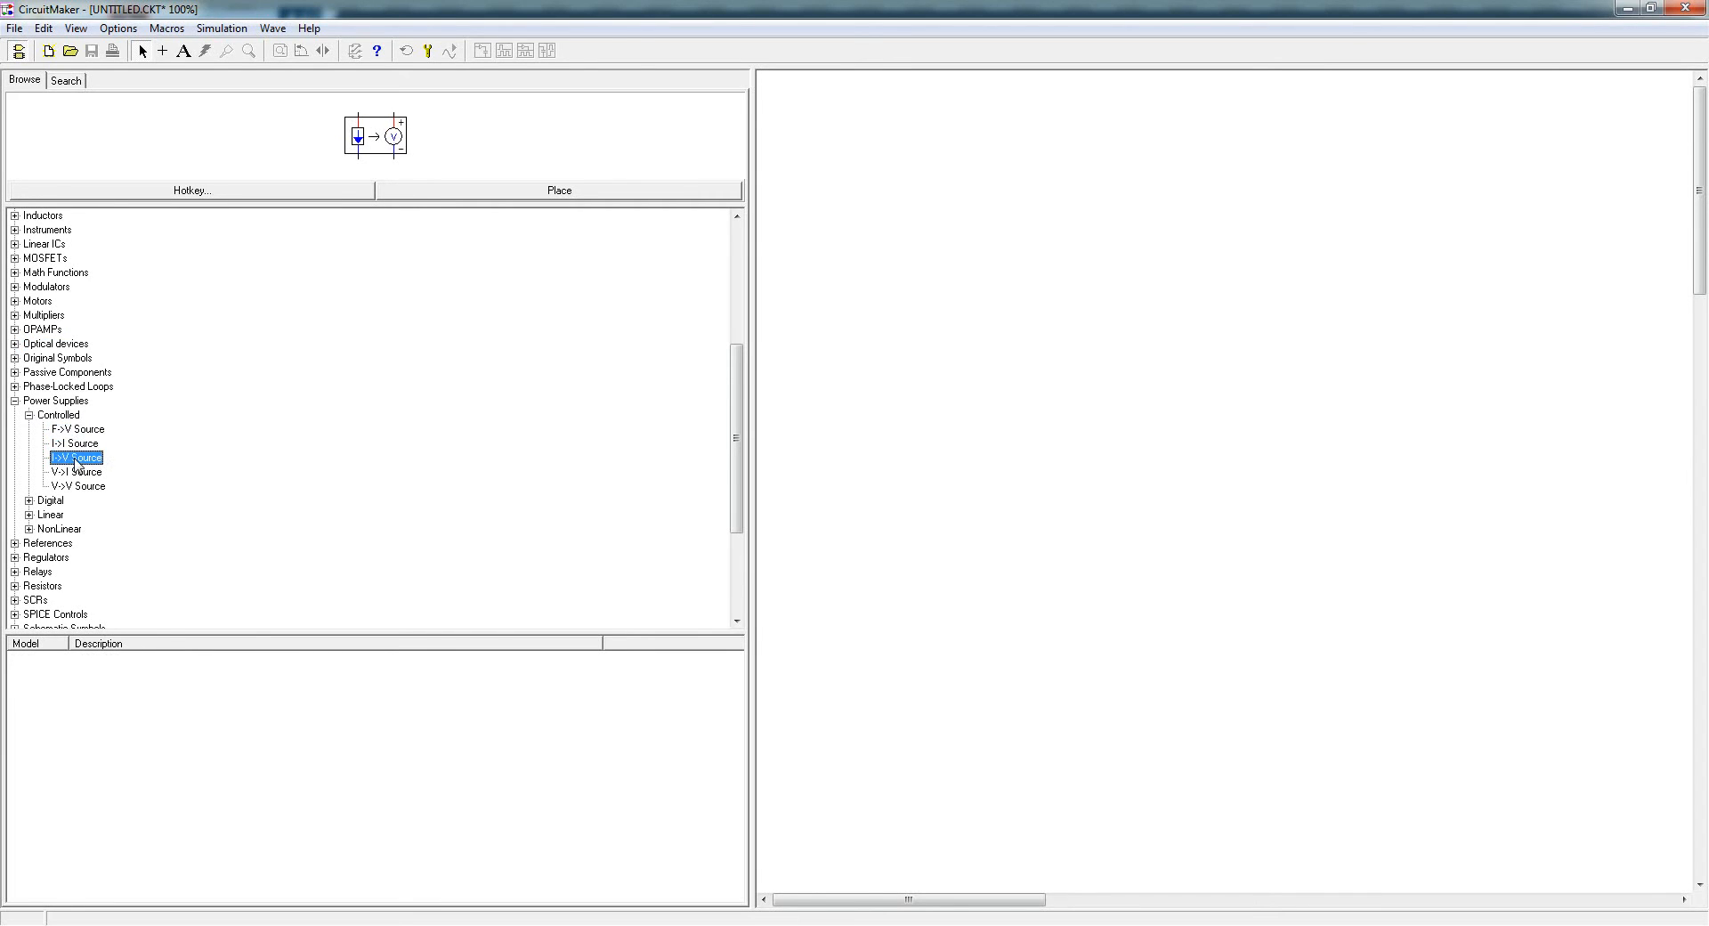
{"action": "left_click", "coordinate": [75, 473]}
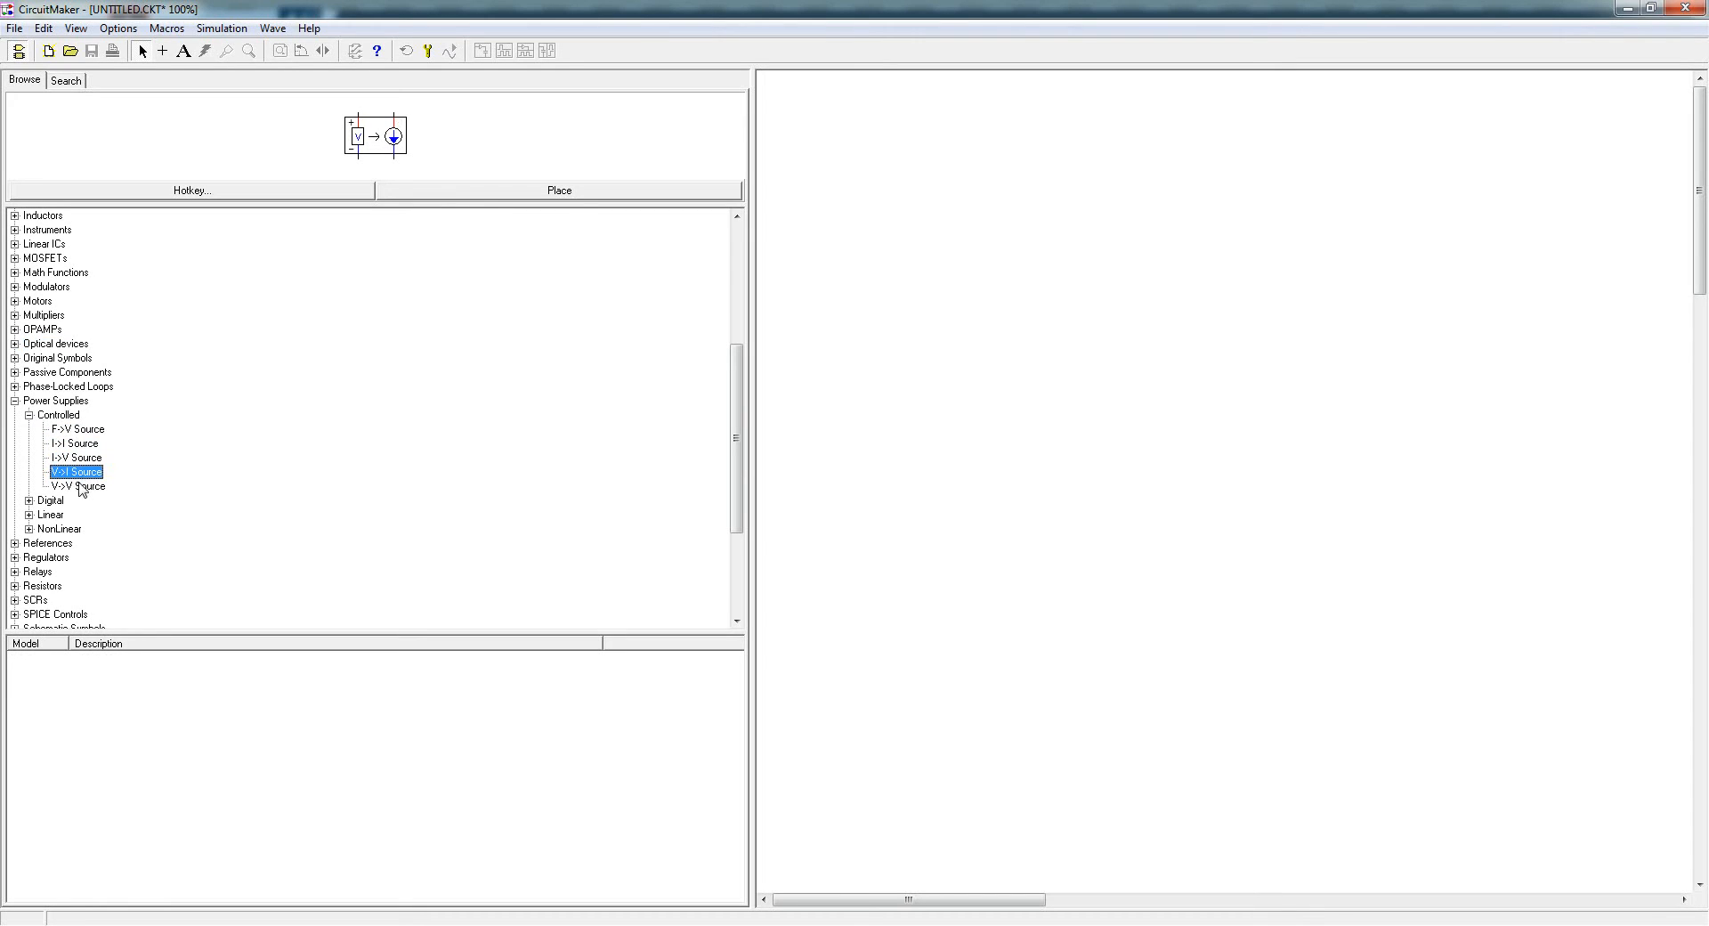
{"action": "left_click", "coordinate": [75, 487]}
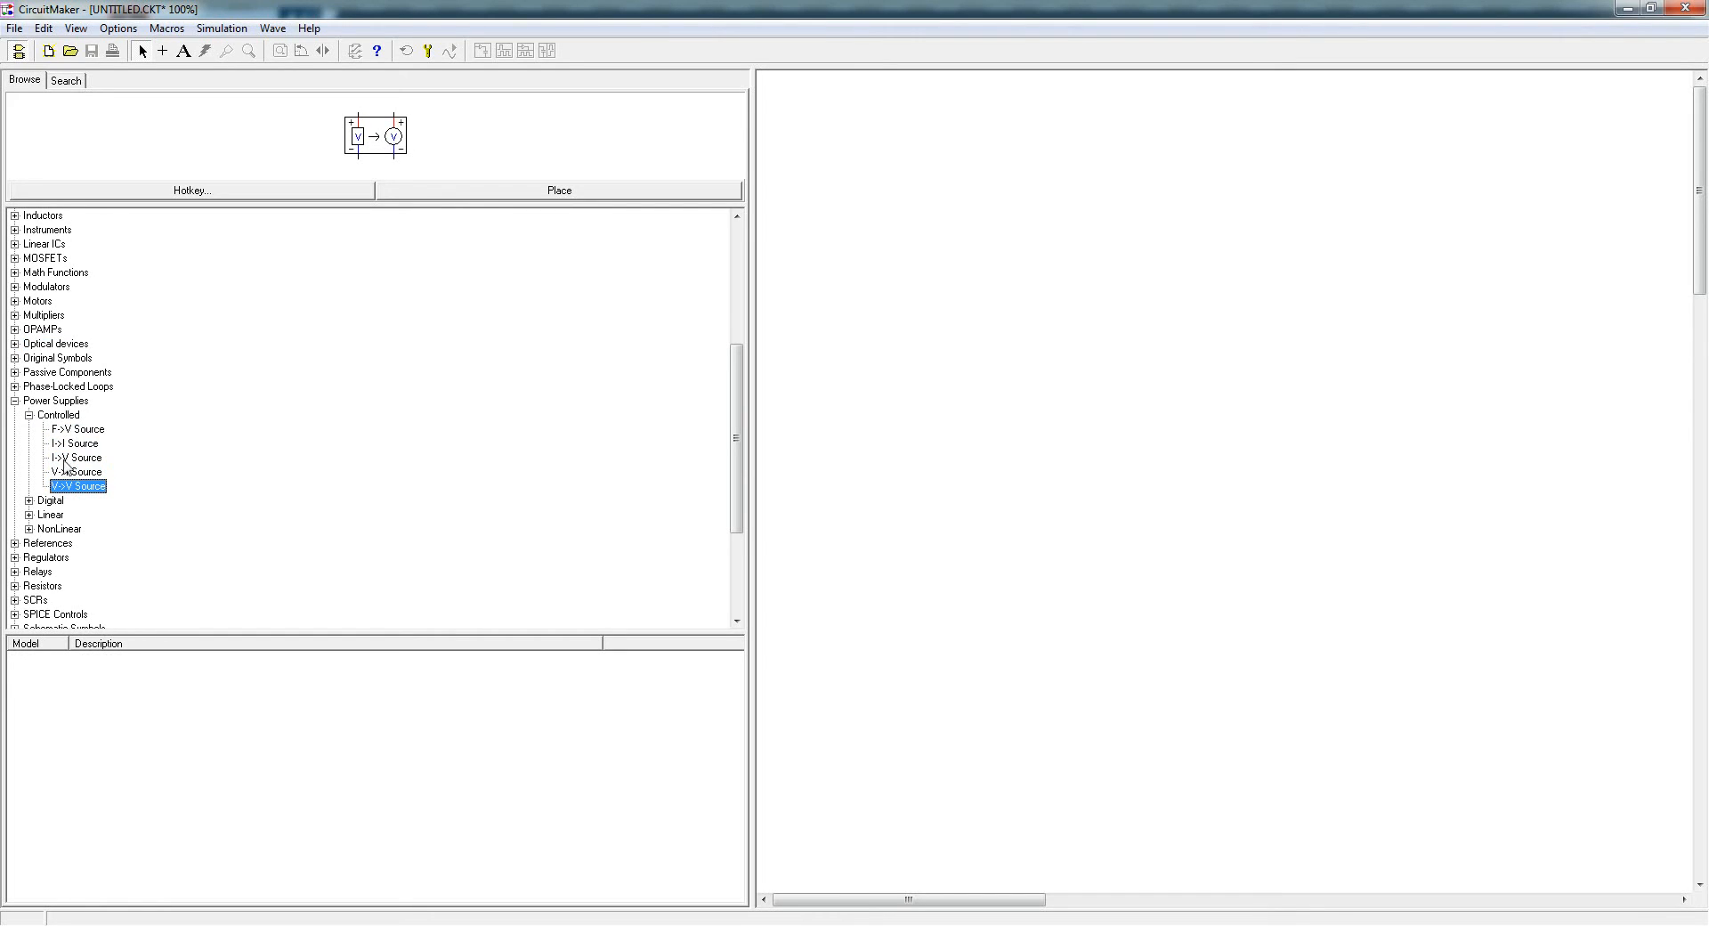
{"action": "left_click", "coordinate": [28, 416]}
- Preview the second device in the Digital group and the +V and Battery devices in the Linear group of Power Supplies, collapsing both groups
{"action": "left_click", "coordinate": [29, 429]}
{"action": "left_click", "coordinate": [66, 458]}
{"action": "left_click", "coordinate": [29, 429]}
{"action": "left_click", "coordinate": [29, 444]}
{"action": "left_click", "coordinate": [56, 458]}
{"action": "left_click", "coordinate": [63, 472]}
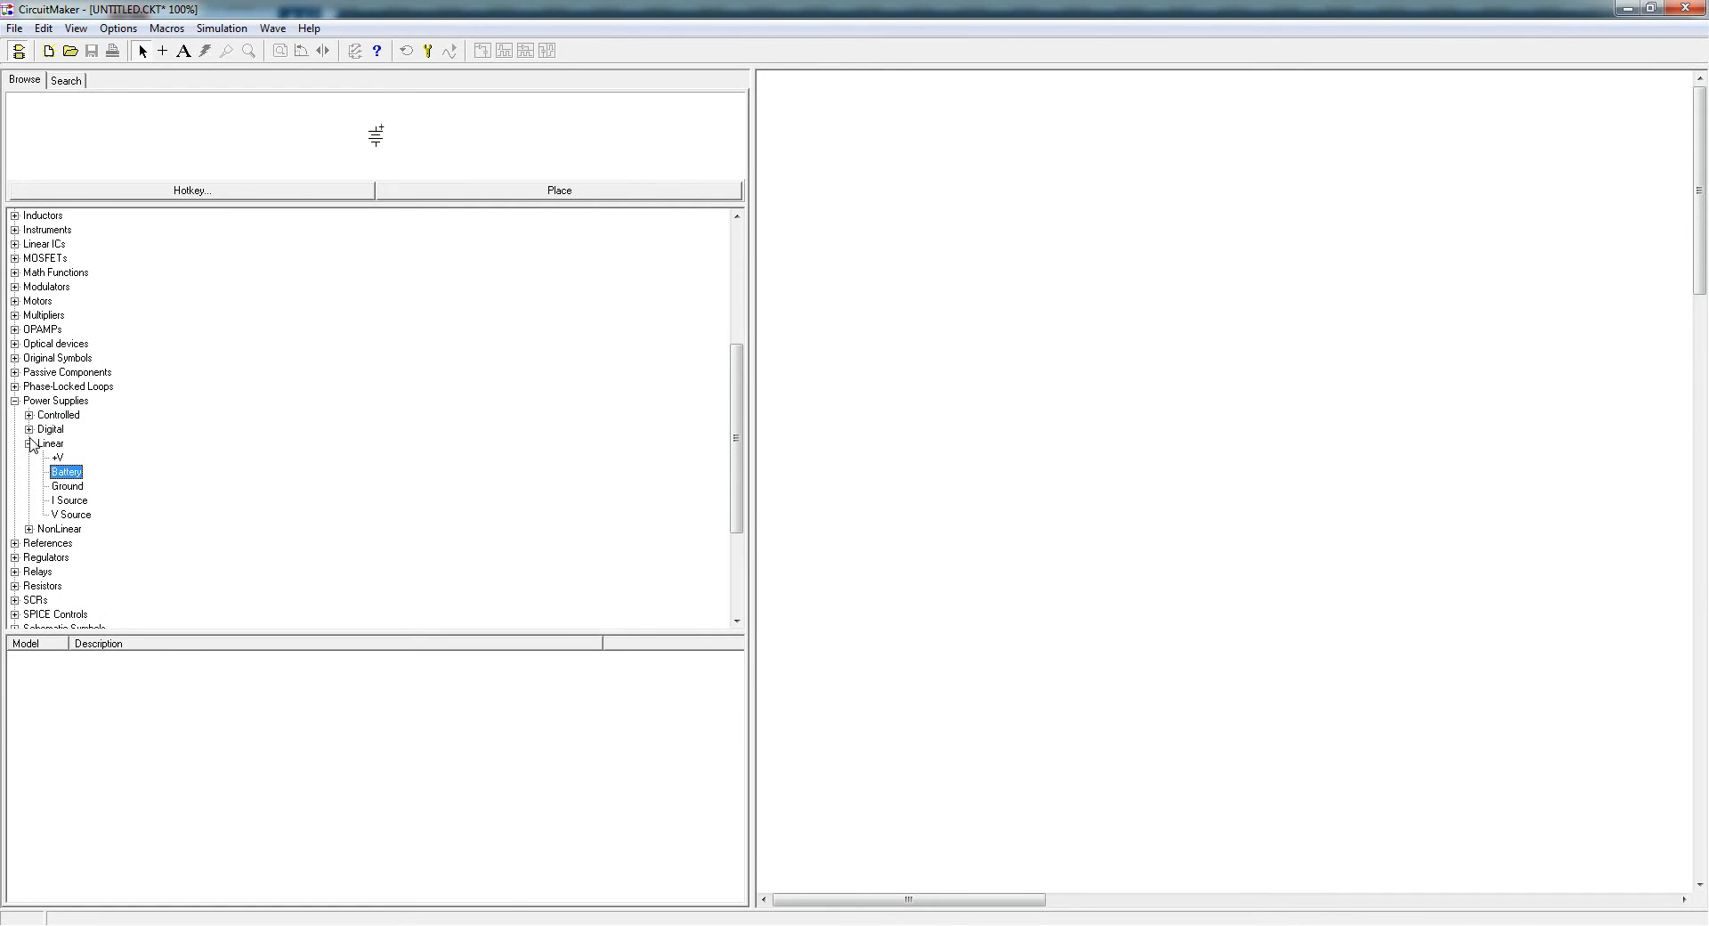
{"action": "left_click", "coordinate": [29, 443]}
- Preview the NLV Source in the NonLinear group, and collapse the Power Supplies category
{"action": "left_click", "coordinate": [28, 457]}
{"action": "left_click", "coordinate": [63, 486]}
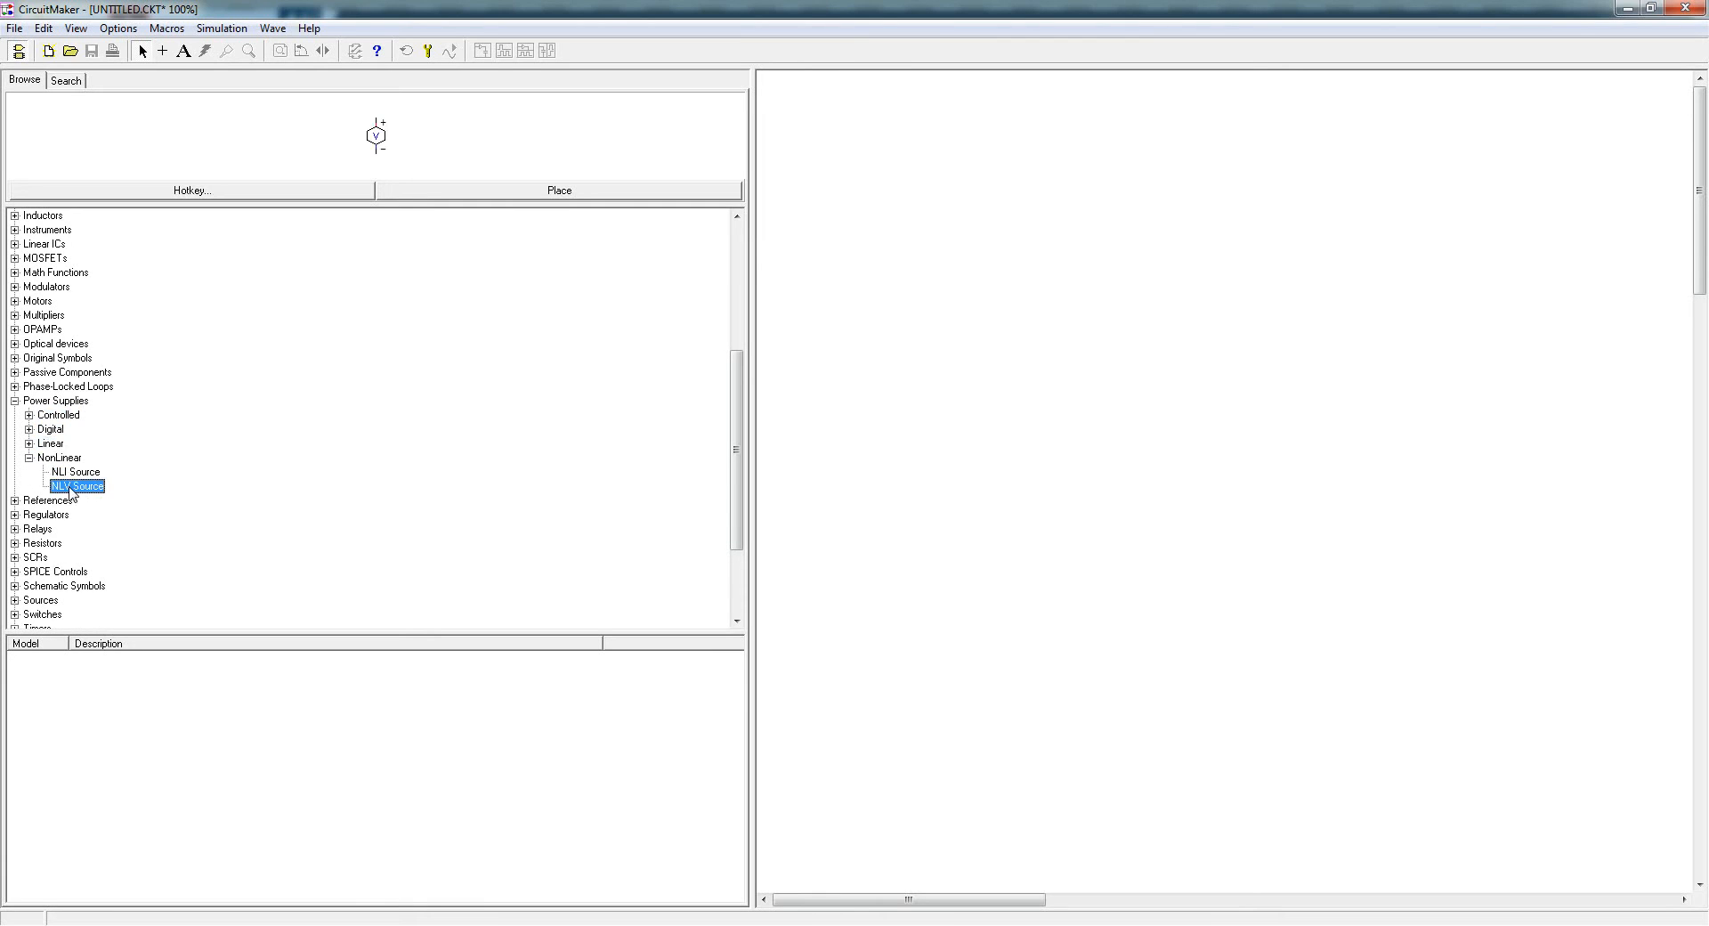
{"action": "left_click", "coordinate": [28, 458]}
{"action": "left_click", "coordinate": [14, 401]}
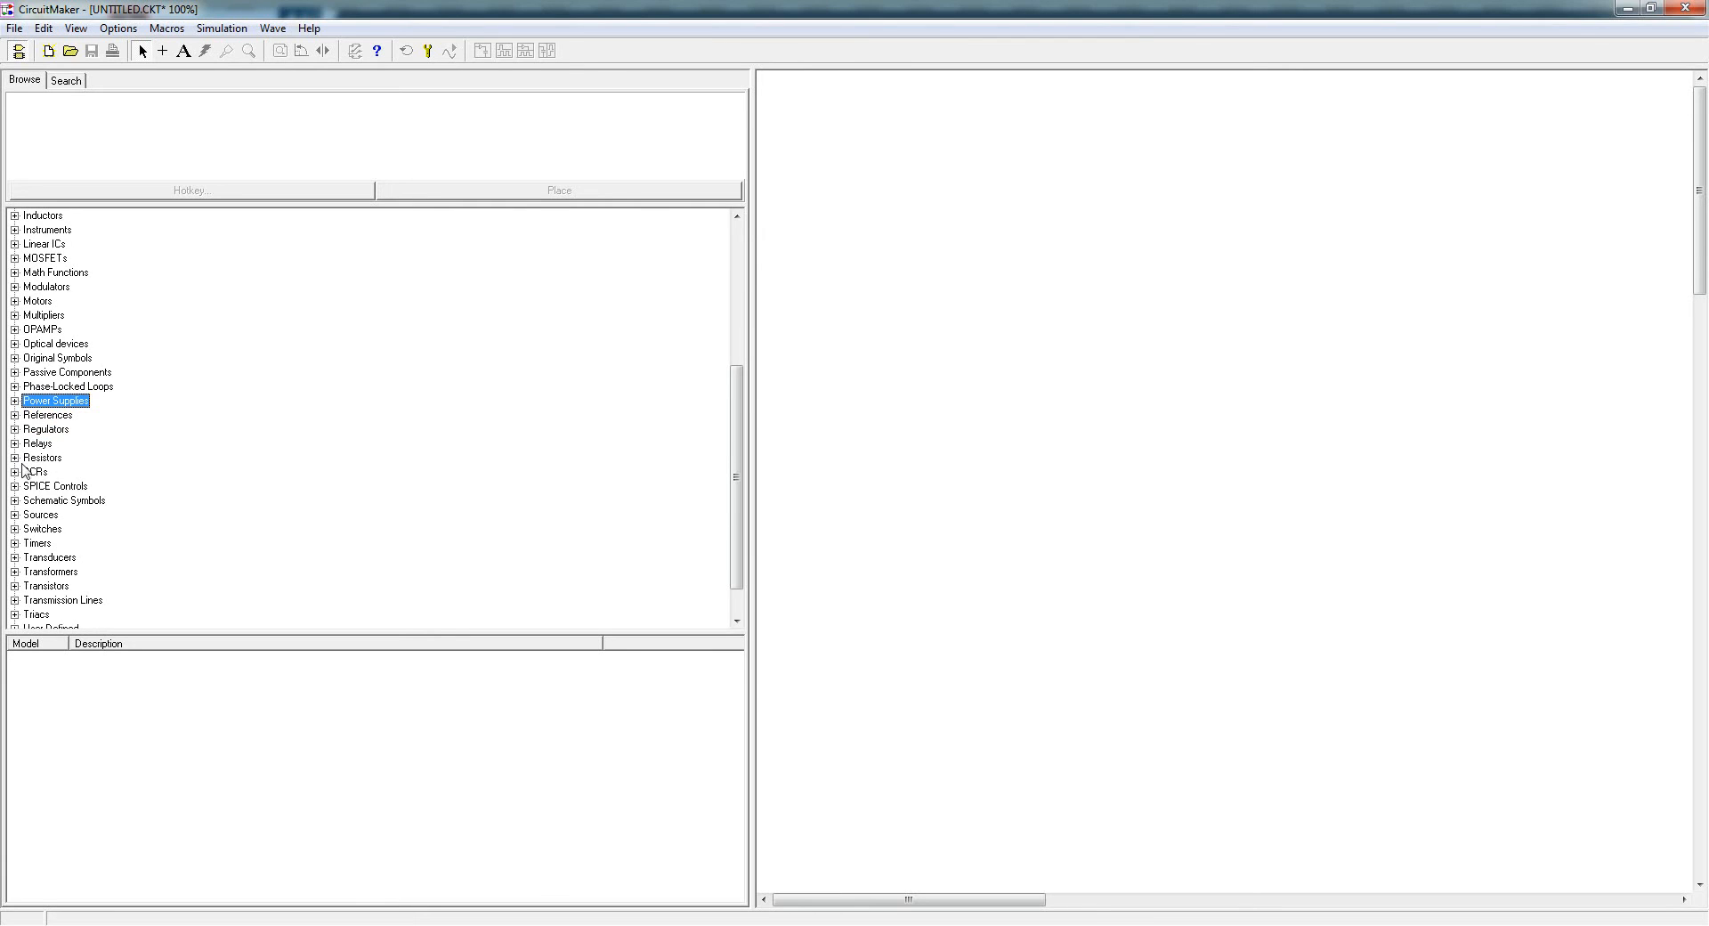
- Preview the device in the SCRs group of the SCRs category, and collapse the category
{"action": "scroll", "coordinate": [30, 498], "scroll_direction": "down", "scroll_amount": 1}
{"action": "left_click", "coordinate": [14, 429]}
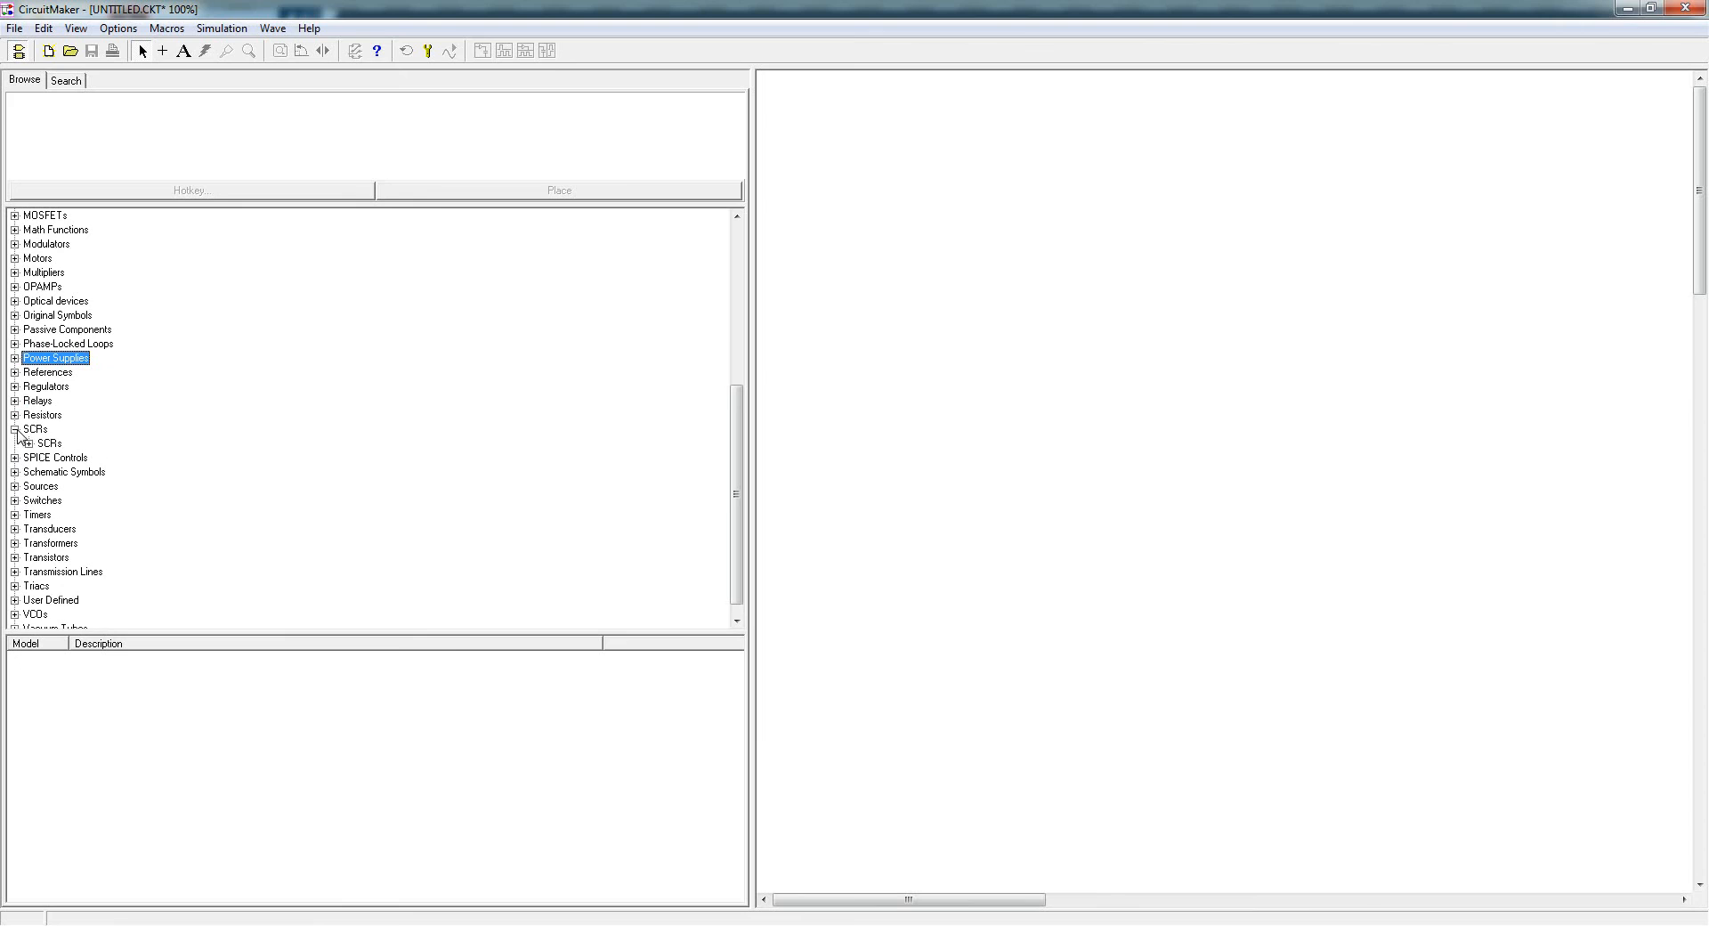
{"action": "left_click", "coordinate": [28, 443]}
{"action": "left_click", "coordinate": [53, 458]}
{"action": "left_click", "coordinate": [14, 429]}
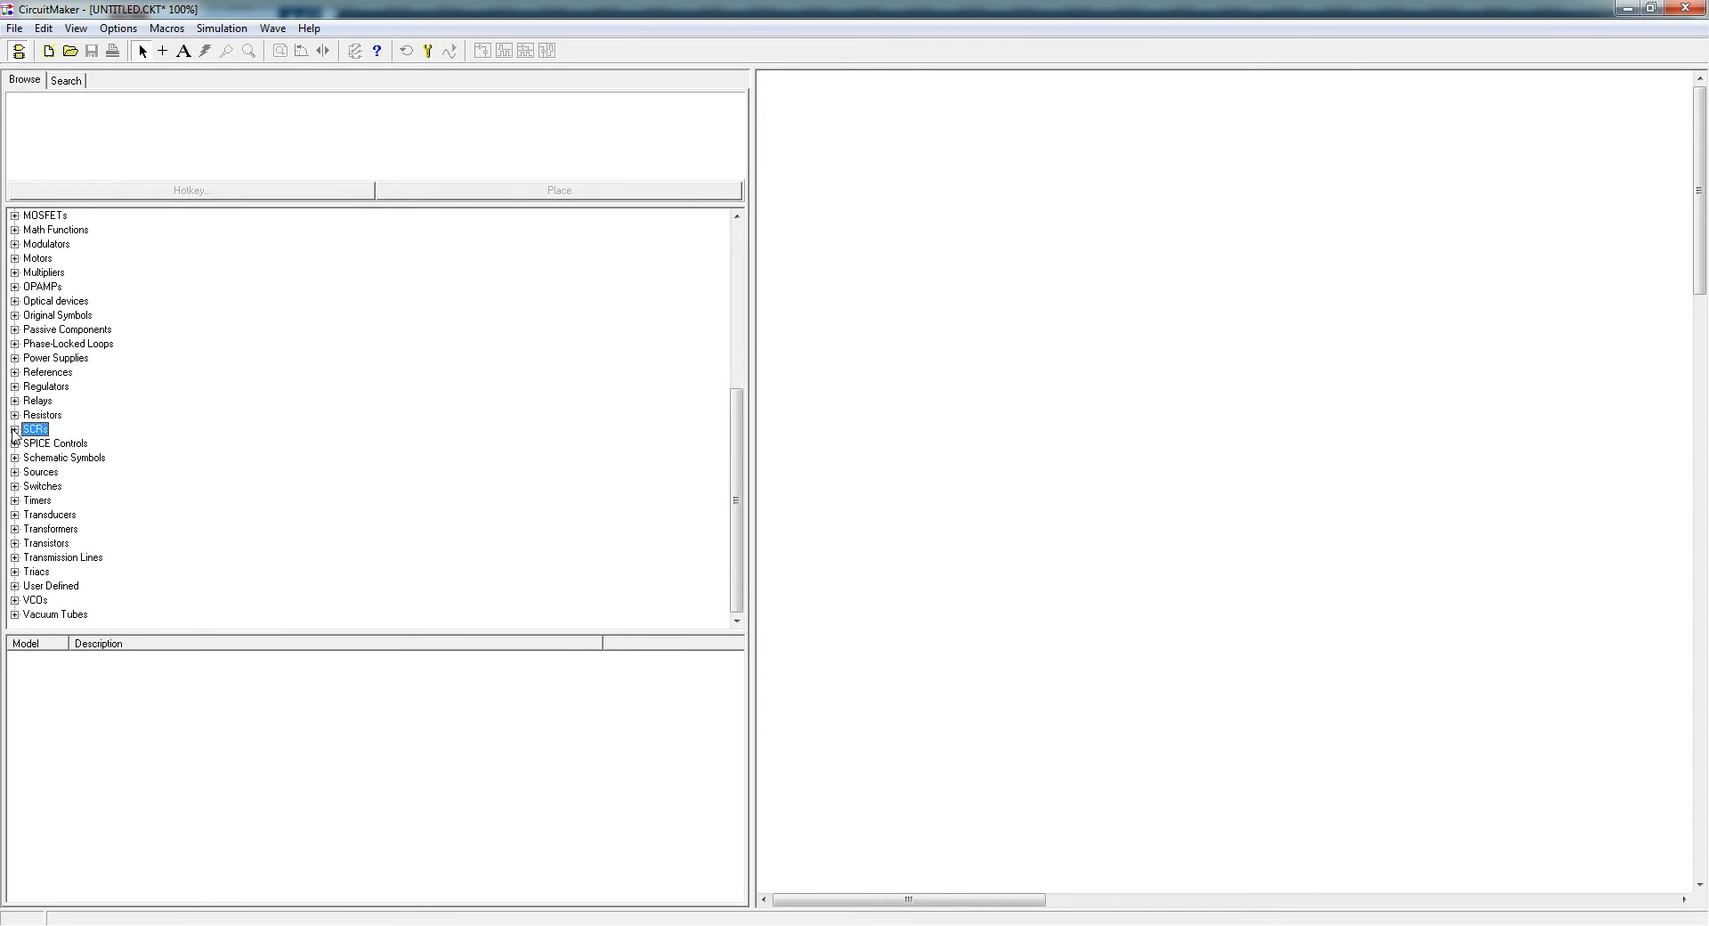
- Look over the Controlled switches, preview the SPDT and SPST toggle switches, and collapse the Switches category
{"action": "left_click", "coordinate": [14, 486]}
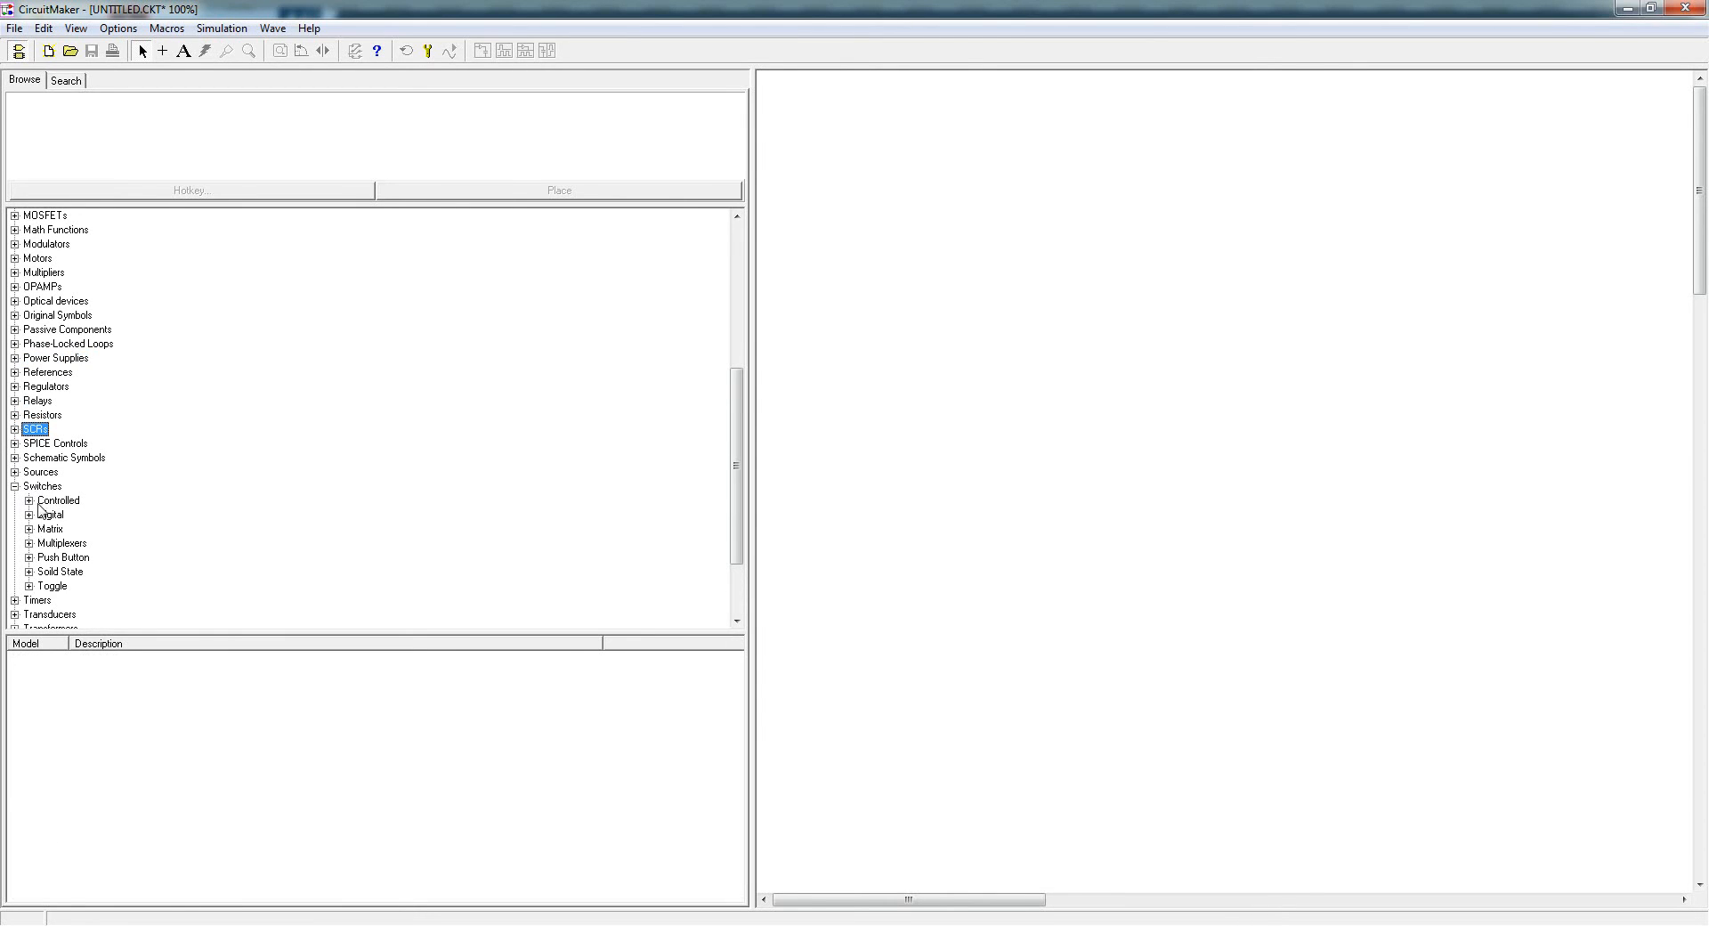
{"action": "left_click", "coordinate": [29, 501]}
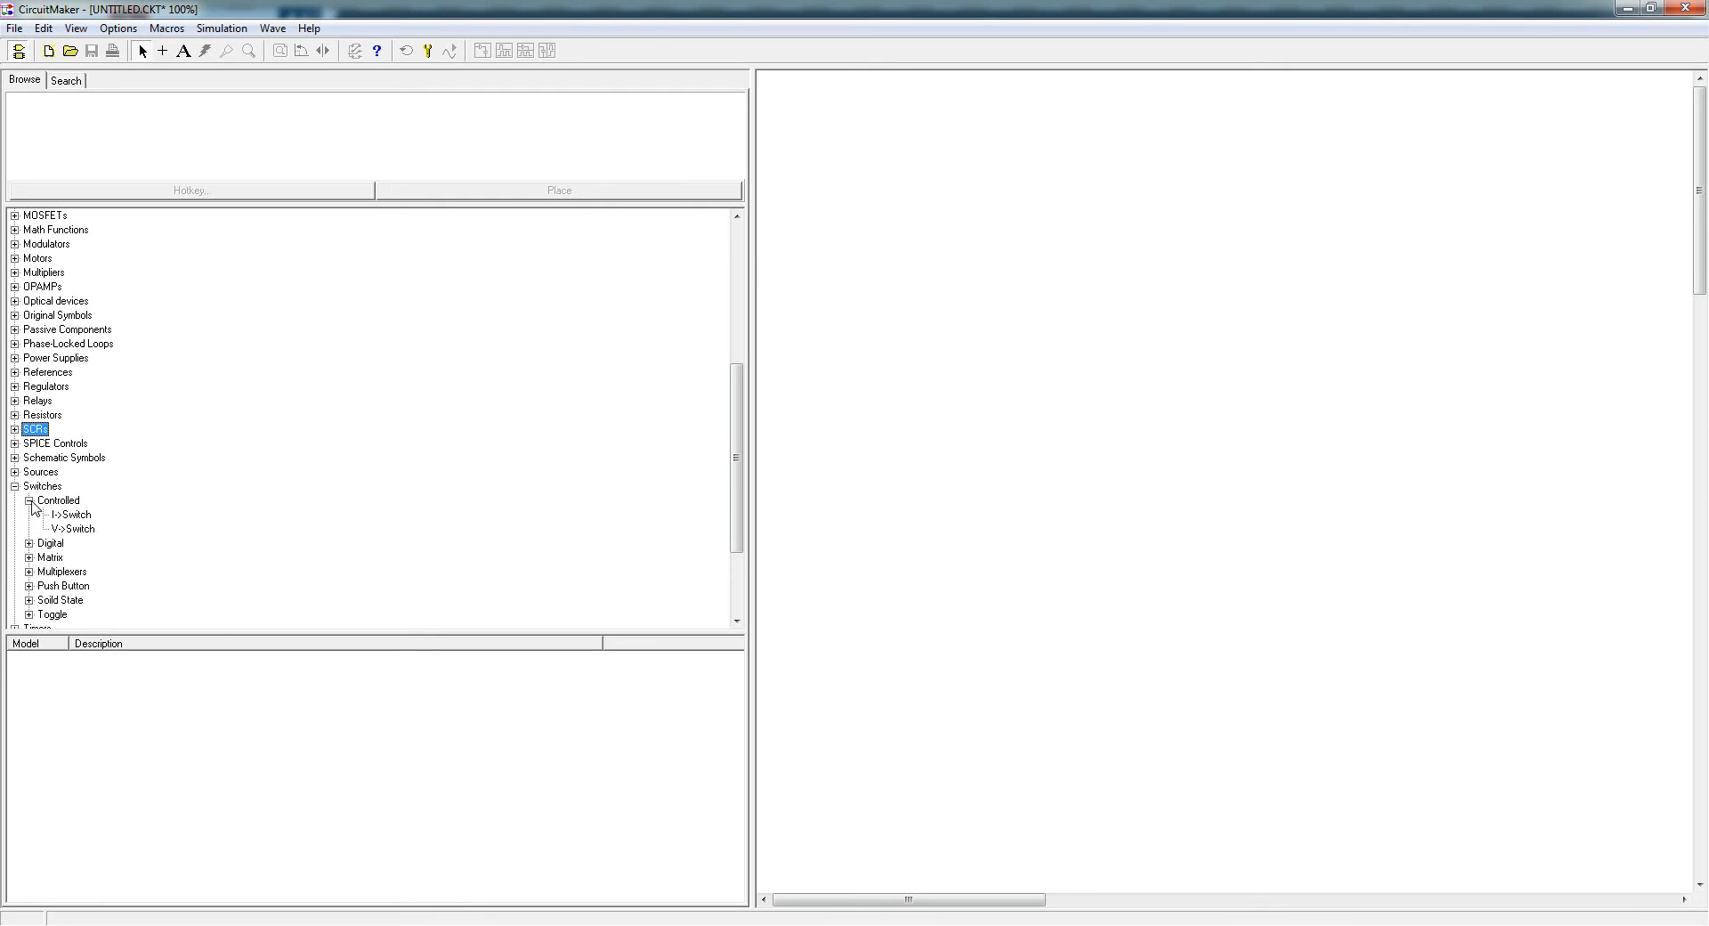
{"action": "left_click", "coordinate": [29, 502]}
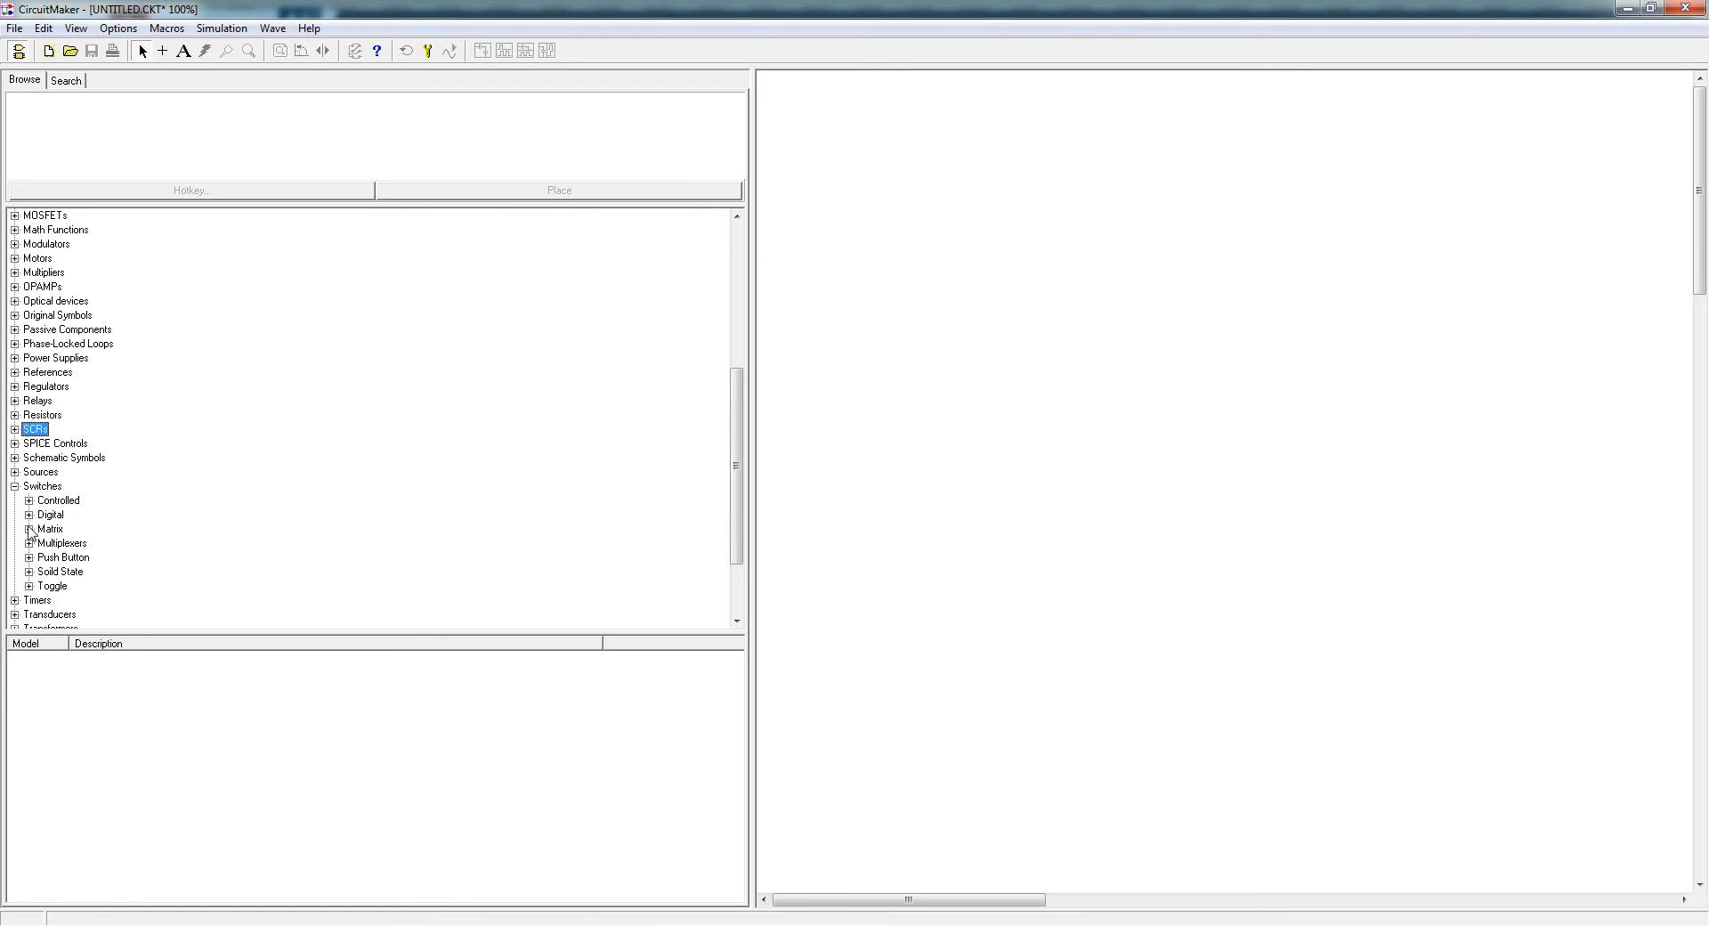
{"action": "left_click", "coordinate": [29, 587]}
{"action": "left_click", "coordinate": [64, 601]}
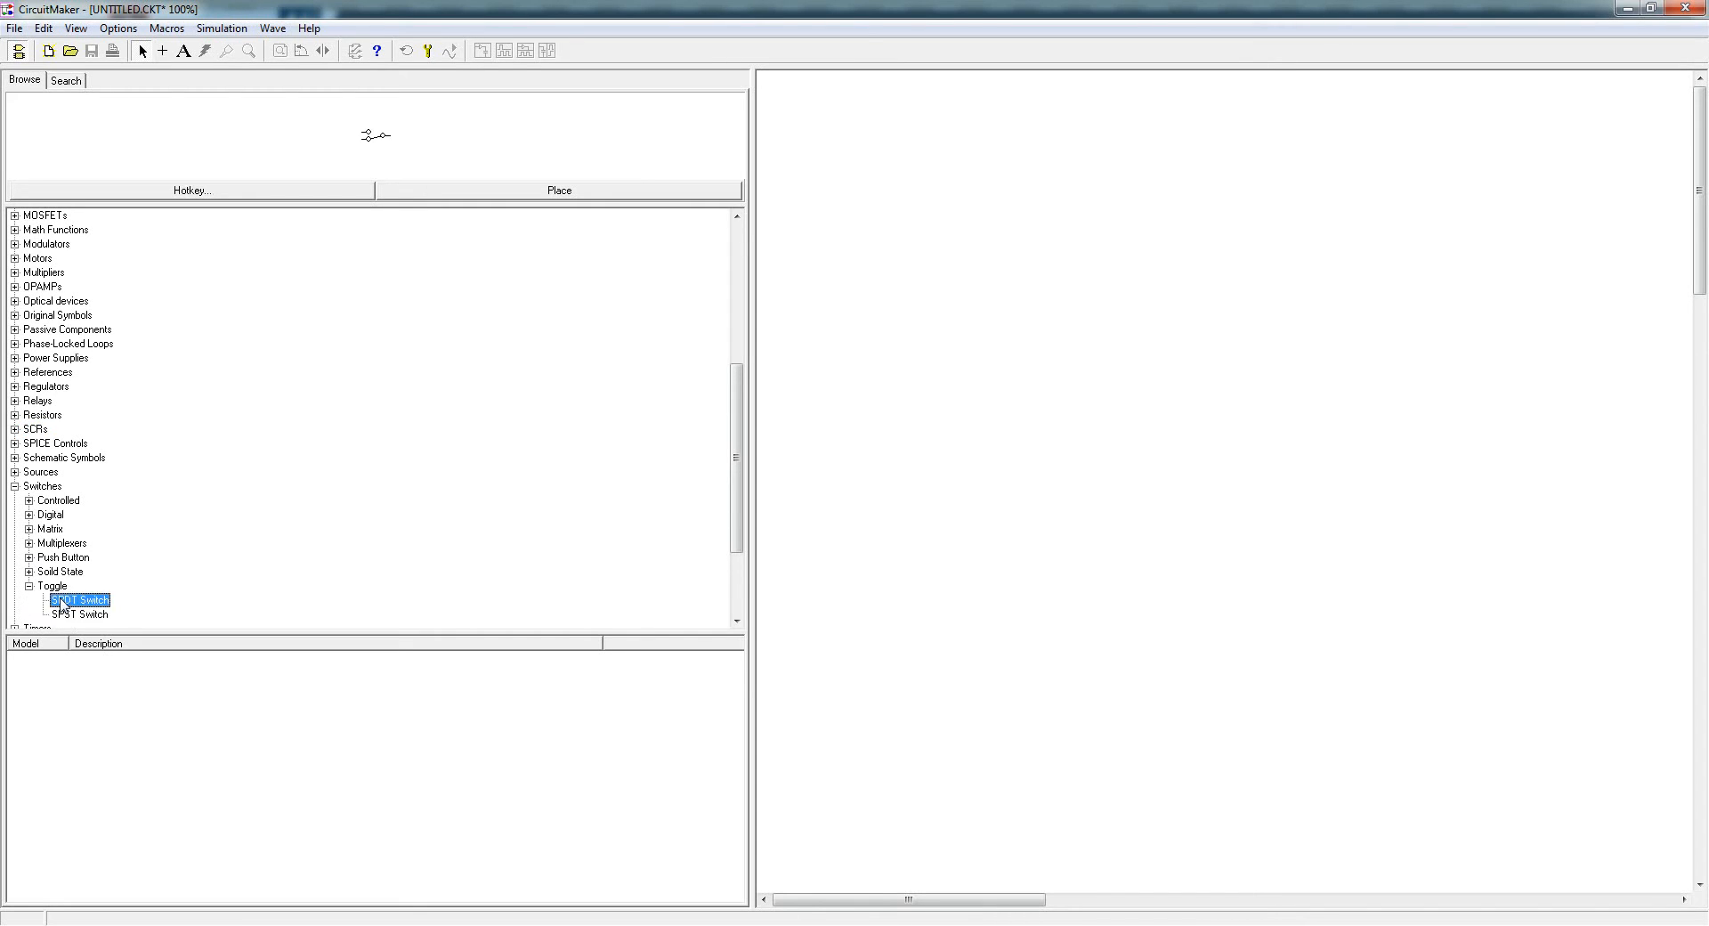
{"action": "left_click", "coordinate": [69, 612]}
{"action": "left_click", "coordinate": [71, 601]}
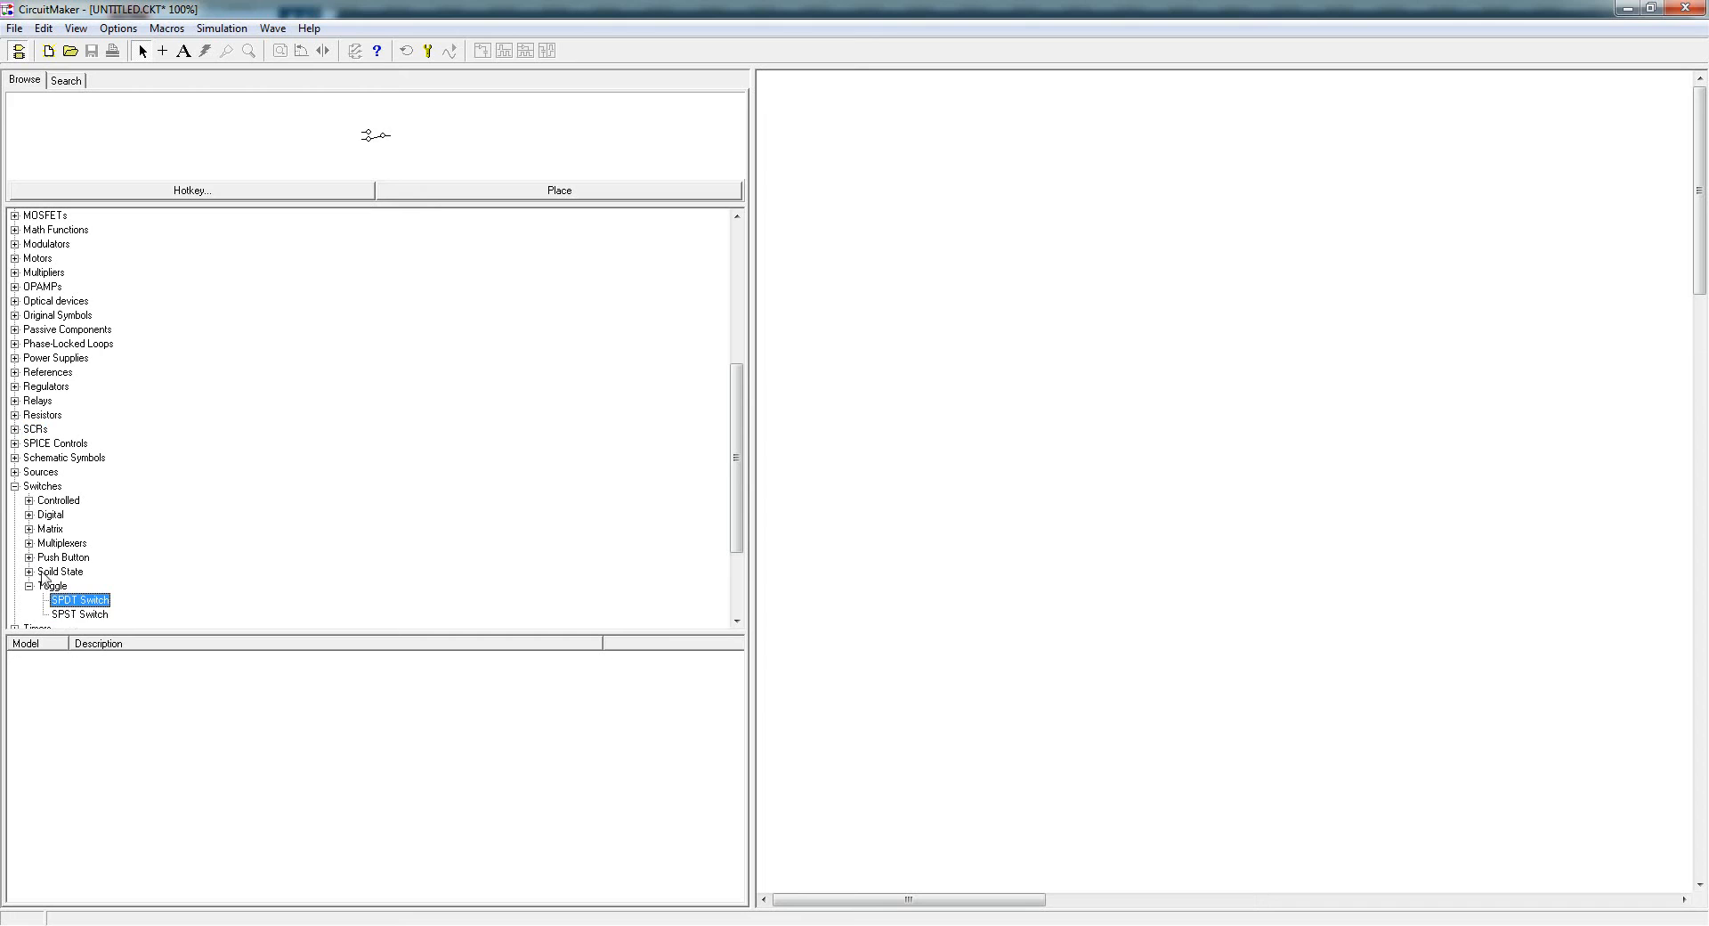
{"action": "double_click", "coordinate": [22, 487]}
- Preview the 555/556 Timer and its models in the Timers category, and collapse the category
{"action": "left_click", "coordinate": [14, 500]}
{"action": "left_click", "coordinate": [44, 514]}
{"action": "double_click", "coordinate": [41, 515]}
{"action": "left_click", "coordinate": [58, 531]}
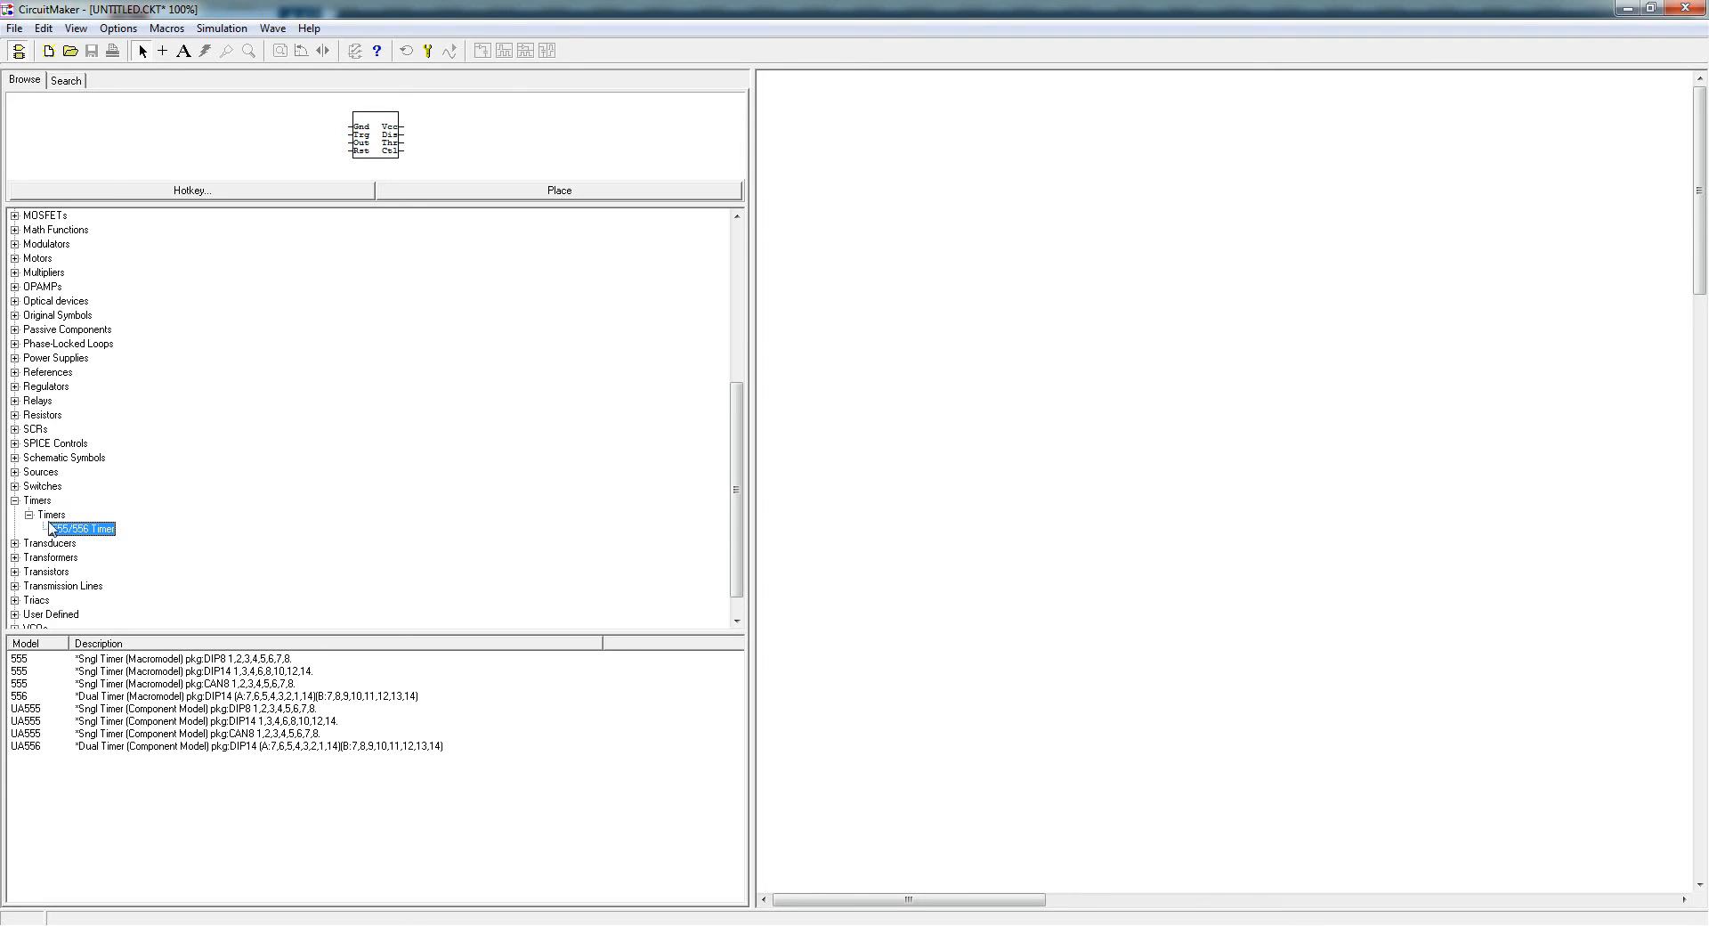
{"action": "left_click", "coordinate": [29, 514]}
{"action": "left_click", "coordinate": [14, 501]}
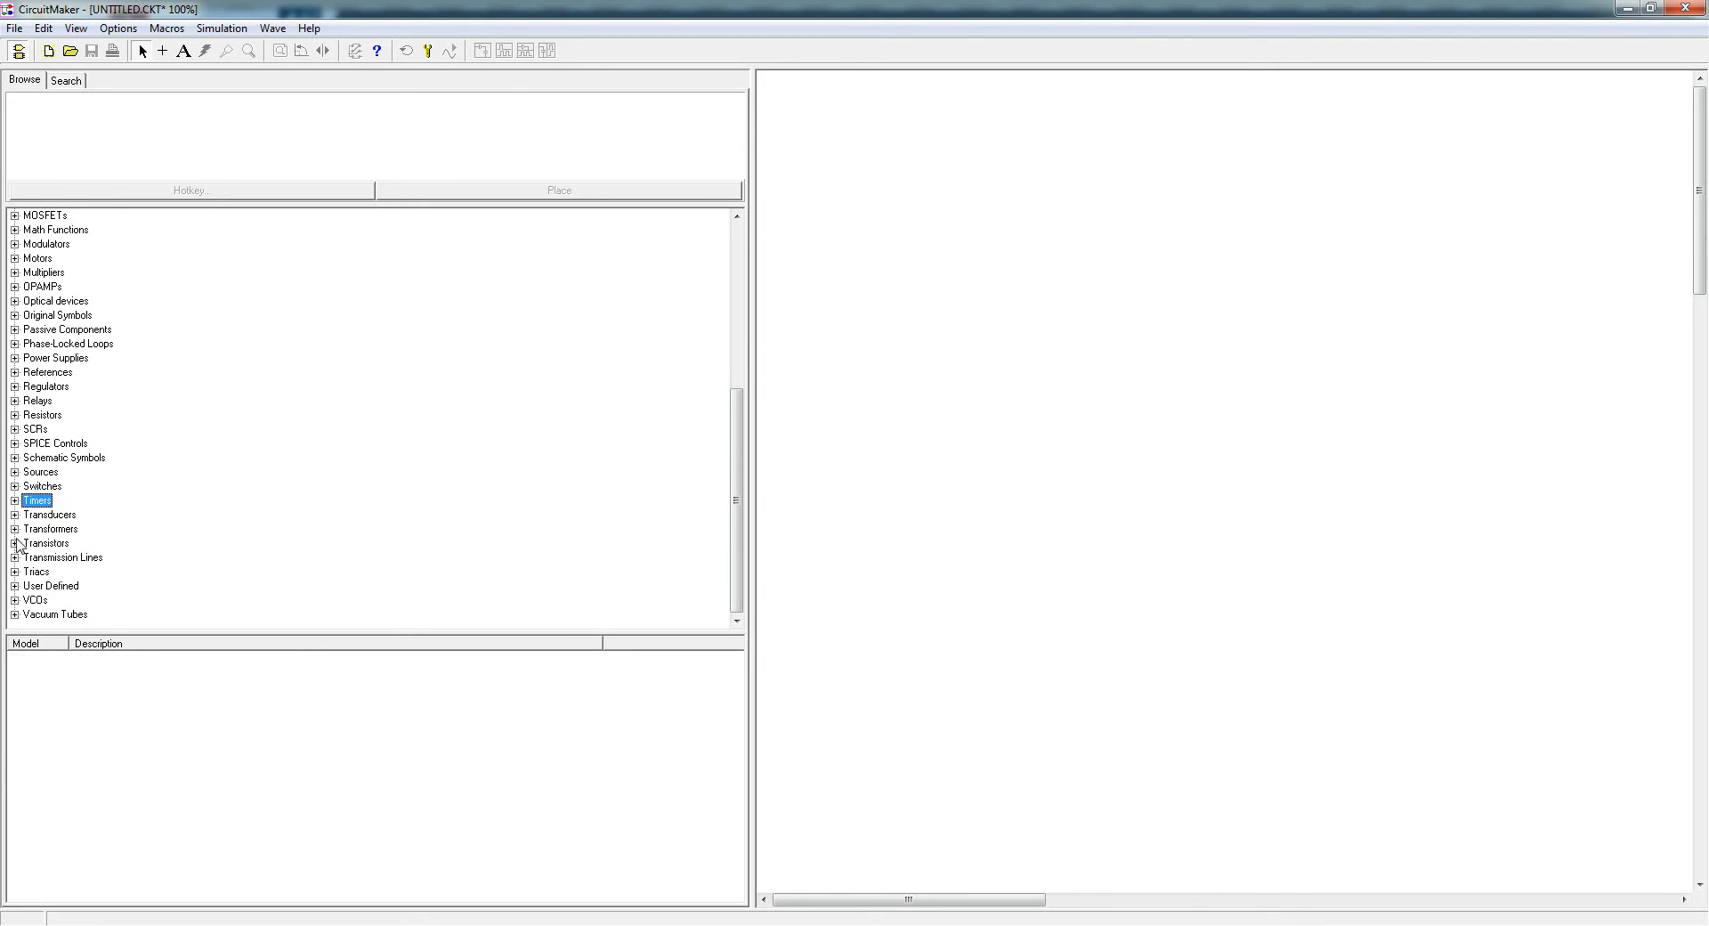
- Preview the Speaker and Piezo Buzzer in the Sound Device group, and collapse the Transducers category
{"action": "left_click", "coordinate": [15, 514]}
{"action": "left_click", "coordinate": [43, 529]}
{"action": "left_click", "coordinate": [29, 528]}
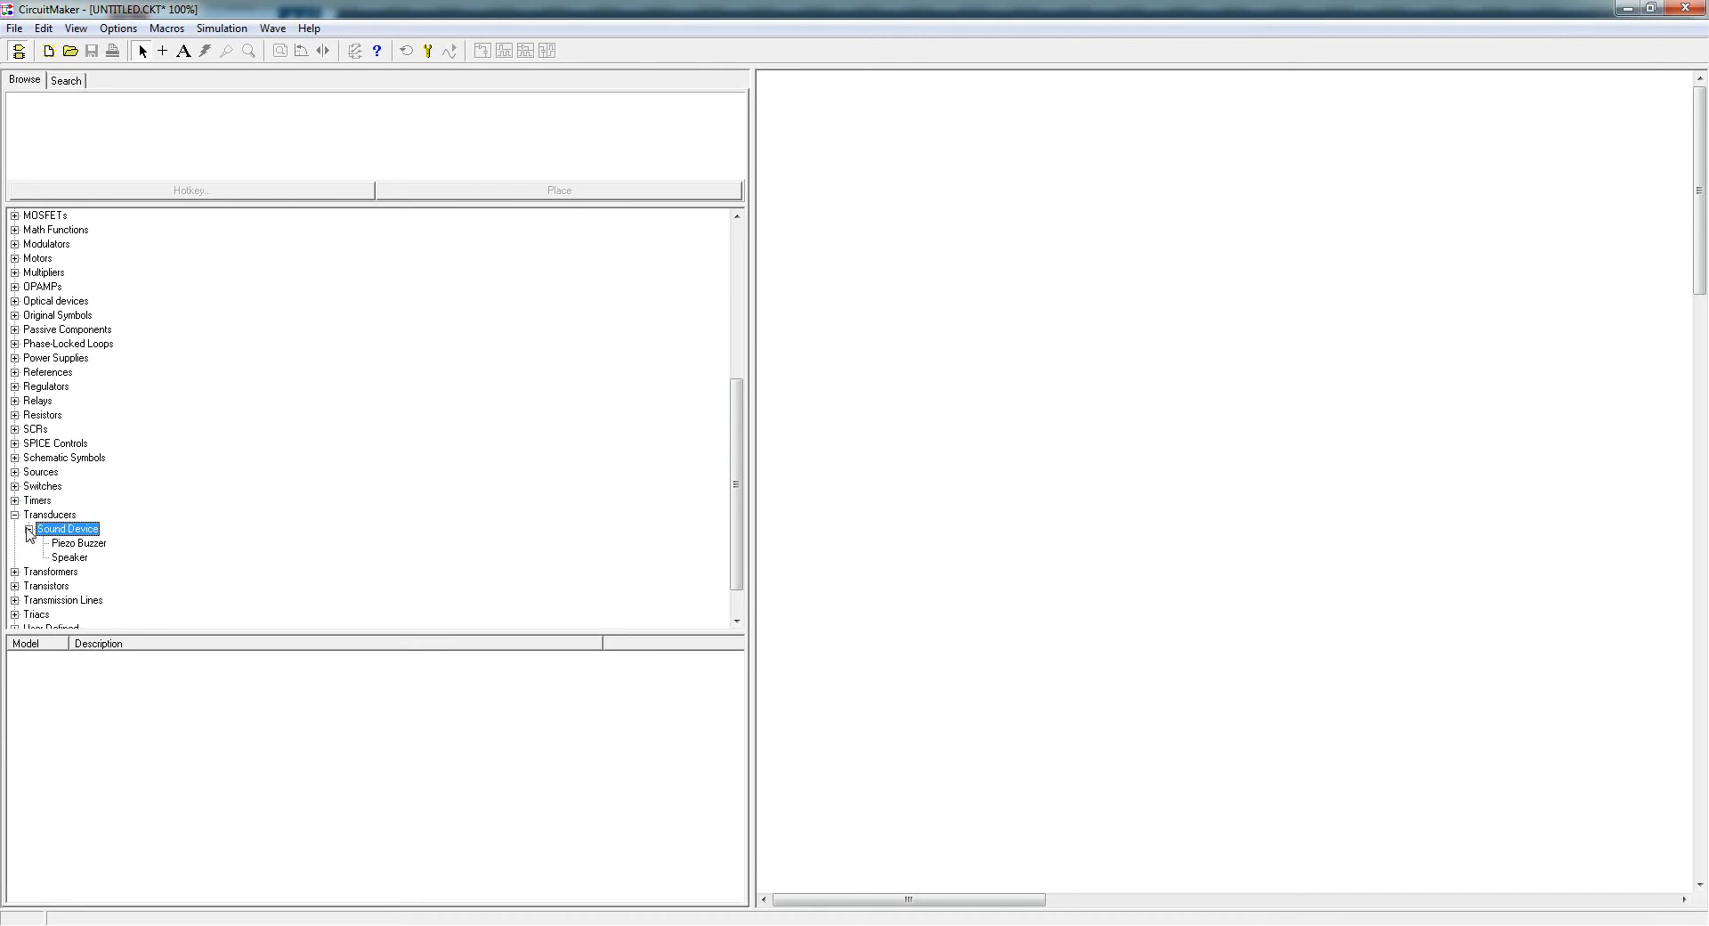
{"action": "left_click", "coordinate": [68, 558]}
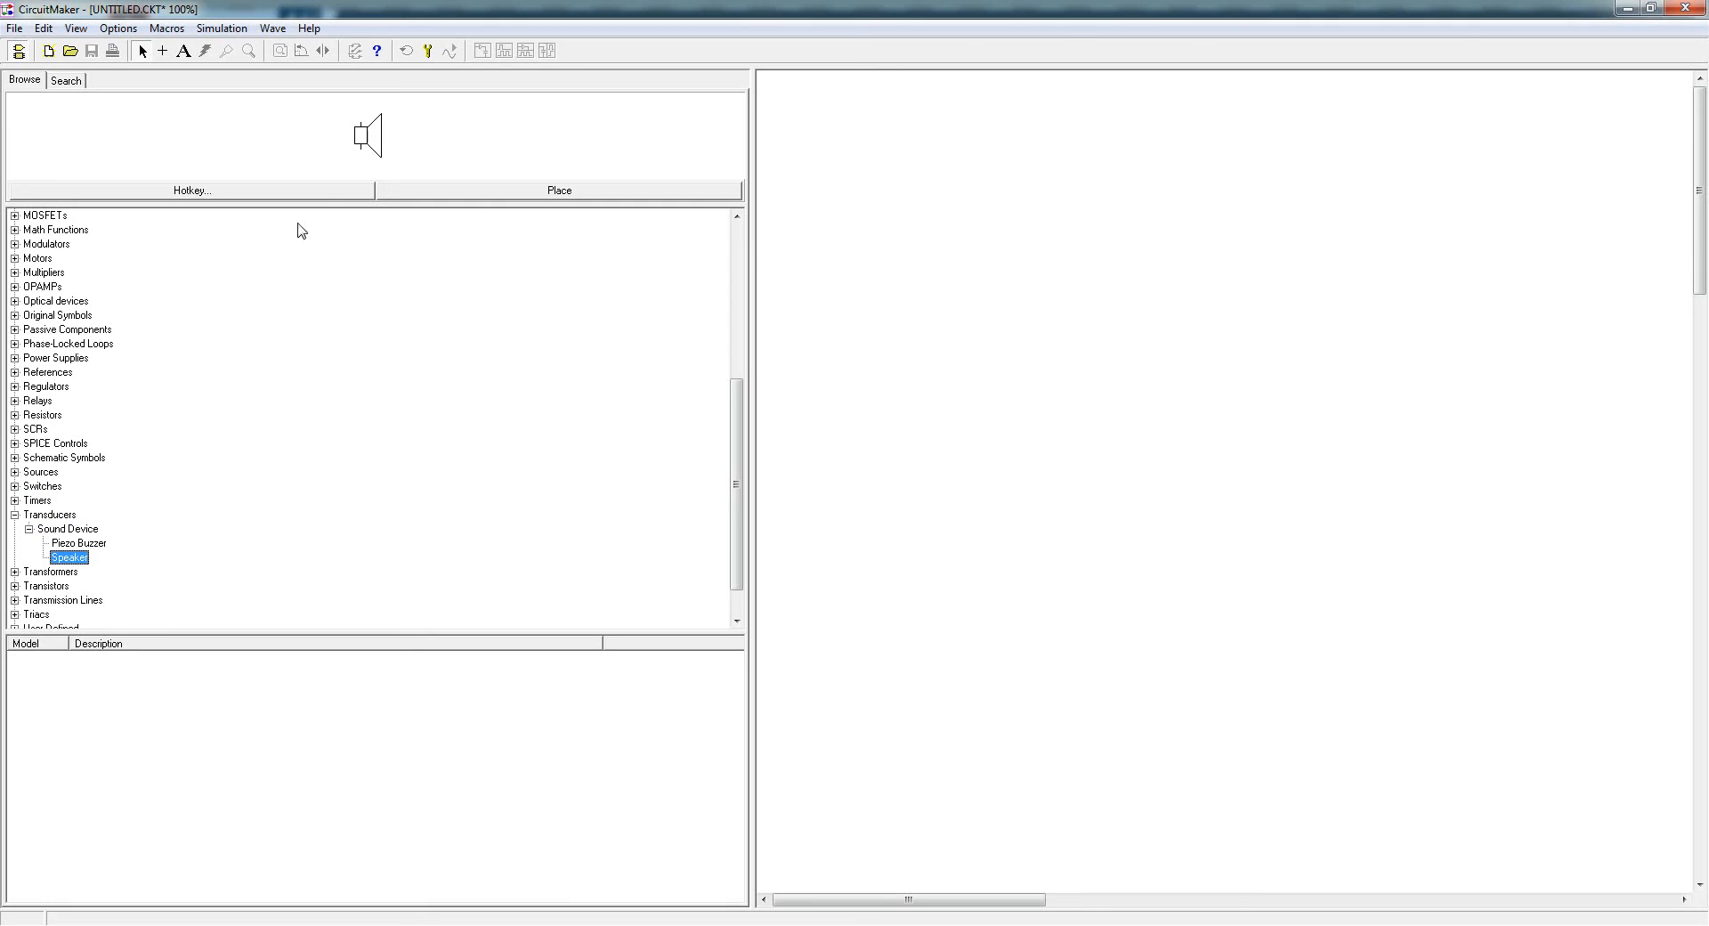
{"action": "left_click", "coordinate": [90, 545]}
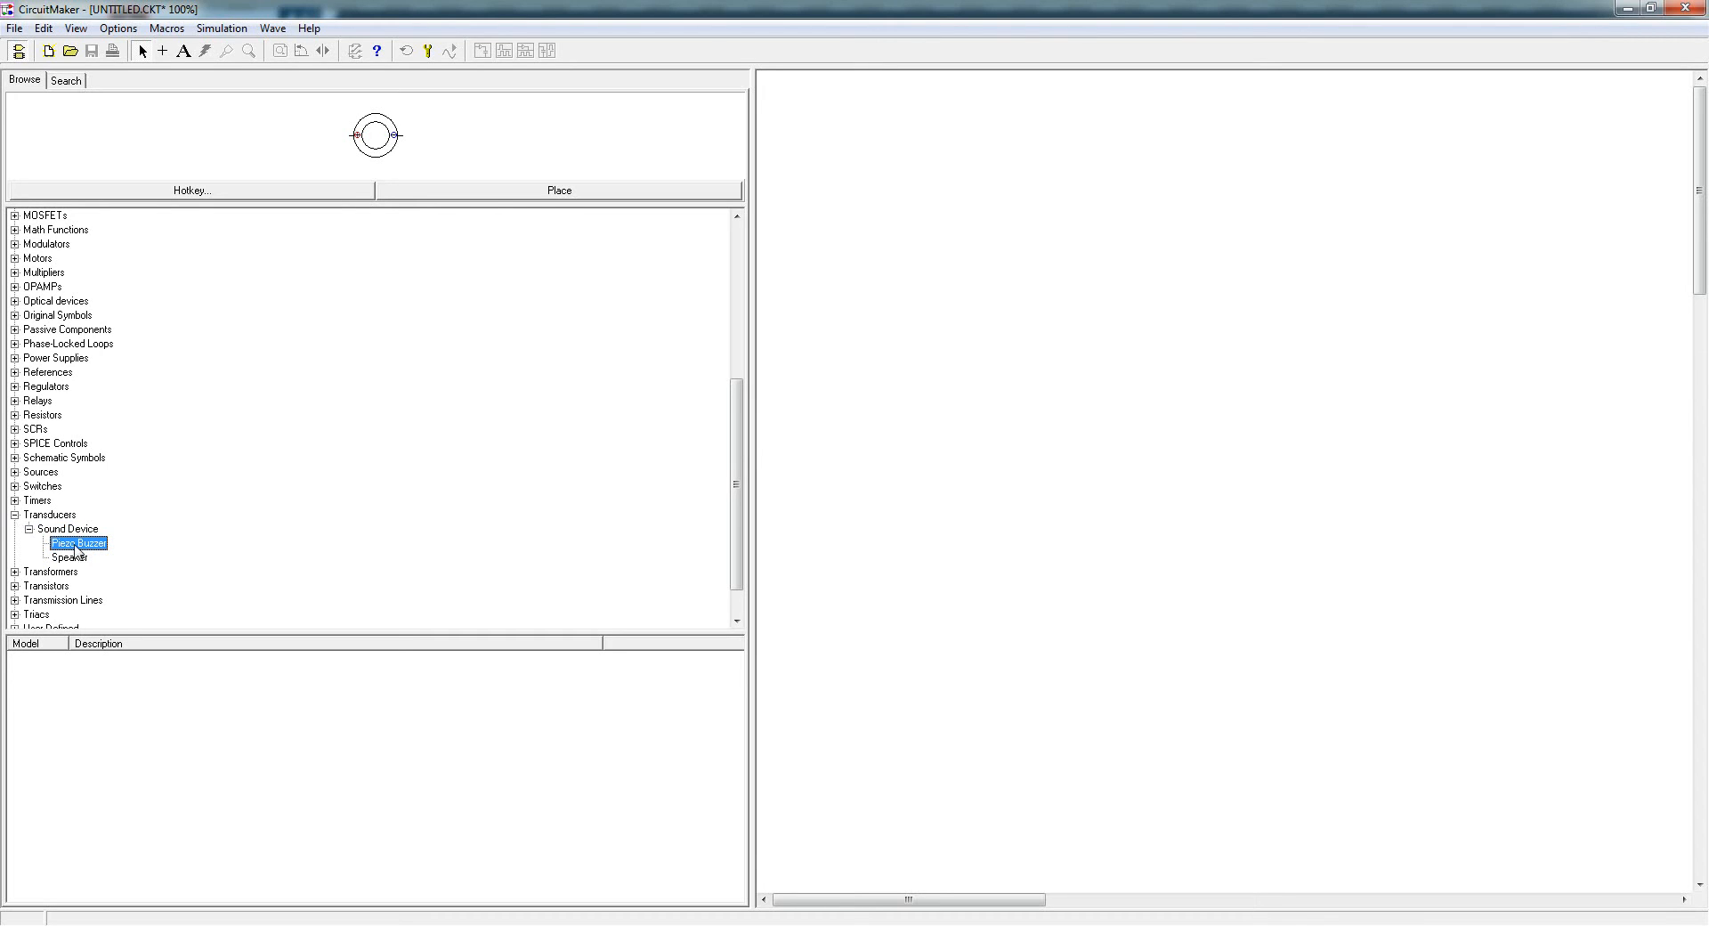
{"action": "left_click", "coordinate": [15, 514]}
- Preview the CT Transformer in the Coupled Inductors group of the Transformers category, and collapse the group
{"action": "left_click", "coordinate": [14, 530]}
{"action": "left_click", "coordinate": [28, 543]}
{"action": "left_click", "coordinate": [71, 558]}
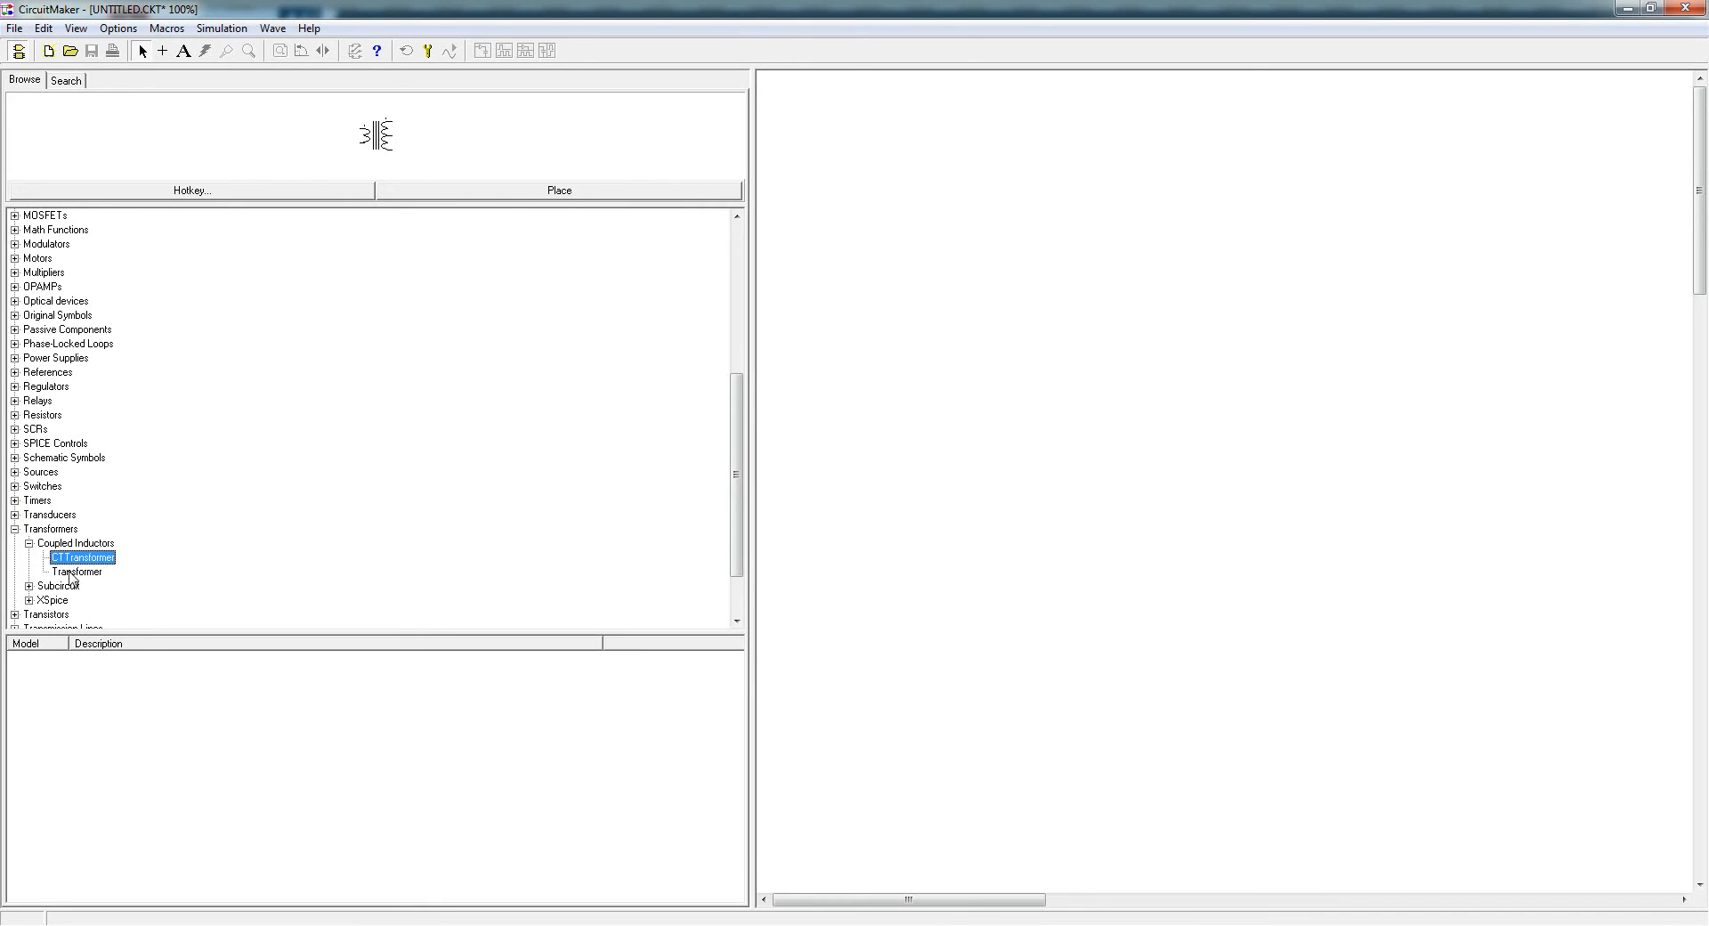
{"action": "left_click", "coordinate": [30, 543]}
- Preview Trans2 and Trans3 in the Subcircuit group and lcouple in the XSpice group of Transformers, collapsing both groups
{"action": "left_click", "coordinate": [29, 557]}
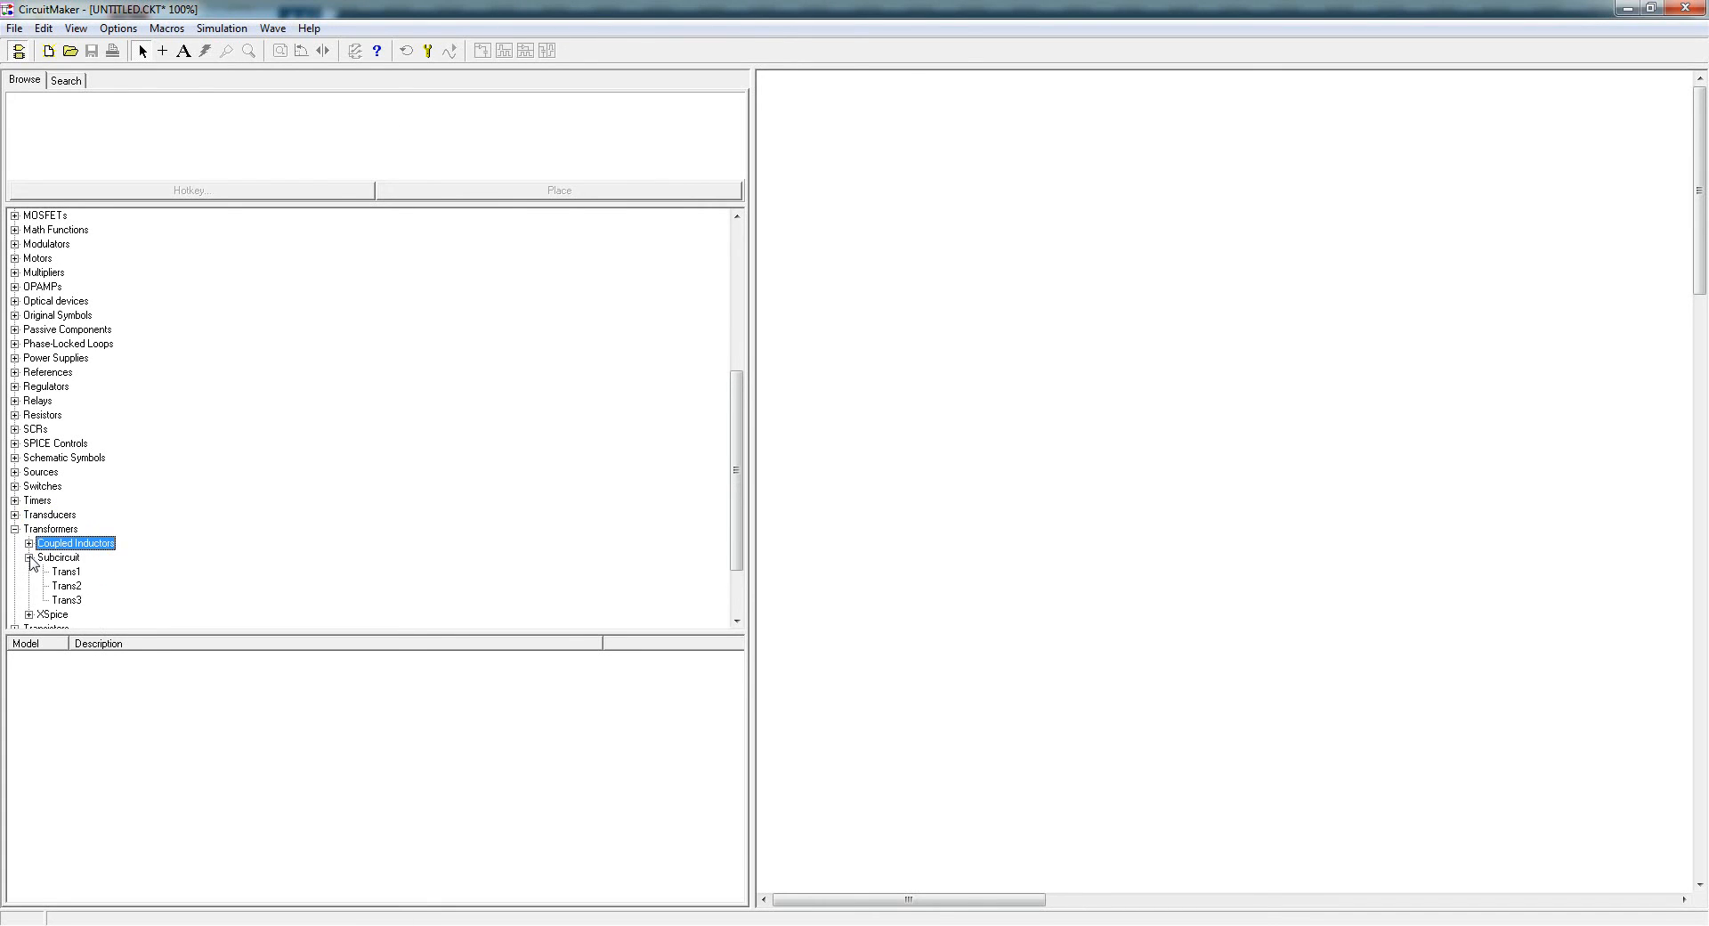
{"action": "left_click", "coordinate": [66, 586]}
{"action": "left_click", "coordinate": [69, 600]}
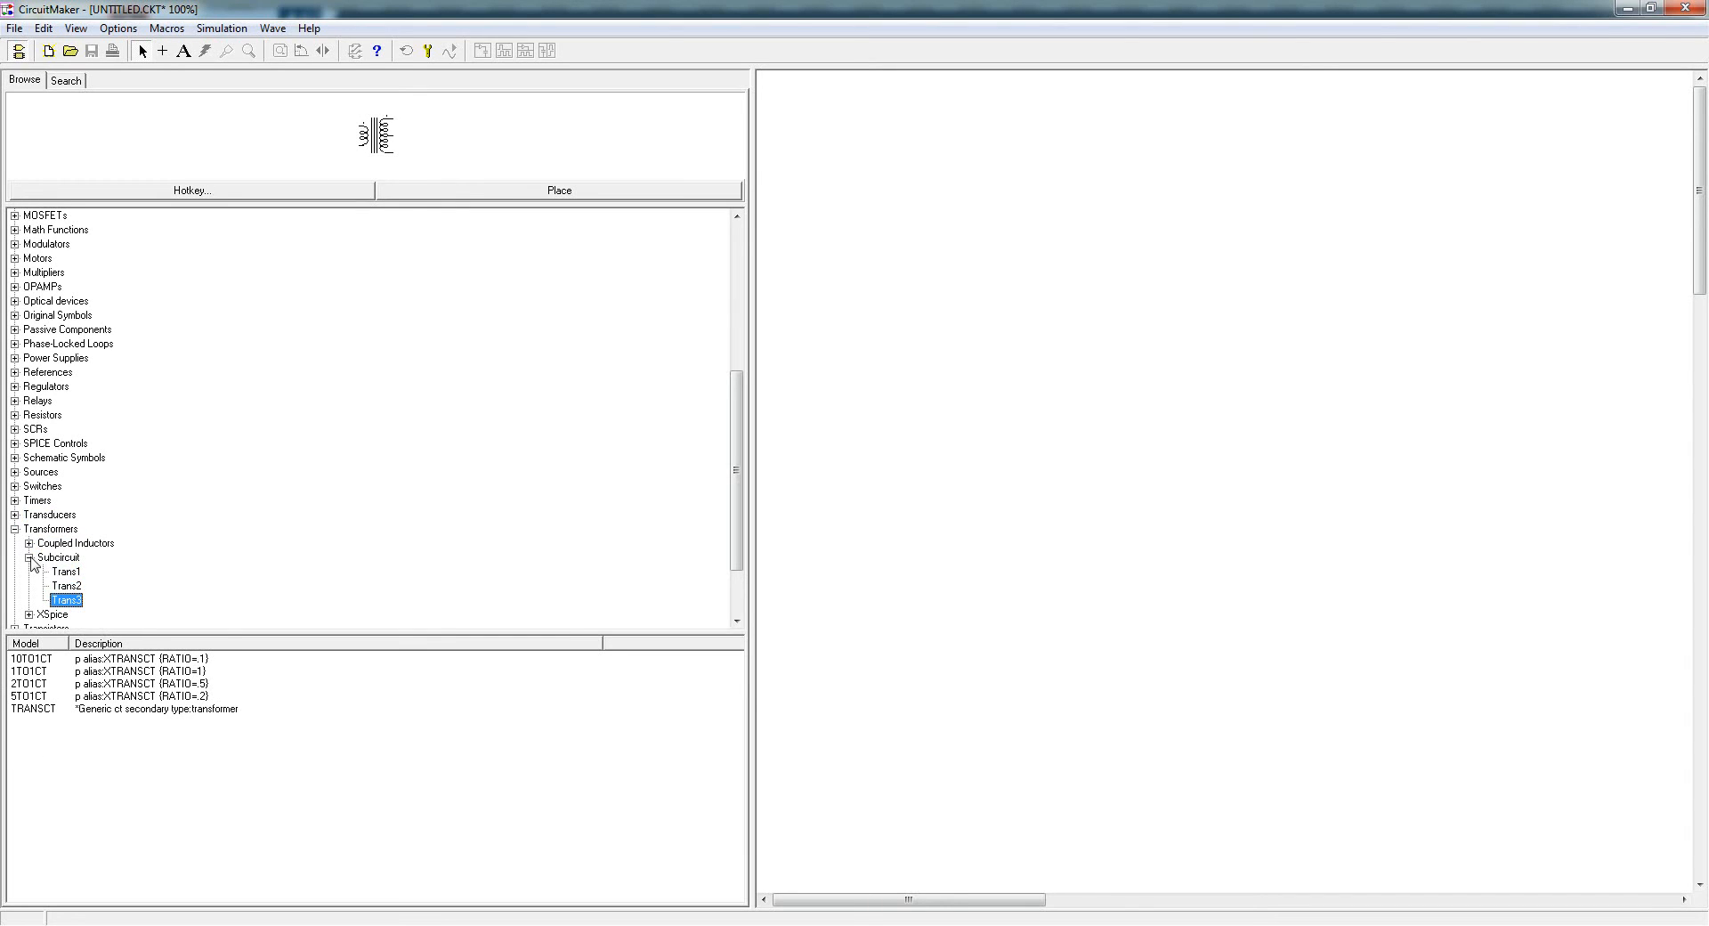
{"action": "left_click", "coordinate": [28, 557]}
{"action": "left_click", "coordinate": [29, 572]}
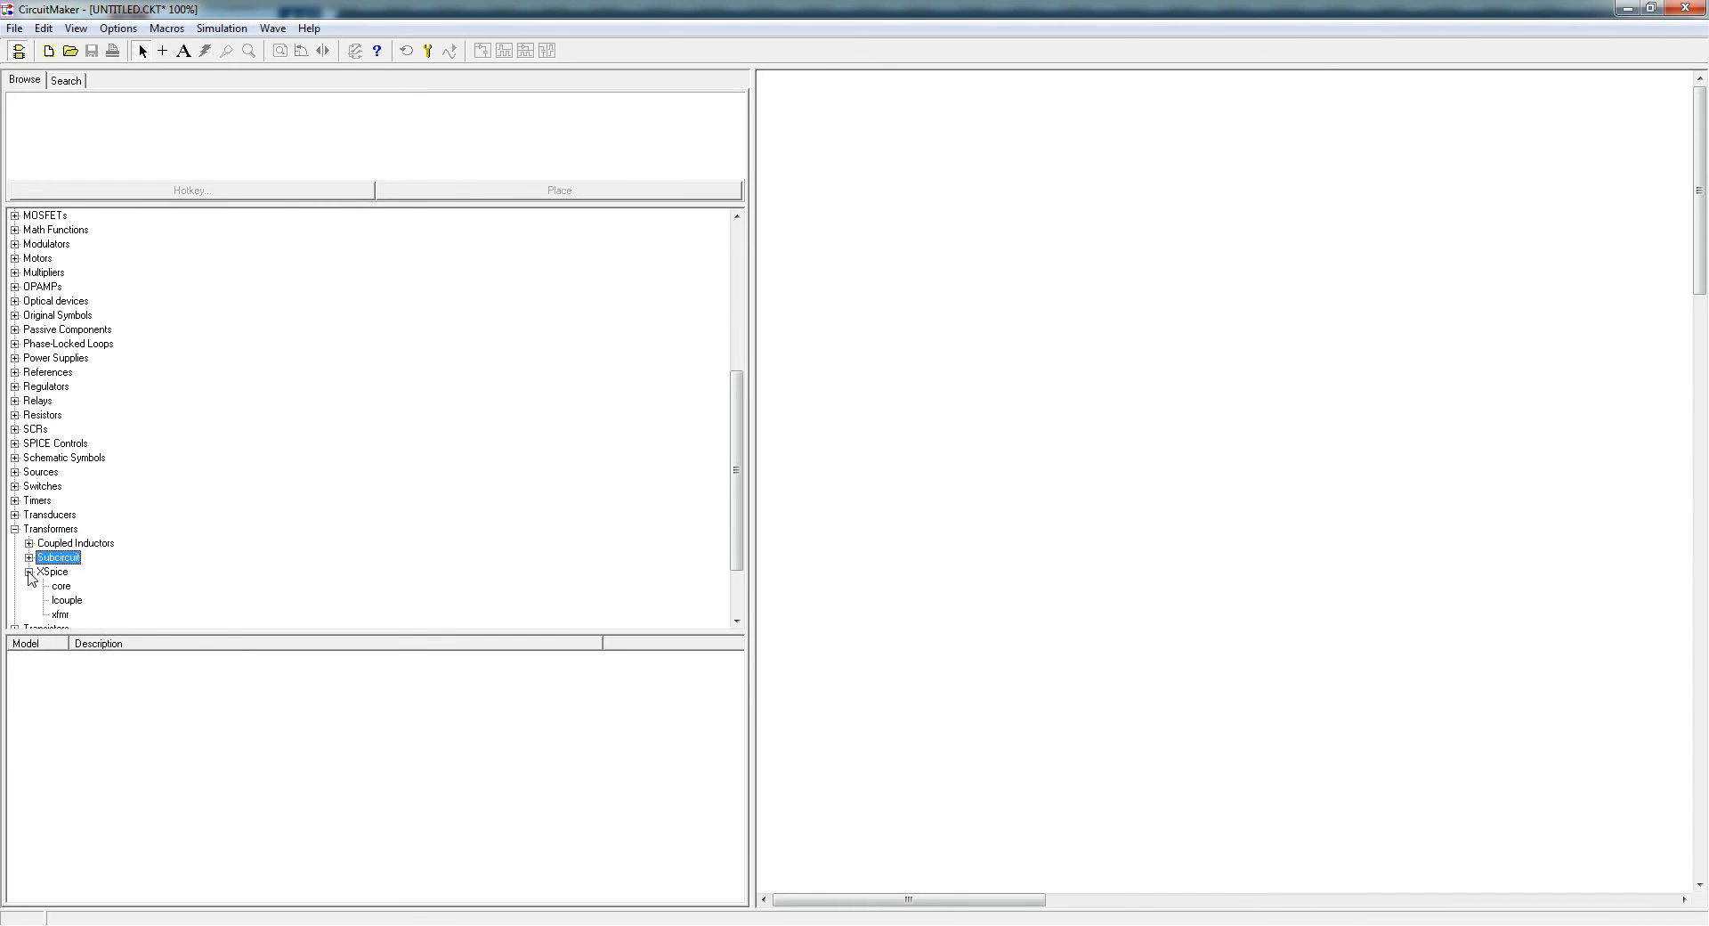
{"action": "left_click", "coordinate": [65, 600]}
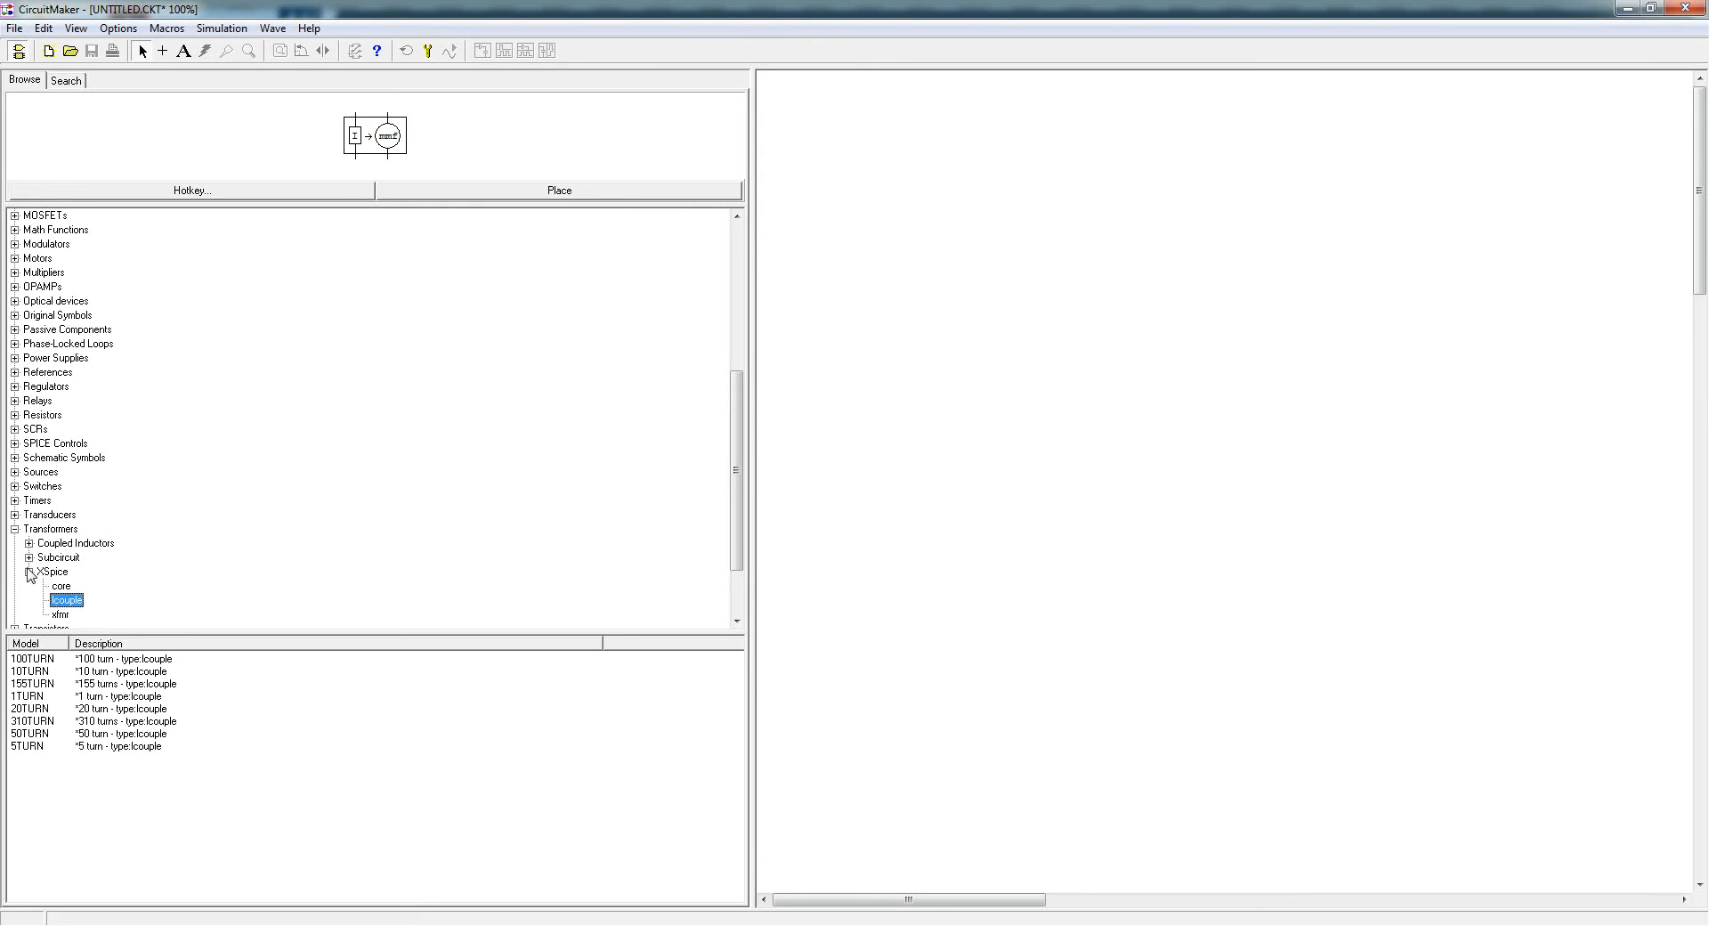
{"action": "left_click", "coordinate": [29, 571]}
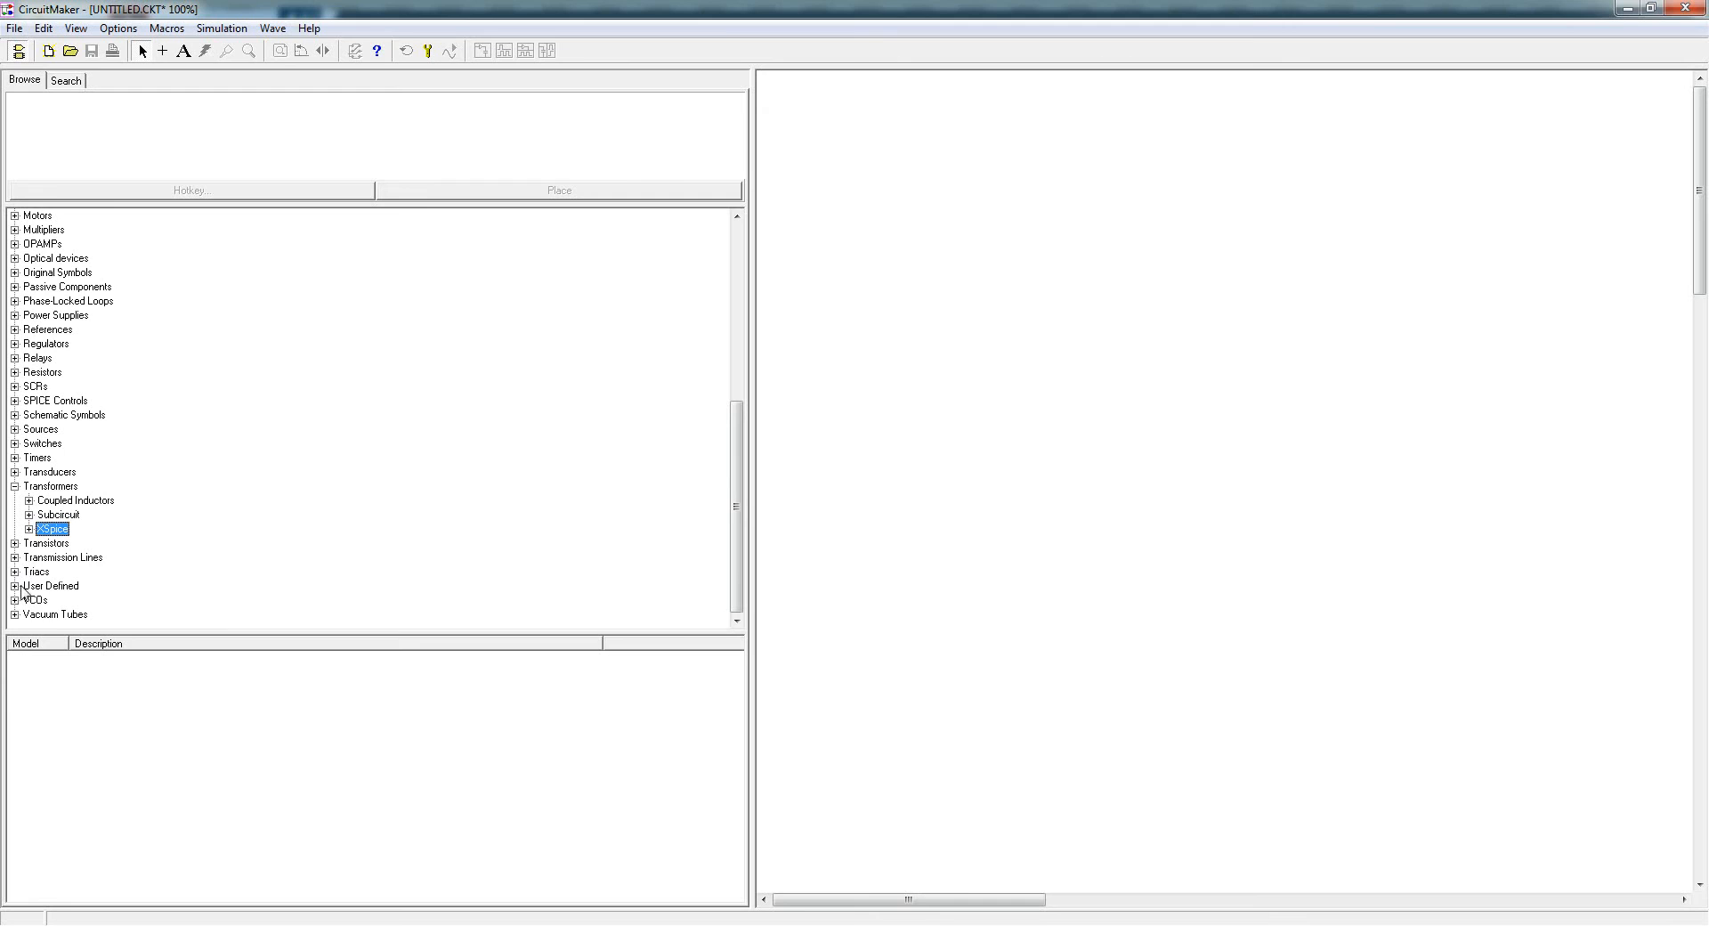
- Look over the devices in the Vacuum Tubes category, collapse it, and return to the start of the category list
{"action": "left_click", "coordinate": [14, 614]}
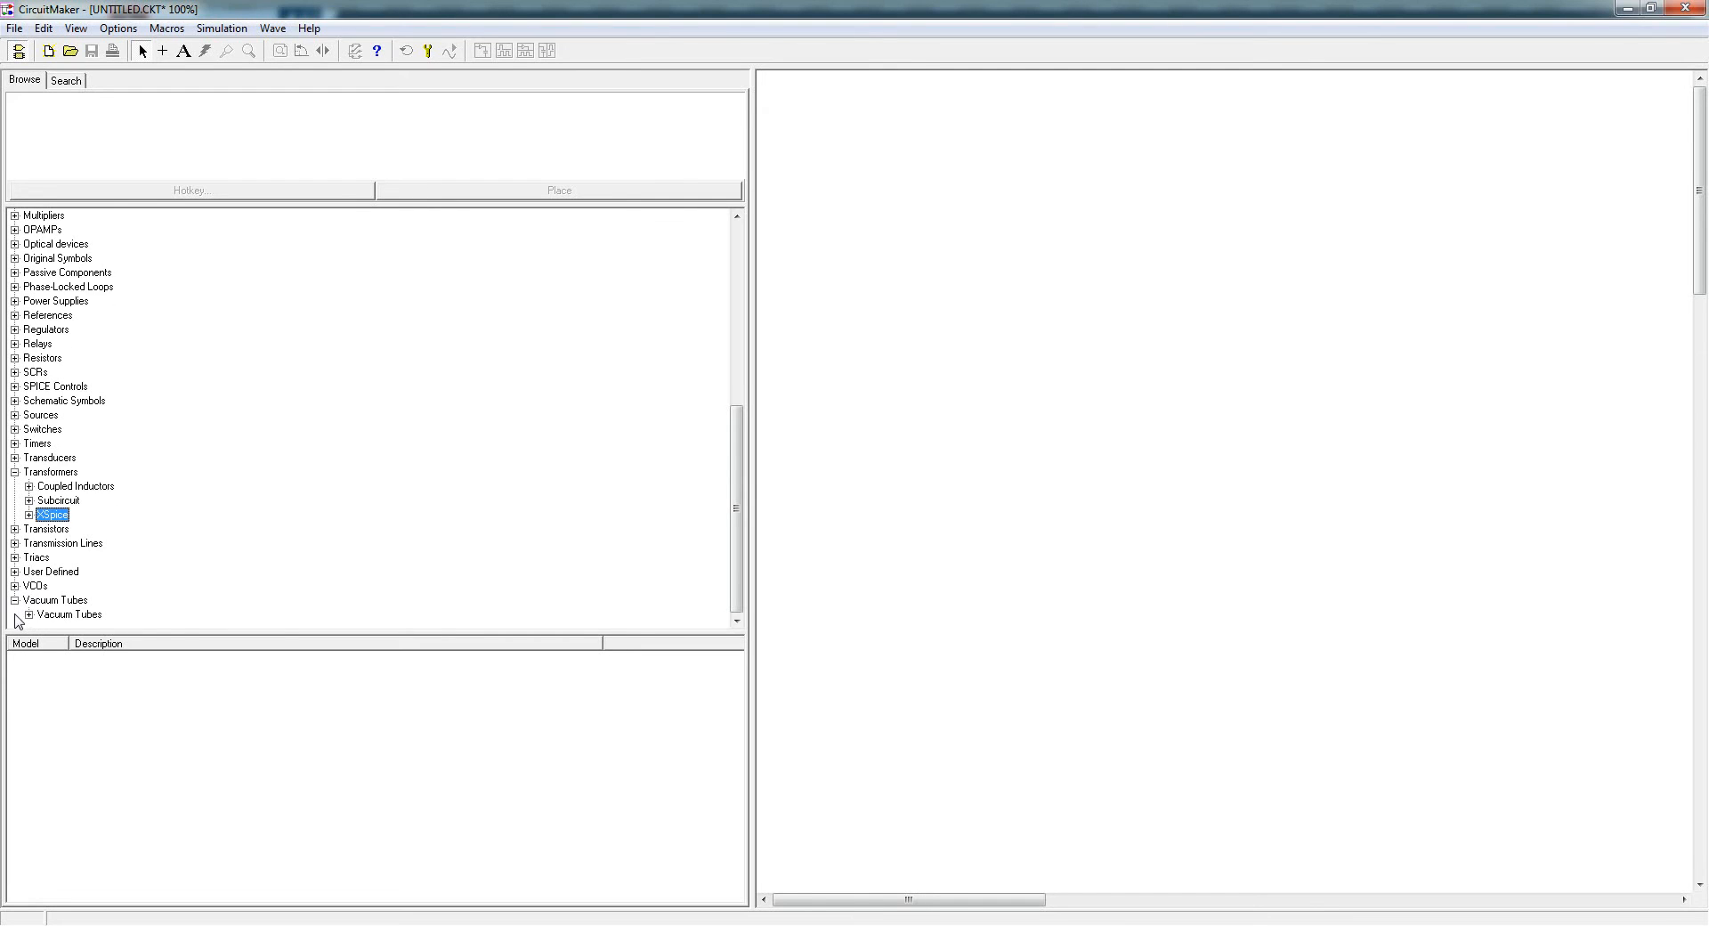
{"action": "left_click", "coordinate": [30, 615]}
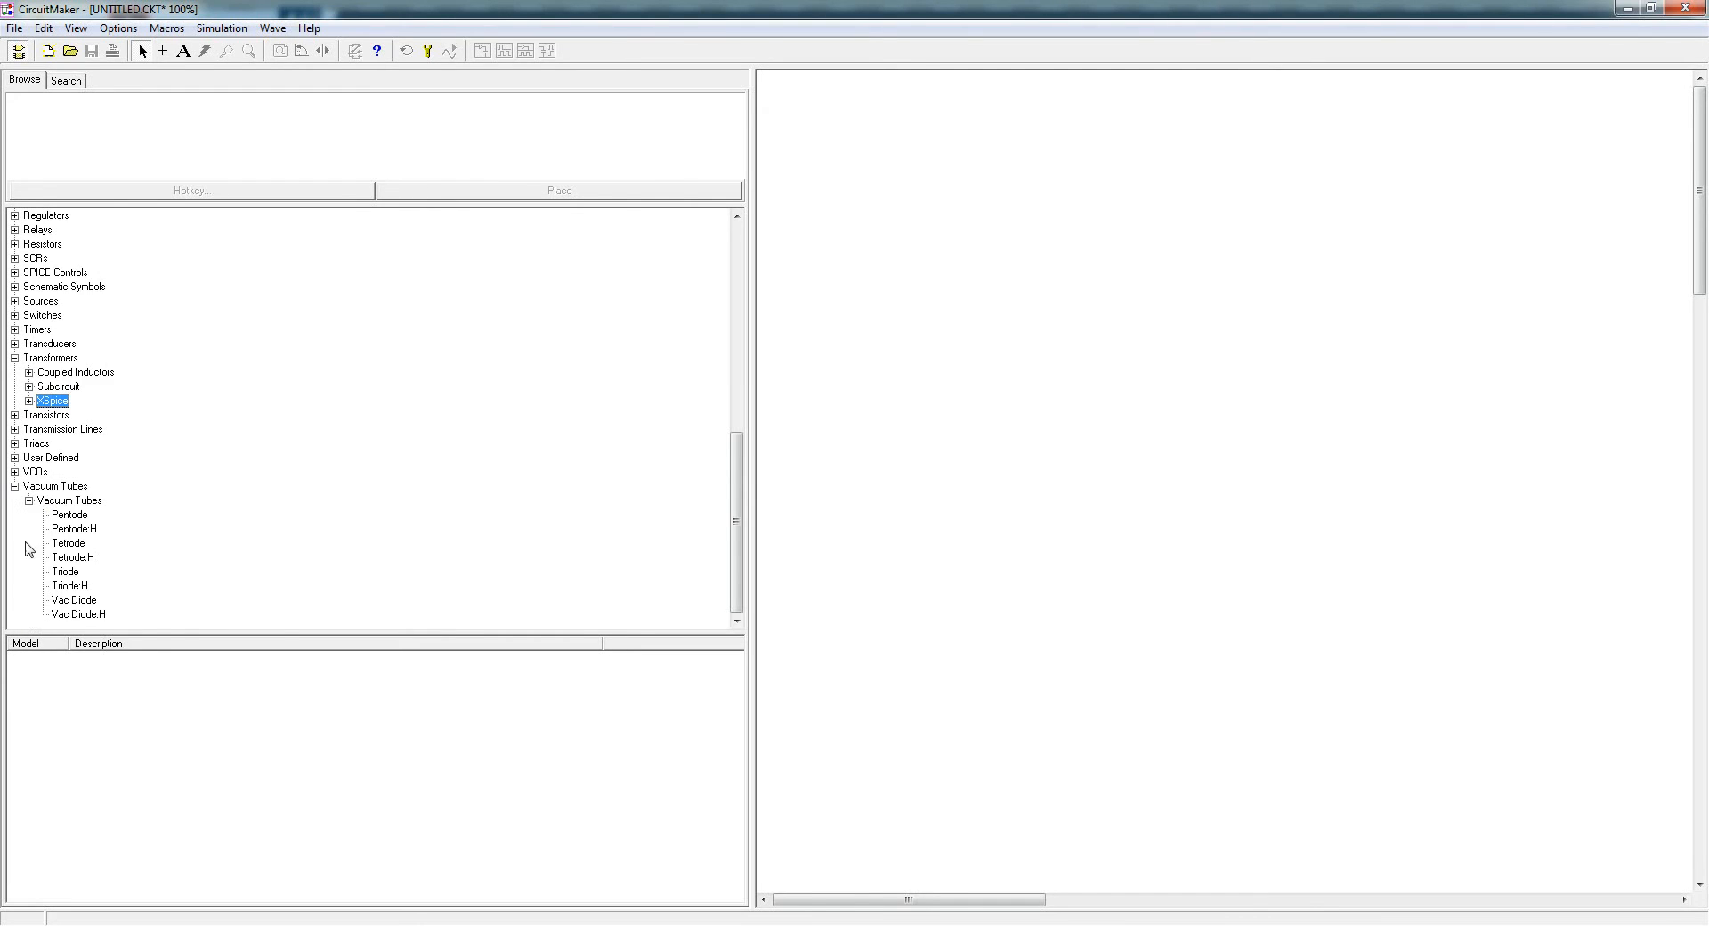
{"action": "left_click", "coordinate": [16, 487]}
{"action": "scroll", "coordinate": [138, 510], "scroll_direction": "up", "scroll_amount": 5}
{"action": "scroll", "coordinate": [138, 510], "scroll_direction": "up", "scroll_amount": 3}
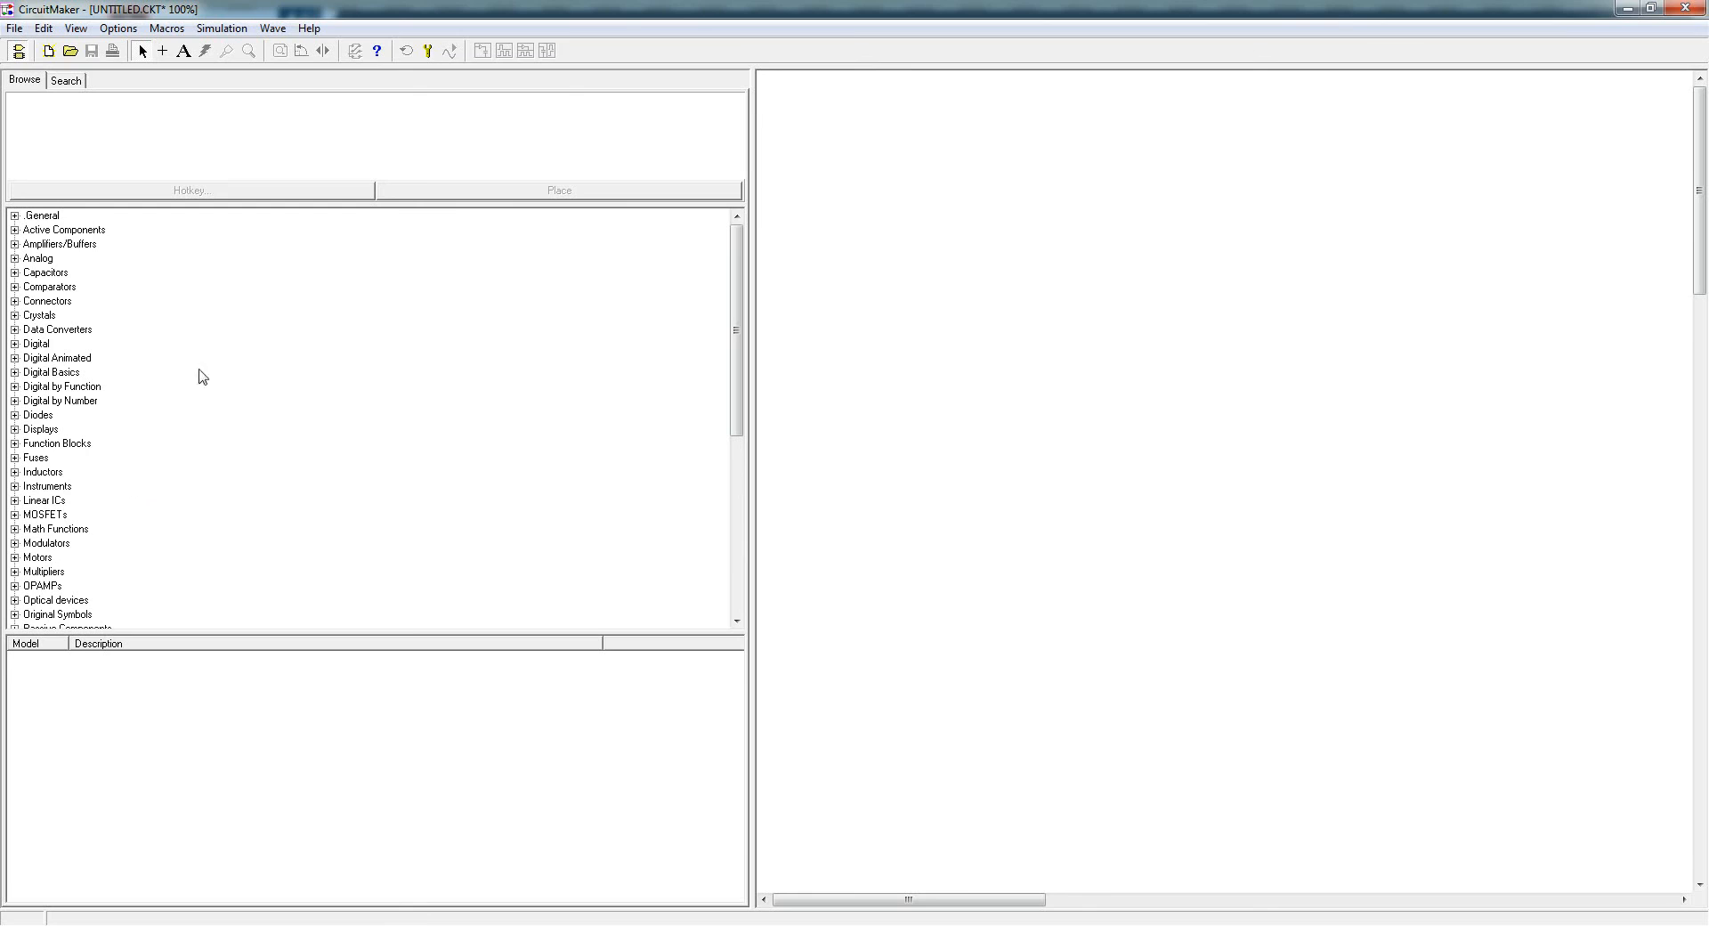
- Narrow the device browser to widen the drawing area, and place a Battery from the Sources group of .General on the schematic
{"action": "left_click_drag", "start_coordinate": [752, 260], "coordinate": [296, 264]}
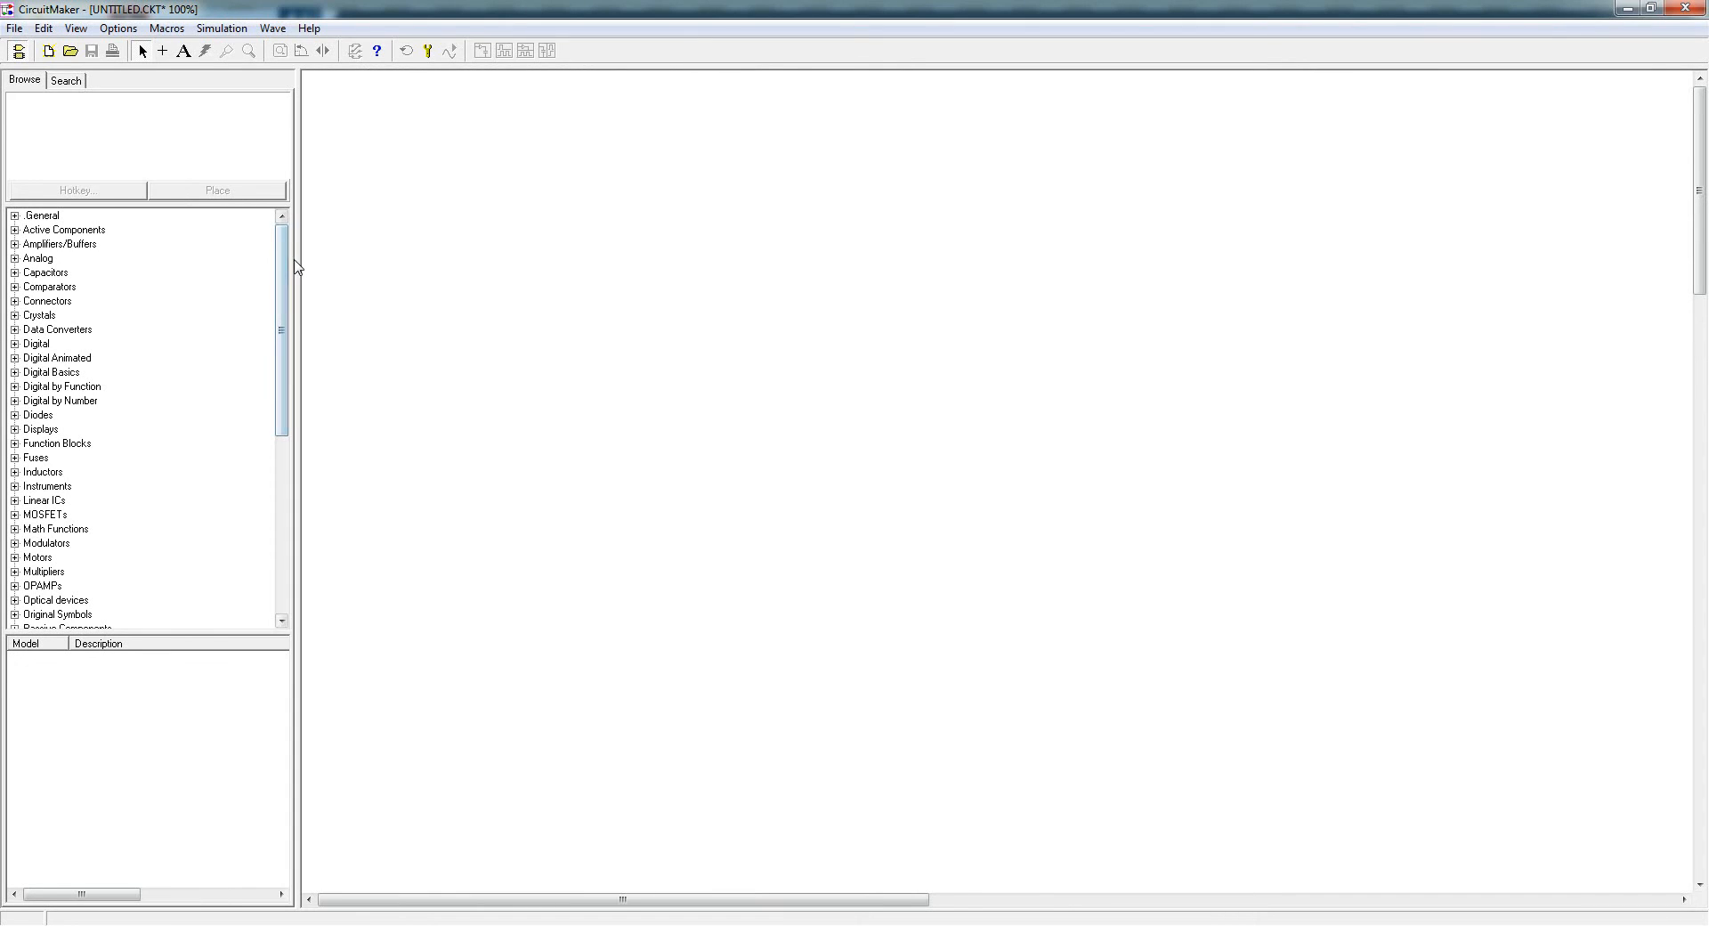
{"action": "left_click", "coordinate": [15, 217]}
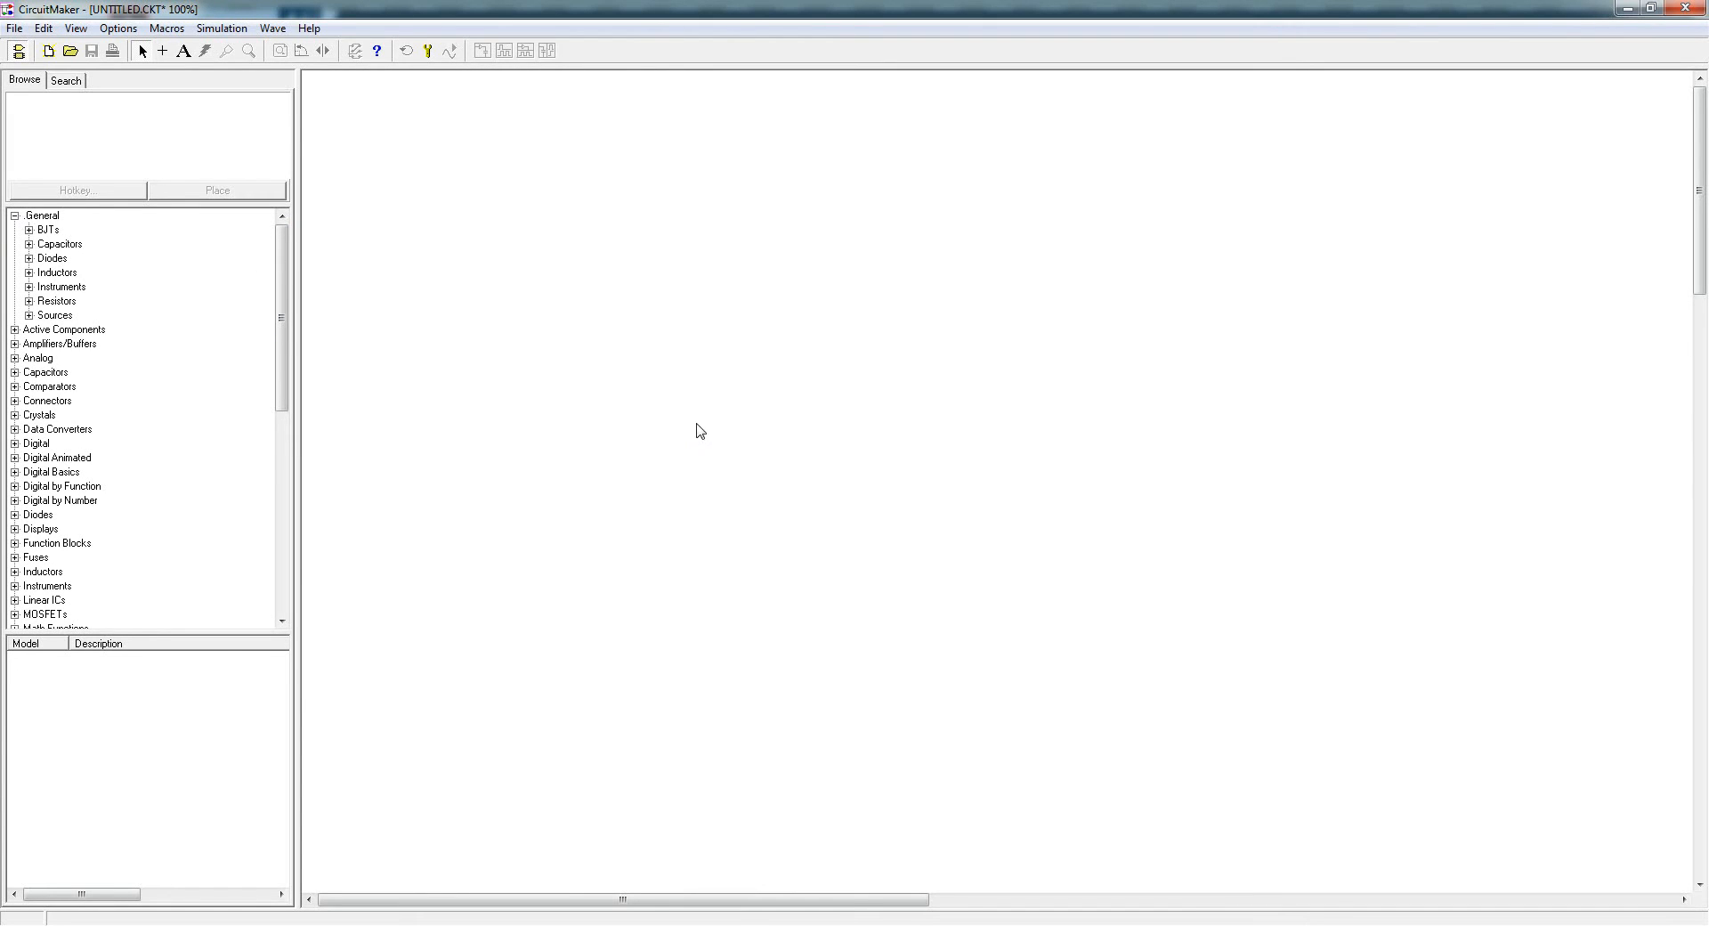
{"action": "left_click", "coordinate": [28, 315]}
{"action": "left_click", "coordinate": [73, 344]}
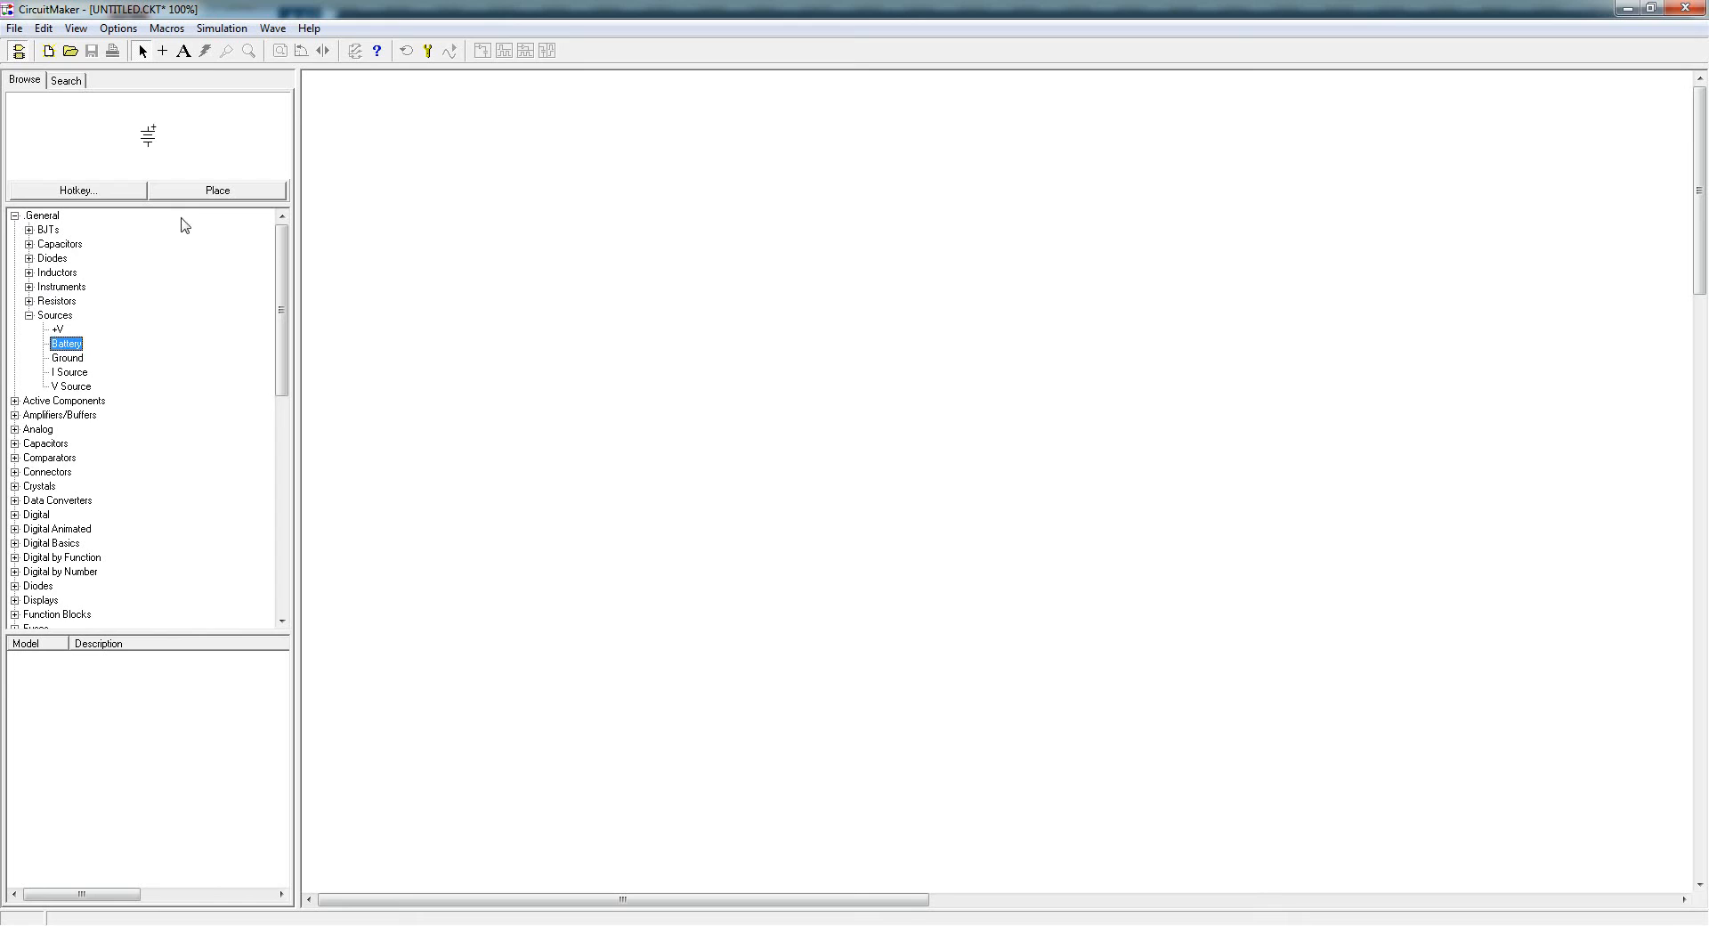
{"action": "left_click", "coordinate": [211, 192]}
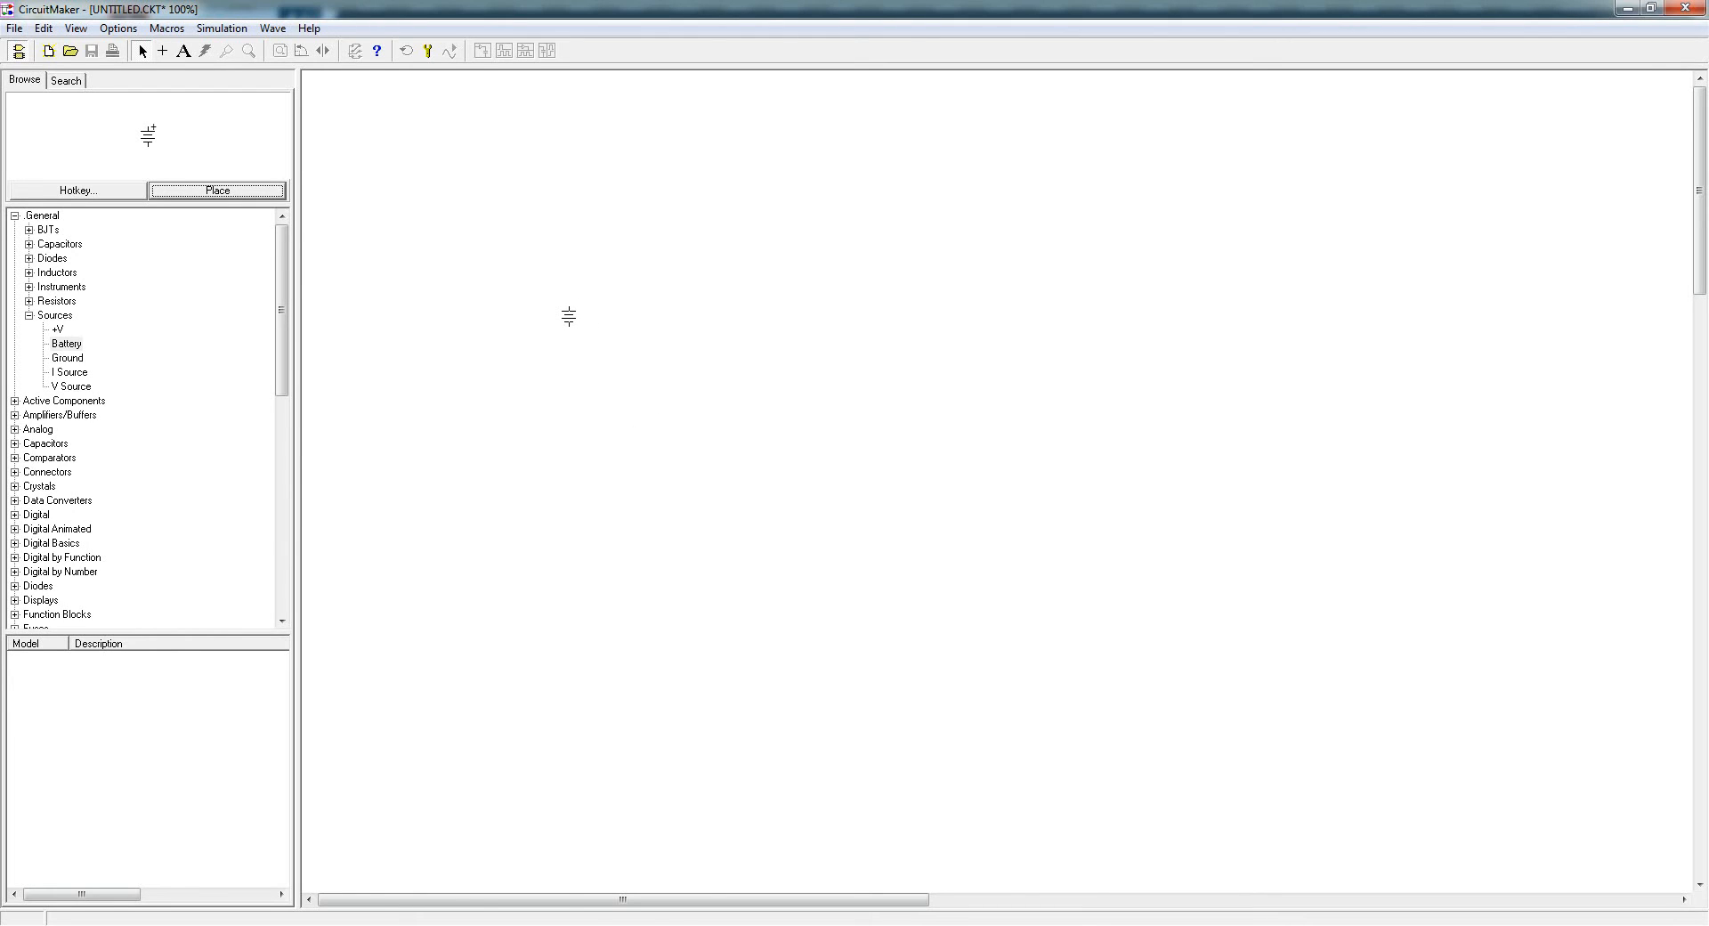
{"action": "left_click", "coordinate": [569, 316]}
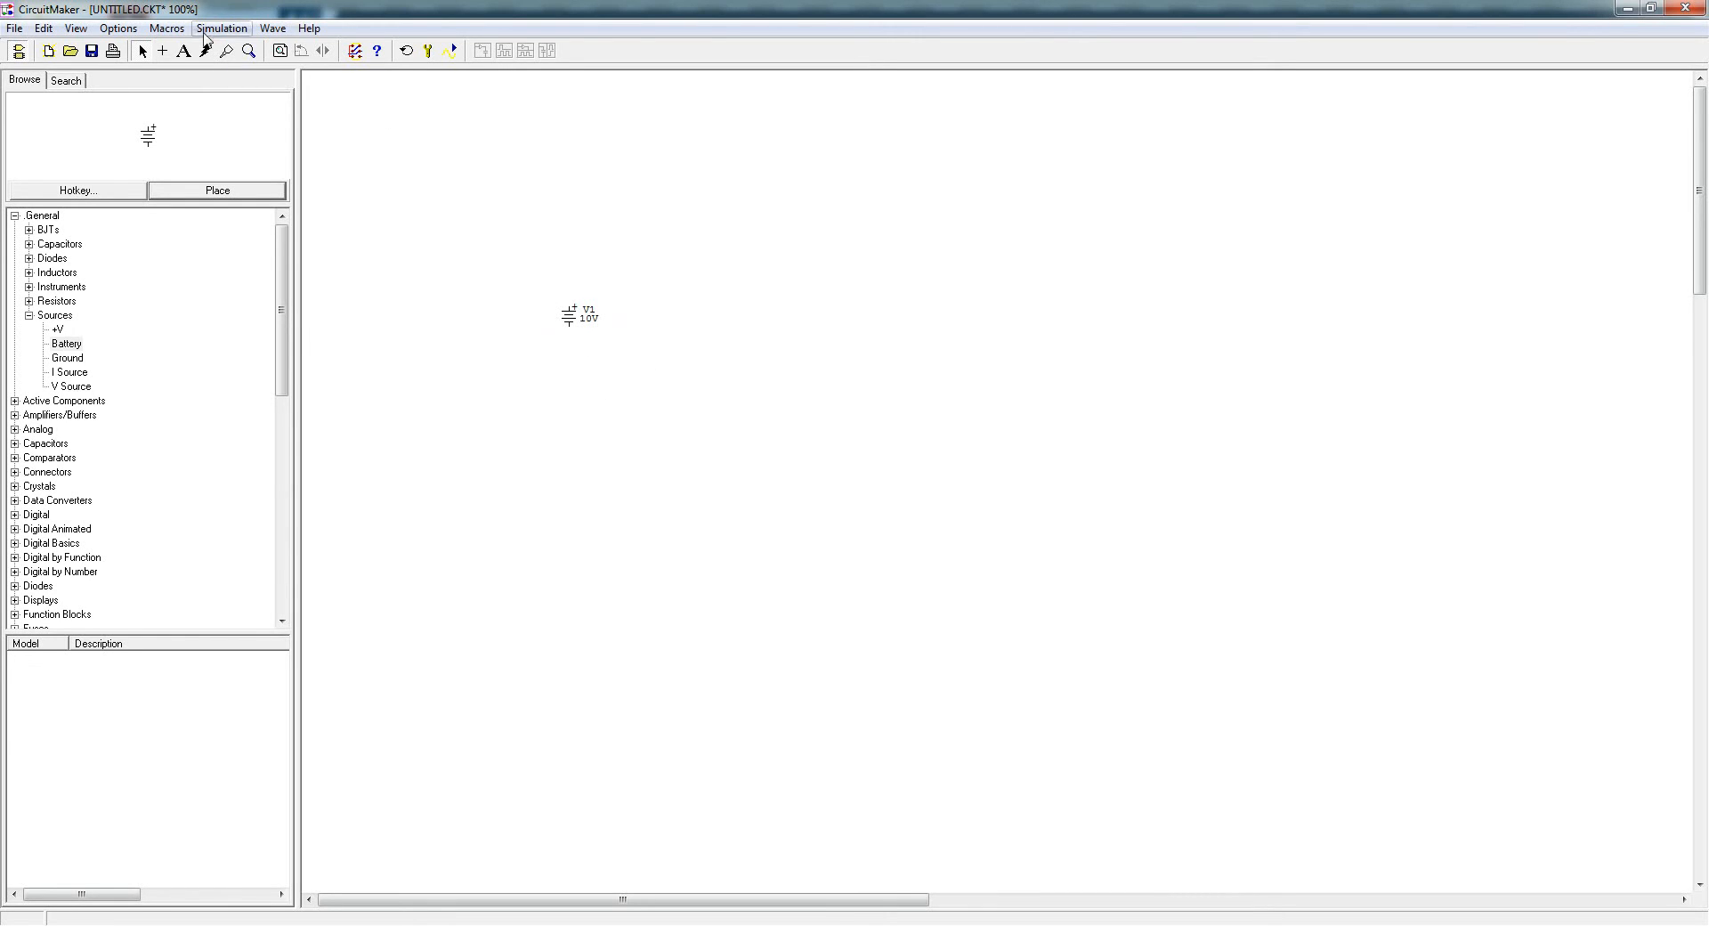
- Review the display scale and zoom commands, and magnify the schematic to 400% around the battery
{"action": "left_click", "coordinate": [76, 29]}
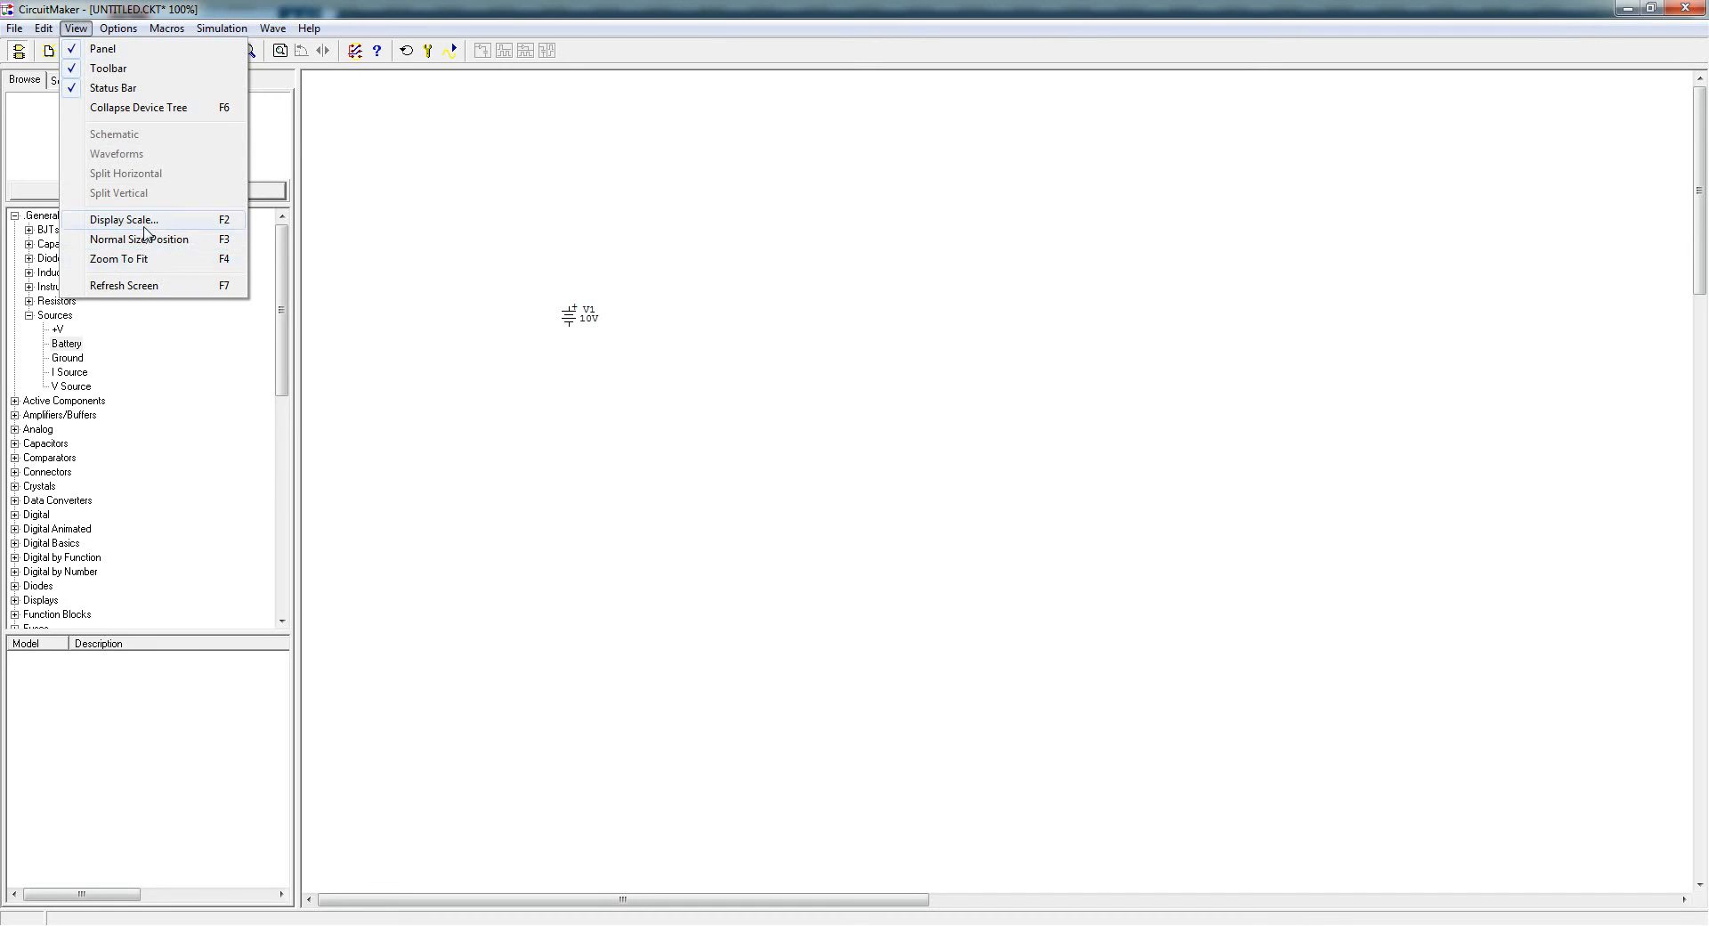
{"action": "left_click", "coordinate": [479, 359]}
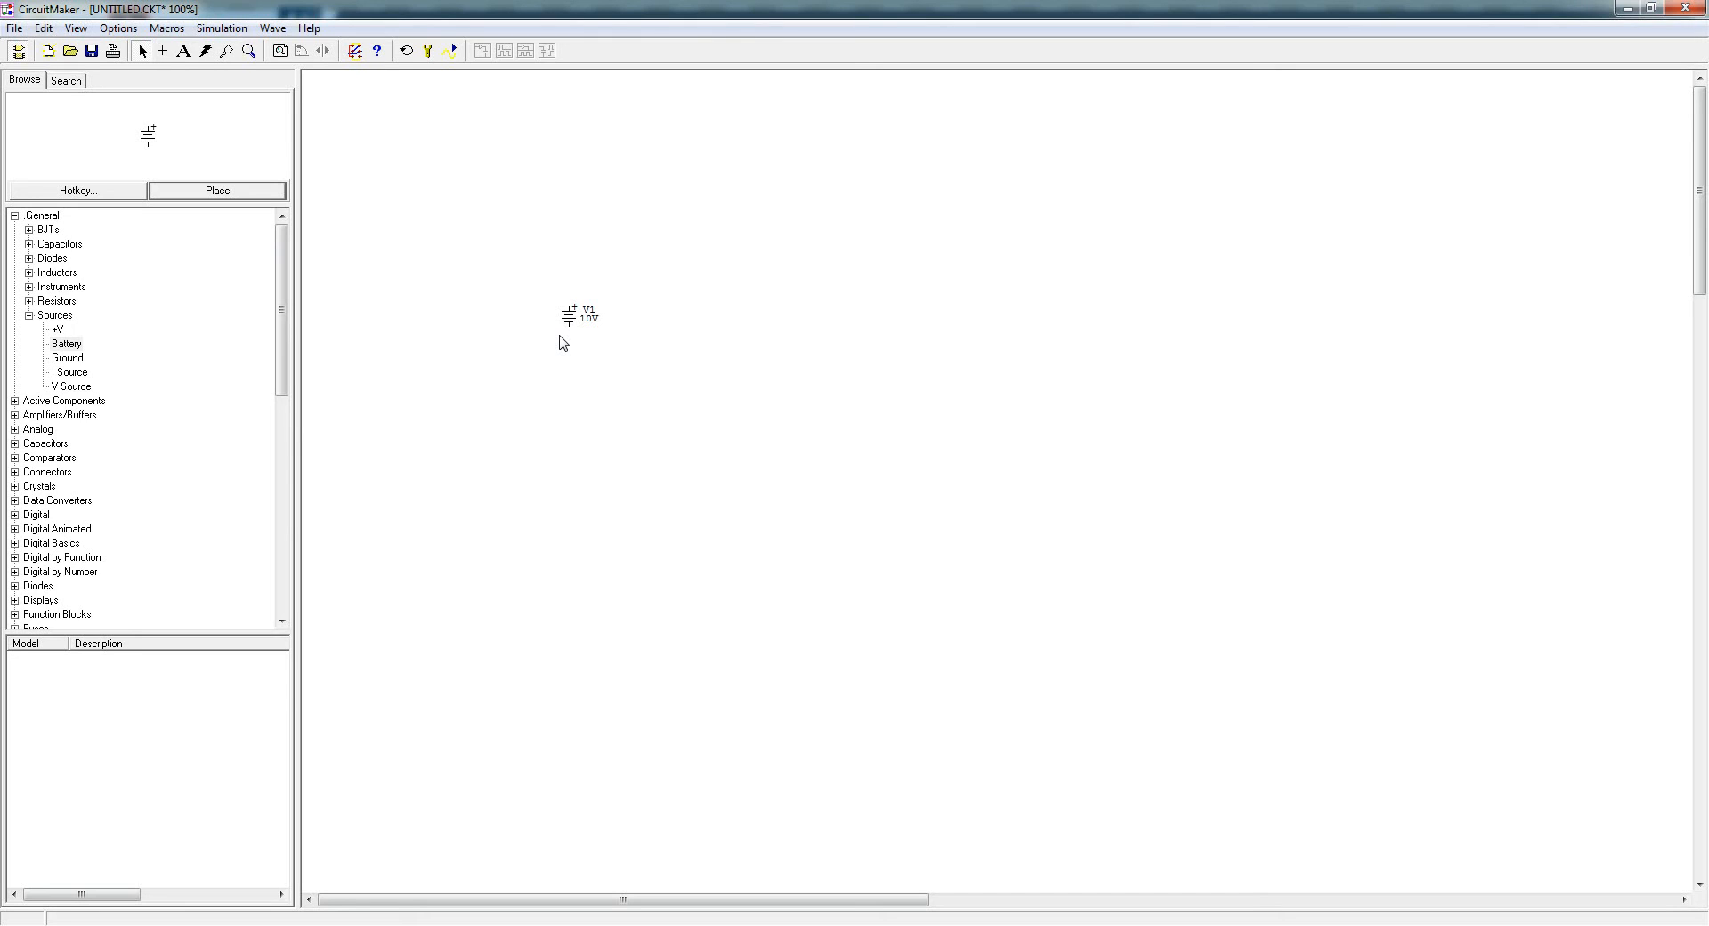
{"action": "key", "text": "Page_Down"}
{"action": "key", "text": "Page_Up"}
{"action": "key", "text": "Page_Up"}
{"action": "key", "text": "Page_Up"}
{"action": "key", "text": "Page_Up"}
{"action": "key", "text": "Page_Up"}
{"action": "key", "text": "Page_Up"}
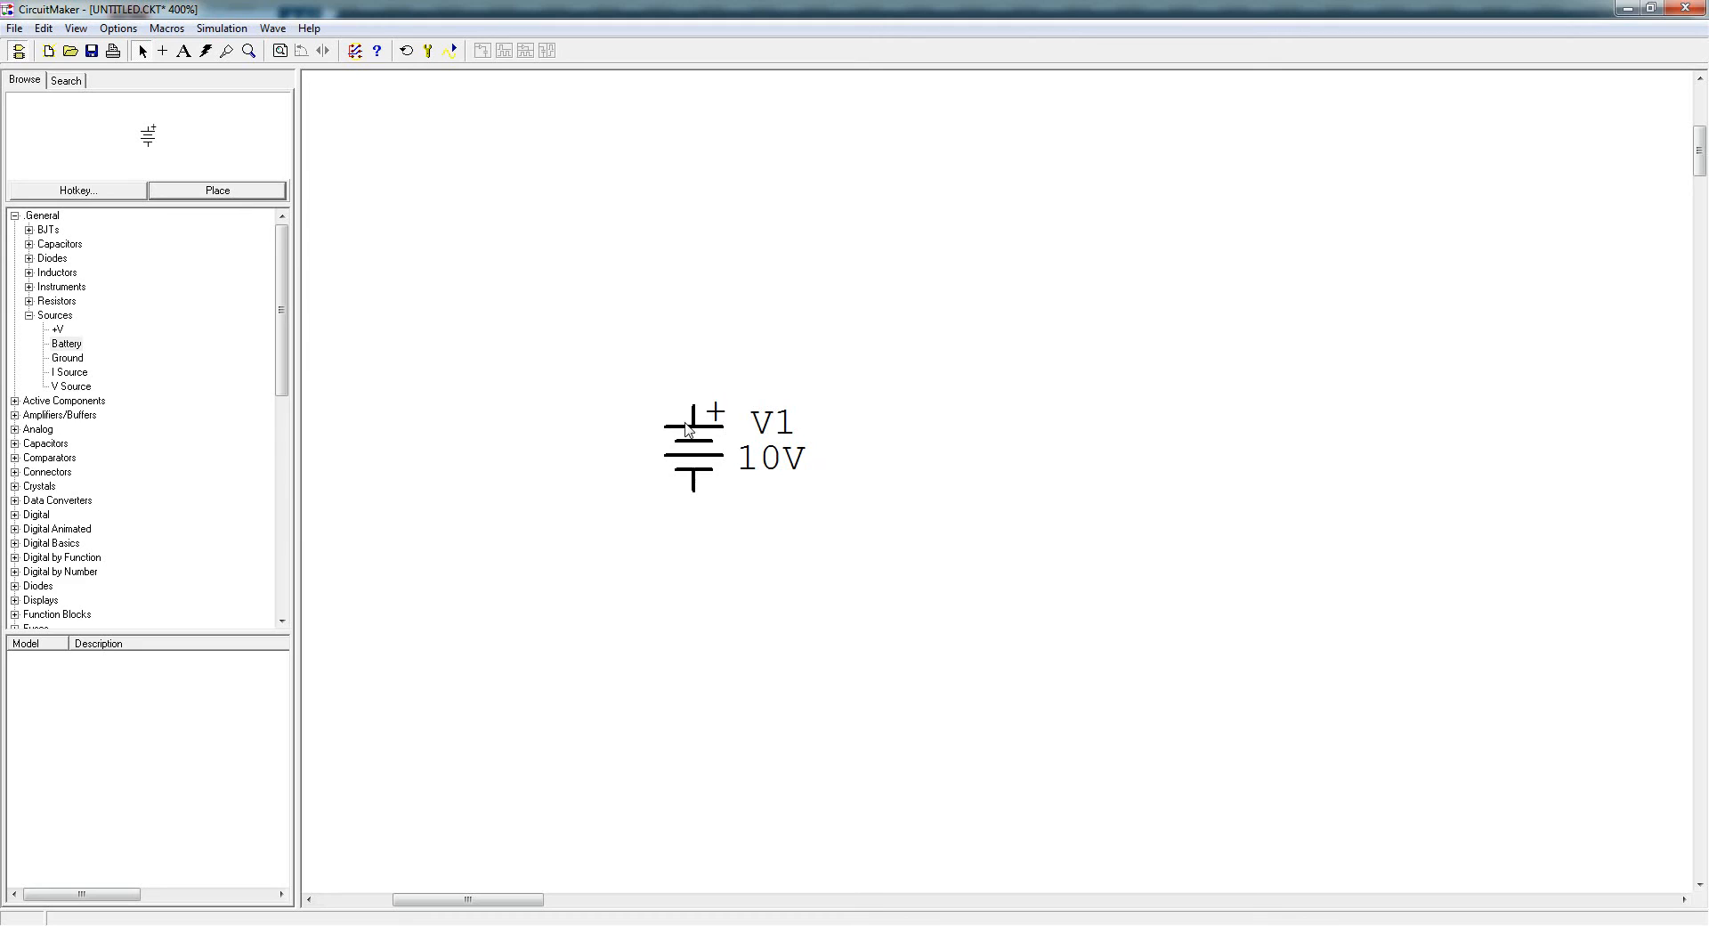
- Zoom the schematic out to 90% and in to 1000% around the battery, and settle on a 200% view
{"action": "key", "text": "Page_Down"}
{"action": "key", "text": "Page_Down"}
{"action": "key", "text": "Page_Down"}
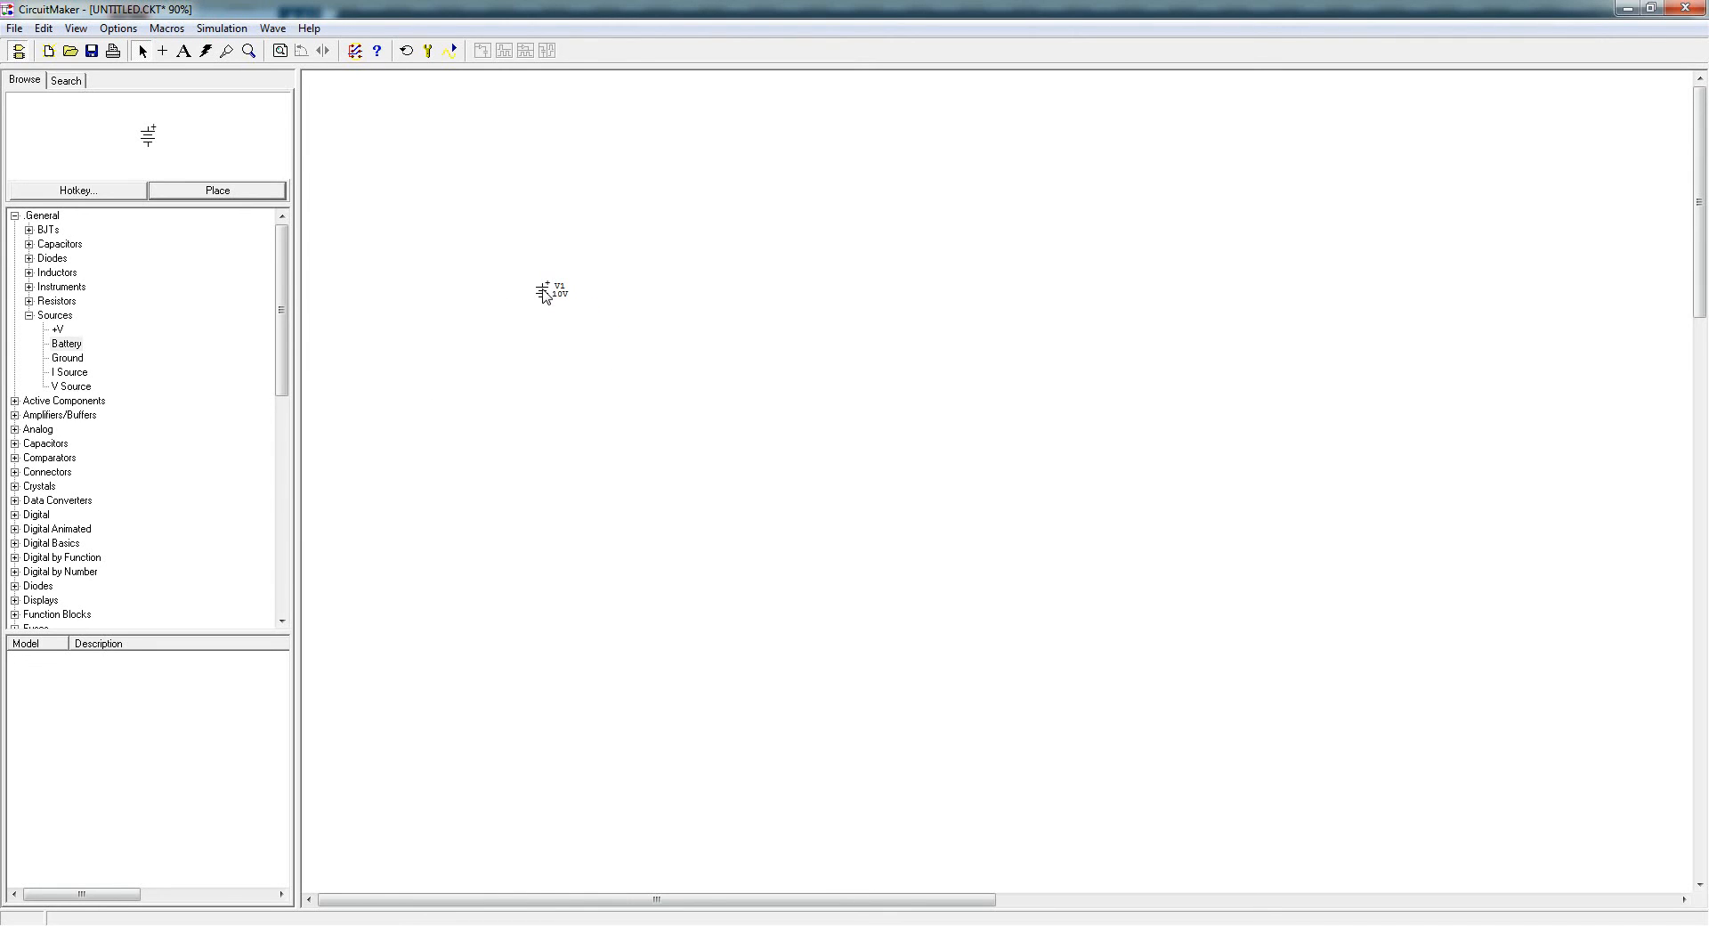
{"action": "key", "text": "Page_Up"}
{"action": "key", "text": "Page_Up"}
{"action": "key", "text": "Page_Up"}
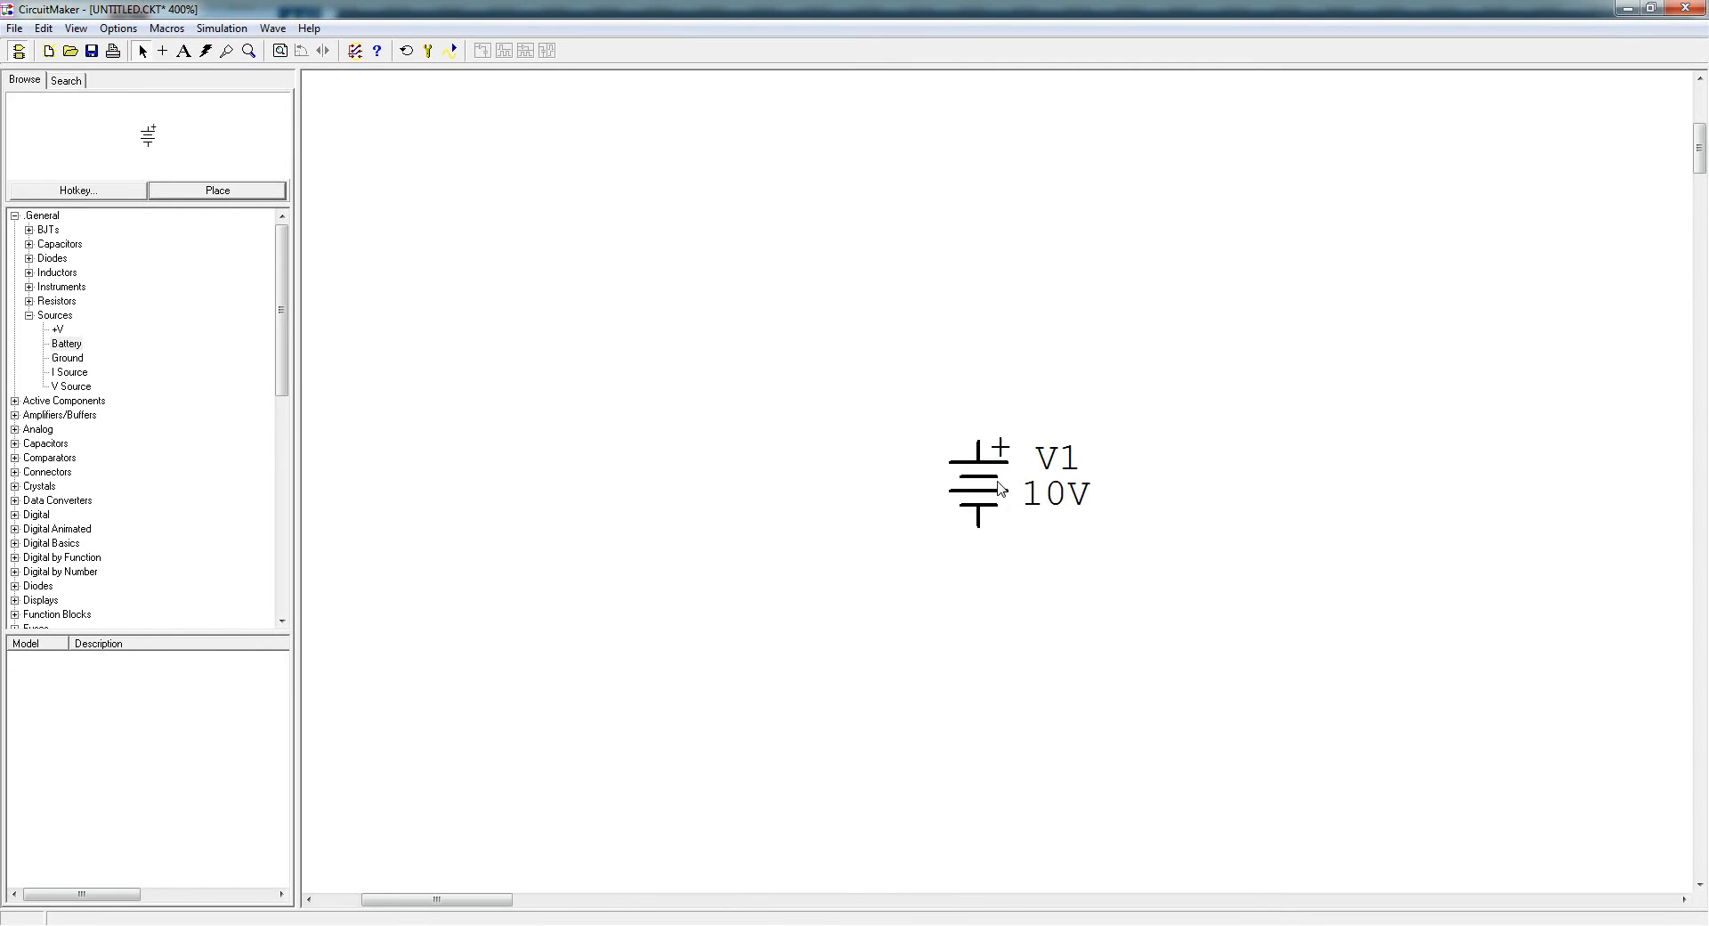
{"action": "key", "text": "Page_Up"}
{"action": "key", "text": "Page_Up"}
{"action": "key", "text": "Page_Up"}
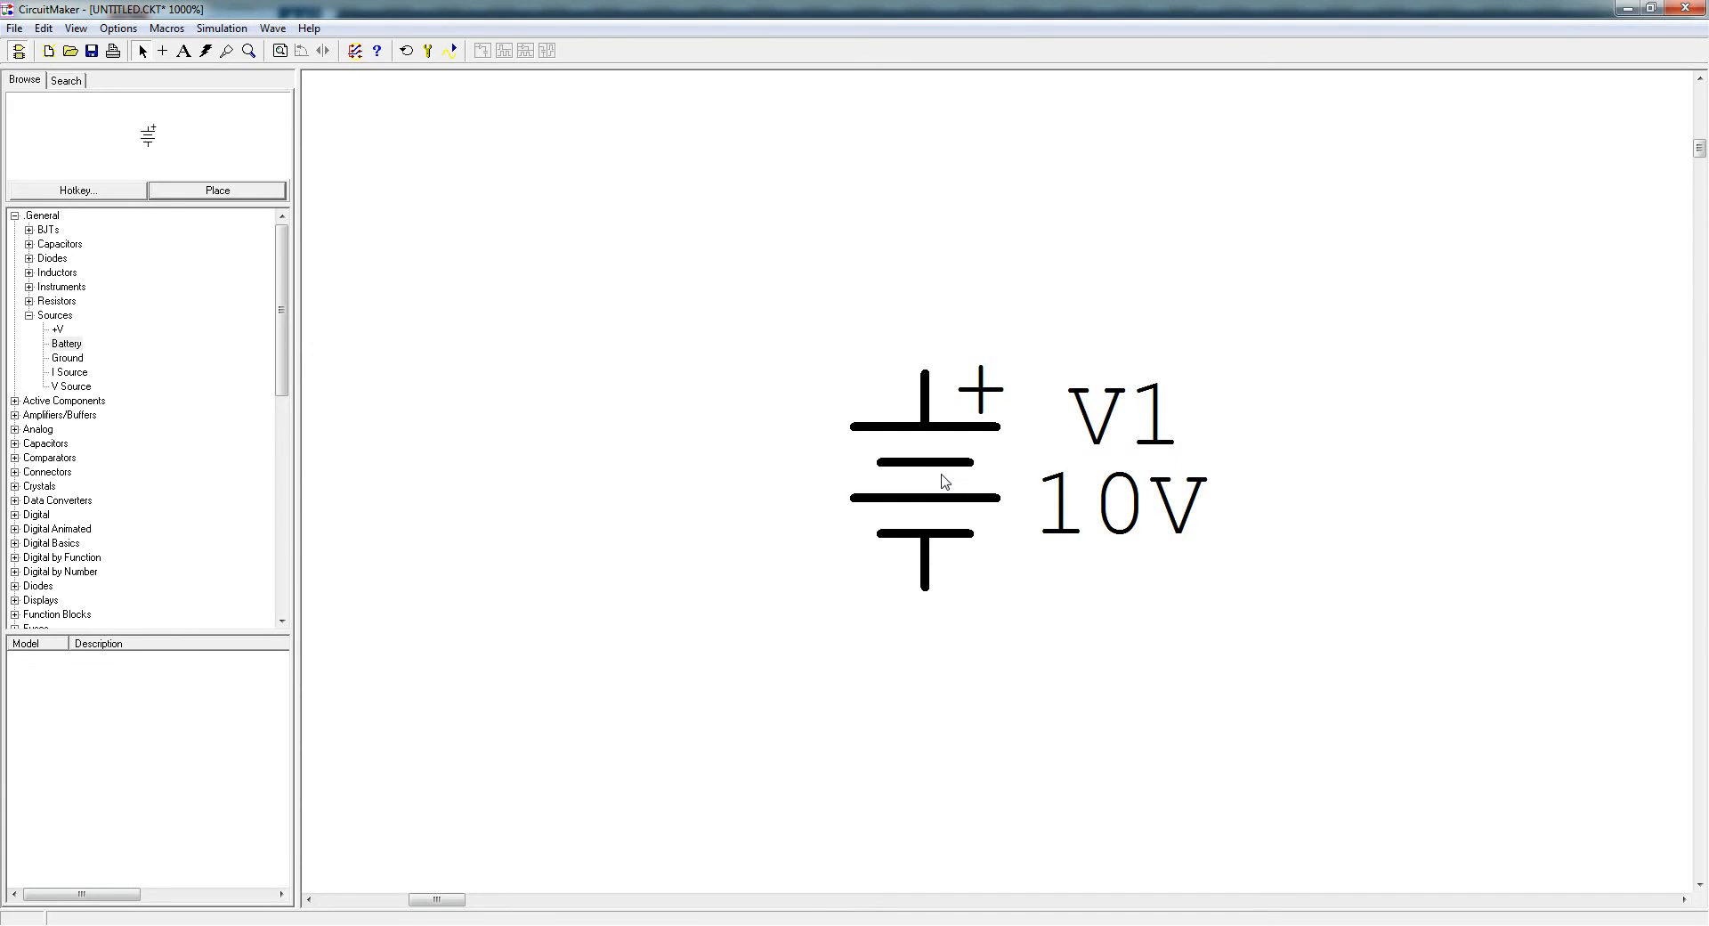
{"action": "key", "text": "Page_Down"}
{"action": "key", "text": "Page_Down"}
{"action": "key", "text": "Page_Down"}
{"action": "key", "text": "Page_Down"}
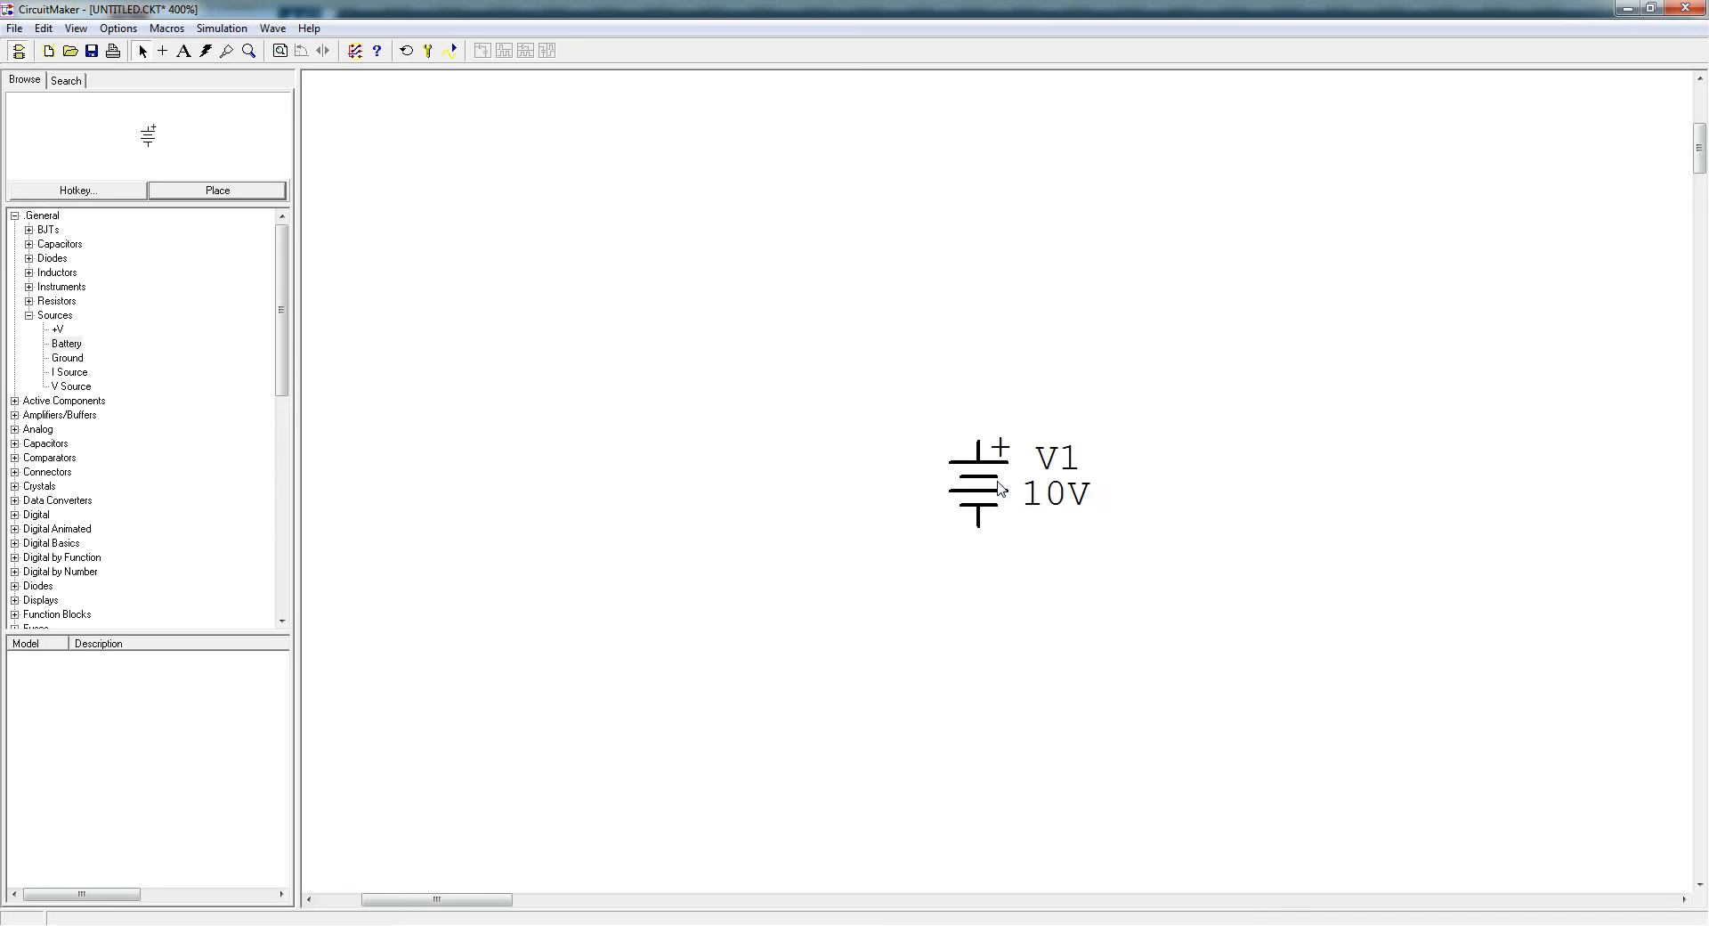
{"action": "left_click_drag", "start_coordinate": [557, 899], "coordinate": [601, 904]}
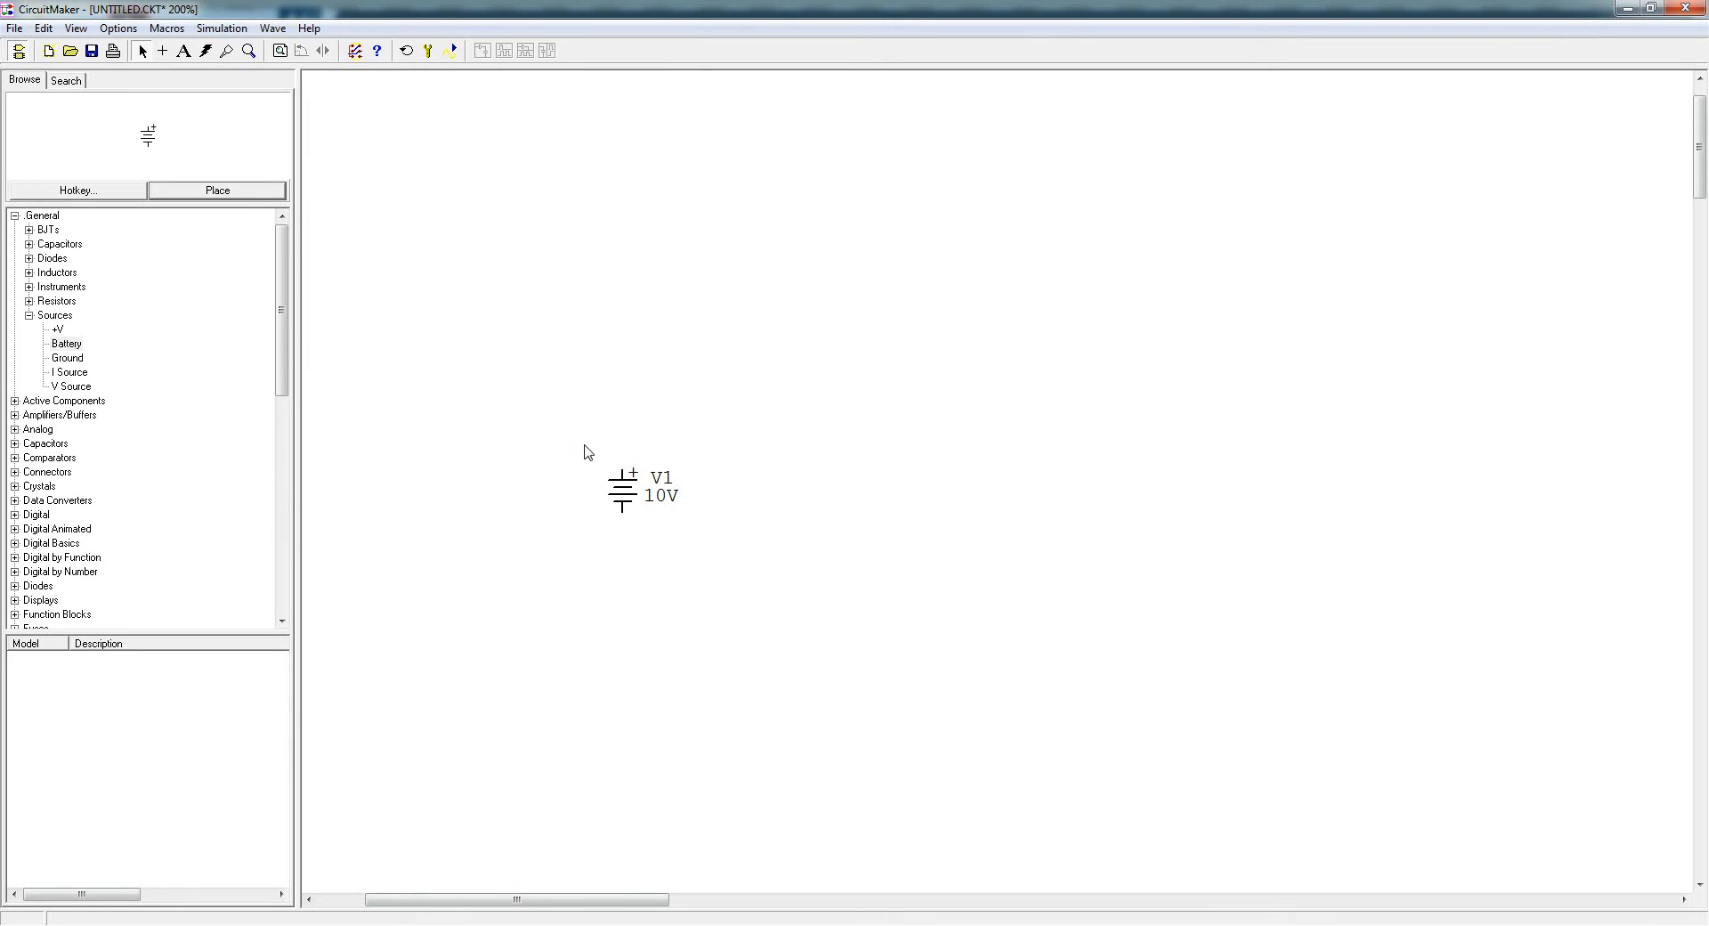
- Move the battery up and to the left on the schematic, and deselect it
{"action": "left_click", "coordinate": [625, 498]}
{"action": "left_click_drag", "start_coordinate": [623, 496], "coordinate": [540, 360]}
{"action": "left_click", "coordinate": [523, 302]}
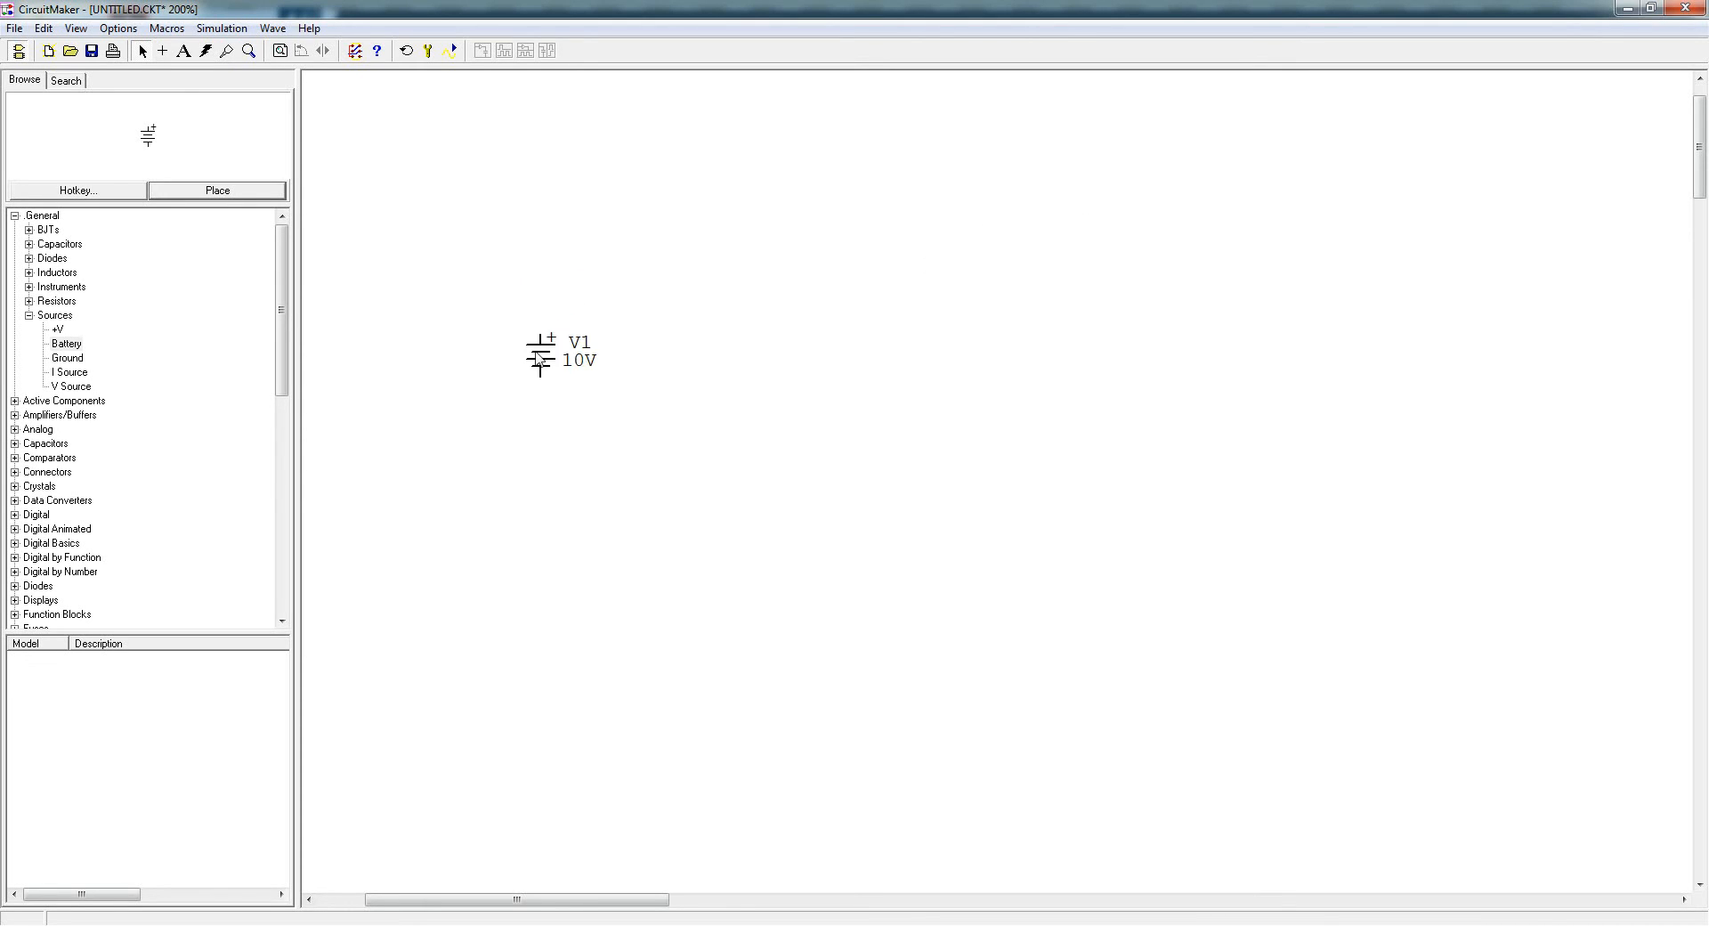
- Rotate the battery a full turn in four 90-degree increments, and mirror it four times
{"action": "left_click", "coordinate": [546, 360]}
{"action": "left_click", "coordinate": [302, 50]}
{"action": "left_click", "coordinate": [301, 51]}
{"action": "left_click", "coordinate": [302, 51]}
{"action": "left_click", "coordinate": [301, 51]}
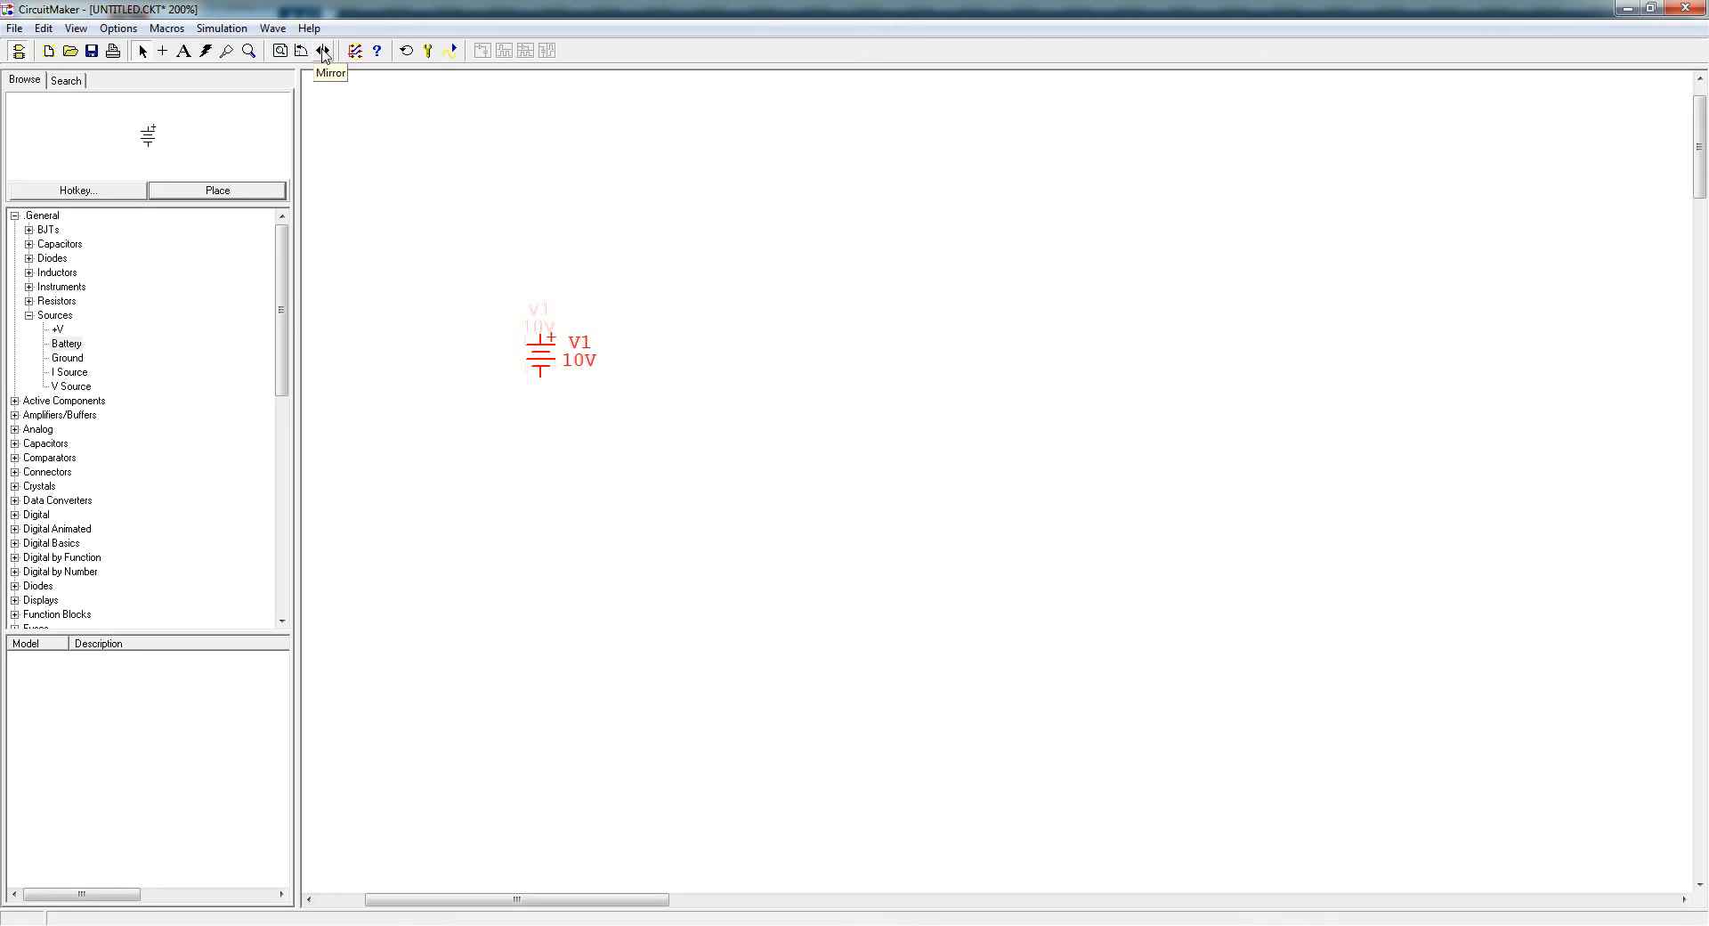
{"action": "left_click", "coordinate": [324, 52]}
{"action": "left_click", "coordinate": [323, 52]}
{"action": "left_click", "coordinate": [323, 51]}
{"action": "left_click", "coordinate": [323, 51]}
- Review the battery's editing commands and its Device Properties, and close them without changes
{"action": "right_click", "coordinate": [537, 359]}
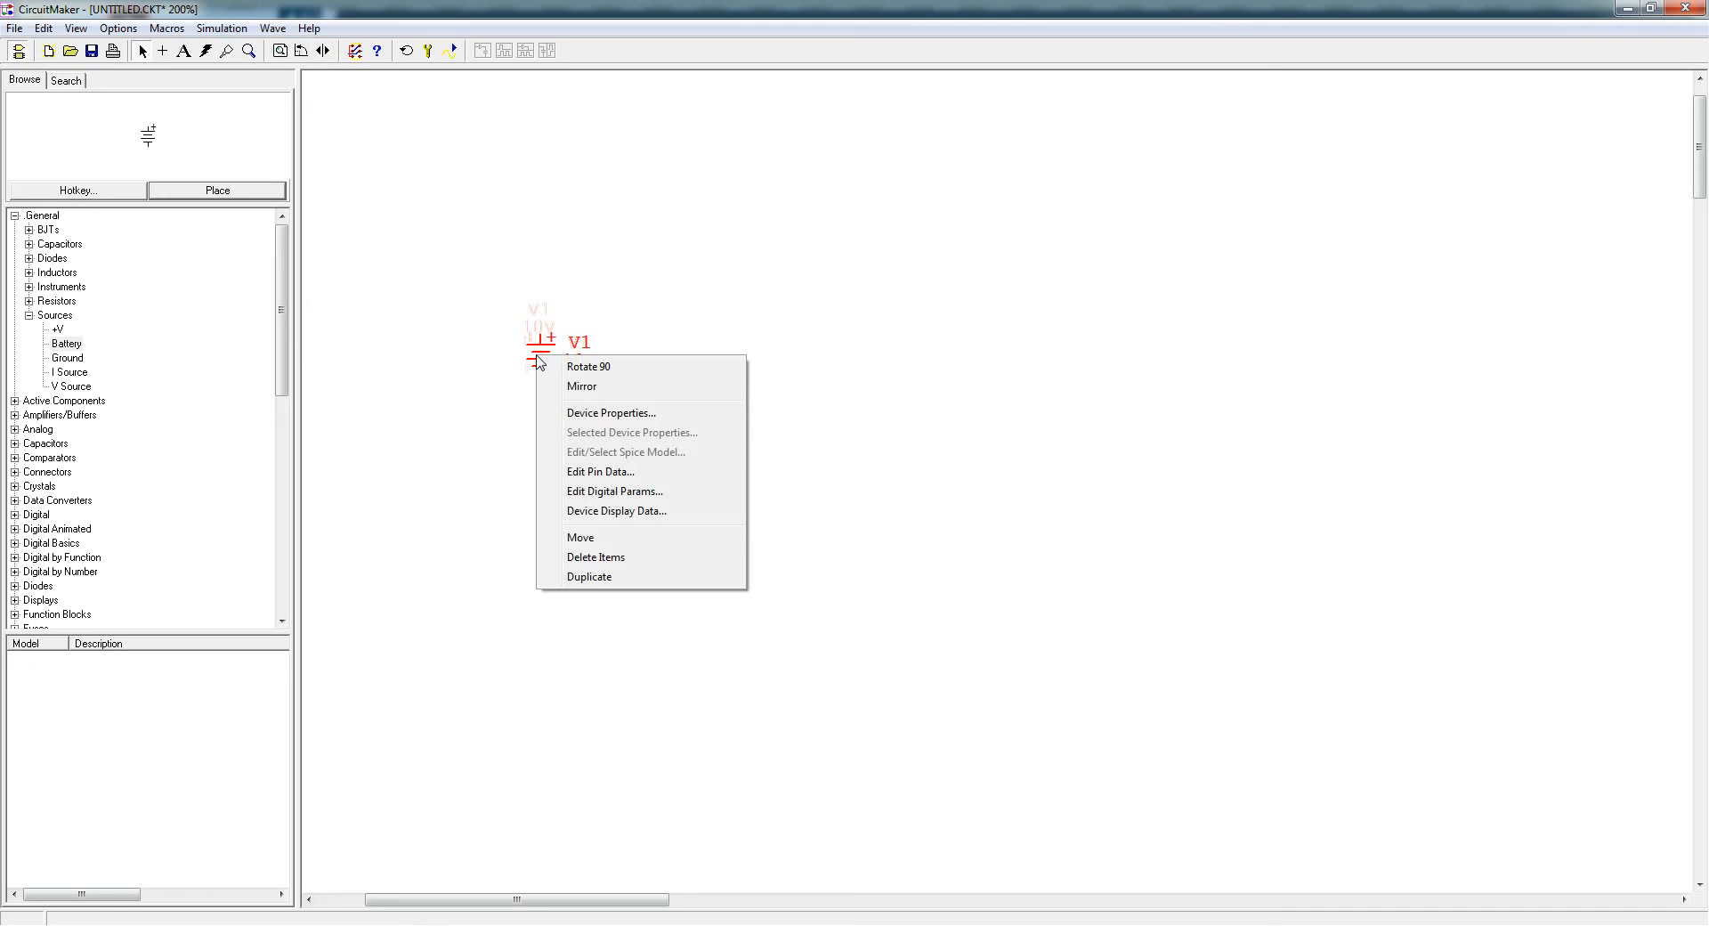
{"action": "left_click", "coordinate": [463, 376]}
{"action": "left_click", "coordinate": [585, 441]}
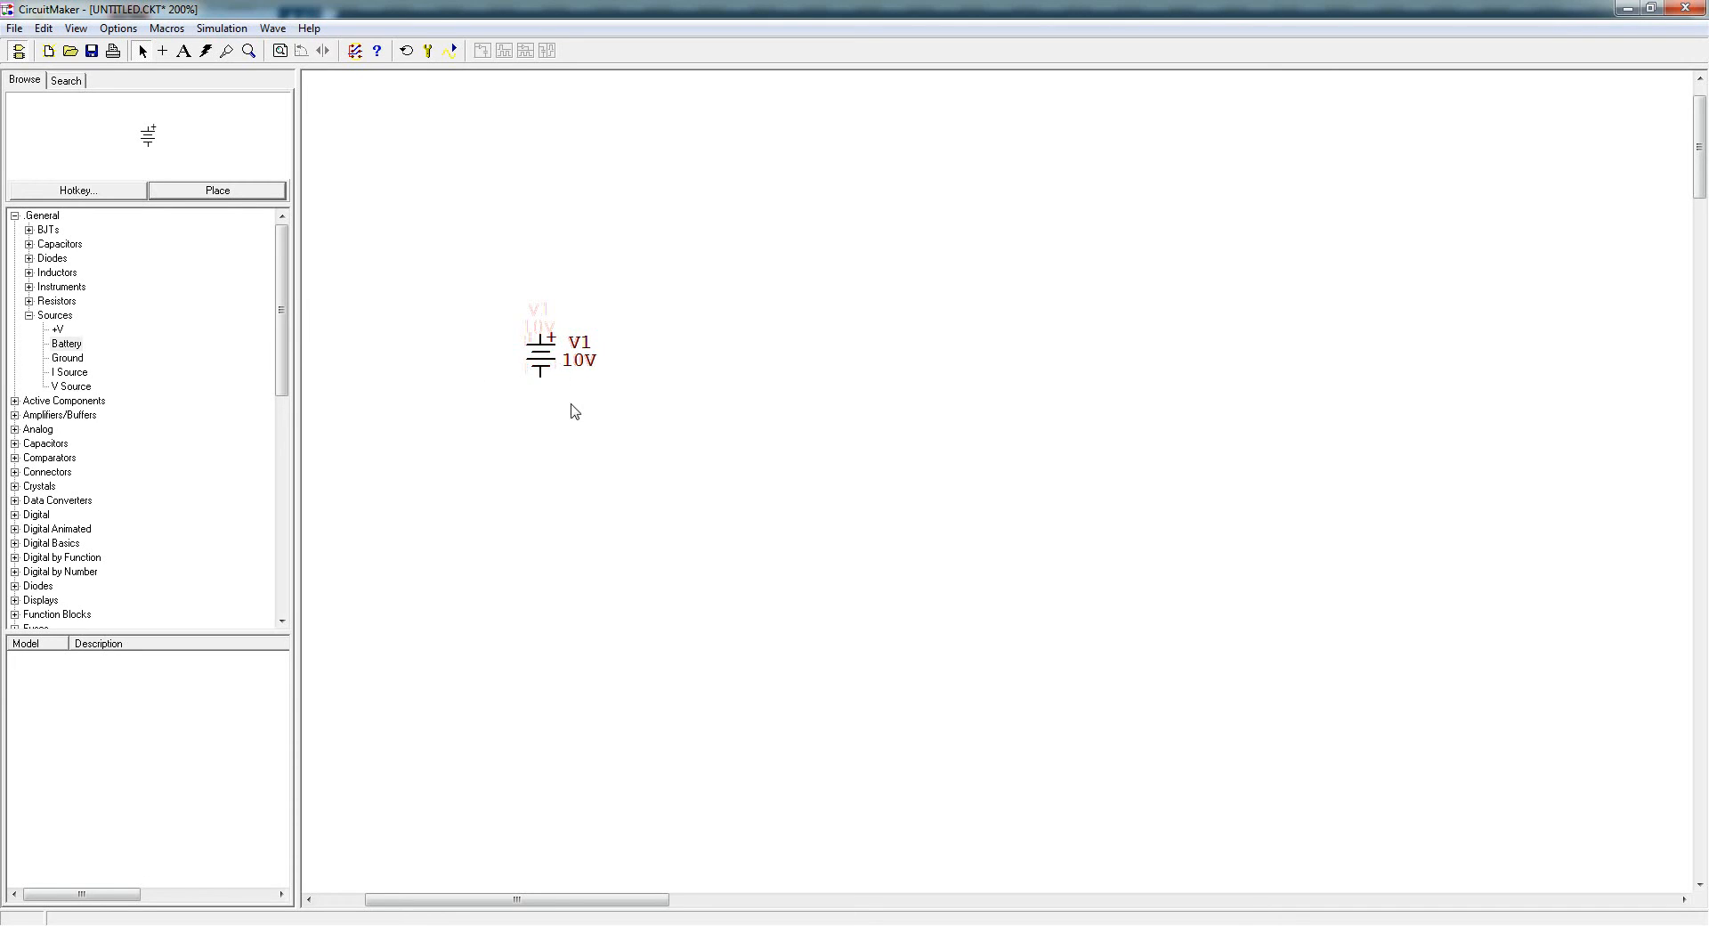
{"action": "right_click", "coordinate": [543, 355]}
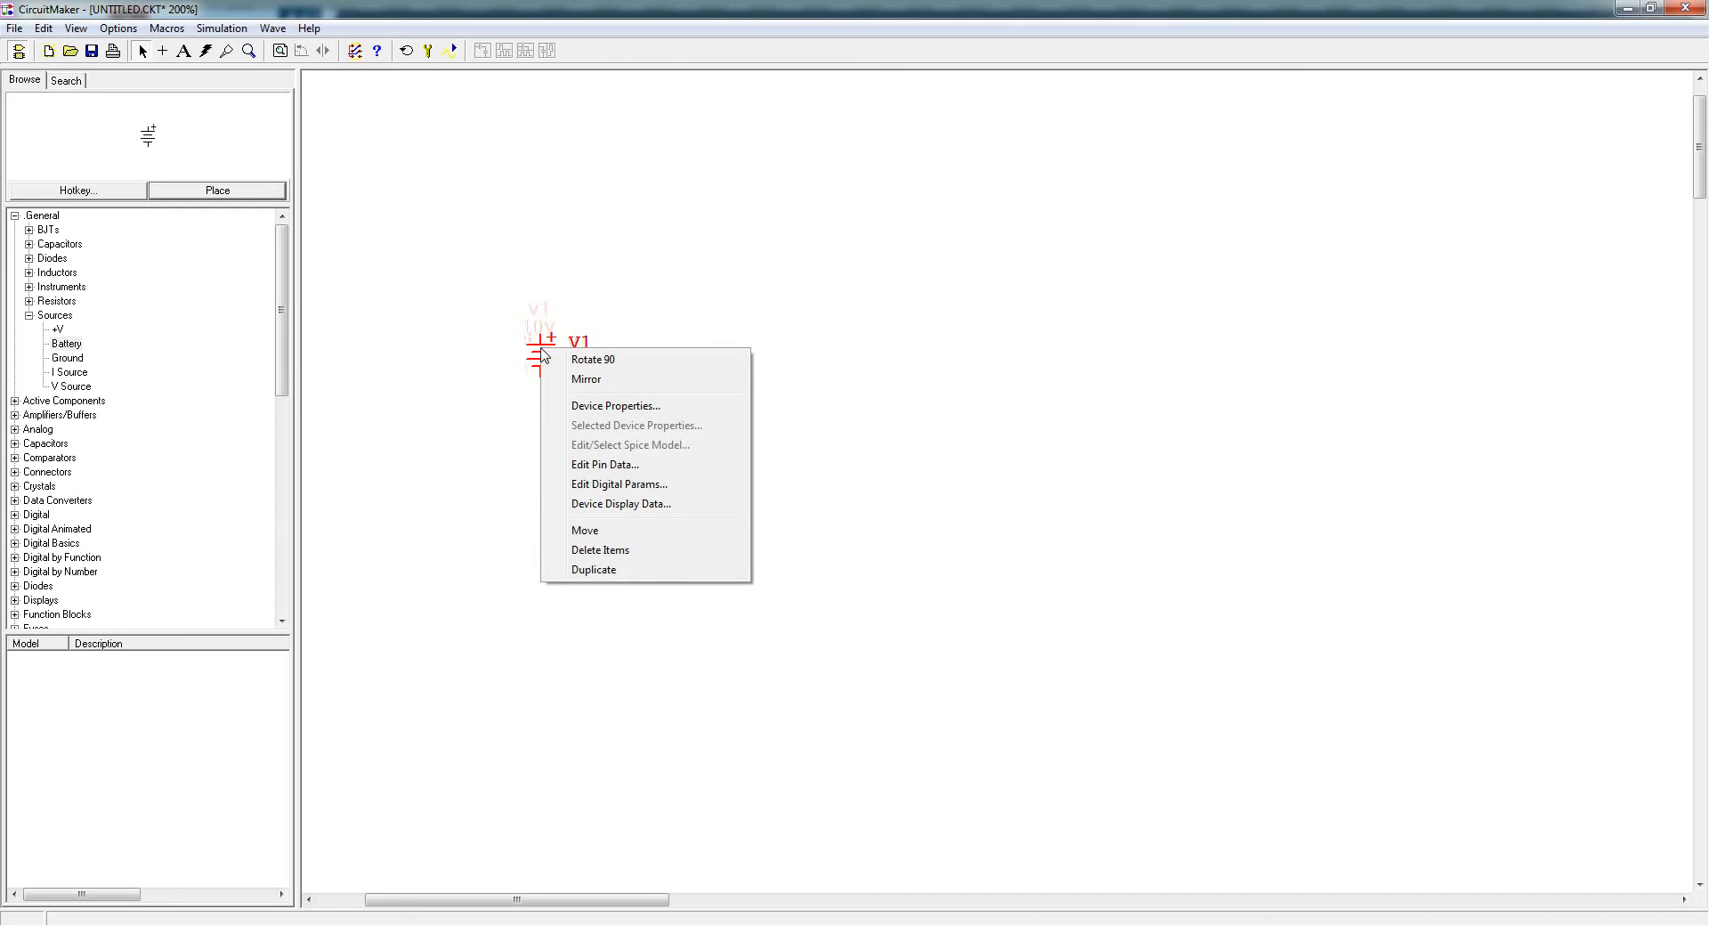
{"action": "left_click", "coordinate": [622, 406]}
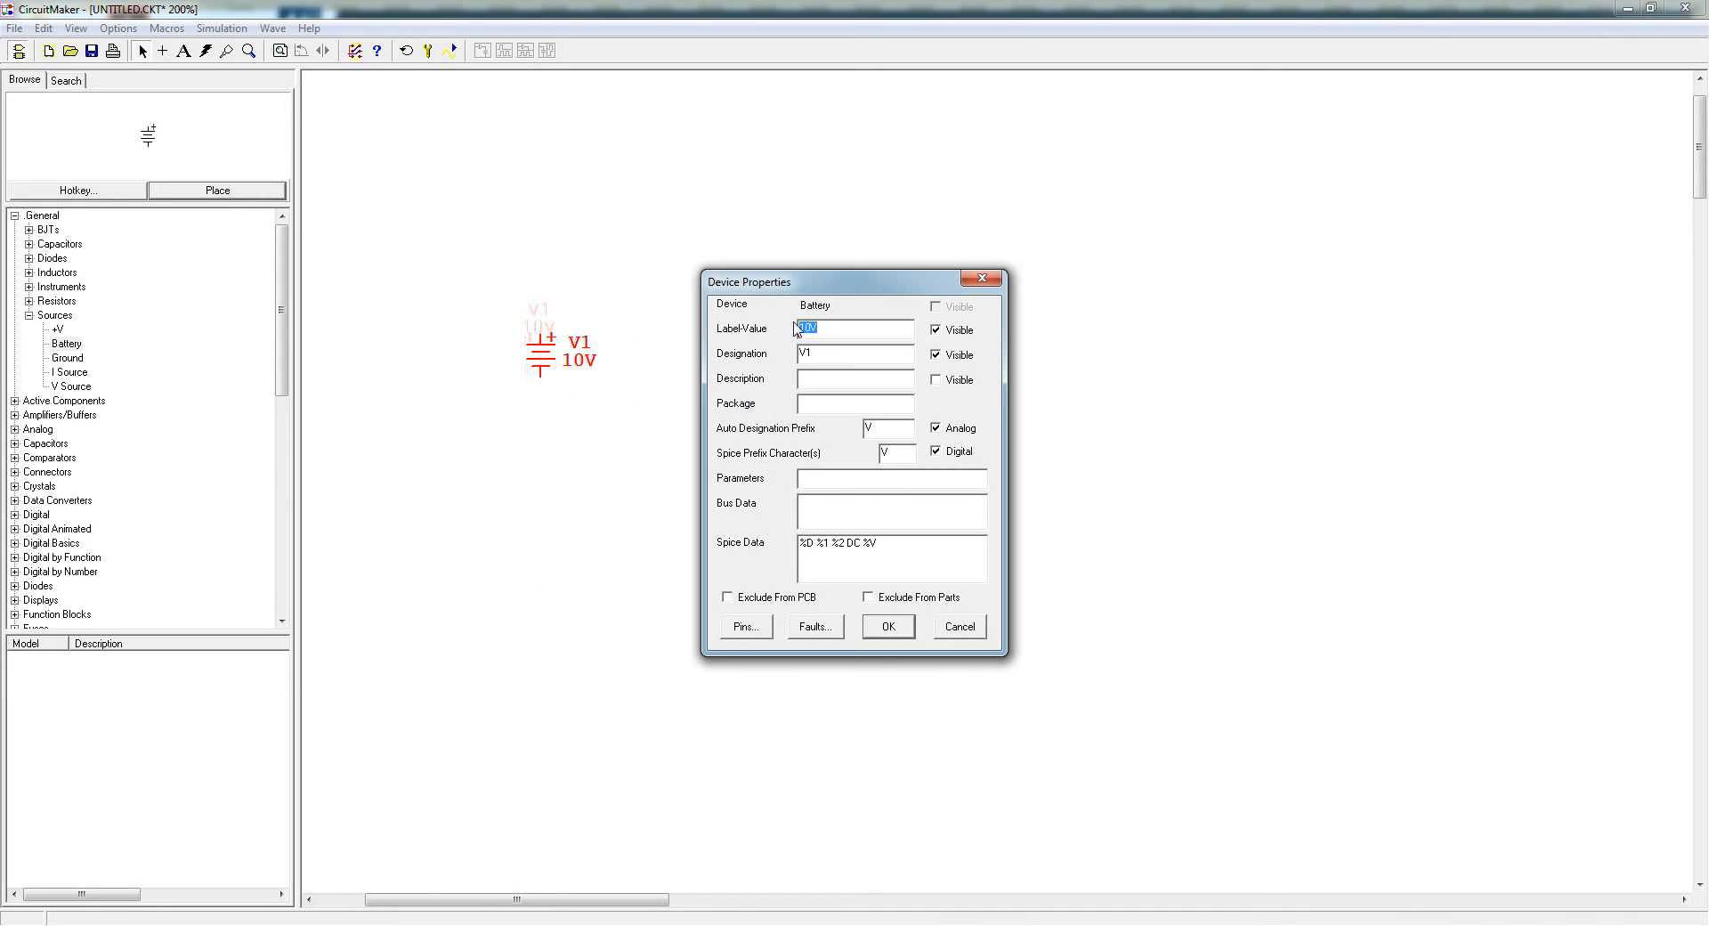
{"action": "left_click", "coordinate": [981, 279]}
- Duplicate the battery and place the copy to the right of the original
{"action": "right_click", "coordinate": [539, 357]}
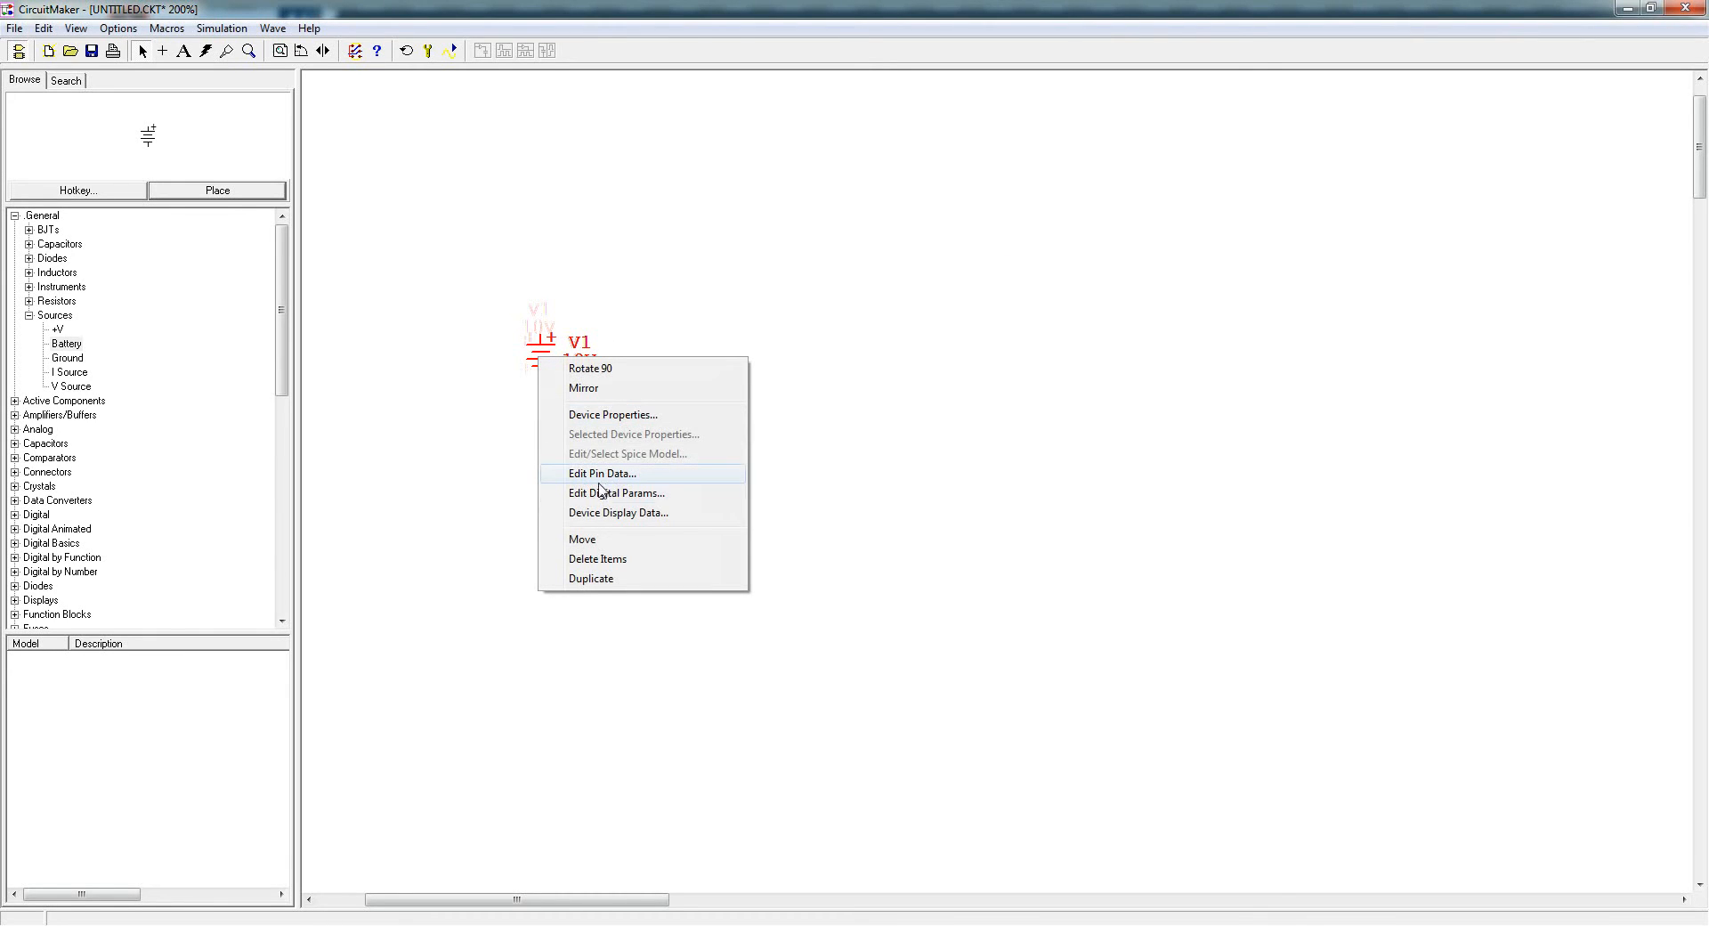
{"action": "left_click", "coordinate": [585, 579]}
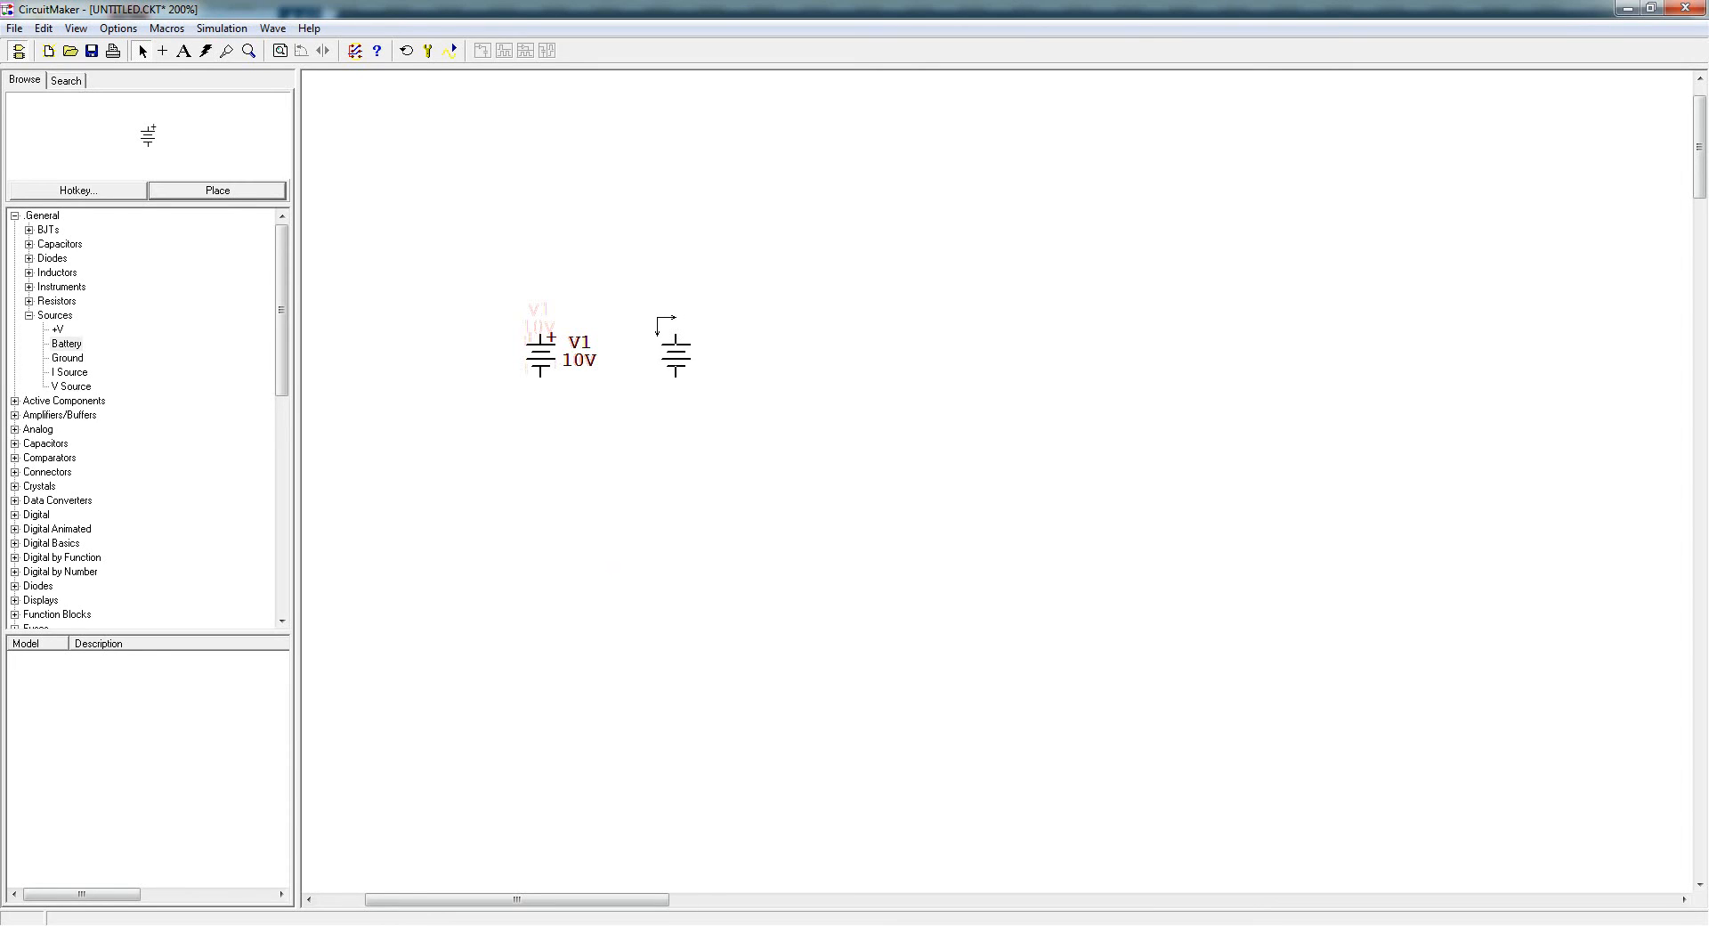
{"action": "left_click", "coordinate": [657, 317]}
{"action": "left_click_drag", "start_coordinate": [678, 365], "coordinate": [676, 357]}
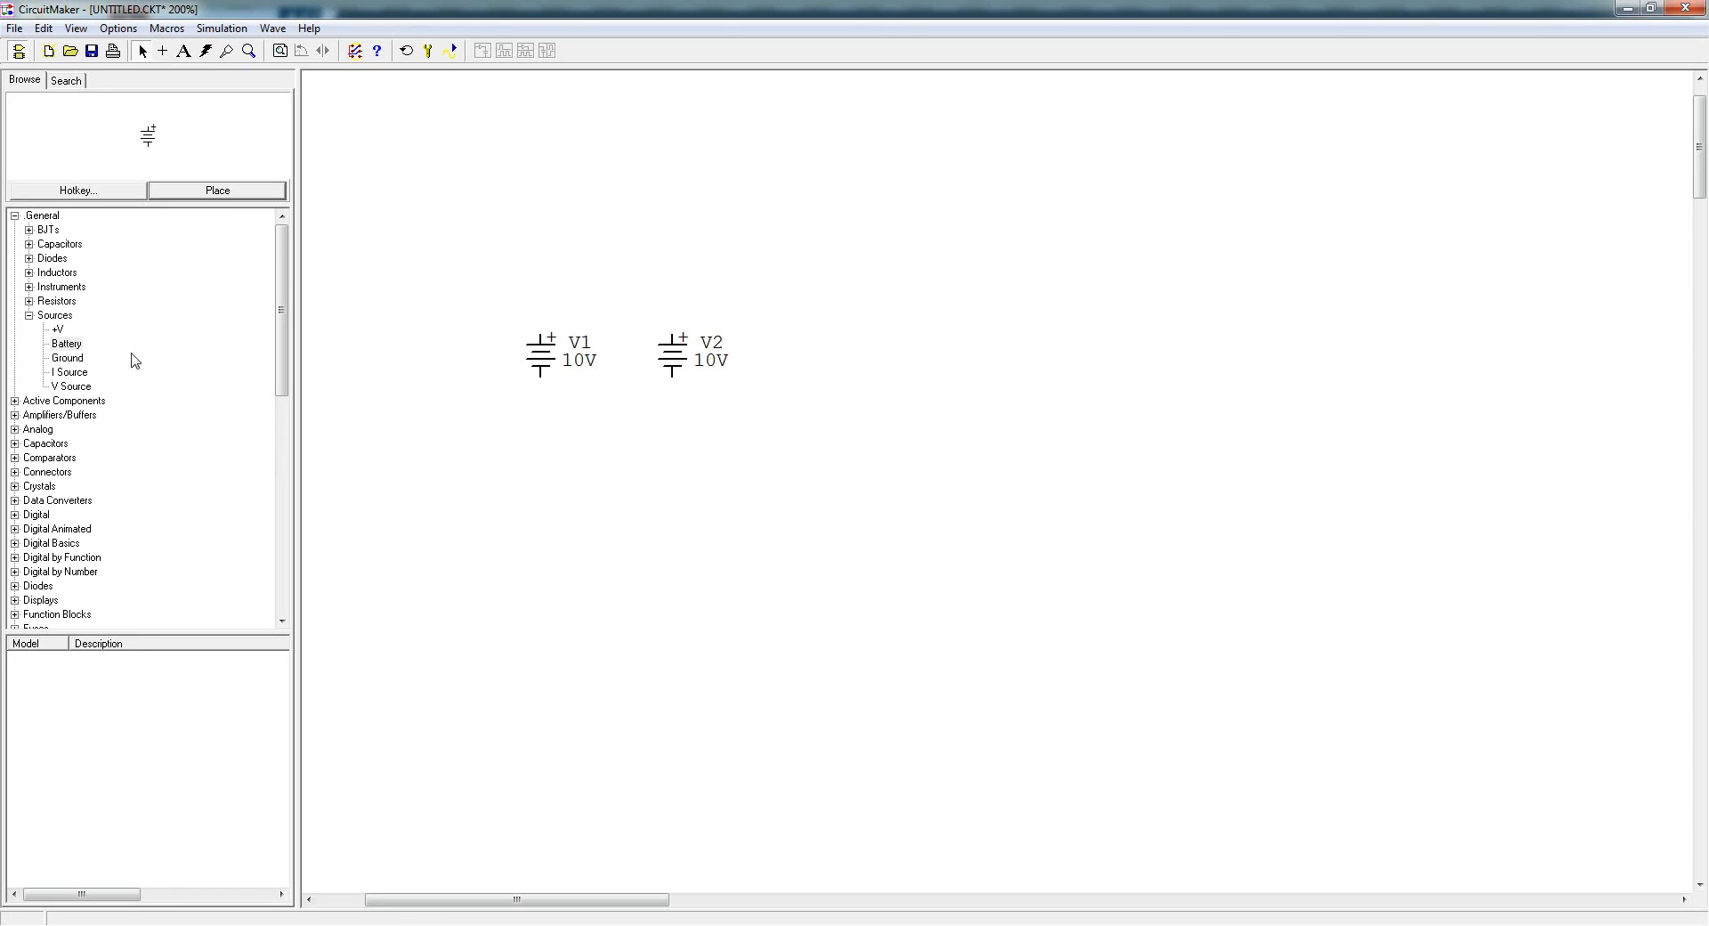
- Place a Ground from the Sources group below and between the two batteries
{"action": "left_click", "coordinate": [70, 359]}
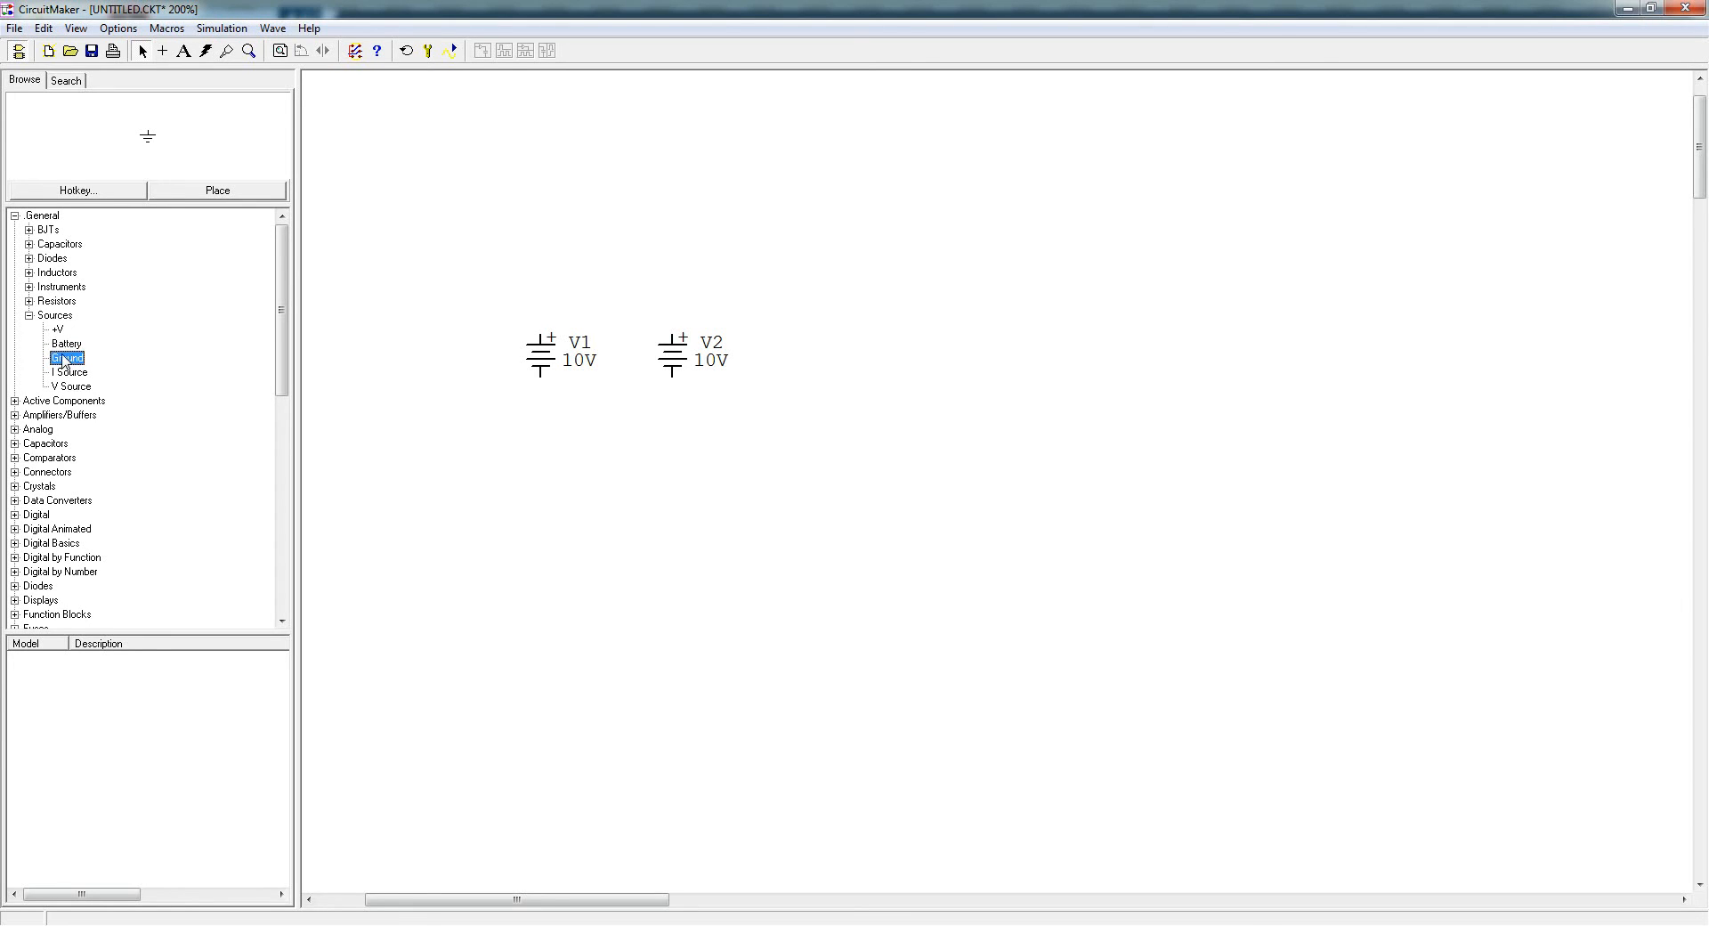
{"action": "left_click", "coordinate": [206, 191]}
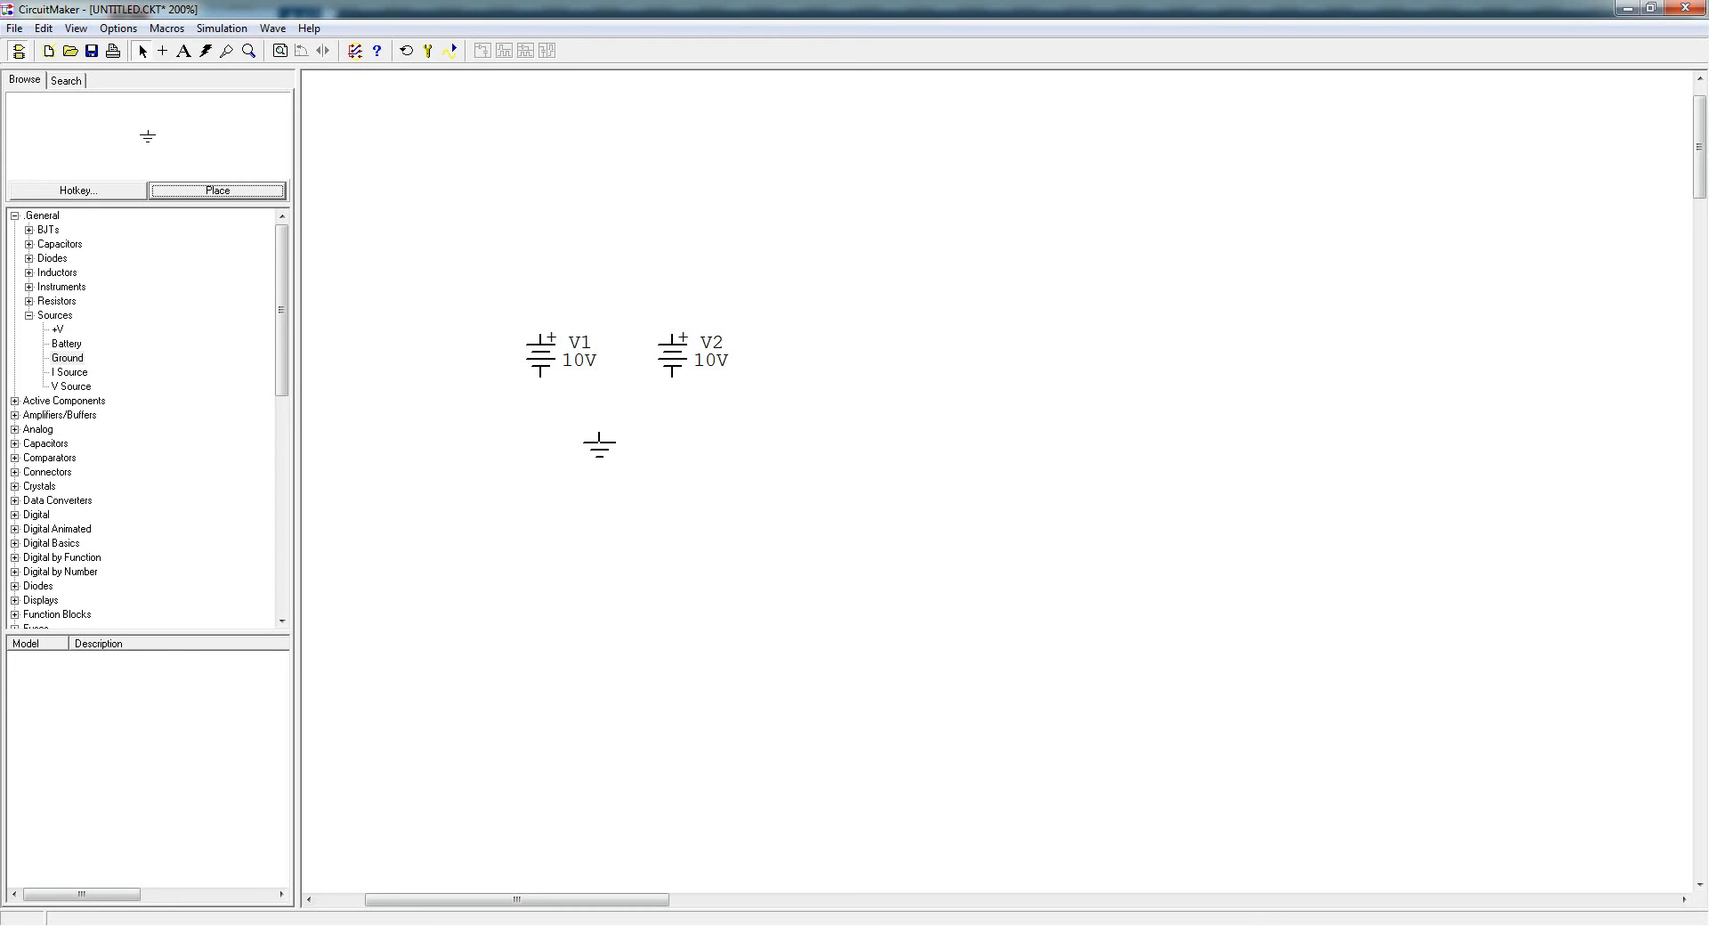
{"action": "left_click", "coordinate": [602, 439]}
- Duplicate the ground, place the copy to its right, and review the copy's editing commands
{"action": "right_click", "coordinate": [602, 447]}
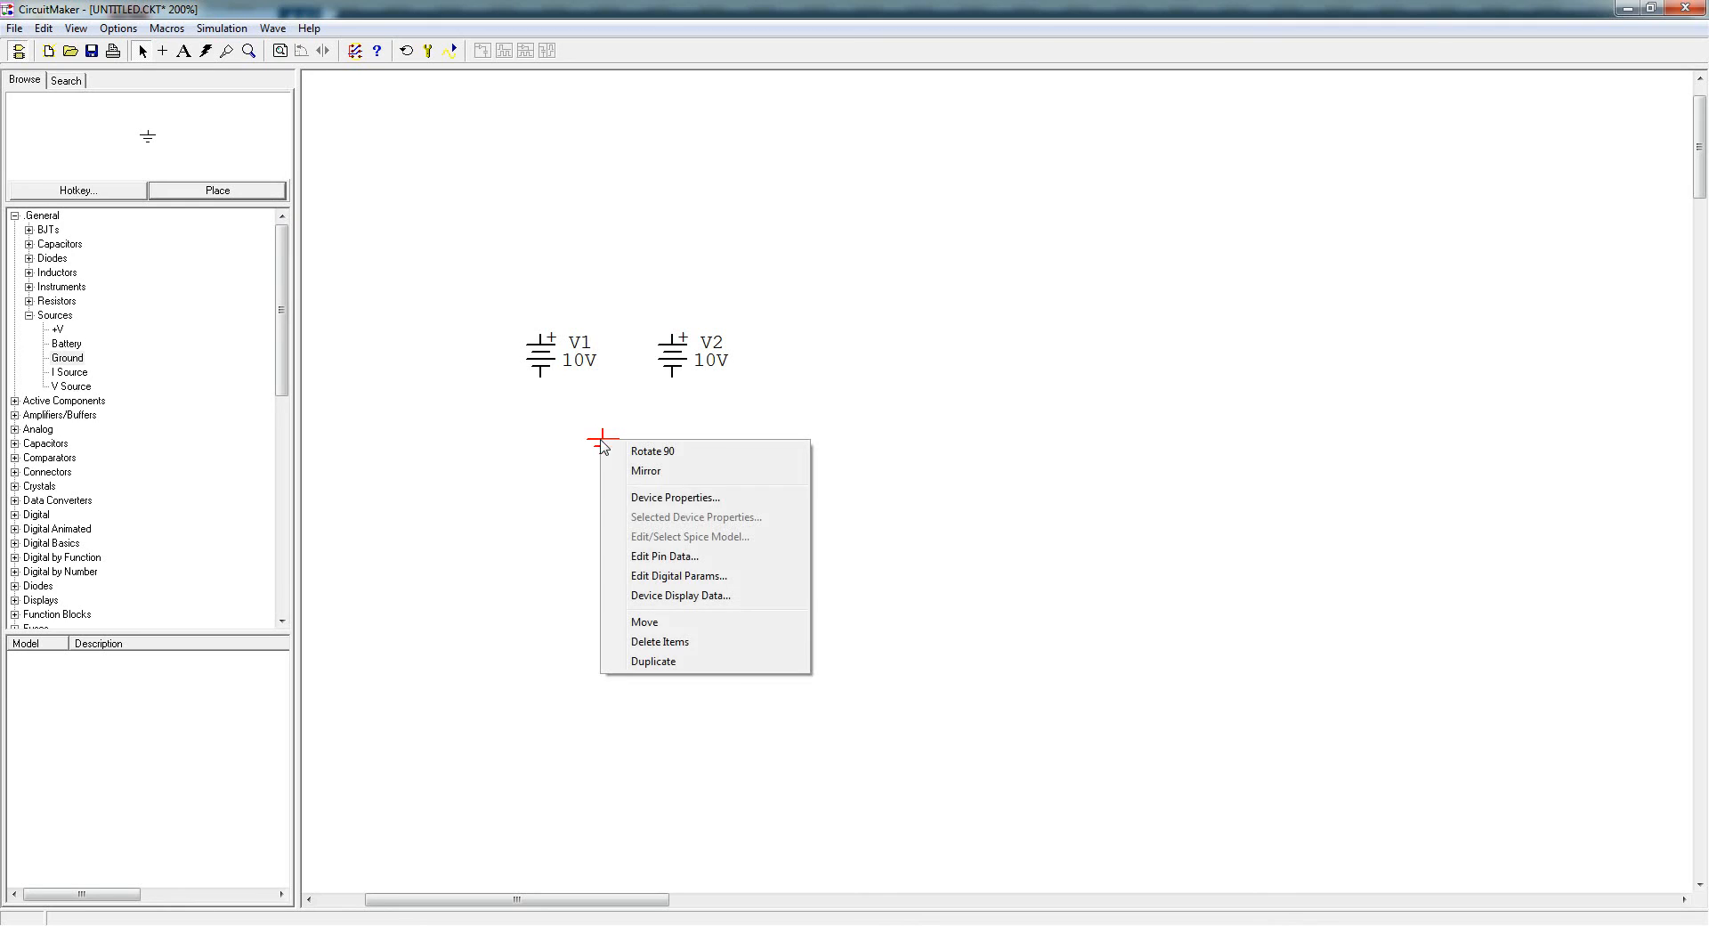
{"action": "left_click", "coordinate": [654, 670]}
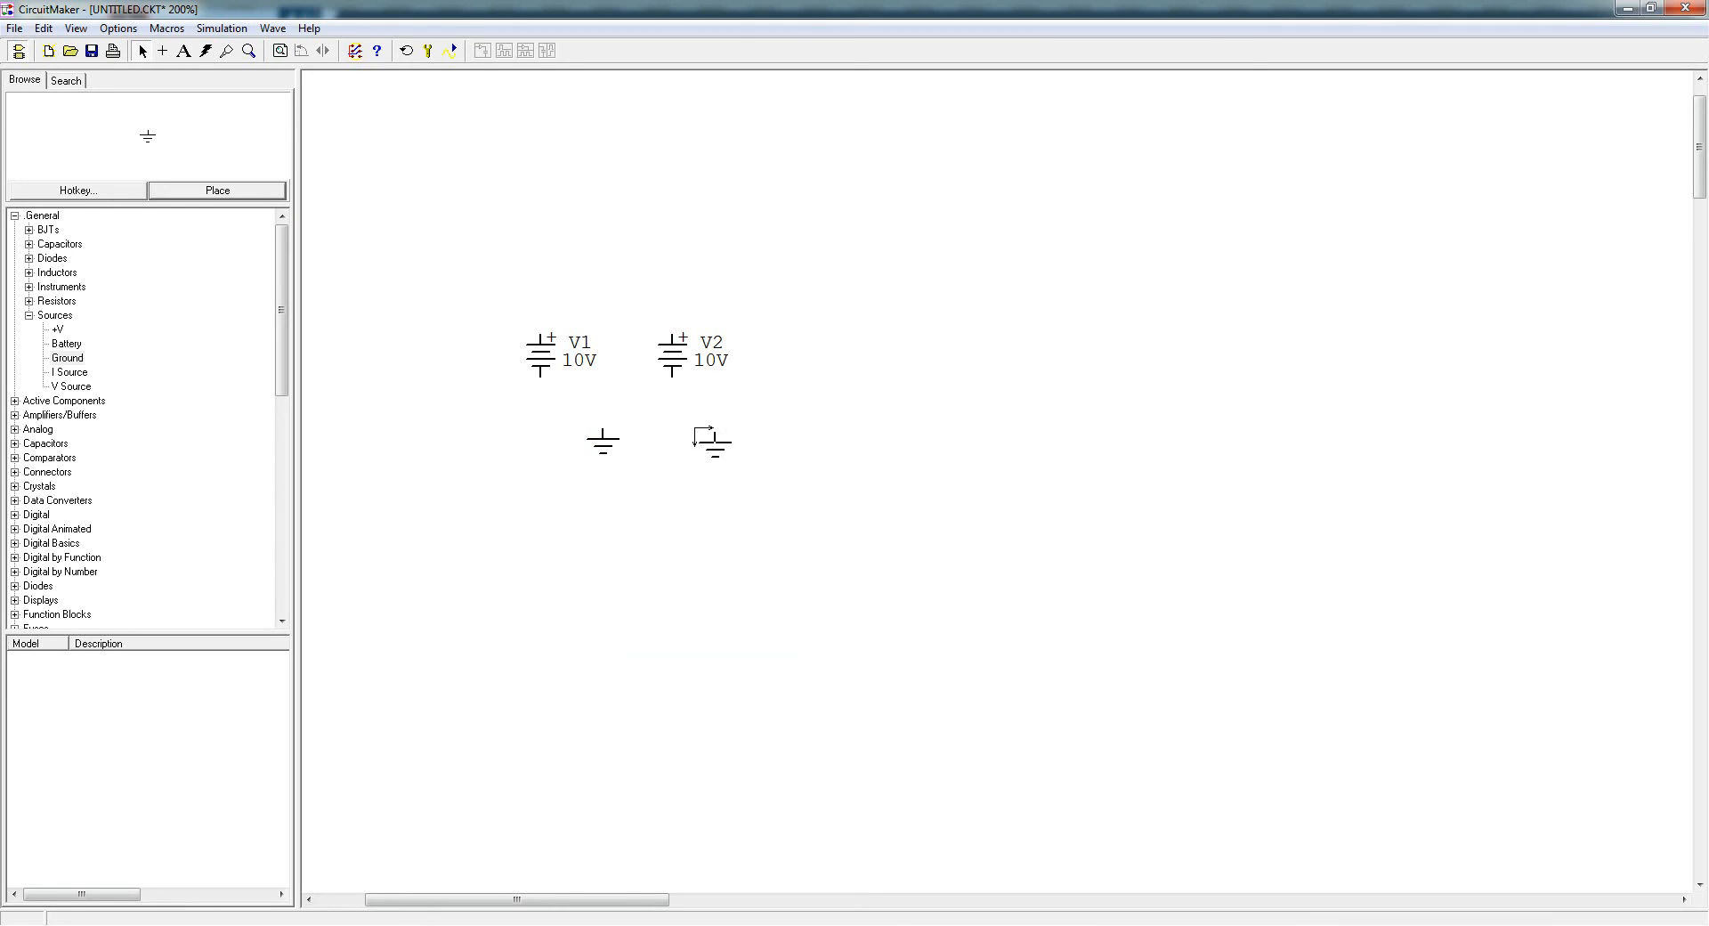
{"action": "left_click", "coordinate": [694, 425]}
{"action": "left_click", "coordinate": [716, 447]}
{"action": "right_click", "coordinate": [718, 448]}
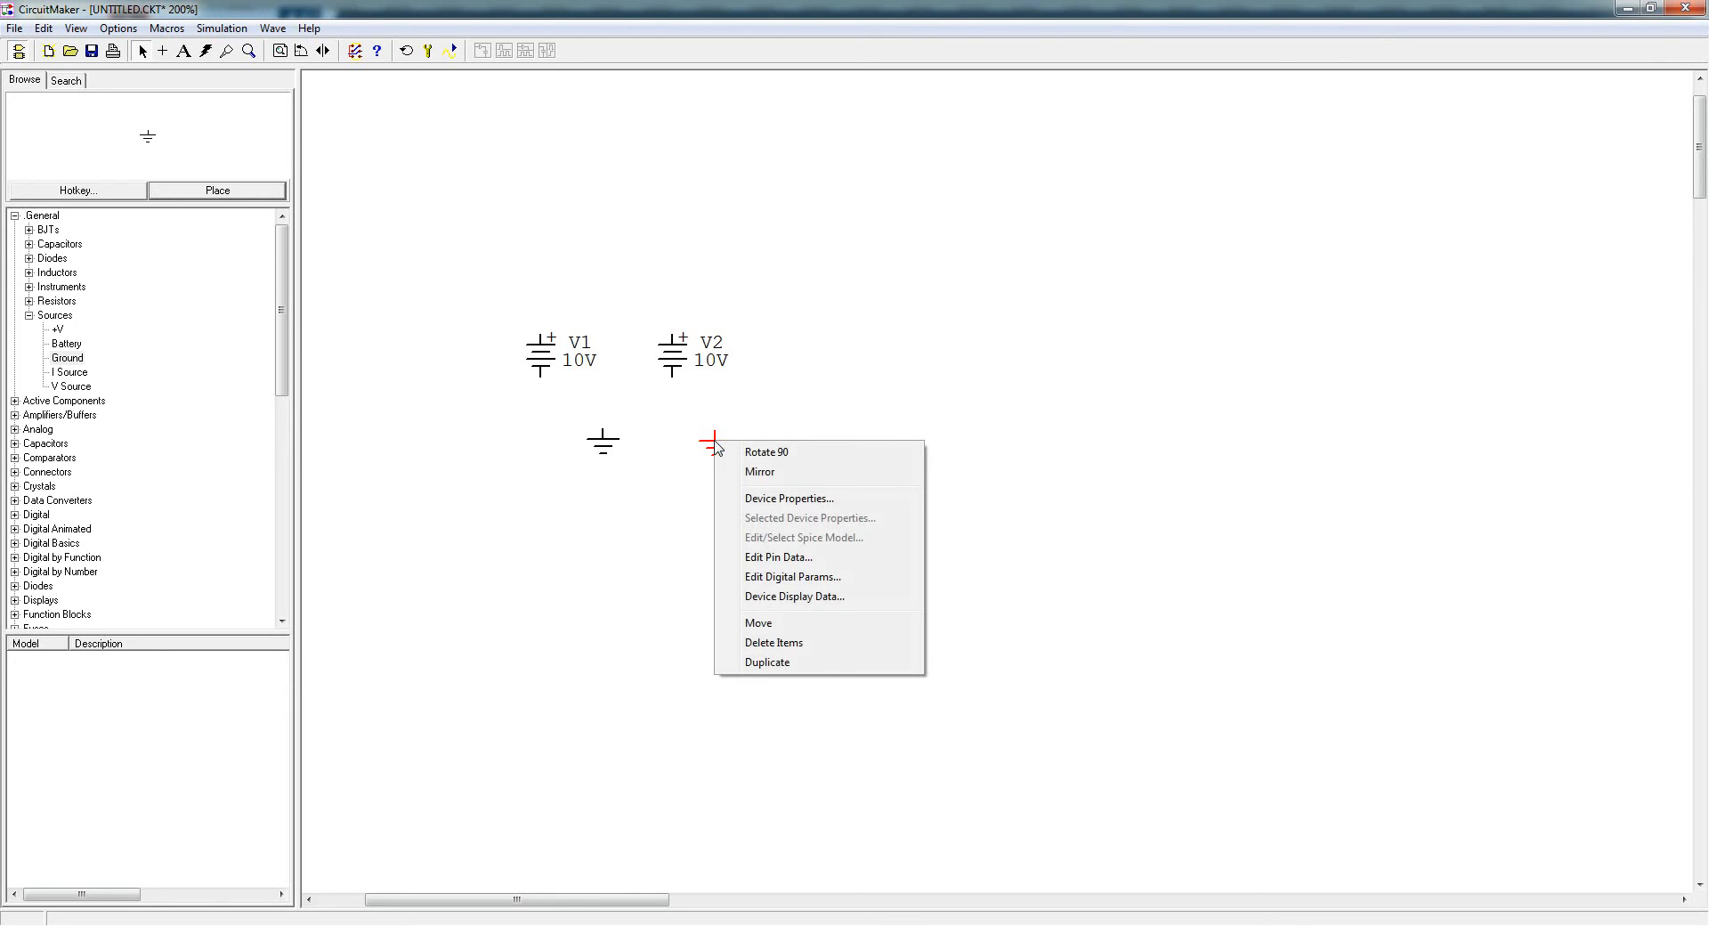
{"action": "left_click", "coordinate": [510, 262]}
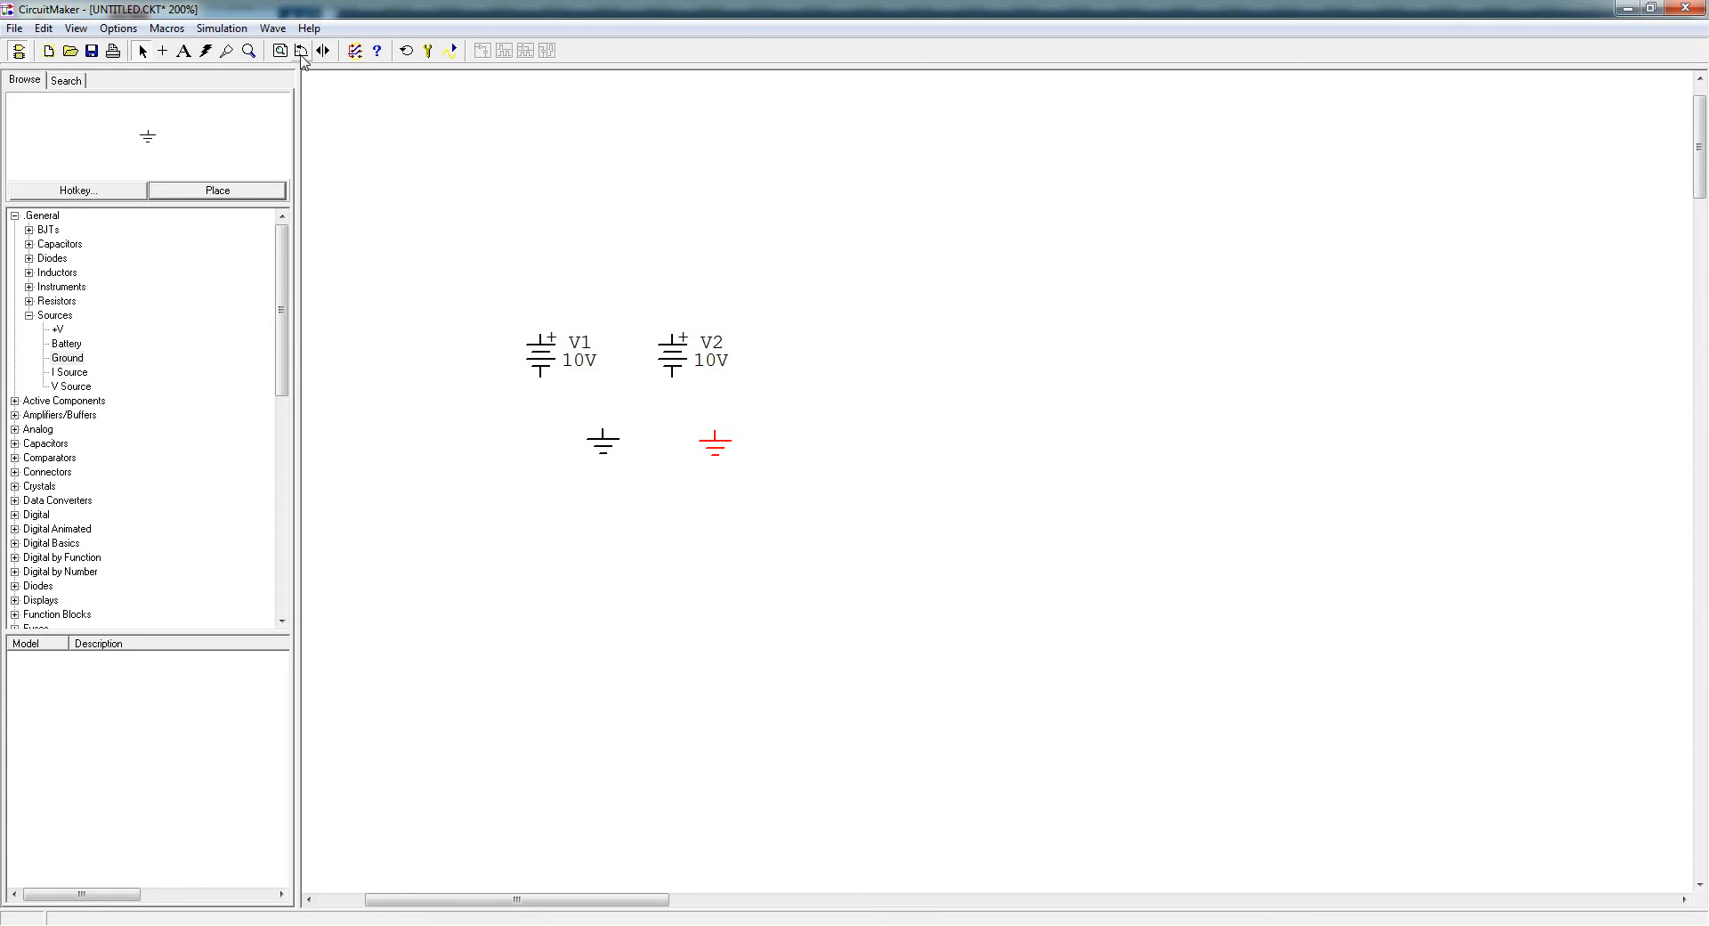
- Delete both grounds and the second battery with the Delete tool
{"action": "left_click", "coordinate": [206, 52]}
{"action": "left_click", "coordinate": [719, 438]}
{"action": "left_click", "coordinate": [603, 434]}
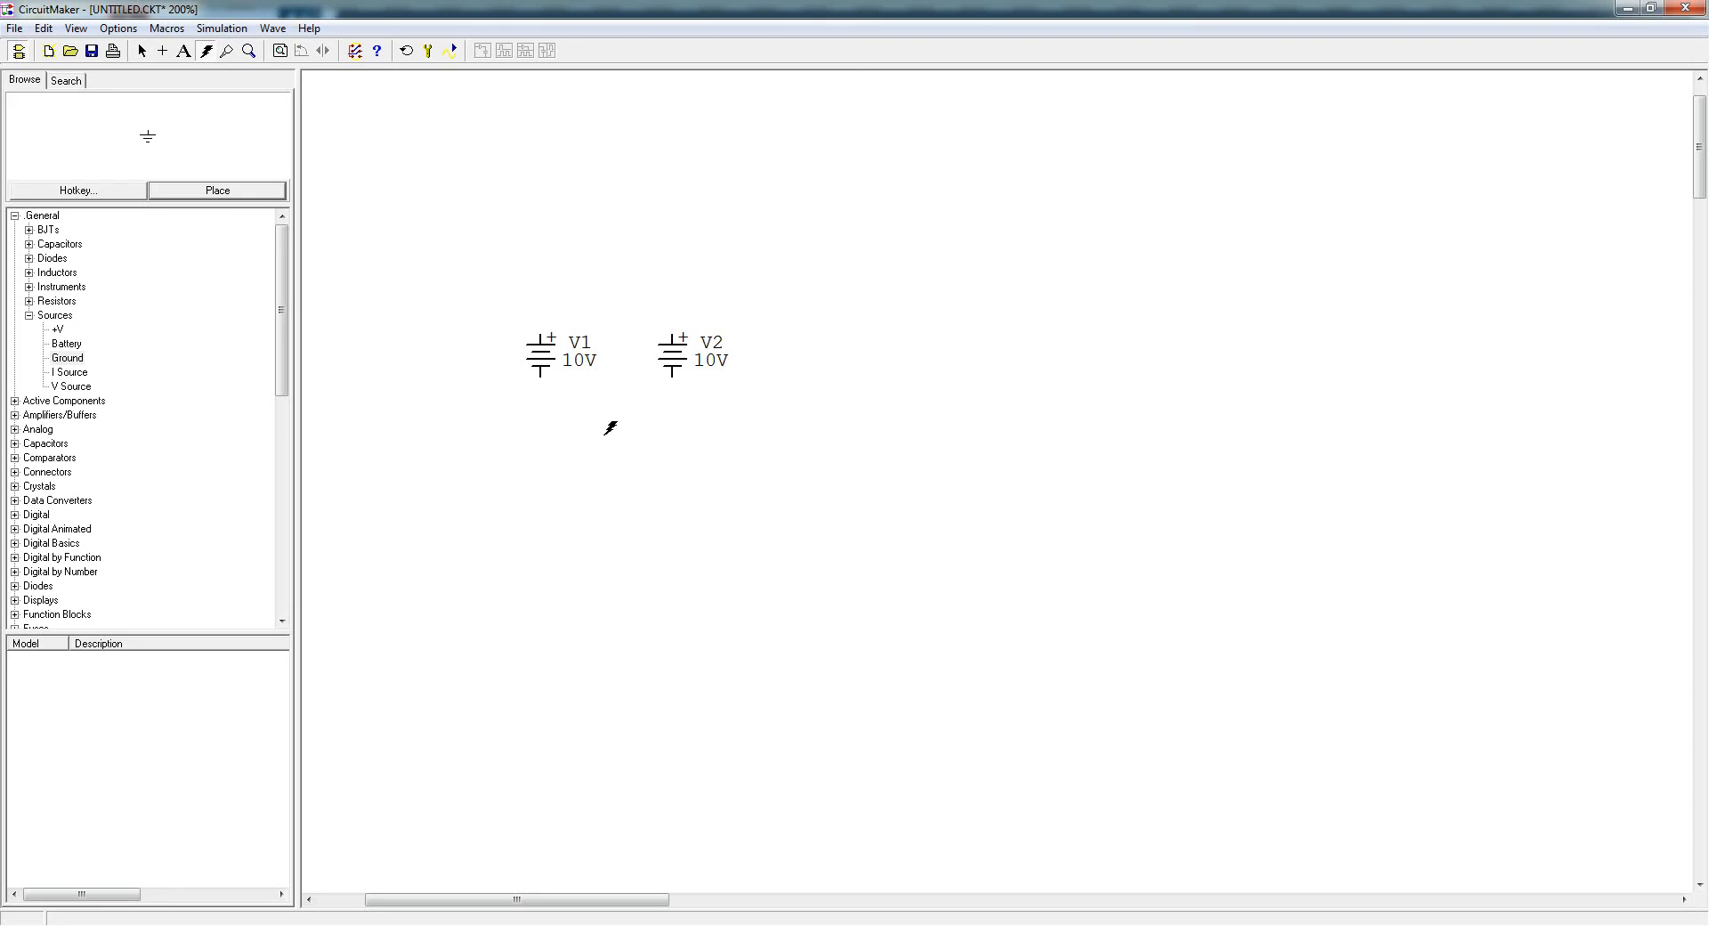
{"action": "left_click", "coordinate": [674, 343]}
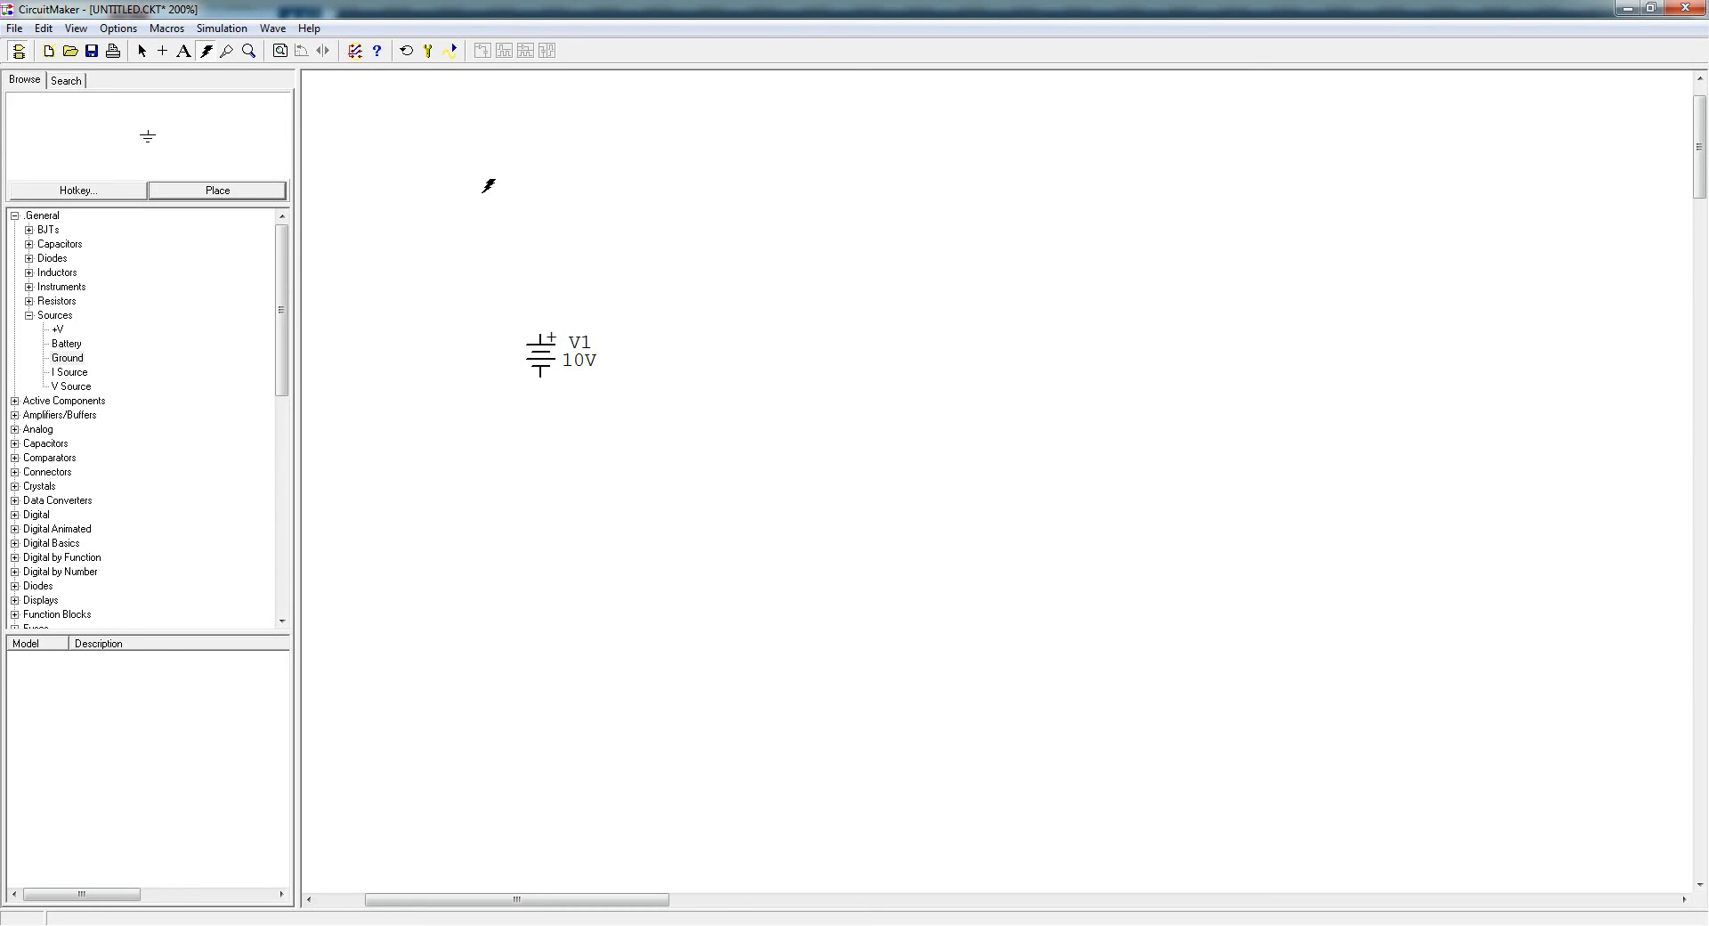
- Return to the Arrow tool and place a Ground directly below the battery
{"action": "left_click", "coordinate": [140, 52]}
{"action": "key", "text": "g"}
{"action": "left_click", "coordinate": [540, 431]}
- Place a +V source above the battery, and delete it again
{"action": "left_click", "coordinate": [540, 267]}
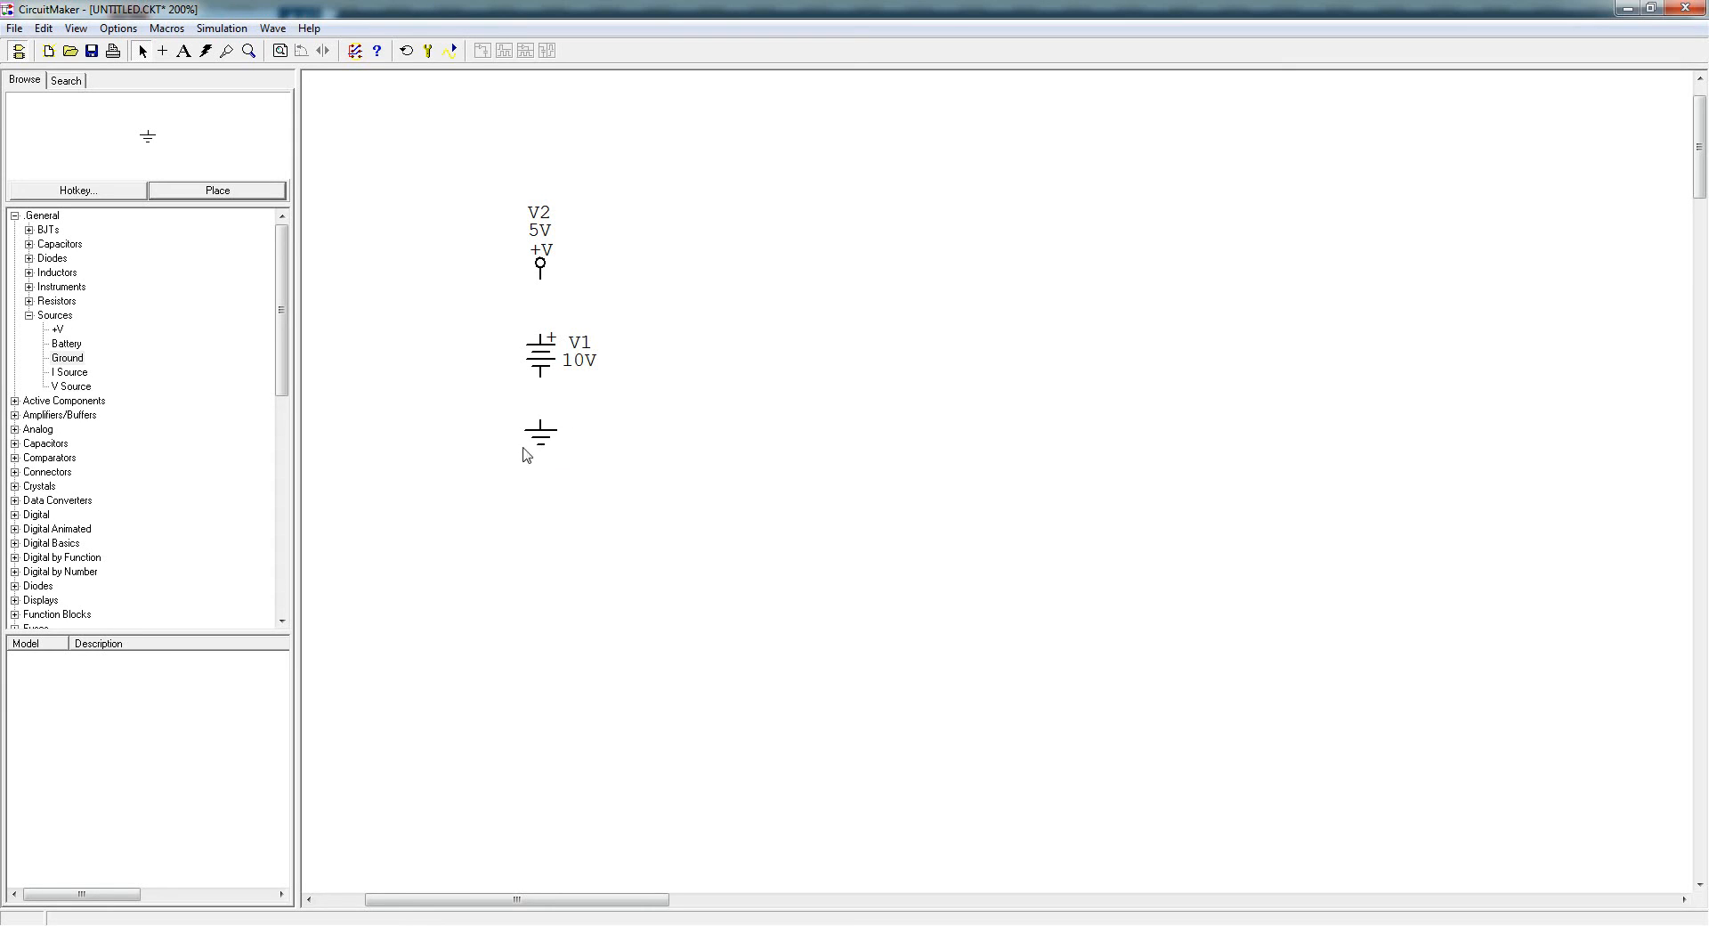
{"action": "left_click", "coordinate": [542, 267]}
{"action": "key", "text": "Delete"}
- Examine the tool, node label, zoom and print commands offered for empty areas of the schematic
{"action": "right_click", "coordinate": [561, 201]}
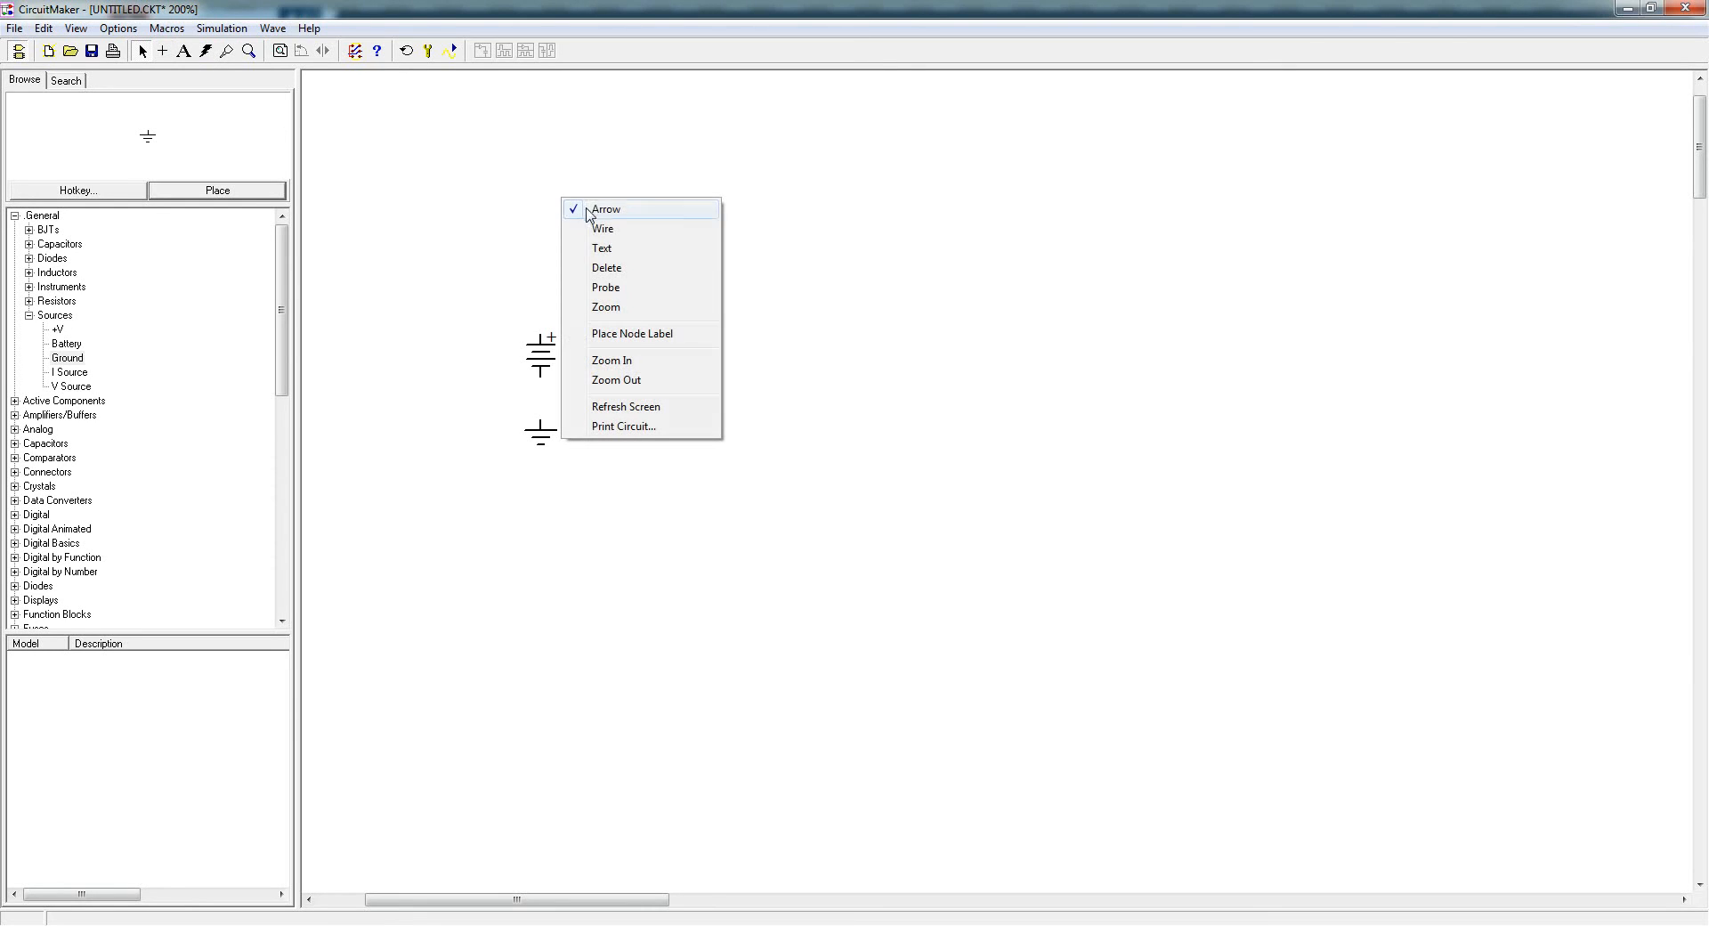
{"action": "left_click", "coordinate": [837, 246]}
{"action": "right_click", "coordinate": [1045, 212]}
{"action": "left_click", "coordinate": [773, 132]}
{"action": "right_click", "coordinate": [495, 91]}
{"action": "left_click", "coordinate": [399, 117]}
{"action": "right_click", "coordinate": [345, 177]}
{"action": "left_click", "coordinate": [596, 164]}
{"action": "right_click", "coordinate": [784, 206]}
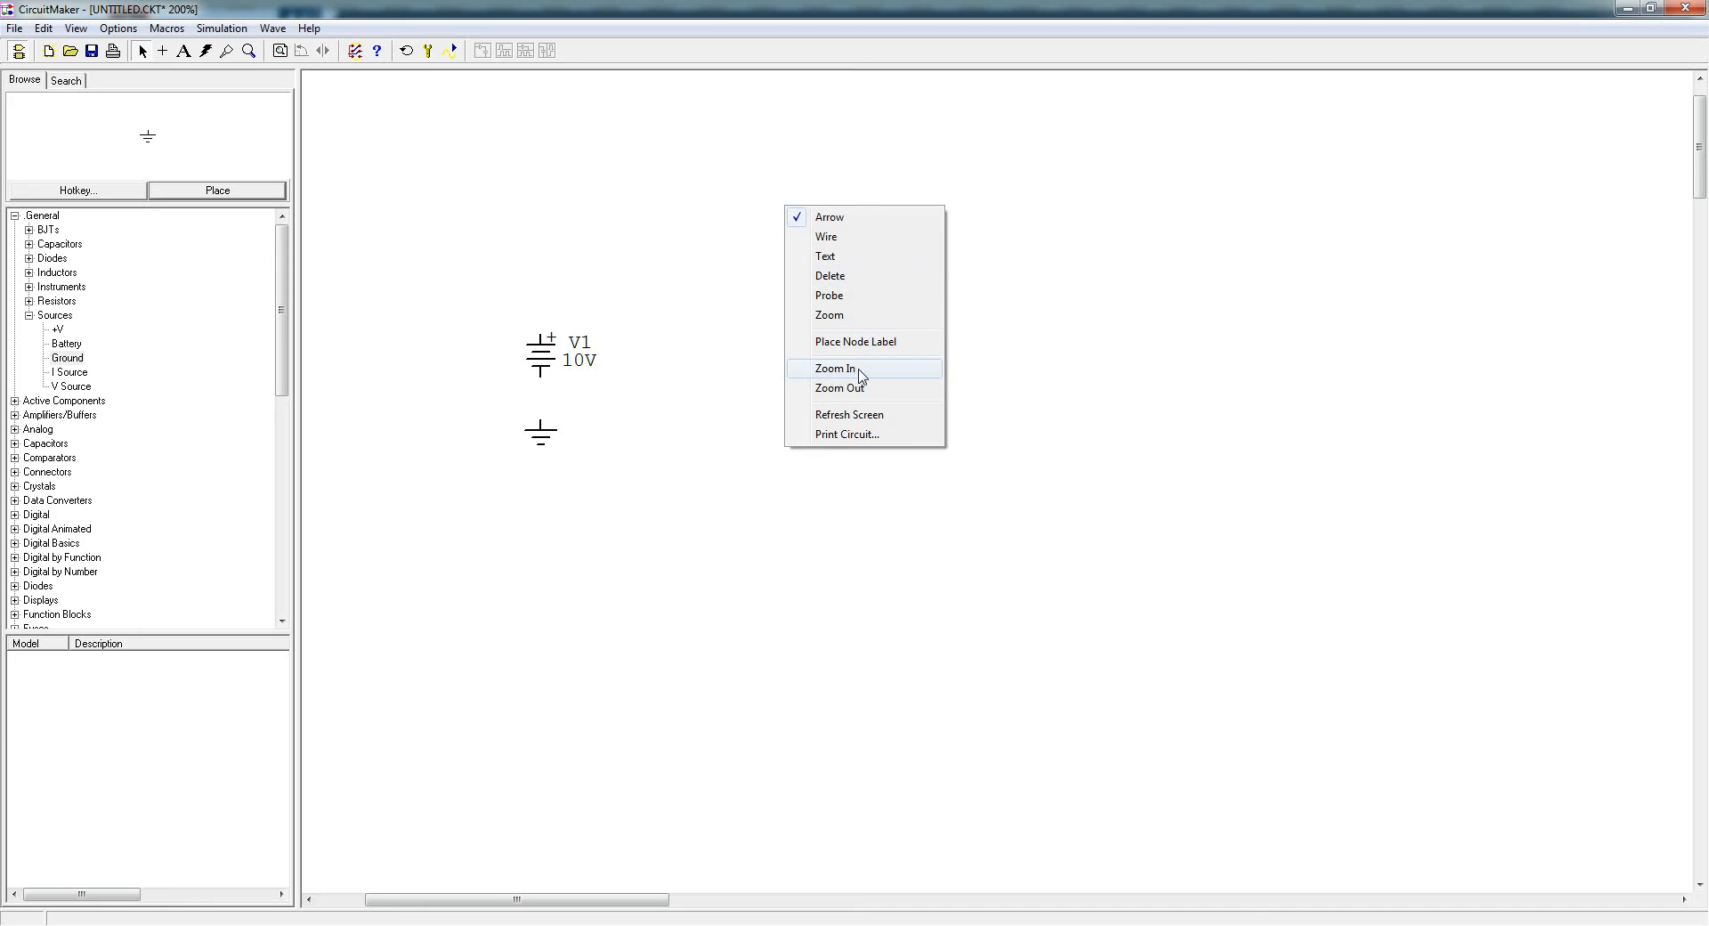
{"action": "left_click", "coordinate": [659, 362]}
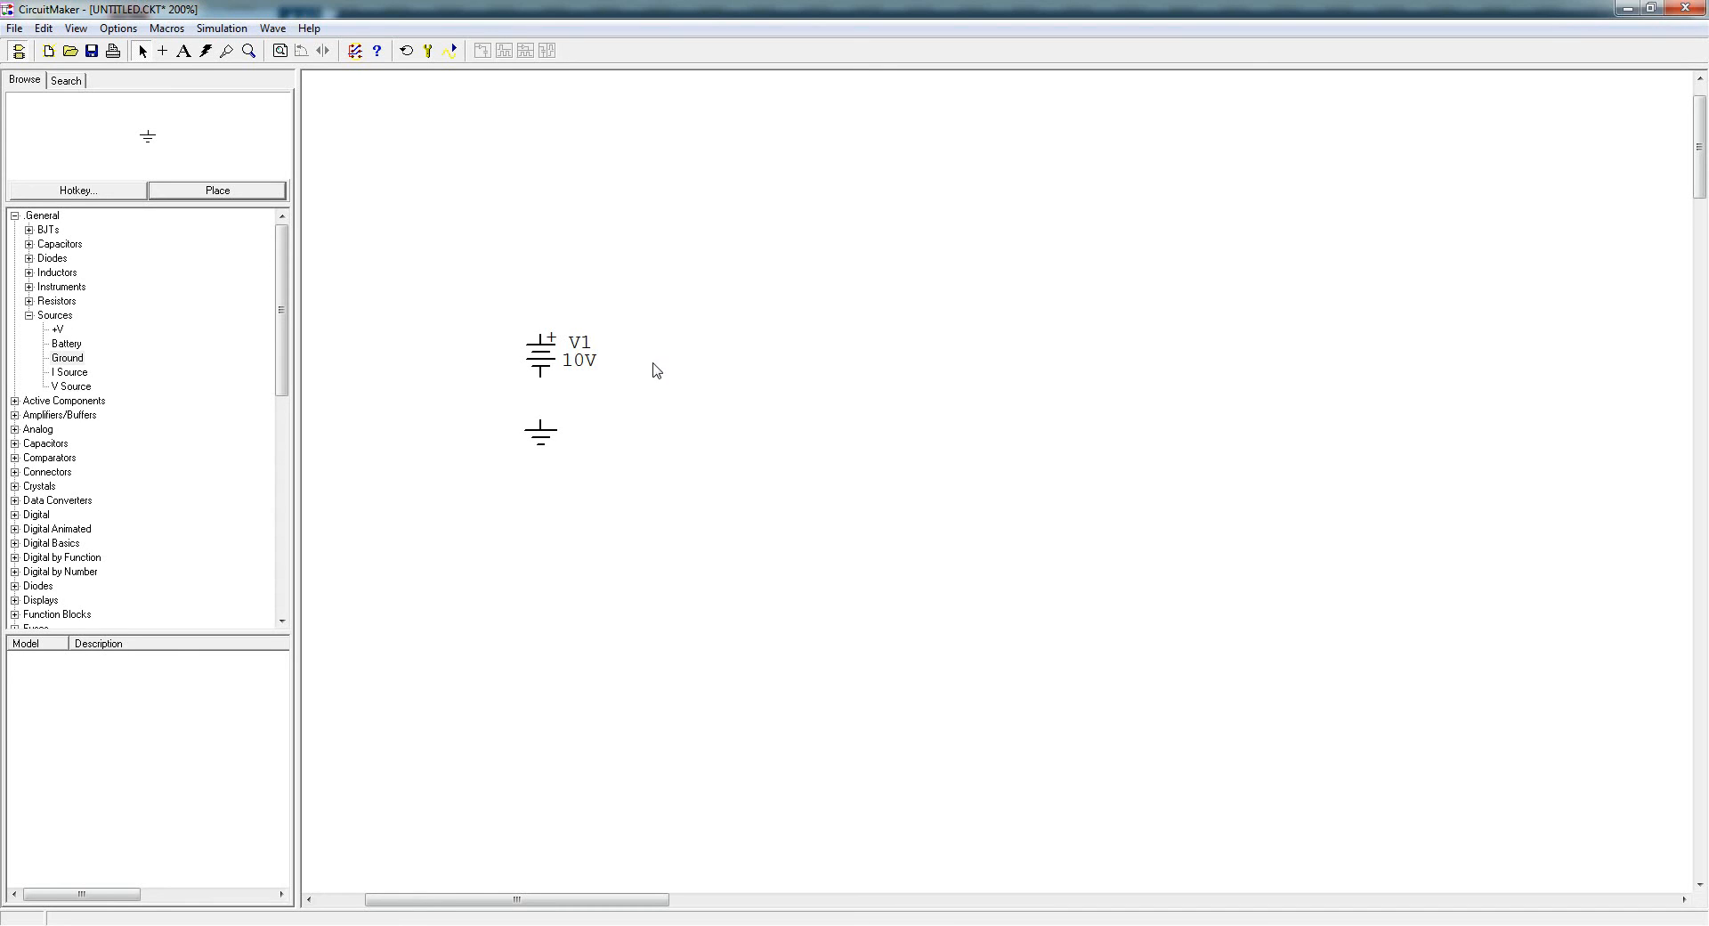
- Zoom the schematic in to 800% and back out to 200%, and shift the view sideways
{"action": "right_click", "coordinate": [642, 374]}
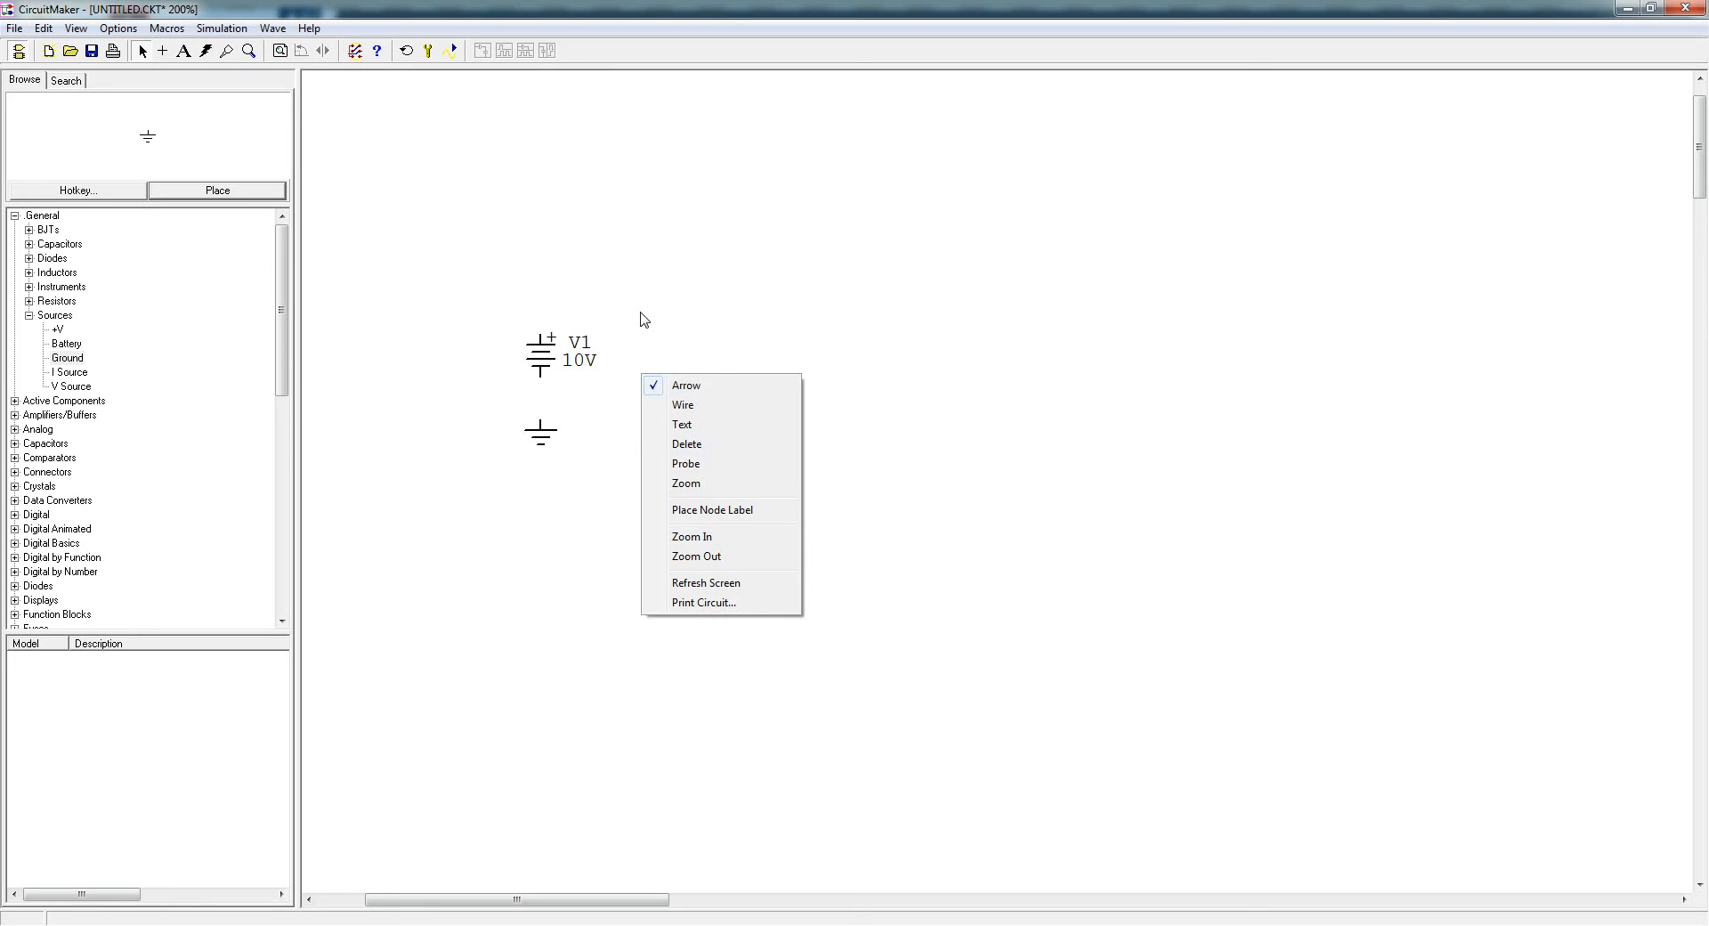
{"action": "left_click", "coordinate": [694, 539]}
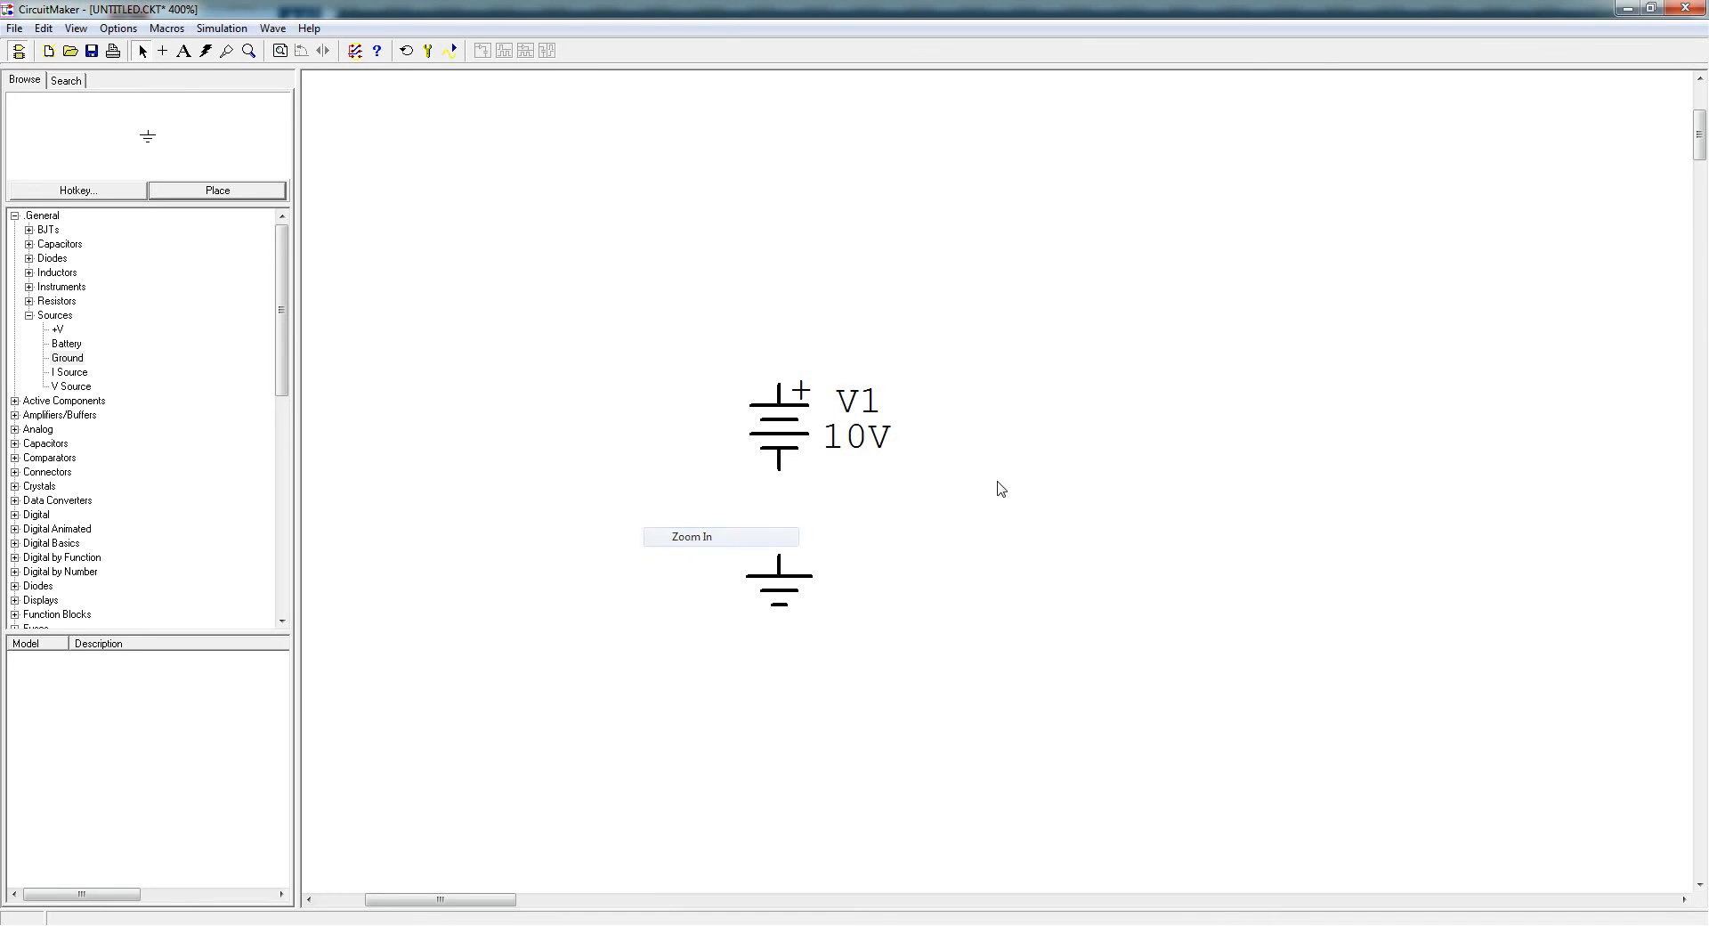
{"action": "right_click", "coordinate": [1061, 425]}
{"action": "left_click", "coordinate": [1104, 582]}
{"action": "right_click", "coordinate": [773, 398]}
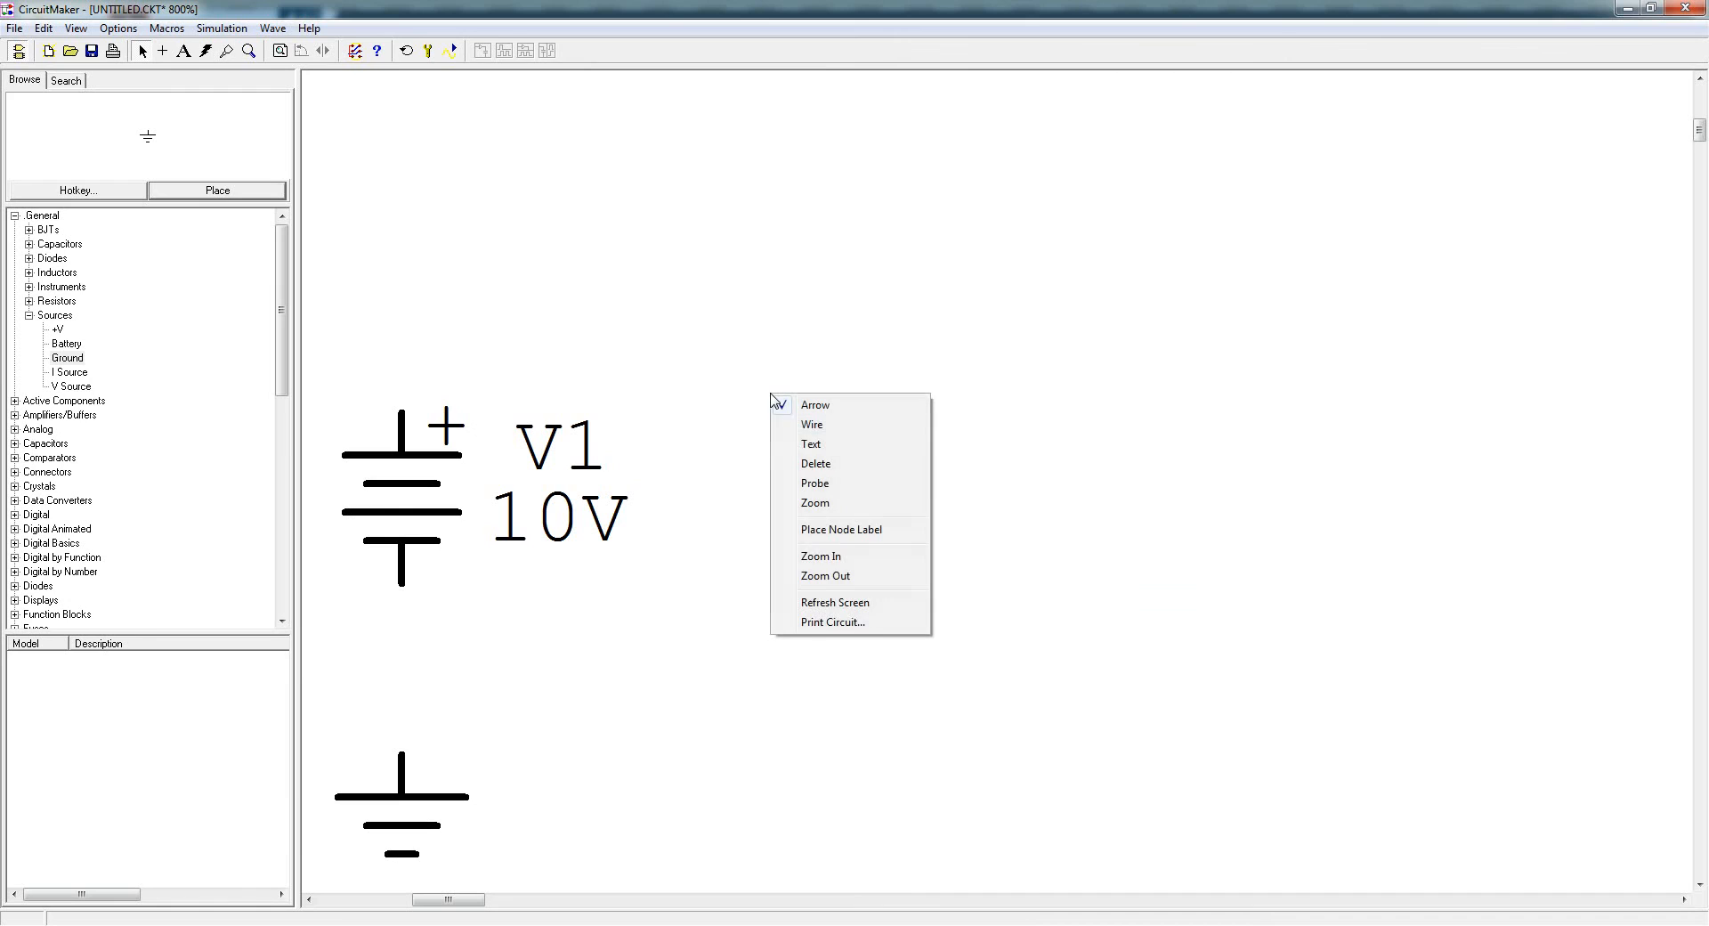
{"action": "left_click", "coordinate": [825, 575]}
{"action": "right_click", "coordinate": [1002, 493]}
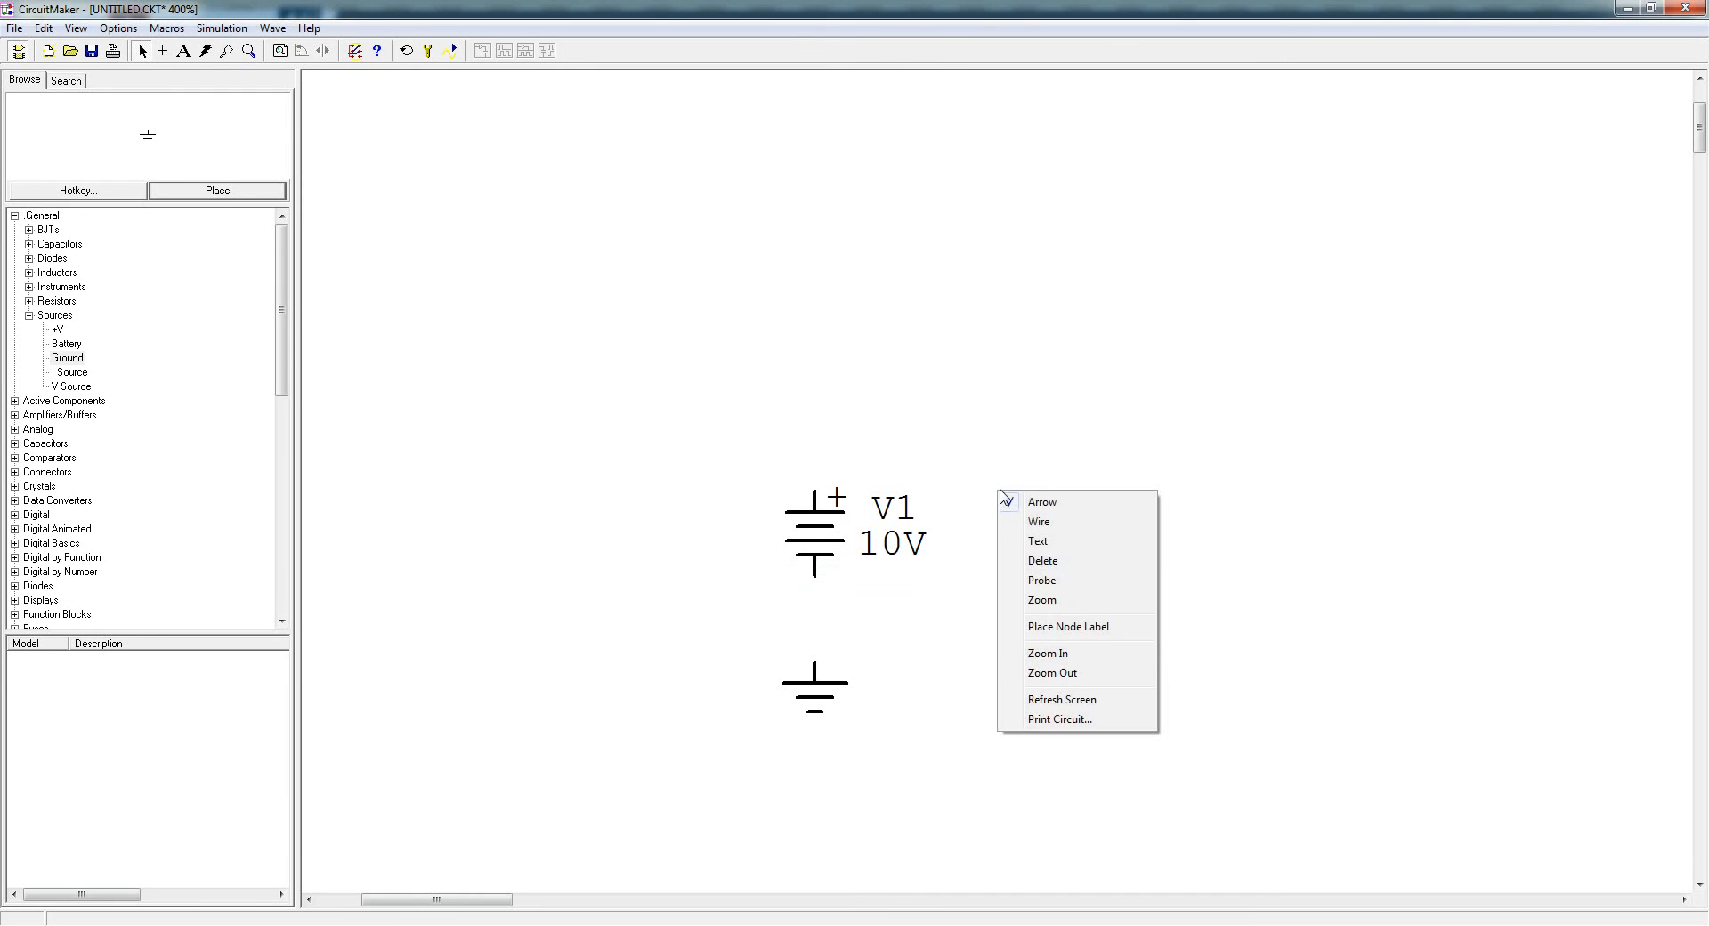
{"action": "left_click", "coordinate": [1052, 672]}
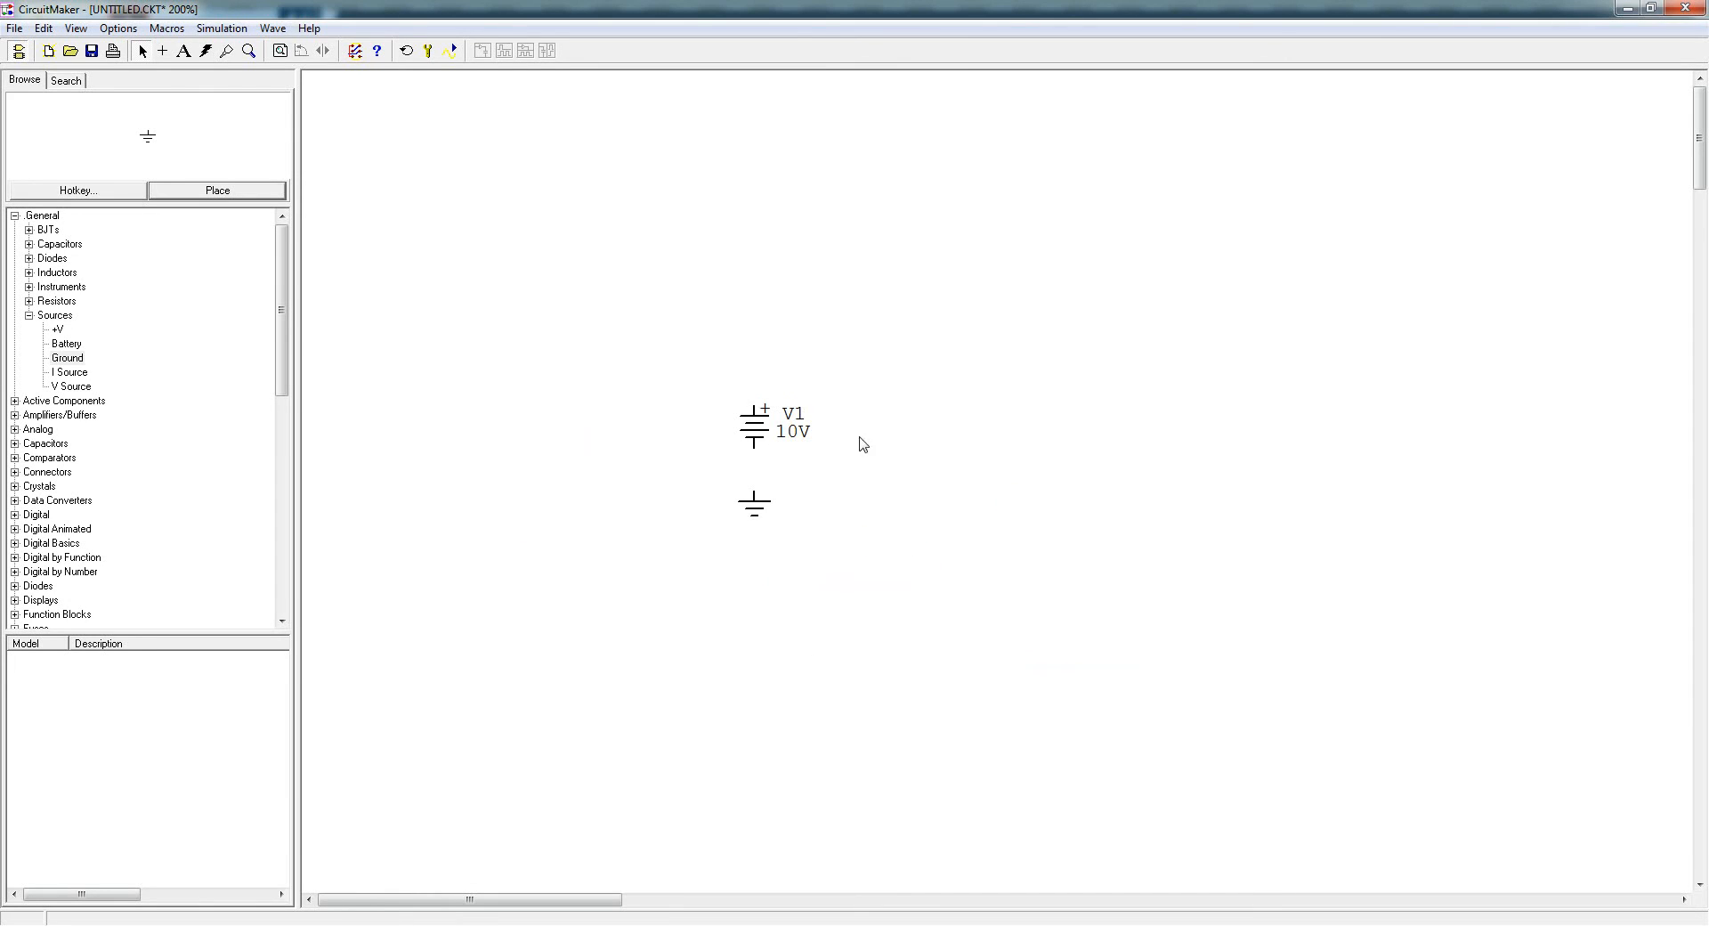
{"action": "left_click_drag", "start_coordinate": [538, 908], "coordinate": [562, 908]}
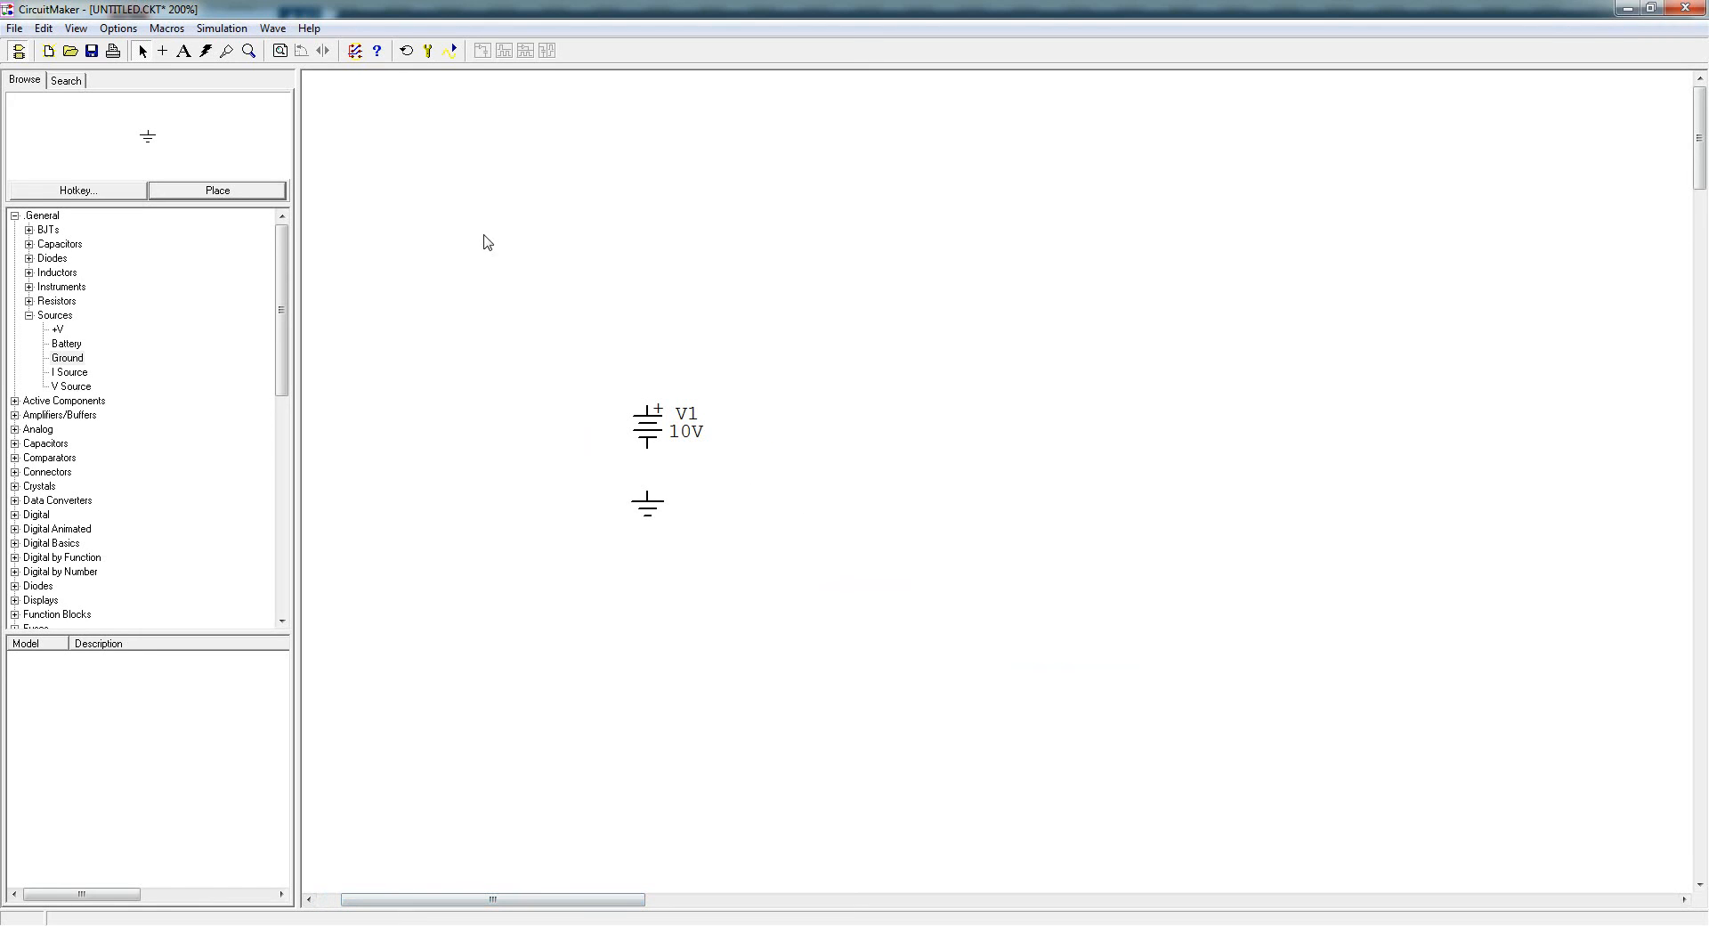
- Activate the Wire tool, start a horizontal trial wire in the empty area above the battery, and cancel it
{"action": "left_click", "coordinate": [164, 52]}
{"action": "left_click", "coordinate": [164, 52]}
{"action": "left_click_drag", "start_coordinate": [528, 255], "coordinate": [801, 256]}
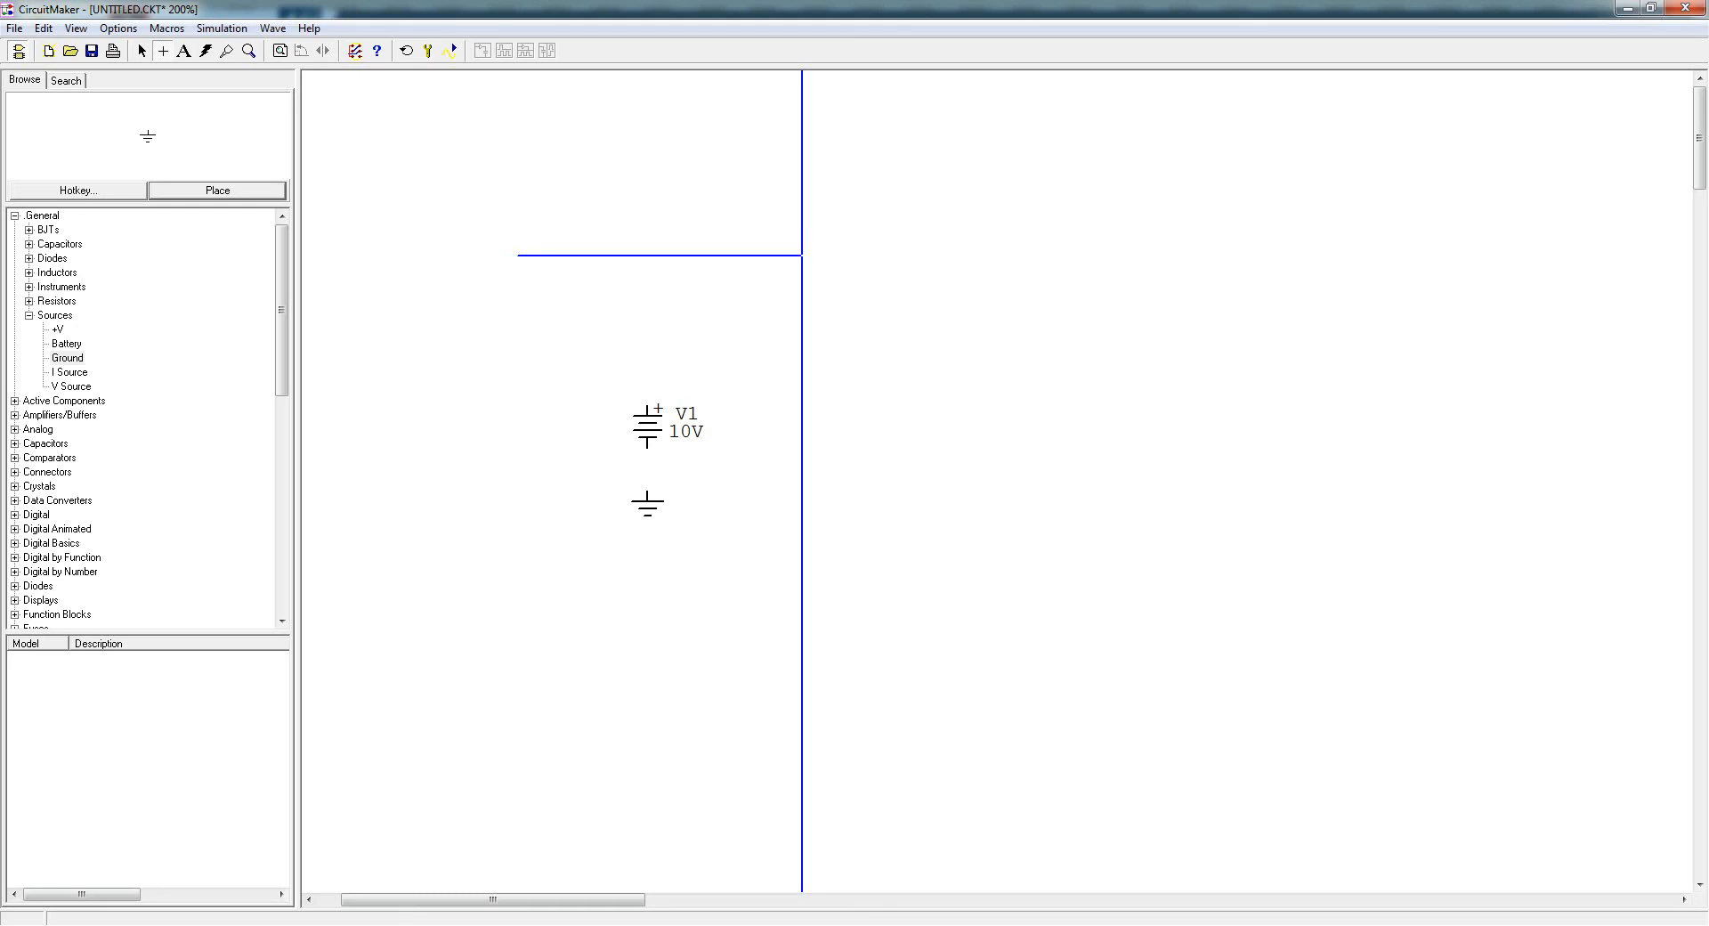
{"action": "left_click_drag", "start_coordinate": [801, 256], "coordinate": [582, 256]}
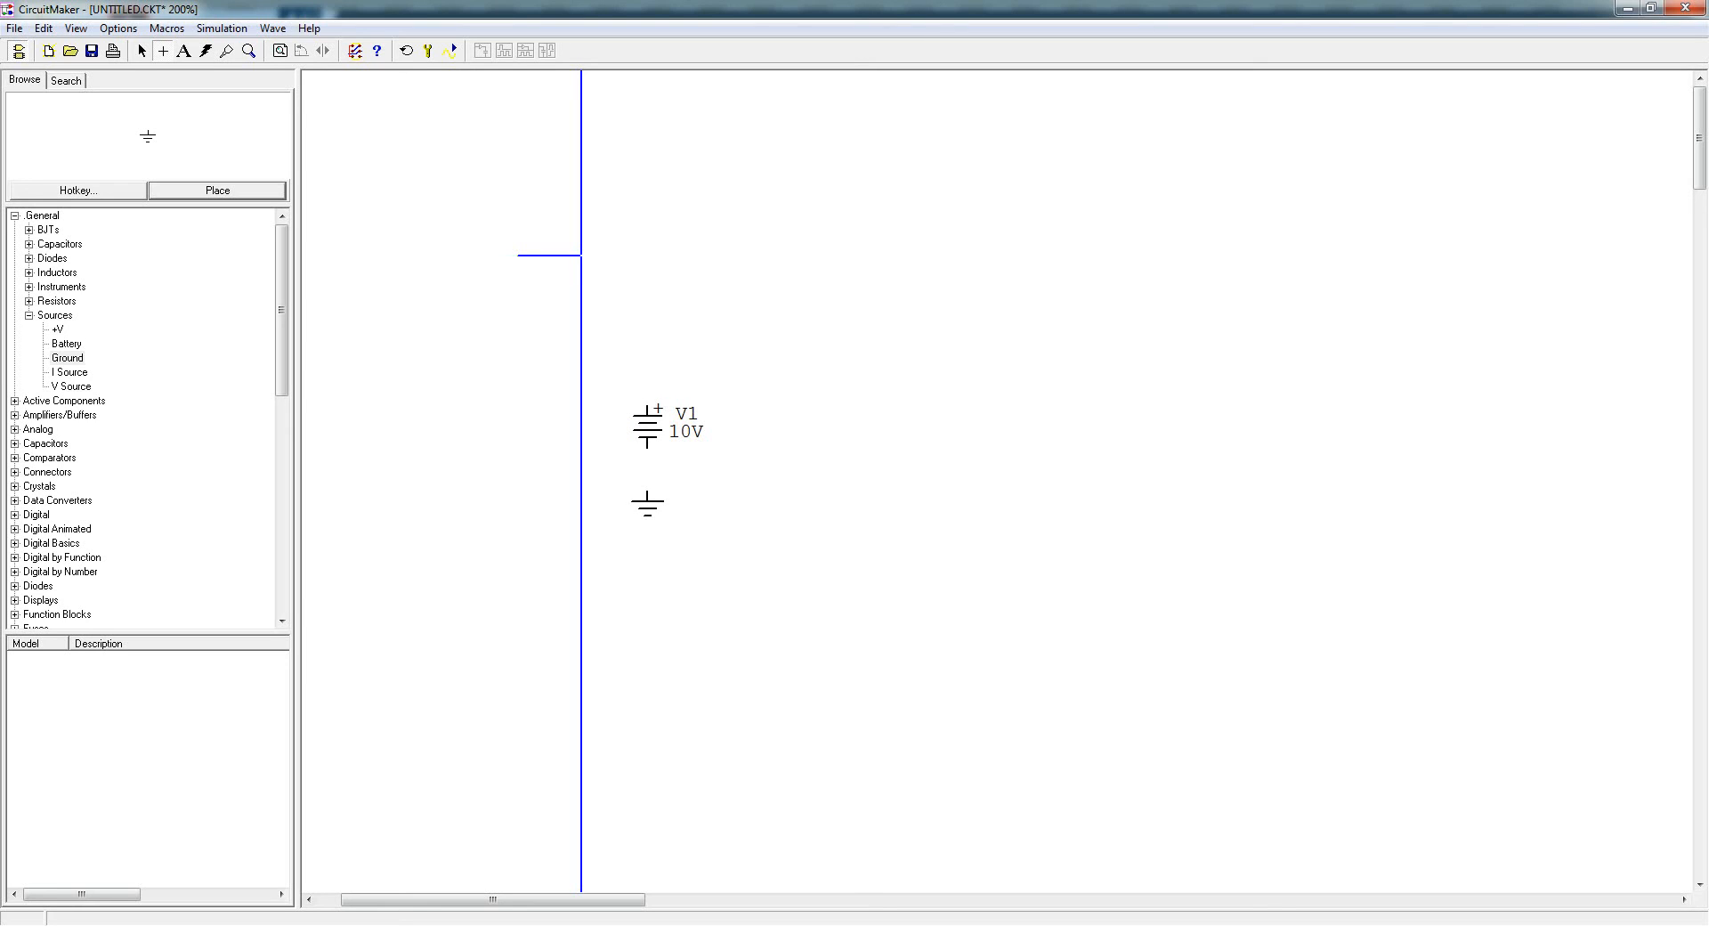
{"action": "right_click", "coordinate": [582, 256]}
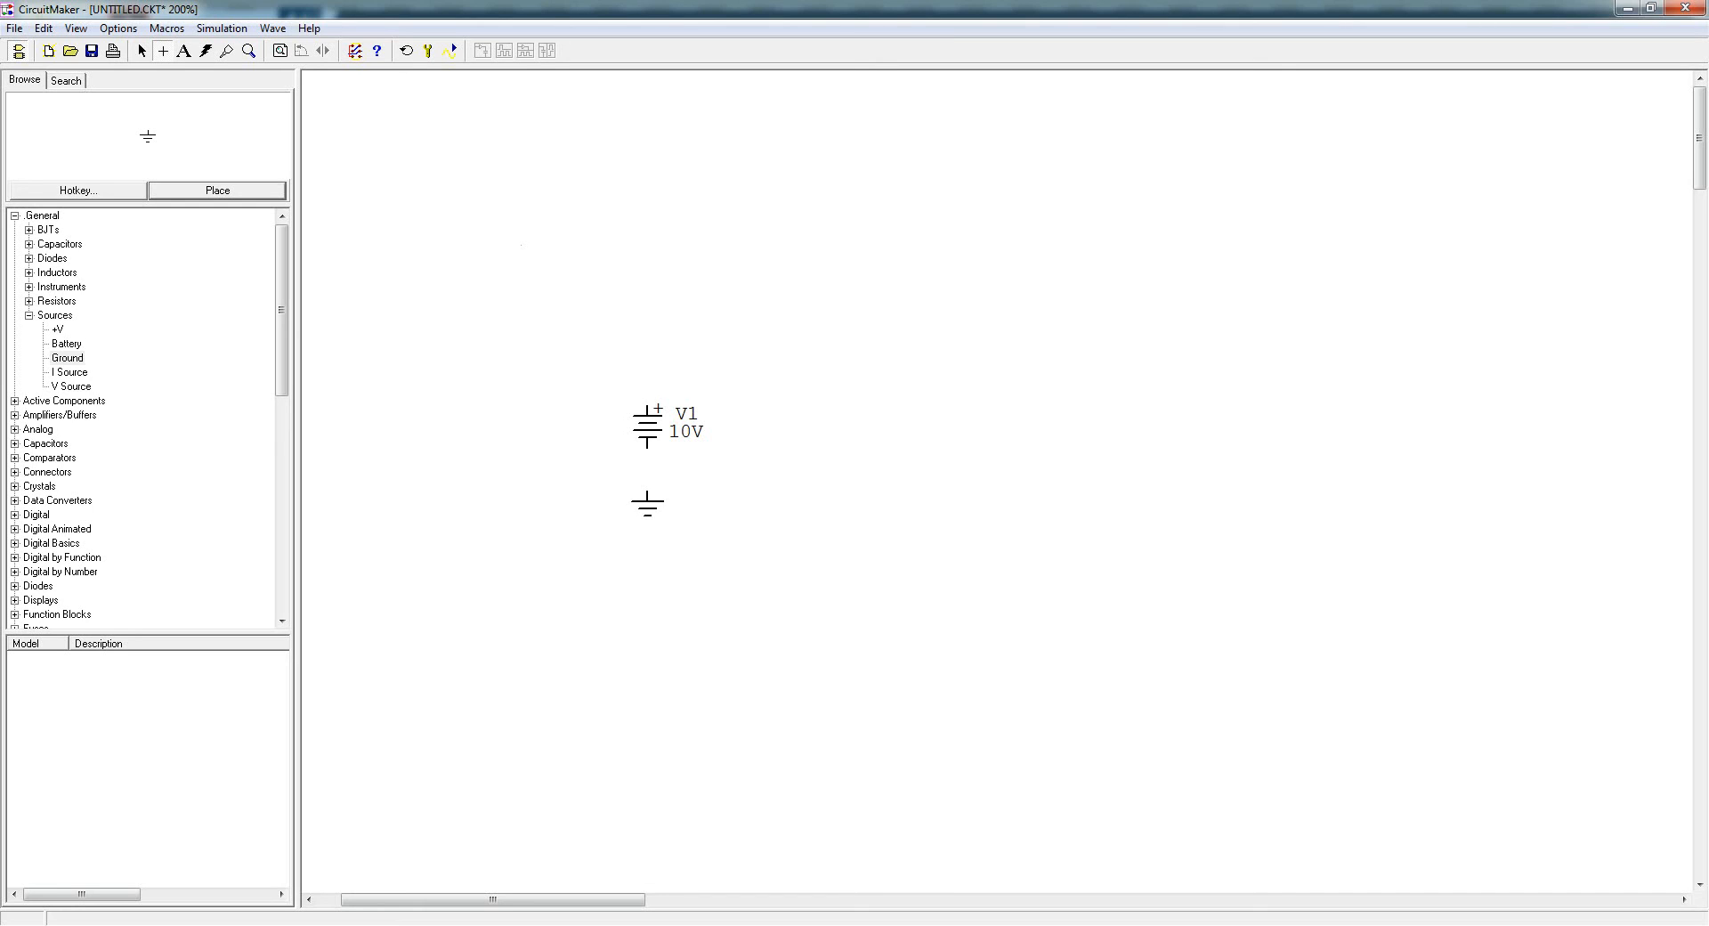
- Route a trial wire with several right-angle bends through the empty area above the battery, and cancel it
{"action": "left_click_drag", "start_coordinate": [523, 243], "coordinate": [883, 244]}
{"action": "left_click", "coordinate": [882, 244]}
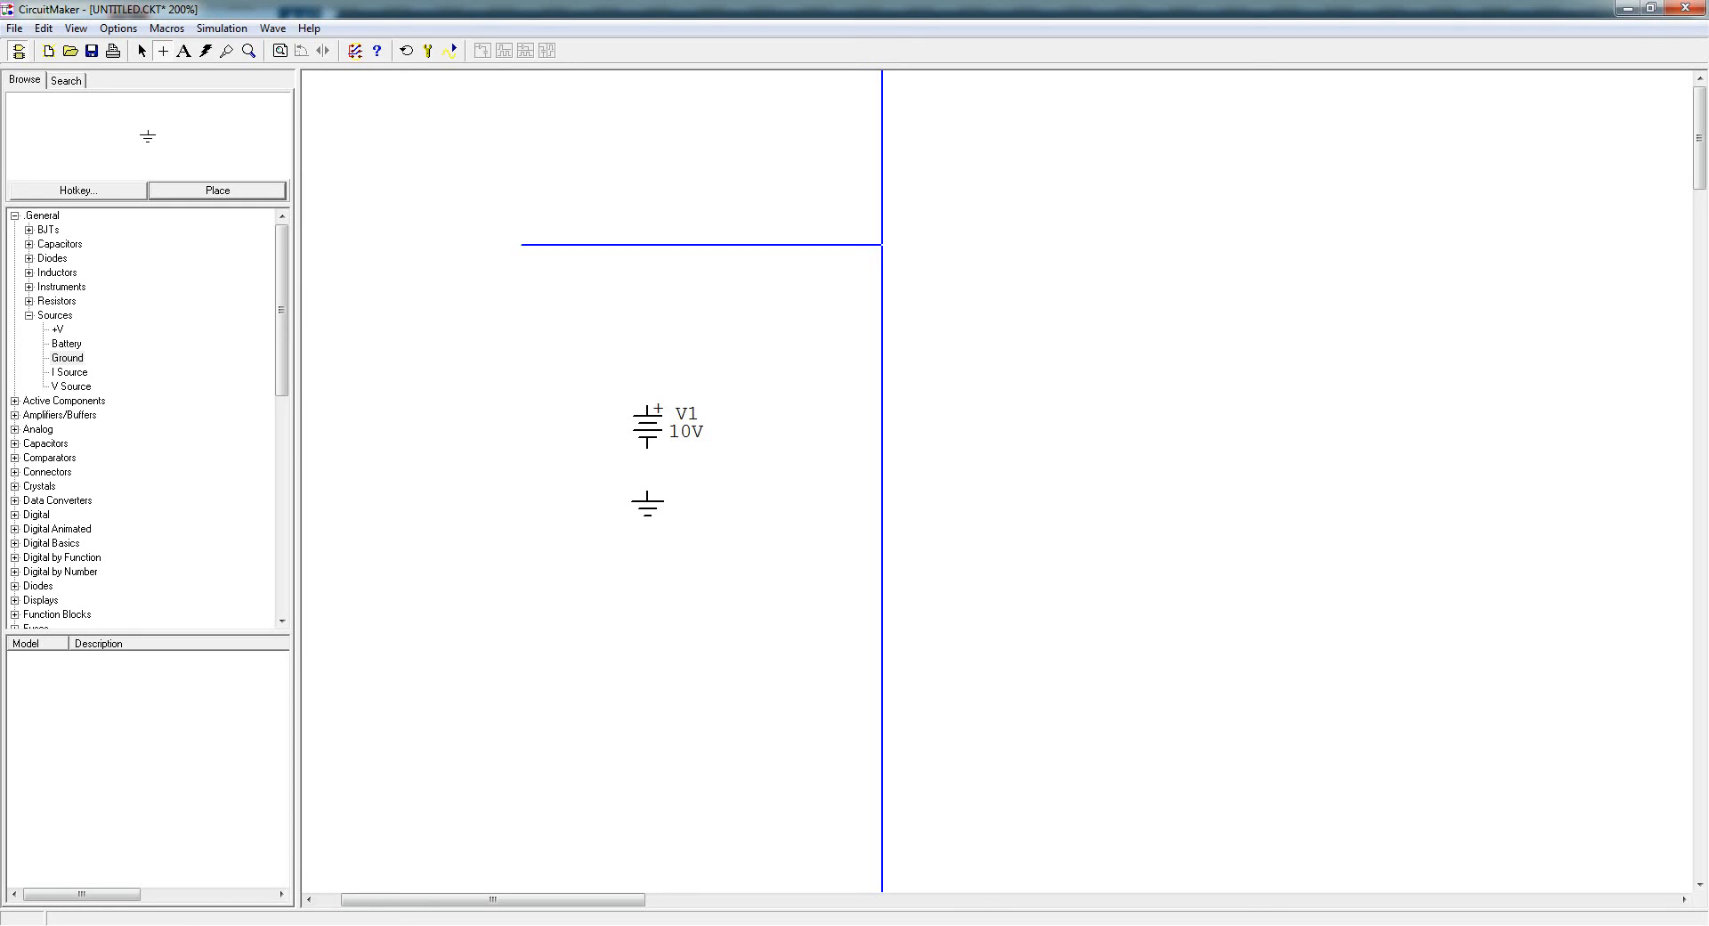
{"action": "left_click", "coordinate": [882, 243]}
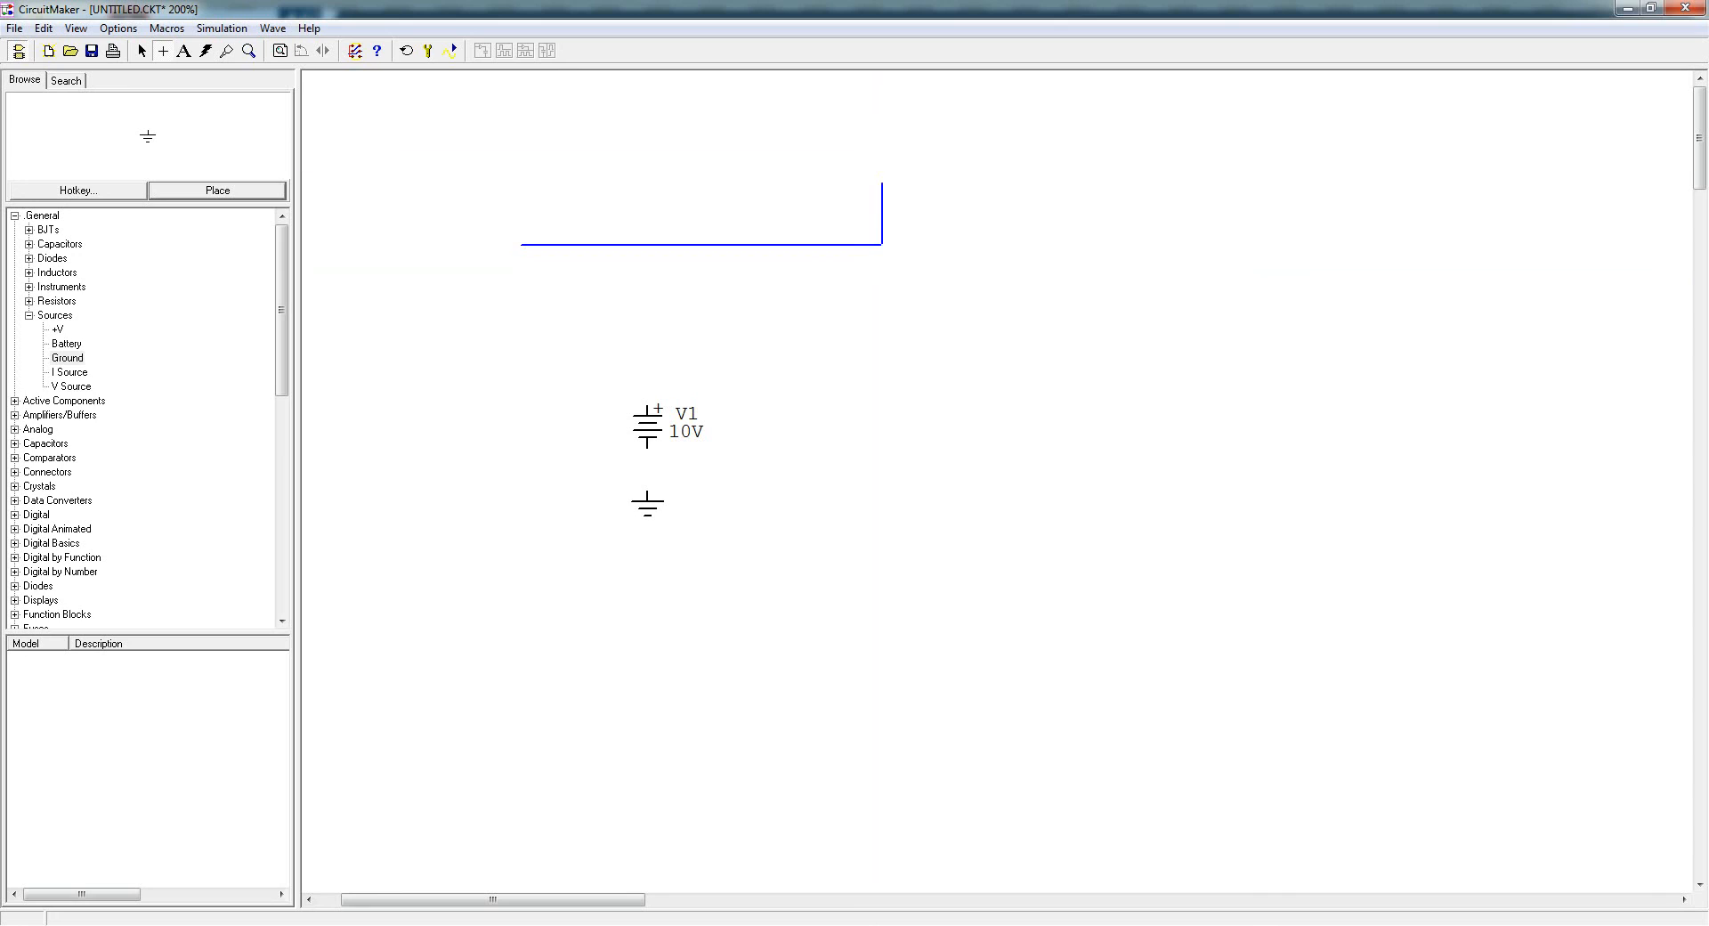
{"action": "left_click", "coordinate": [883, 294]}
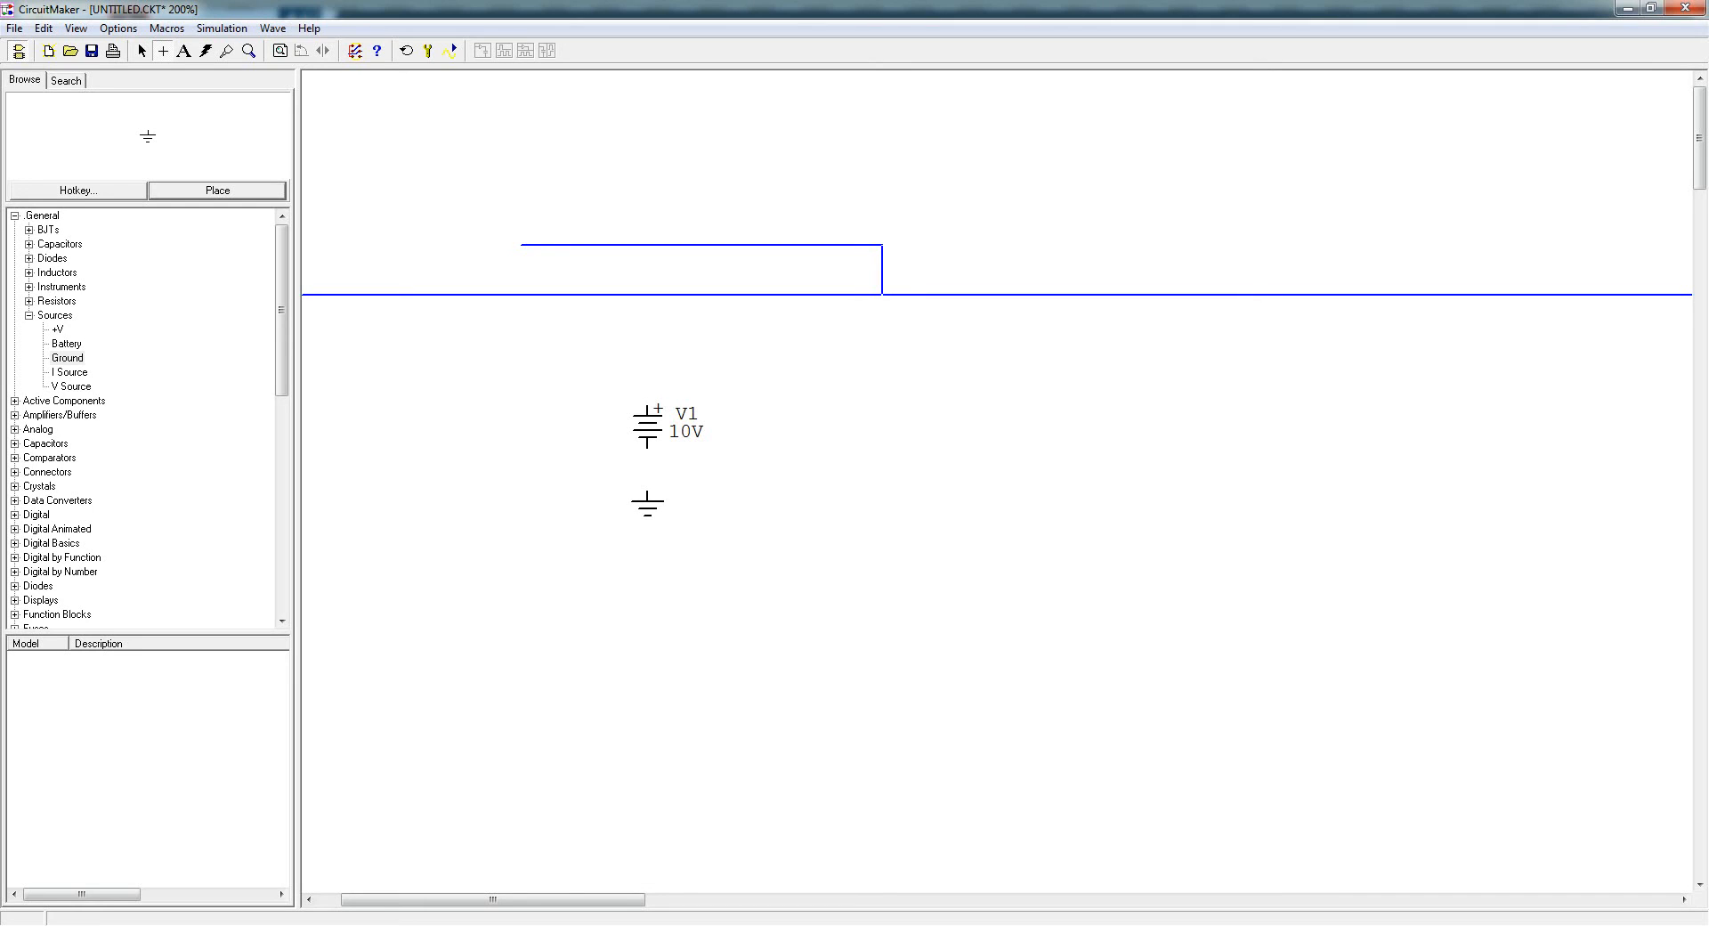
{"action": "left_click", "coordinate": [882, 293]}
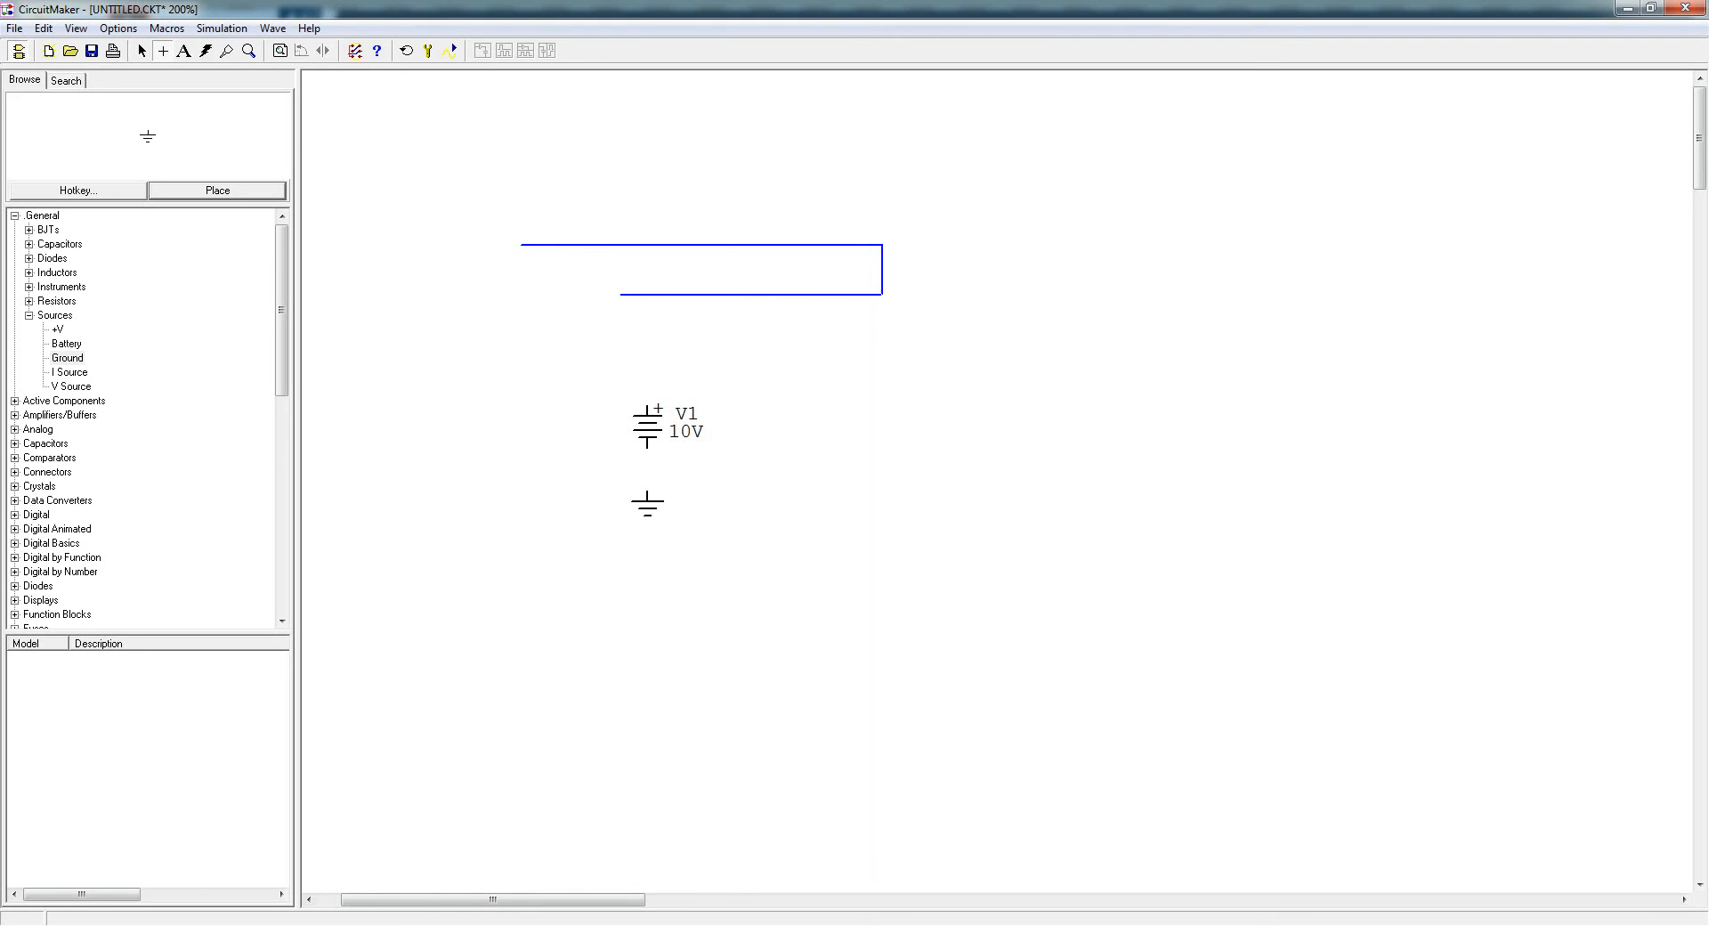
{"action": "left_click", "coordinate": [630, 294]}
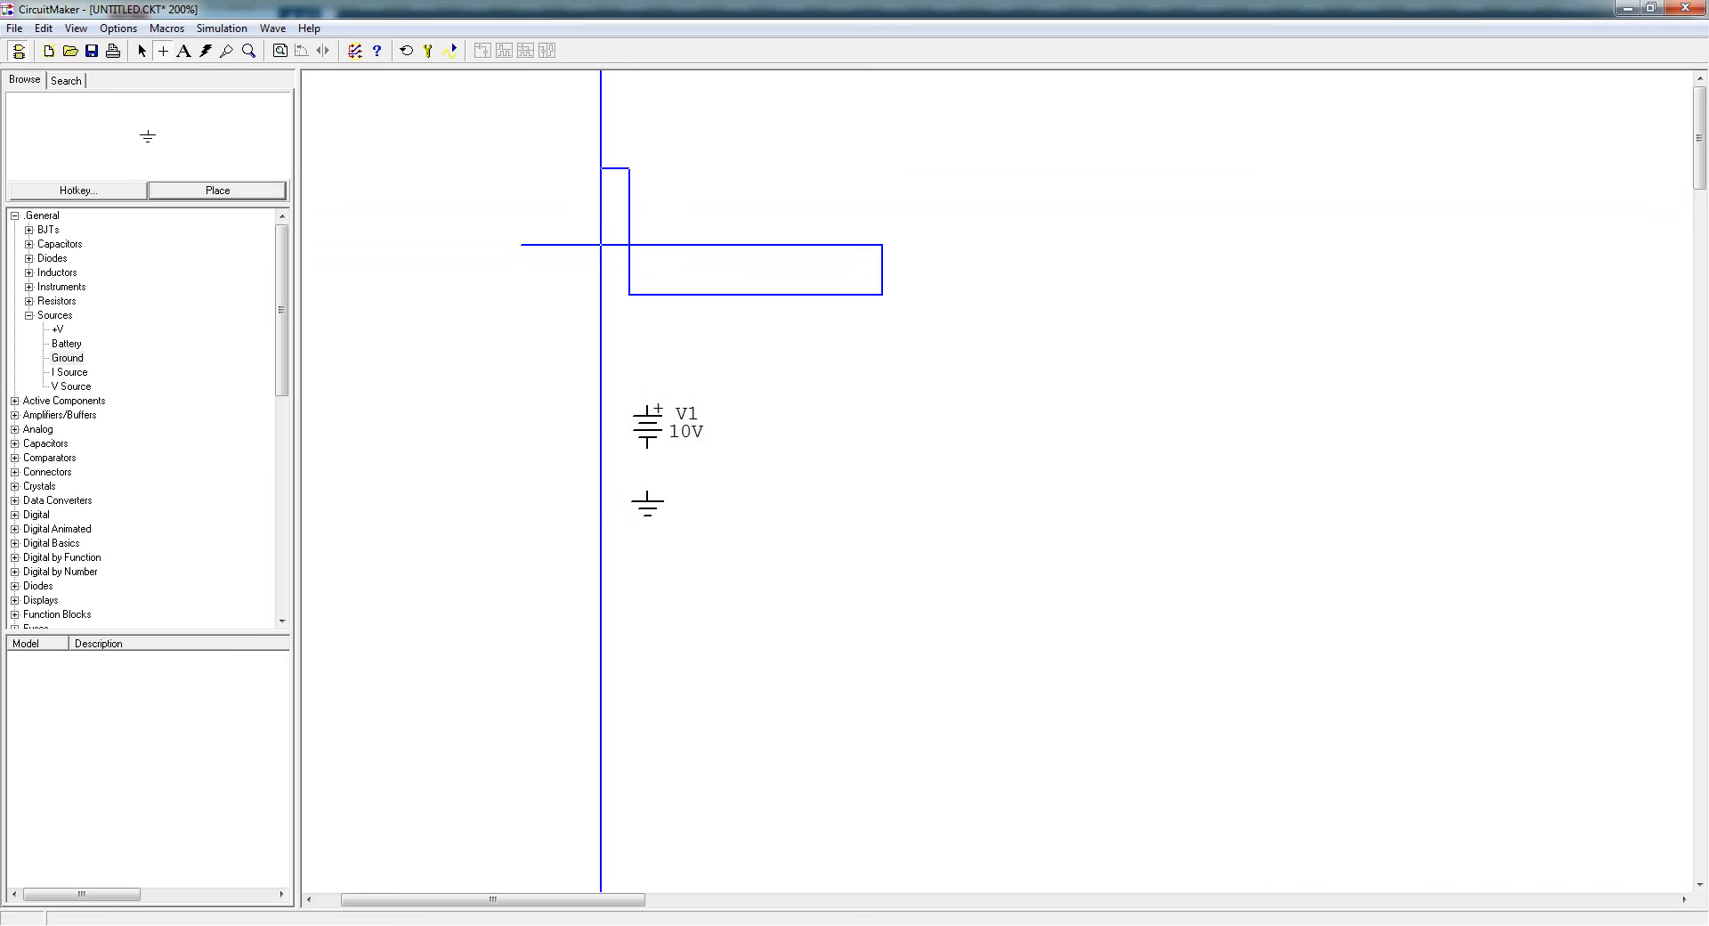
{"action": "right_click", "coordinate": [601, 173]}
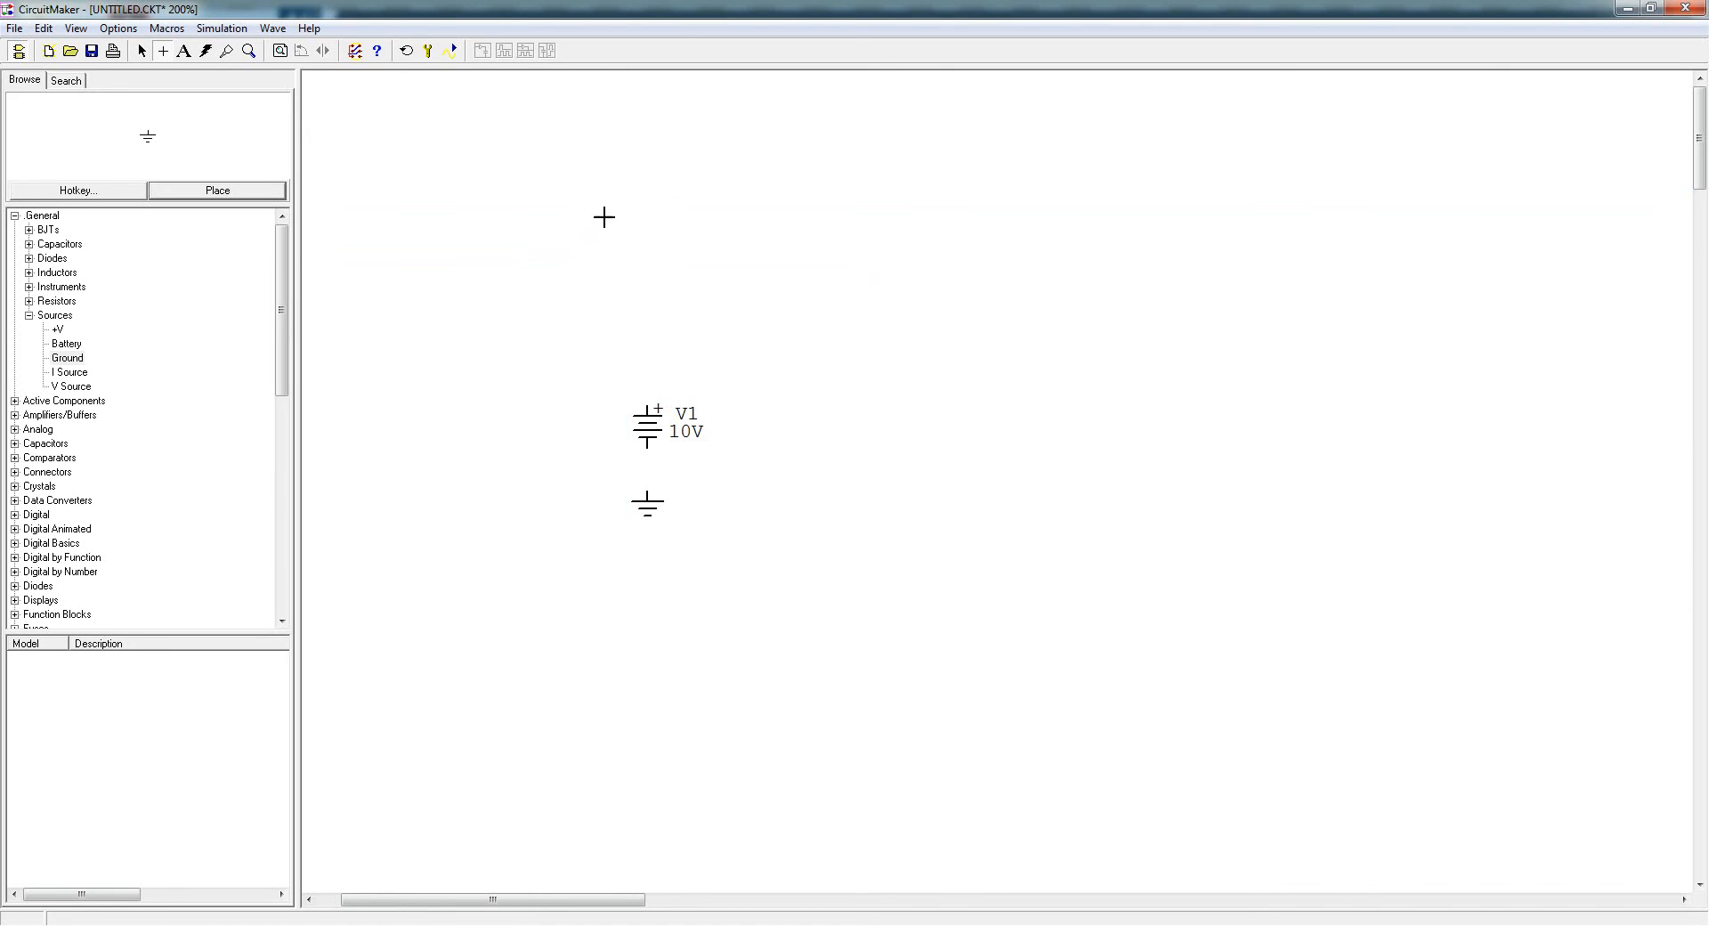
- Start two more trial wires above the battery, one bent and one straight, and cancel each of them
{"action": "left_click", "coordinate": [510, 203]}
{"action": "left_click", "coordinate": [664, 267]}
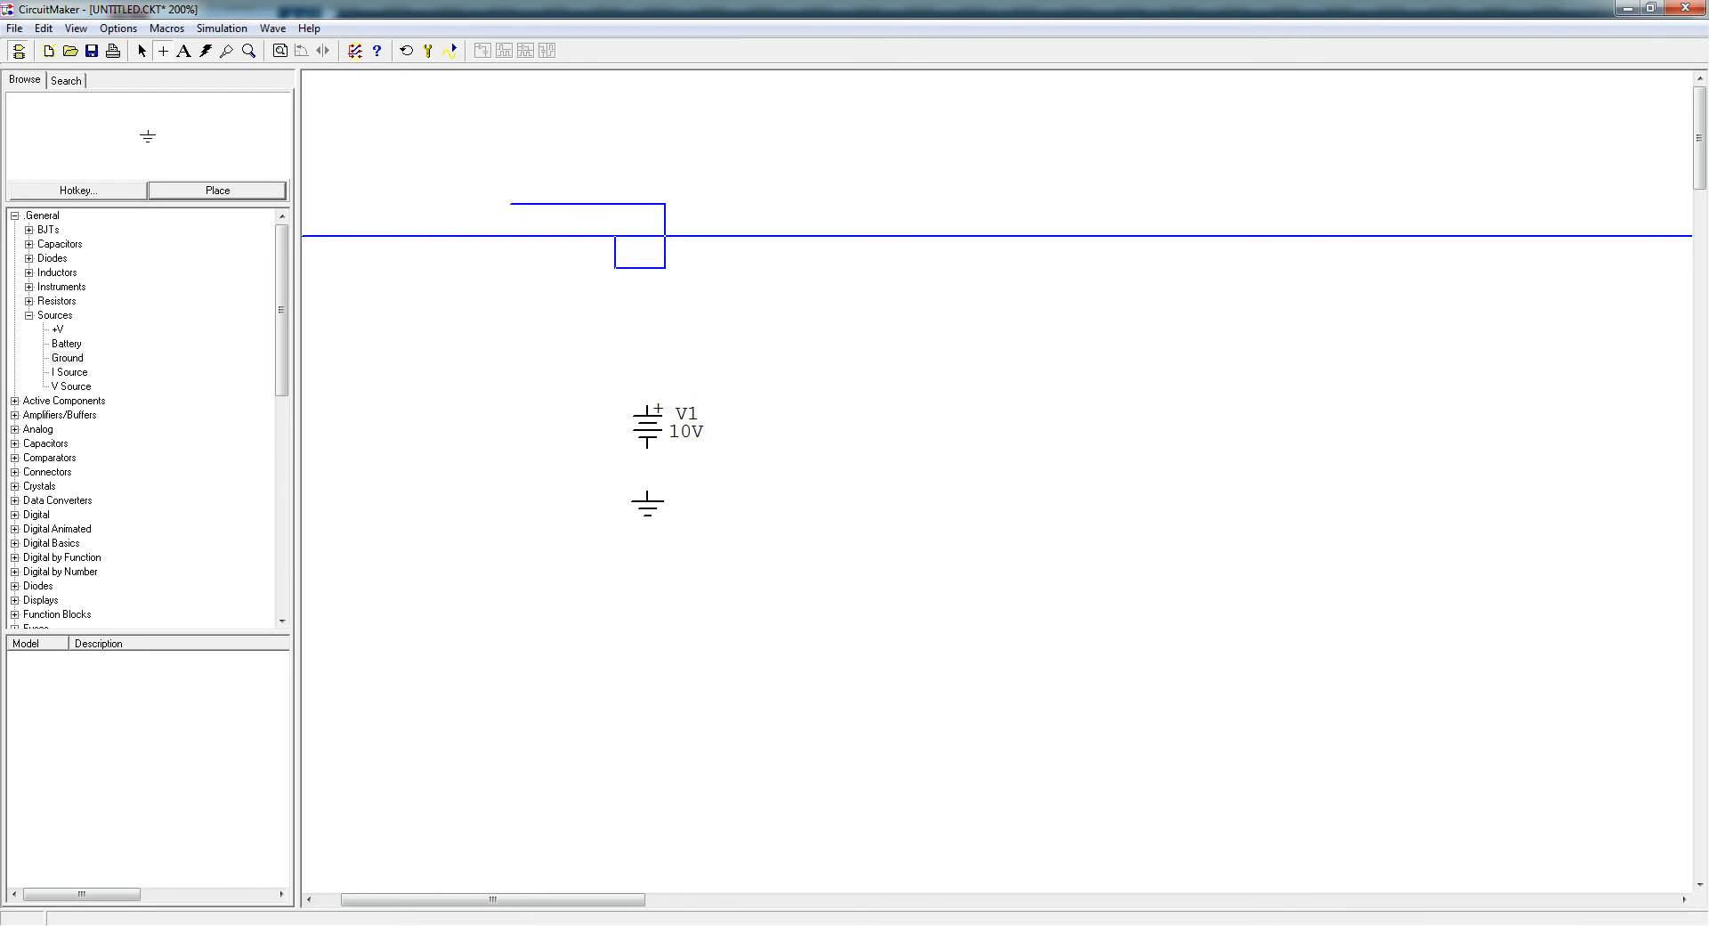
{"action": "key", "text": "Escape"}
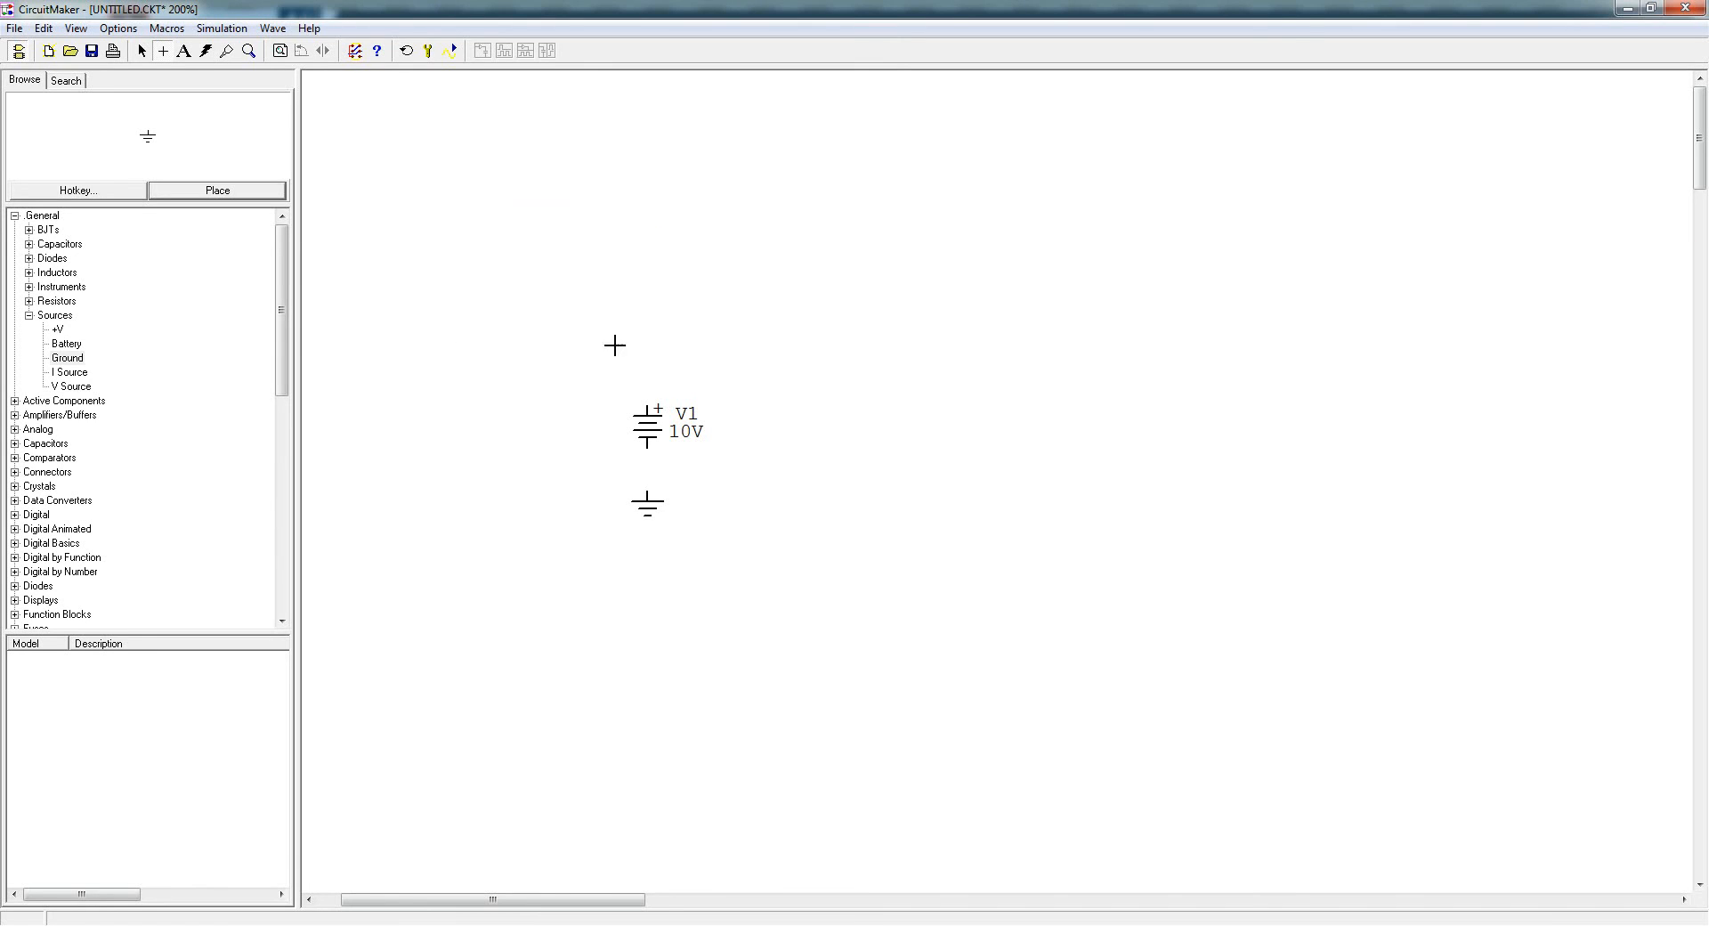
{"action": "left_click", "coordinate": [439, 194]}
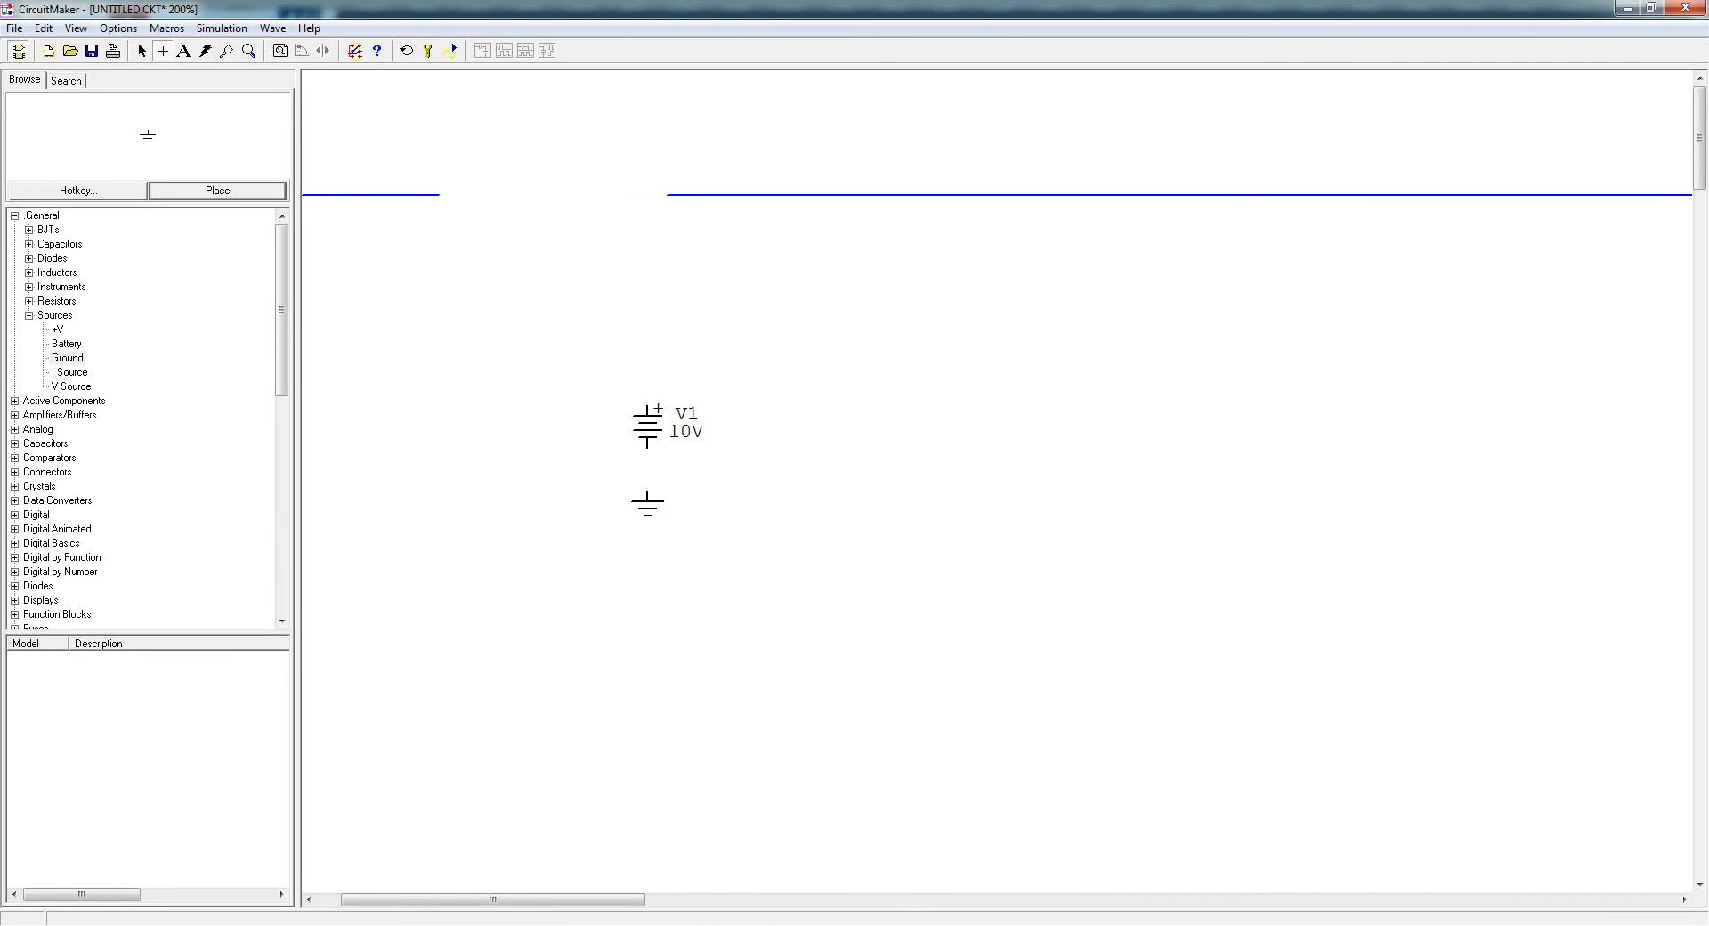
{"action": "right_click", "coordinate": [668, 216]}
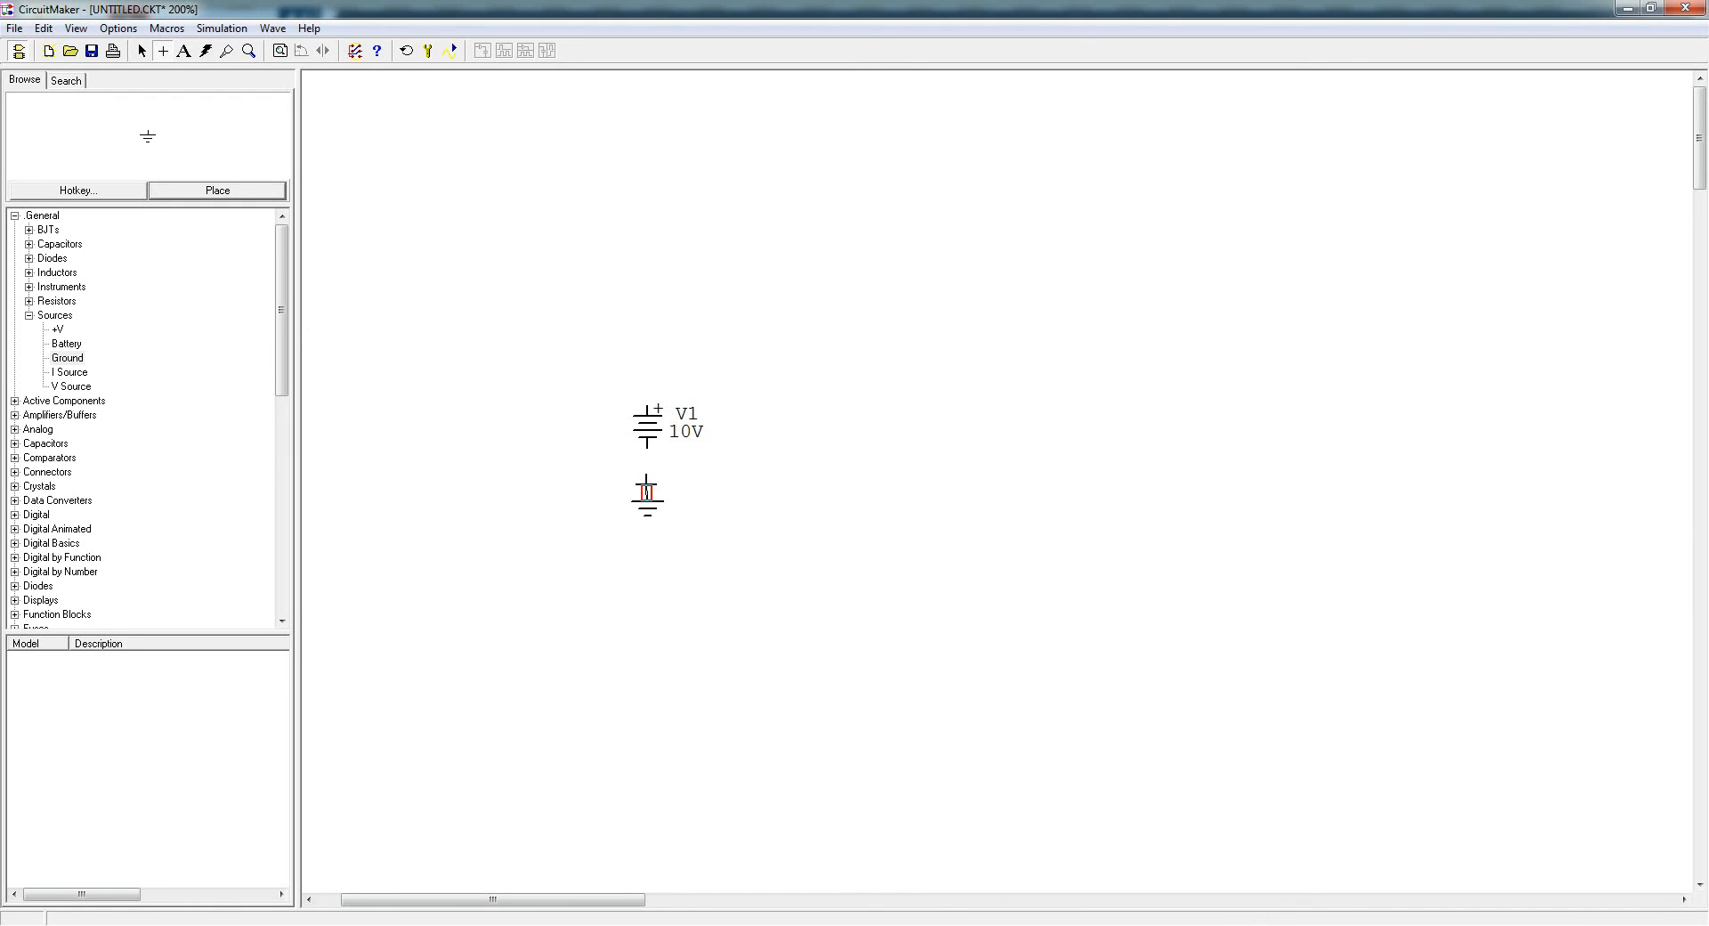
- Connect the ground's pin to the battery's negative terminal with a straight vertical wire
{"action": "left_click_drag", "start_coordinate": [646, 491], "coordinate": [646, 452]}
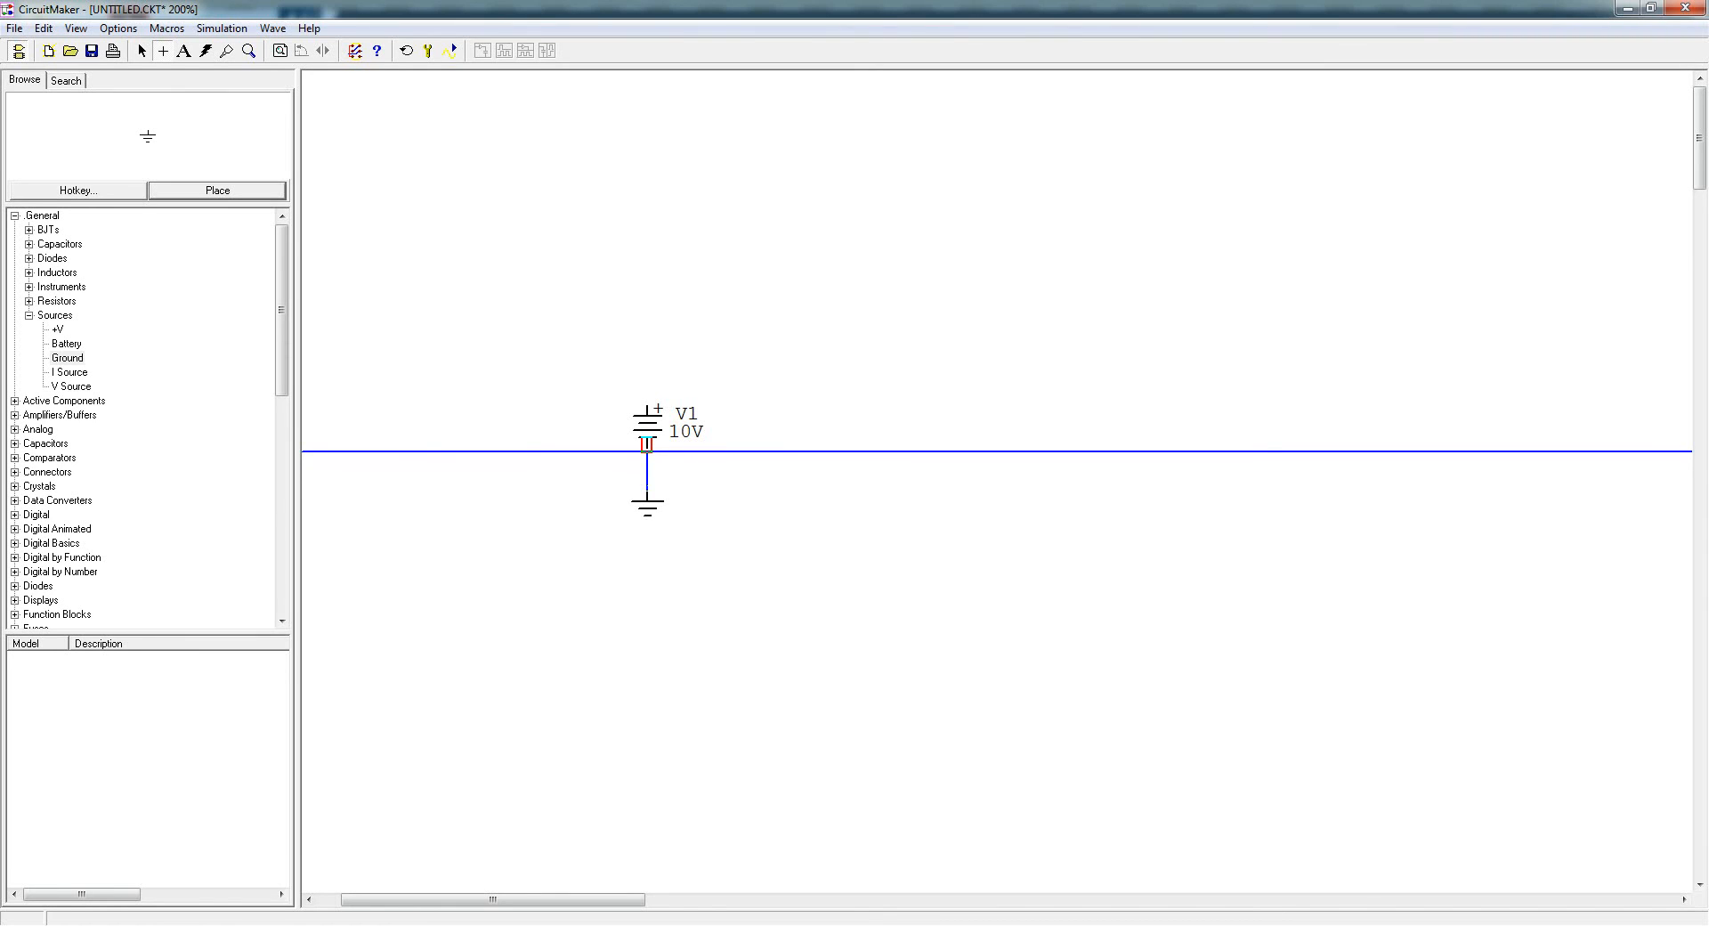
{"action": "left_click_drag", "start_coordinate": [646, 451], "coordinate": [650, 493]}
{"action": "key", "text": "Page_Up"}
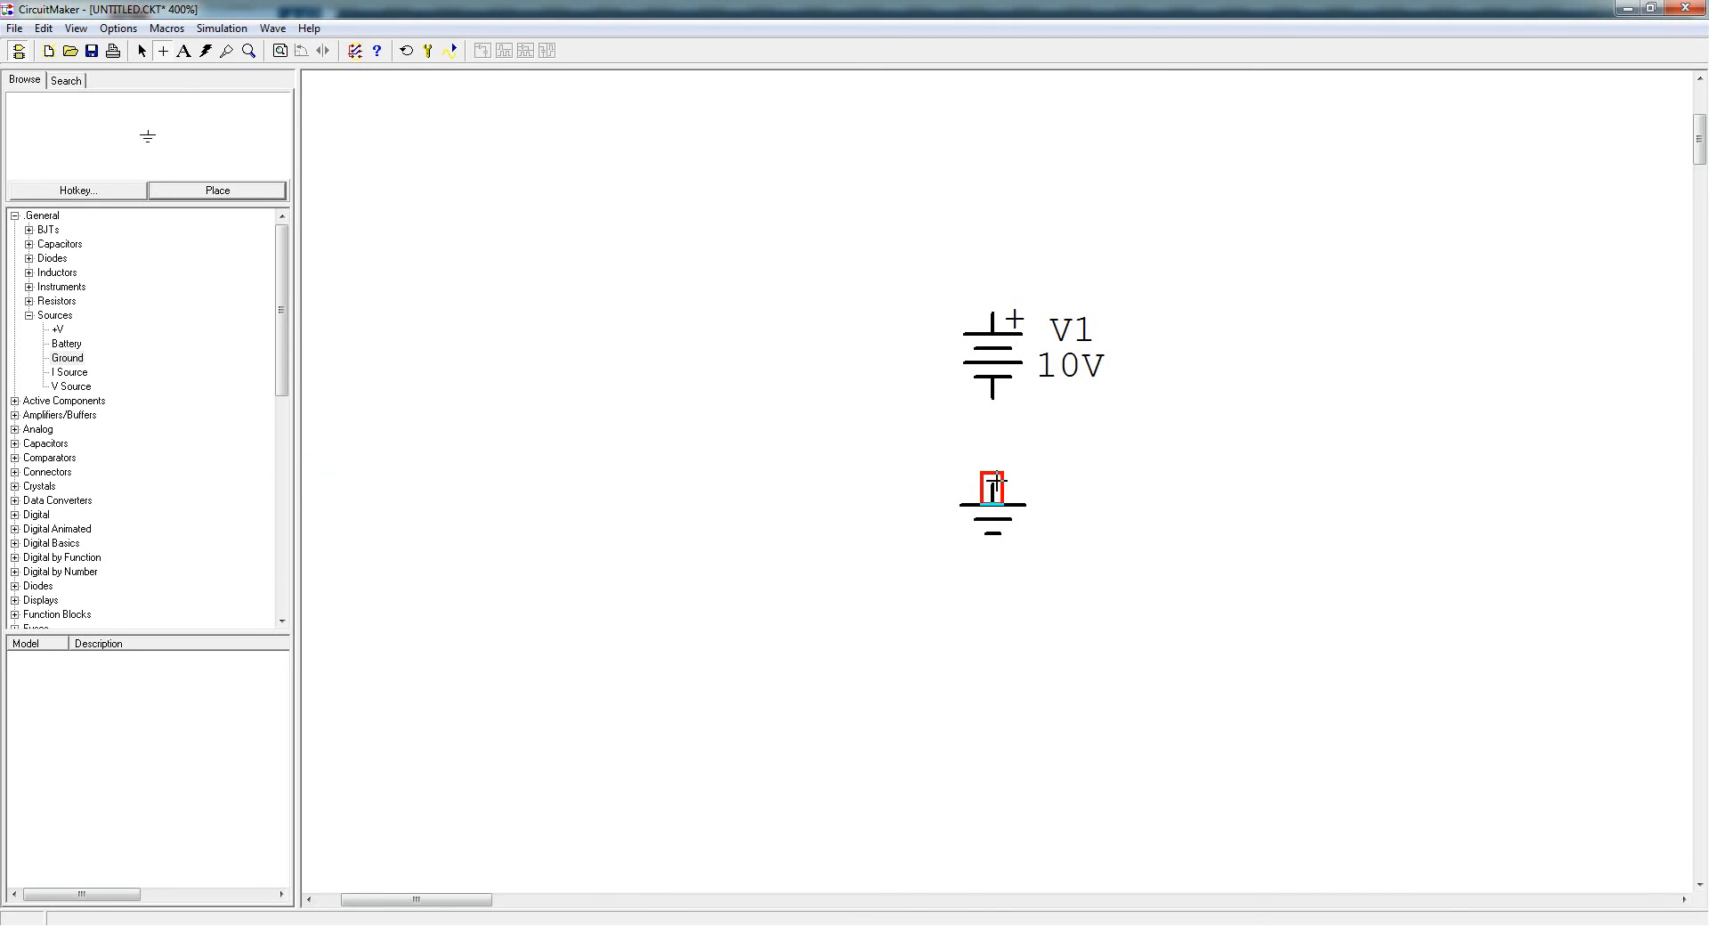
{"action": "key", "text": "Page_Up"}
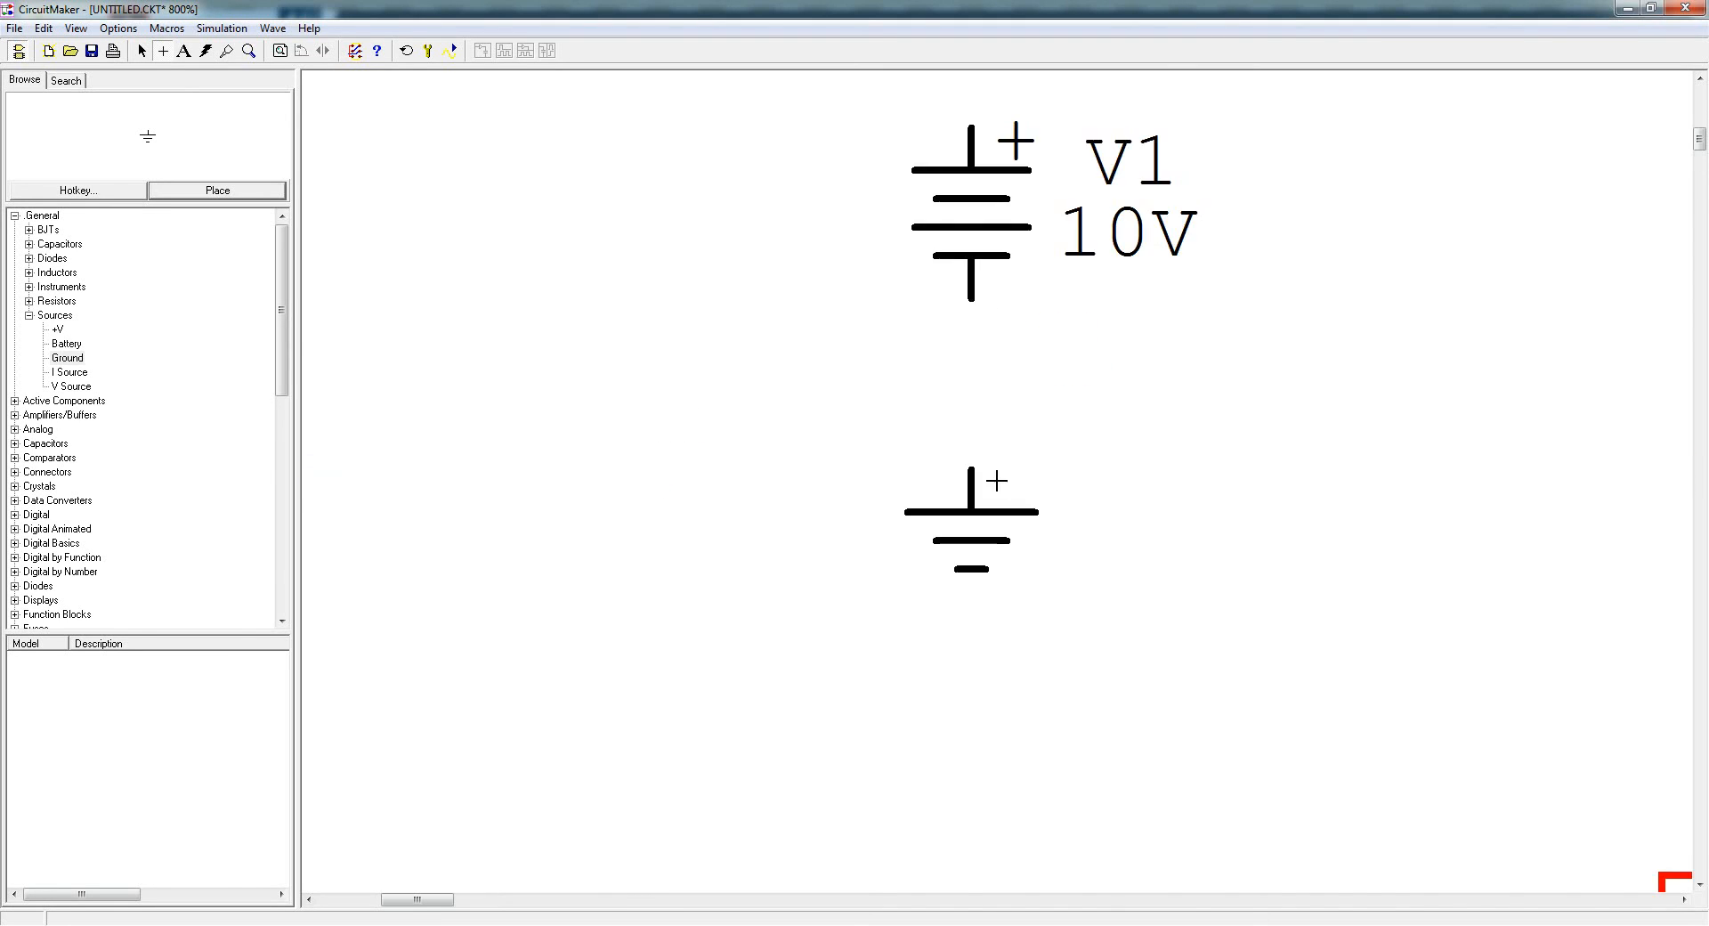
{"action": "left_click", "coordinate": [1699, 78]}
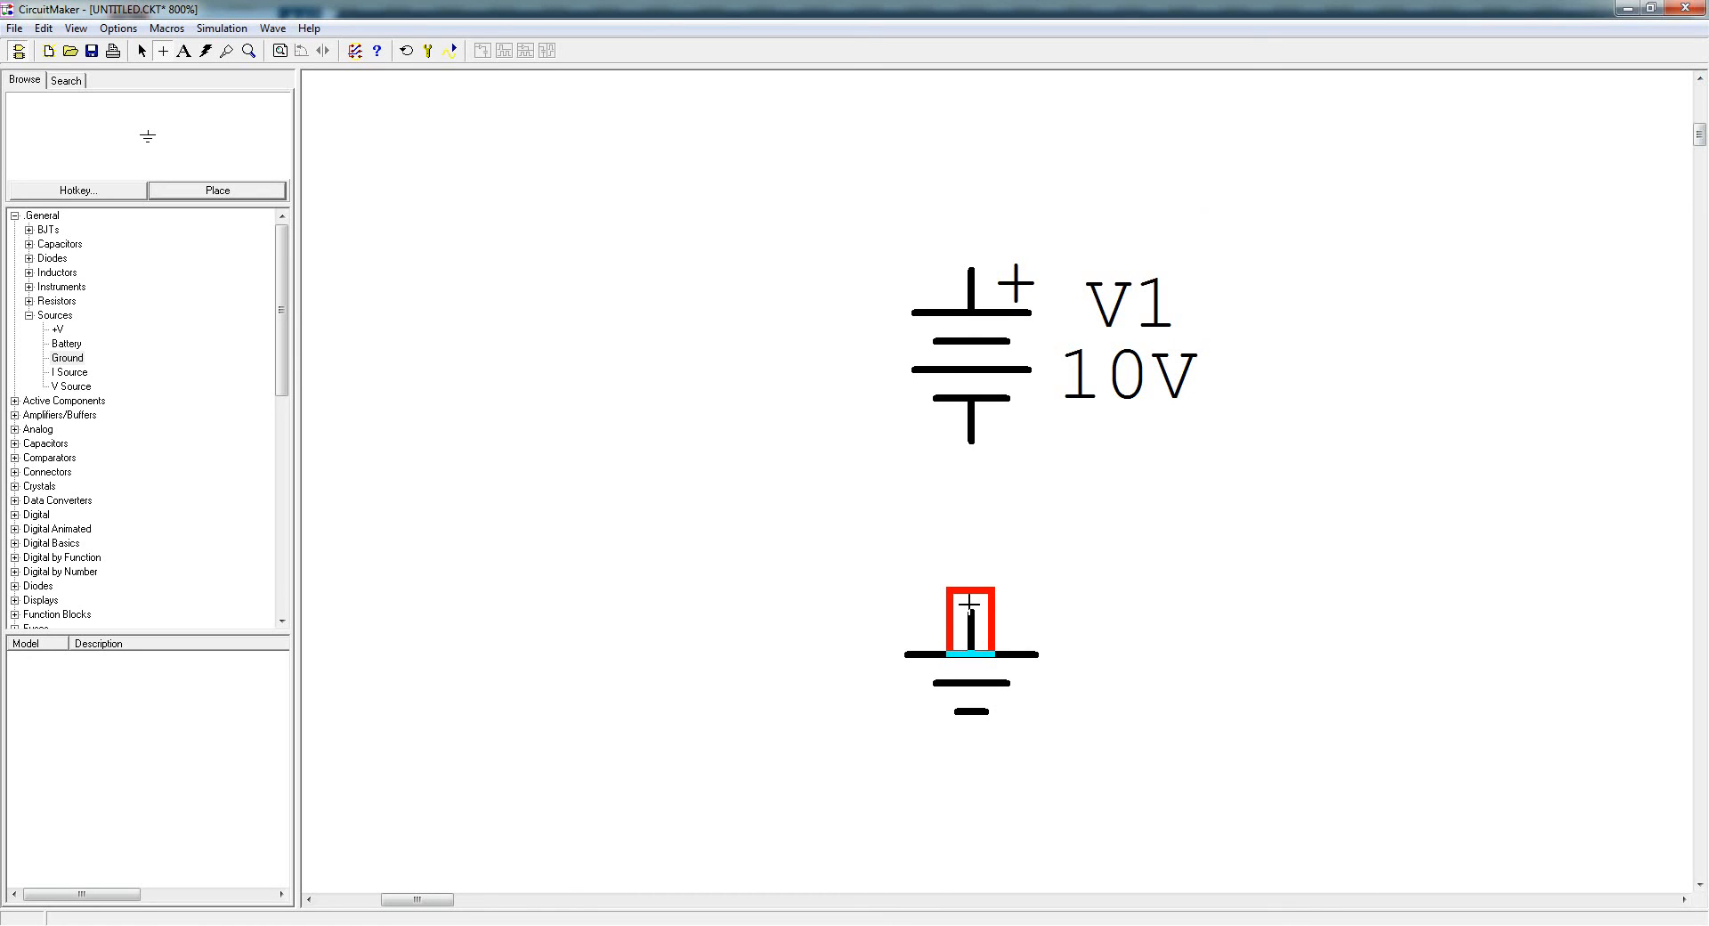
{"action": "left_click_drag", "start_coordinate": [969, 605], "coordinate": [971, 441]}
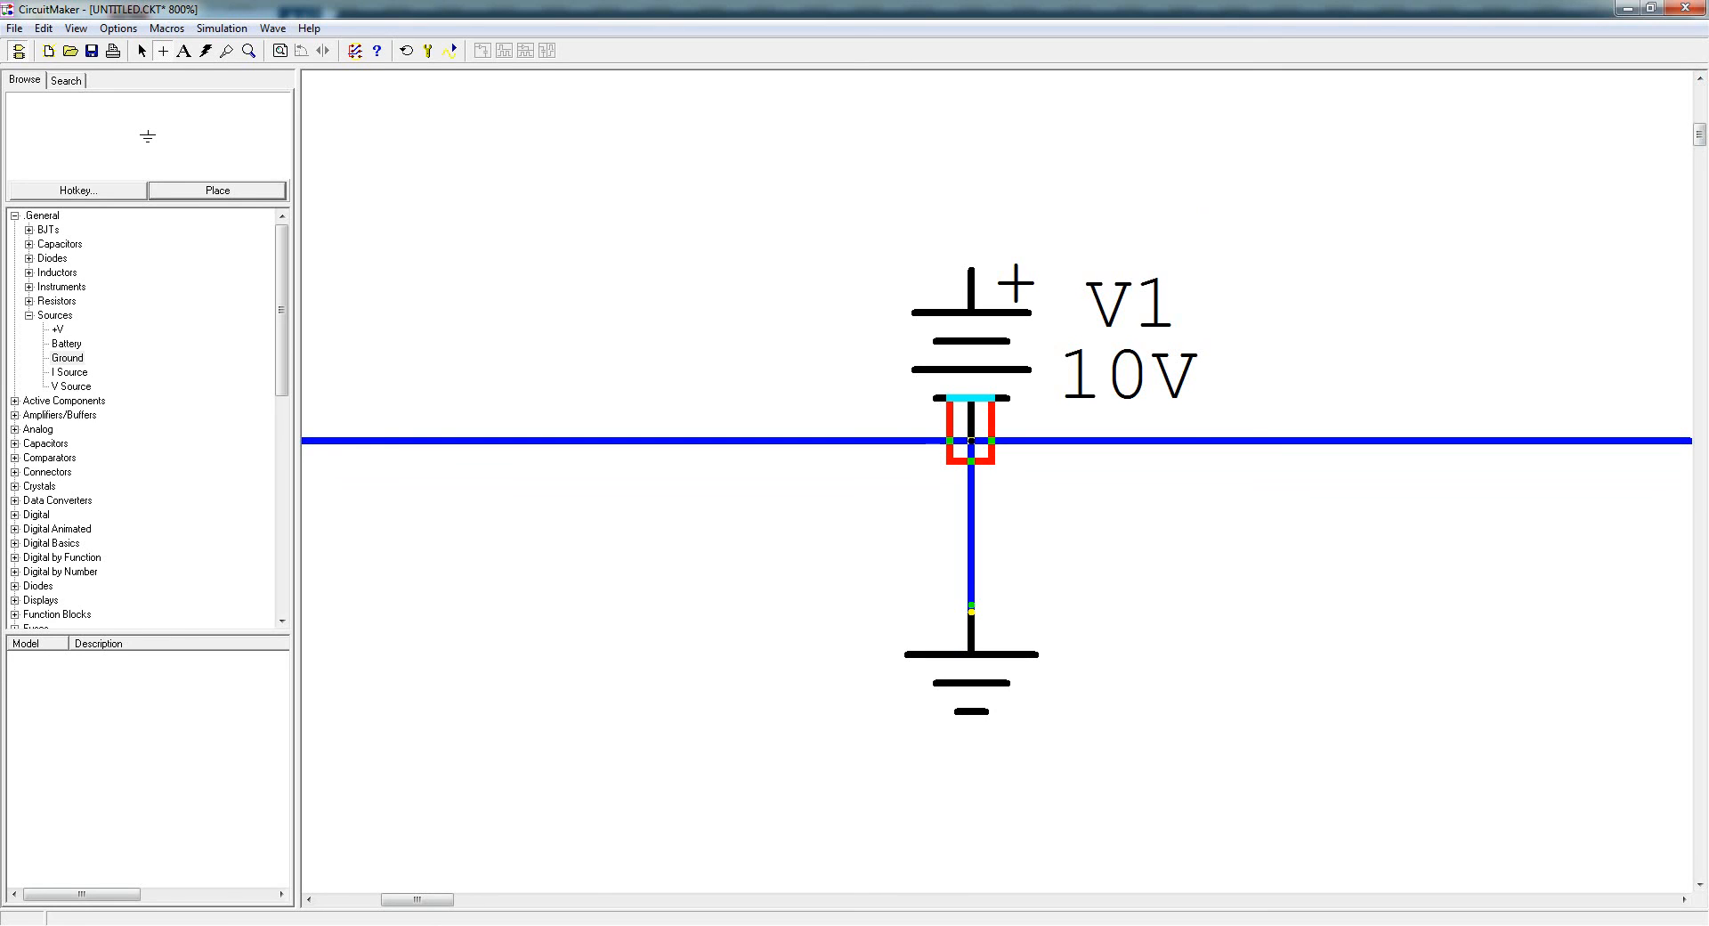
{"action": "left_click_drag", "start_coordinate": [971, 441], "coordinate": [971, 440]}
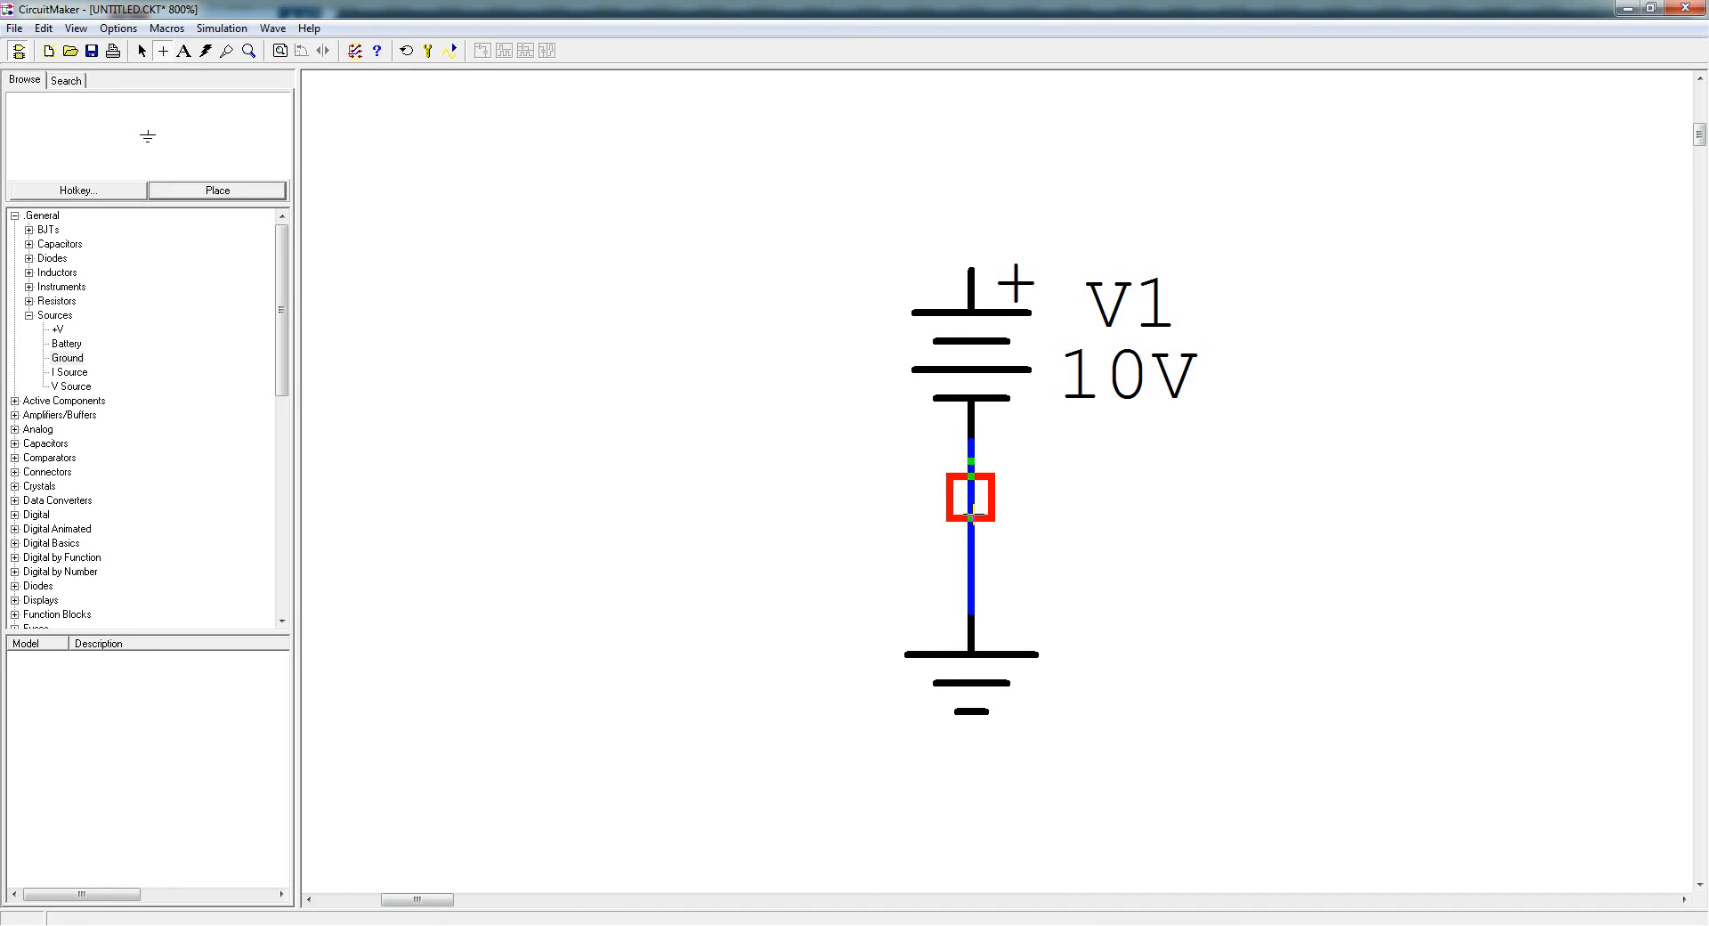
- Return the schematic to 200% zoom and examine the editing commands offered for the battery
{"action": "left_click_drag", "start_coordinate": [971, 518], "coordinate": [701, 390]}
{"action": "left_click_drag", "start_coordinate": [436, 898], "coordinate": [451, 898]}
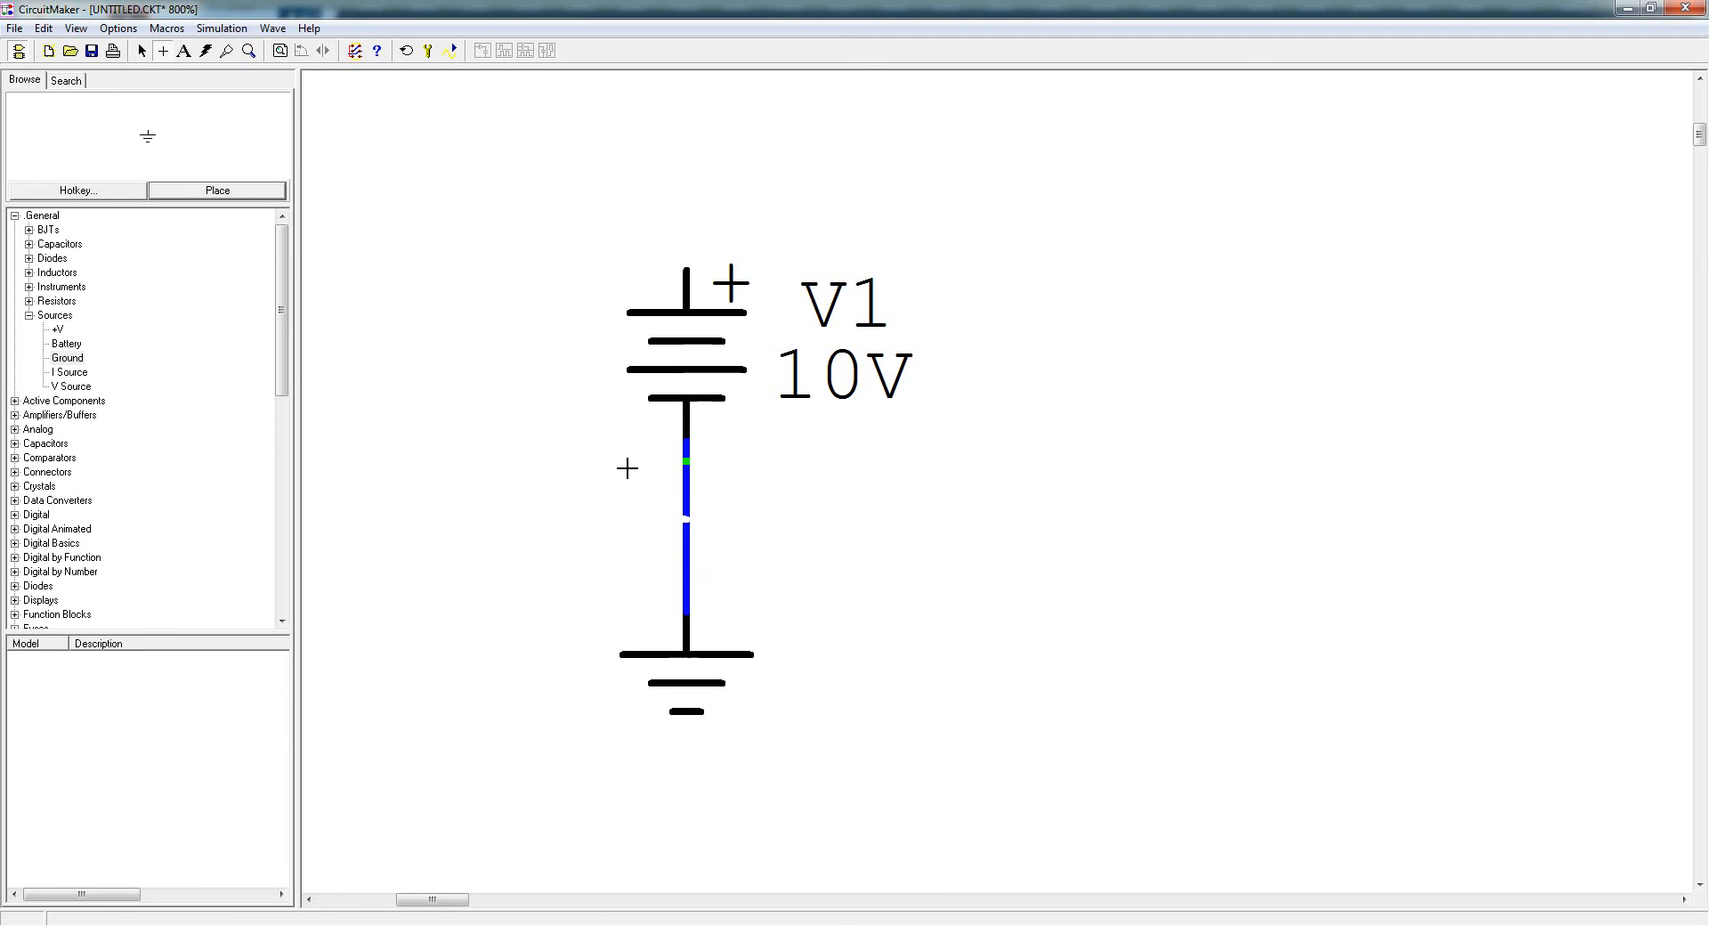
{"action": "key", "text": "Page_Up"}
{"action": "key", "text": "Page_Down"}
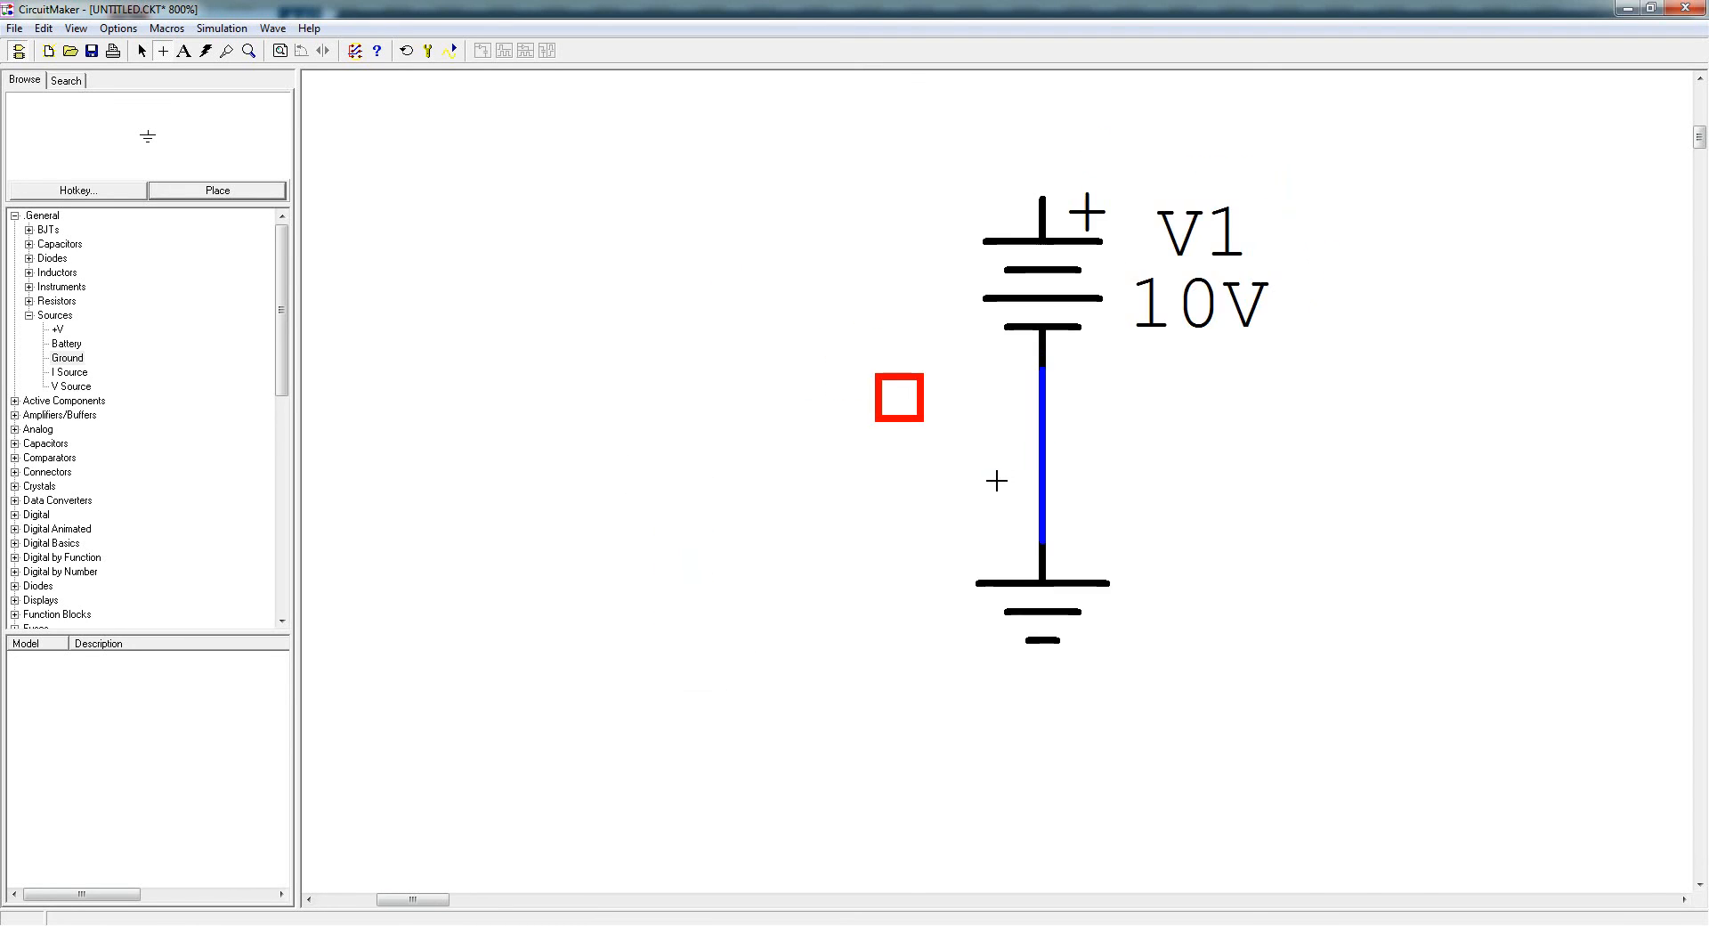
{"action": "key", "text": "Page_Down"}
{"action": "key", "text": "Page_Down"}
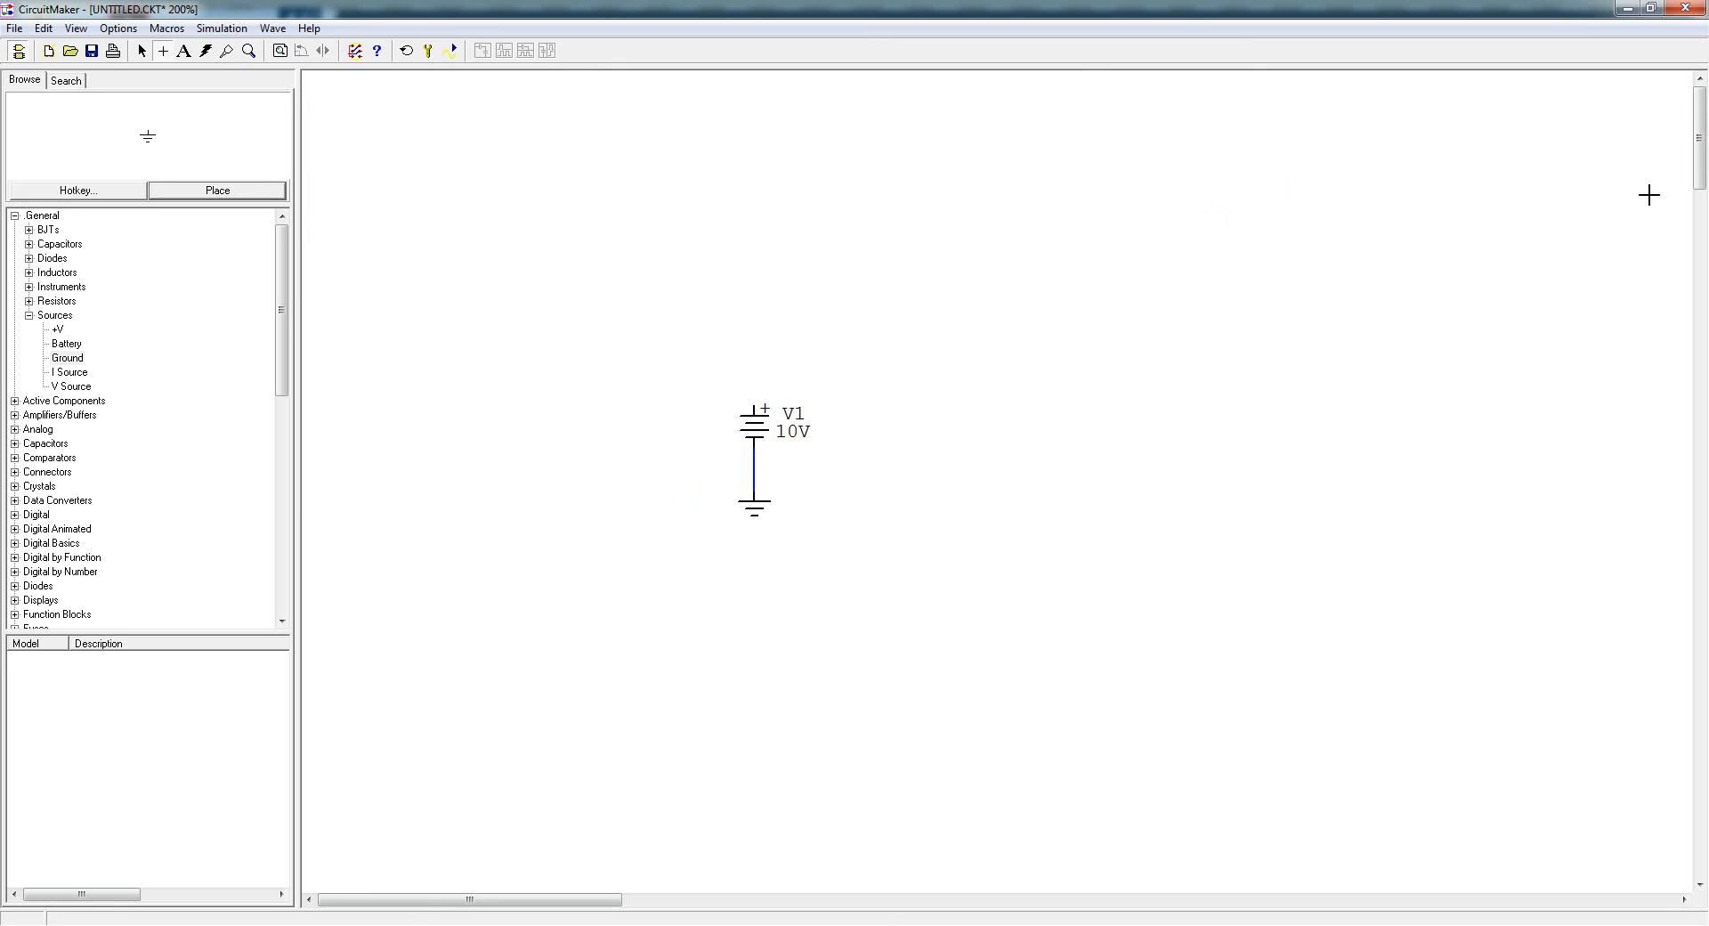
{"action": "left_click_drag", "start_coordinate": [564, 901], "coordinate": [596, 901]}
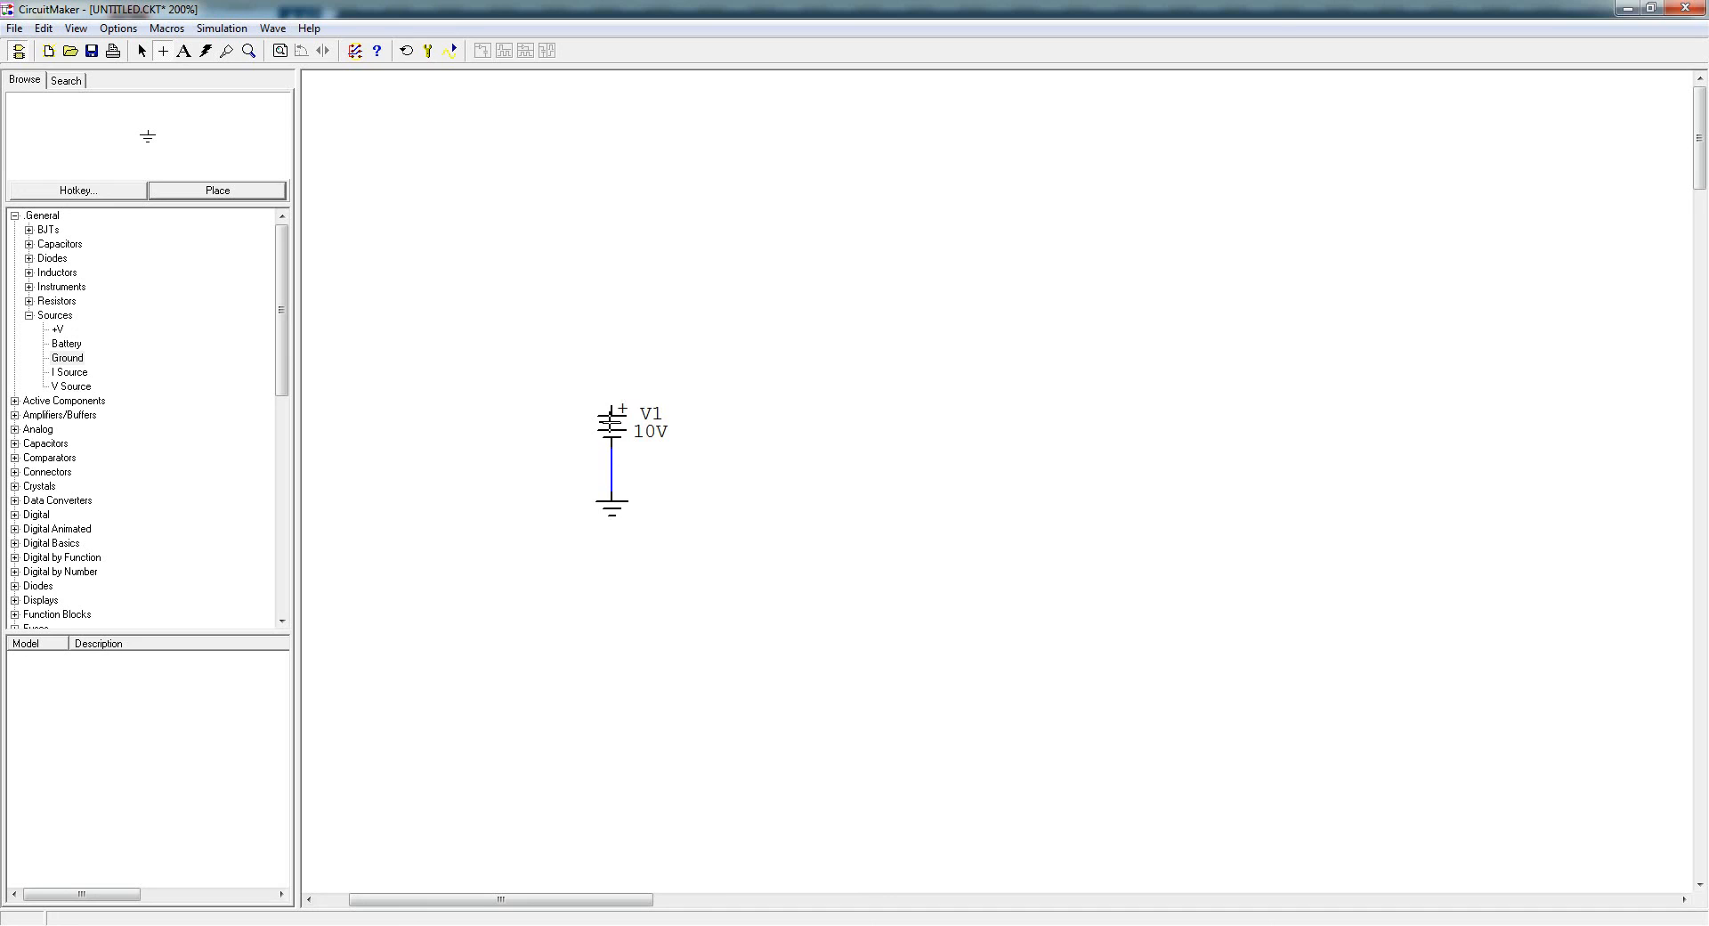
{"action": "right_click", "coordinate": [610, 424]}
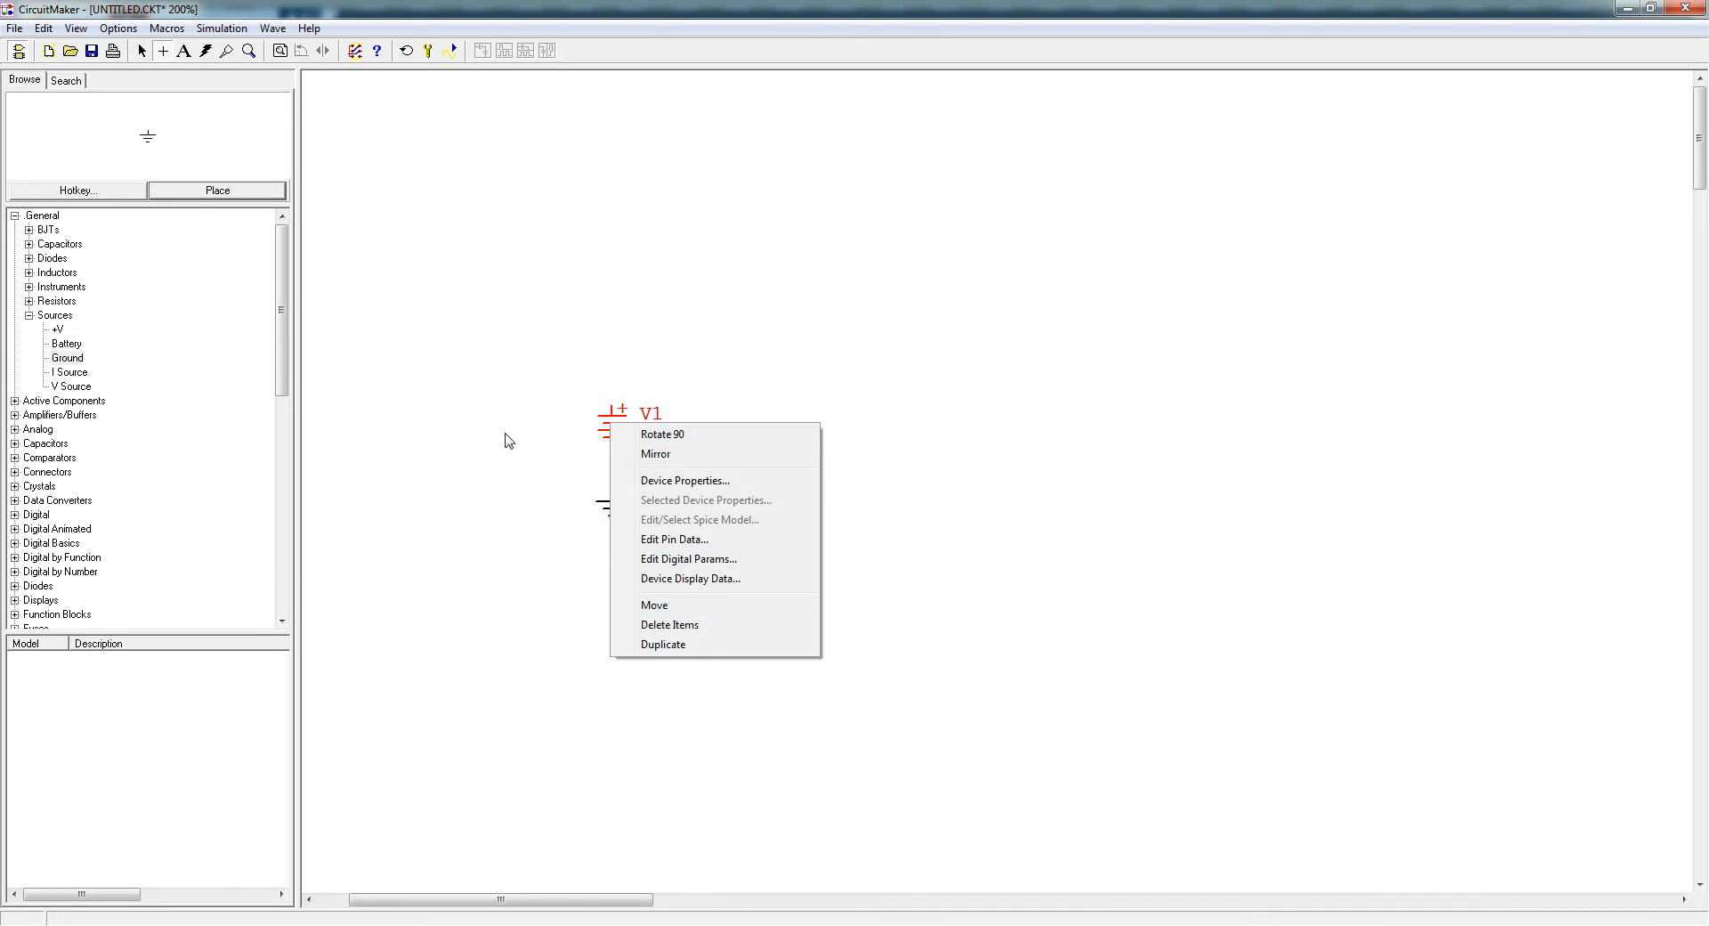
{"action": "left_click", "coordinate": [103, 278]}
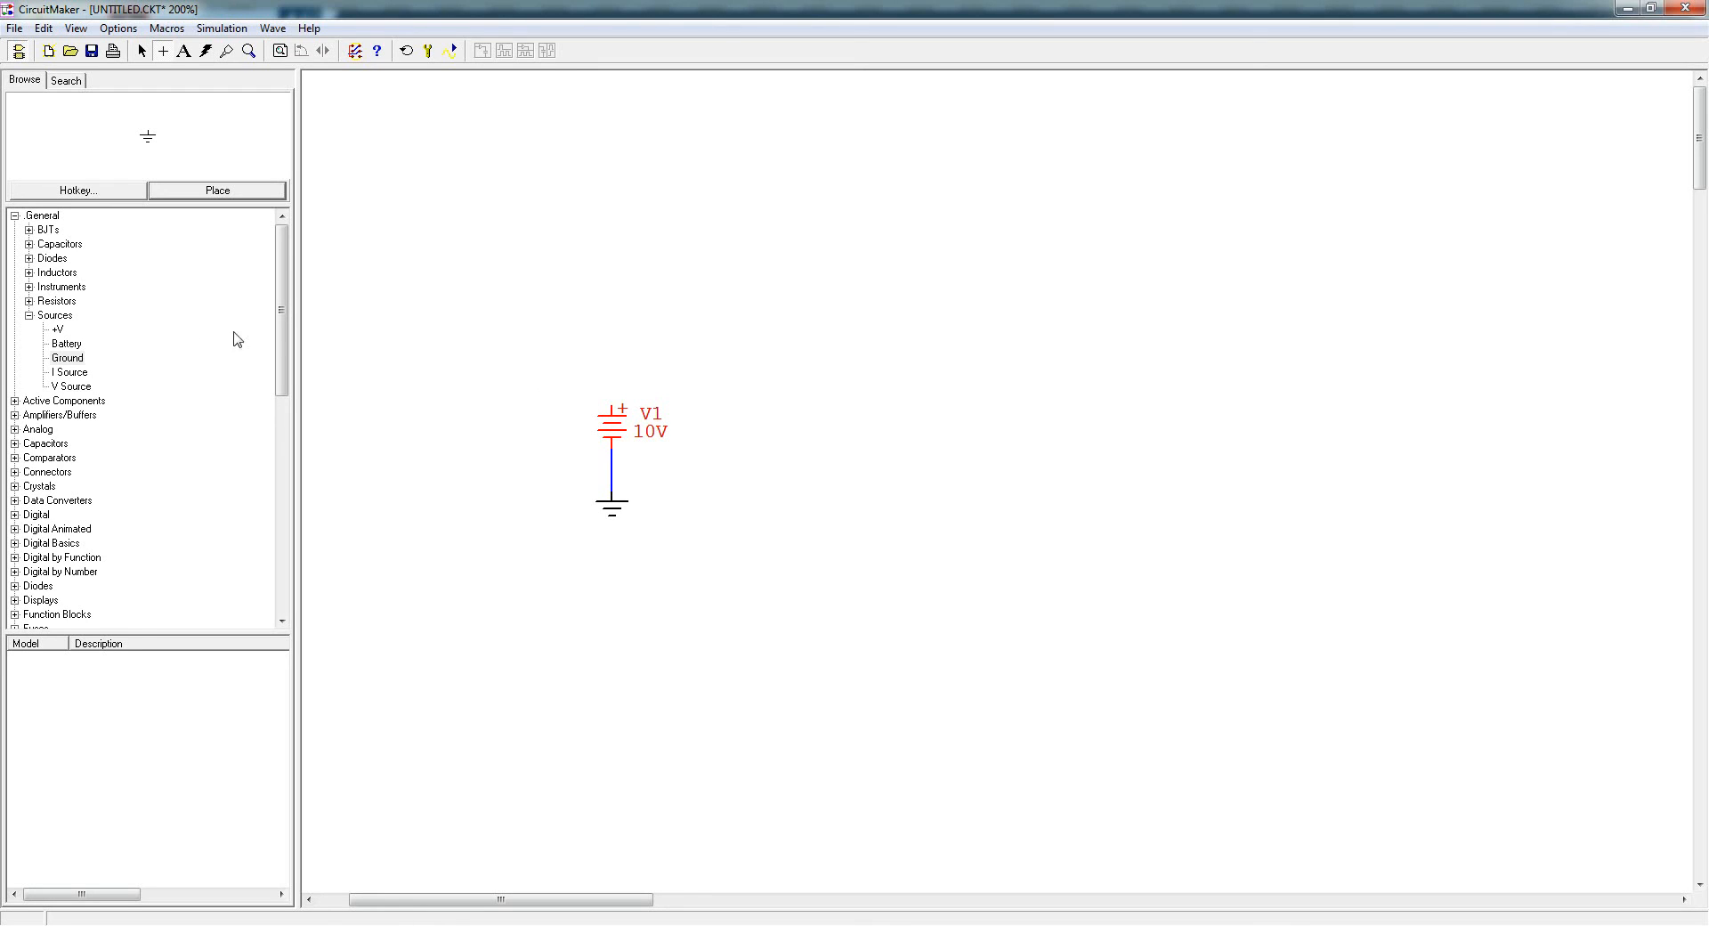
- Place a Resistor:A from the general resistors upright on the schematic, just right of the battery
{"action": "left_click", "coordinate": [28, 301]}
{"action": "left_click", "coordinate": [77, 330]}
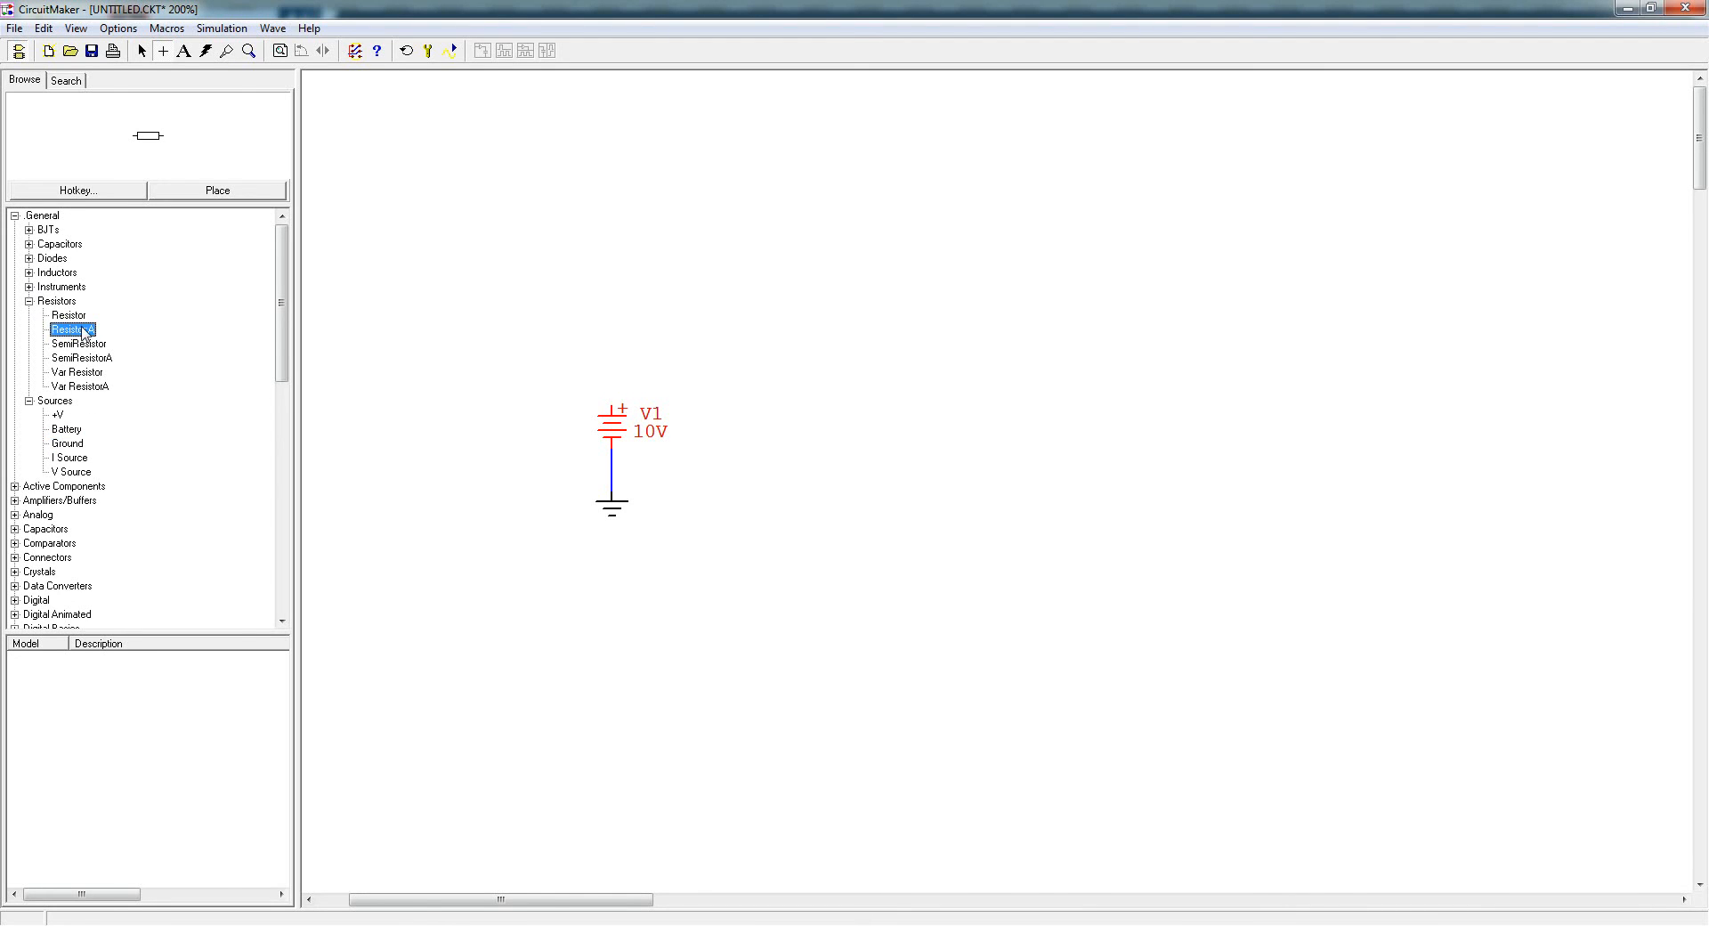
{"action": "left_click", "coordinate": [72, 317]}
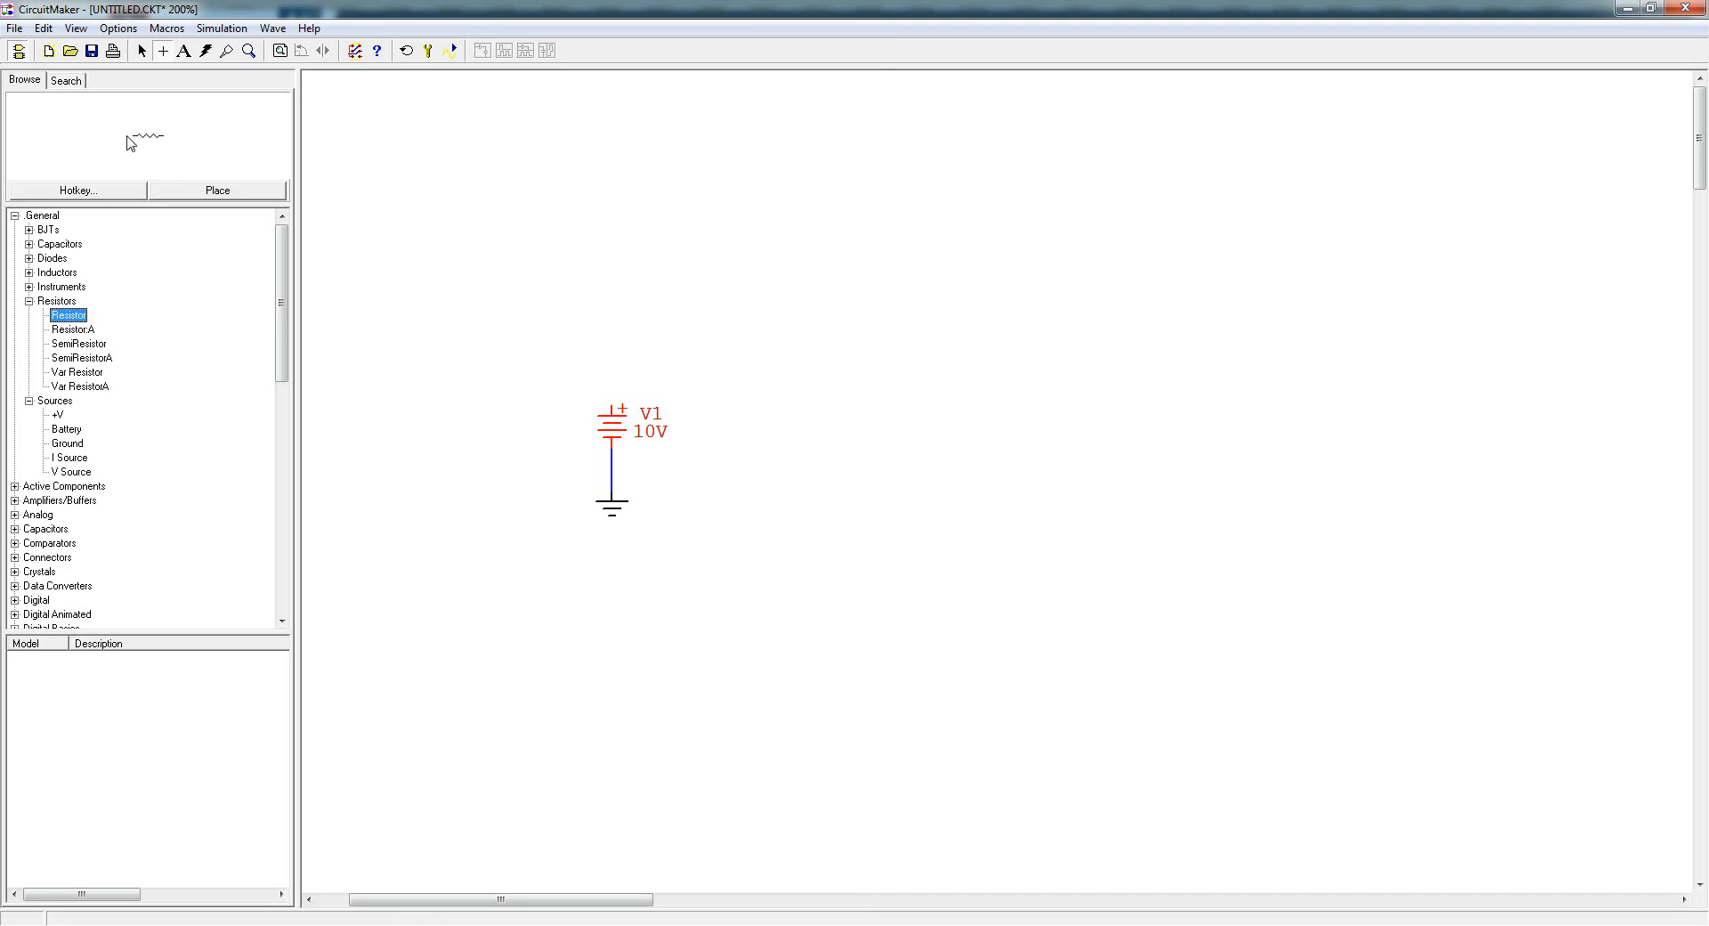
{"action": "left_click", "coordinate": [76, 329]}
{"action": "left_click", "coordinate": [175, 192]}
{"action": "right_click", "coordinate": [725, 393]}
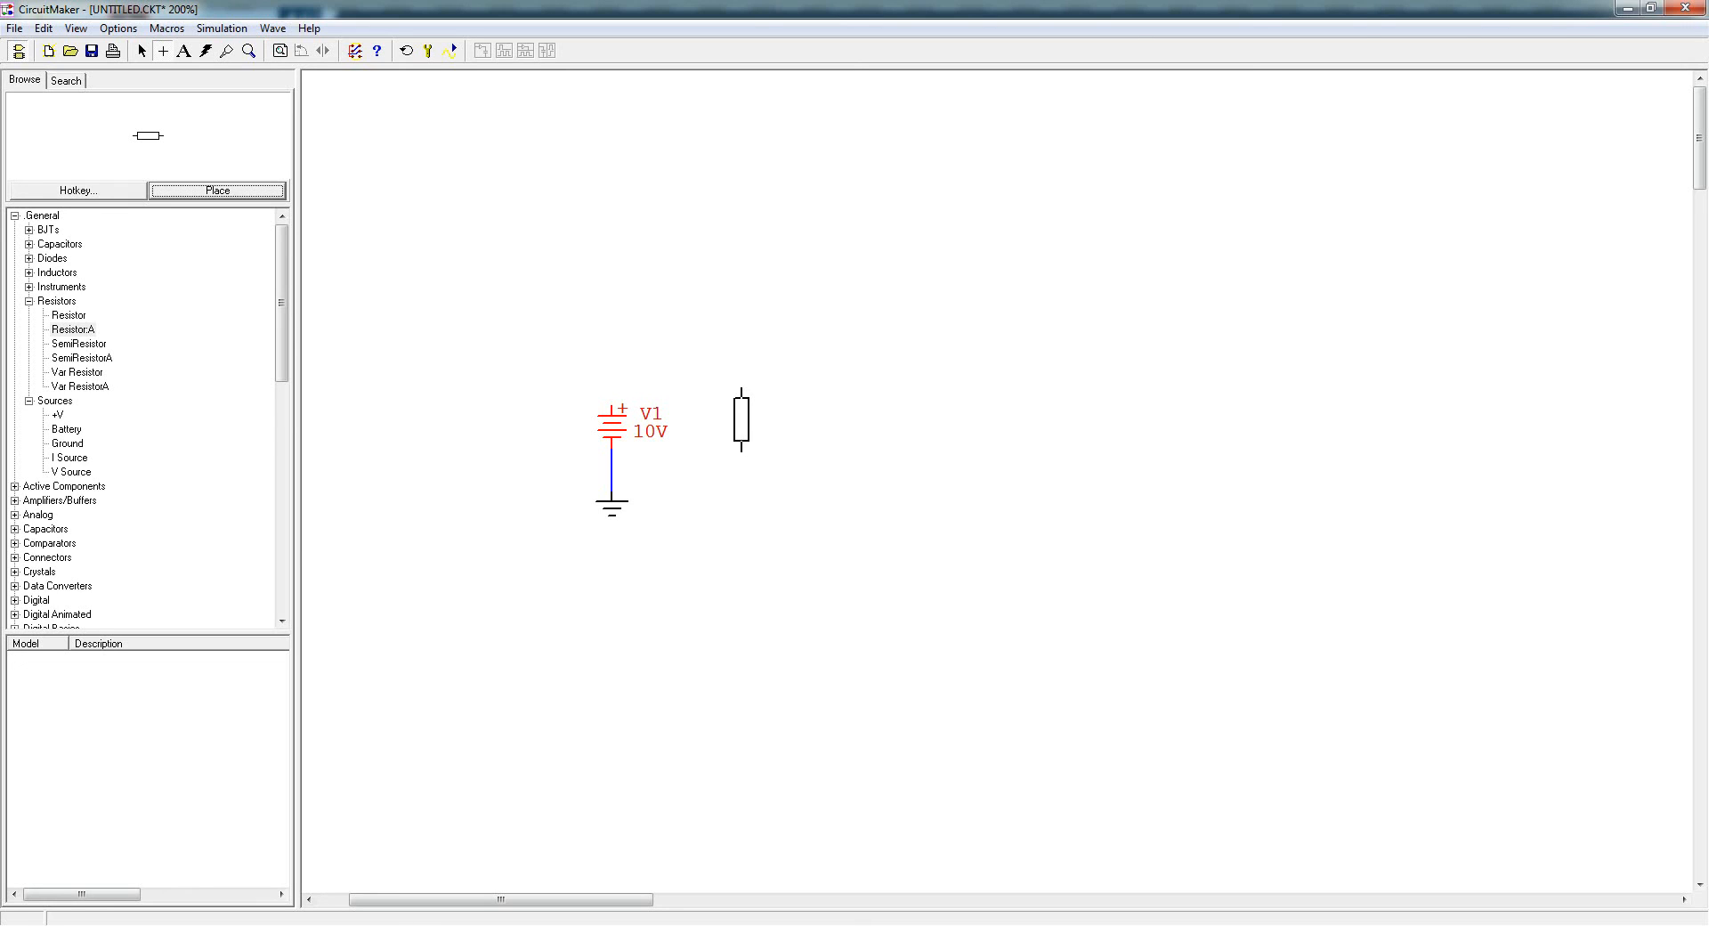
{"action": "right_click", "coordinate": [736, 407]}
{"action": "right_click", "coordinate": [720, 415]}
{"action": "left_click", "coordinate": [724, 423]}
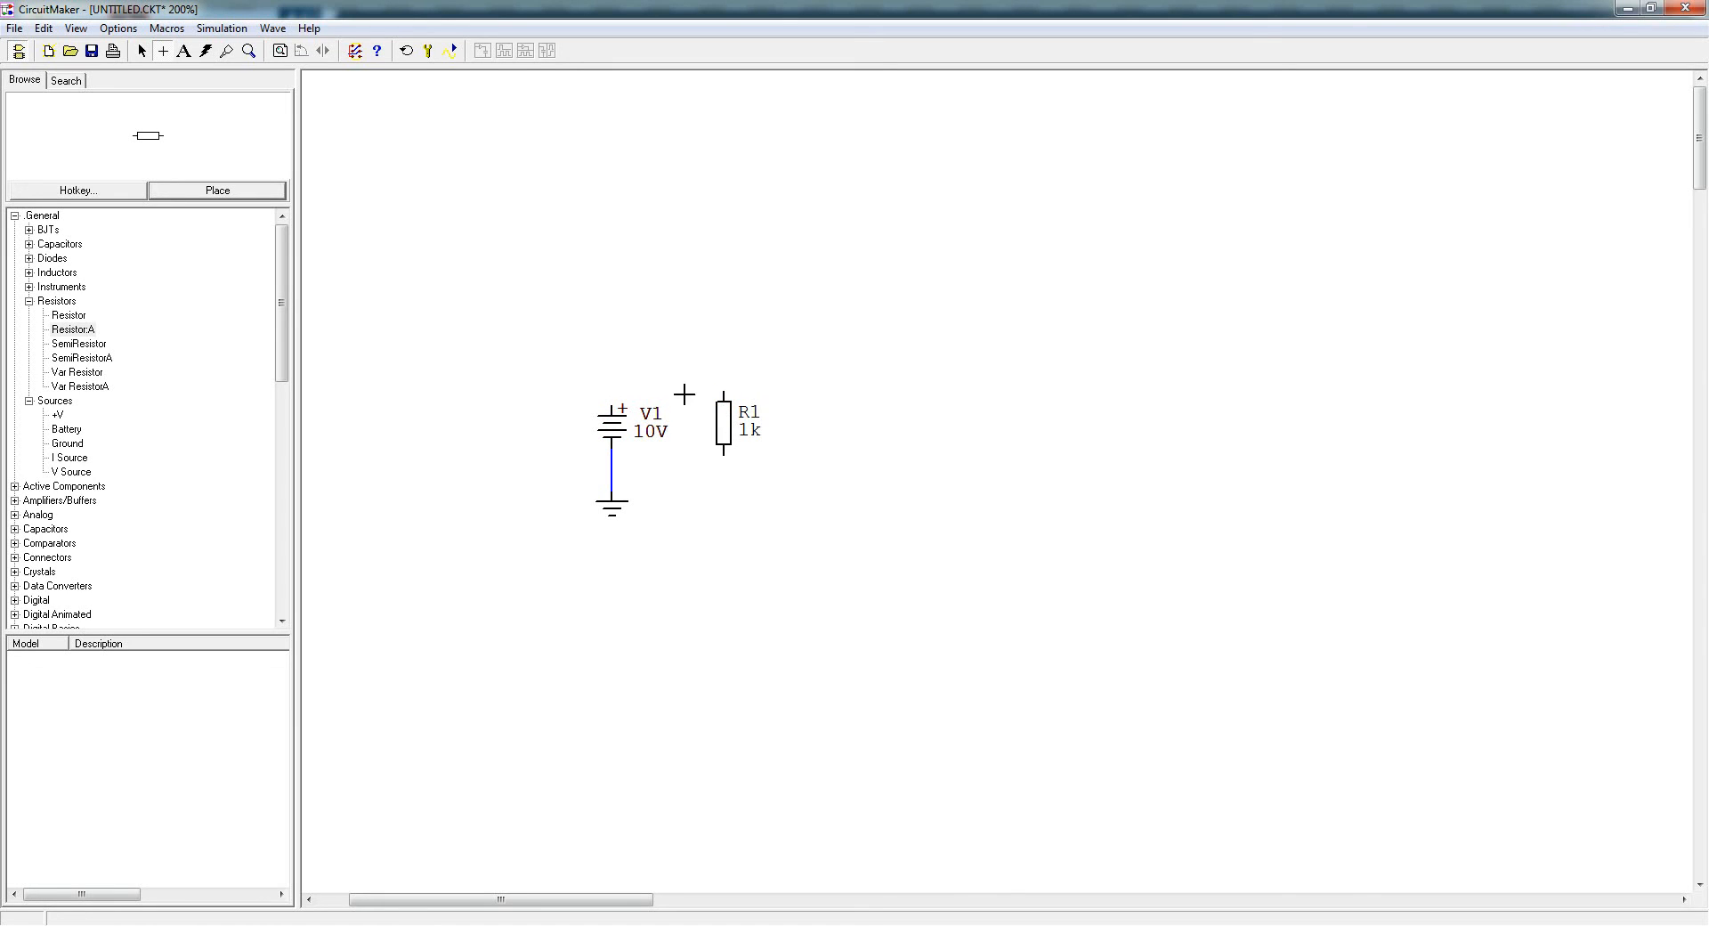
- Wire the battery's positive terminal up and across to the resistor's upper pin, and the resistor's lower pin to the battery-ground wire
{"action": "key", "text": "Page_Up"}
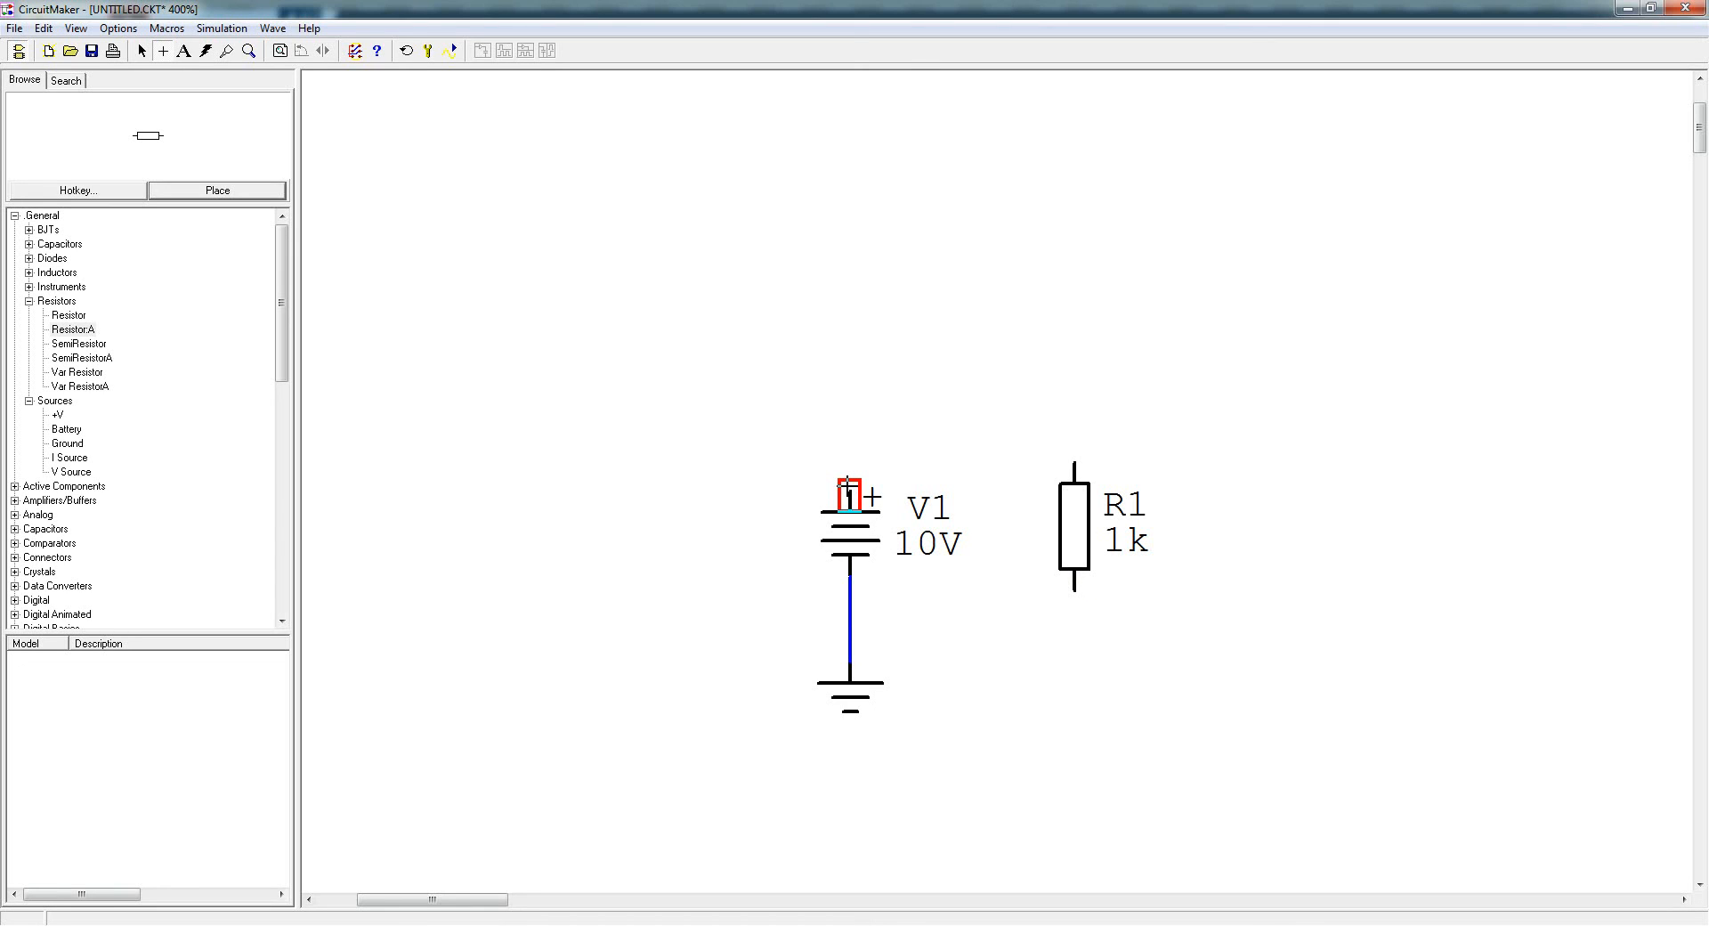
{"action": "mouse_move", "coordinate": [848, 485]}
{"action": "left_mouse_down"}
{"action": "mouse_move", "coordinate": [850, 381]}
{"action": "mouse_move", "coordinate": [850, 476]}
{"action": "mouse_move", "coordinate": [850, 462]}
{"action": "mouse_move", "coordinate": [1071, 462]}
{"action": "mouse_move", "coordinate": [929, 462]}
{"action": "mouse_move", "coordinate": [850, 431]}
{"action": "mouse_move", "coordinate": [851, 406]}
{"action": "left_mouse_up"}
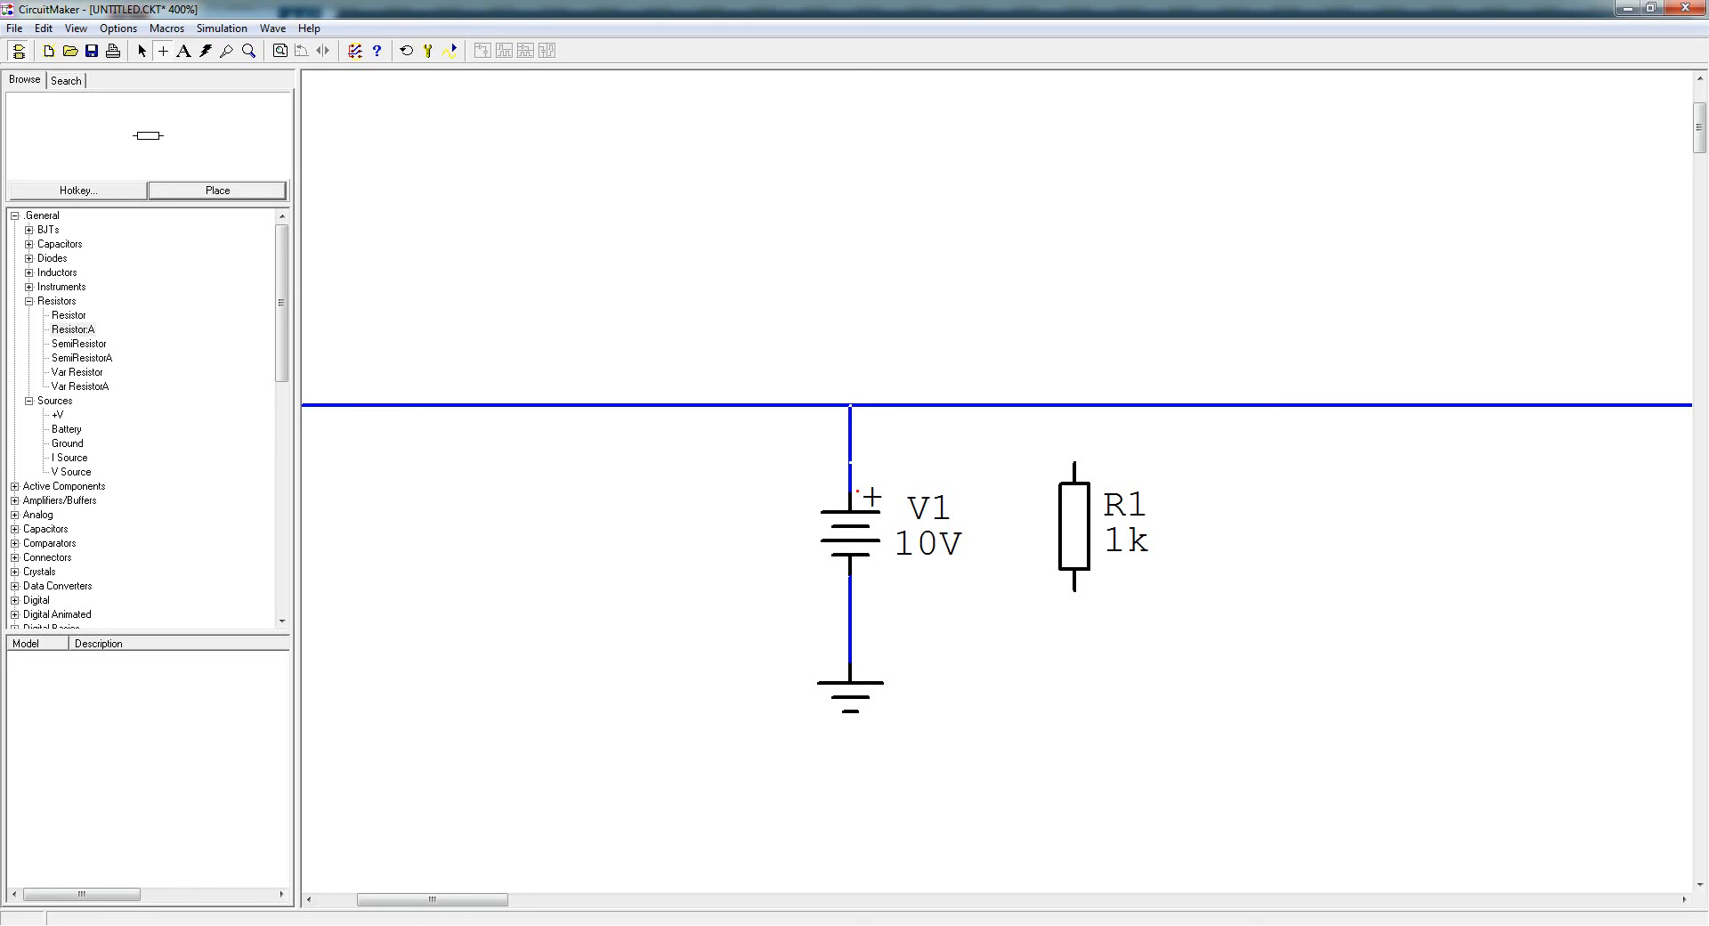
{"action": "left_click", "coordinate": [850, 405]}
{"action": "left_click_drag", "start_coordinate": [850, 405], "coordinate": [1075, 405]}
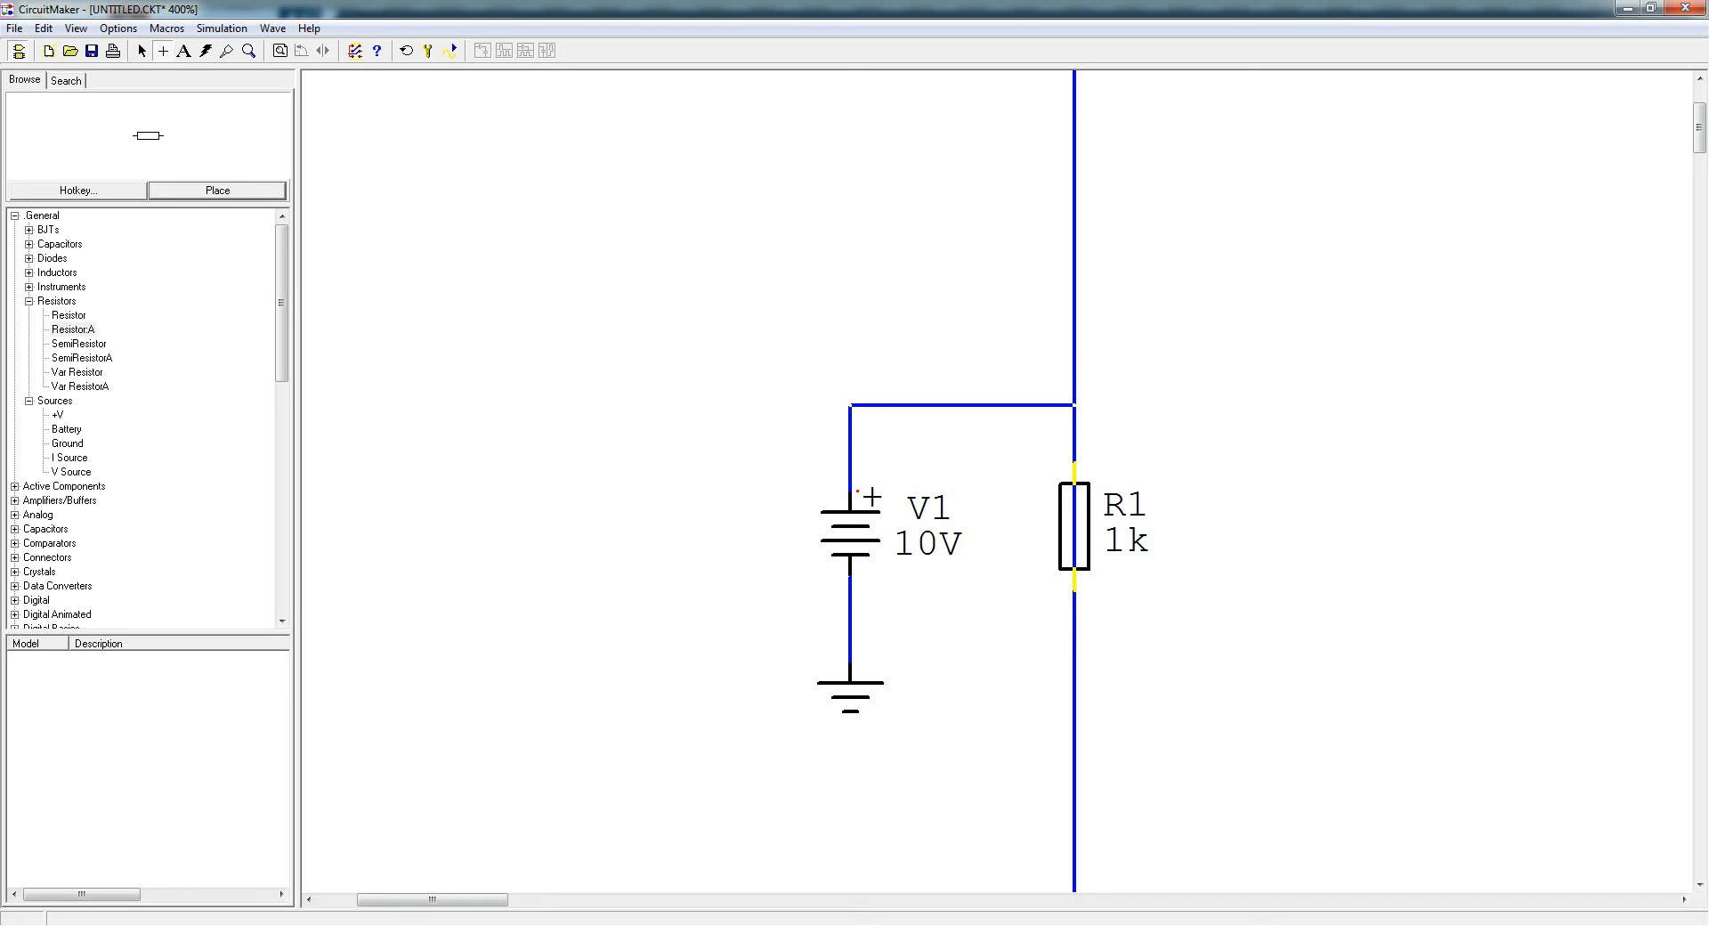
{"action": "left_click_drag", "start_coordinate": [1074, 405], "coordinate": [1074, 407]}
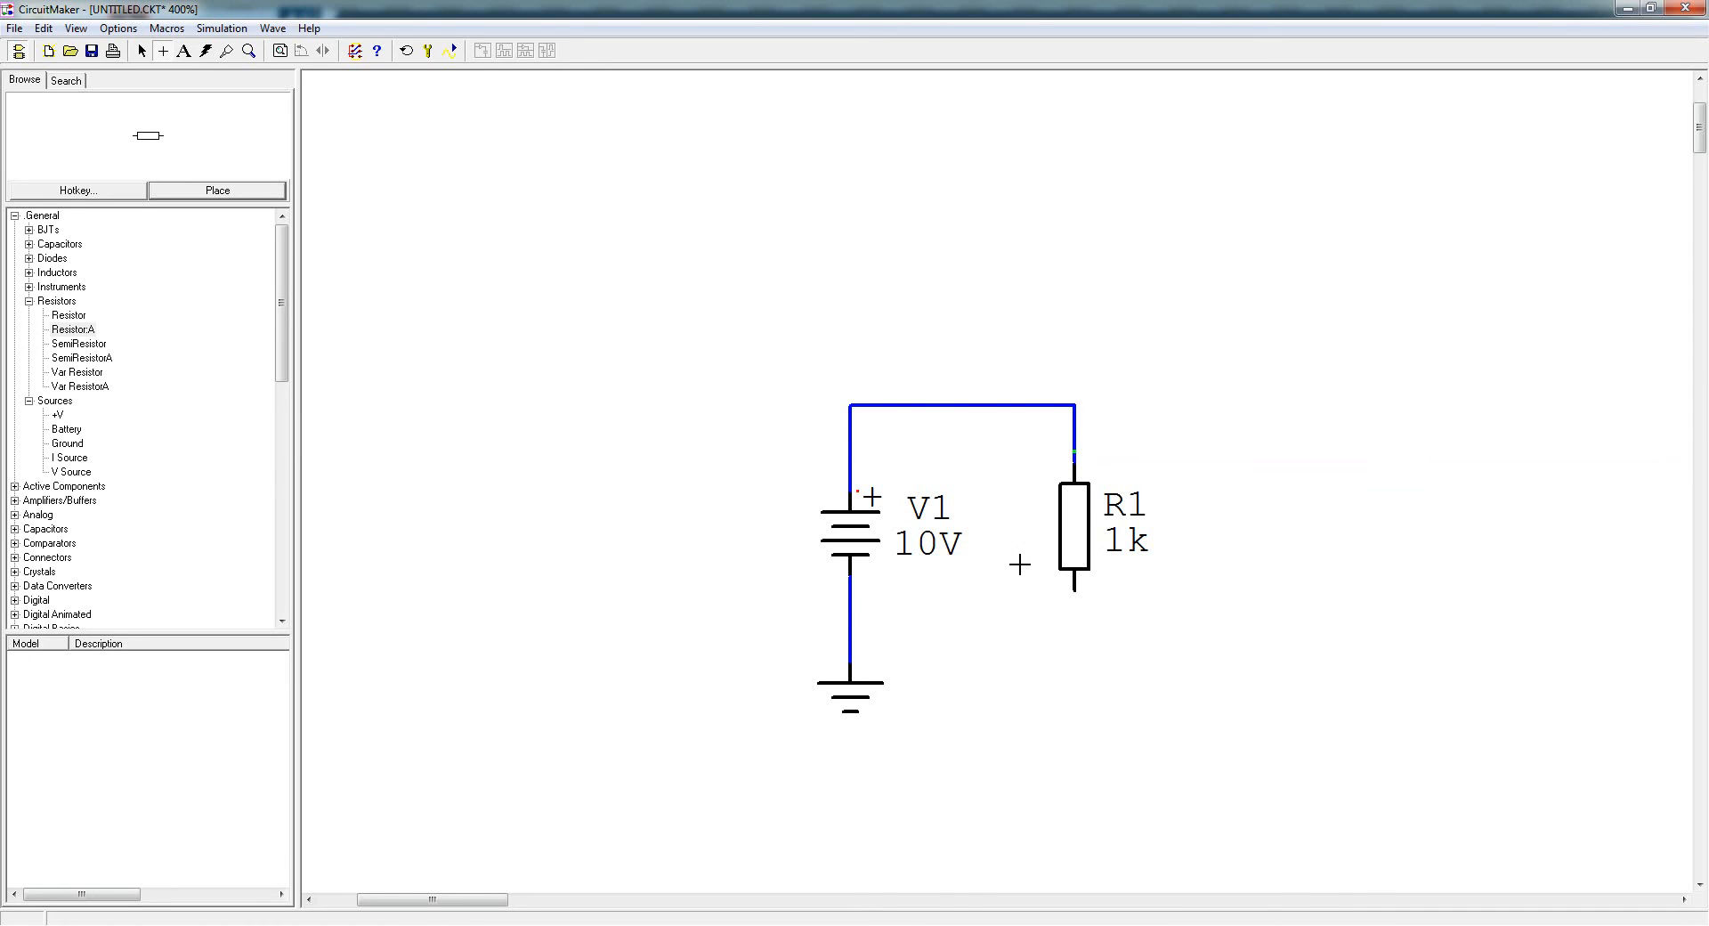
{"action": "left_click_drag", "start_coordinate": [1073, 585], "coordinate": [850, 635]}
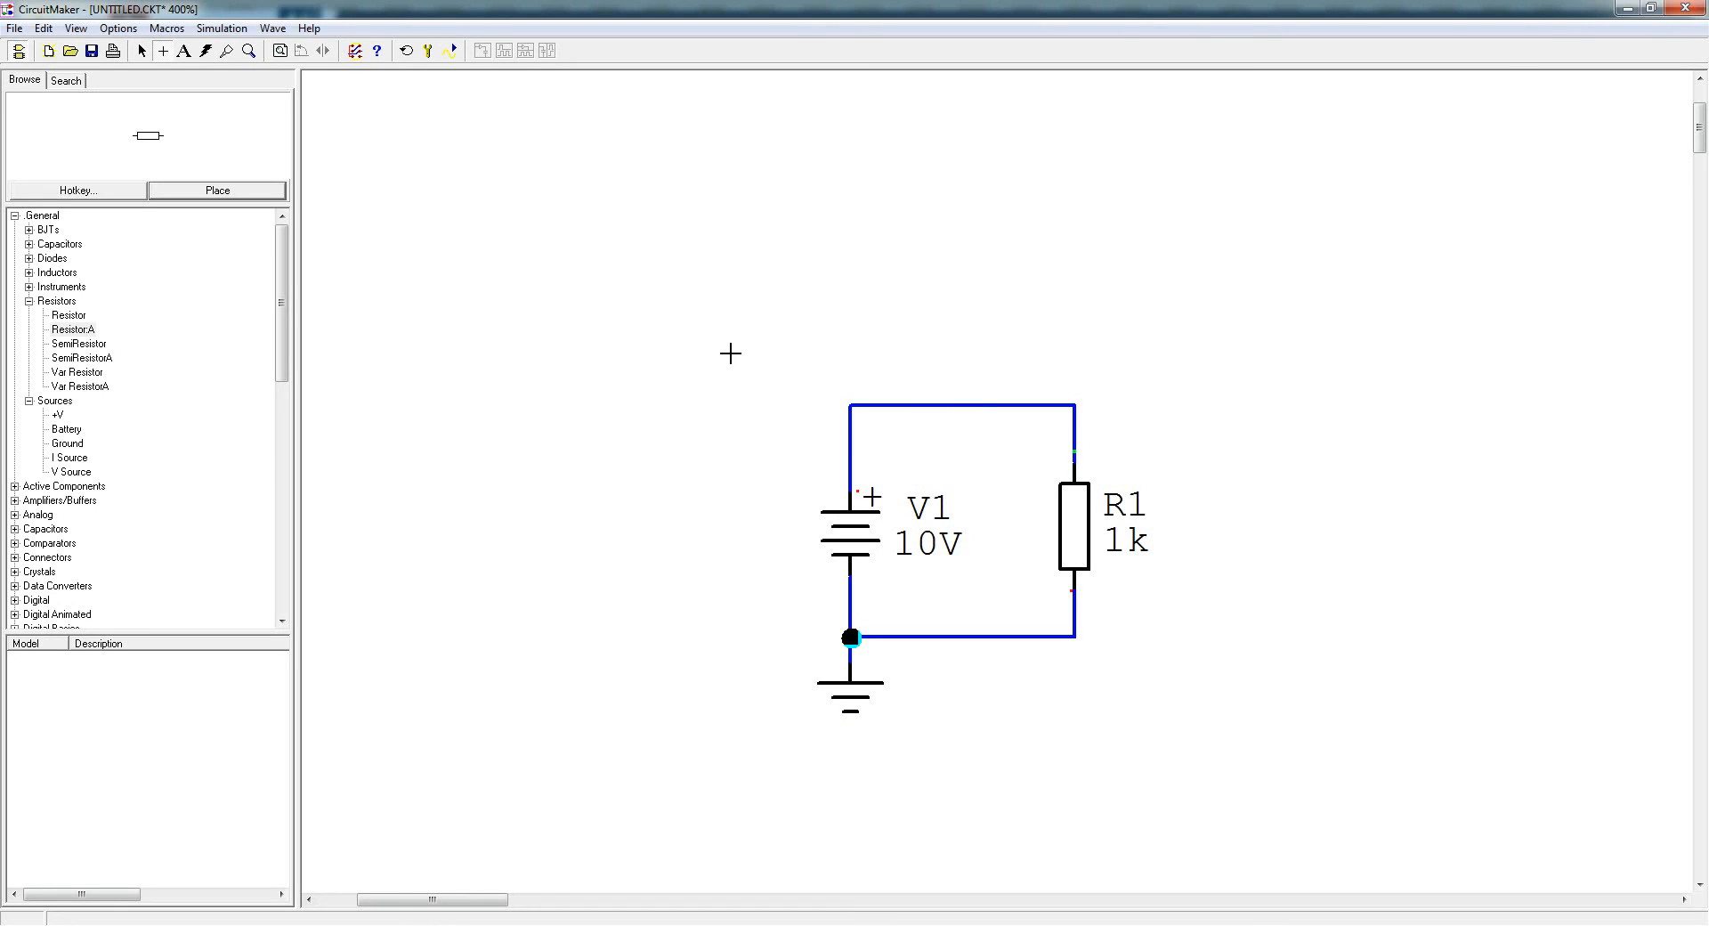
{"action": "right_click", "coordinate": [748, 269]}
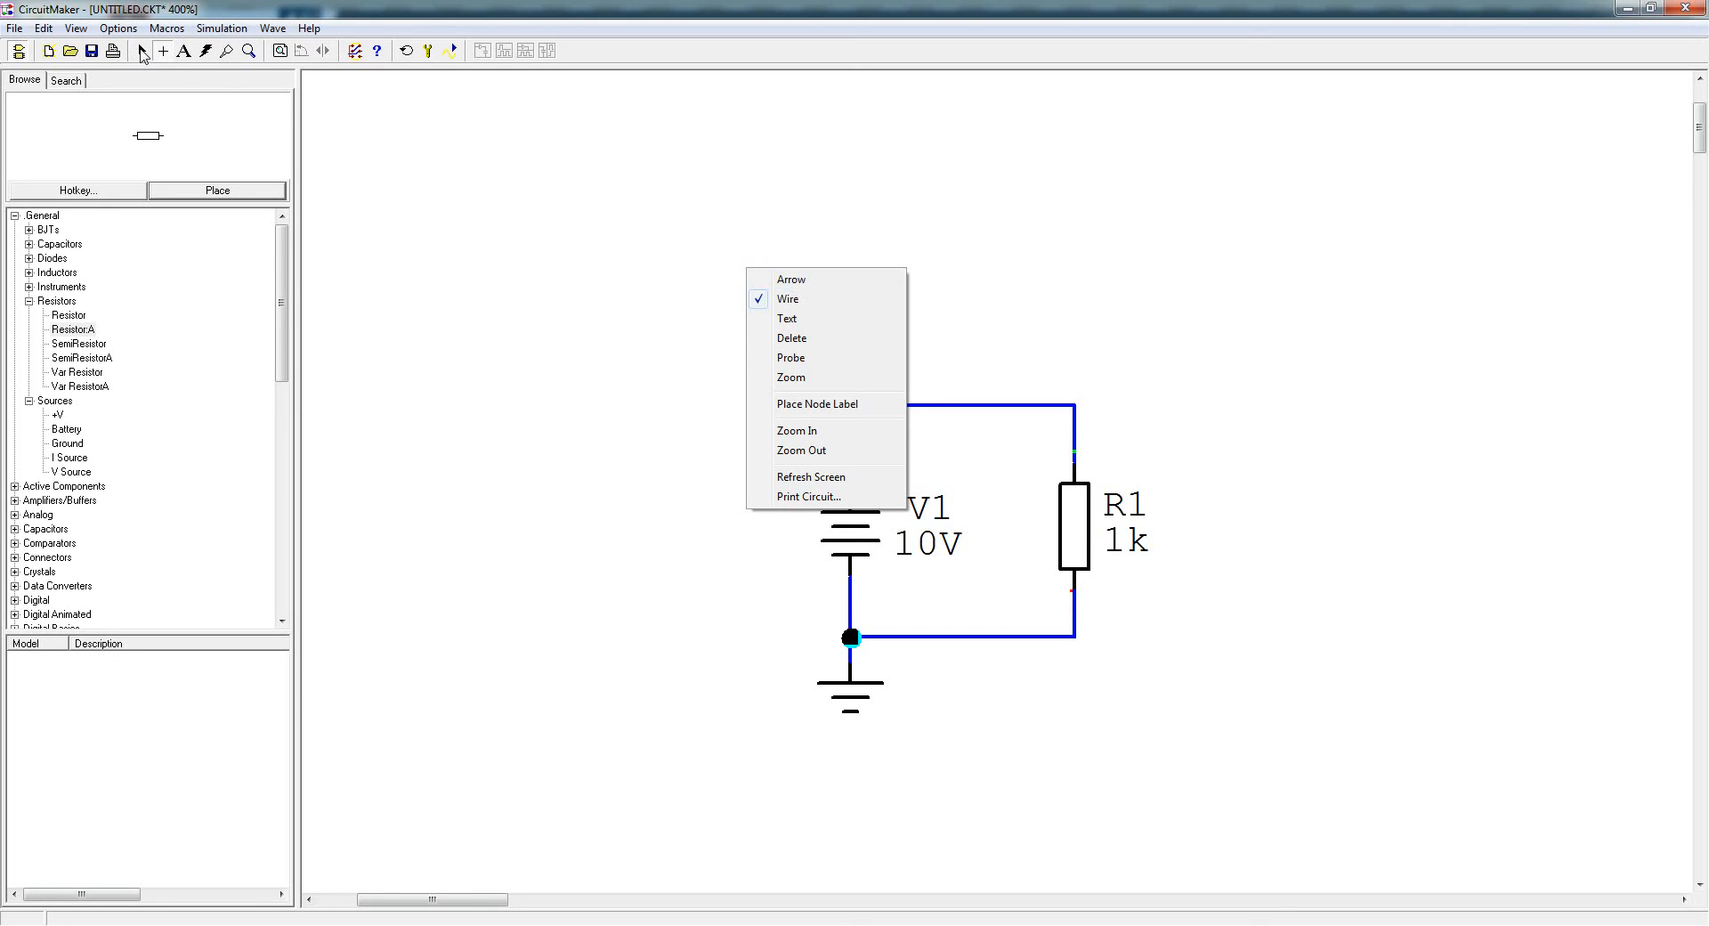
- Set the battery's label value to 5V and its designation to Vcc in its device properties
{"action": "left_click", "coordinate": [790, 279]}
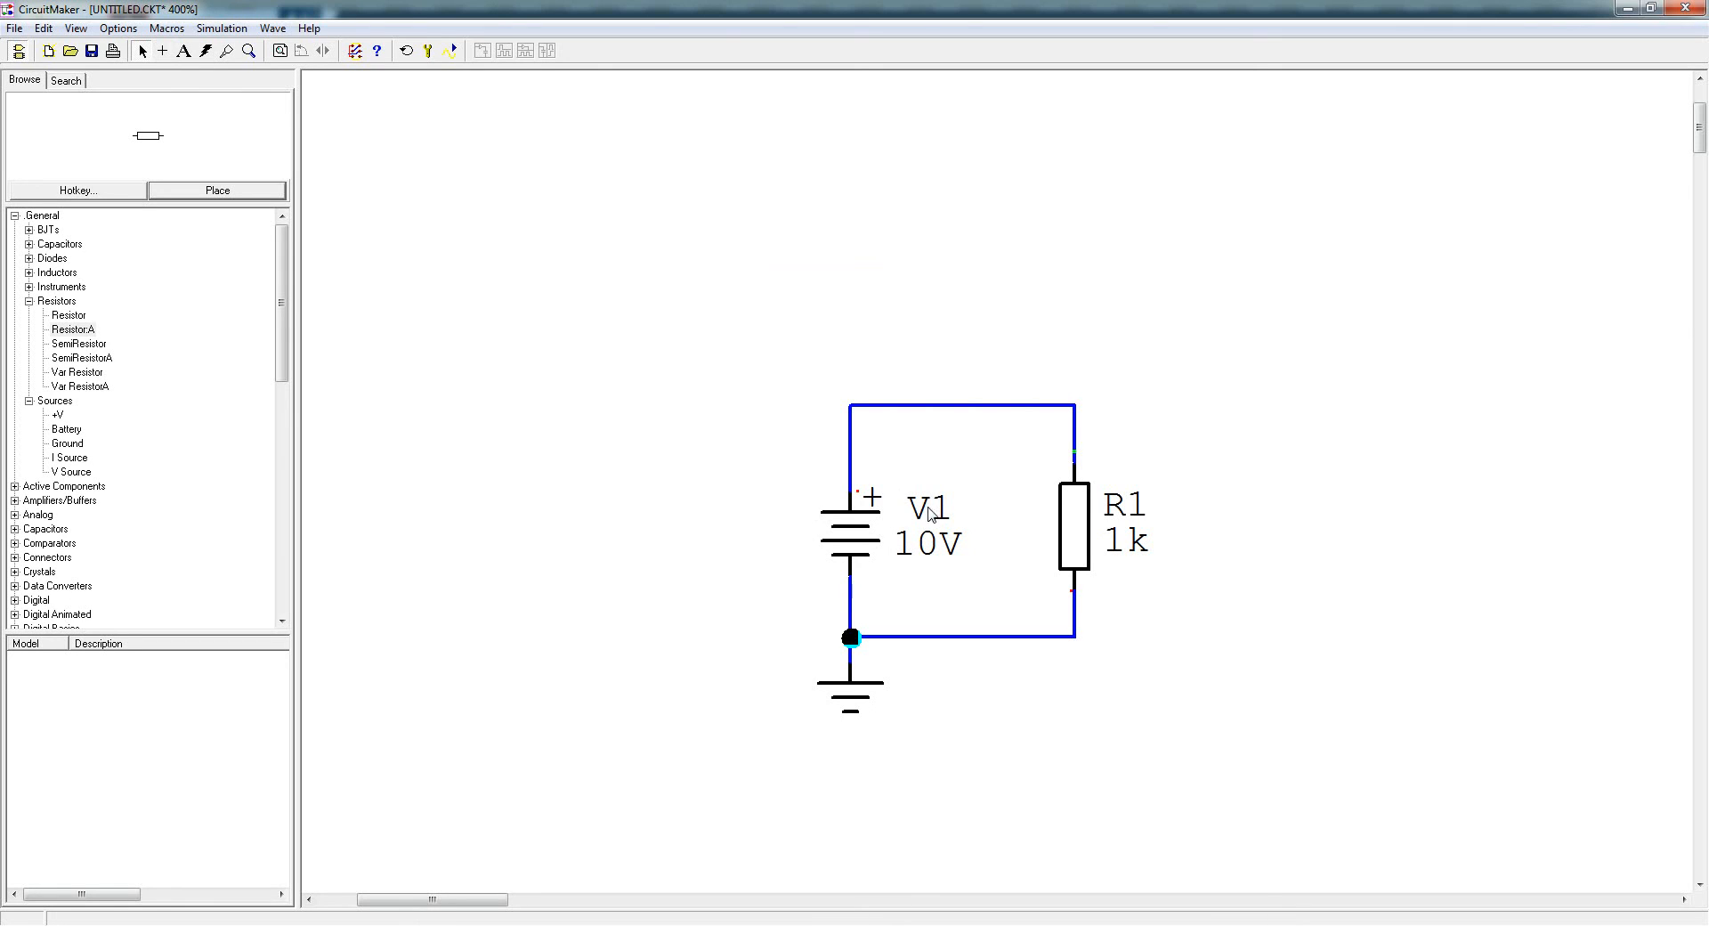
{"action": "double_click", "coordinate": [857, 534]}
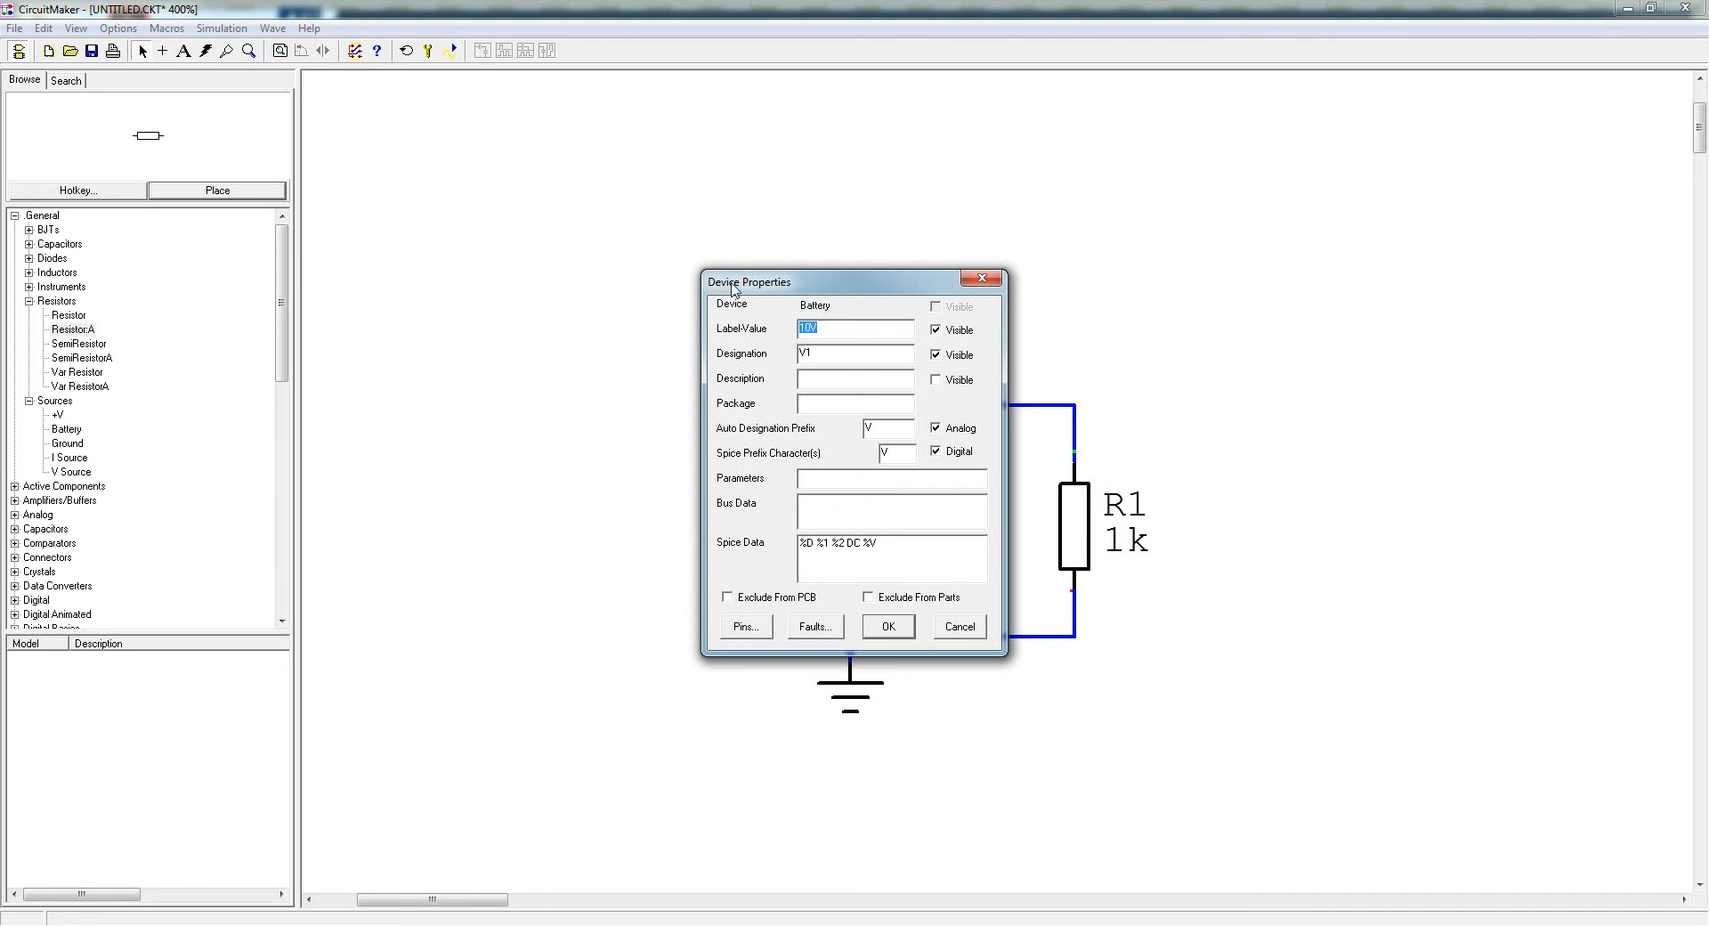
{"action": "left_click", "coordinate": [980, 281]}
{"action": "right_click", "coordinate": [846, 528]}
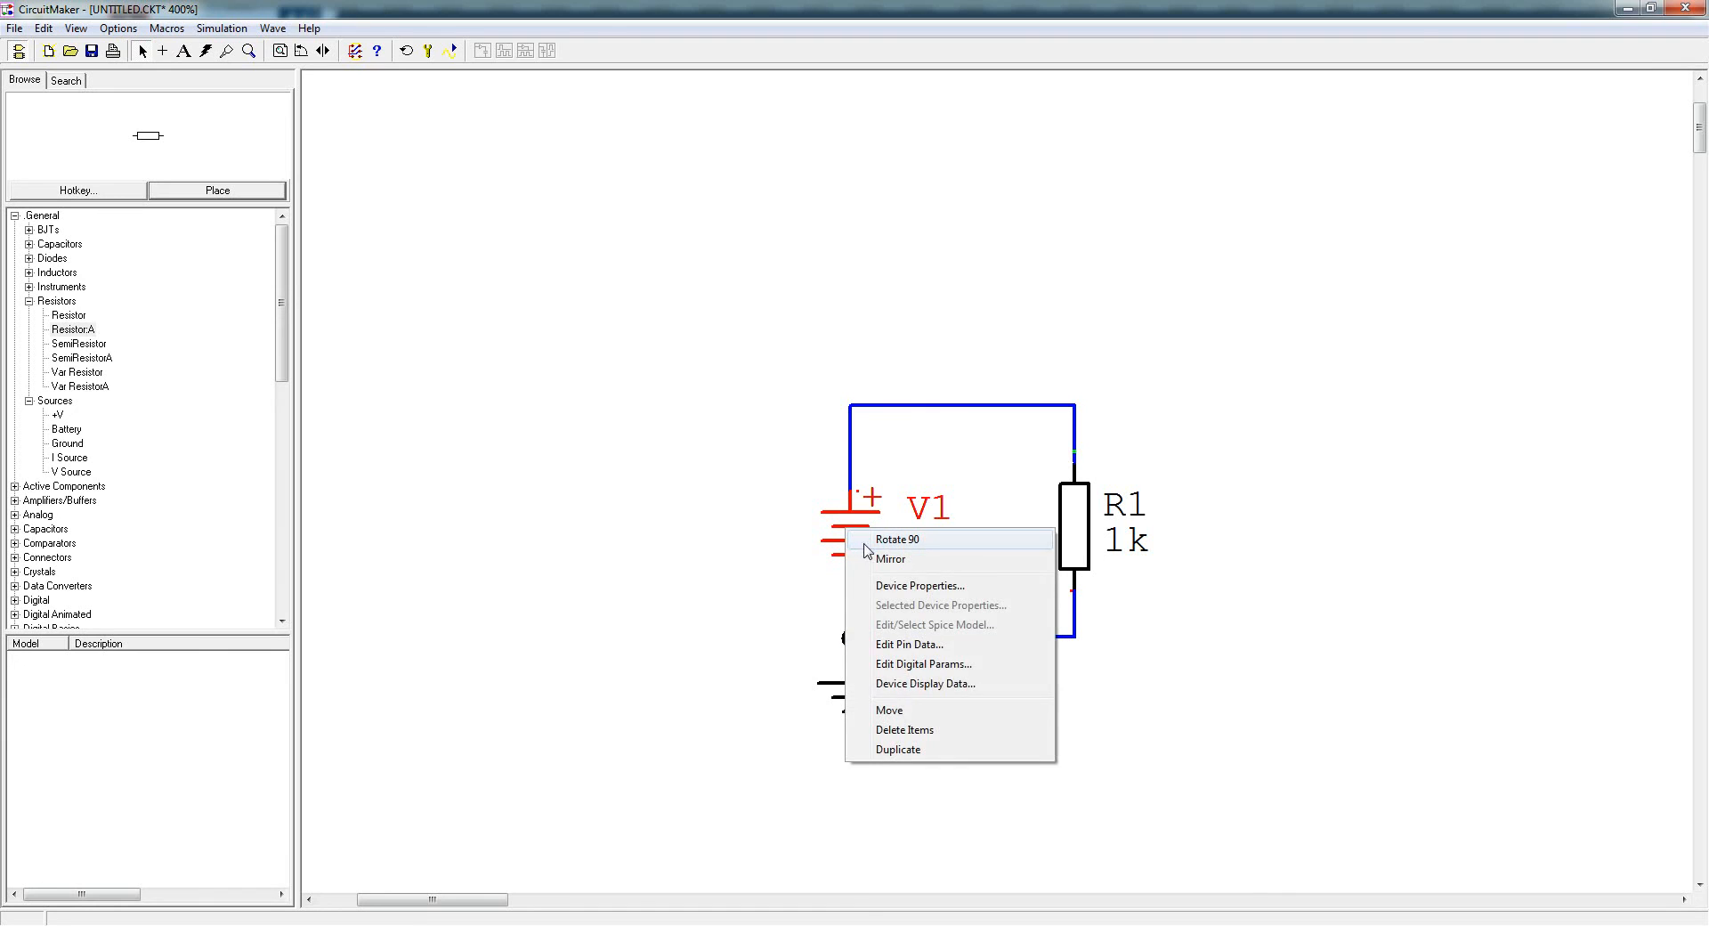
{"action": "left_click", "coordinate": [935, 588]}
{"action": "left_click_drag", "start_coordinate": [916, 288], "coordinate": [750, 326]}
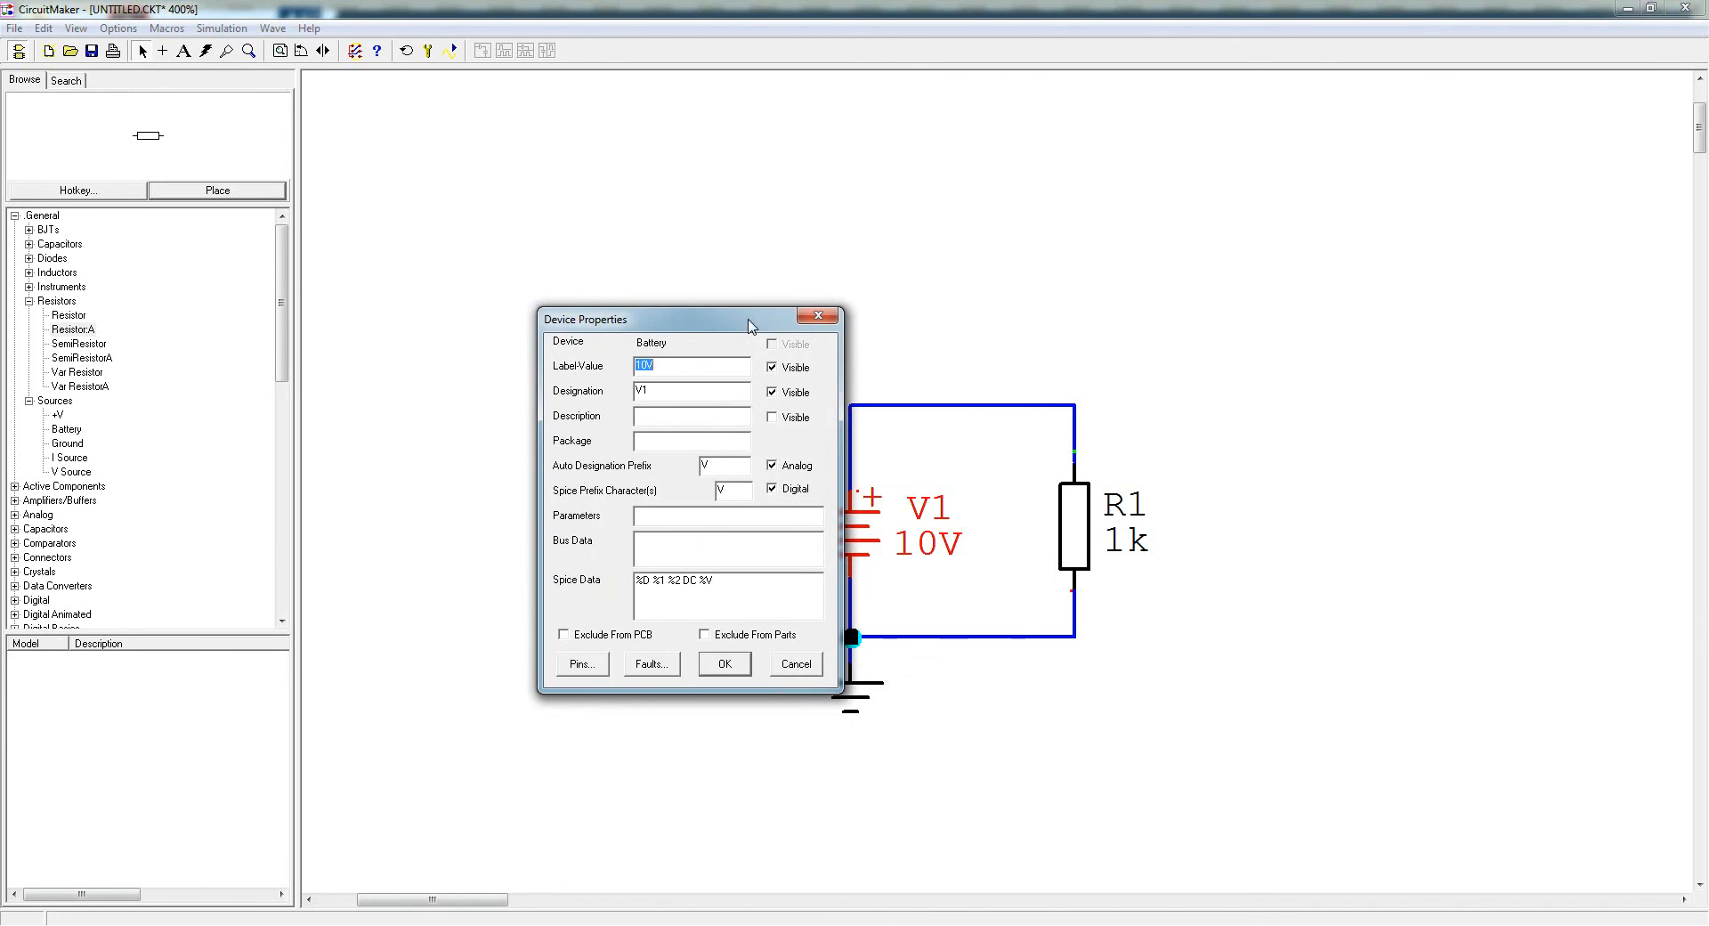
{"action": "left_click_drag", "start_coordinate": [641, 365], "coordinate": [605, 369]}
{"action": "type", "text": "5"}
{"action": "type", "text": "cc"}
{"action": "left_click", "coordinate": [722, 663]}
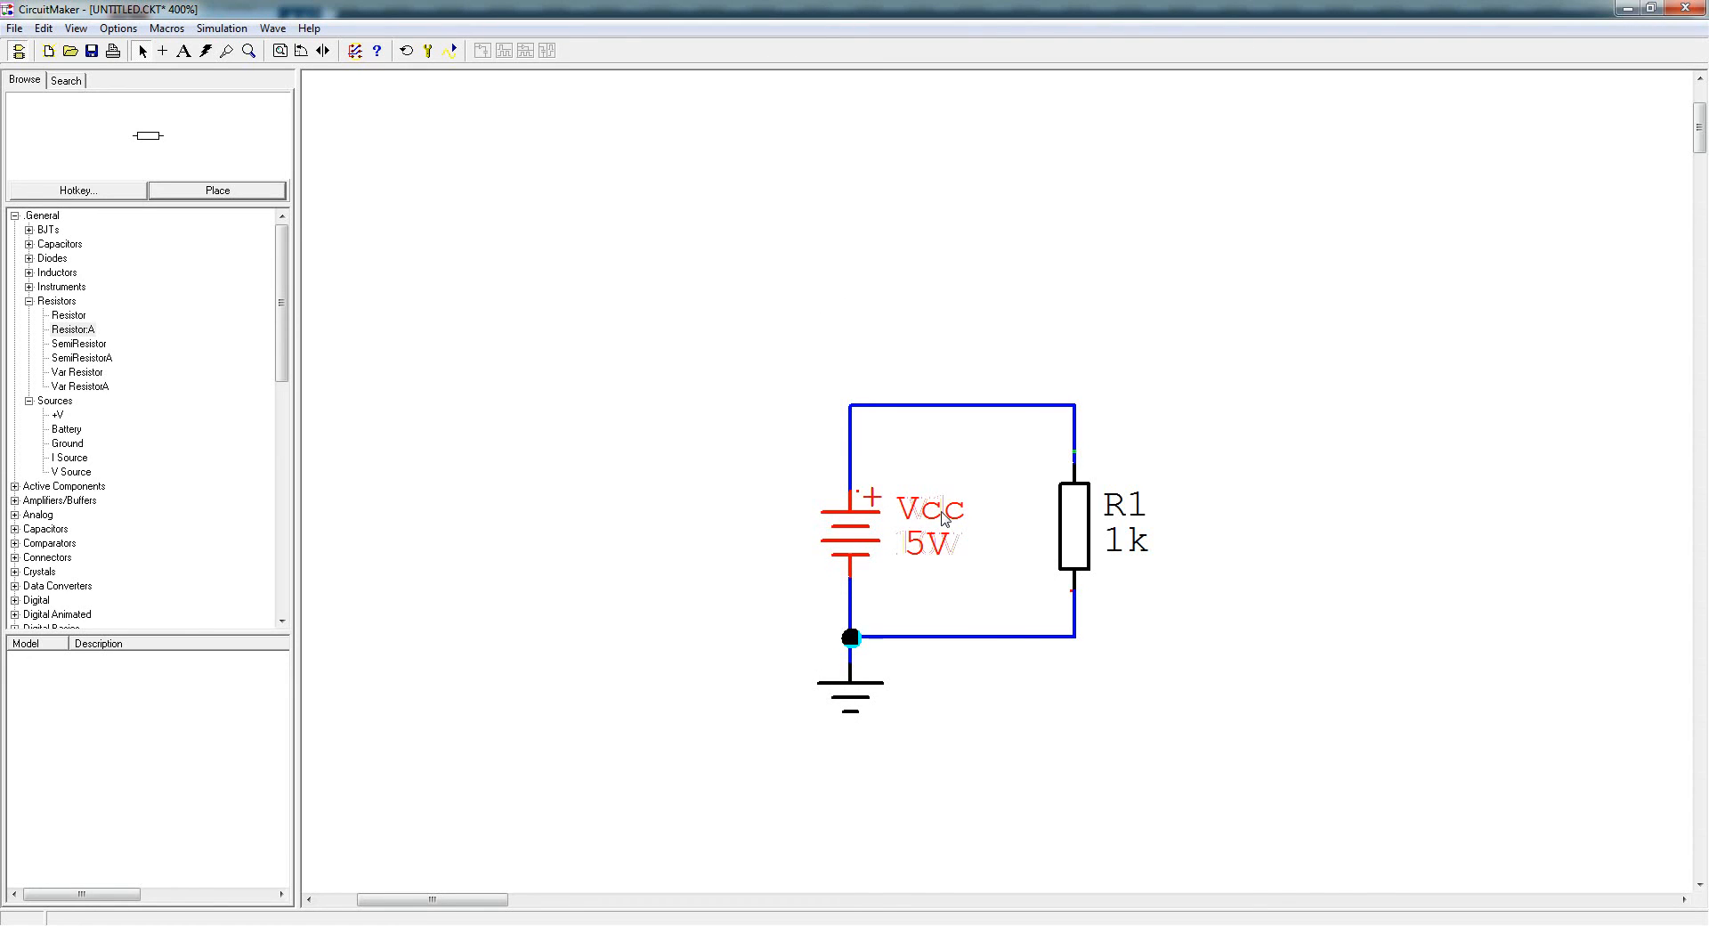
{"action": "left_click", "coordinate": [937, 589]}
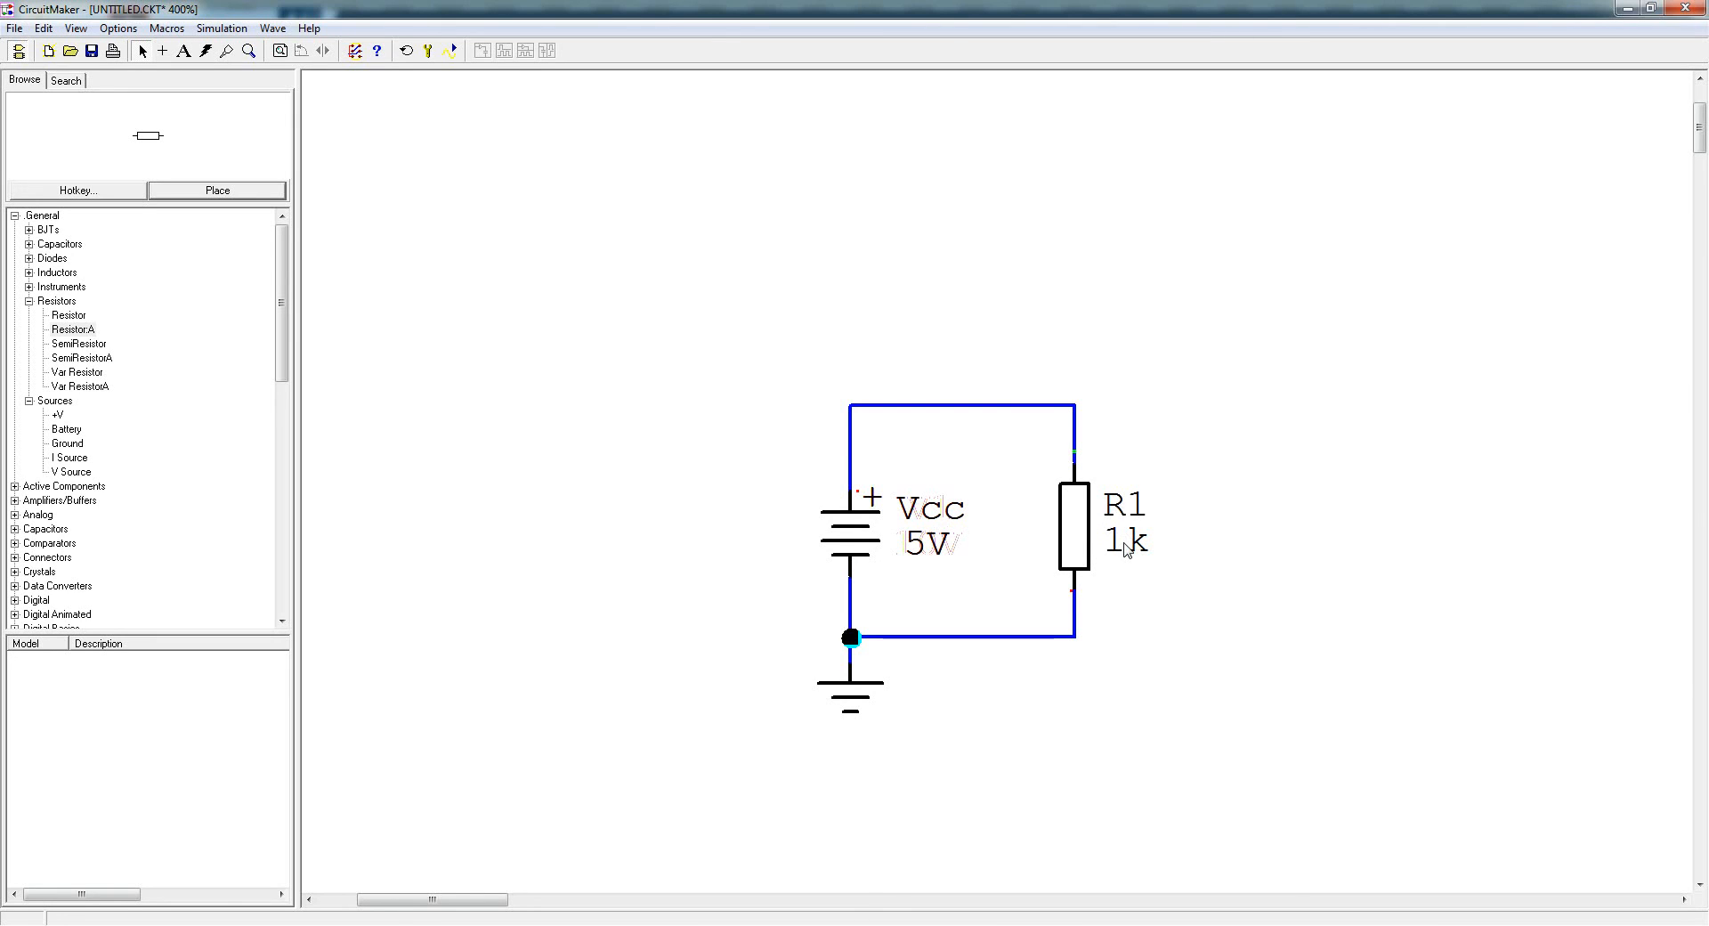
- Set the resistor's label value to 100R and its designation to Ra
{"action": "double_click", "coordinate": [1077, 534]}
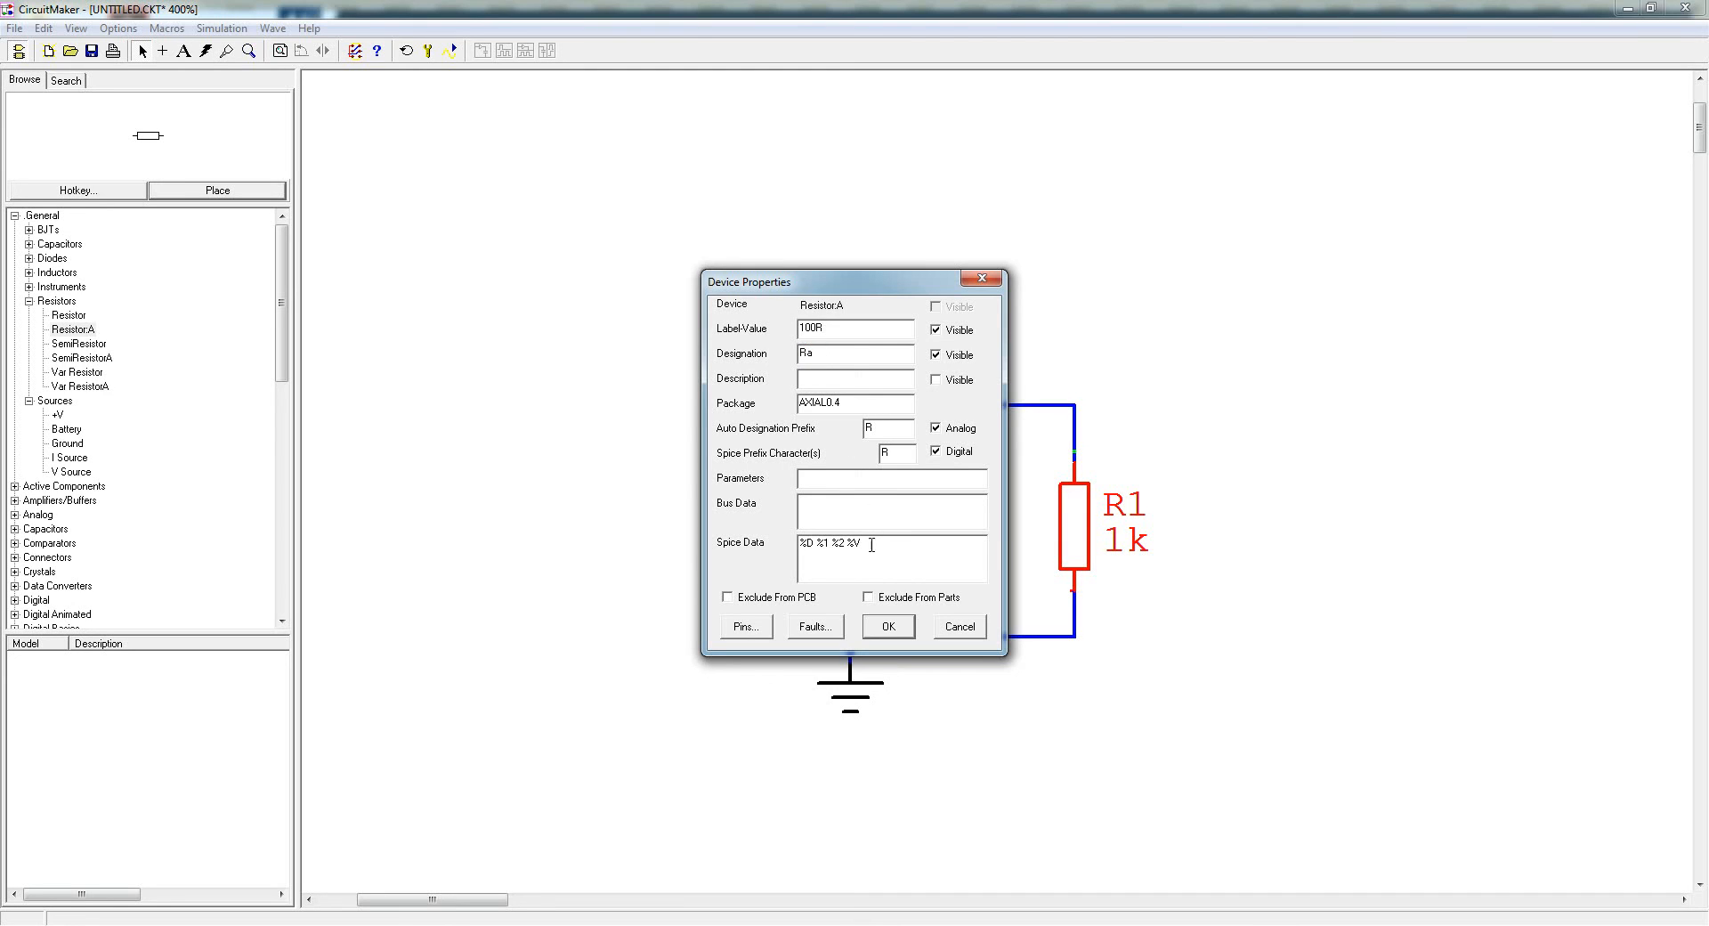
{"action": "left_click", "coordinate": [888, 626]}
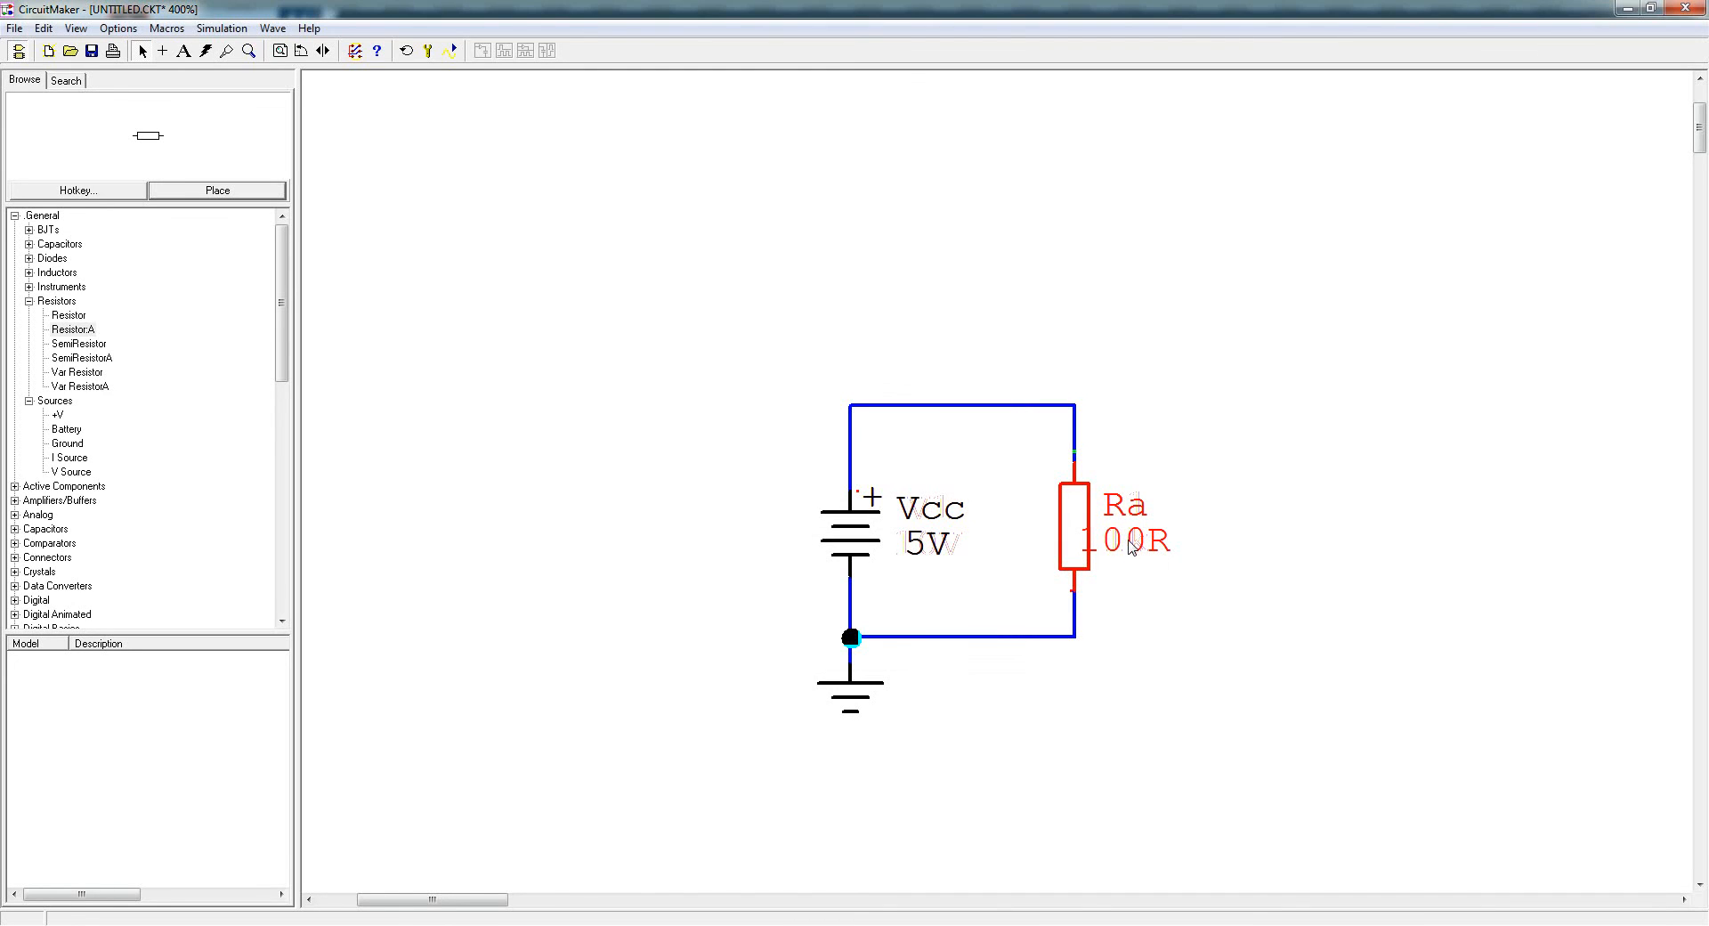
{"action": "left_click", "coordinate": [1116, 583]}
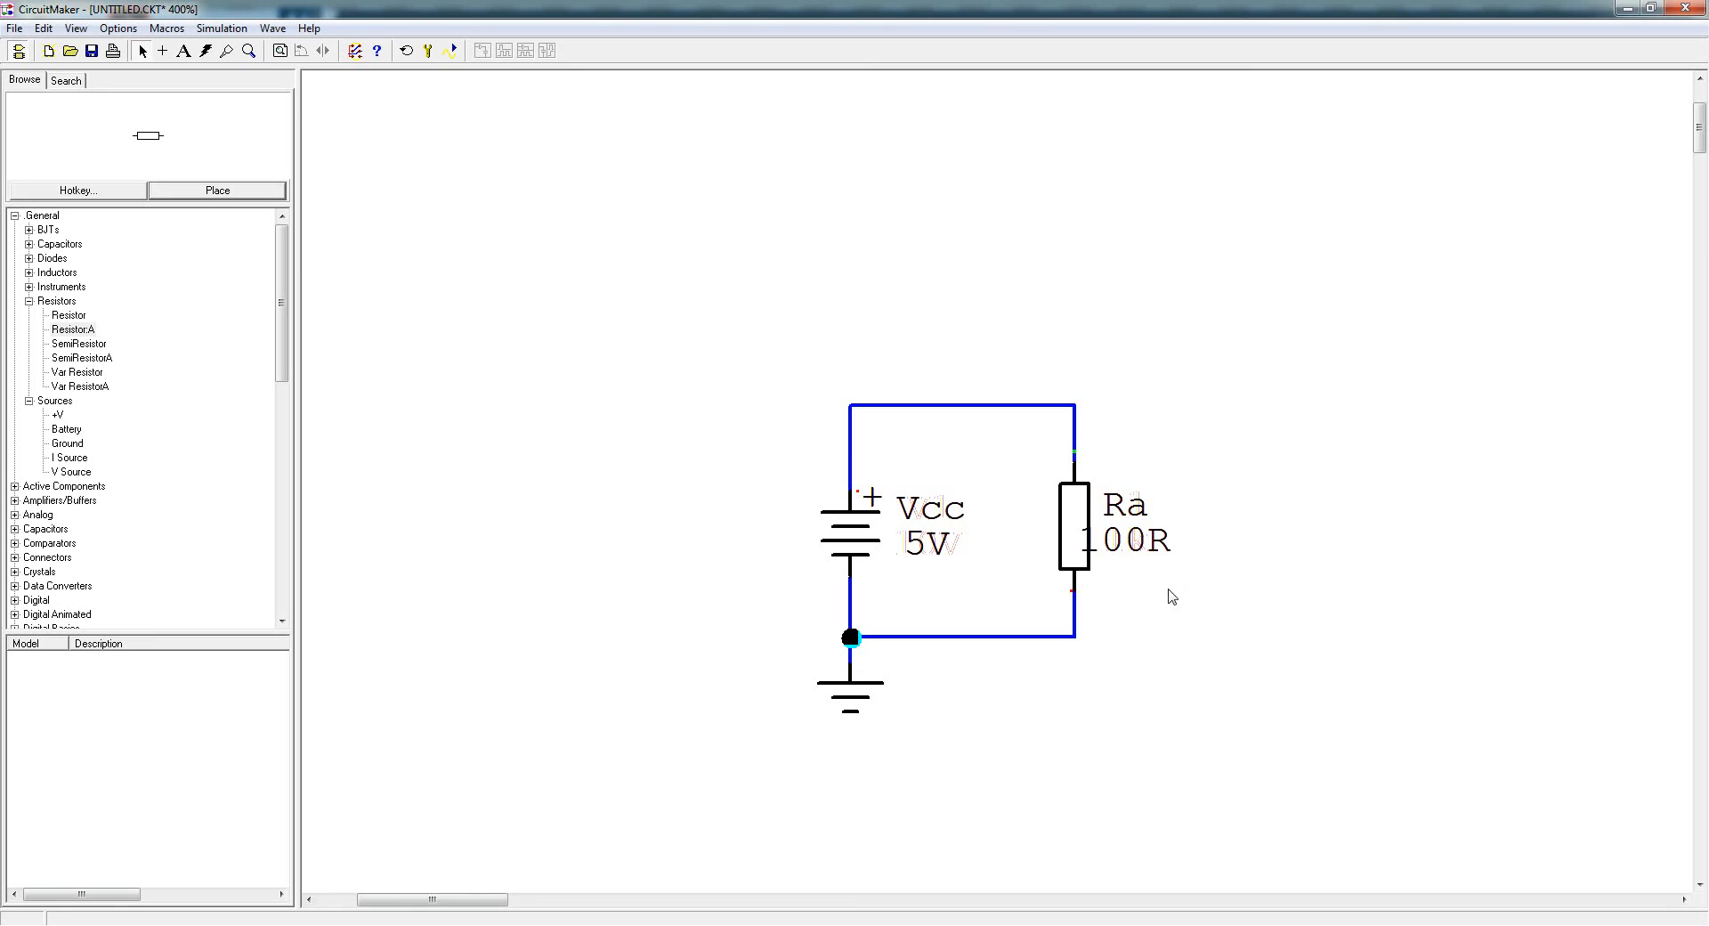
- Move the battery's Vcc and 5V labels to its left side and shift the resistor's Ra and 100R labels slightly right, clear of its body
{"action": "left_click", "coordinate": [1119, 543]}
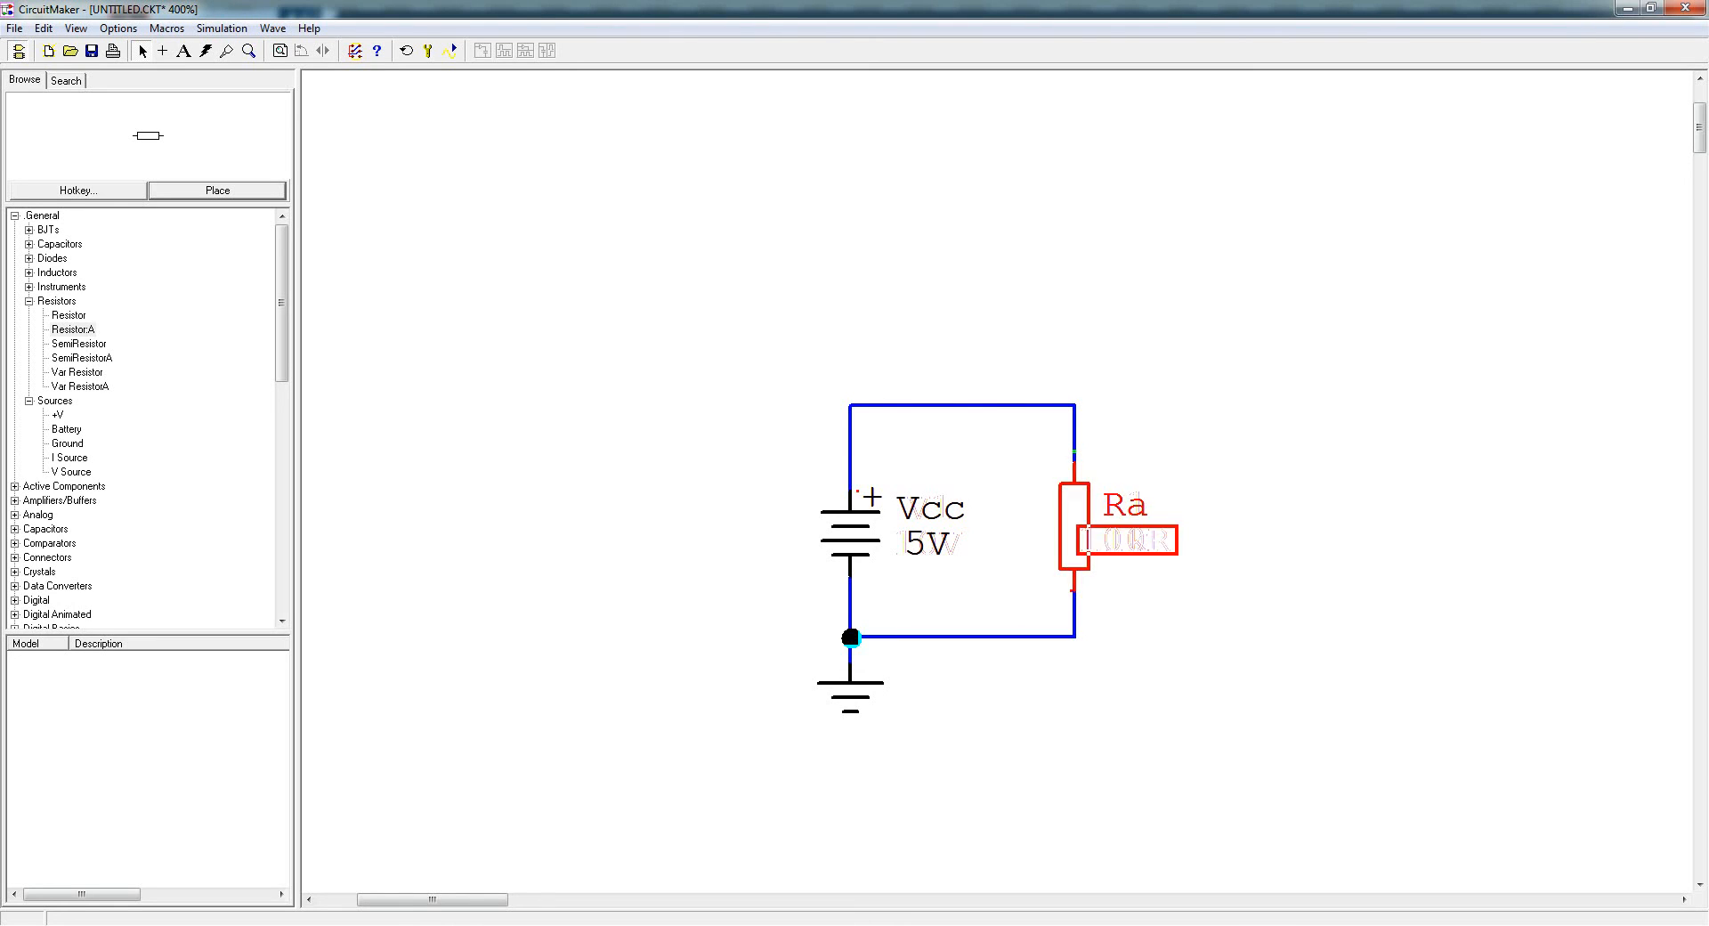
{"action": "mouse_move", "coordinate": [1119, 543]}
{"action": "left_mouse_down"}
{"action": "mouse_move", "coordinate": [1591, 694]}
{"action": "mouse_move", "coordinate": [1425, 659]}
{"action": "mouse_move", "coordinate": [1145, 542]}
{"action": "left_mouse_up"}
{"action": "left_click_drag", "start_coordinate": [917, 514], "coordinate": [748, 500]}
{"action": "left_click_drag", "start_coordinate": [932, 541], "coordinate": [777, 538]}
{"action": "left_click", "coordinate": [769, 585]}
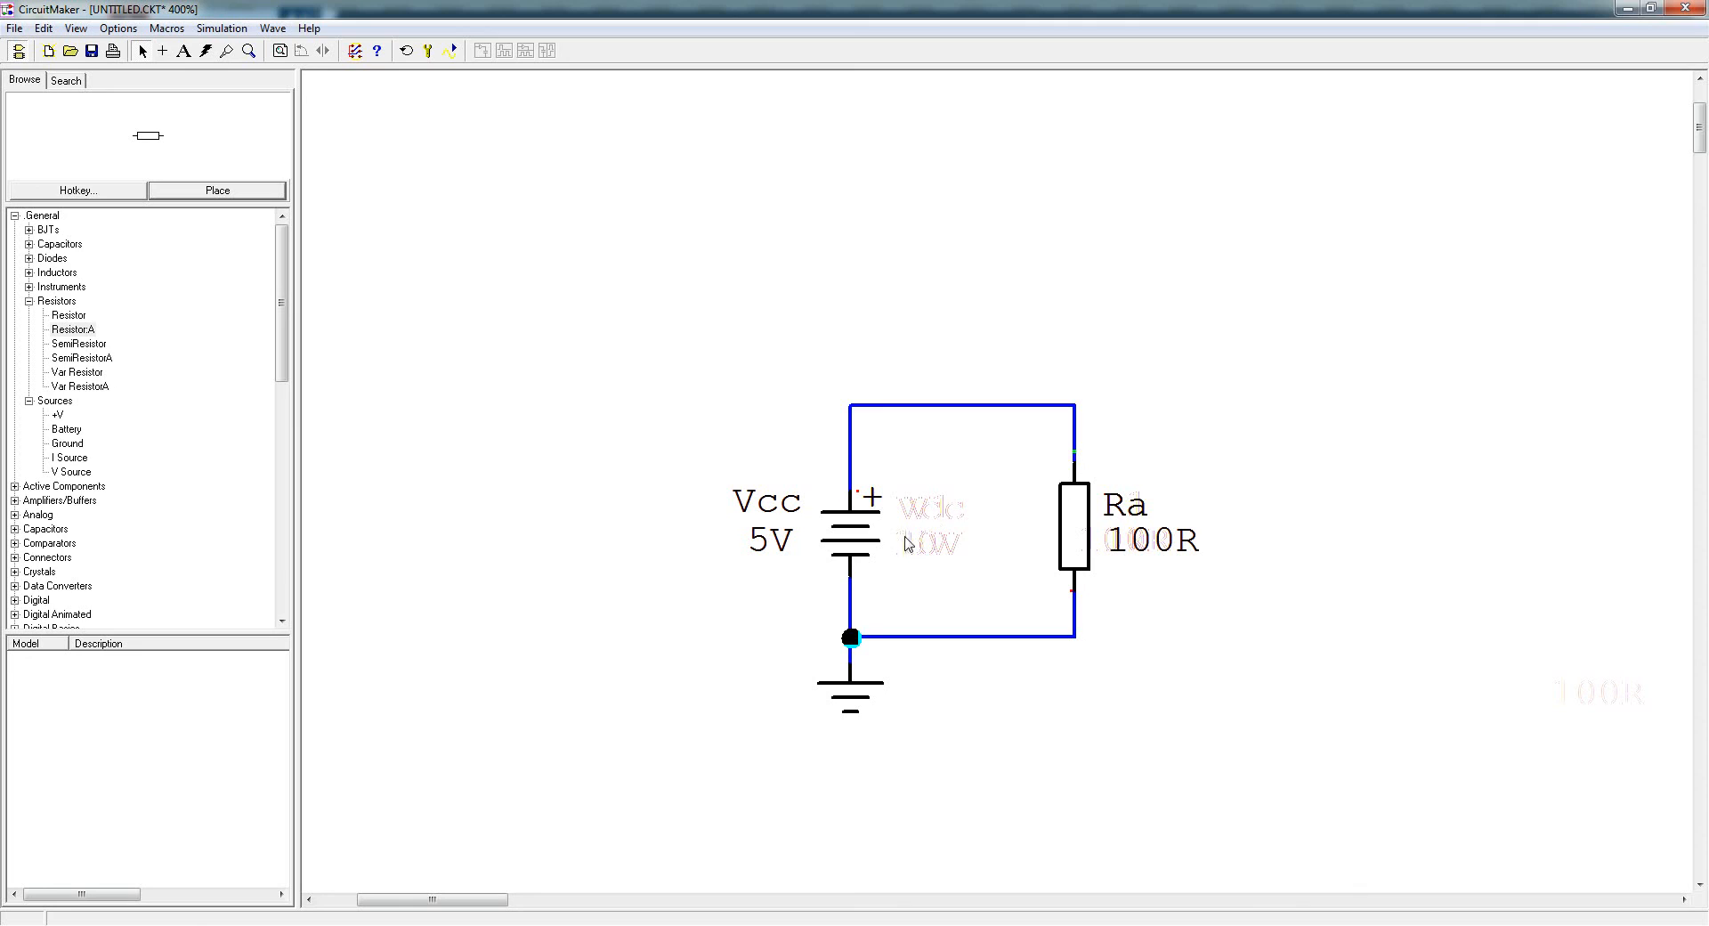
{"action": "left_click_drag", "start_coordinate": [1126, 514], "coordinate": [1145, 521]}
{"action": "left_click", "coordinate": [1157, 599]}
- Set the value of resistor Ra to 100, without the R suffix
{"action": "key", "text": "Page_Down"}
{"action": "key", "text": "Page_Up"}
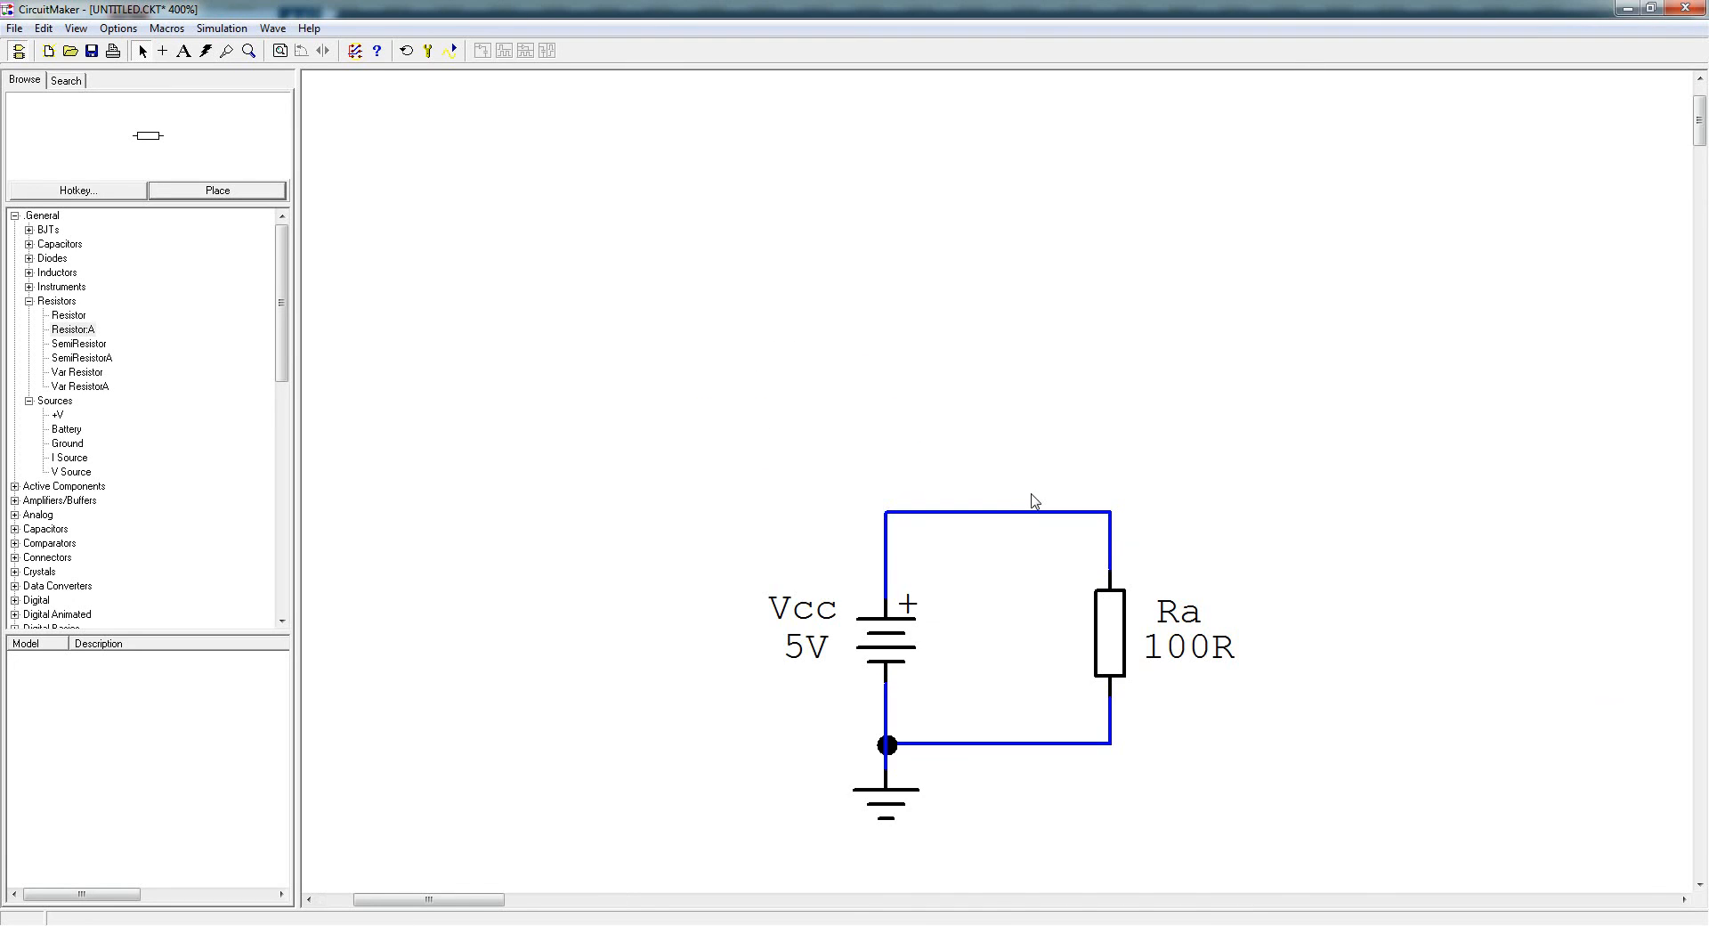
{"action": "key", "text": "Page_Down"}
{"action": "key", "text": "Page_Up"}
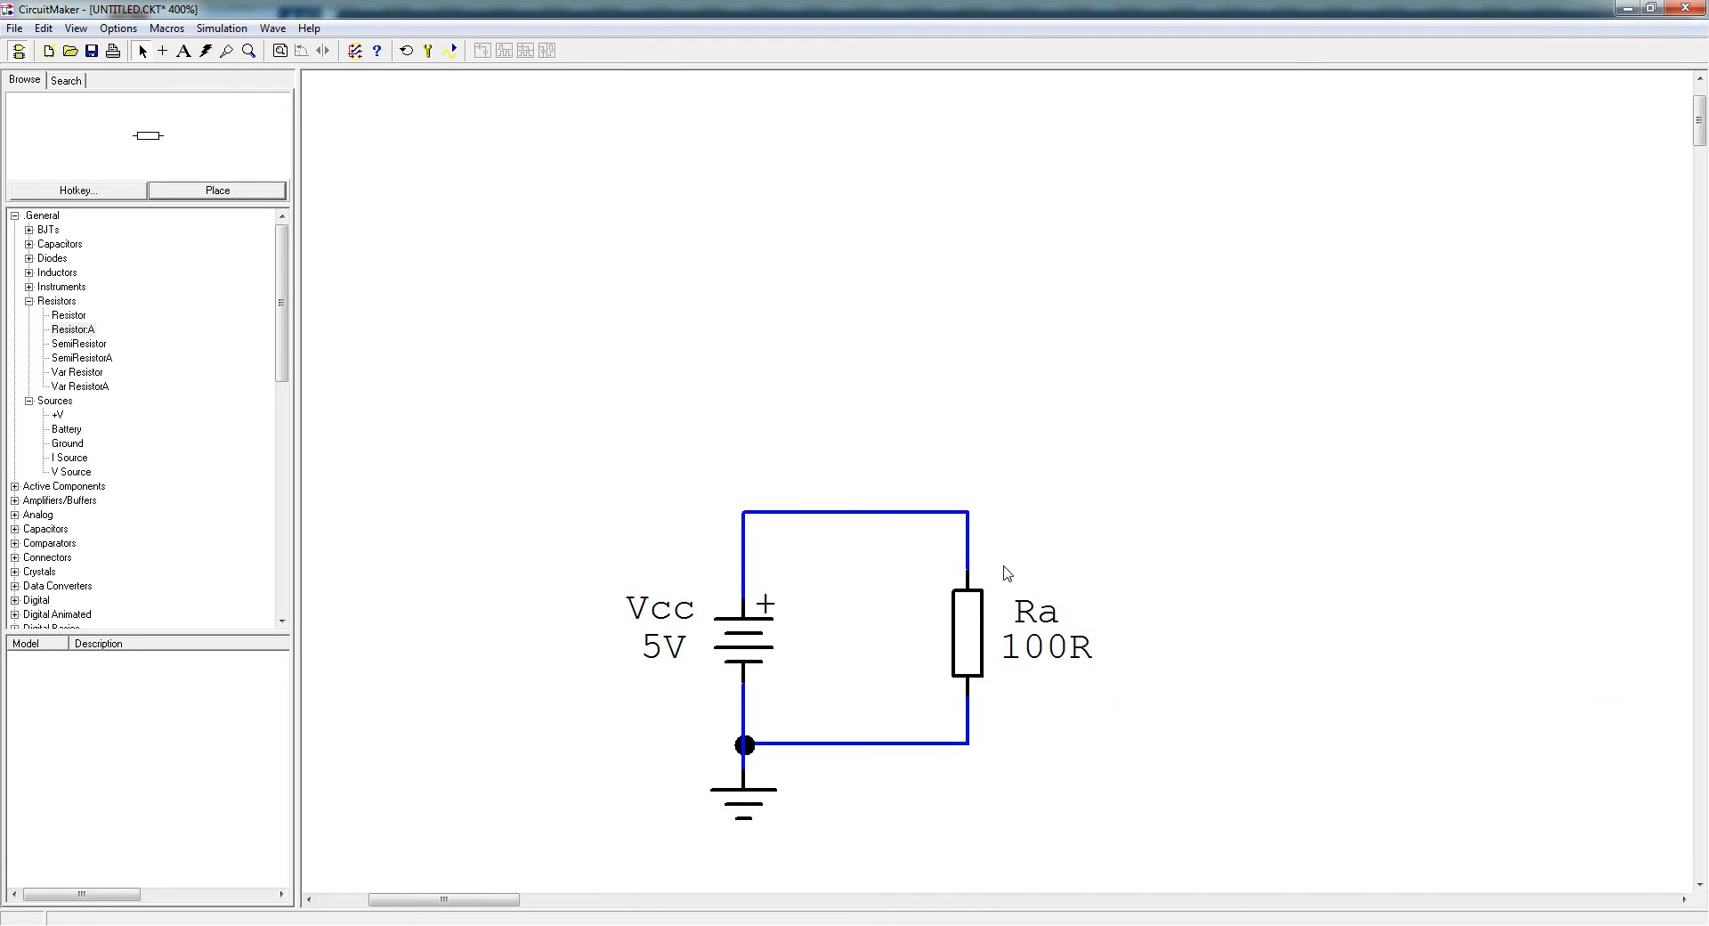
{"action": "key", "text": "Page_Down"}
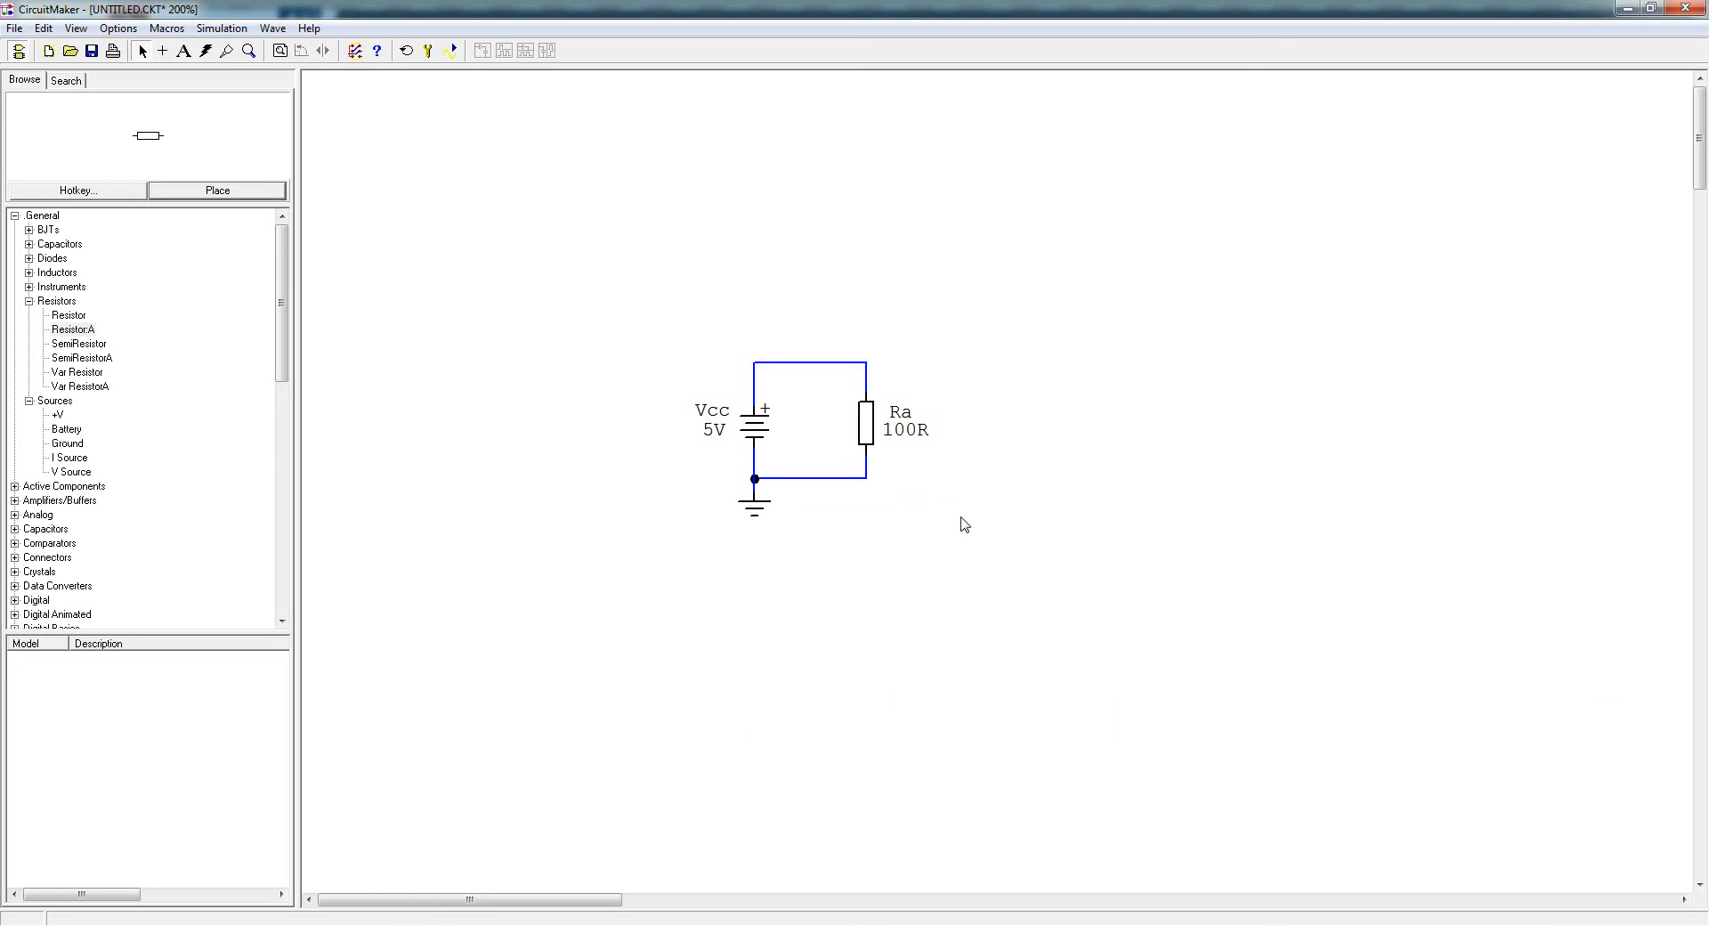
{"action": "double_click", "coordinate": [870, 435]}
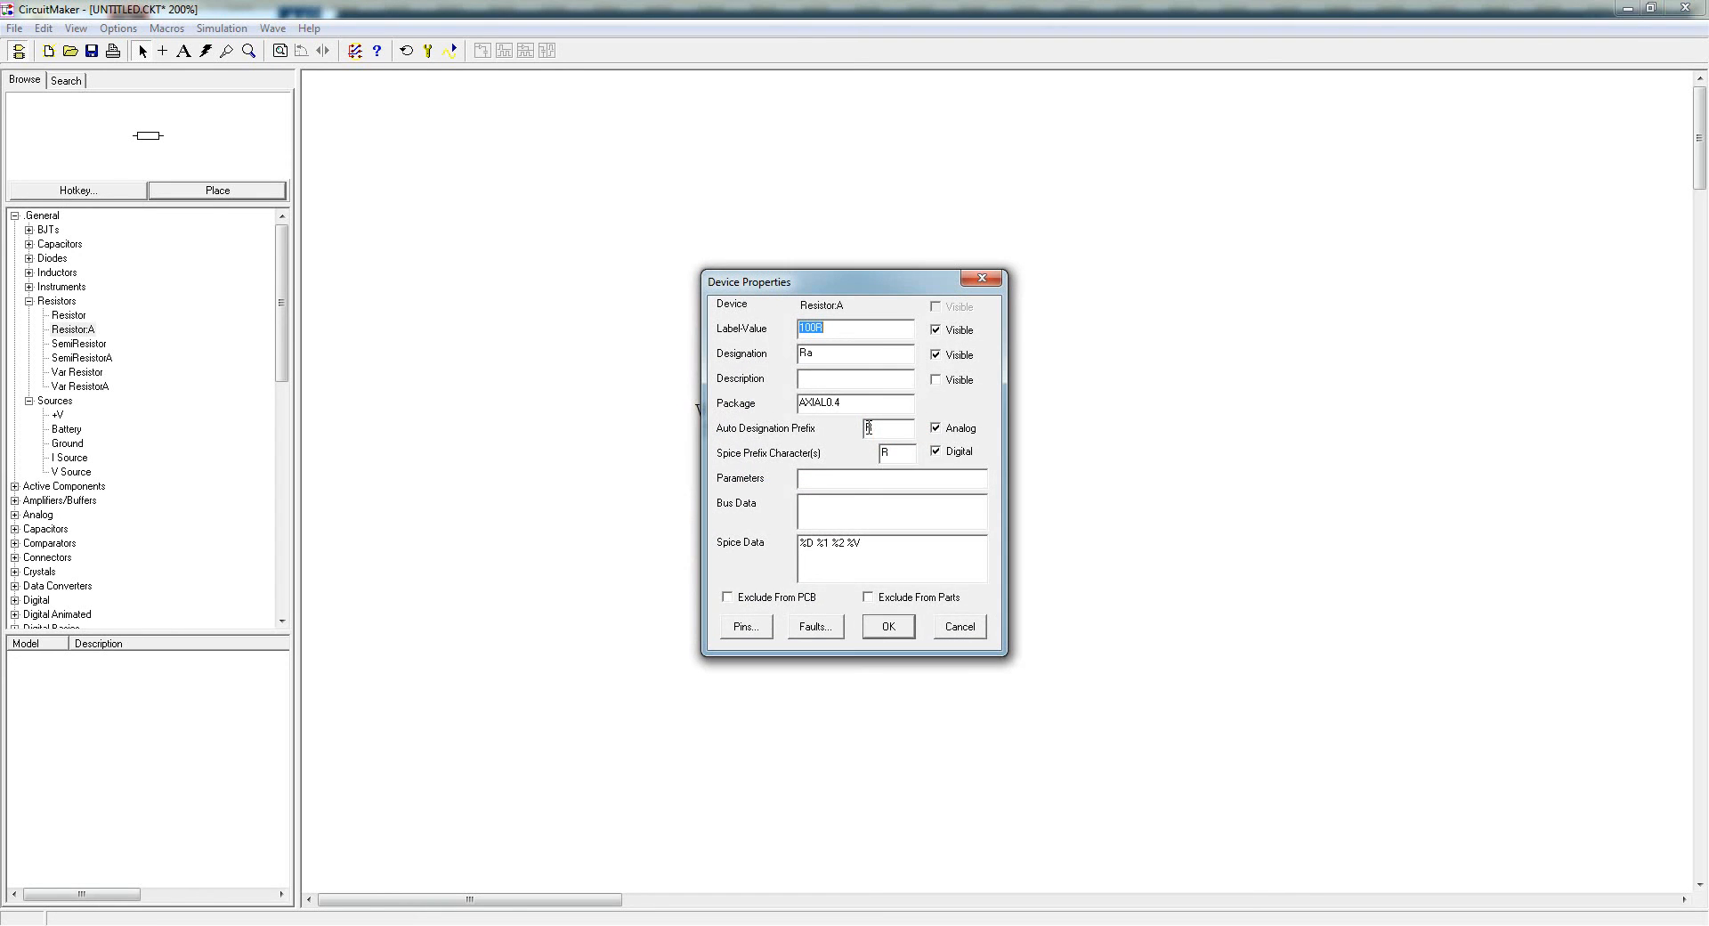
{"action": "left_click", "coordinate": [818, 328]}
{"action": "left_click", "coordinate": [889, 626]}
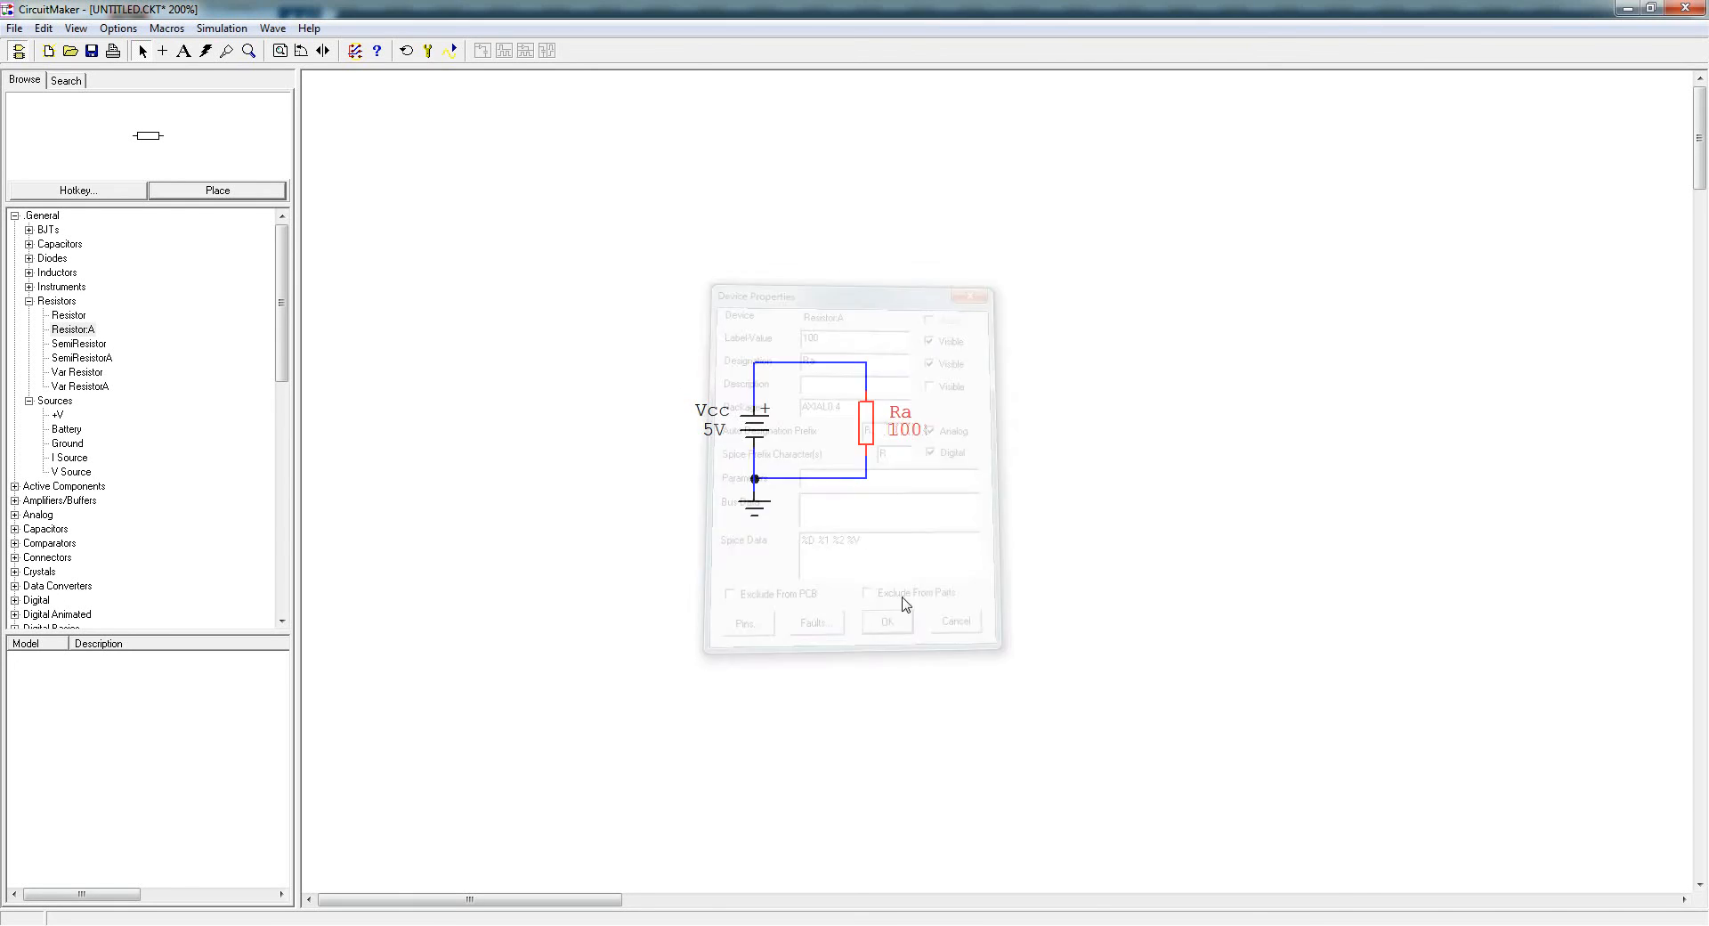
- Set the value of resistor Ra to 100k
{"action": "double_click", "coordinate": [913, 438]}
{"action": "left_click", "coordinate": [829, 328]}
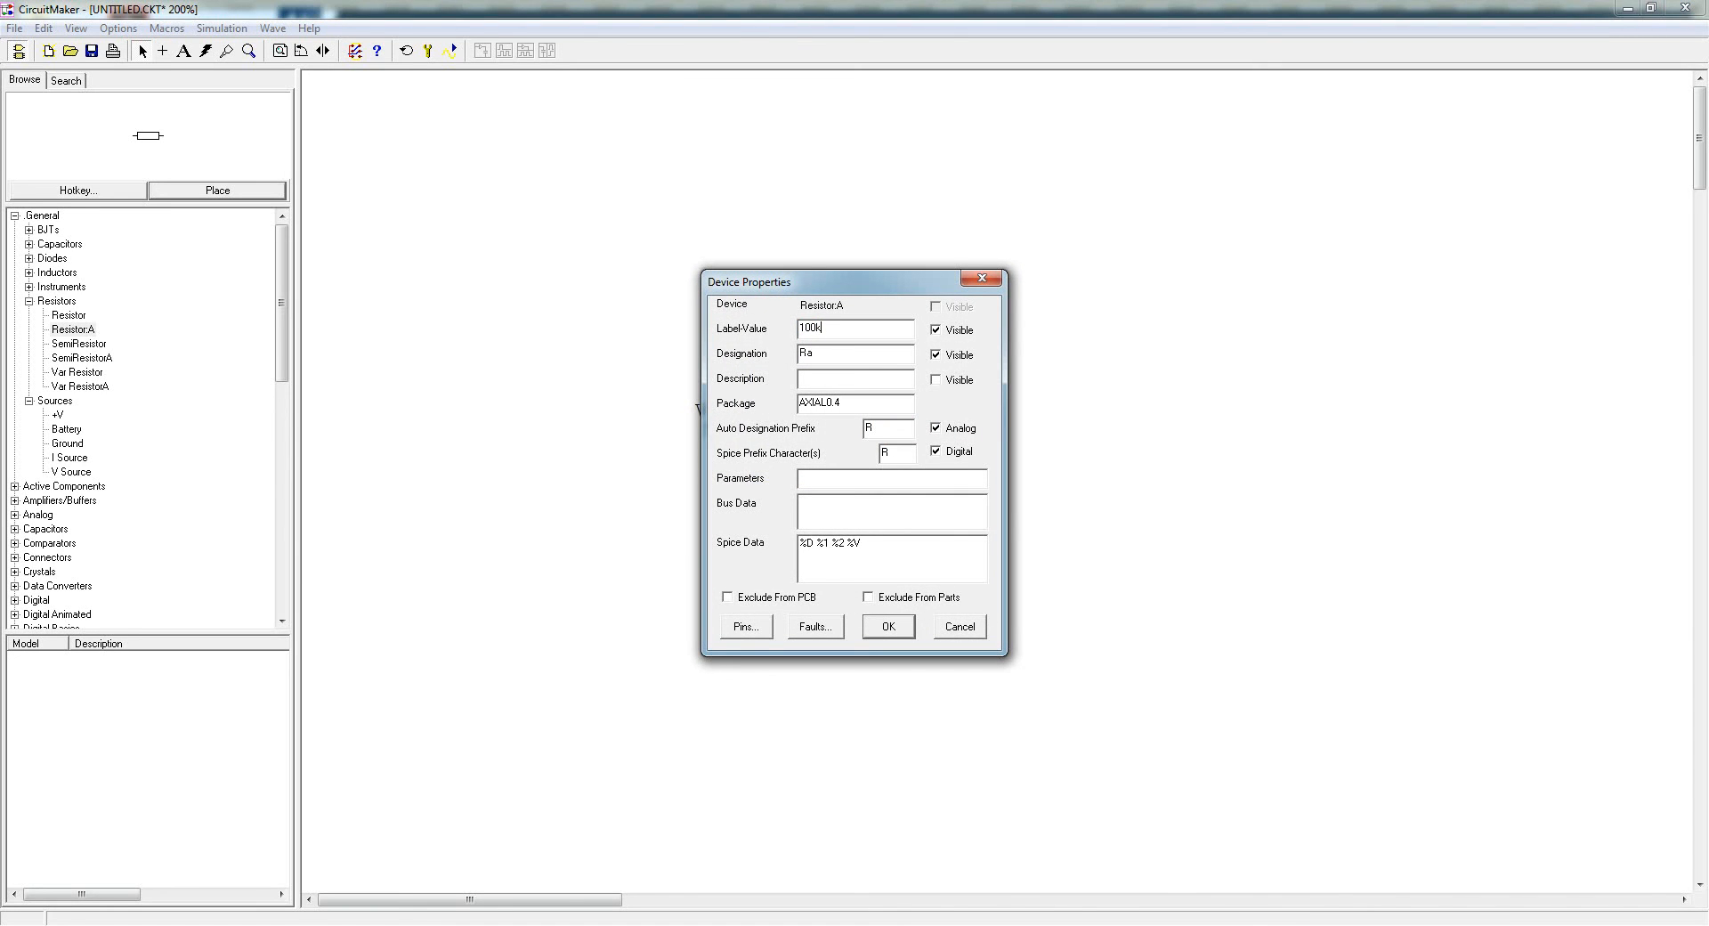
{"action": "left_click", "coordinate": [888, 627]}
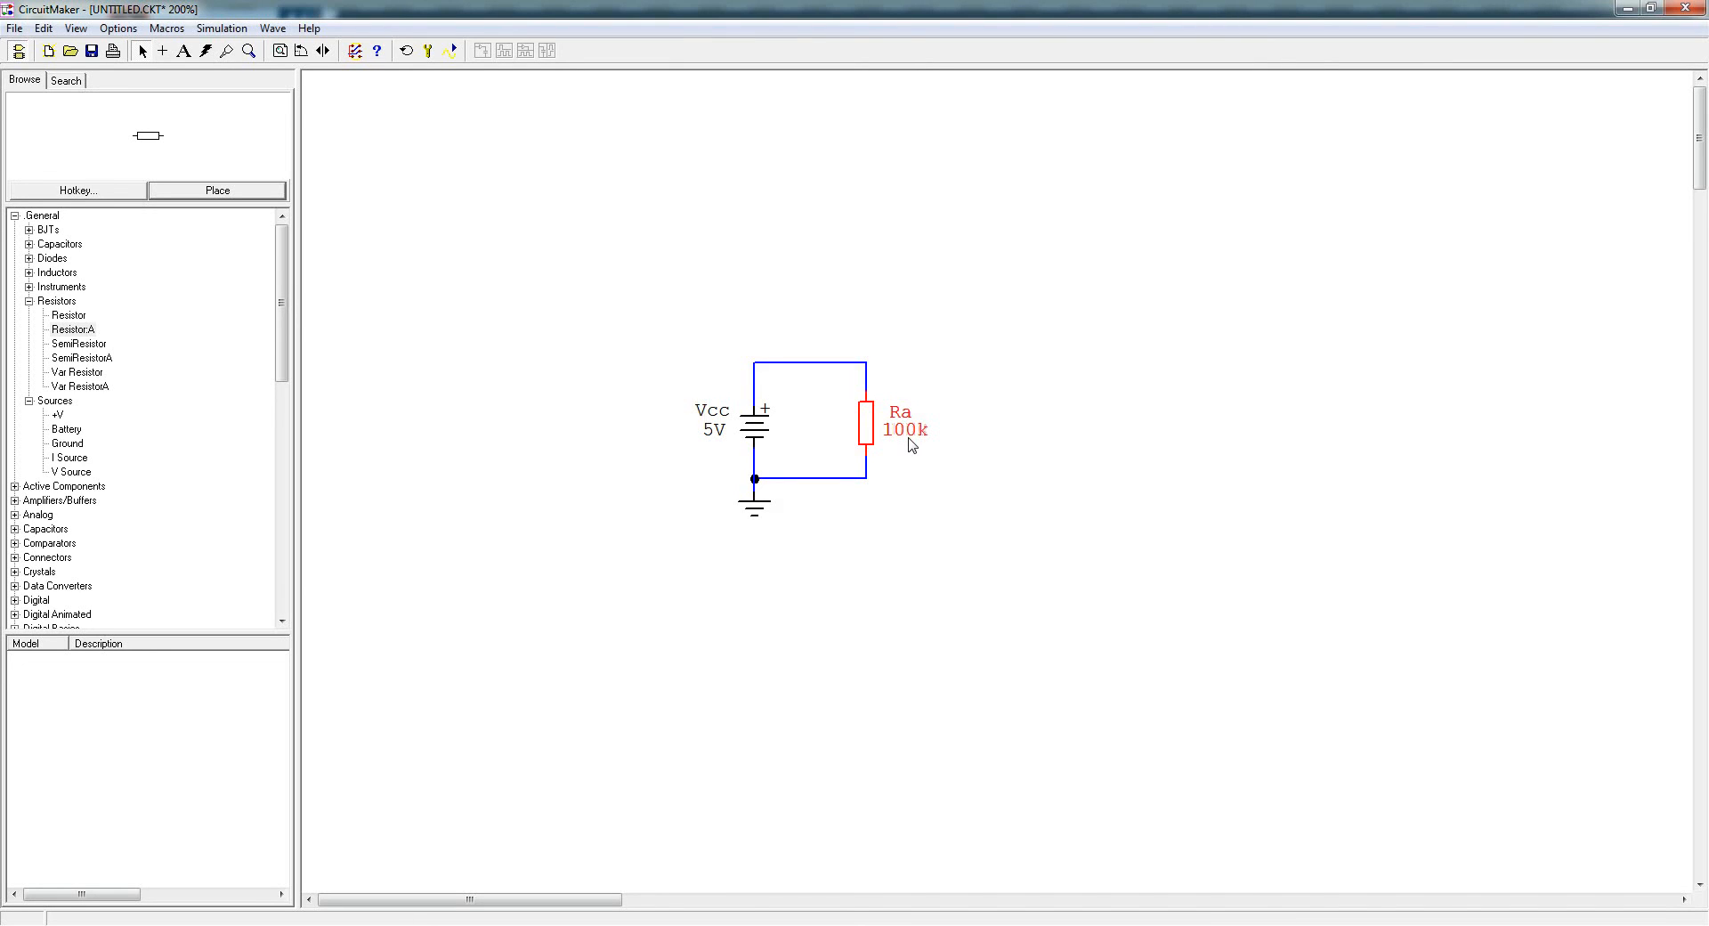
{"action": "left_click", "coordinate": [909, 470]}
- Set the battery's value to 5 without a unit, and try entering the letter a as its value
{"action": "double_click", "coordinate": [735, 433]}
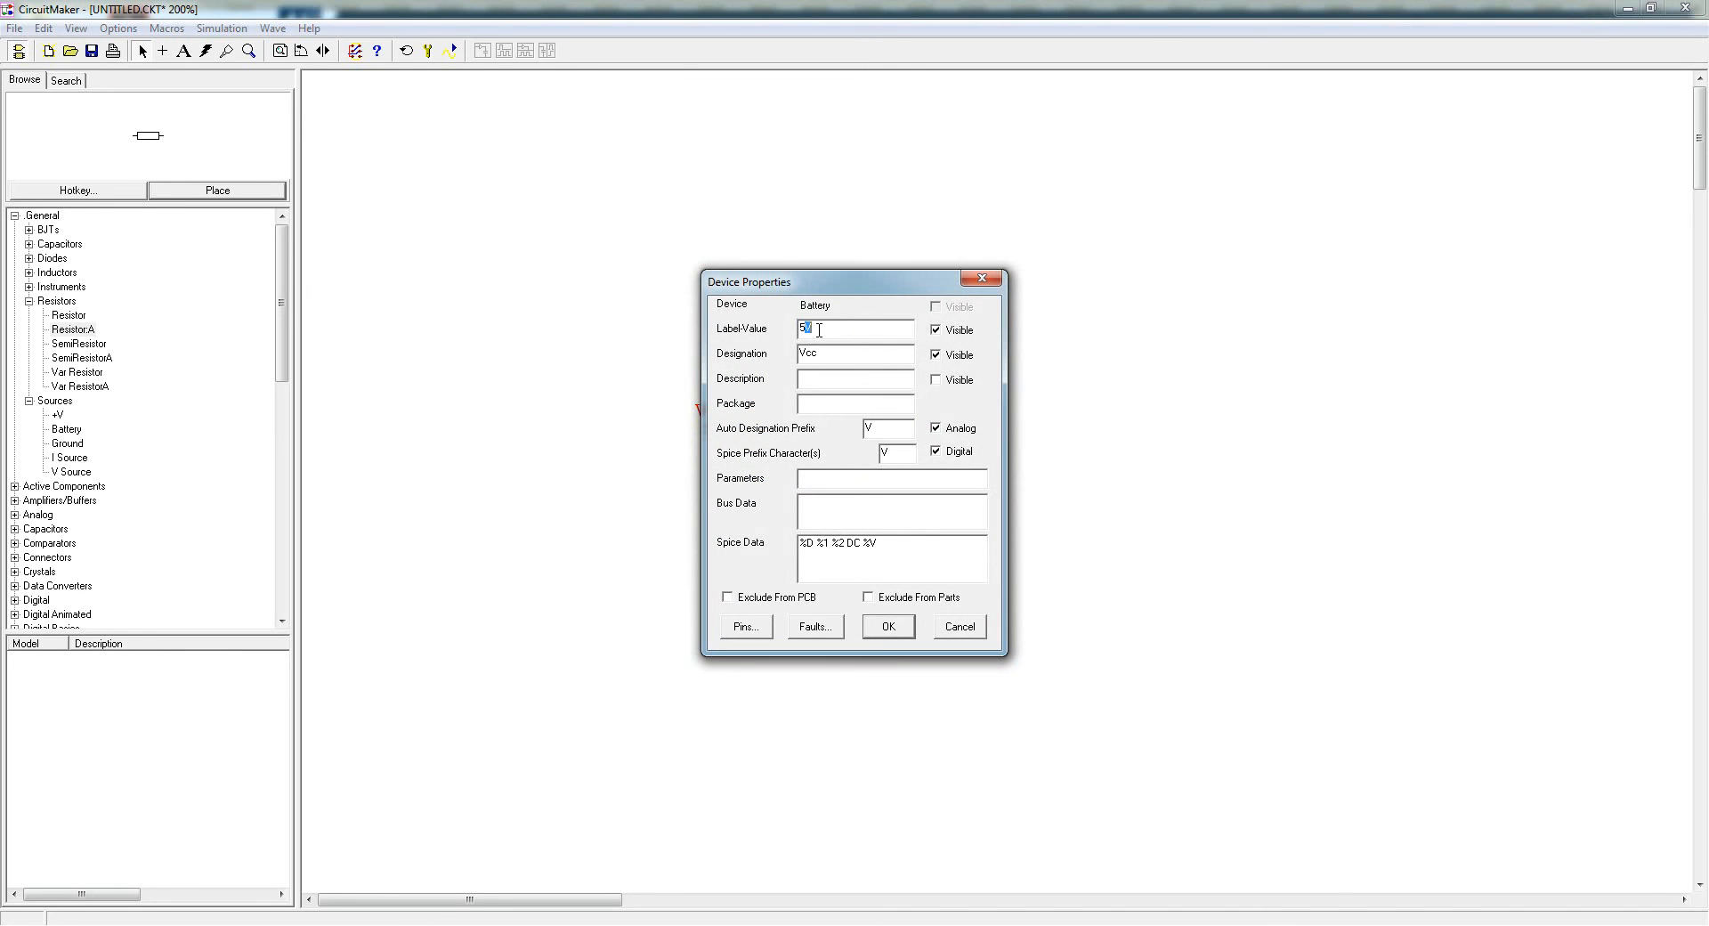
{"action": "left_click", "coordinate": [891, 627]}
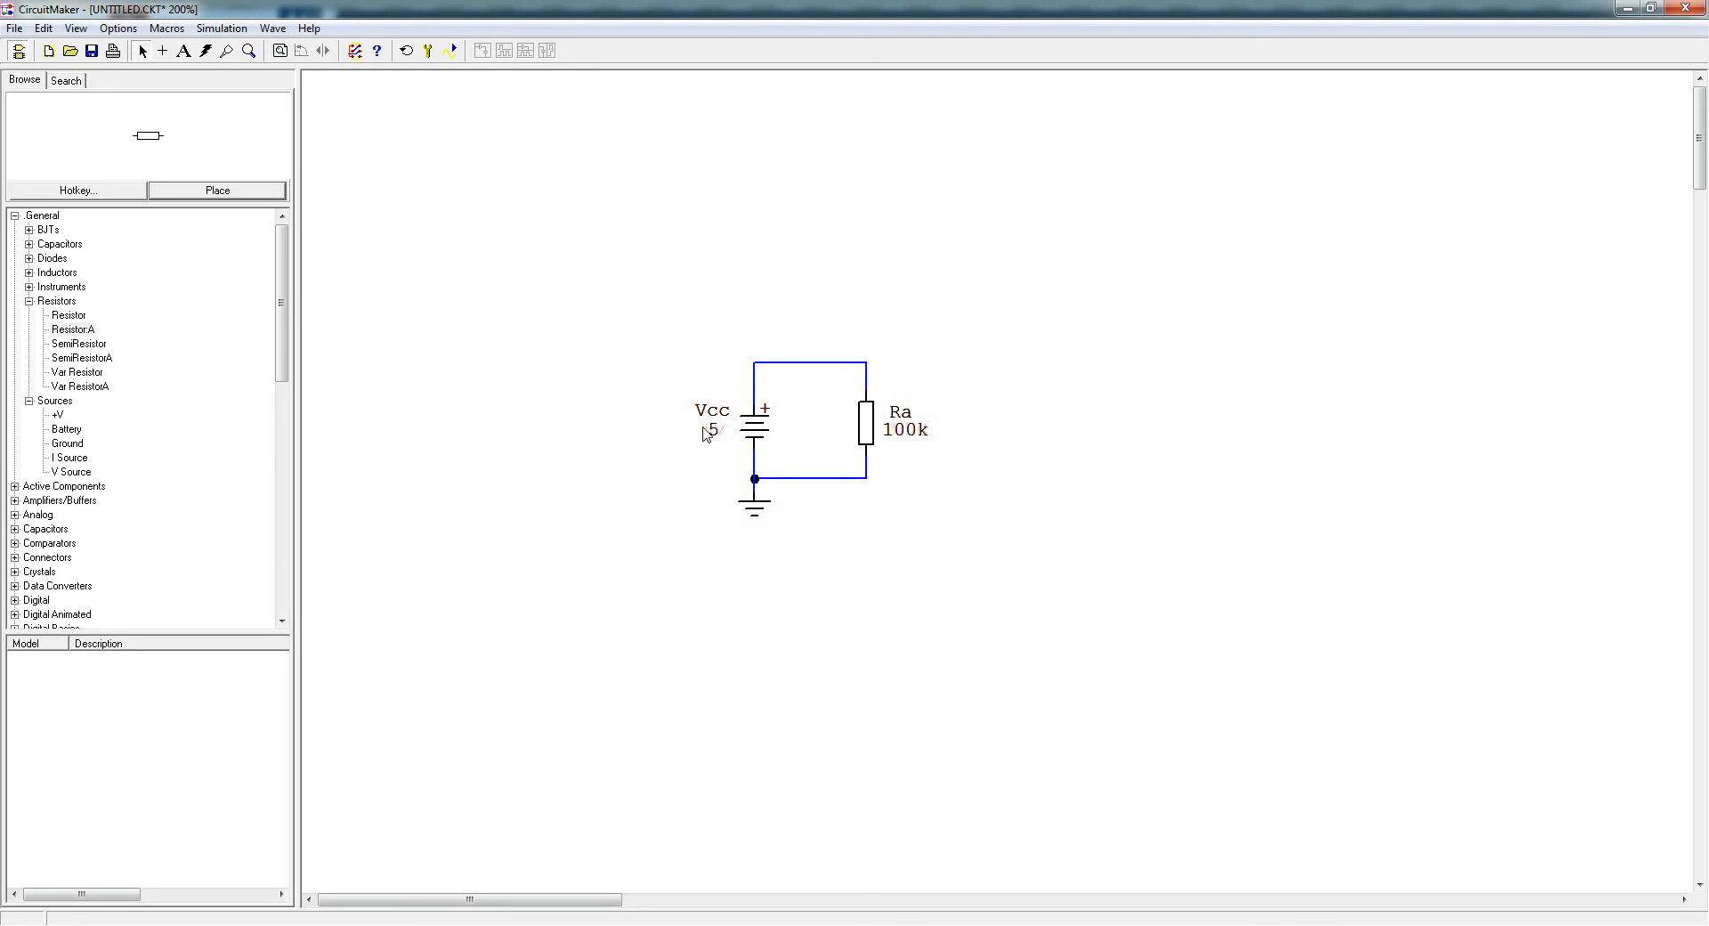
{"action": "double_click", "coordinate": [714, 436]}
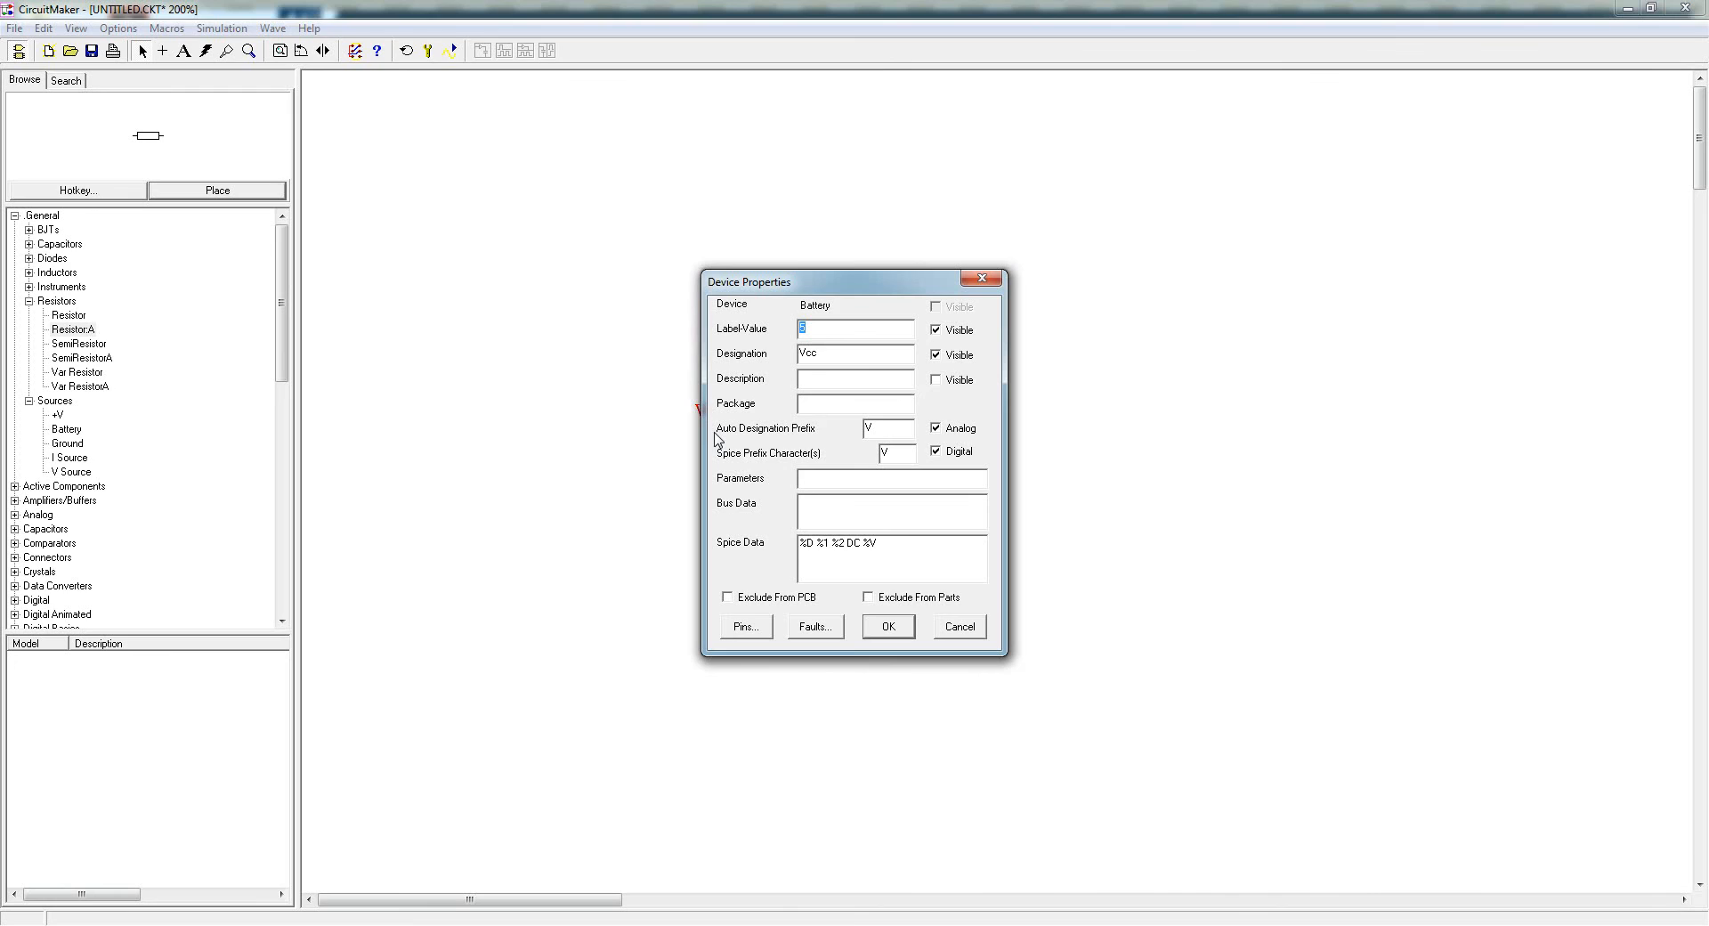
{"action": "type", "text": "a"}
{"action": "left_click", "coordinate": [883, 631]}
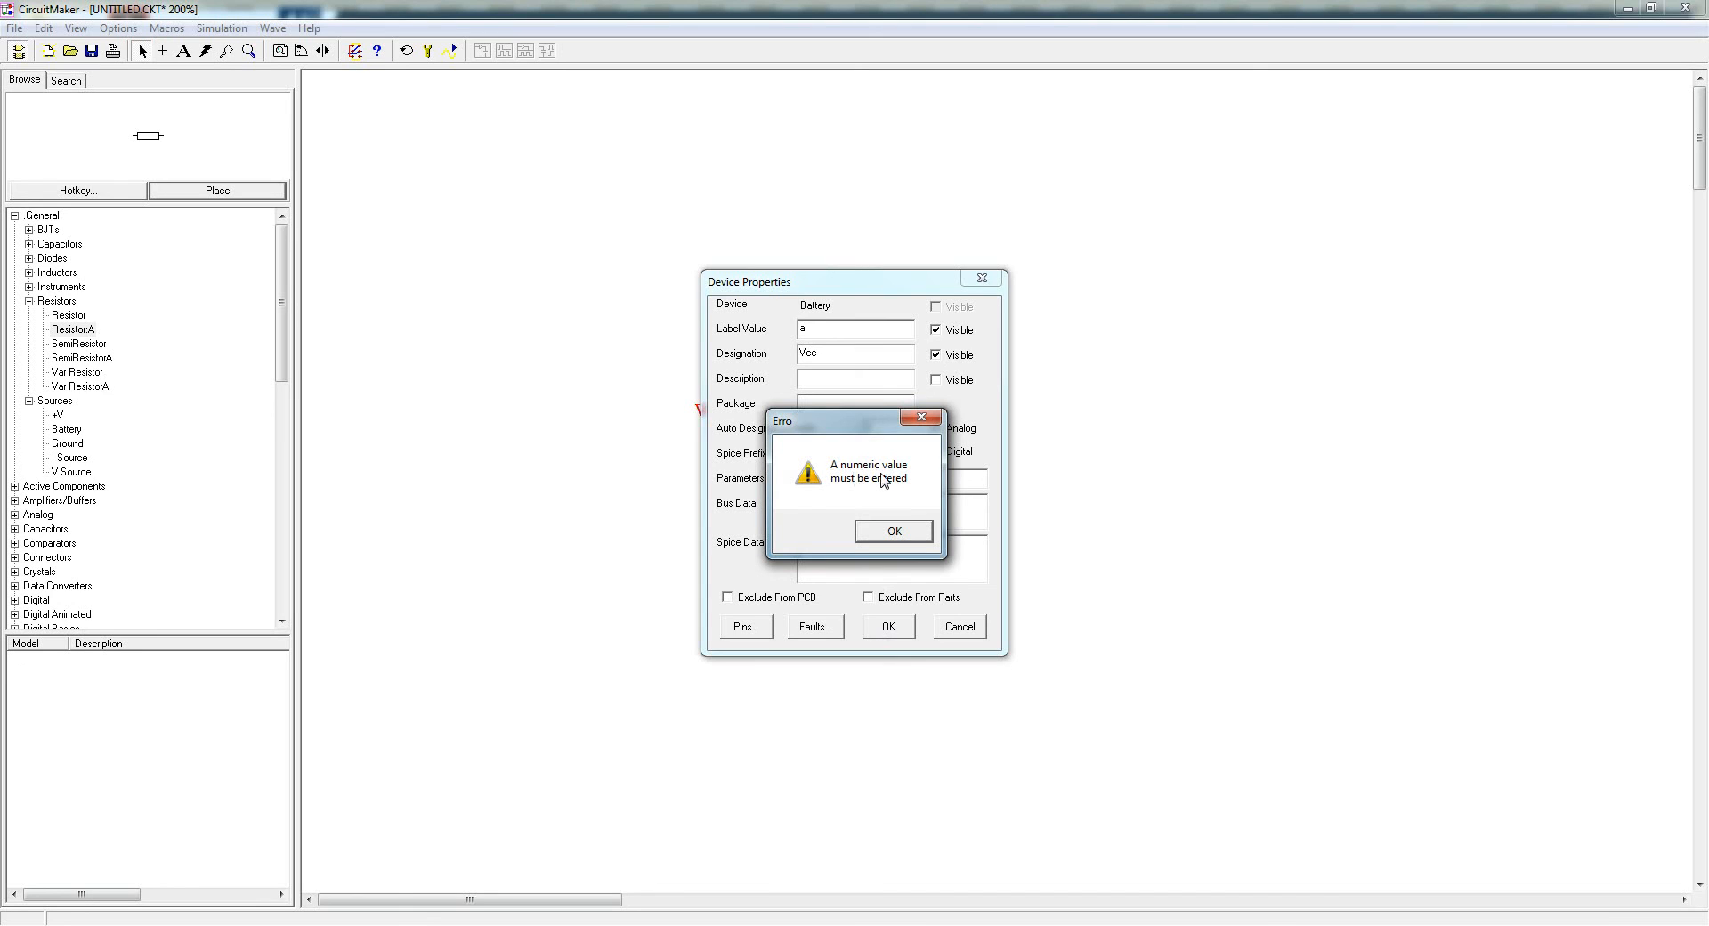
{"action": "left_click", "coordinate": [895, 532]}
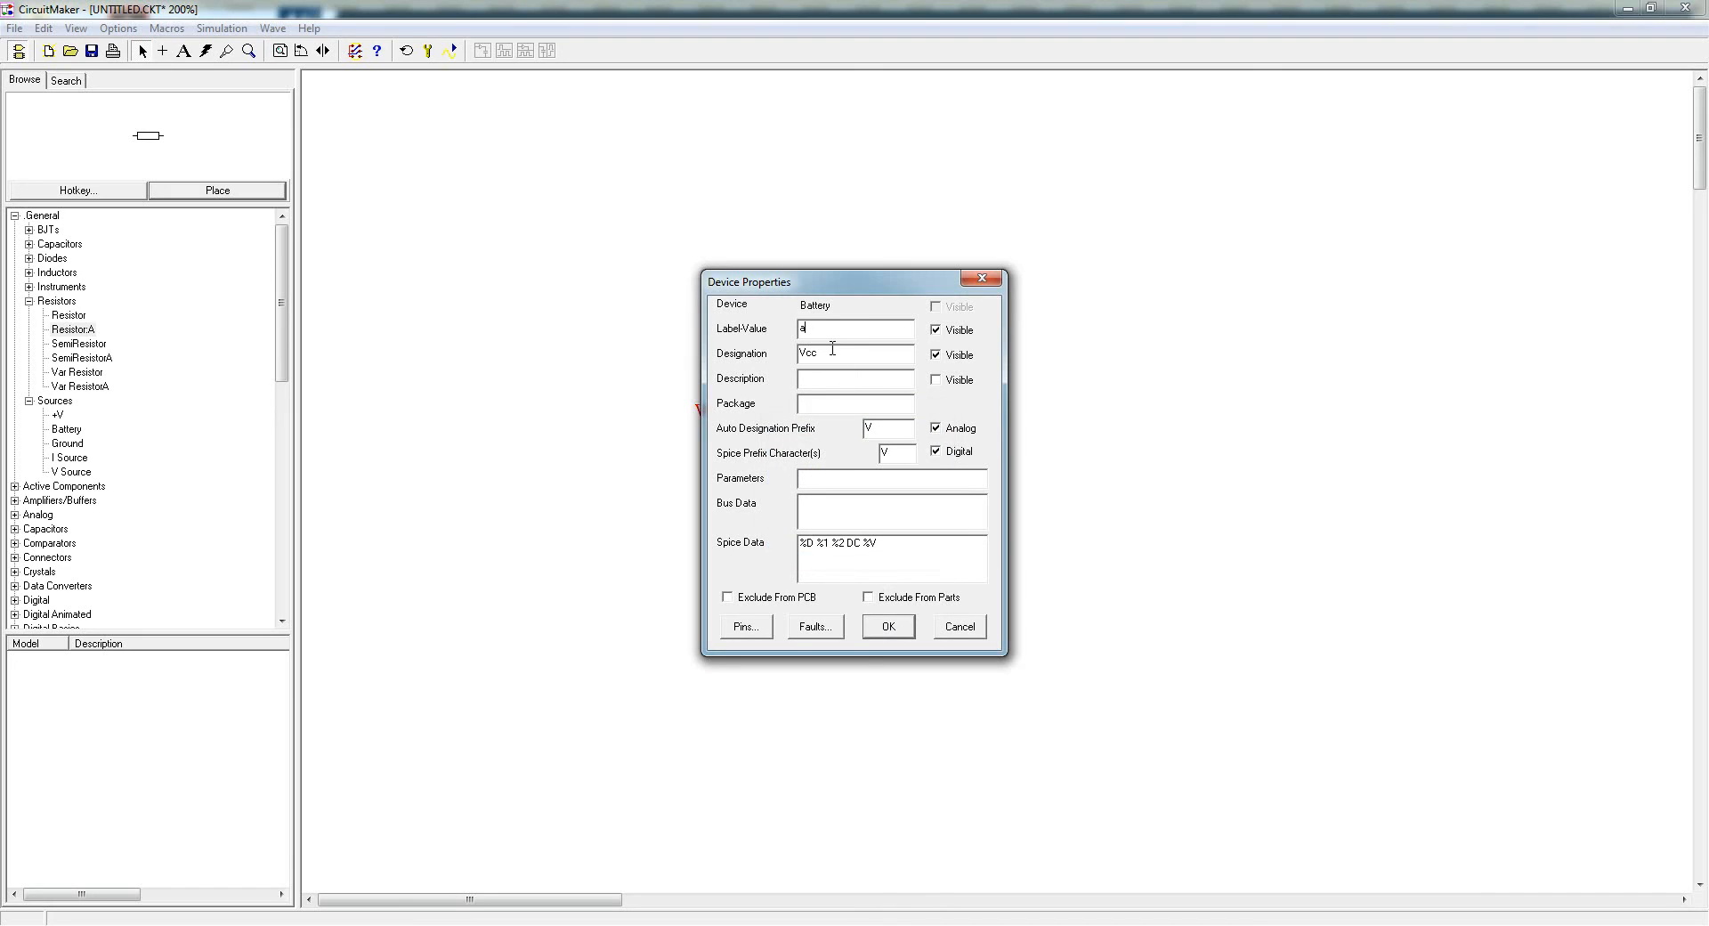
- Set the battery's label value to 1000
{"action": "left_click_drag", "start_coordinate": [813, 331], "coordinate": [766, 334]}
{"action": "type", "text": "5"}
{"action": "type", "text": "1"}
{"action": "type", "text": "000"}
{"action": "left_click", "coordinate": [888, 626]}
{"action": "left_click", "coordinate": [704, 506]}
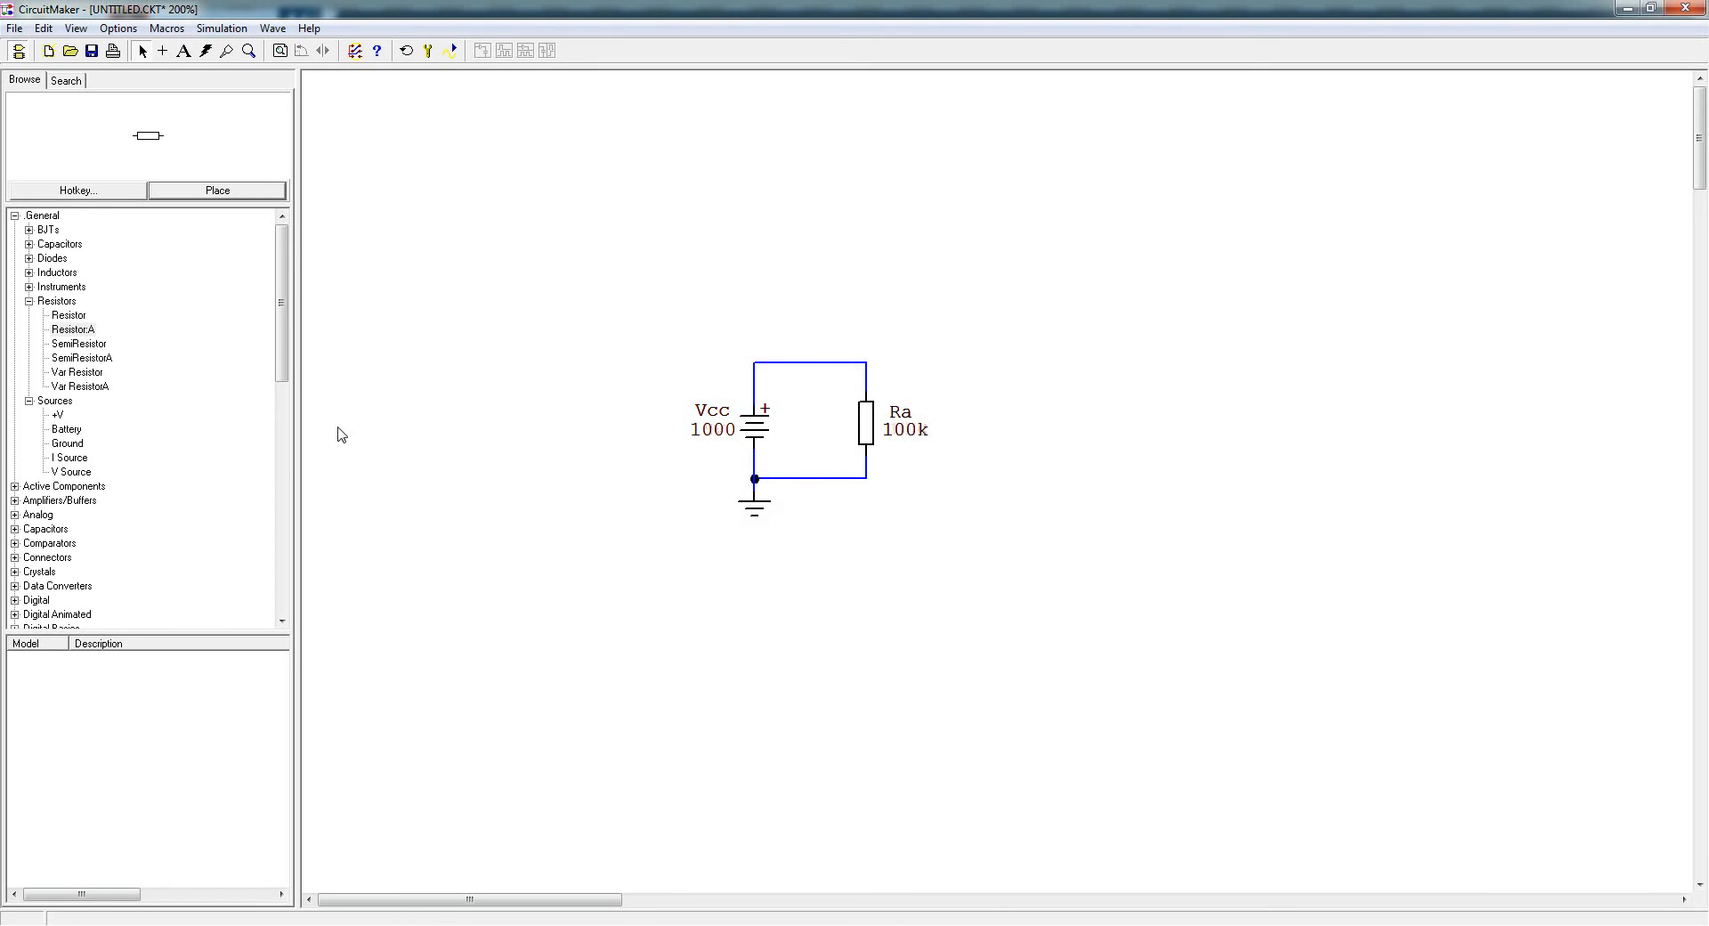
- Place a Polar Cap from the general capacitors to the right of resistor Ra, rotated upright with its positive side up
{"action": "left_click", "coordinate": [29, 244]}
{"action": "left_click", "coordinate": [61, 258]}
{"action": "left_click", "coordinate": [71, 273]}
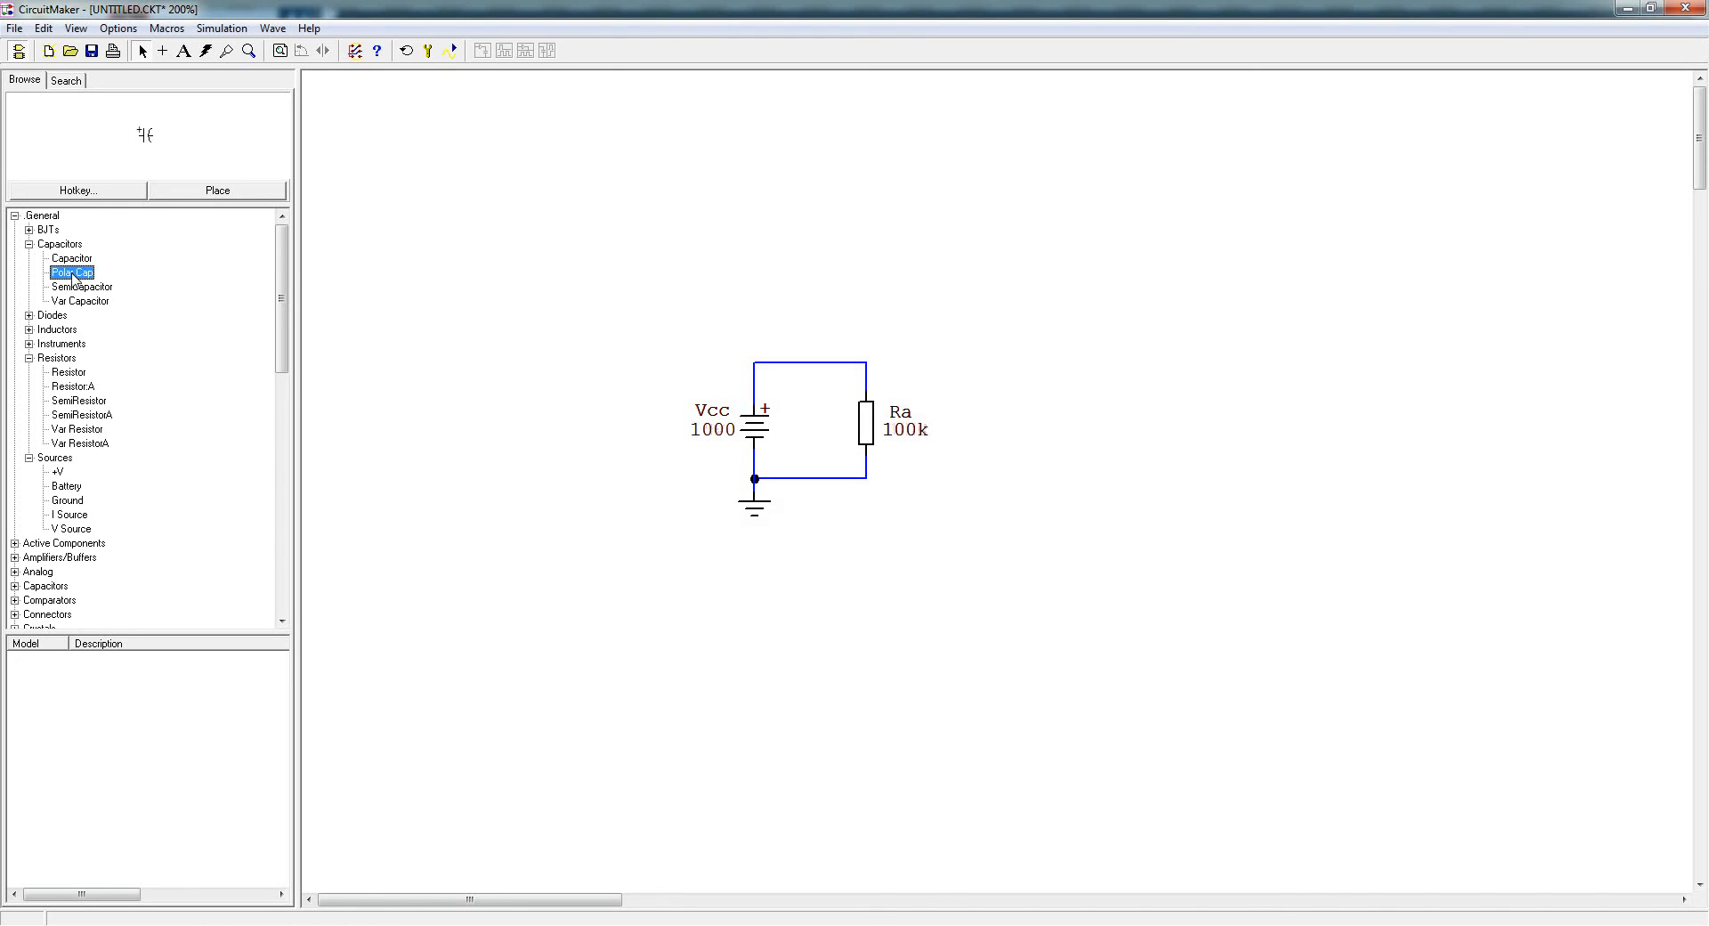
{"action": "left_click", "coordinate": [217, 191]}
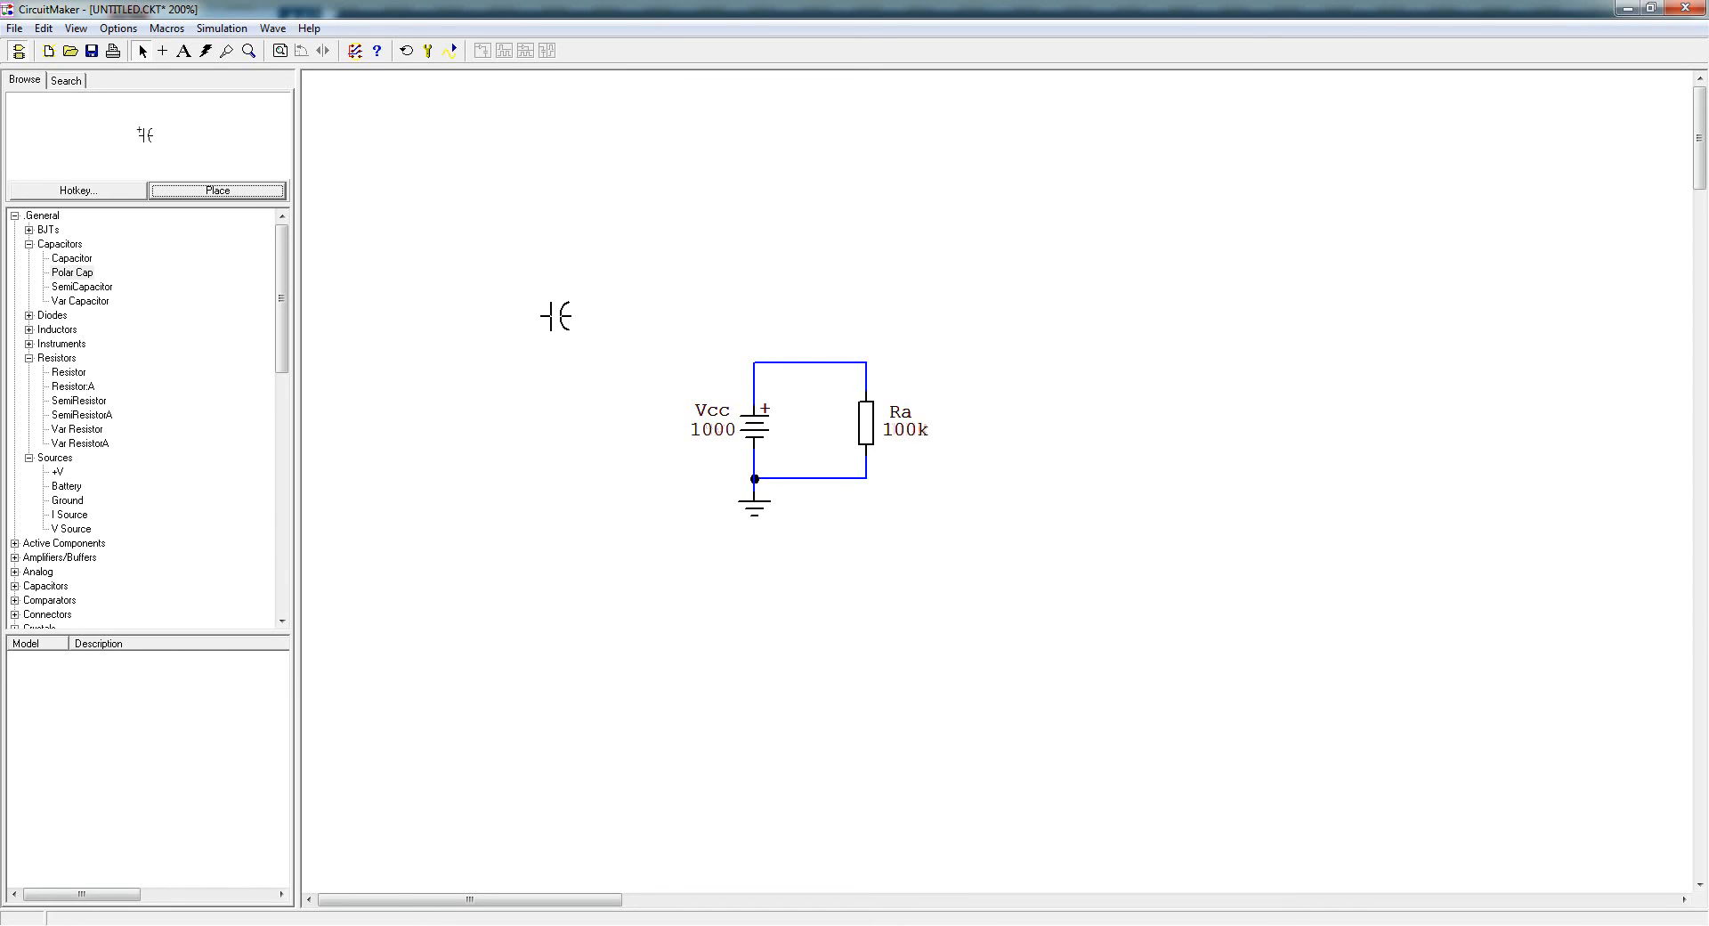
{"action": "key", "text": "Escape"}
{"action": "left_click", "coordinate": [78, 273]}
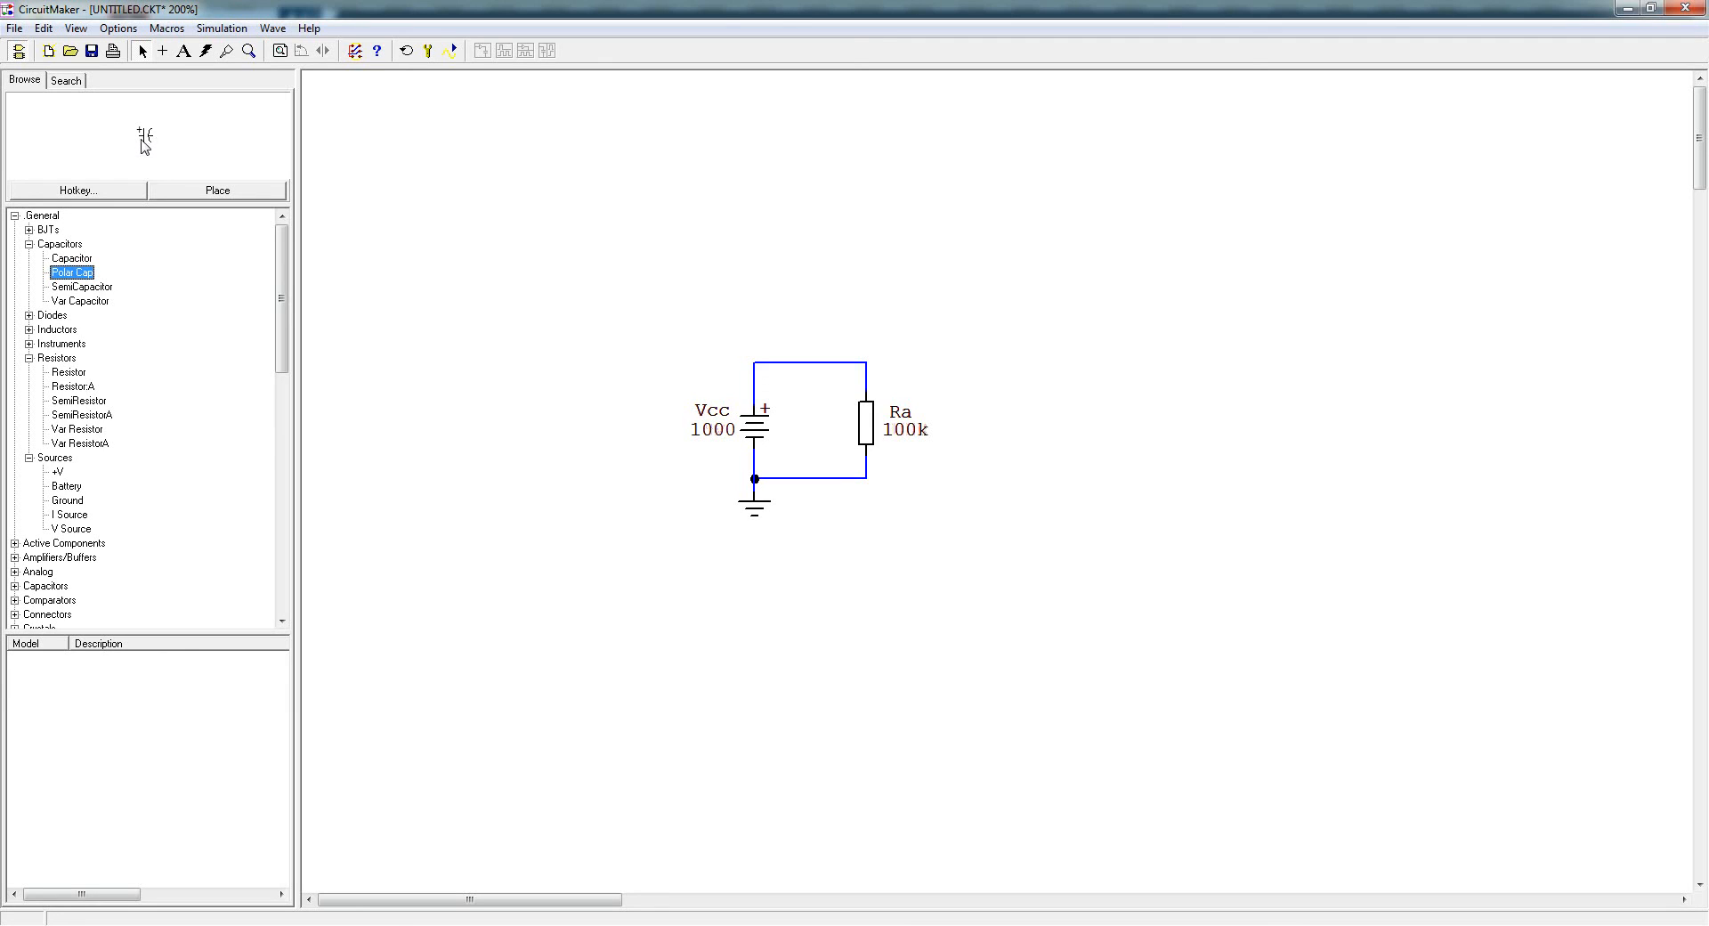
{"action": "left_click", "coordinate": [214, 192]}
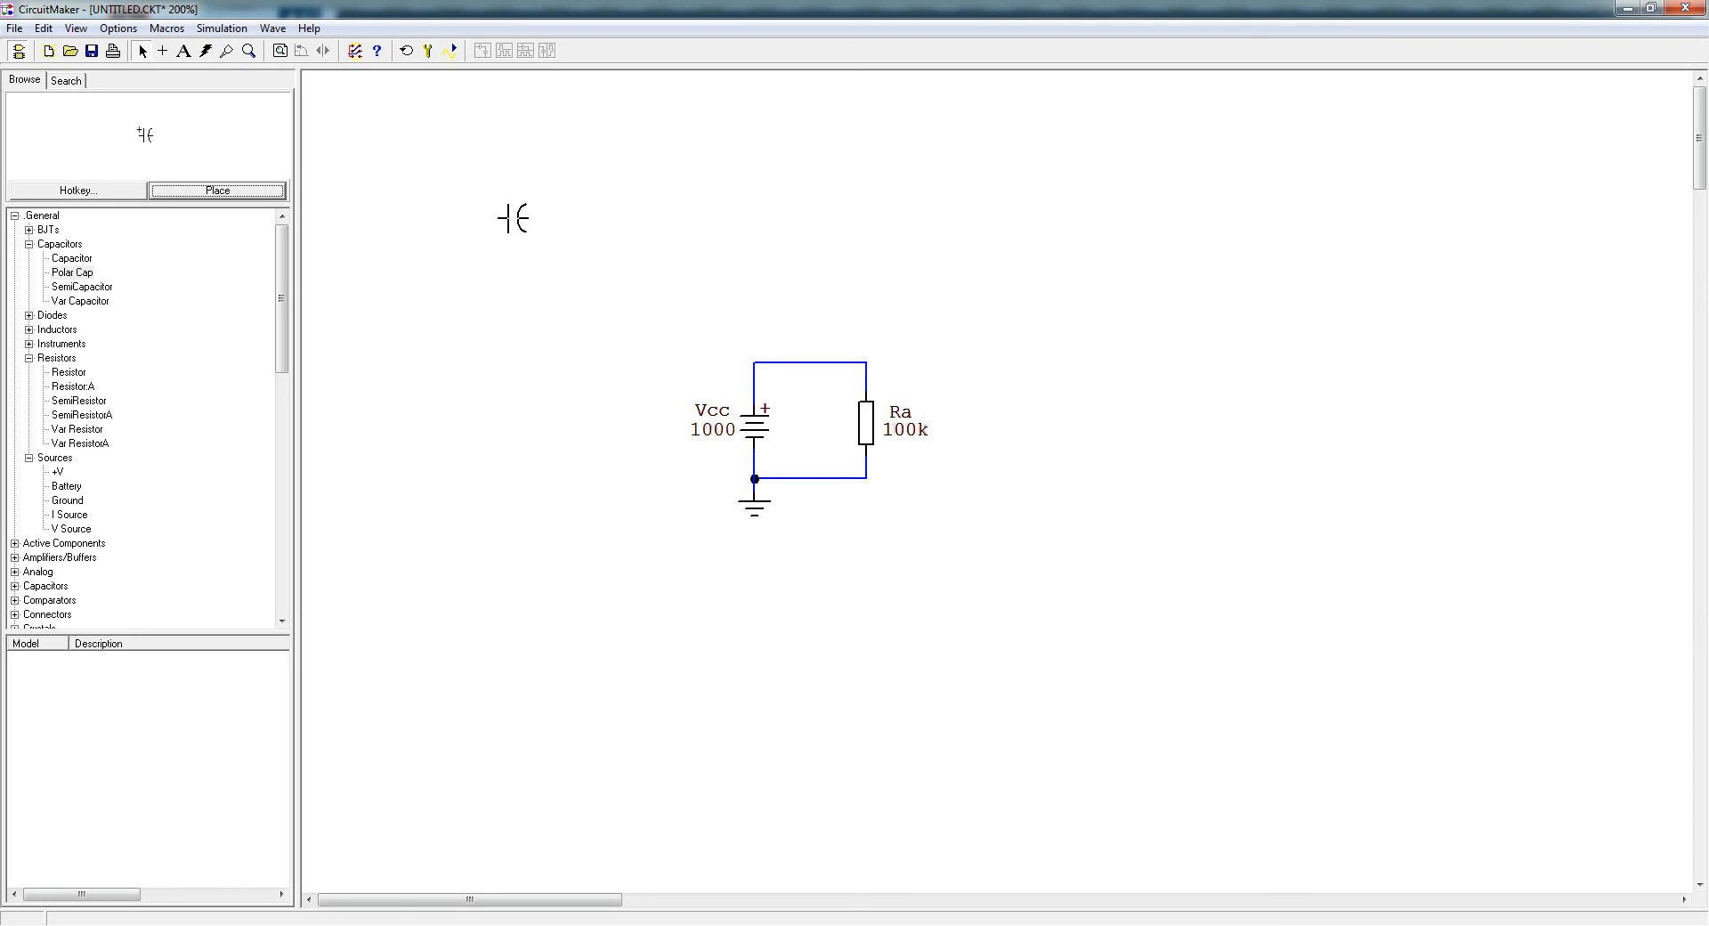
{"action": "right_click", "coordinate": [514, 217]}
{"action": "right_click", "coordinate": [517, 218]}
{"action": "right_click", "coordinate": [514, 217]}
{"action": "left_click", "coordinate": [976, 420]}
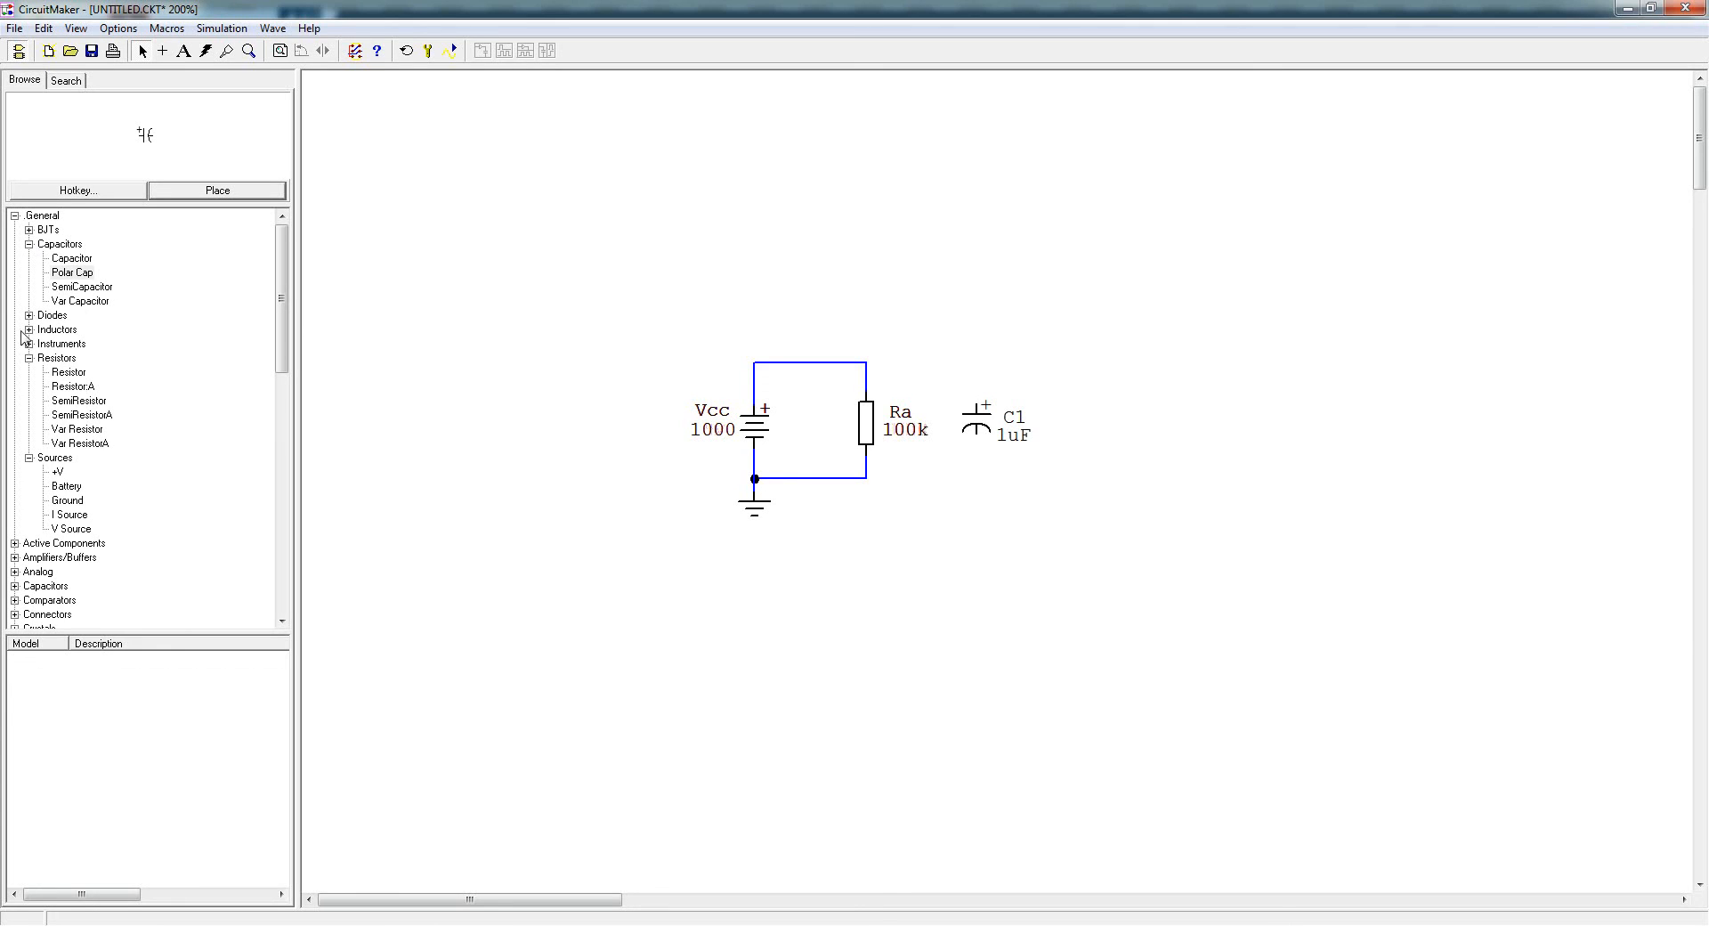
- Place a Resistor:A upright to the right of the polar capacitor and select it
{"action": "left_click", "coordinate": [58, 386]}
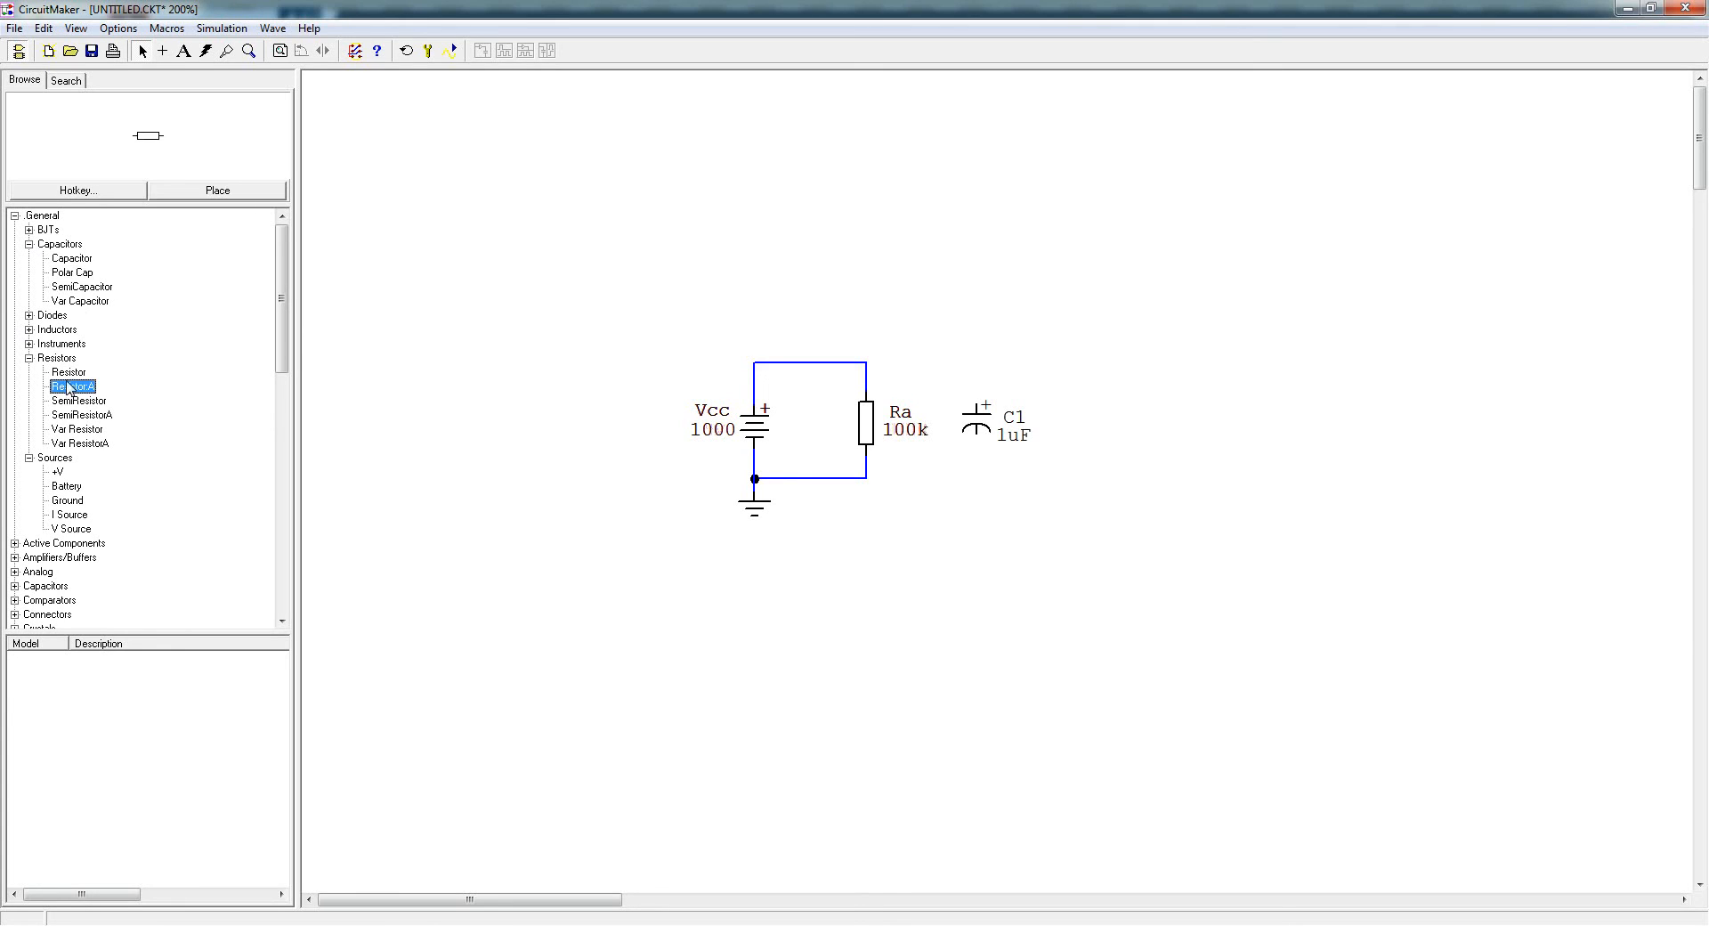
{"action": "left_click", "coordinate": [213, 190]}
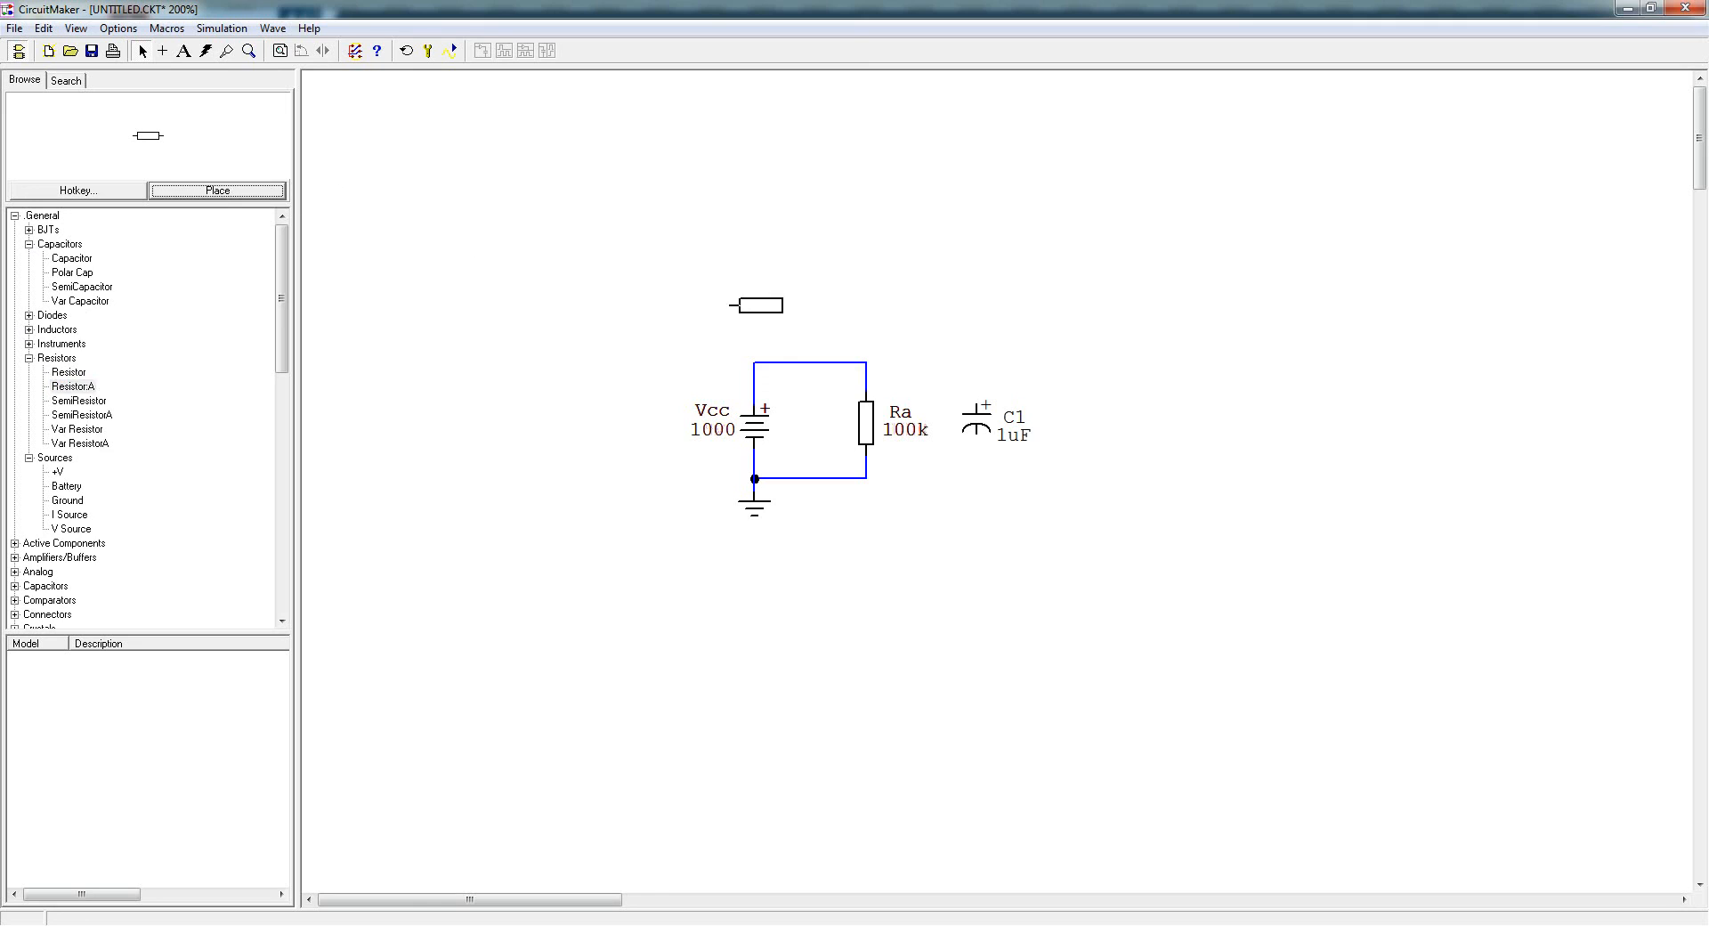
{"action": "right_click", "coordinate": [1086, 393]}
{"action": "left_click", "coordinate": [1077, 427]}
{"action": "left_click", "coordinate": [1077, 428]}
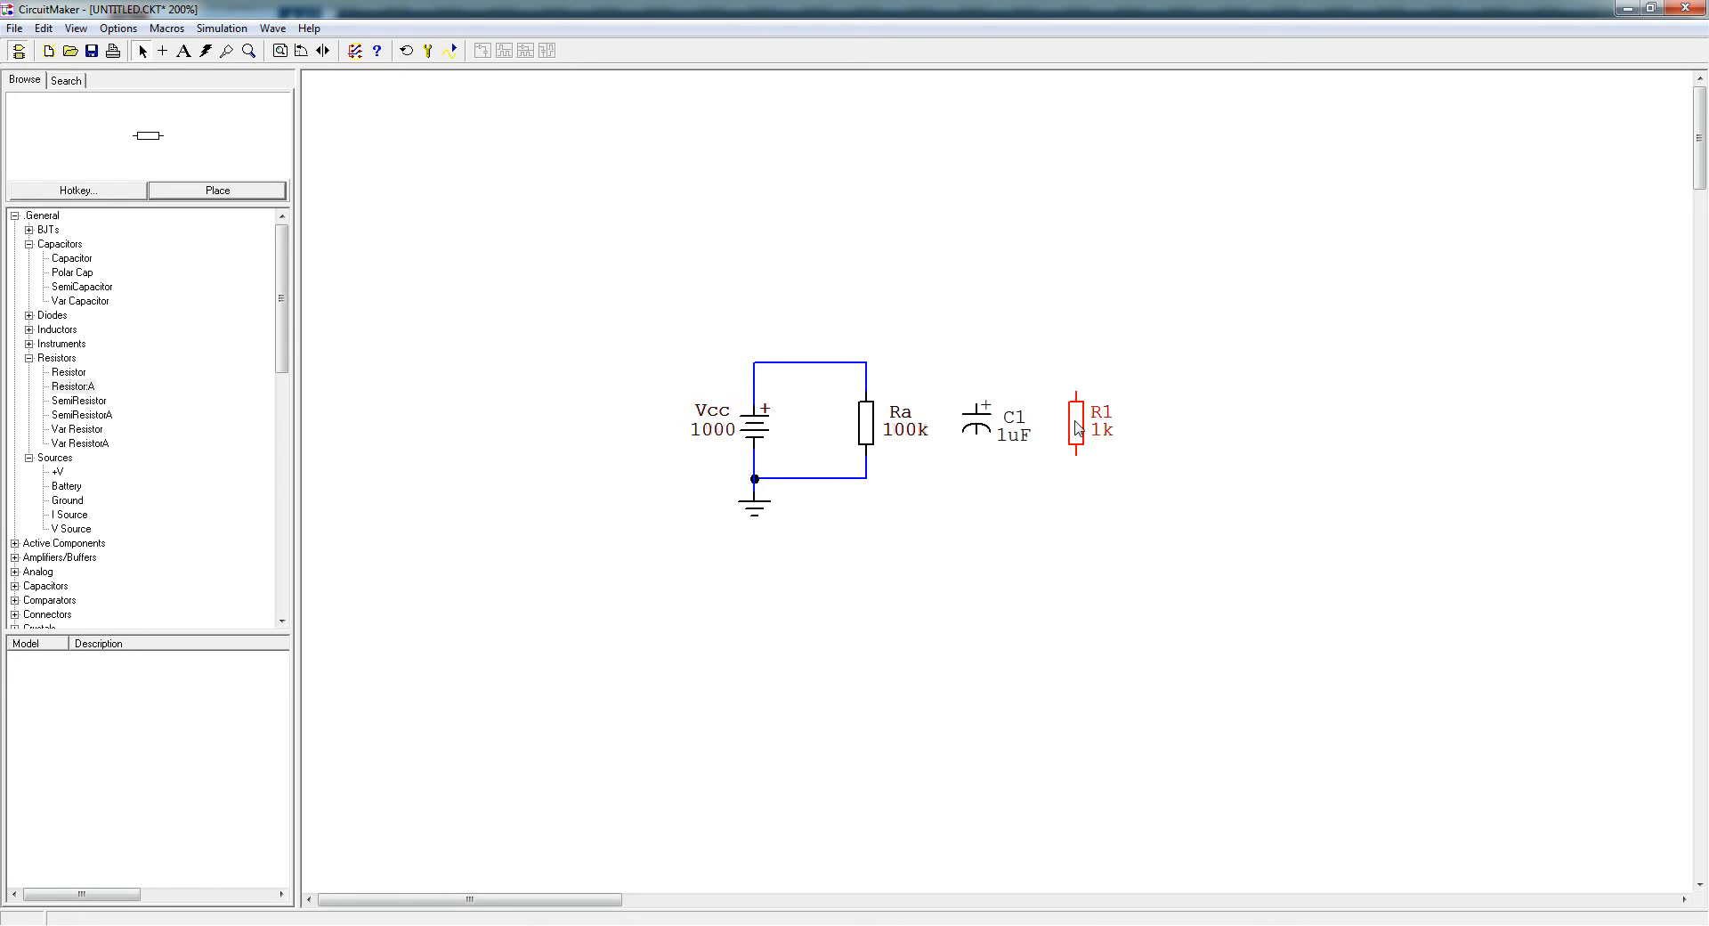
{"action": "right_click", "coordinate": [1076, 422]}
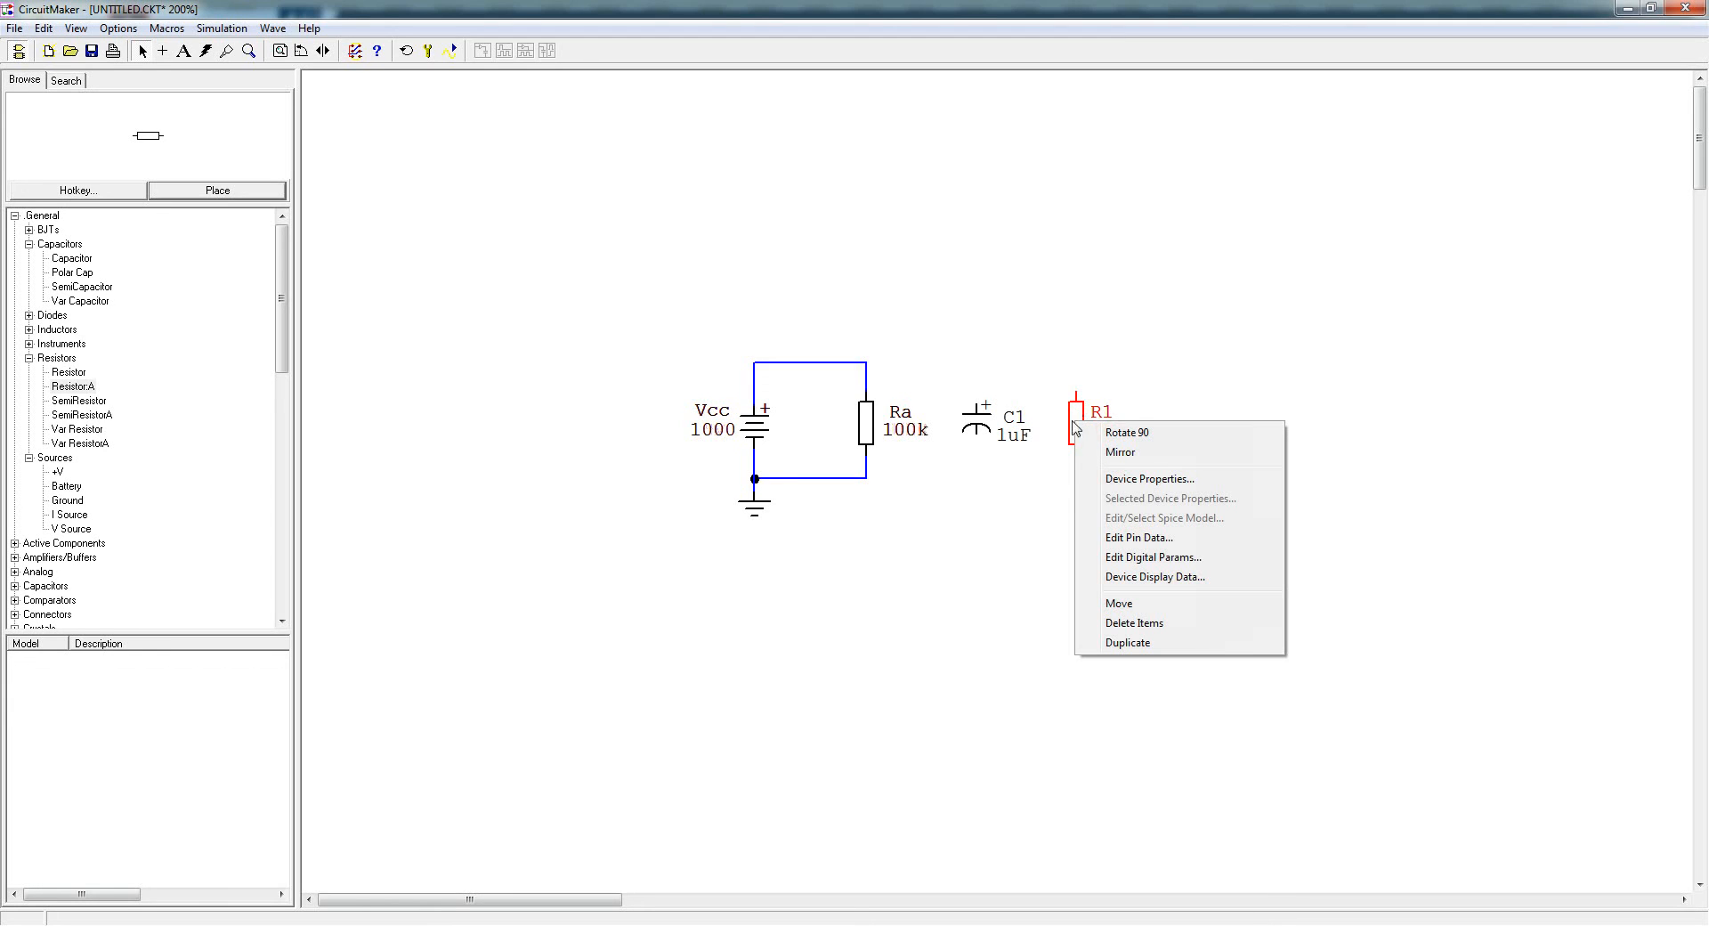
{"action": "left_click", "coordinate": [1032, 499]}
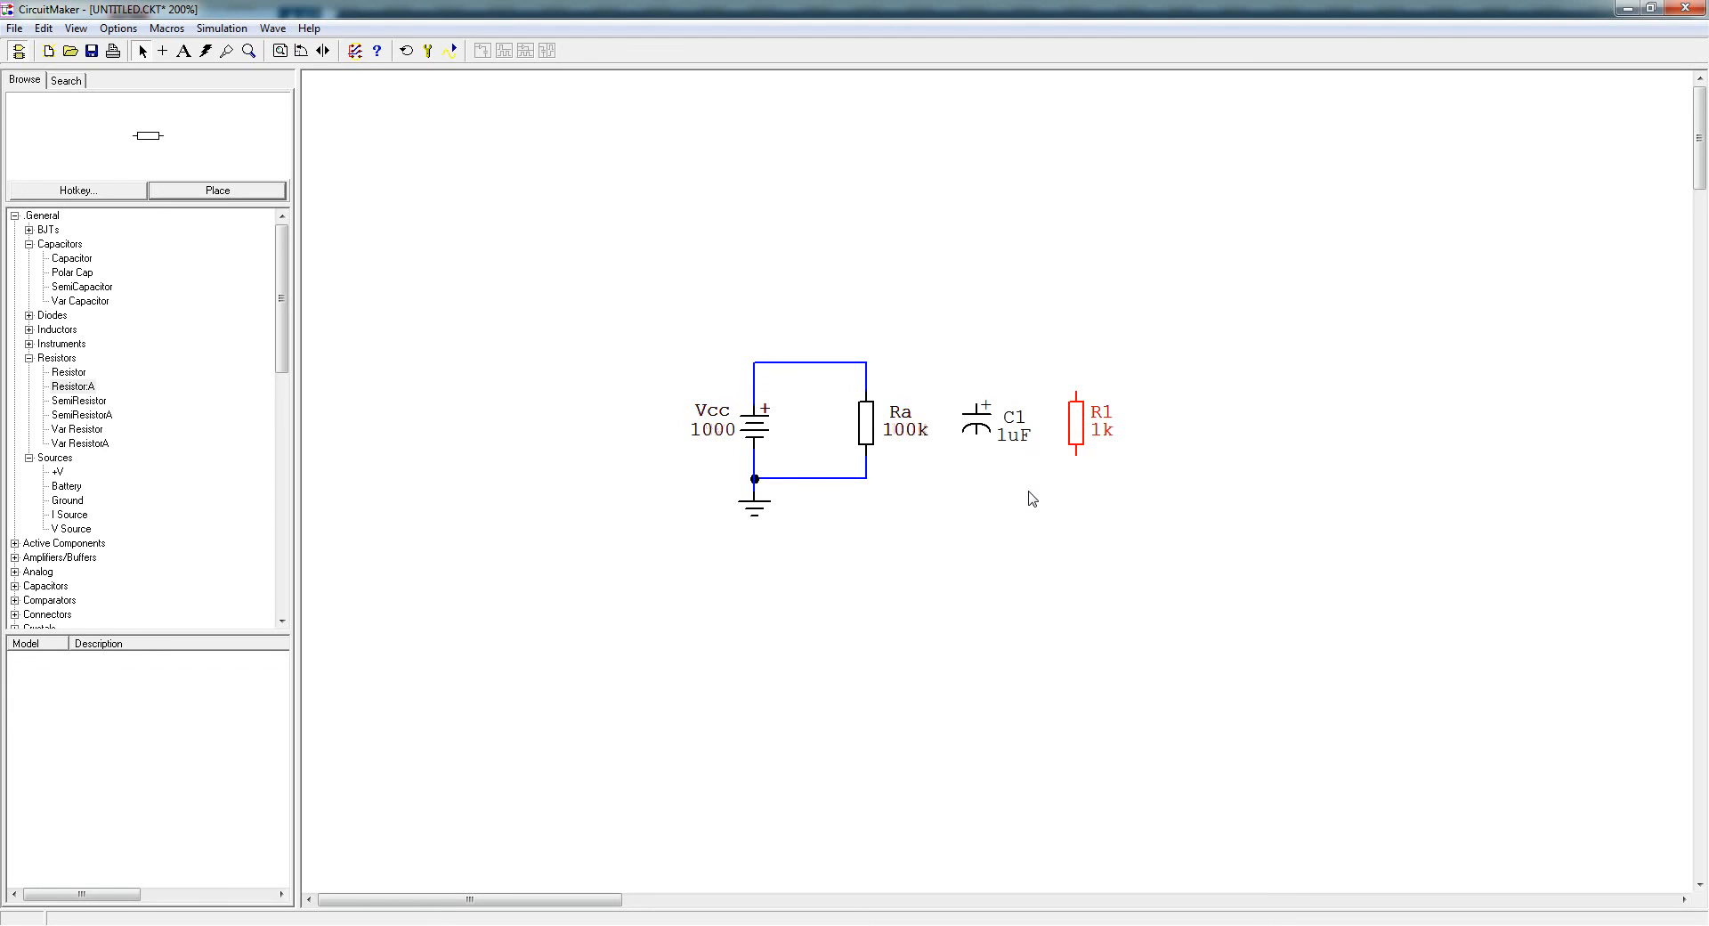
{"action": "right_click", "coordinate": [1076, 419]}
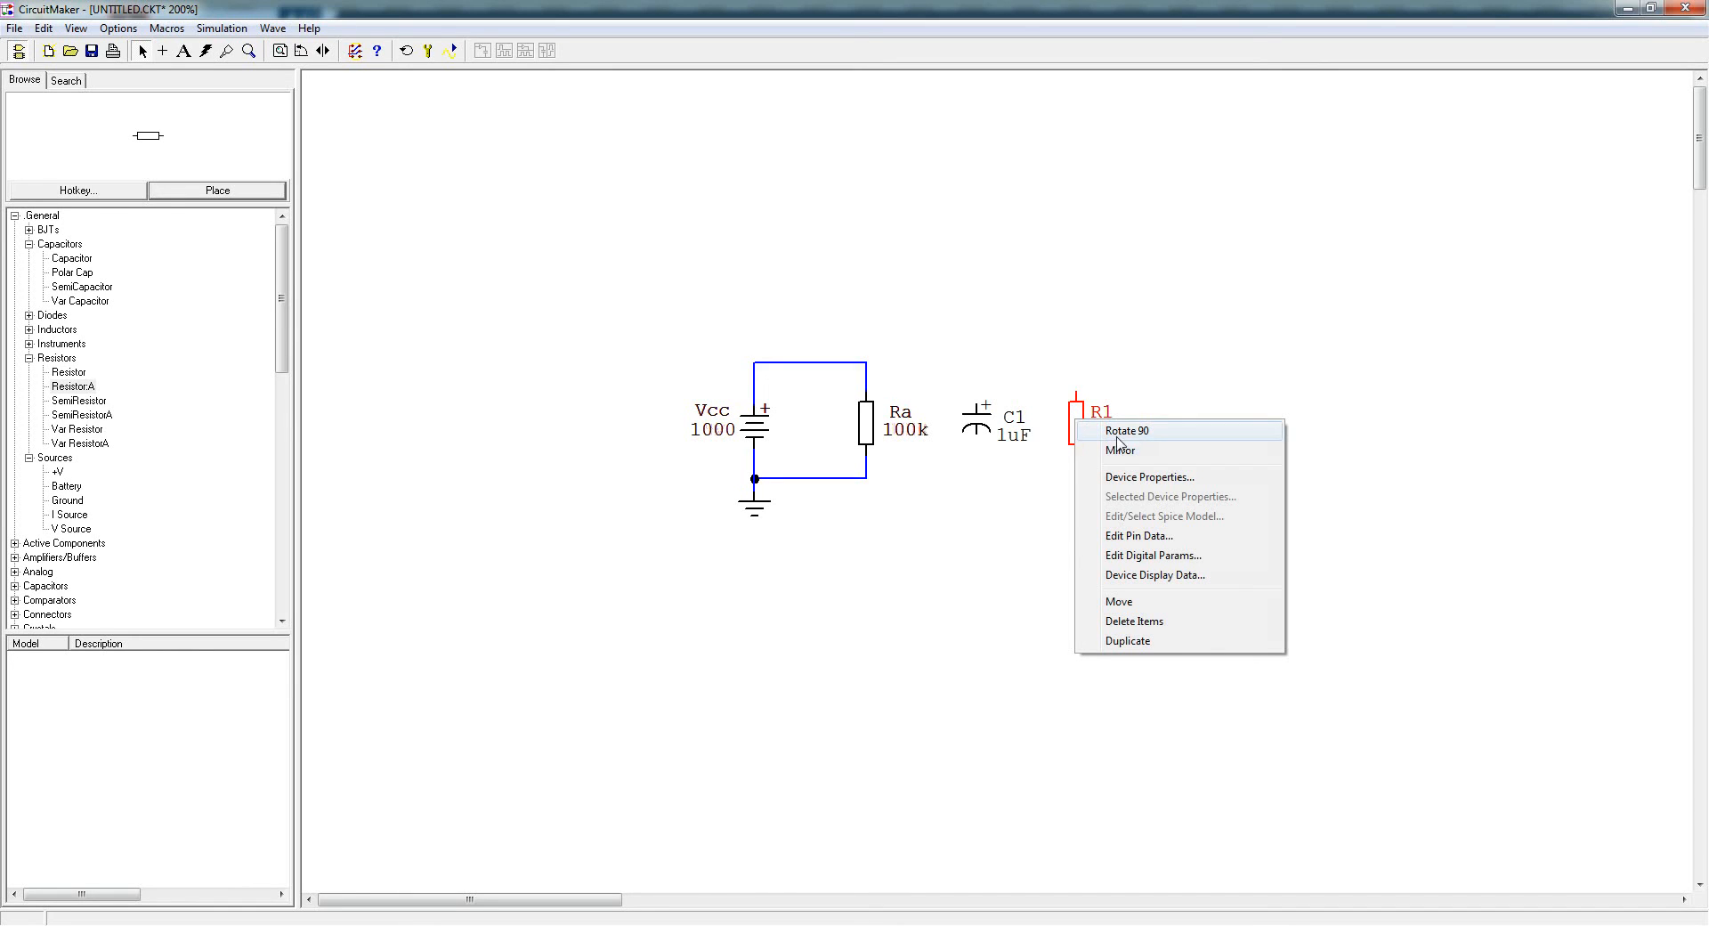
{"action": "left_click", "coordinate": [977, 515]}
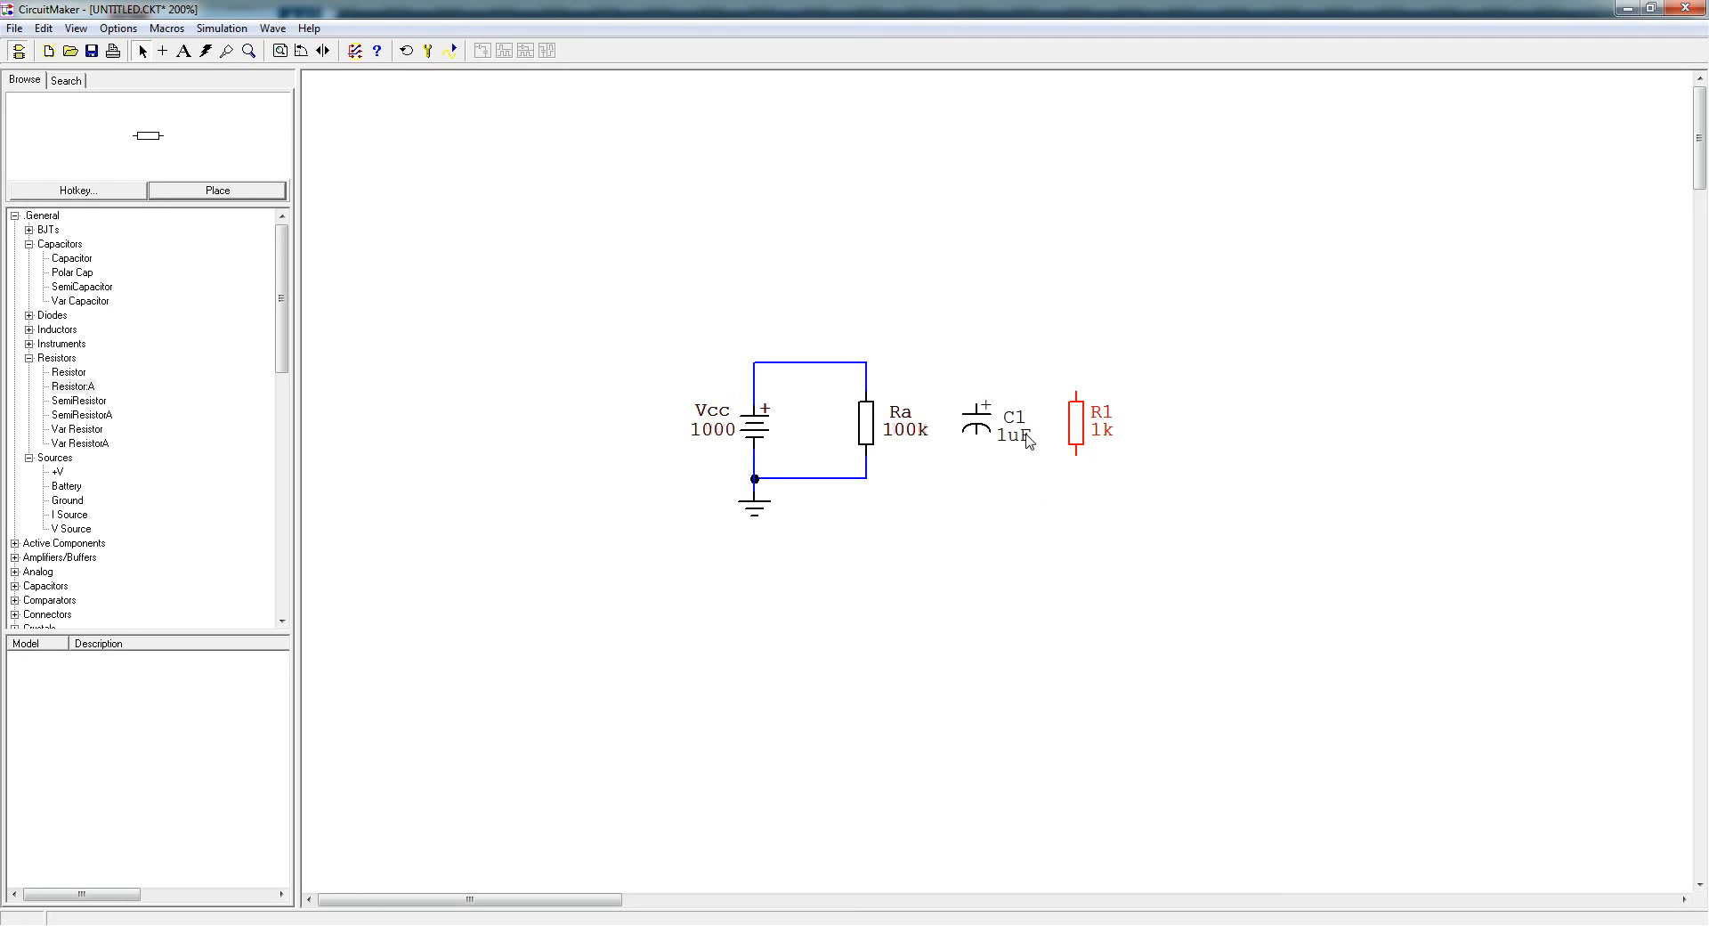
{"action": "left_click", "coordinate": [1198, 349]}
- Wire the upper pin of resistor R1 to the upper wire's corner above resistor Ra
{"action": "right_click", "coordinate": [1199, 343]}
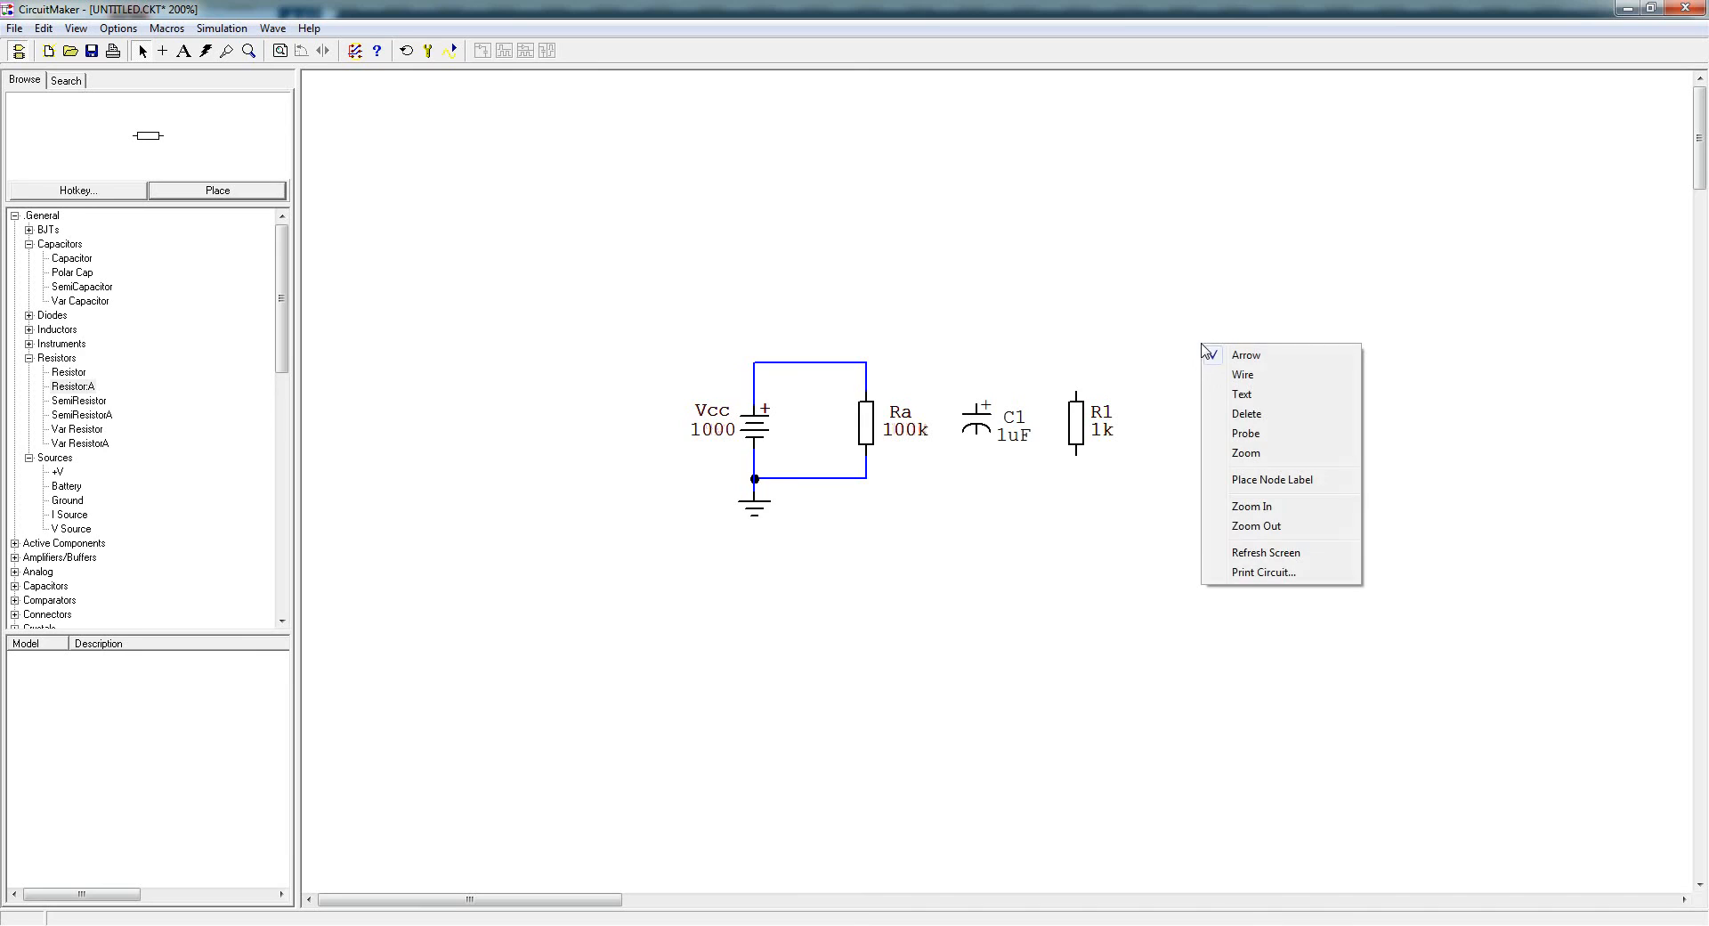
{"action": "left_click", "coordinate": [1242, 374]}
{"action": "mouse_move", "coordinate": [1075, 393]}
{"action": "left_mouse_down"}
{"action": "mouse_move", "coordinate": [1076, 362]}
{"action": "mouse_move", "coordinate": [1075, 394]}
{"action": "left_mouse_up"}
{"action": "scroll", "coordinate": [1087, 332], "scroll_direction": "up", "scroll_amount": 1}
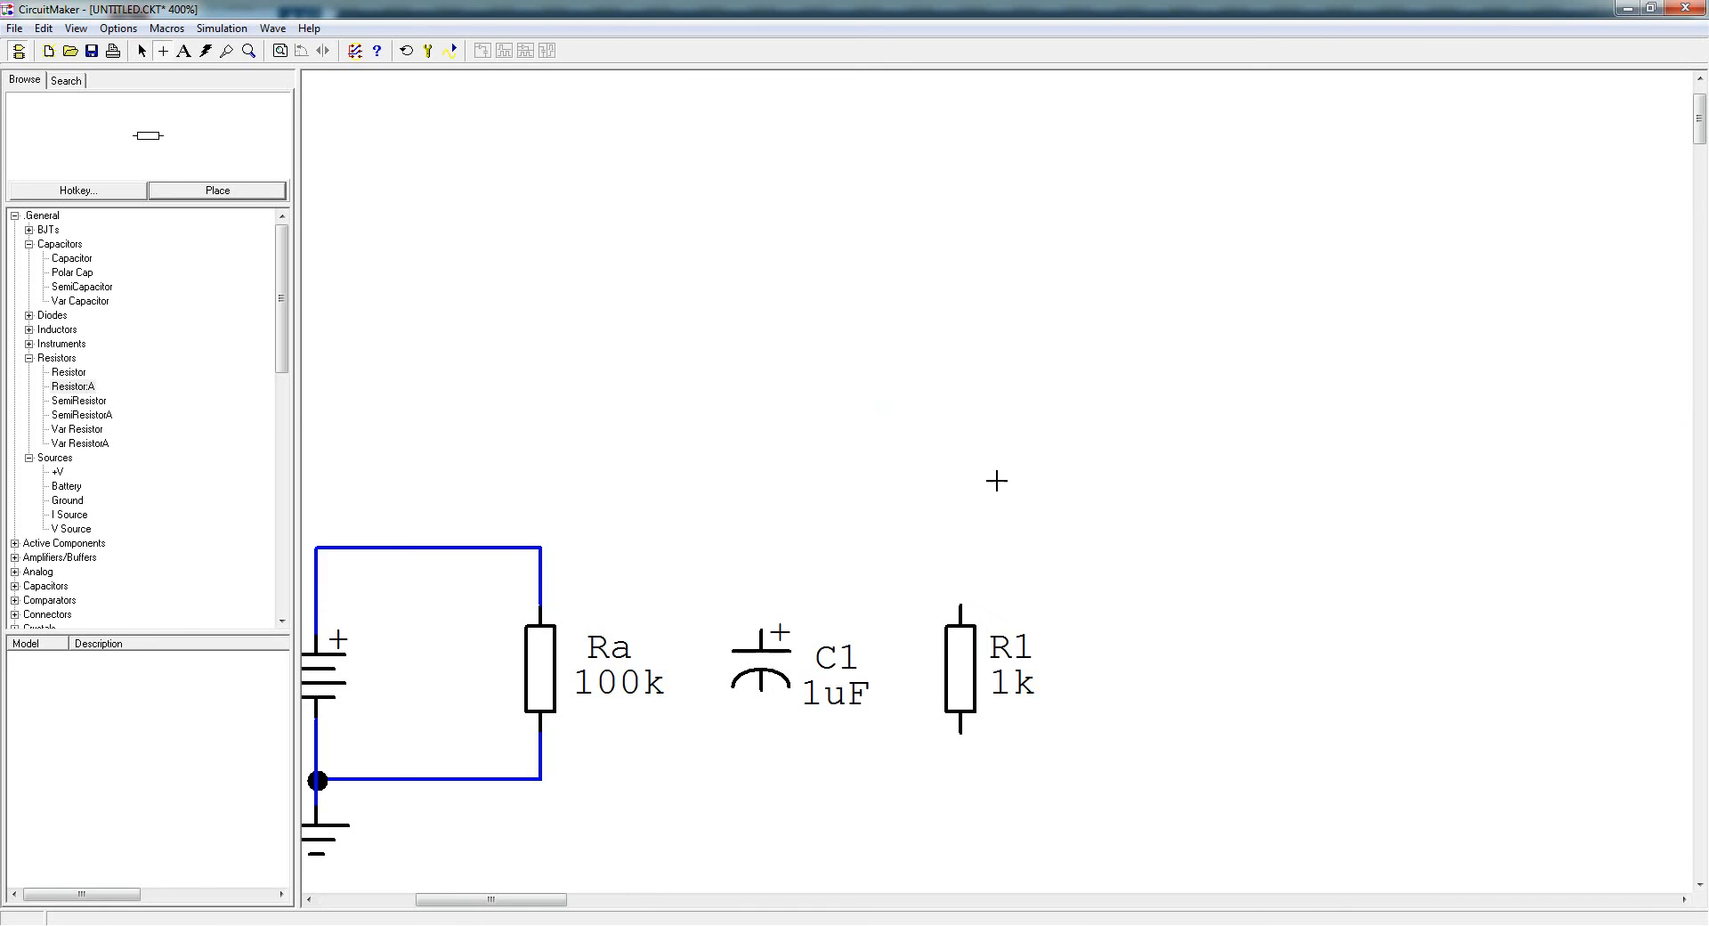
{"action": "mouse_move", "coordinate": [535, 899]}
{"action": "left_mouse_down"}
{"action": "mouse_move", "coordinate": [497, 899]}
{"action": "mouse_move", "coordinate": [511, 899]}
{"action": "left_mouse_up"}
{"action": "left_click_drag", "start_coordinate": [1699, 143], "coordinate": [1700, 160]}
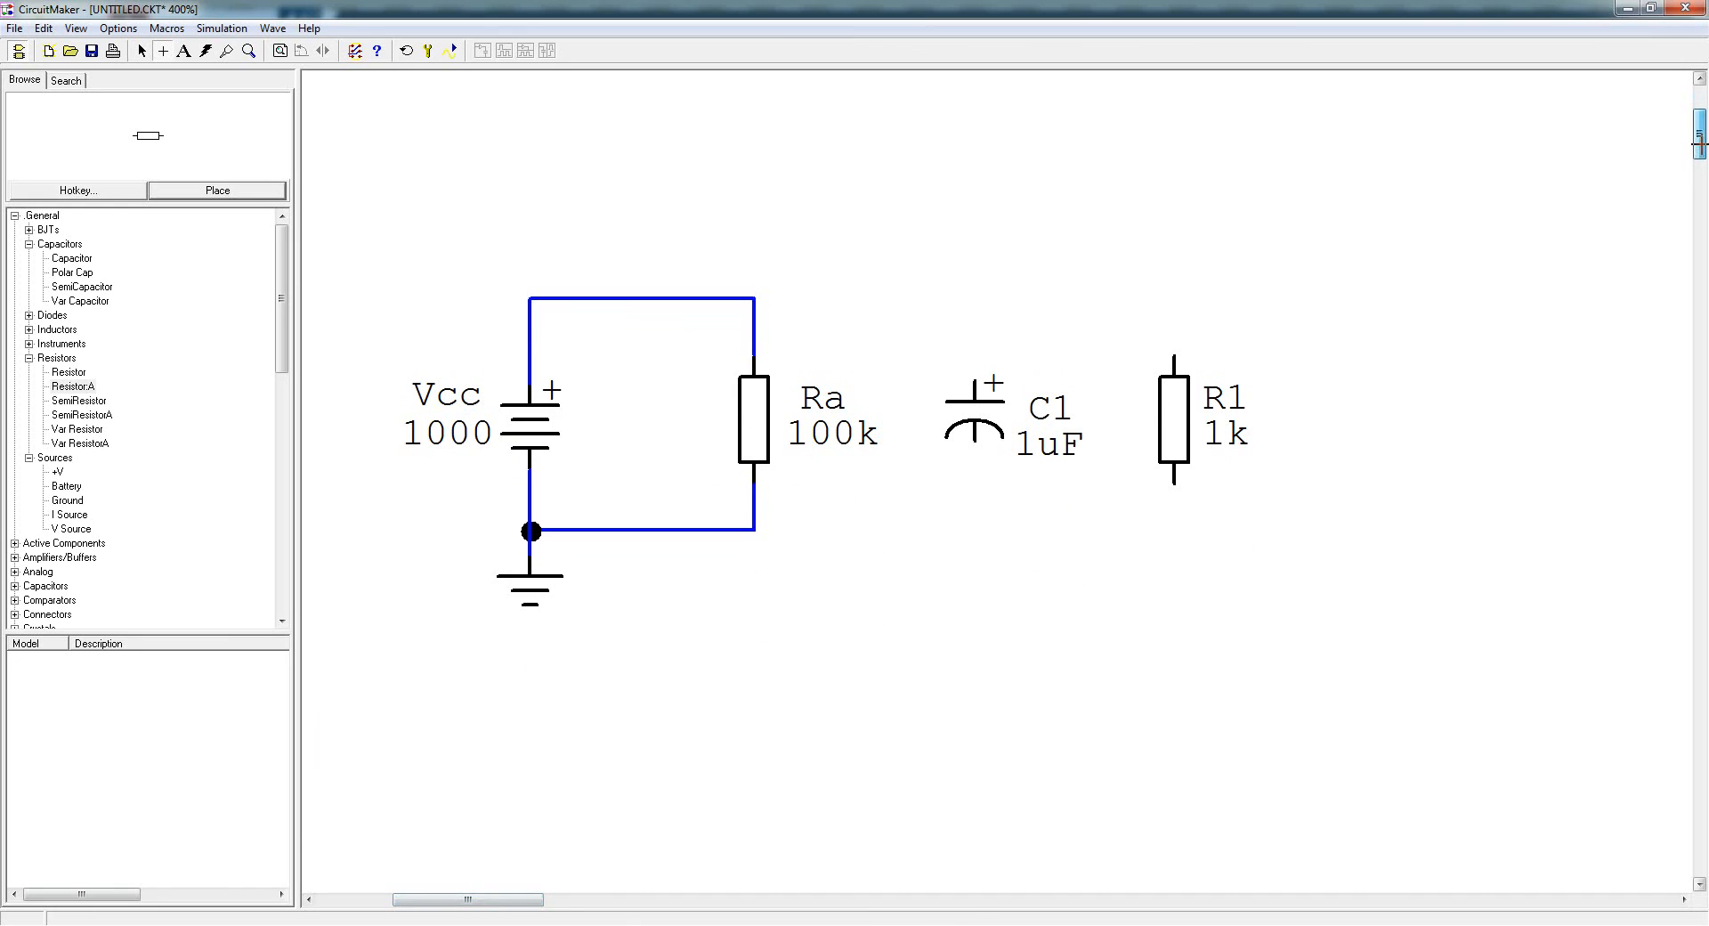
{"action": "left_click", "coordinate": [1174, 353]}
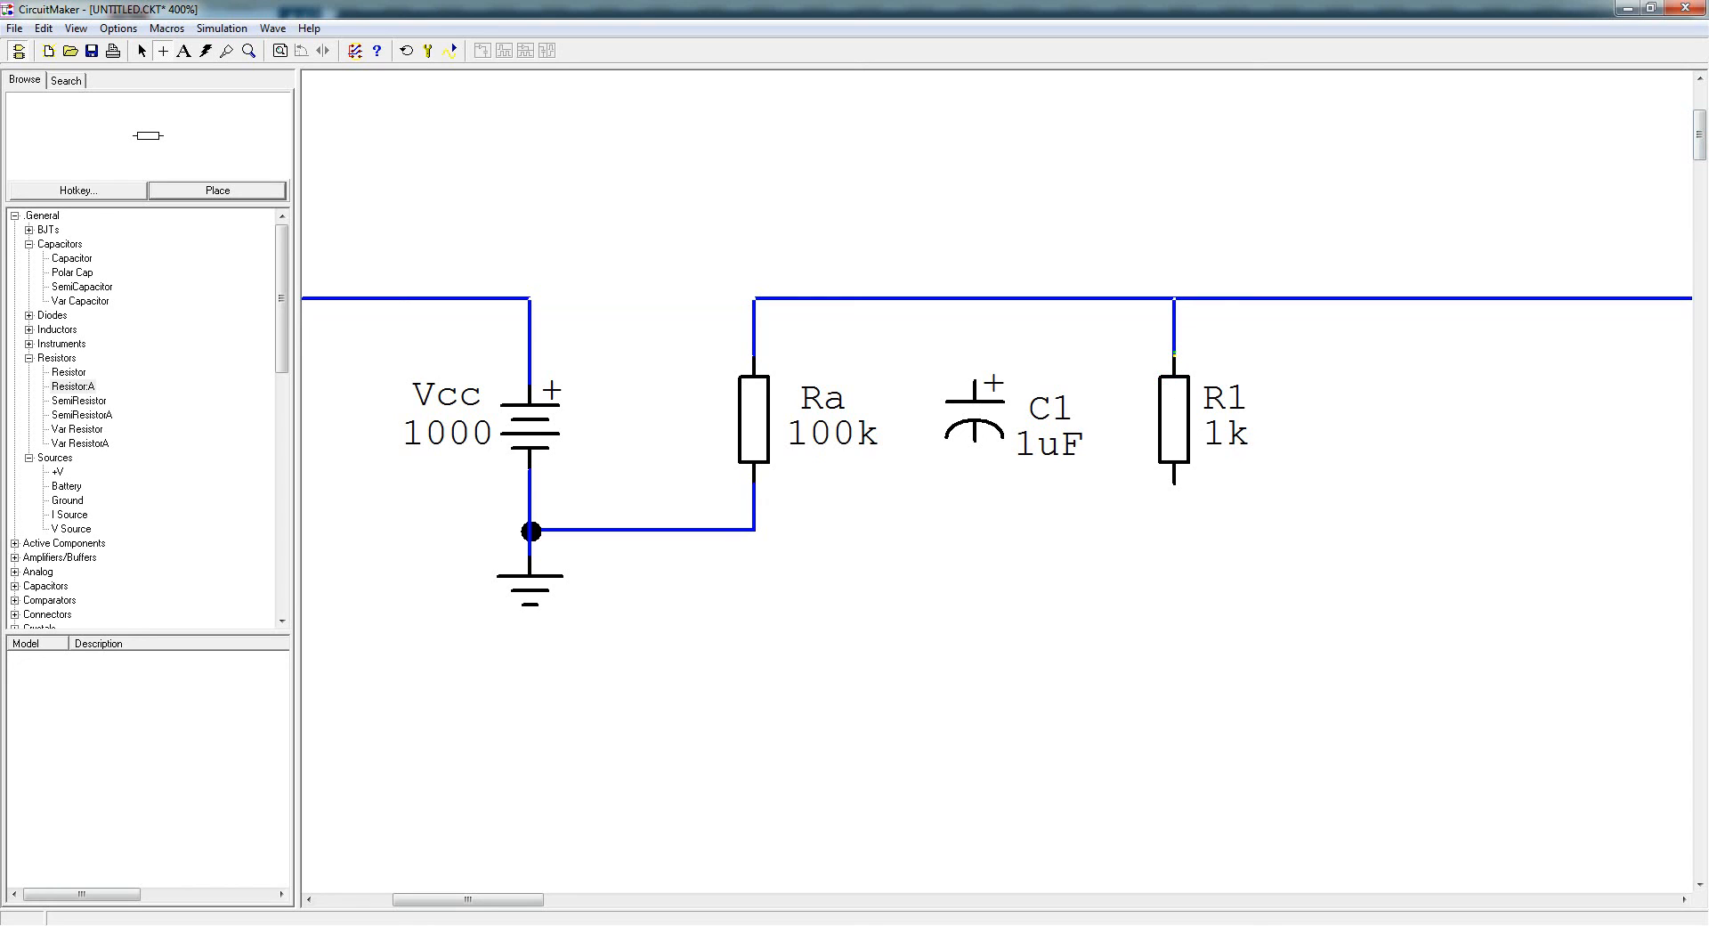
{"action": "left_click", "coordinate": [1174, 298]}
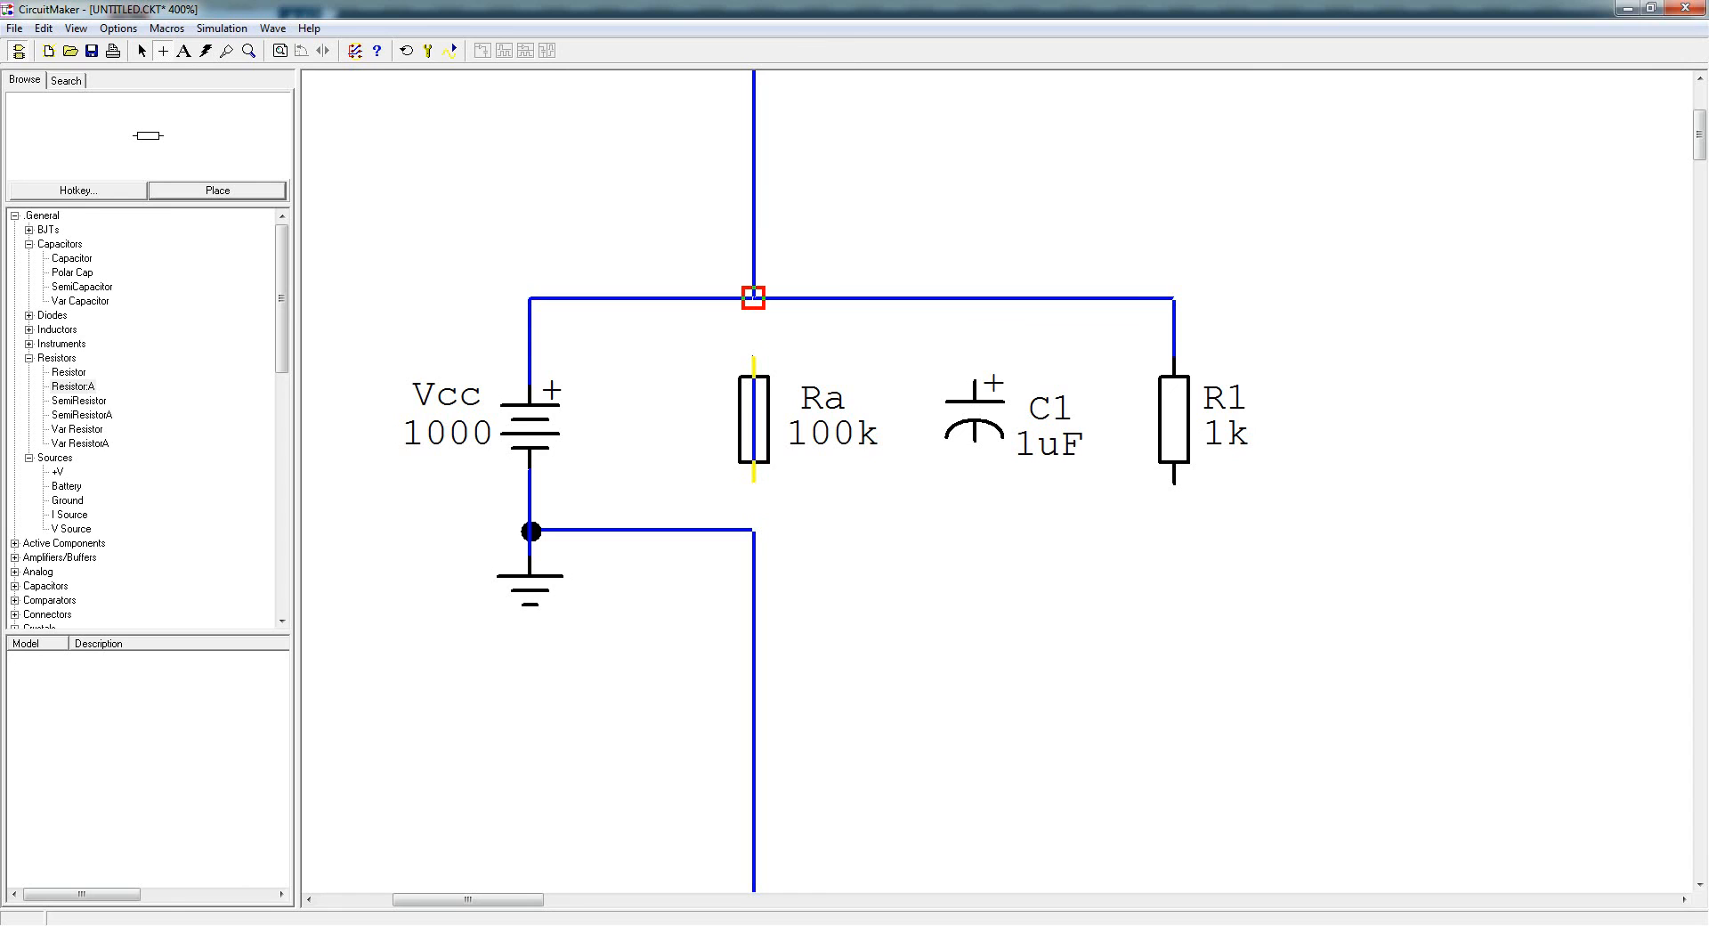
{"action": "left_click", "coordinate": [753, 297]}
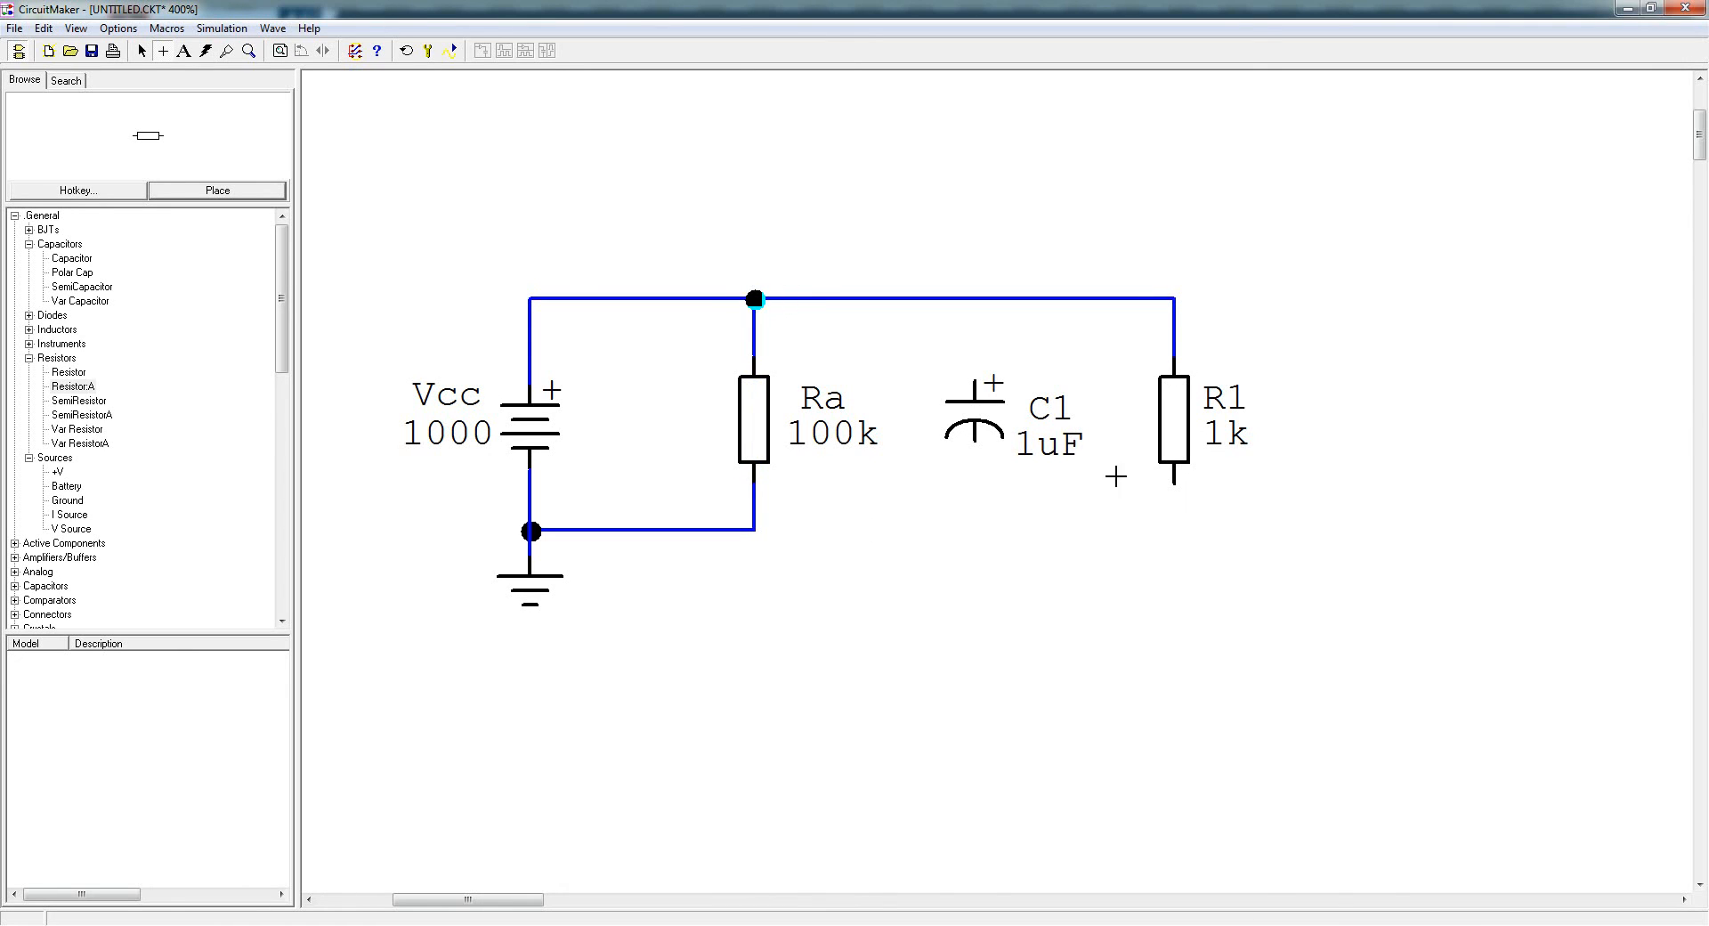
- Wire the lower pin of resistor R1 to the lower wire's corner below resistor Ra
{"action": "left_click", "coordinate": [1174, 481]}
{"action": "left_click", "coordinate": [1174, 530]}
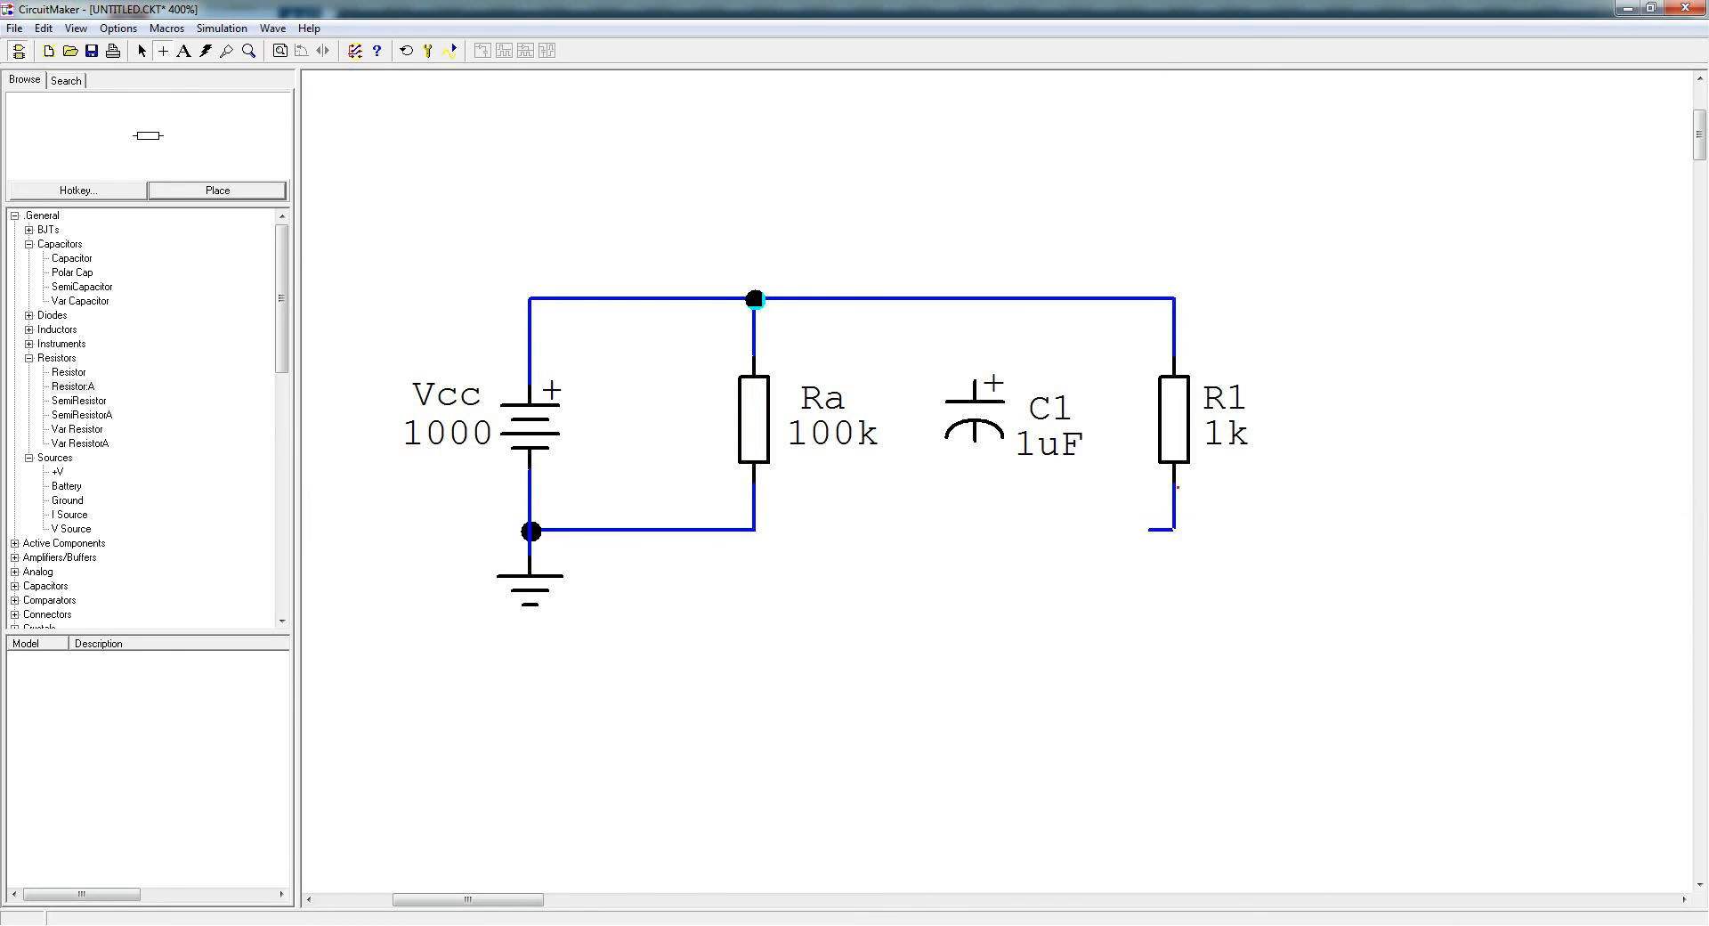
{"action": "left_click", "coordinate": [755, 529]}
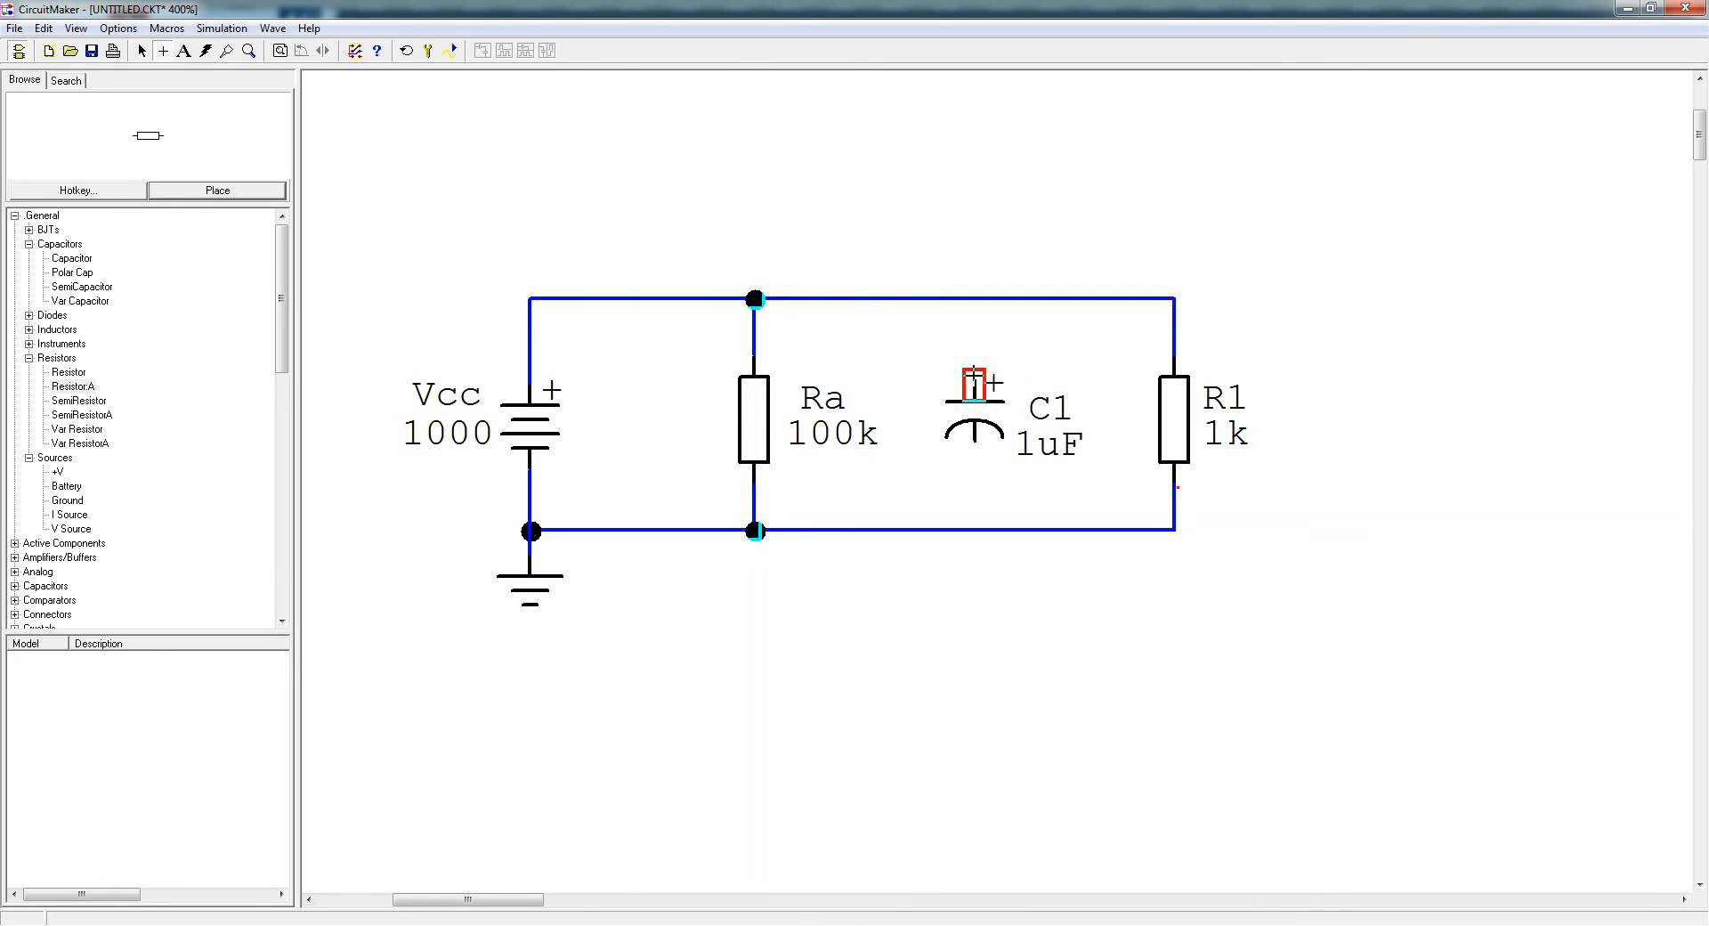
- Wire capacitor C1's positive pin straight up to the upper wire and its negative pin straight down to the lower wire
{"action": "left_click_drag", "start_coordinate": [974, 383], "coordinate": [975, 298]}
{"action": "left_click_drag", "start_coordinate": [975, 442], "coordinate": [975, 530]}
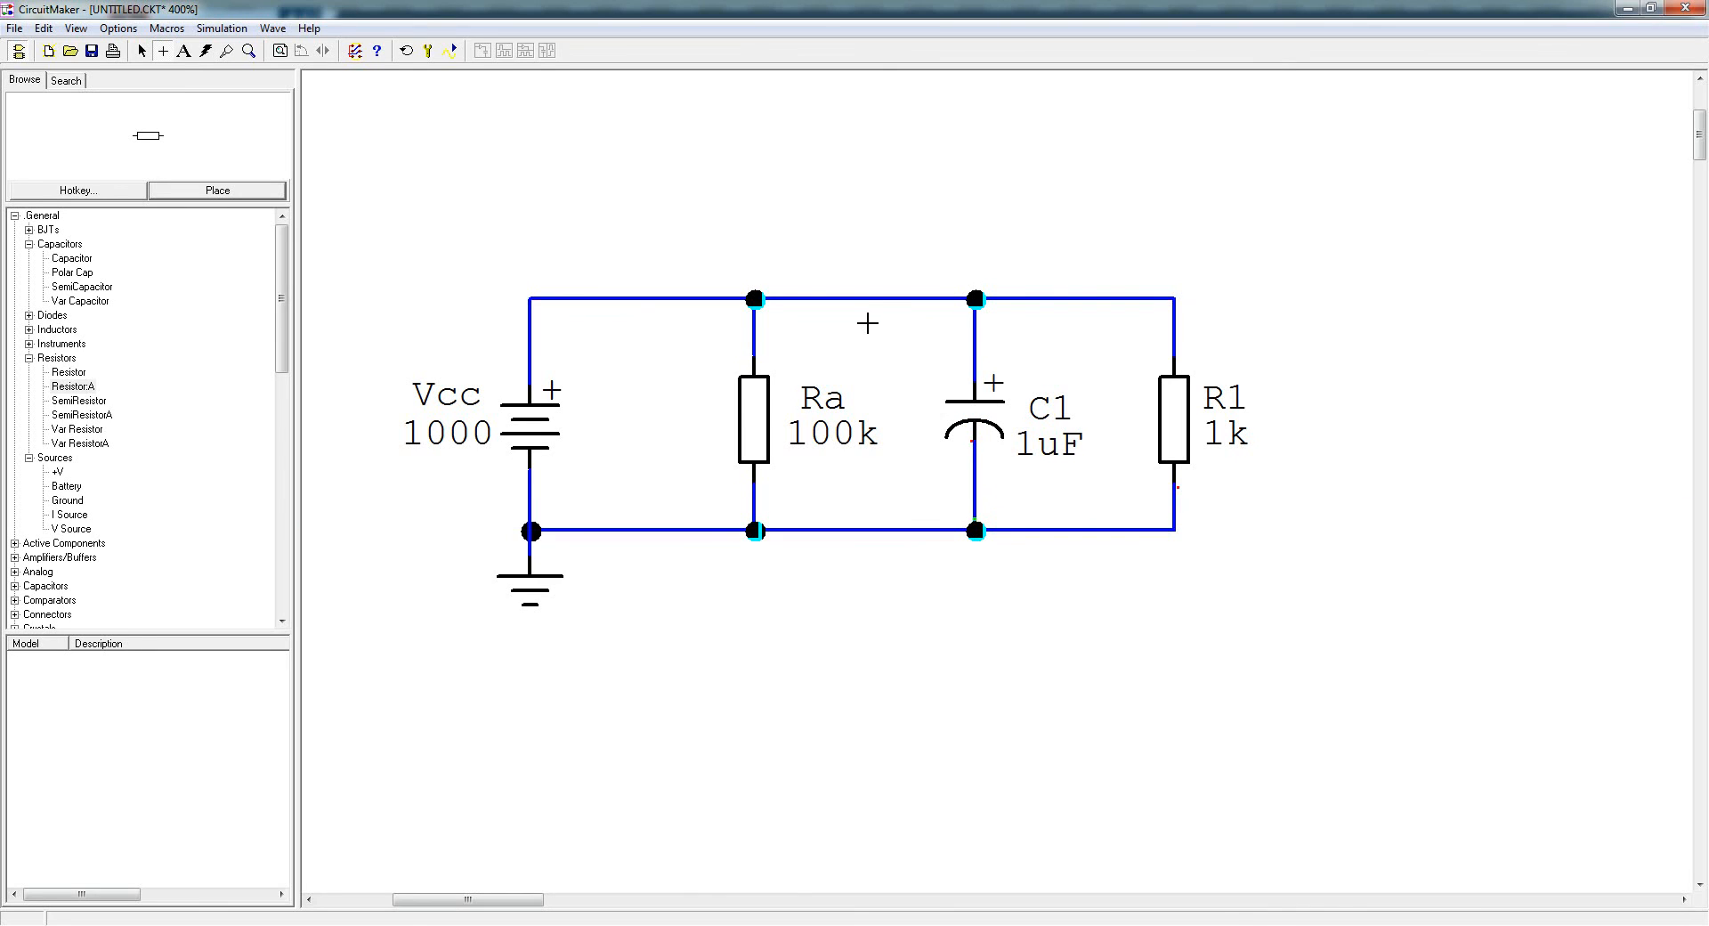
{"action": "key", "text": "Page_Down"}
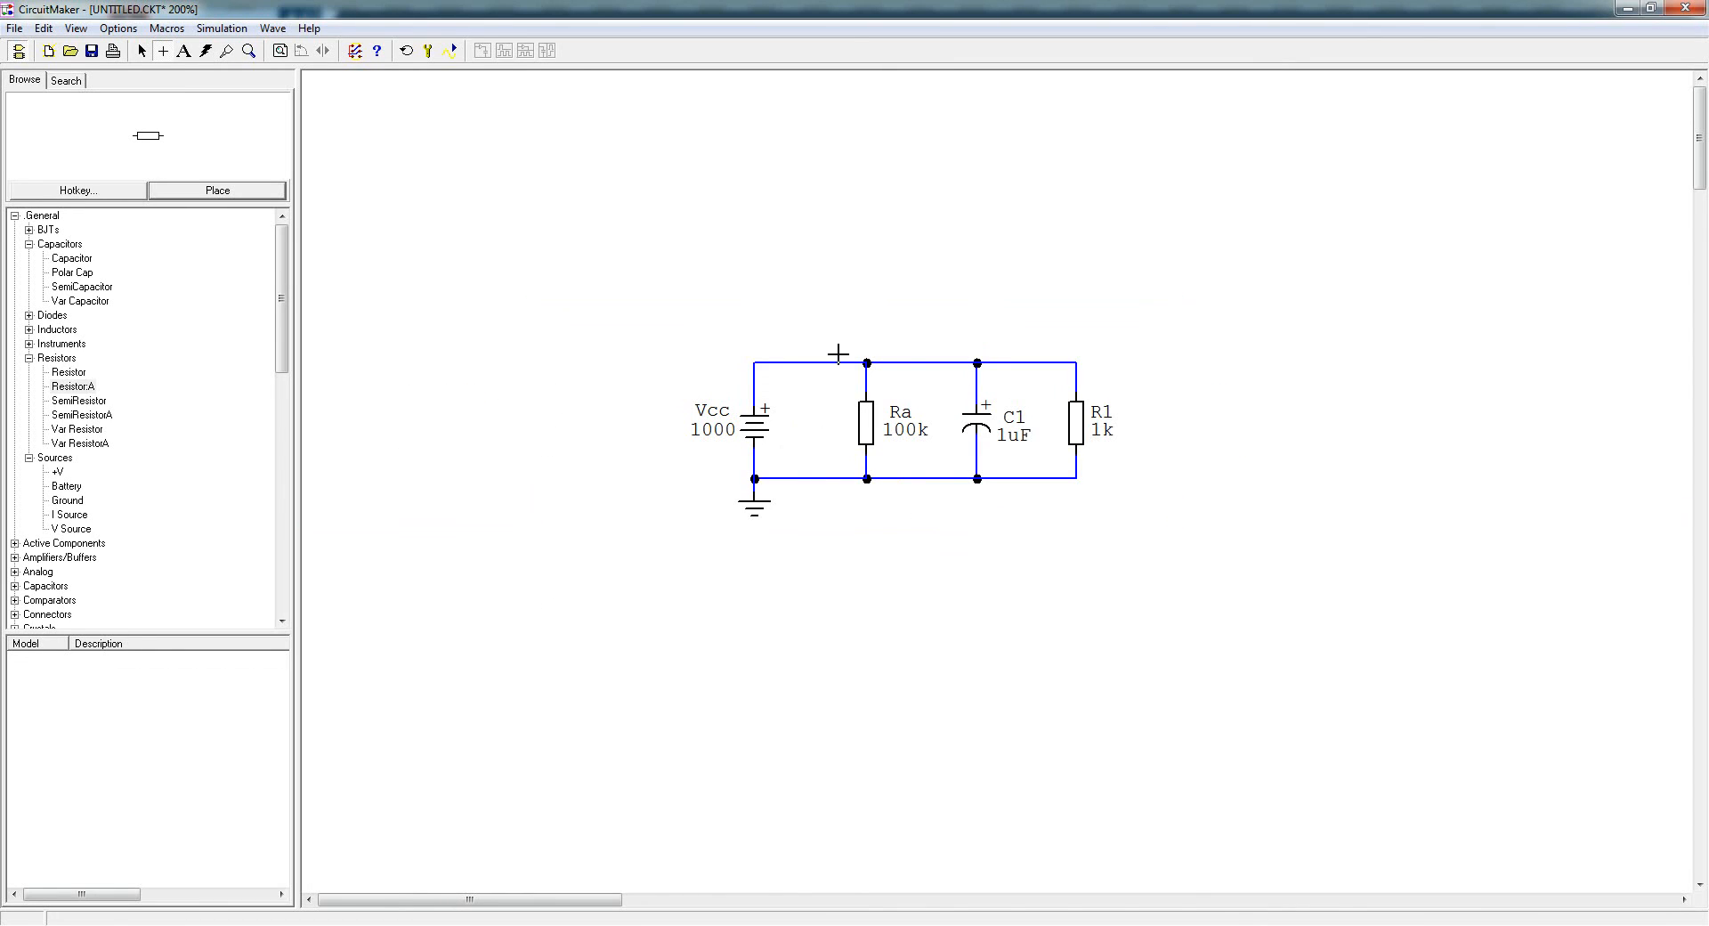